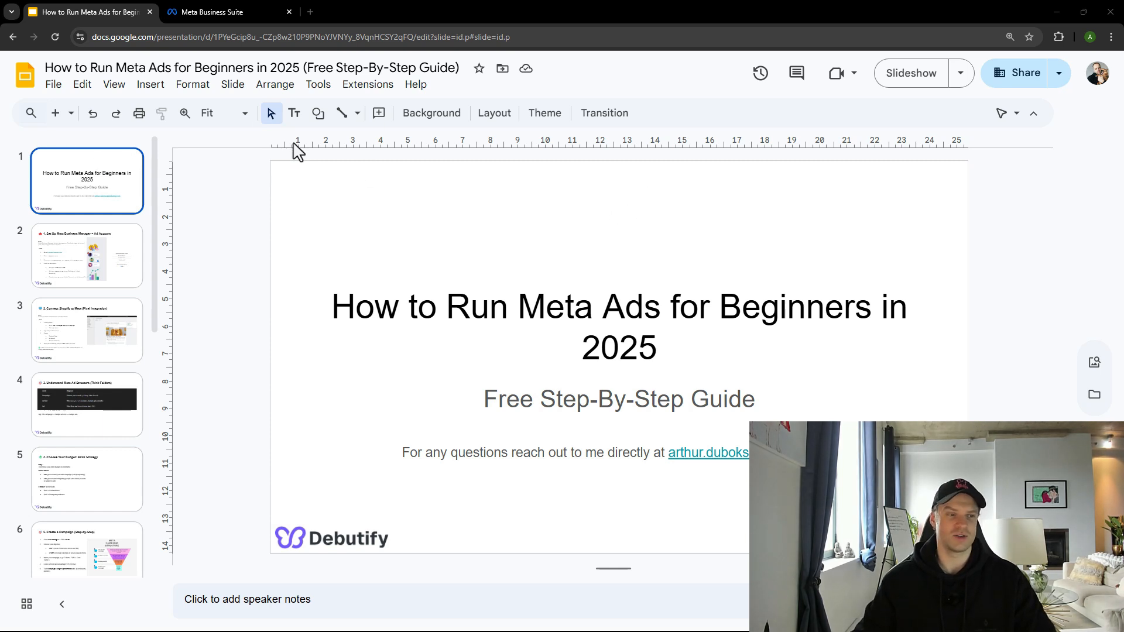
- Switch to Meta Business Suite and open the business portfolio settings
{"action": "left_click", "coordinate": [220, 9]}
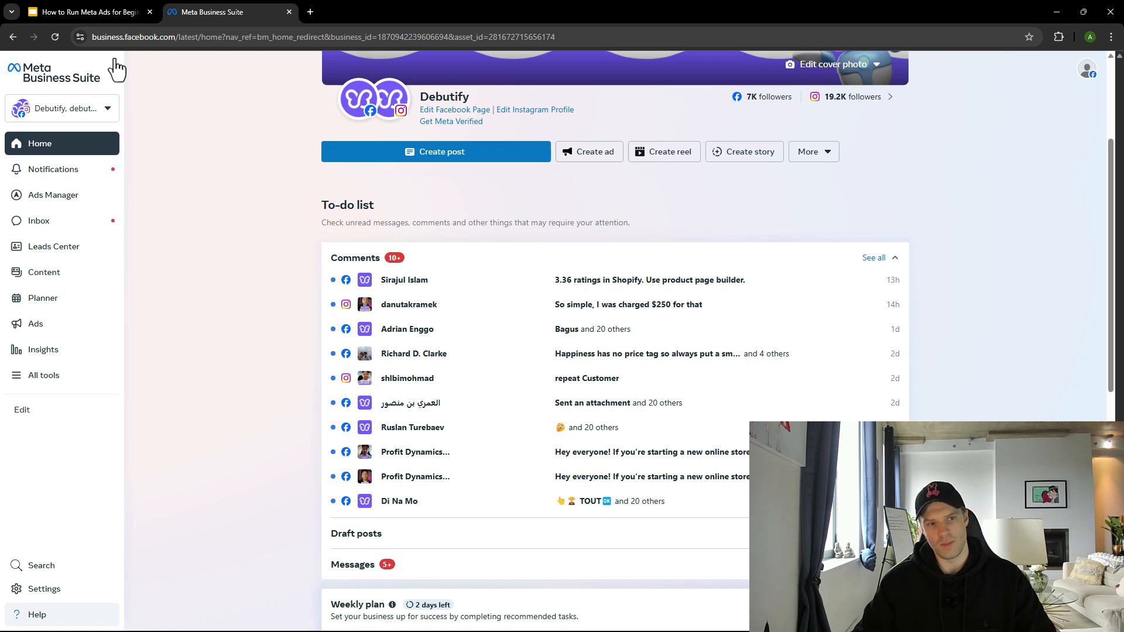
{"action": "left_click", "coordinate": [175, 37]}
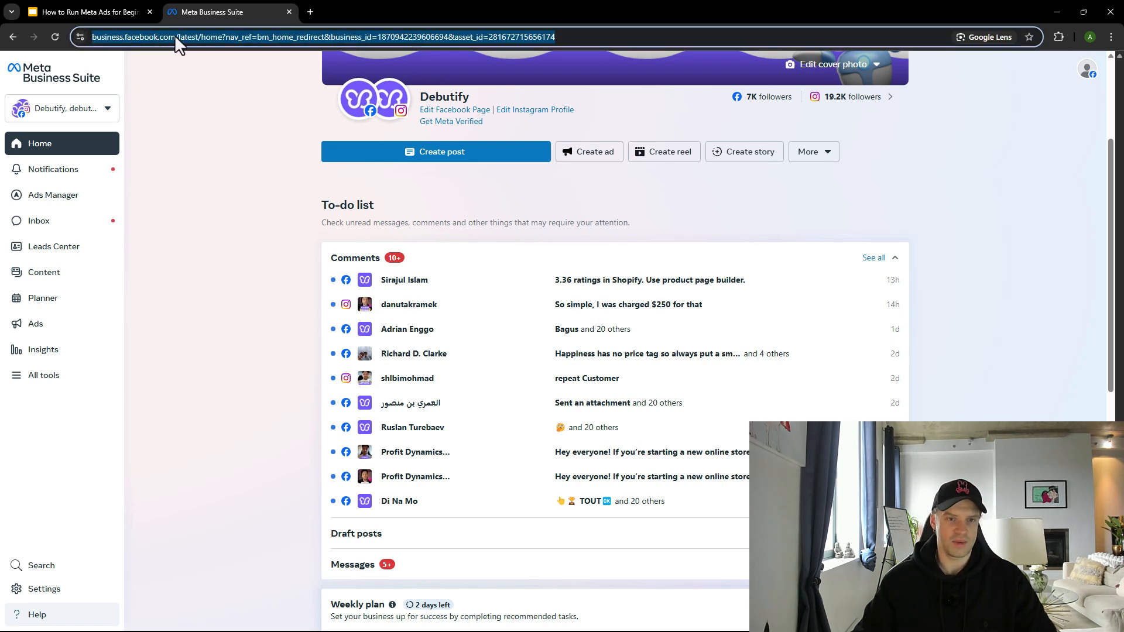
{"action": "double_click", "coordinate": [175, 36]}
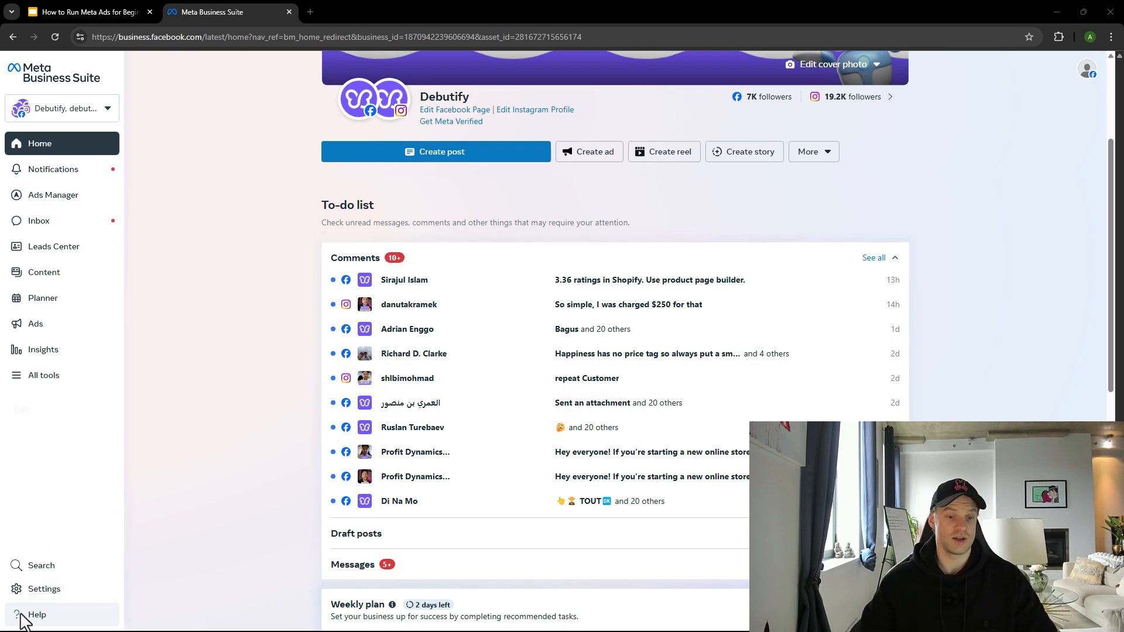
{"action": "left_click", "coordinate": [40, 590]}
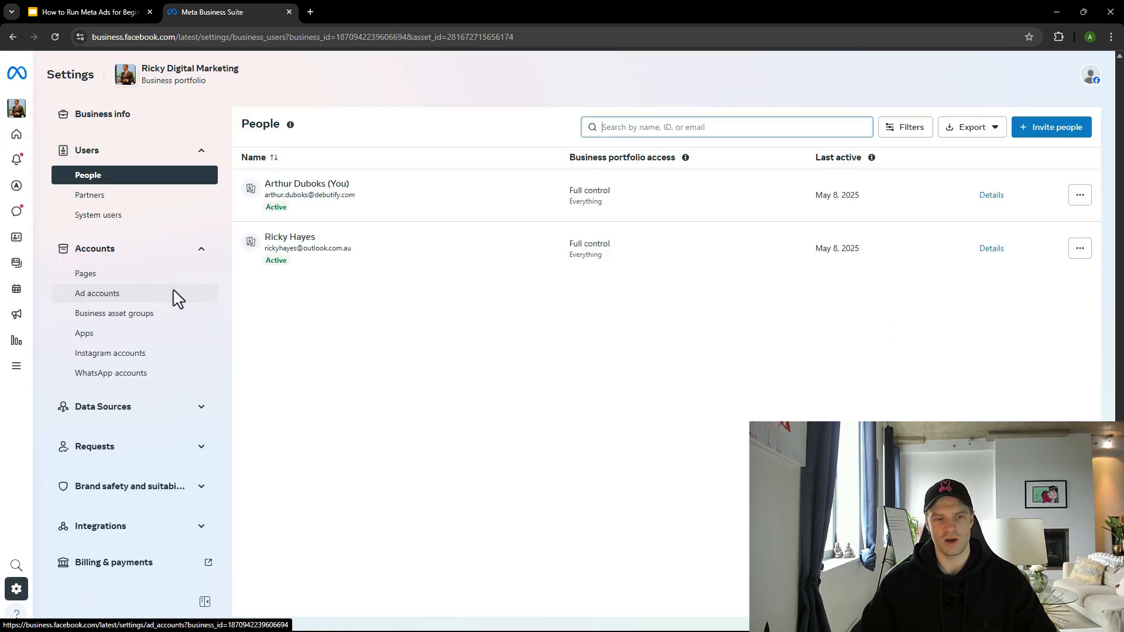
- Open the form for creating a new Facebook Page, review its name, category and bio fields, and cancel it
{"action": "left_click", "coordinate": [104, 279]}
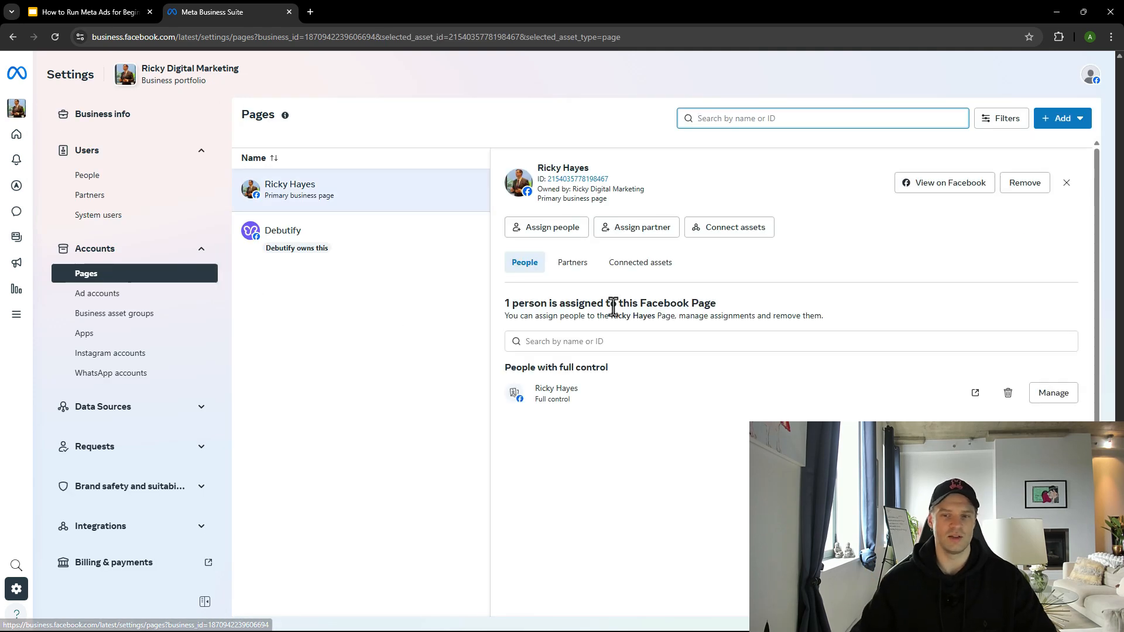
{"action": "left_click", "coordinate": [1071, 122]}
{"action": "left_click", "coordinate": [952, 280]}
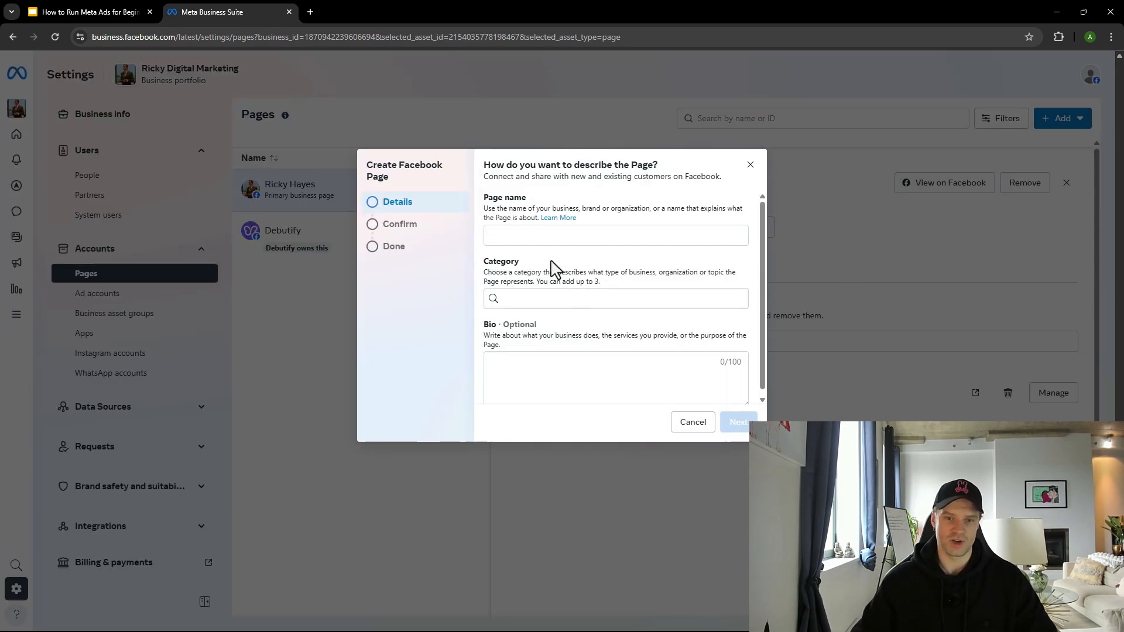
{"action": "left_click", "coordinate": [502, 234]}
{"action": "left_click", "coordinate": [557, 300]}
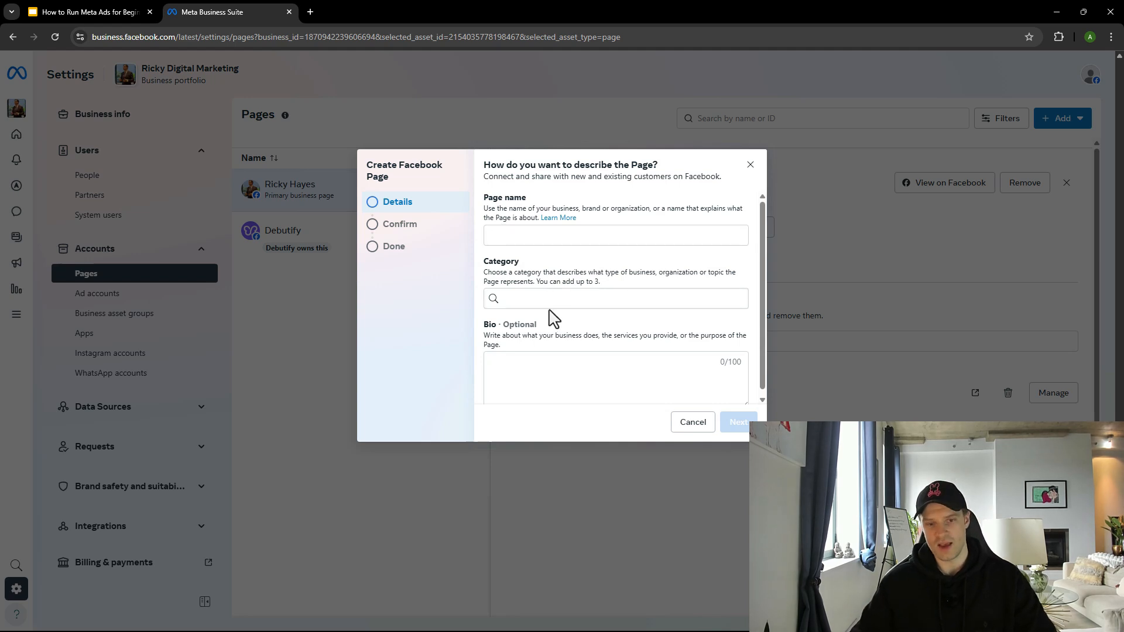
{"action": "left_click", "coordinate": [536, 390]}
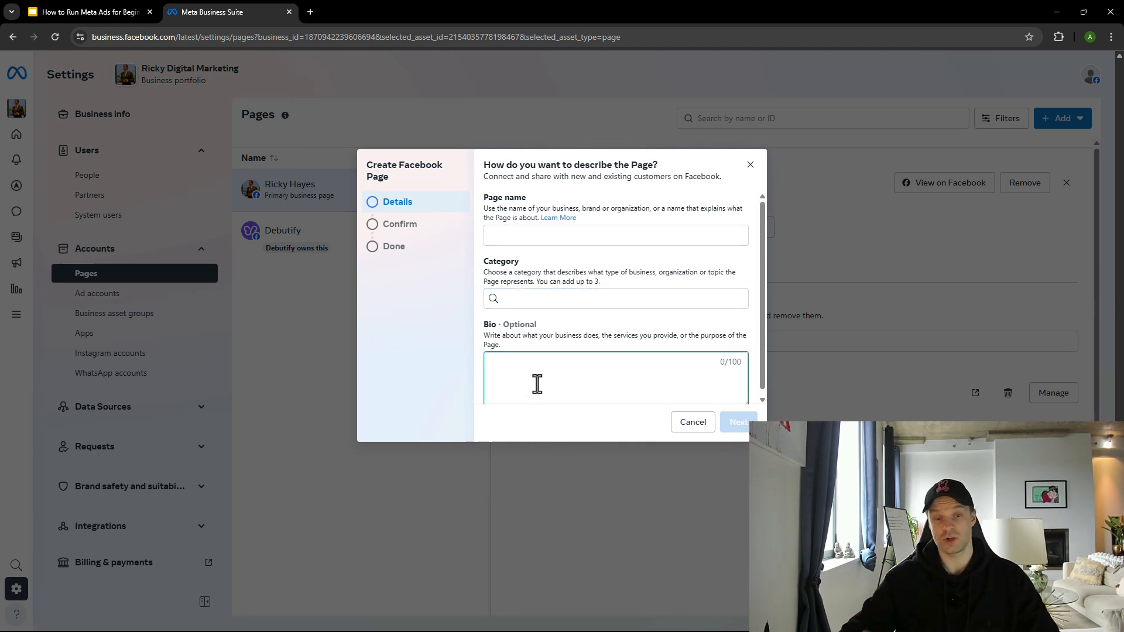
{"action": "left_click", "coordinate": [550, 334]}
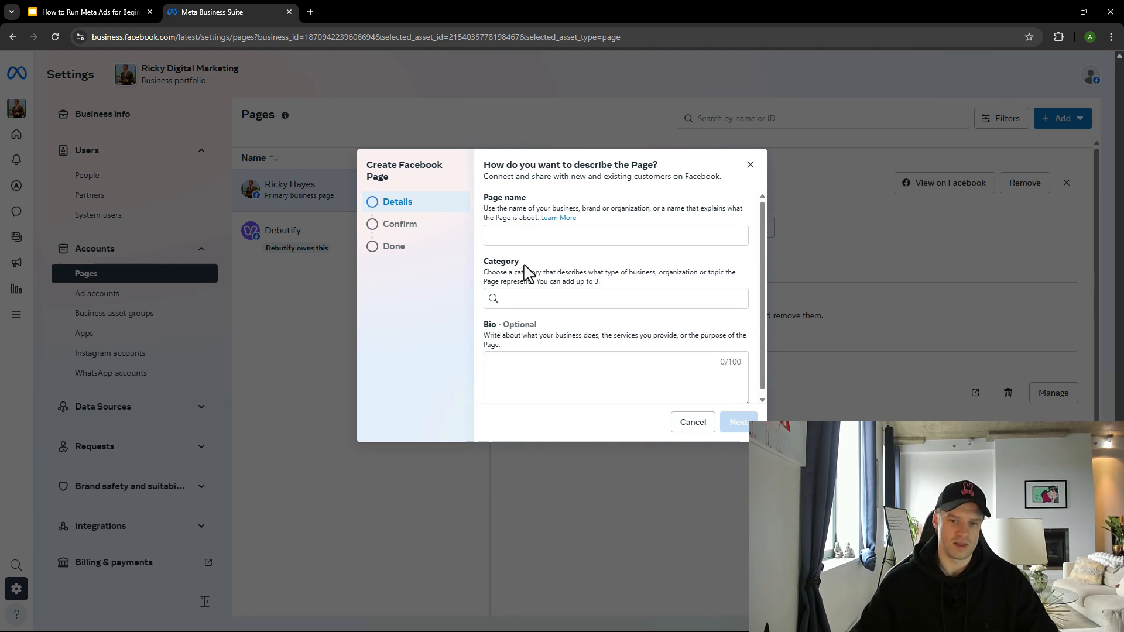
{"action": "left_click", "coordinate": [697, 427]}
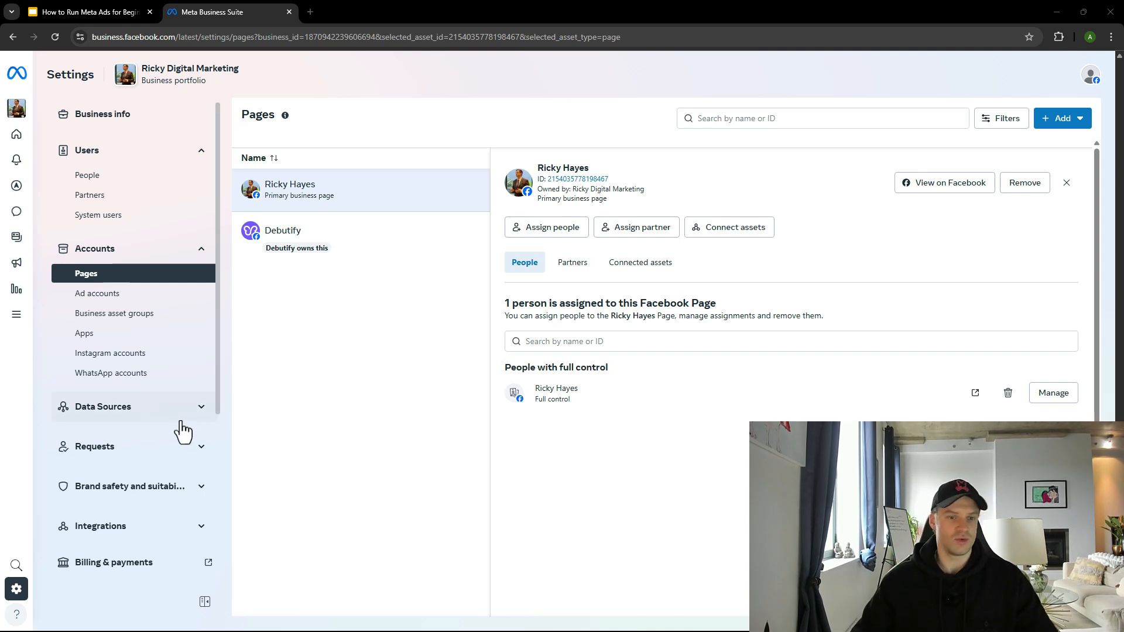
- View the conditions for adding an Instagram account to the business portfolio and close the dialog without adding one
{"action": "left_click", "coordinate": [133, 358]}
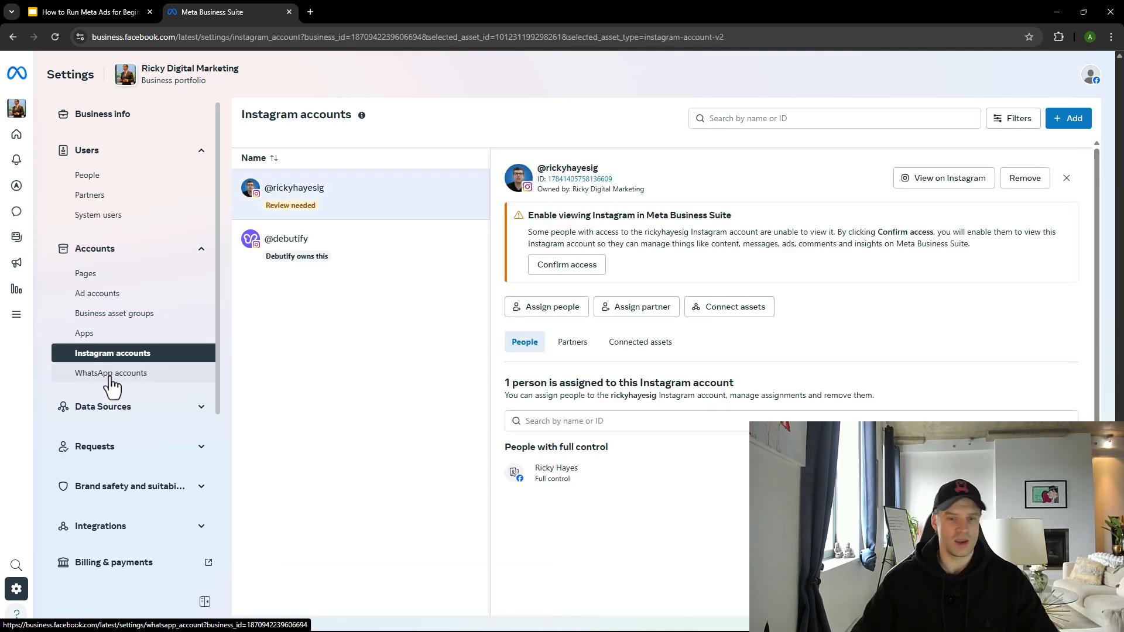
{"action": "left_click", "coordinate": [1076, 119]}
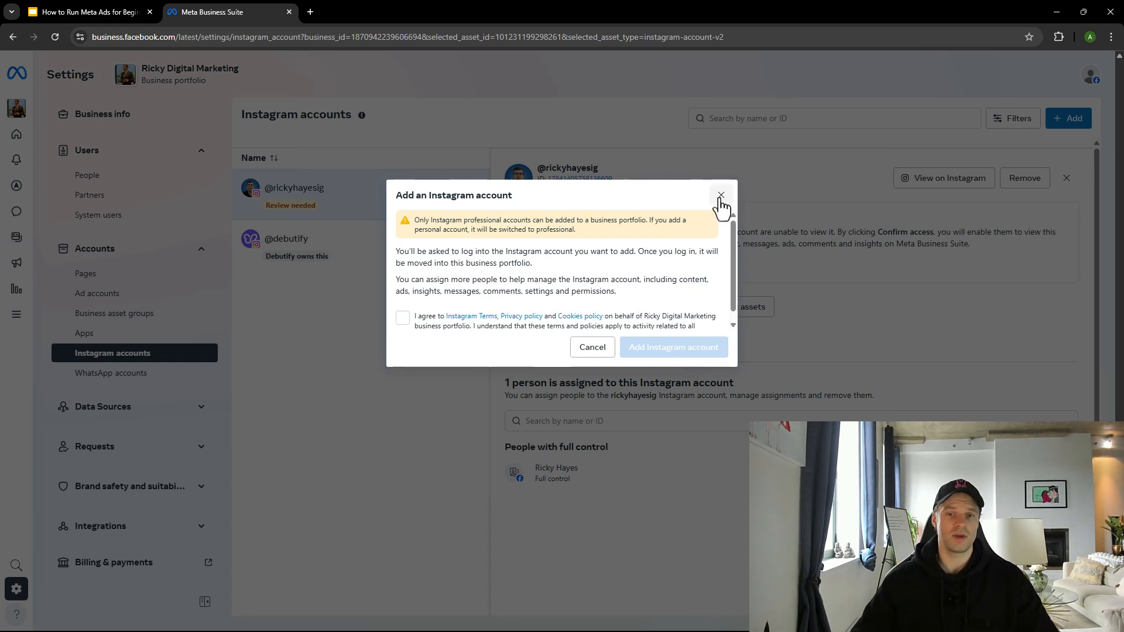
{"action": "left_click", "coordinate": [722, 195]}
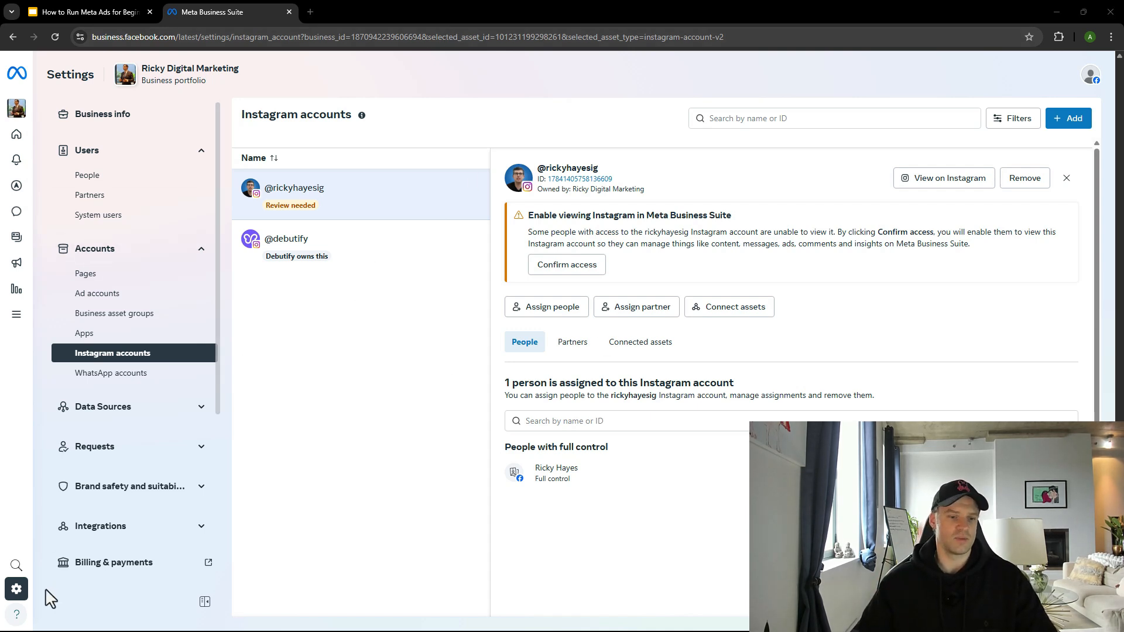
- Open the form for creating a new ad account from the portfolio's ad accounts settings and examine its name field
{"action": "mouse_move", "coordinate": [26, 603]}
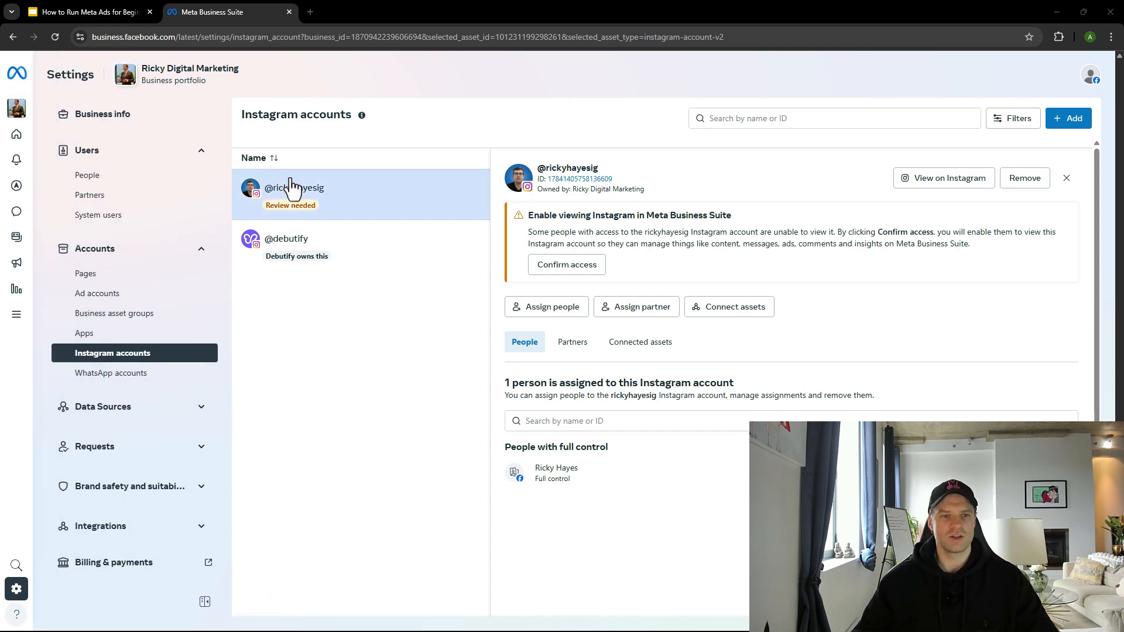
{"action": "mouse_move", "coordinate": [22, 162]}
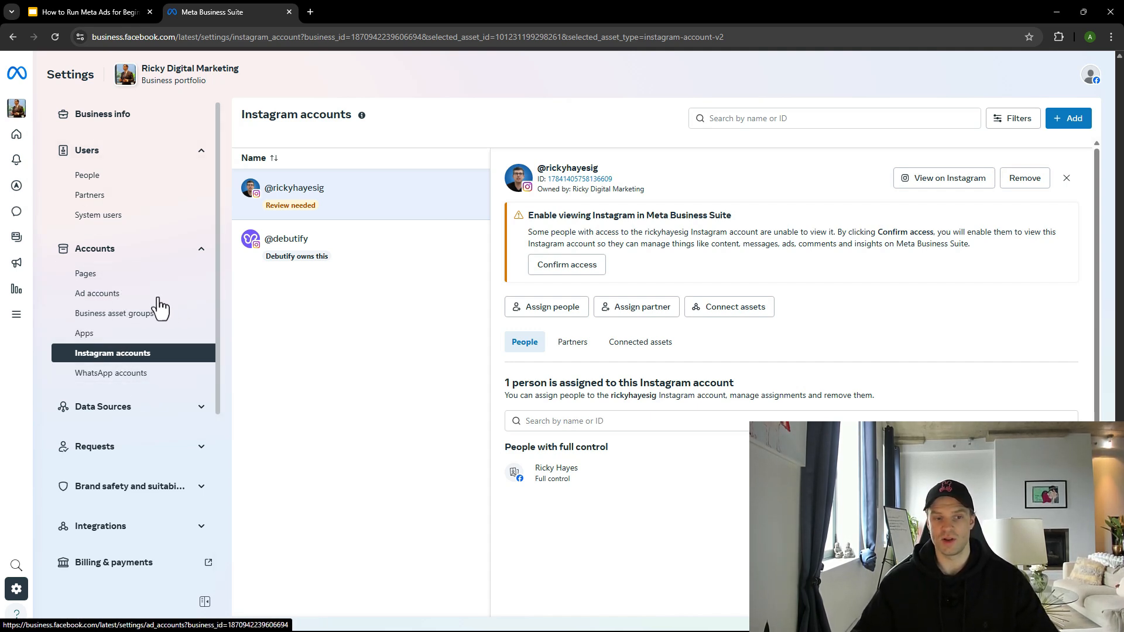
{"action": "left_click", "coordinate": [115, 294]}
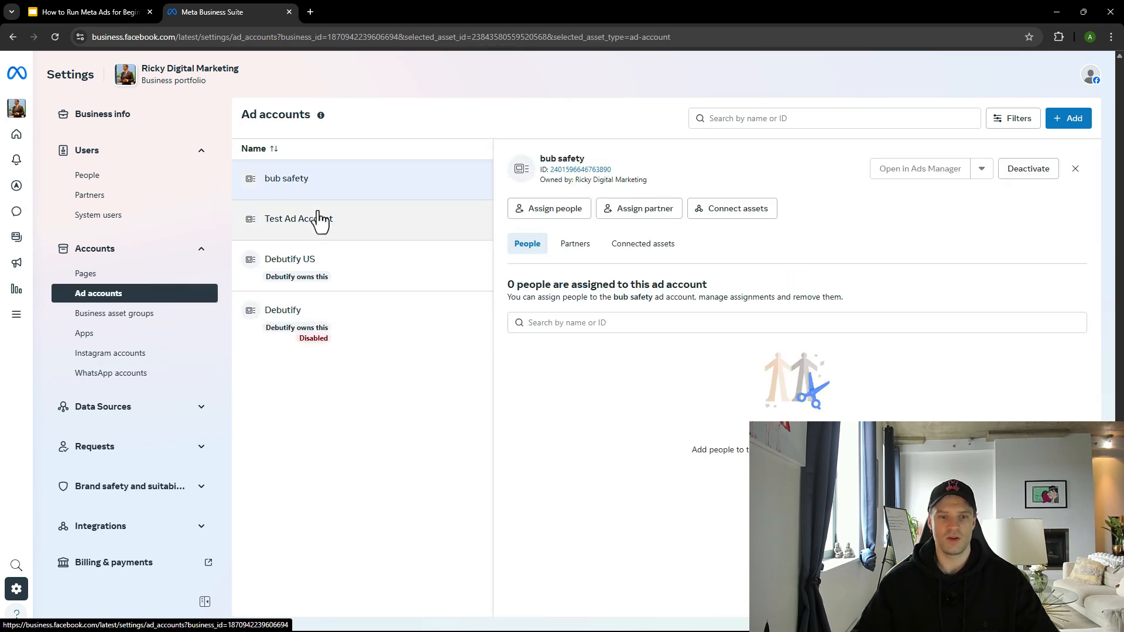
{"action": "left_click", "coordinate": [1082, 120]}
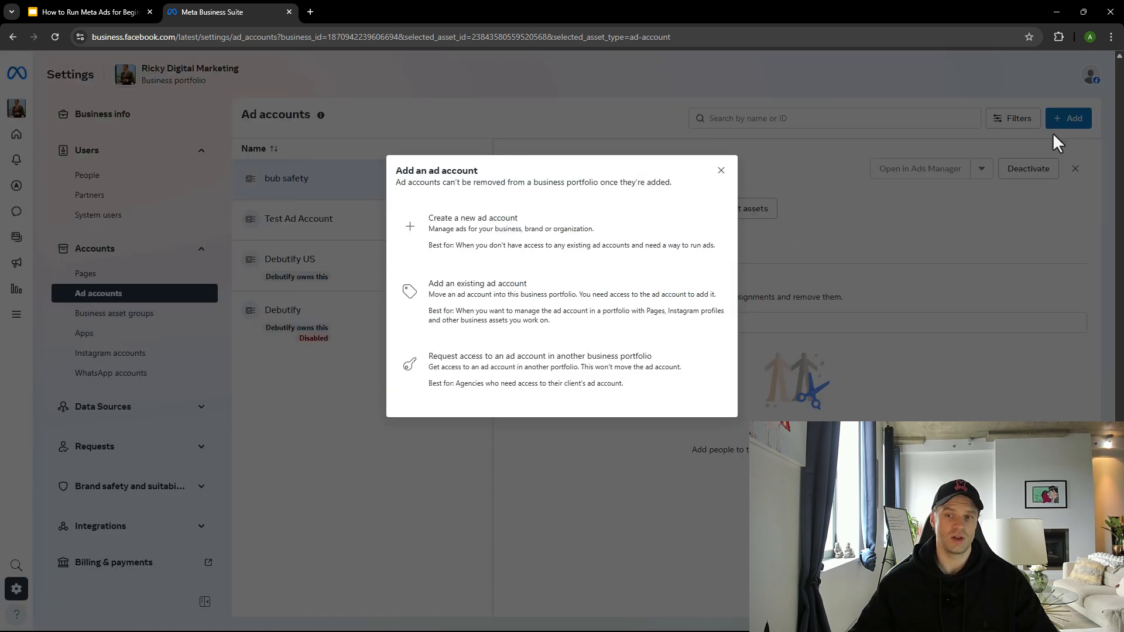
{"action": "left_click", "coordinate": [470, 251]}
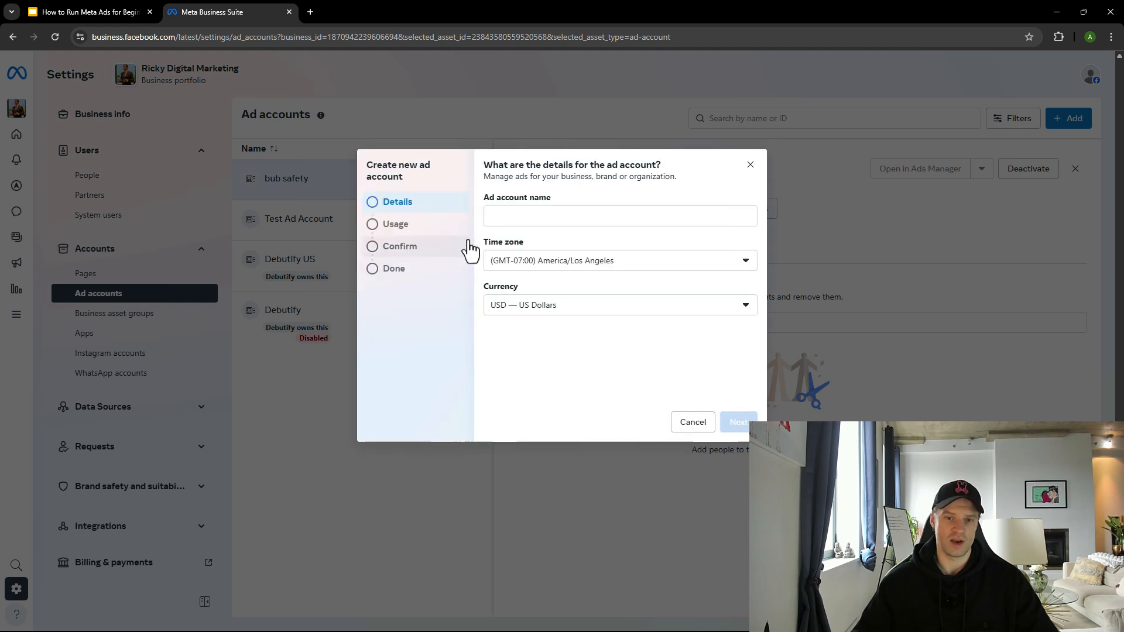
{"action": "left_click", "coordinate": [562, 216]}
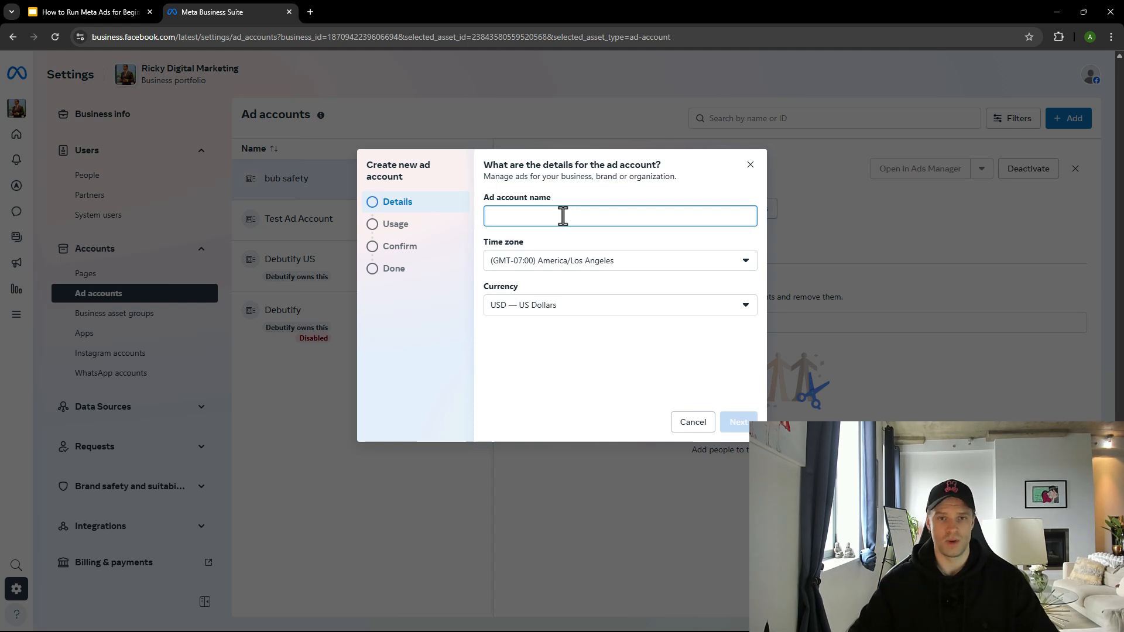
- Examine the time zone and currency options for a new ad account and close the form without creating it
{"action": "left_click", "coordinate": [552, 263]}
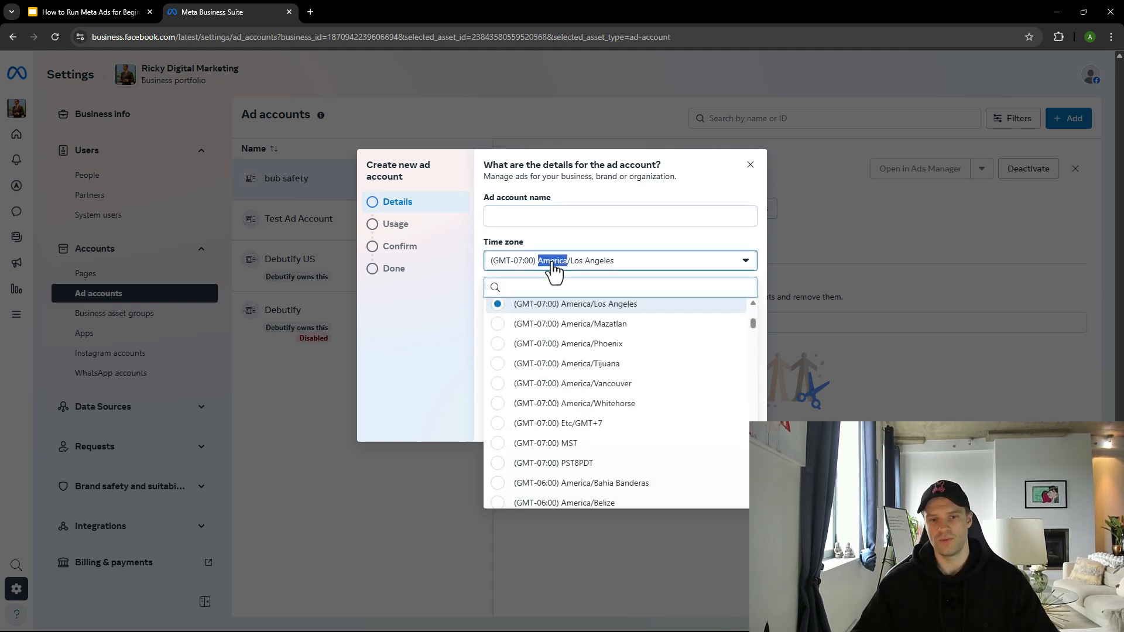
{"action": "left_click", "coordinate": [551, 270]}
{"action": "left_click", "coordinate": [587, 310]}
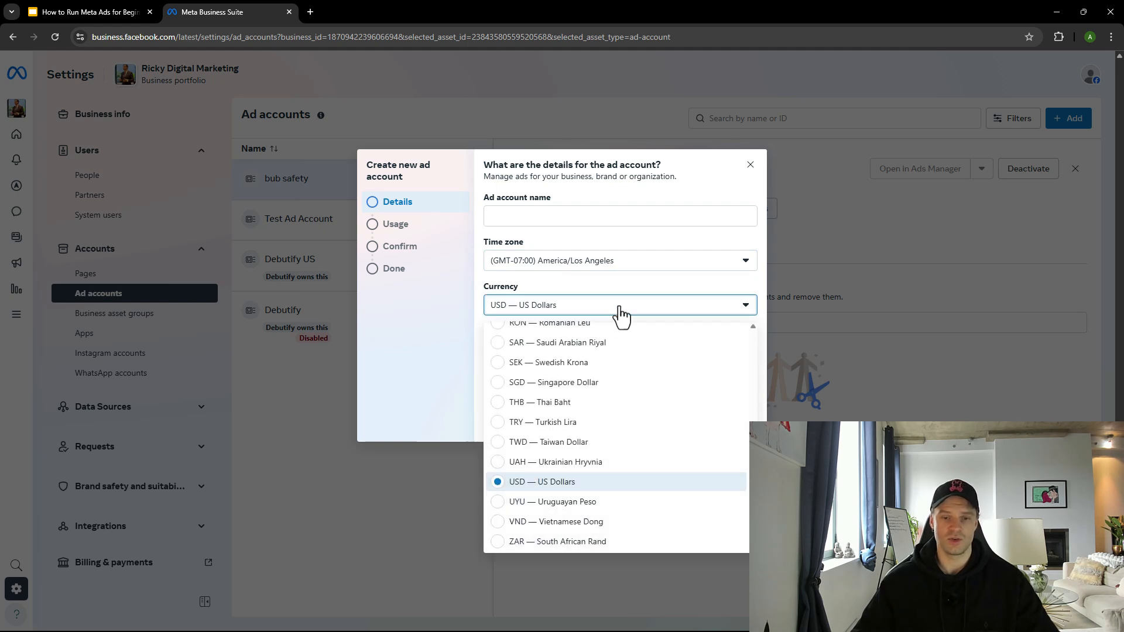
{"action": "left_click", "coordinate": [619, 309]}
{"action": "left_click", "coordinate": [617, 312]}
{"action": "left_click", "coordinate": [616, 310]}
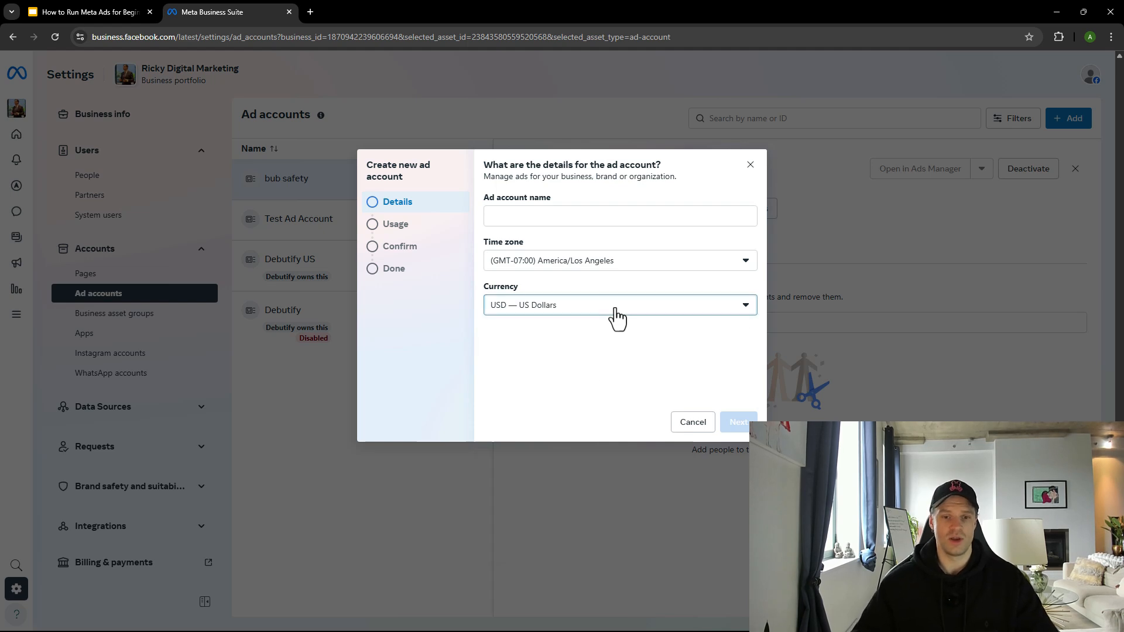
{"action": "left_click", "coordinate": [617, 305]}
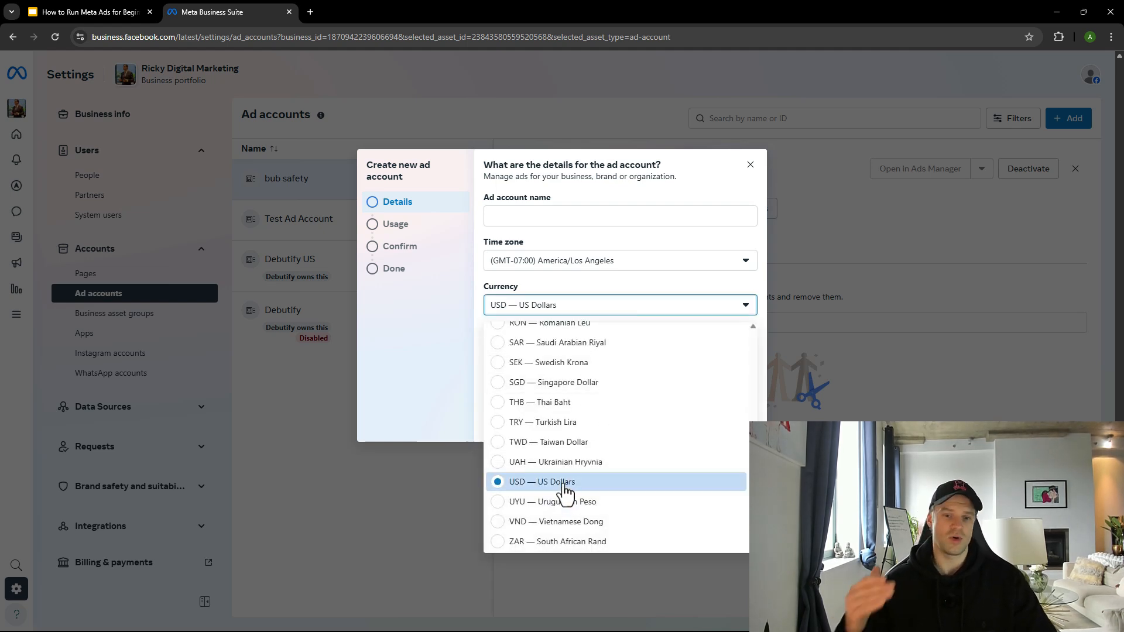
{"action": "left_click", "coordinate": [580, 293]}
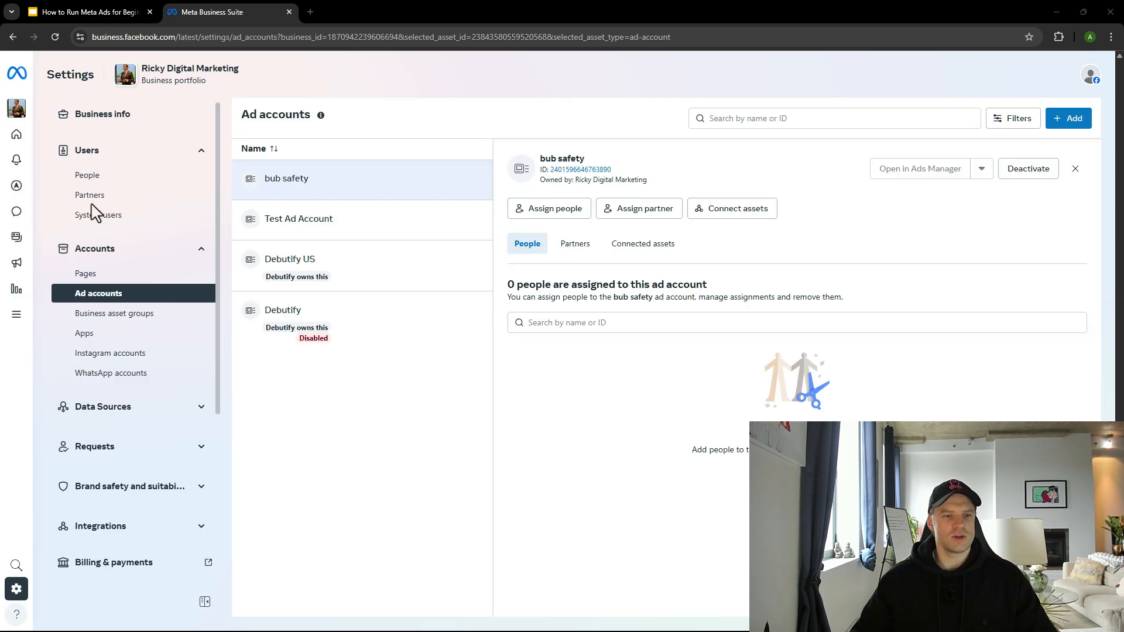
- Return to the business home page, and switch to the Google Slides guide to view the "BONUS: Use Shopify + Meta Sales Channel" slide
{"action": "left_click", "coordinate": [17, 144]}
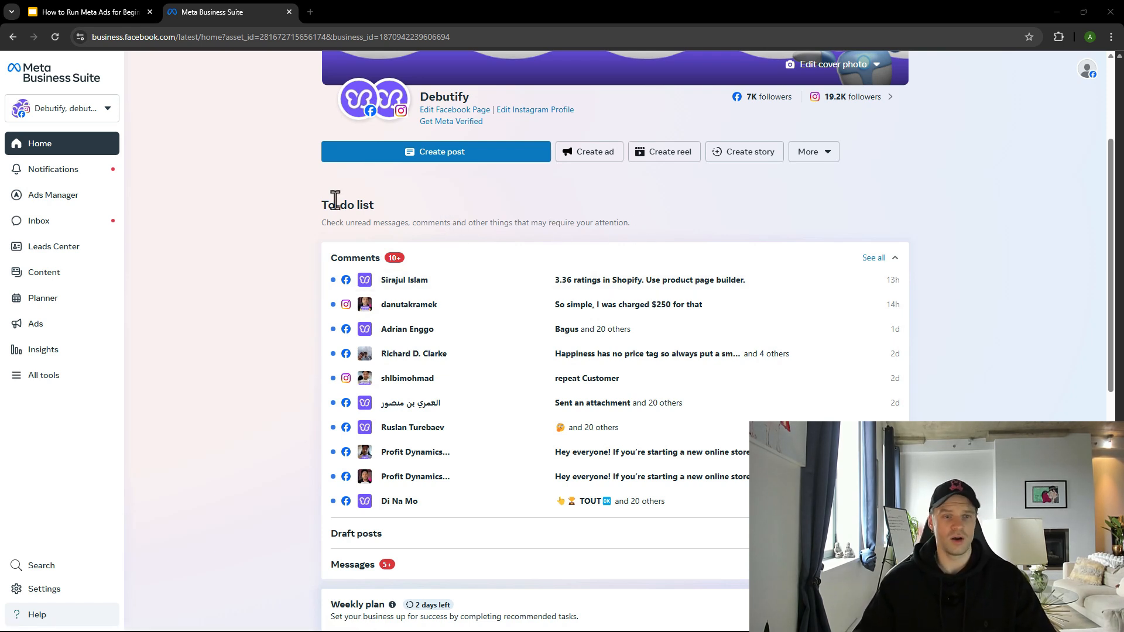
{"action": "left_click", "coordinate": [79, 8]}
{"action": "scroll", "coordinate": [88, 305], "scroll_direction": "down", "scroll_amount": 5}
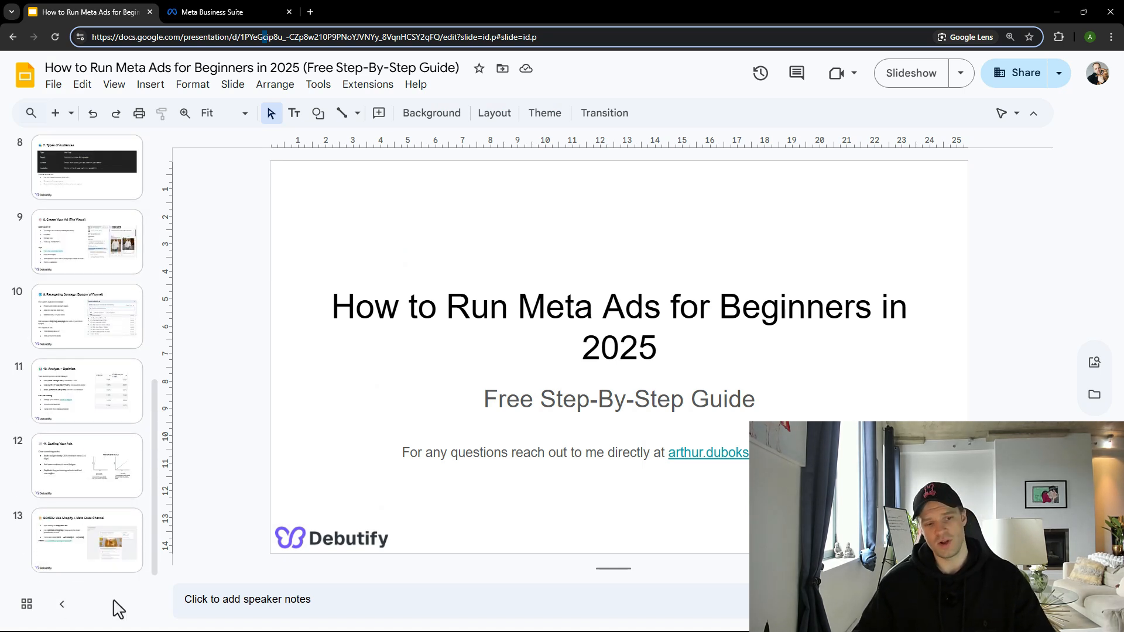
{"action": "left_click", "coordinate": [86, 567]}
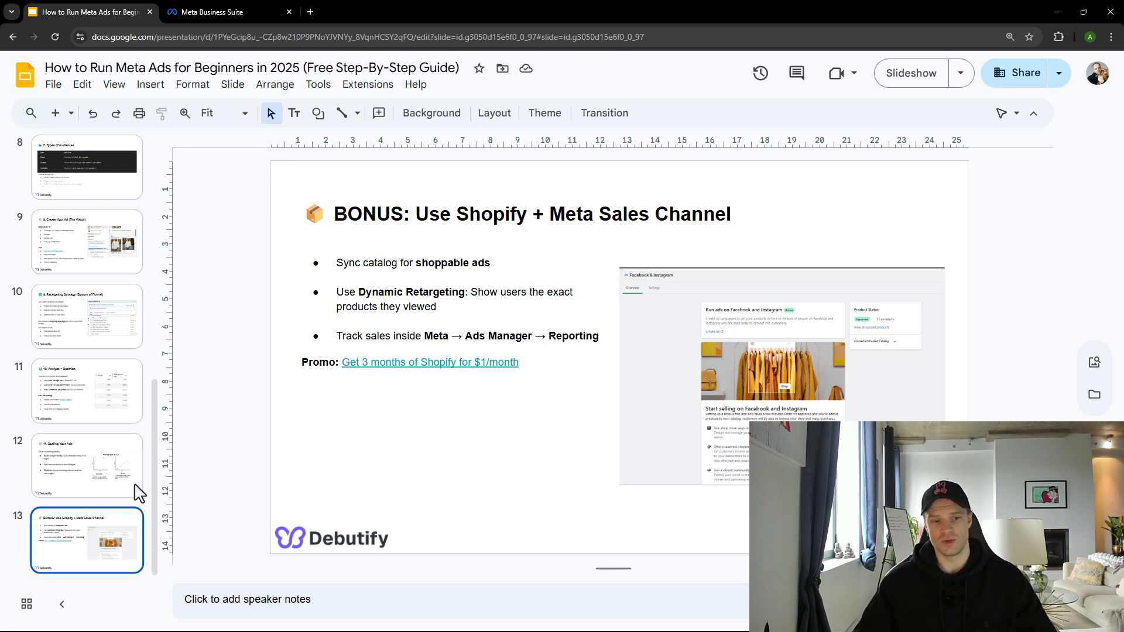
{"action": "left_click", "coordinate": [460, 432]}
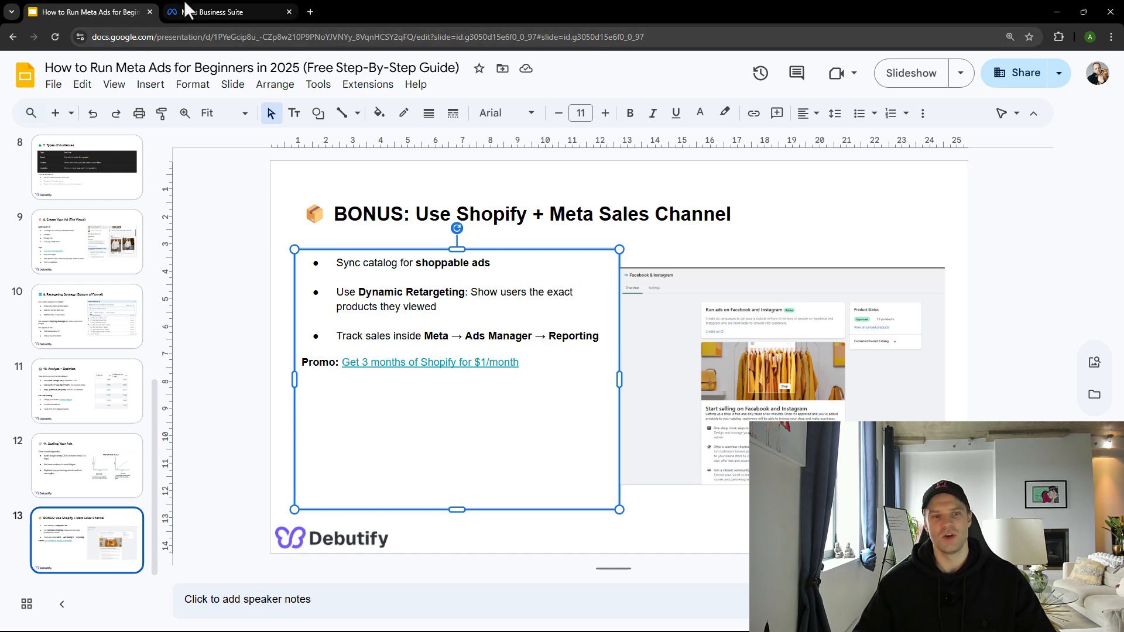
- Switch to the Shopify admin and open the Shopify App Store from the app and sales channel settings
{"action": "left_click", "coordinate": [214, 11]}
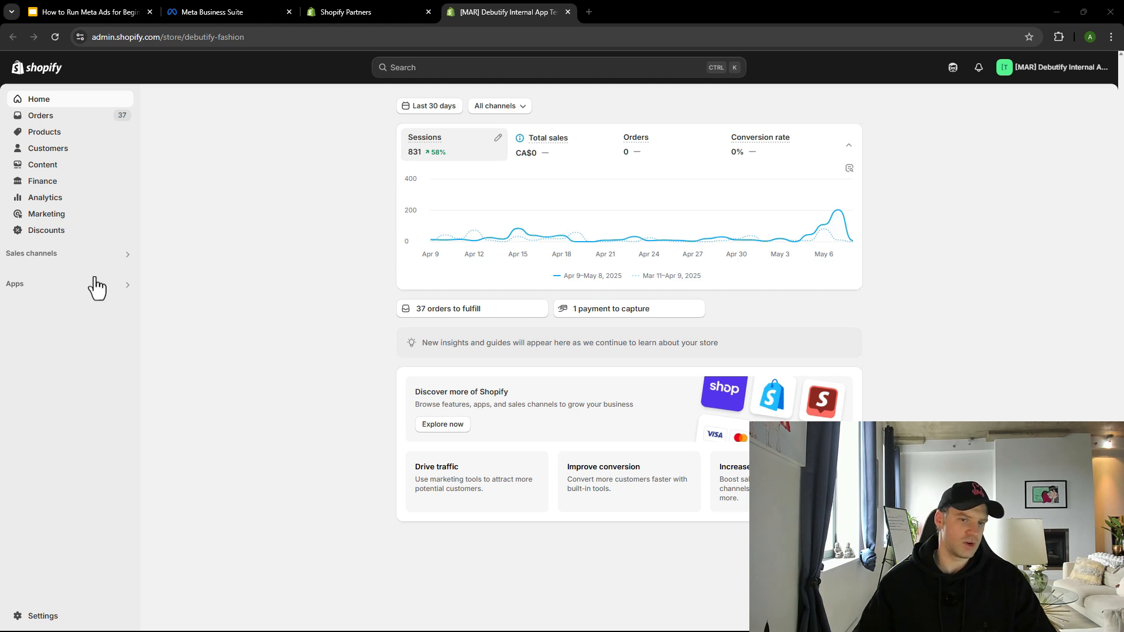
{"action": "left_click", "coordinate": [63, 257]}
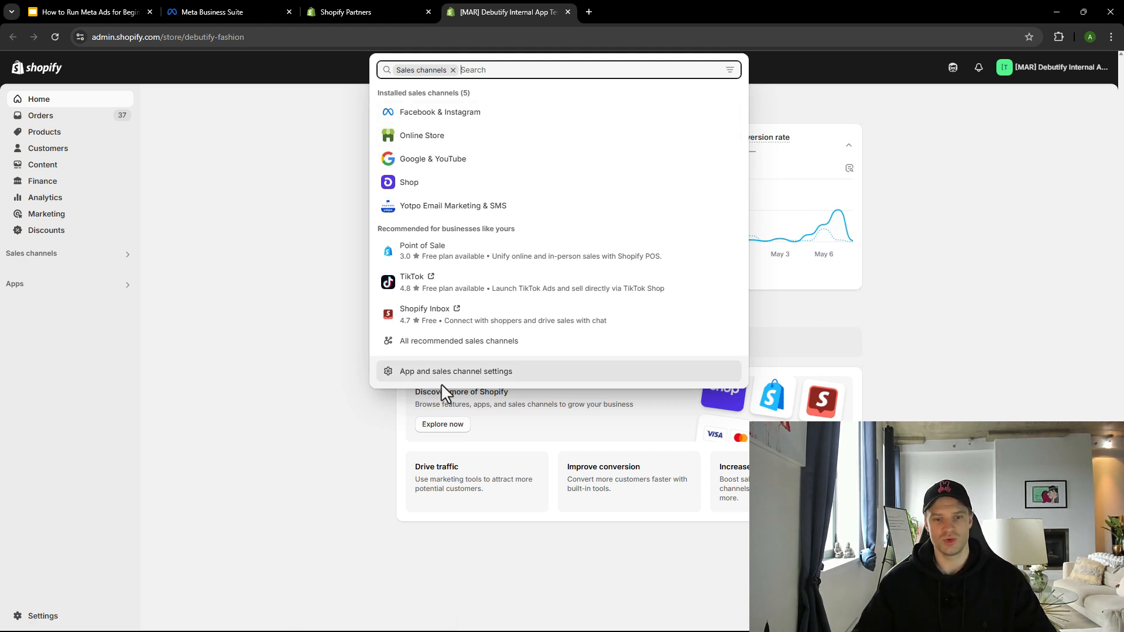
{"action": "left_click", "coordinate": [459, 374]}
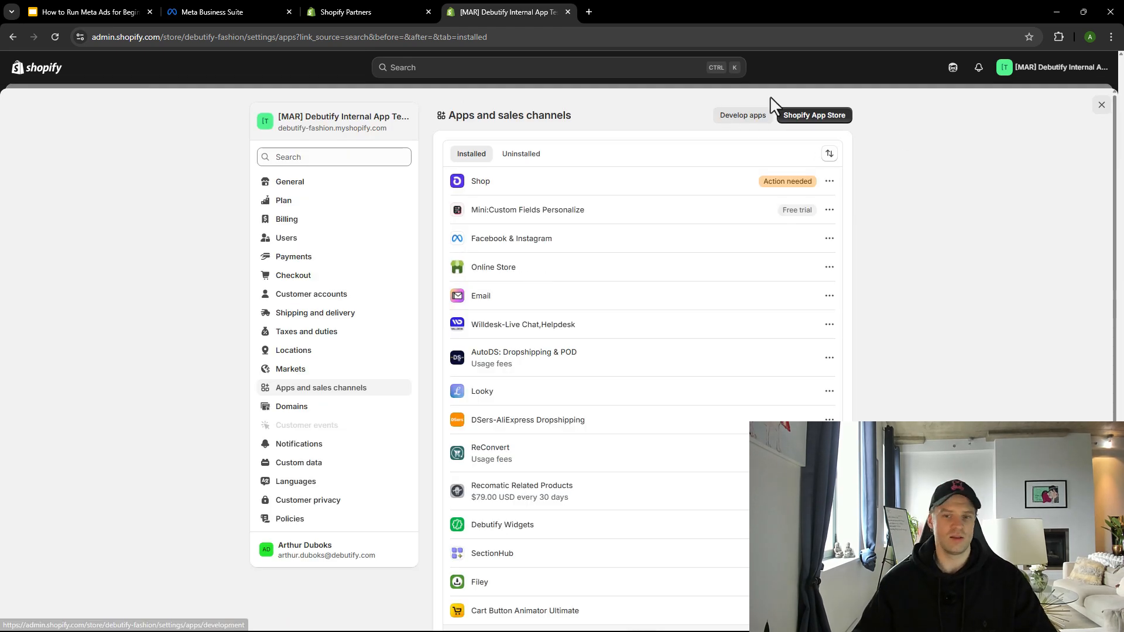
{"action": "left_click", "coordinate": [812, 116]}
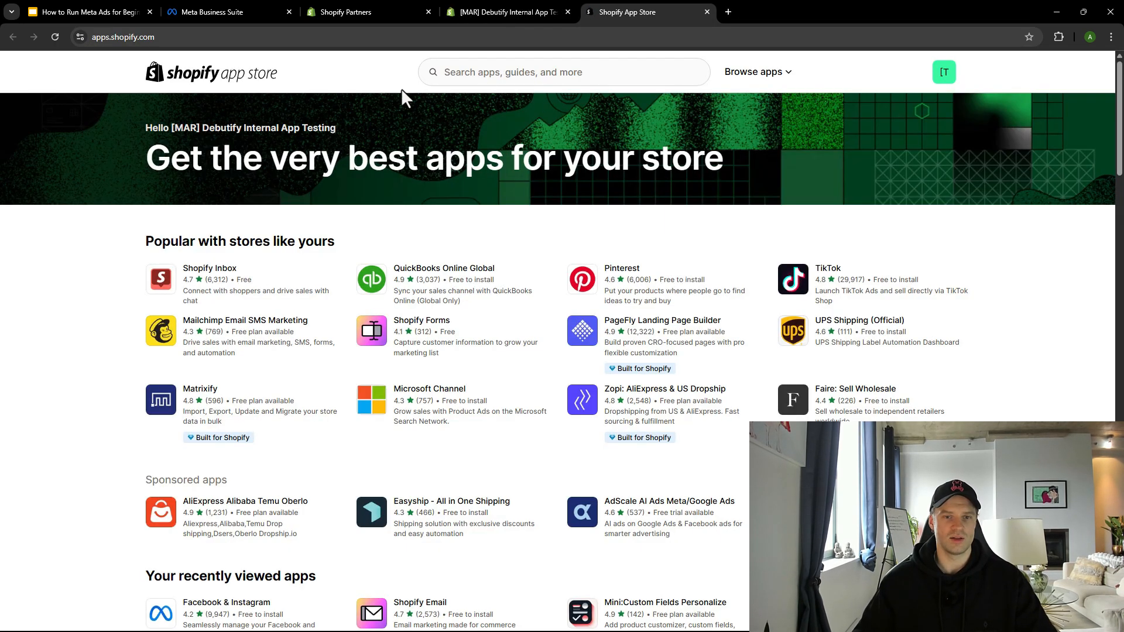
- Search the Shopify App Store for "facebook and instagram"
{"action": "left_click", "coordinate": [495, 74]}
{"action": "type", "text": "fa"}
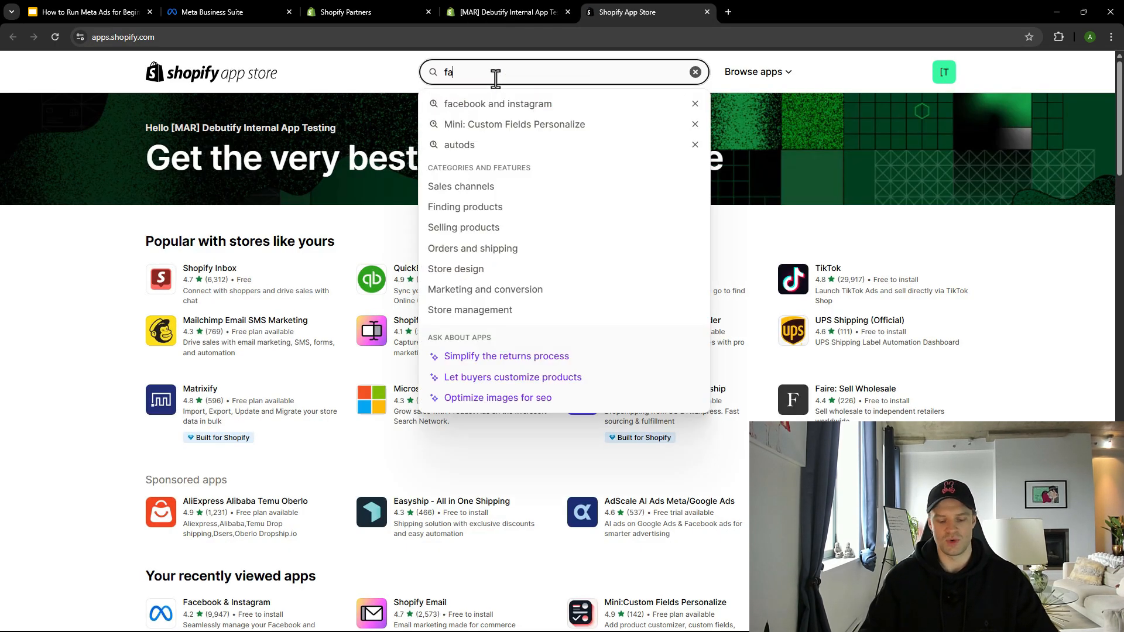
{"action": "type", "text": "cebook"}
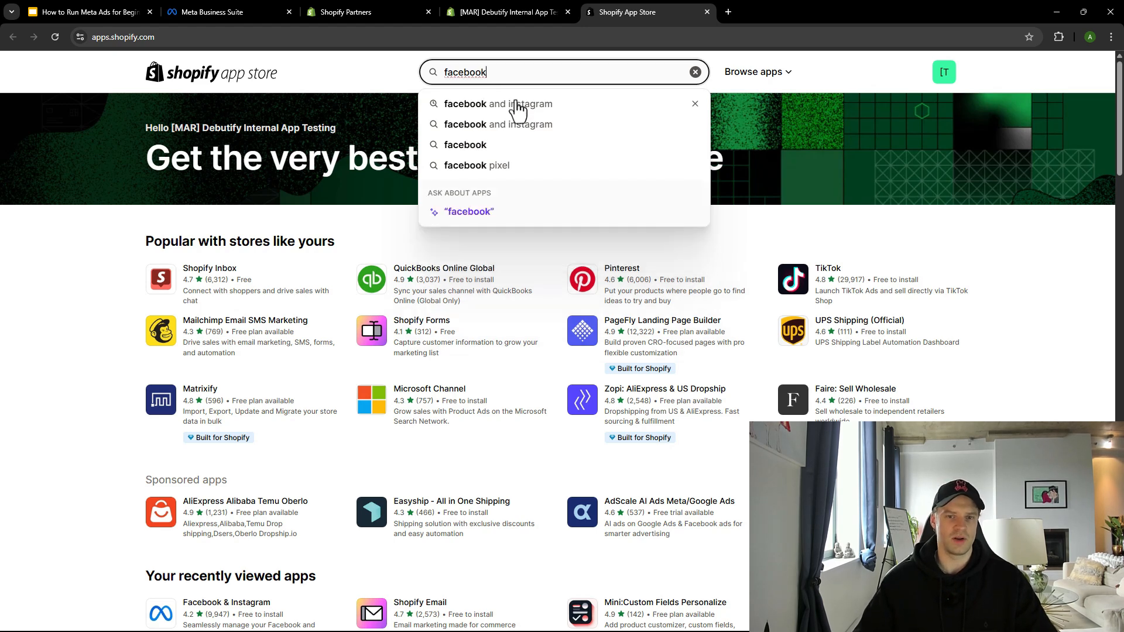
{"action": "left_click", "coordinate": [517, 107]}
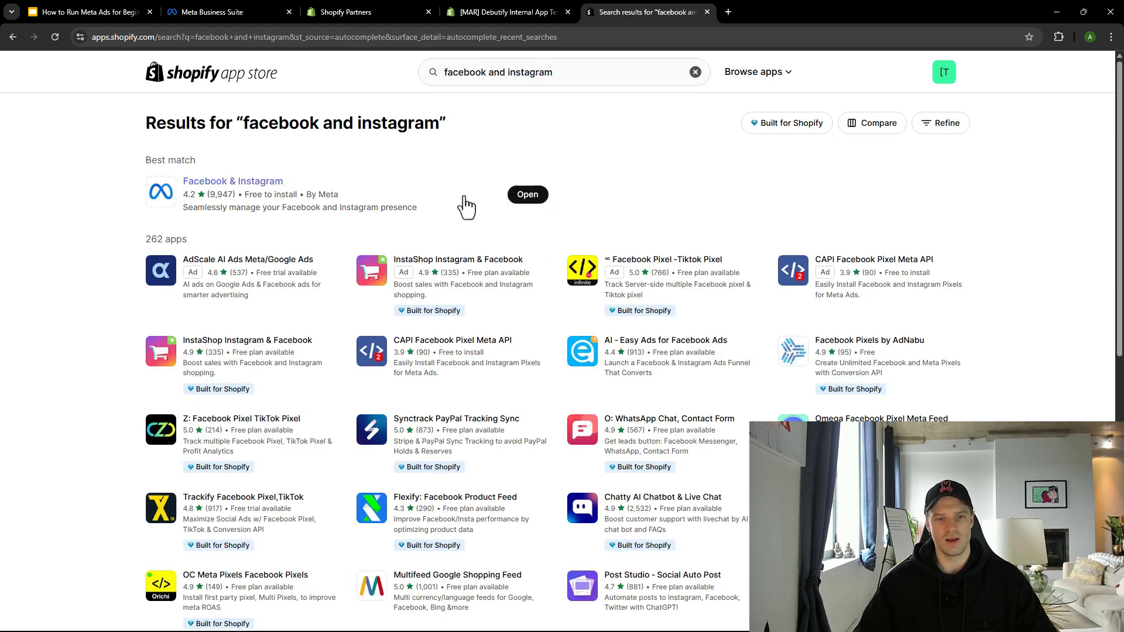
- View the Facebook & Instagram app listing, and open that installed sales channel in the Shopify admin
{"action": "left_click", "coordinate": [266, 182]}
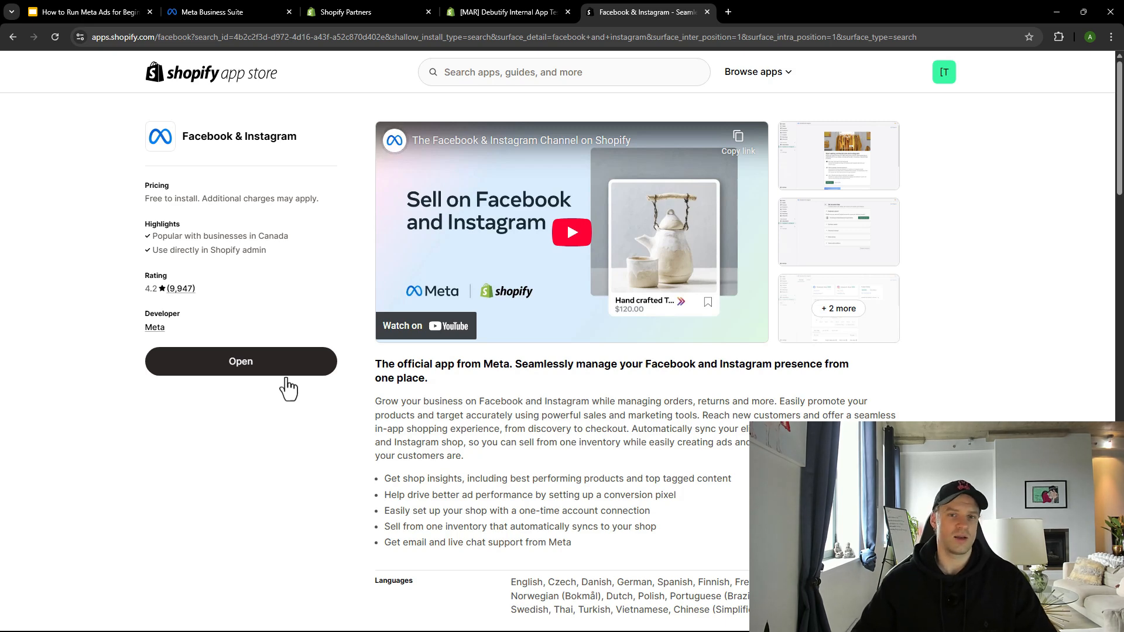
{"action": "left_click", "coordinate": [453, 5]}
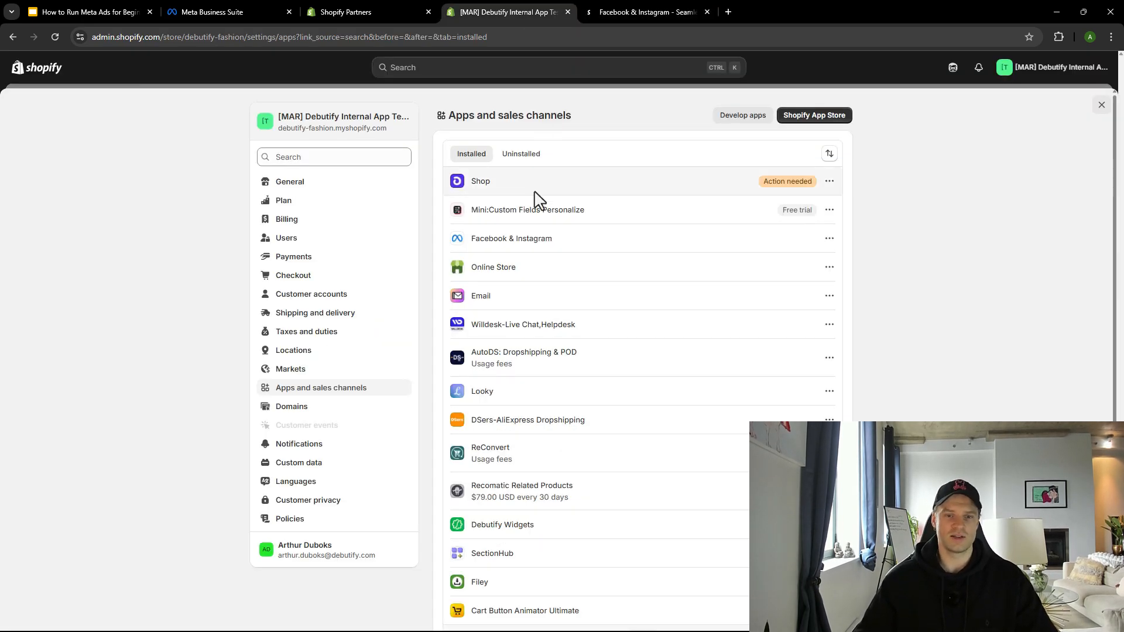
{"action": "left_click", "coordinate": [1101, 105]}
{"action": "left_click", "coordinate": [47, 254]}
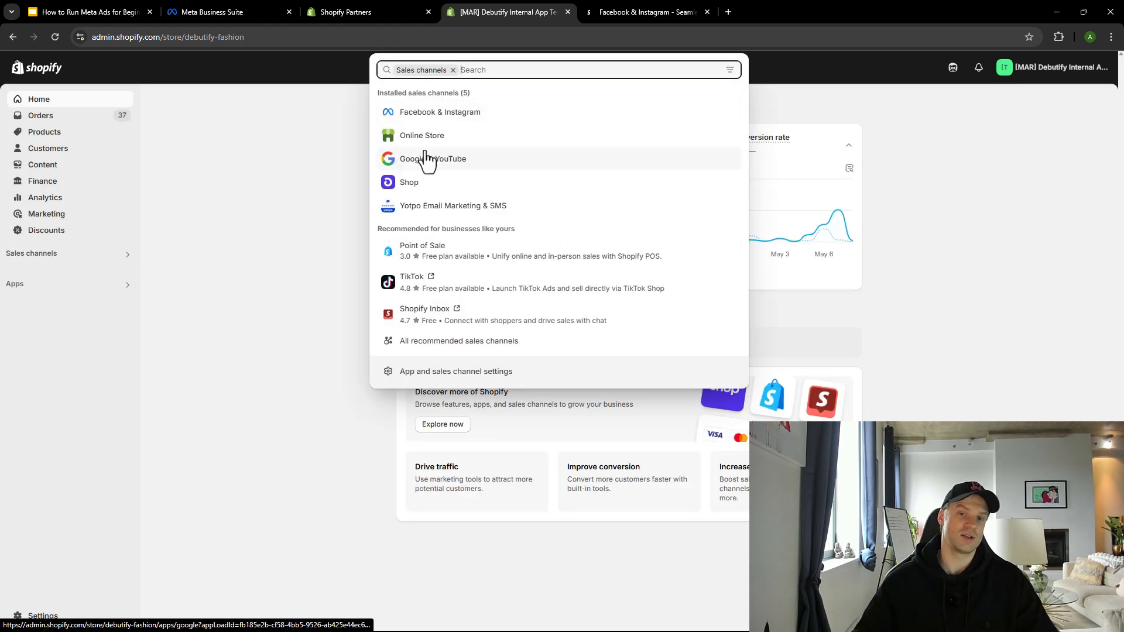
{"action": "left_click", "coordinate": [463, 116]}
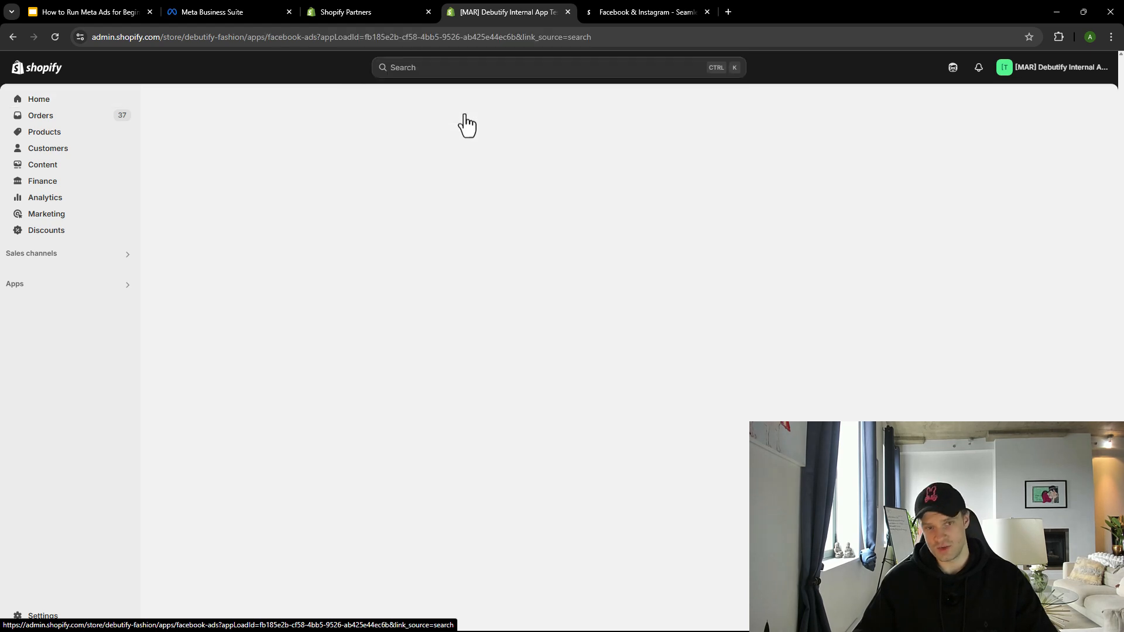
{"action": "left_click", "coordinate": [708, 11]}
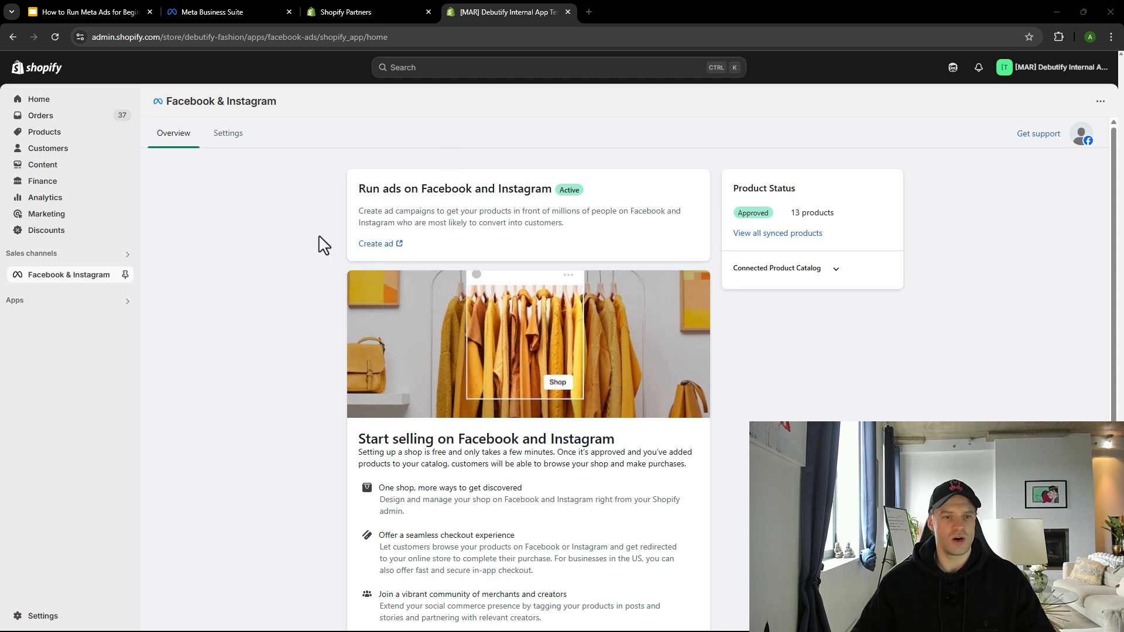
- Start the Facebook & Instagram shop setup and expand its Facebook account and Business assets sections
{"action": "scroll", "coordinate": [301, 257], "scroll_direction": "down", "scroll_amount": 2}
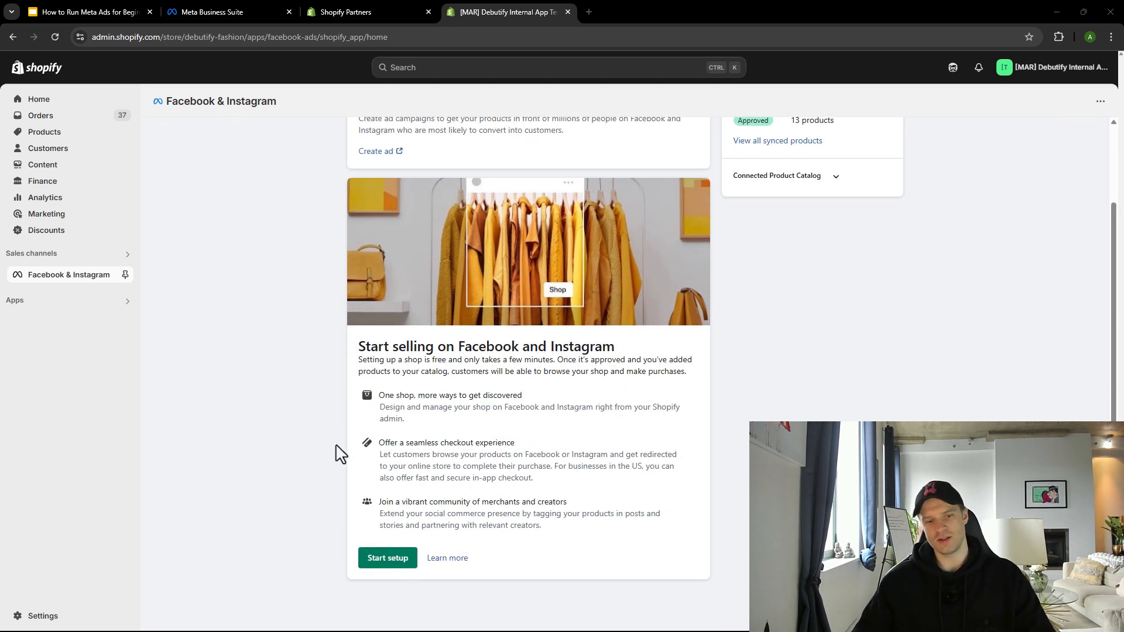
{"action": "left_click", "coordinate": [379, 556]}
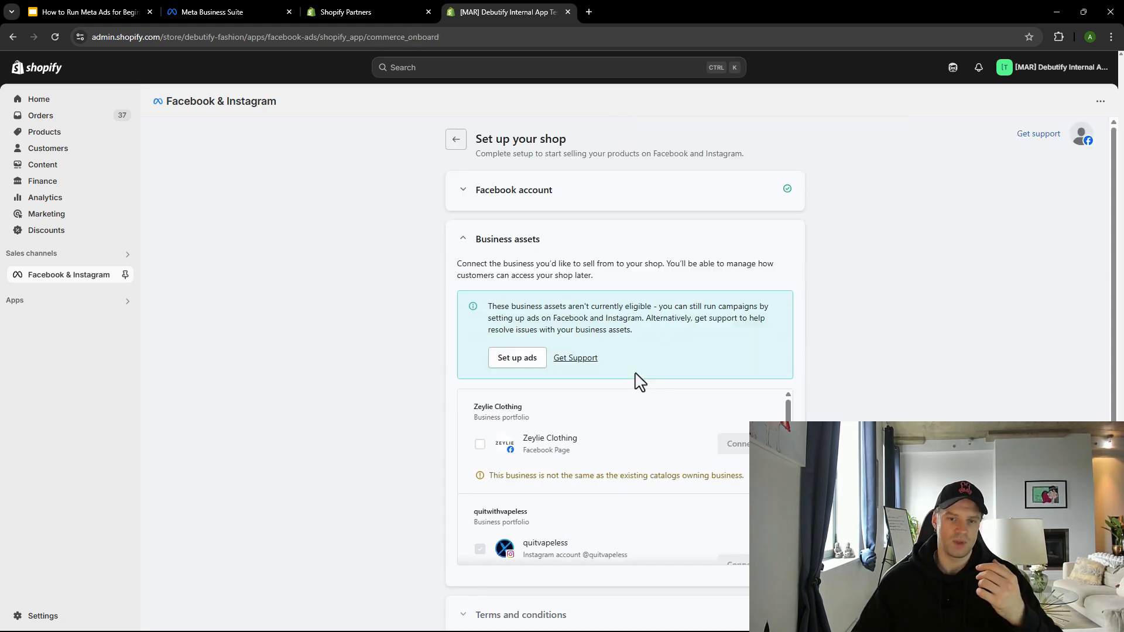
{"action": "left_click", "coordinate": [562, 194]}
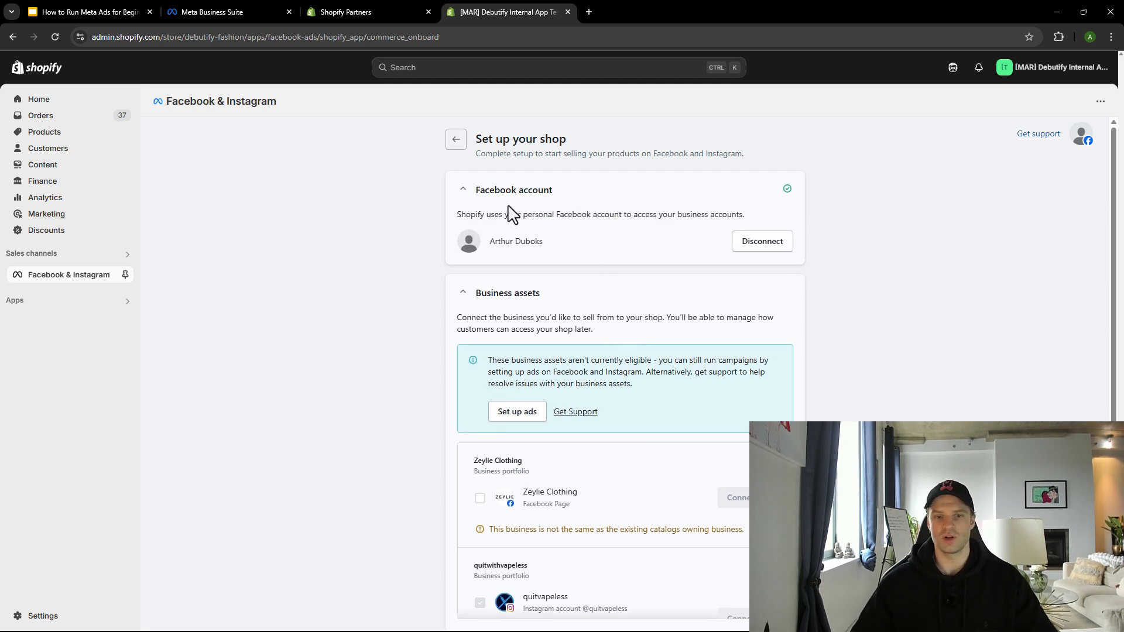
{"action": "scroll", "coordinate": [504, 230], "scroll_direction": "down", "scroll_amount": 2}
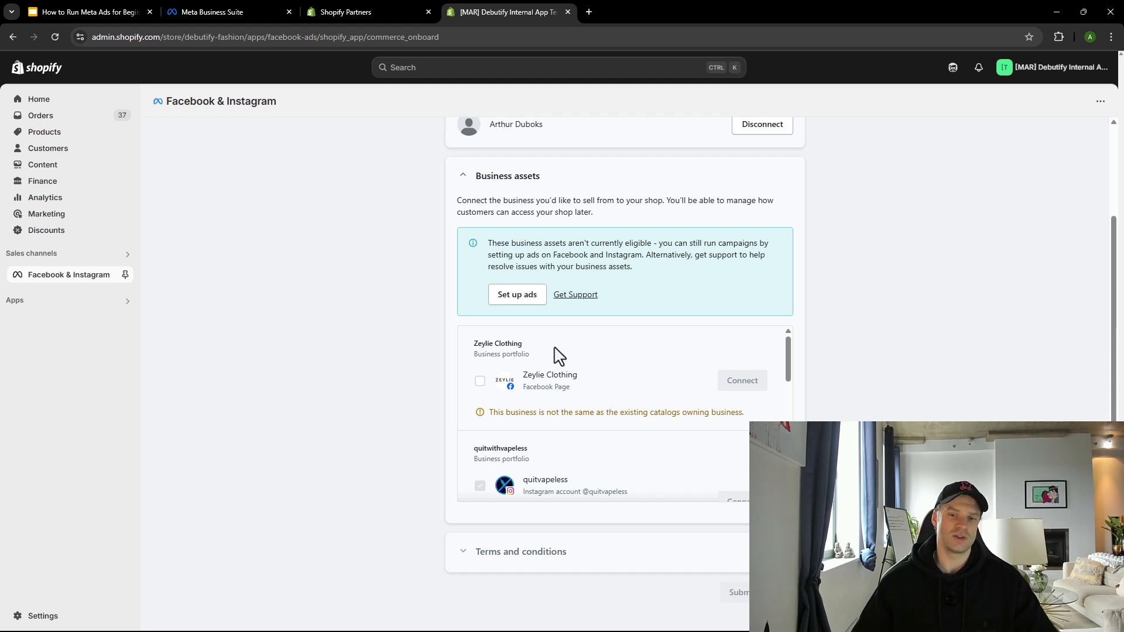
{"action": "left_click", "coordinate": [475, 177]}
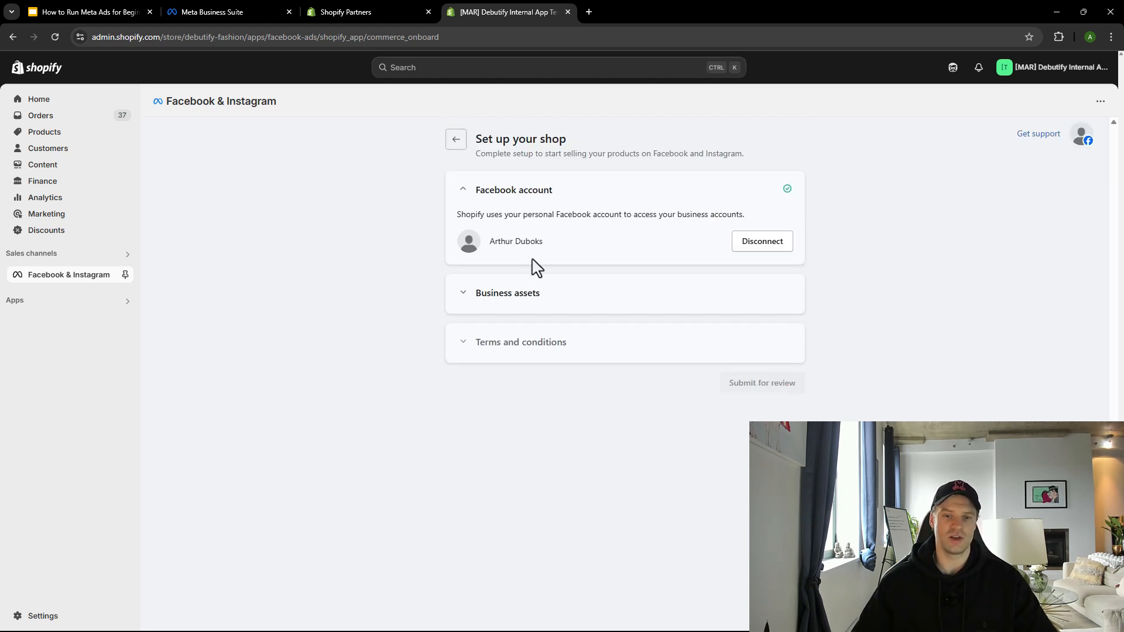
{"action": "left_click", "coordinate": [512, 292]}
- Close the Shopify Partners page and view the list of business portfolios in Meta Business Suite
{"action": "left_click", "coordinate": [328, 12]}
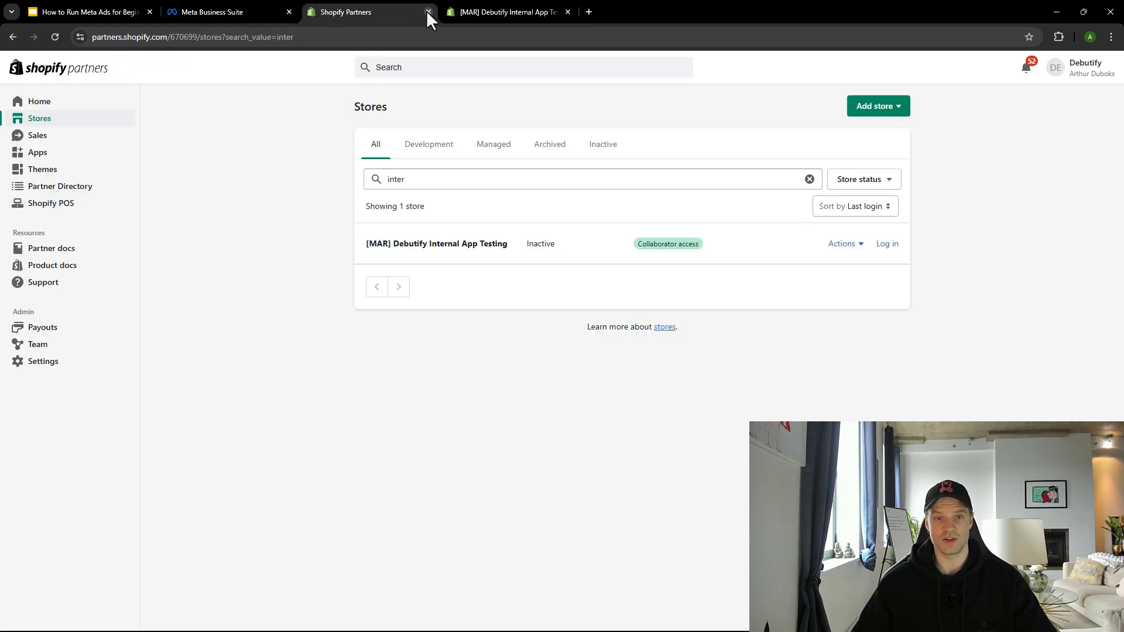
{"action": "left_click", "coordinate": [428, 12]}
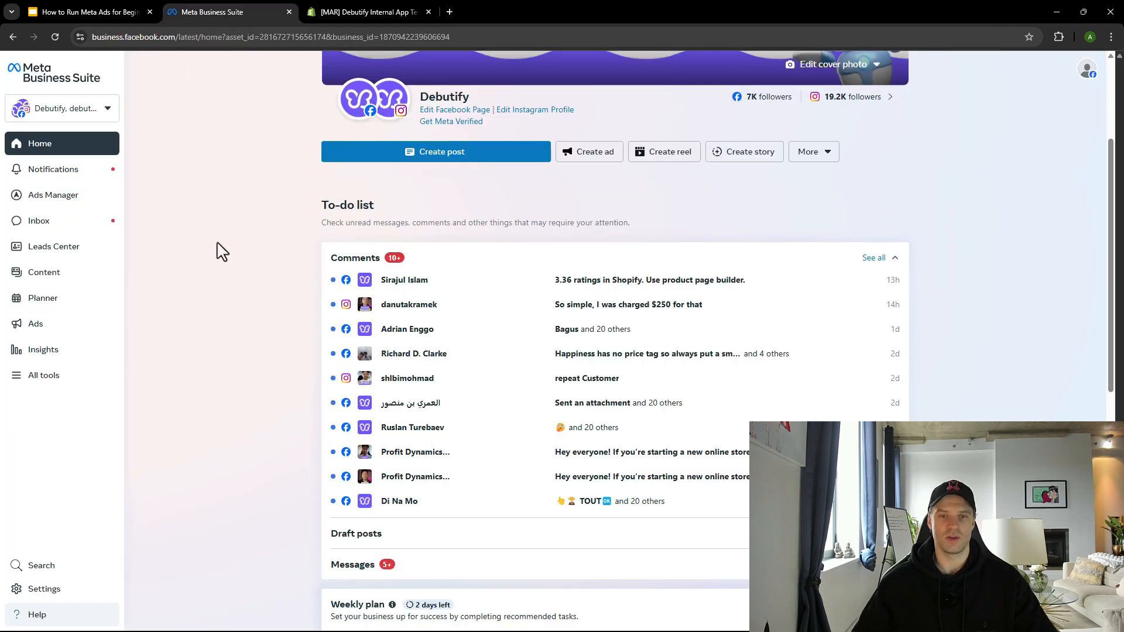
{"action": "left_click", "coordinate": [91, 114]}
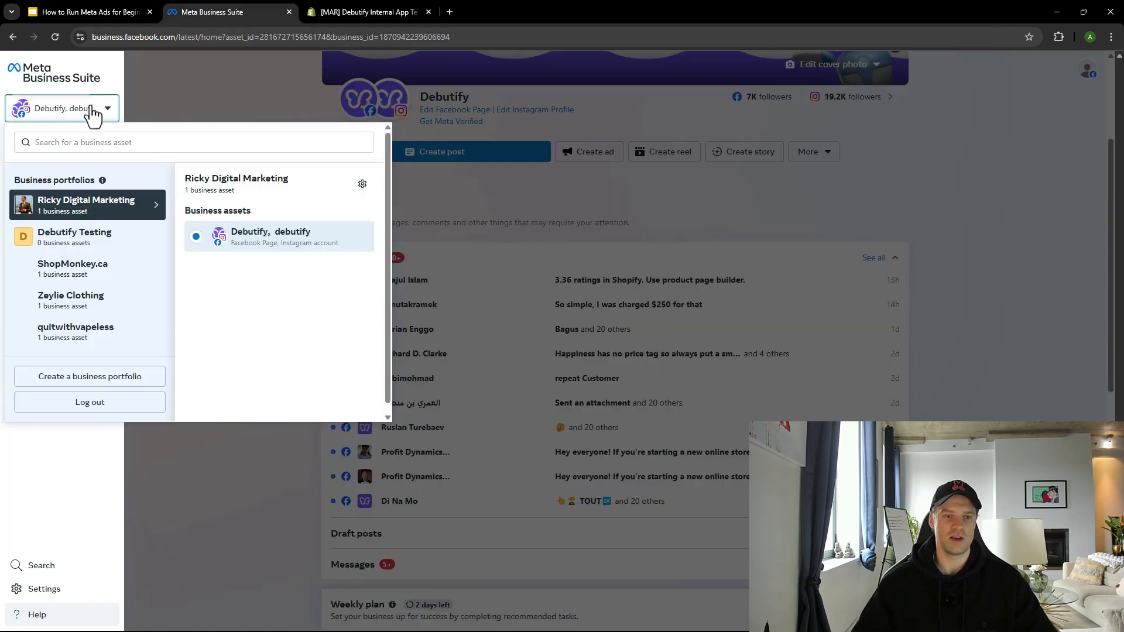
{"action": "left_click", "coordinate": [258, 103]}
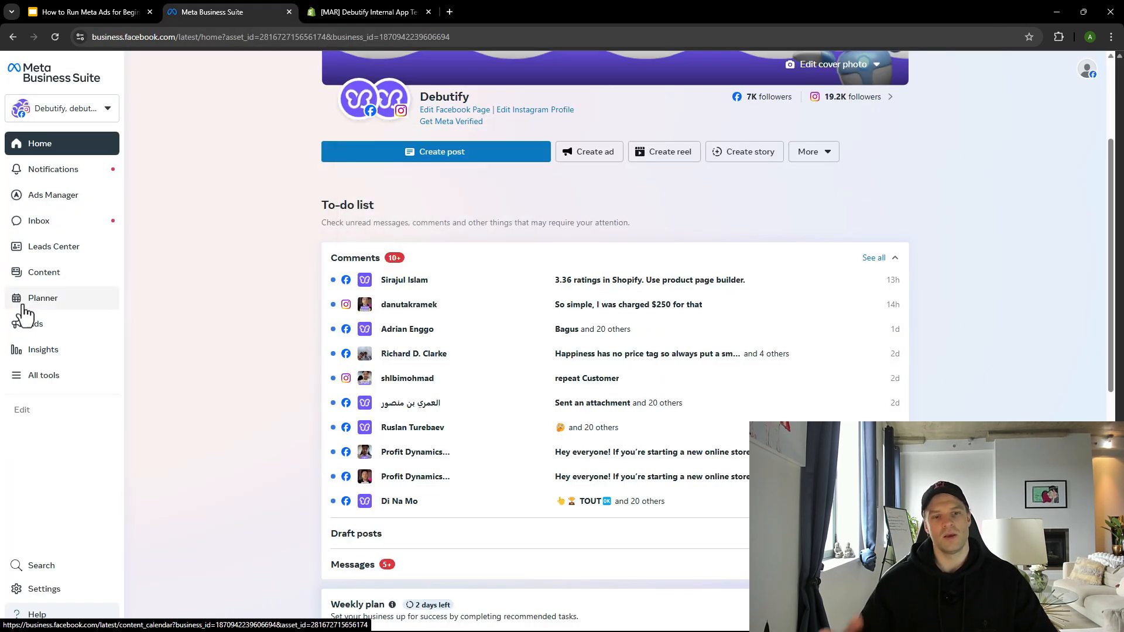
- Return to the Shopify shop setup and examine the connectable business assets, including the option to create a new Facebook Page
{"action": "left_click", "coordinate": [360, 12]}
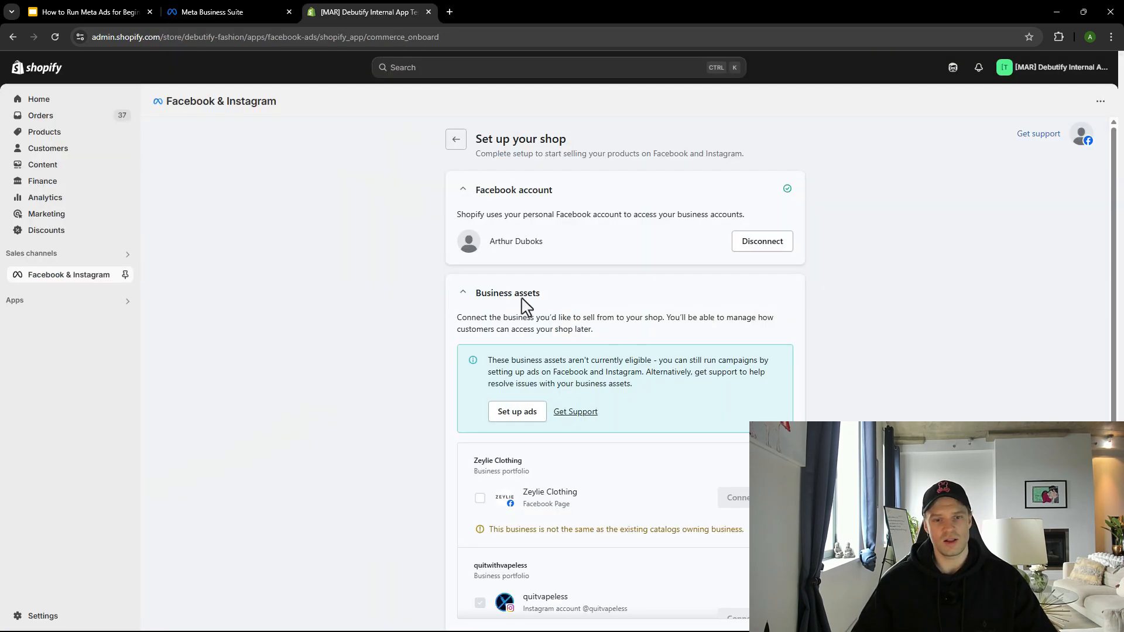
{"action": "scroll", "coordinate": [433, 405], "scroll_direction": "down", "scroll_amount": 1}
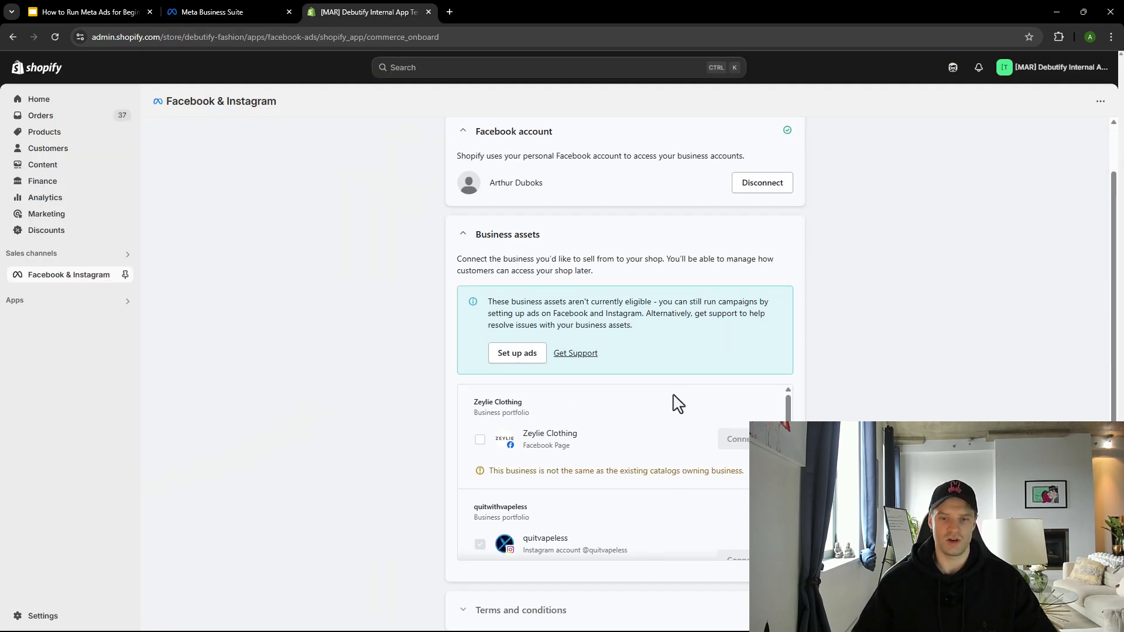
{"action": "scroll", "coordinate": [677, 403], "scroll_direction": "down", "scroll_amount": 5}
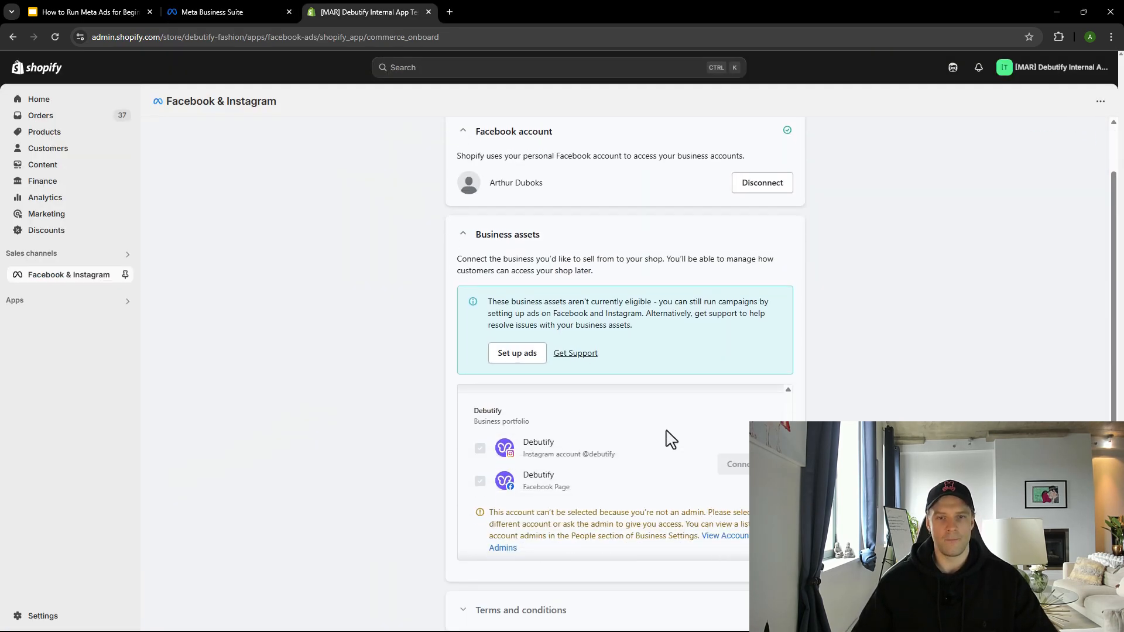
{"action": "scroll", "coordinate": [661, 445], "scroll_direction": "down", "scroll_amount": 2}
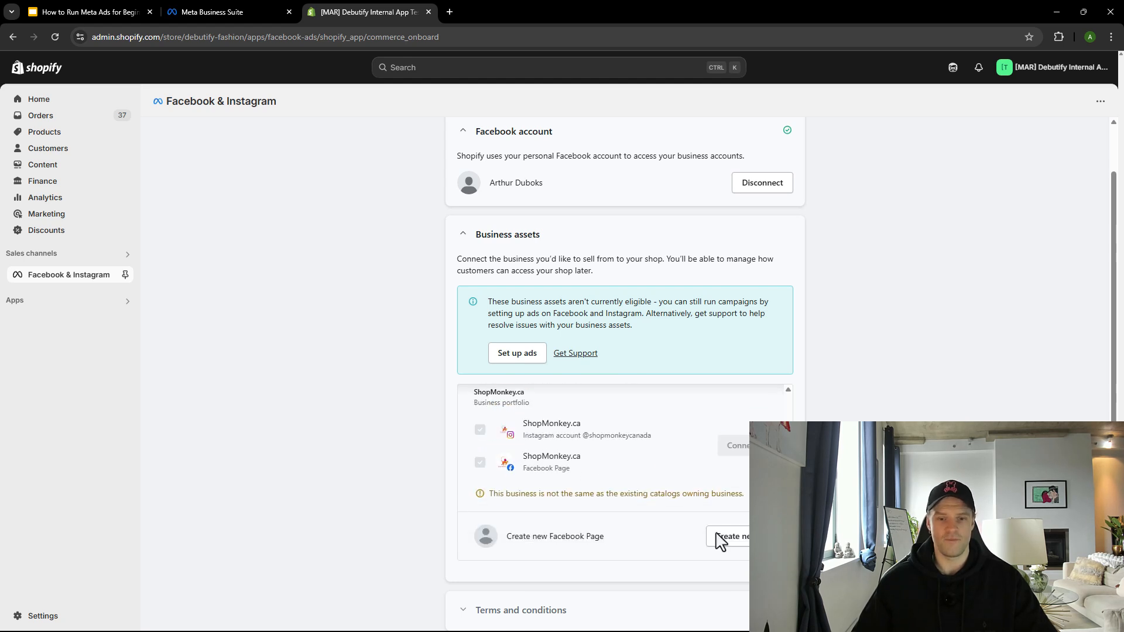
{"action": "left_click_drag", "start_coordinate": [505, 536], "coordinate": [617, 546]}
{"action": "left_click", "coordinate": [426, 561]}
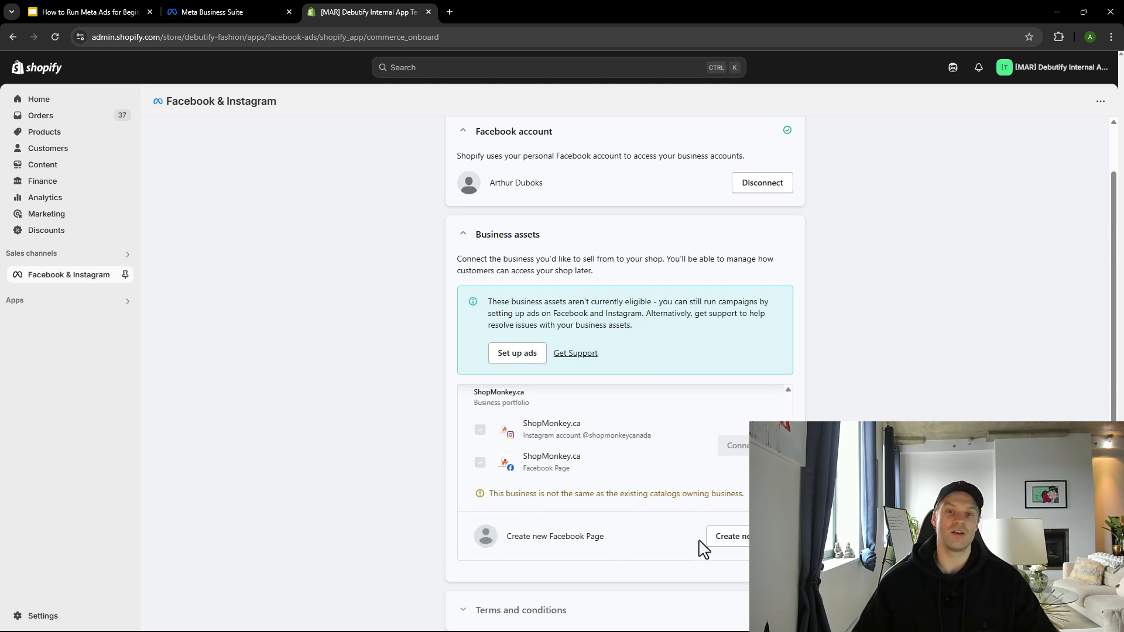
{"action": "scroll", "coordinate": [705, 543], "scroll_direction": "down", "scroll_amount": 1}
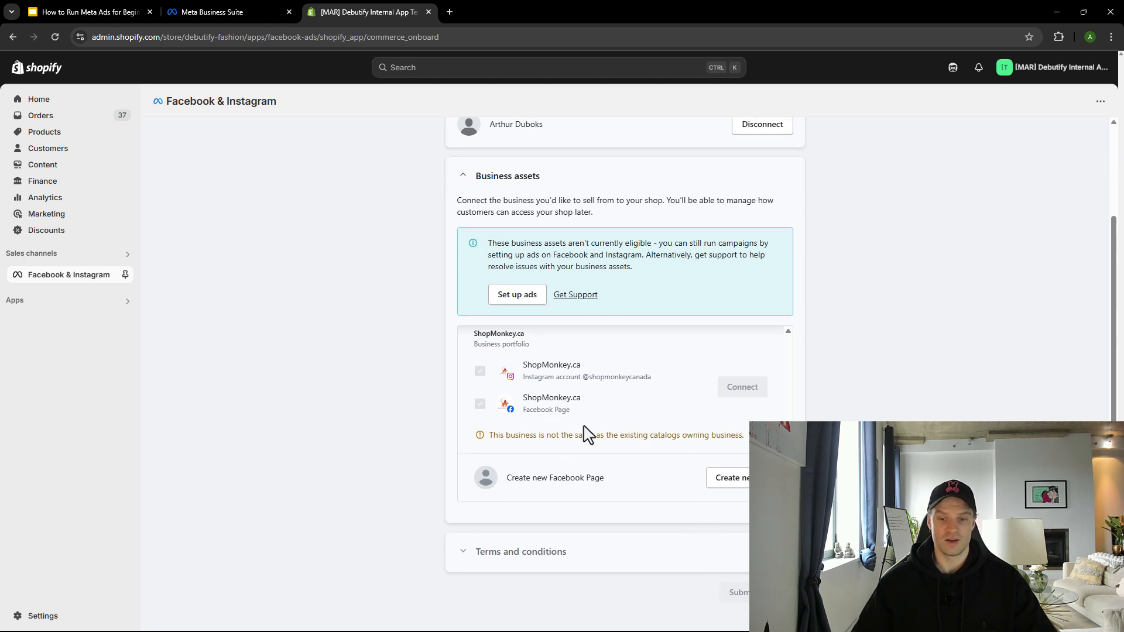
{"action": "scroll", "coordinate": [588, 439], "scroll_direction": "up", "scroll_amount": 2}
{"action": "scroll", "coordinate": [591, 447], "scroll_direction": "down", "scroll_amount": 2}
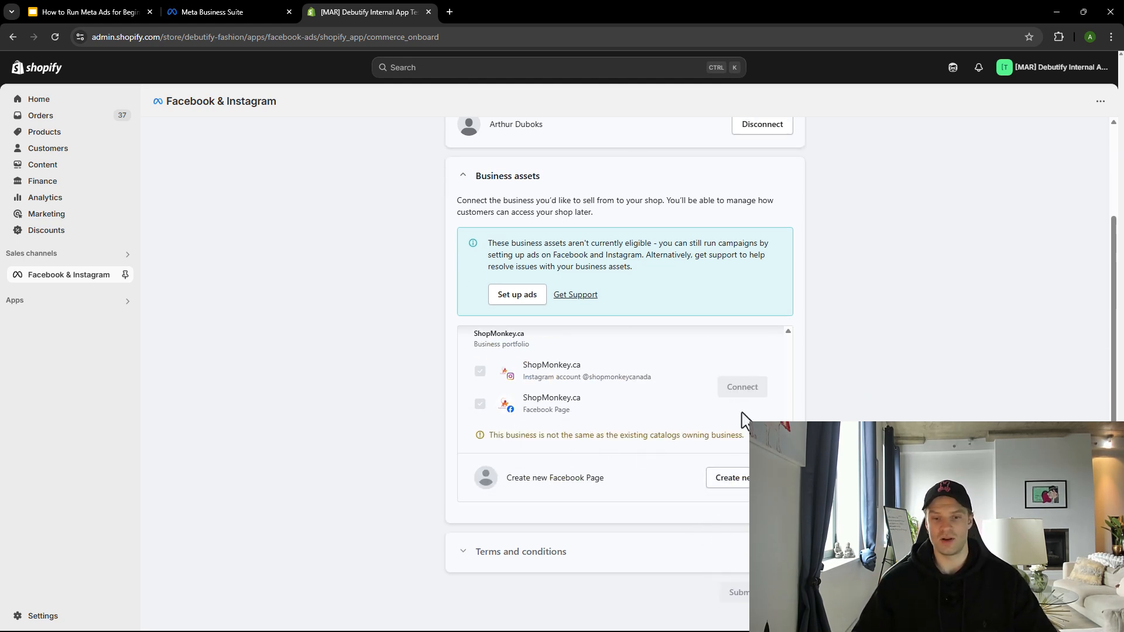
{"action": "scroll", "coordinate": [361, 381], "scroll_direction": "down", "scroll_amount": 1}
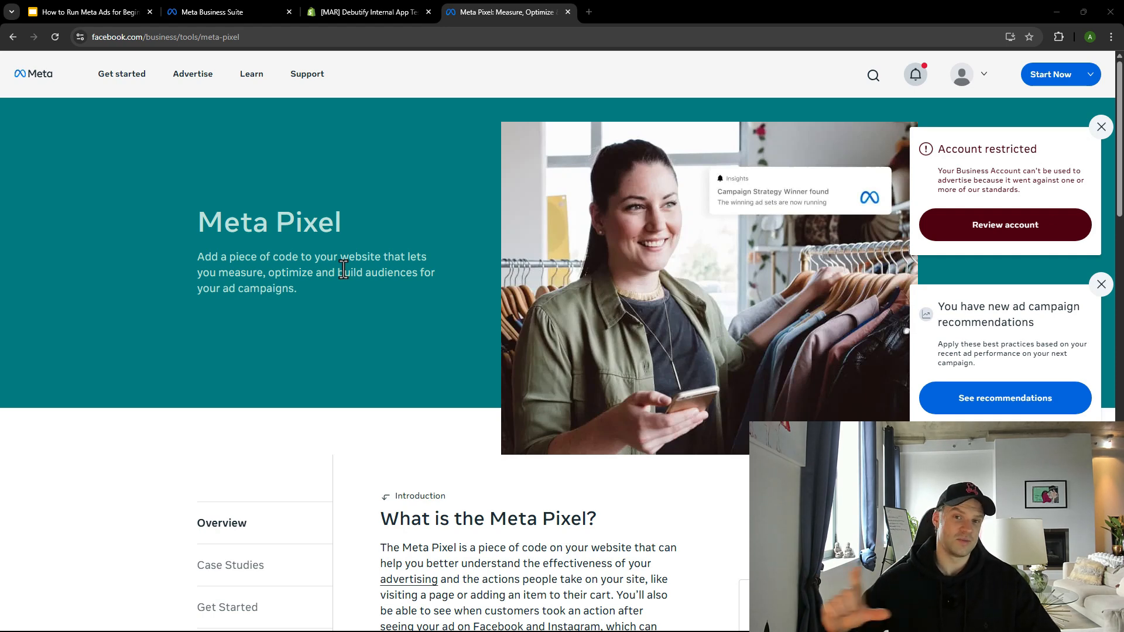
- Close the Meta Pixel page and view the "Retargeting Strategy" and "Analyze + Optimize" slides in the Google Slides guide
{"action": "key", "text": "ctrl+w"}
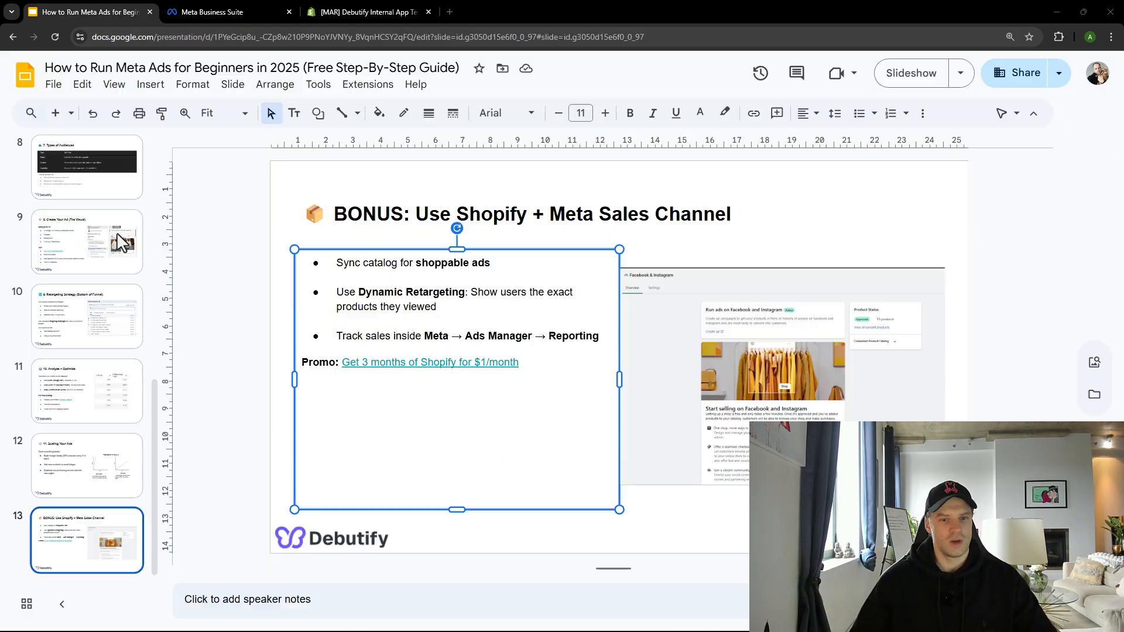
{"action": "scroll", "coordinate": [129, 389], "scroll_direction": "up", "scroll_amount": 9}
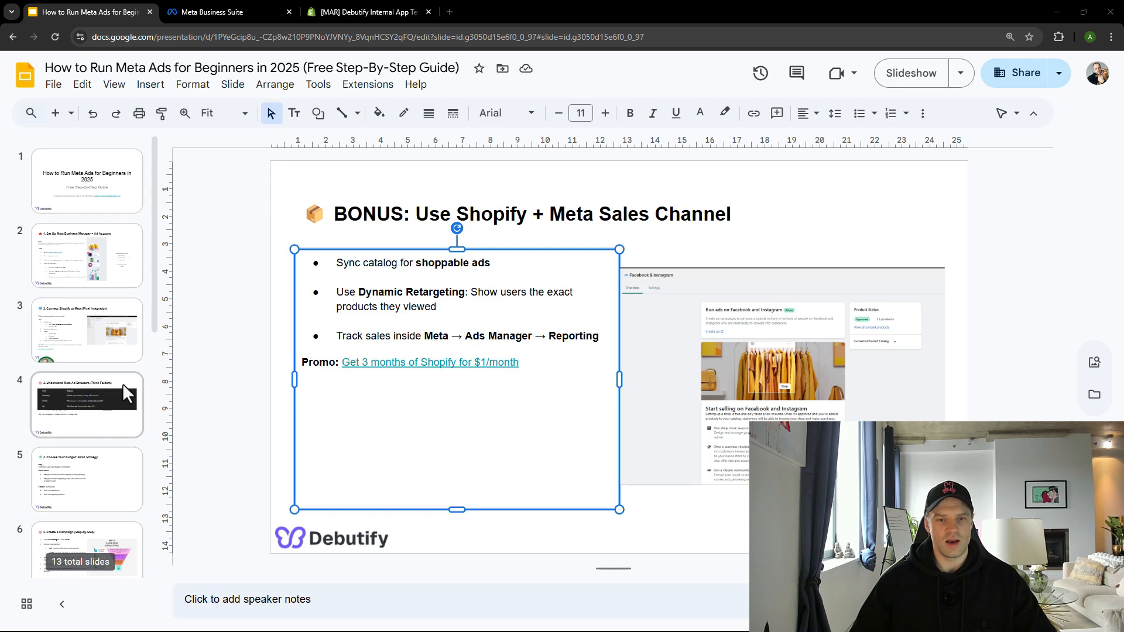
{"action": "scroll", "coordinate": [123, 386], "scroll_direction": "down", "scroll_amount": 9}
{"action": "left_click", "coordinate": [85, 354]}
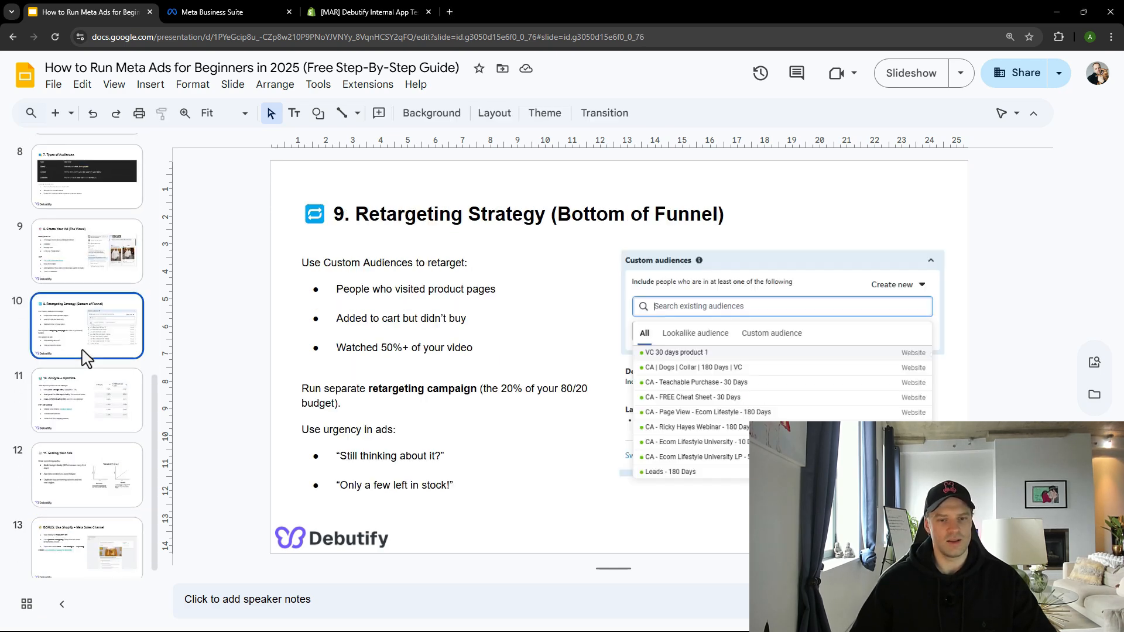
{"action": "scroll", "coordinate": [99, 412], "scroll_direction": "down", "scroll_amount": 1}
{"action": "left_click", "coordinate": [99, 404]}
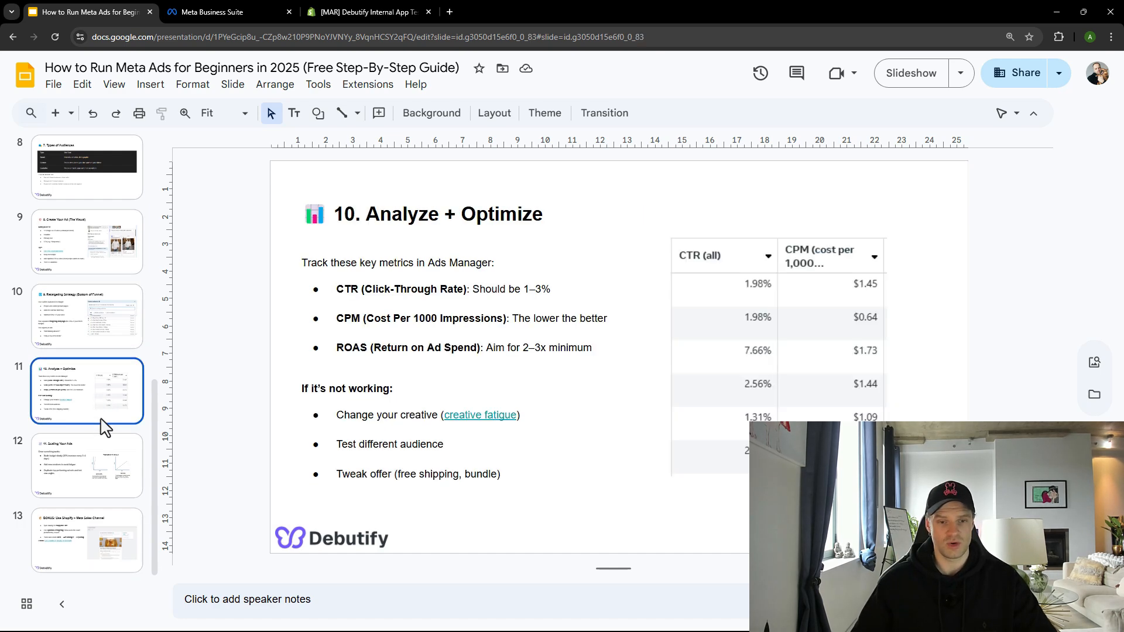
- Look through the guide's campaign and ad creation slides, and go to the "2. Connect Shopify to Meta (Pixel Integration)" slide
{"action": "scroll", "coordinate": [91, 373], "scroll_direction": "up", "scroll_amount": 6}
{"action": "left_click", "coordinate": [91, 375]}
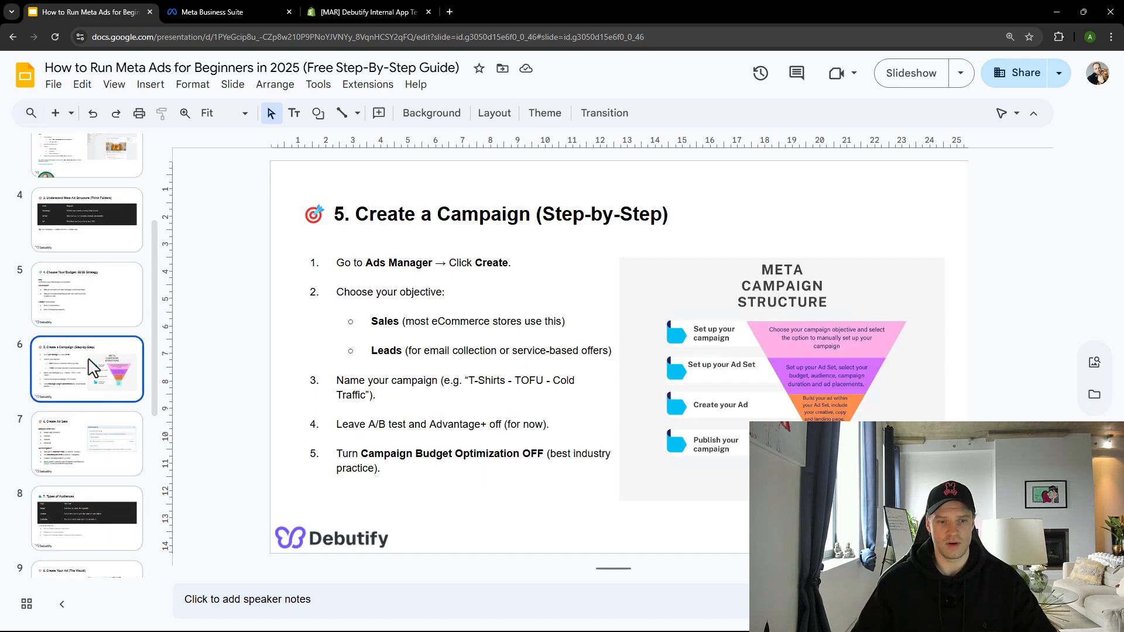
{"action": "key", "text": "Up"}
{"action": "scroll", "coordinate": [87, 381], "scroll_direction": "down", "scroll_amount": 3}
{"action": "left_click", "coordinate": [94, 379]}
{"action": "left_click", "coordinate": [100, 397]}
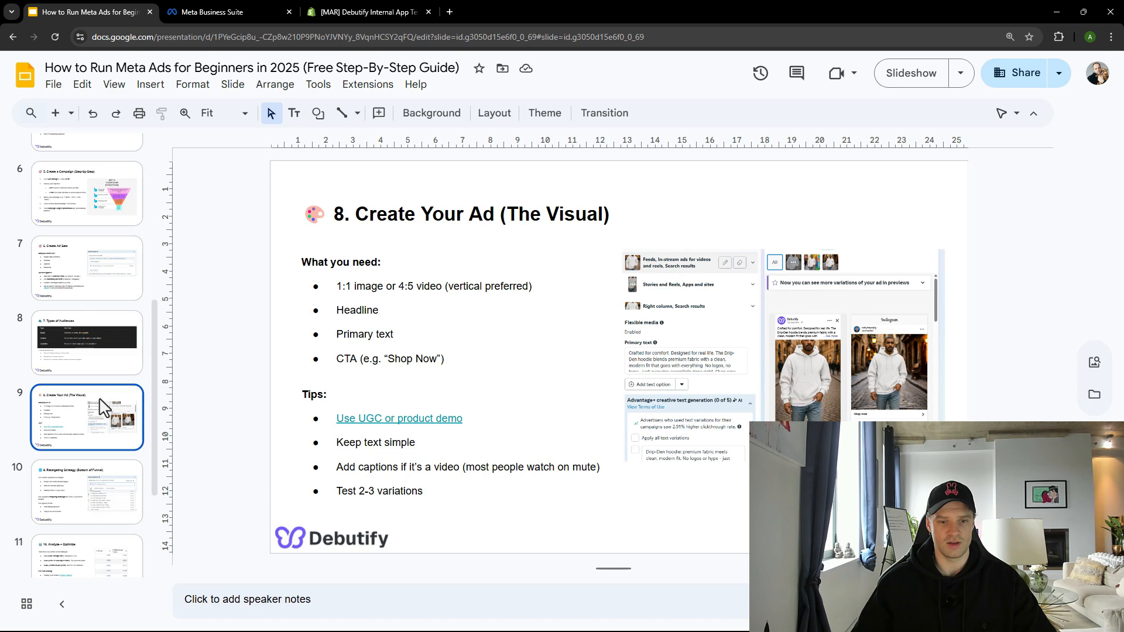
{"action": "scroll", "coordinate": [100, 399], "scroll_direction": "down", "scroll_amount": 3}
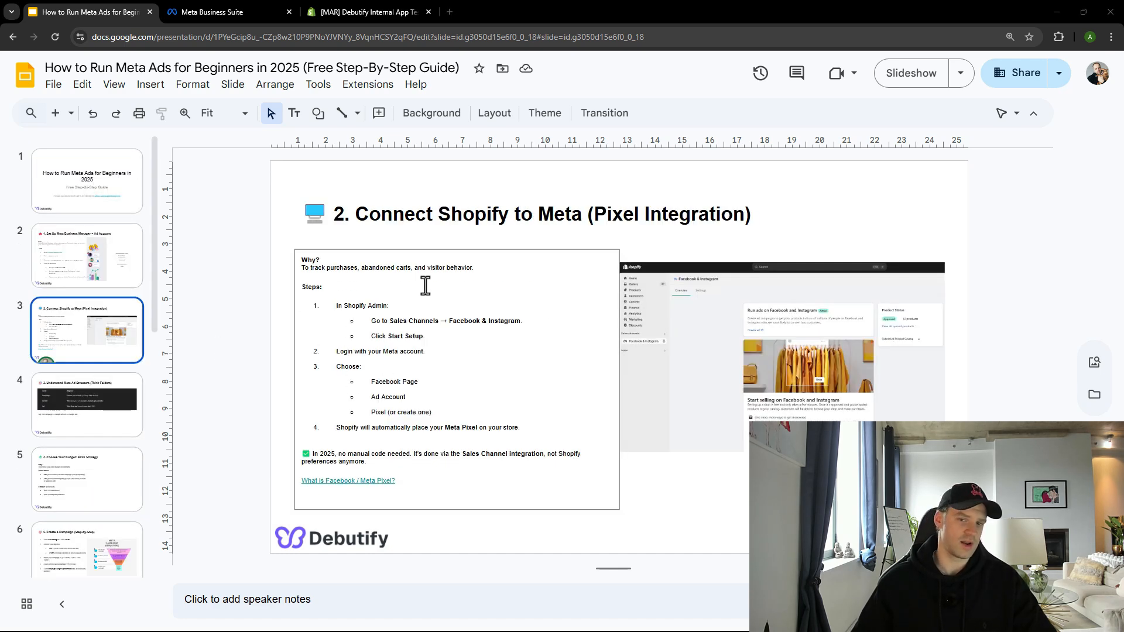
- Open the slide's "What is Facebook / Meta Pixel?" link, read the Meta Pixel introduction and close the page
{"action": "left_click", "coordinate": [330, 481]}
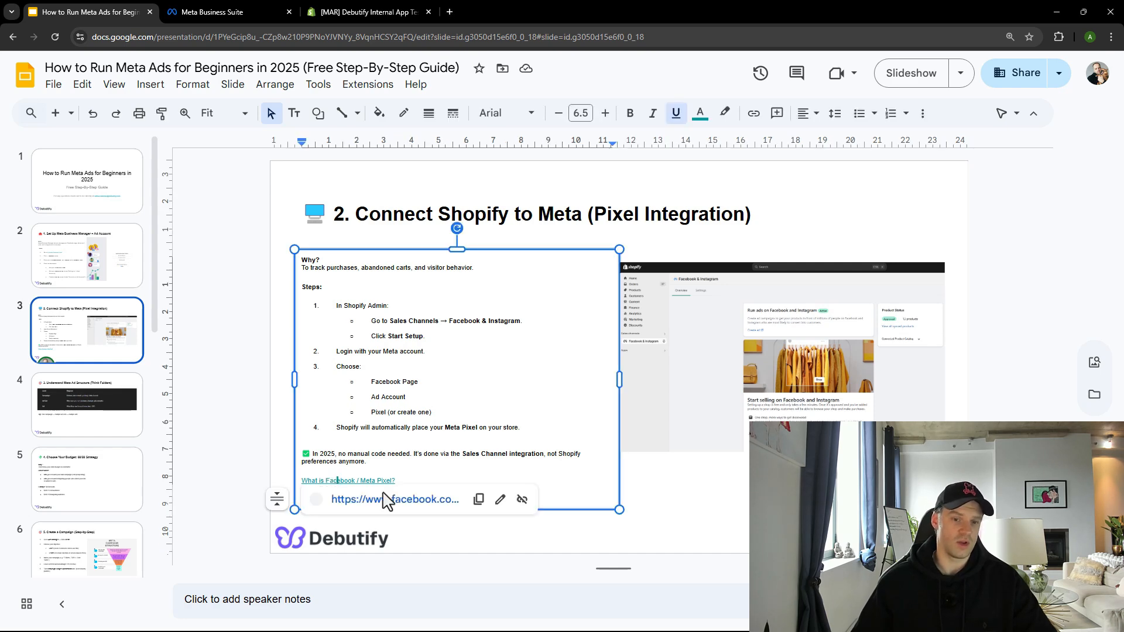
{"action": "left_click", "coordinate": [390, 499]}
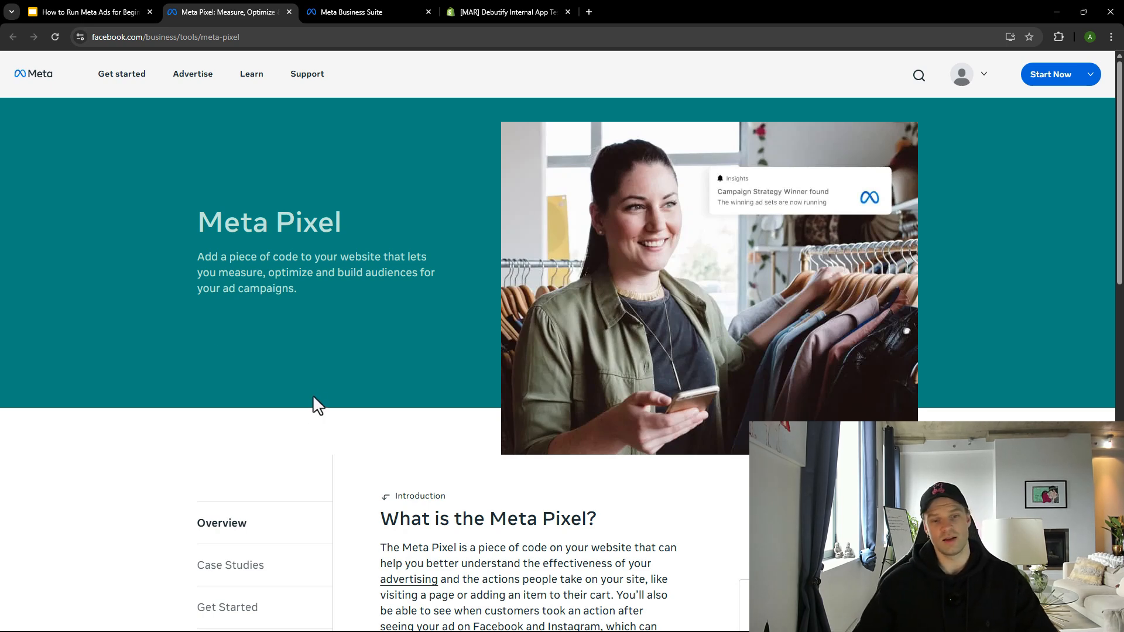
{"action": "scroll", "coordinate": [314, 404], "scroll_direction": "down", "scroll_amount": 5}
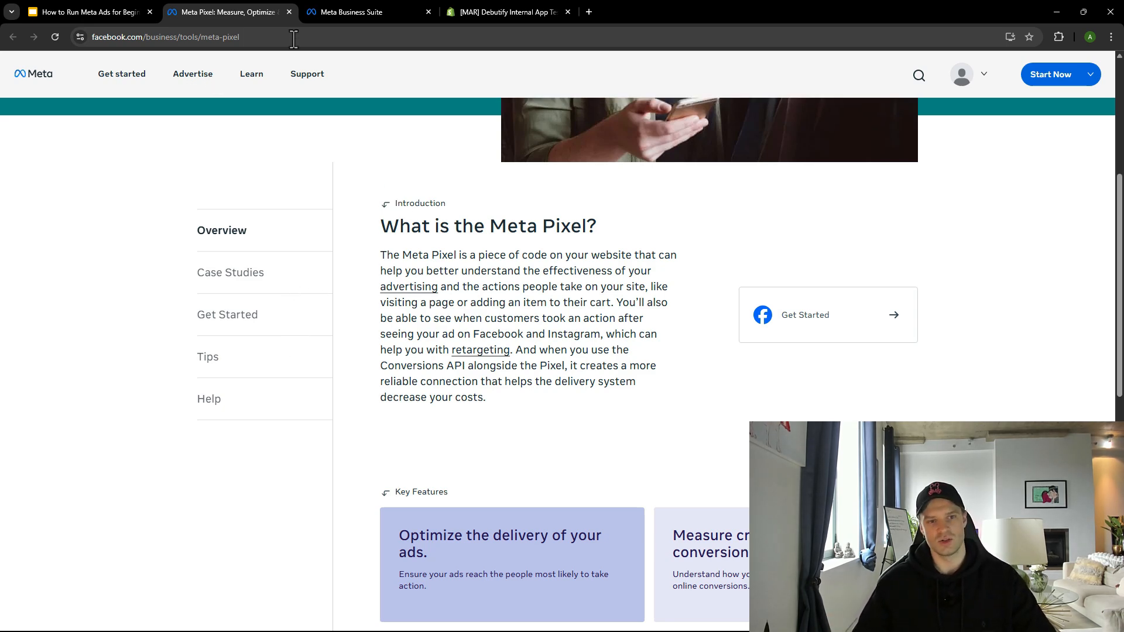
{"action": "left_click", "coordinate": [289, 12]}
- Return to the Shopify admin and view the "Start selling on Facebook and Instagram" section of the channel overview
{"action": "left_click", "coordinate": [363, 12]}
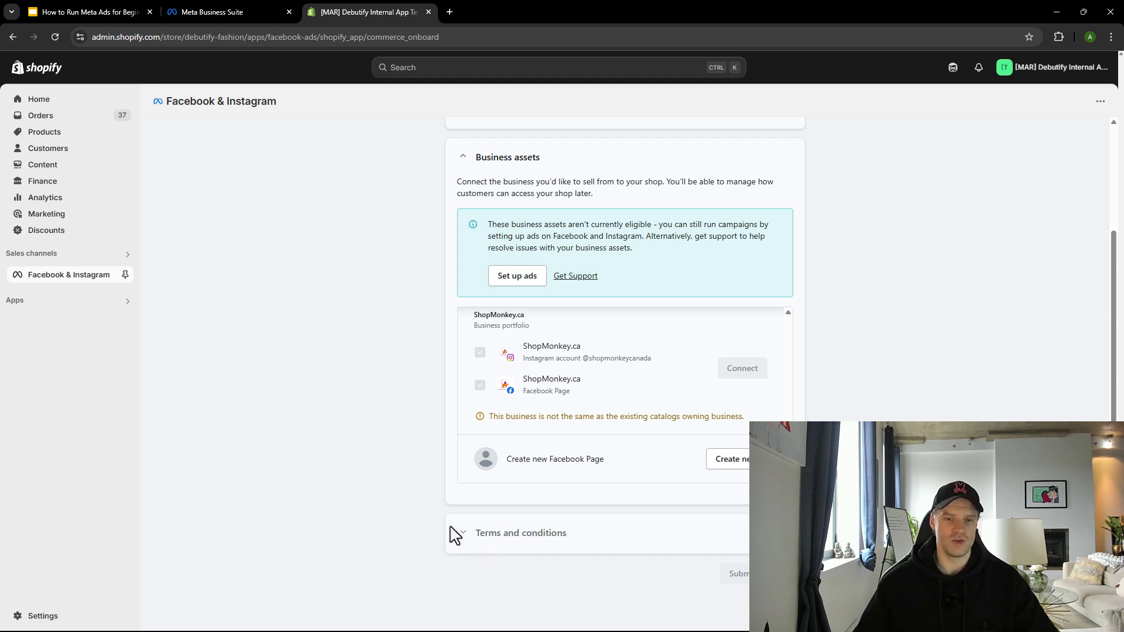
{"action": "scroll", "coordinate": [440, 501], "scroll_direction": "up", "scroll_amount": 3}
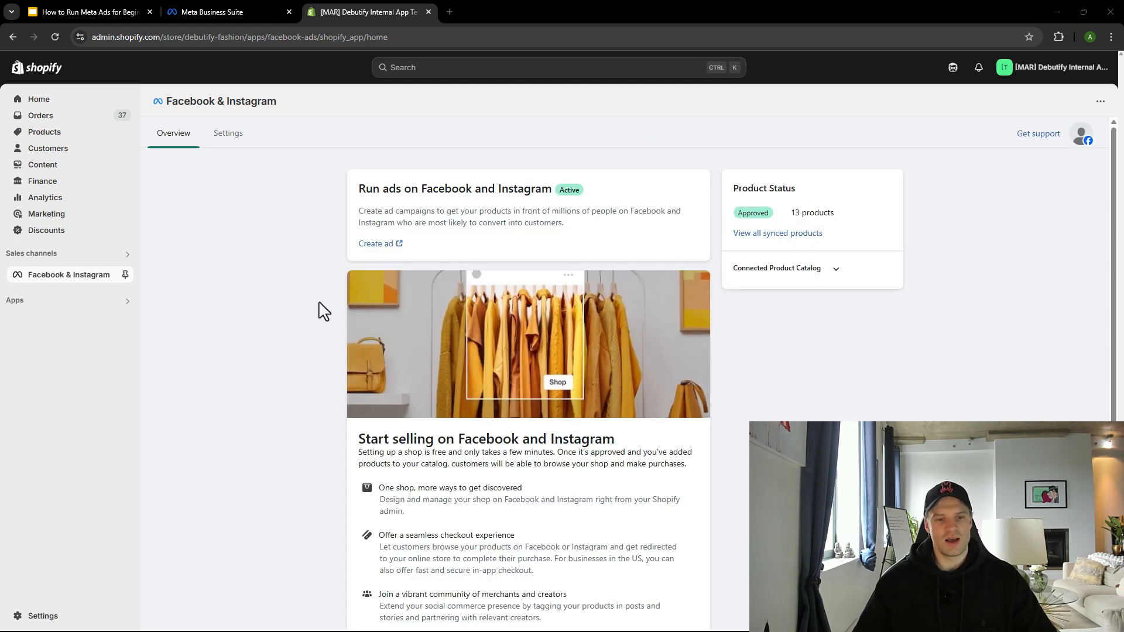
{"action": "scroll", "coordinate": [304, 340], "scroll_direction": "down", "scroll_amount": 2}
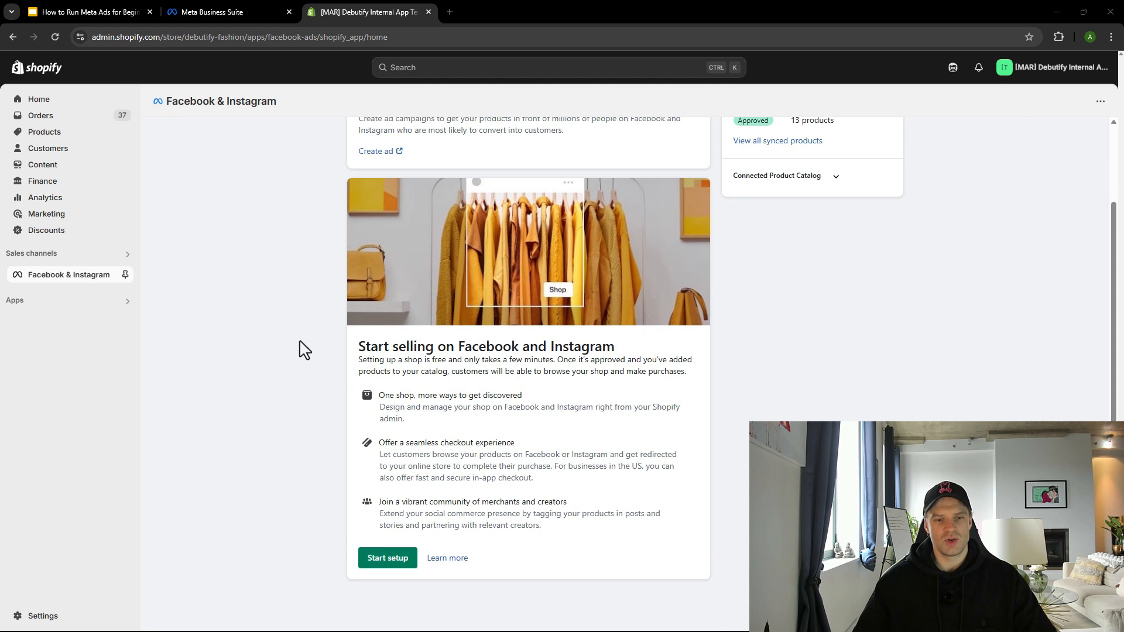
- Review the Product Status section of the Facebook & Instagram channel overview and expand the Connected Product Catalog details
{"action": "scroll", "coordinate": [305, 350], "scroll_direction": "up", "scroll_amount": 2}
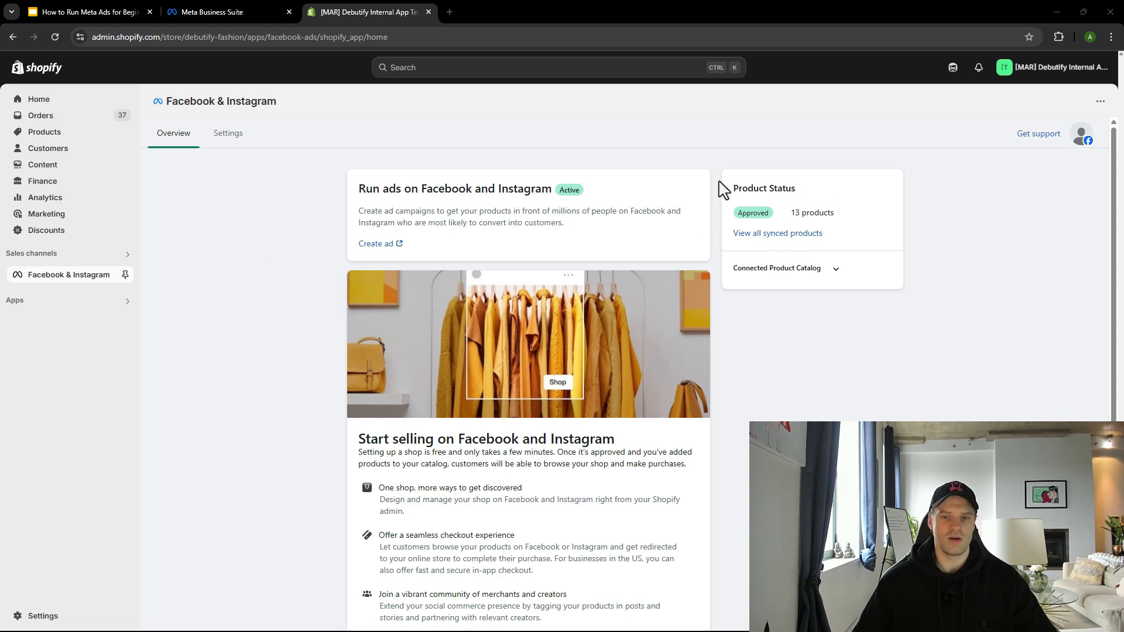
{"action": "left_click_drag", "start_coordinate": [722, 188], "coordinate": [943, 311]}
{"action": "left_click", "coordinate": [923, 307]}
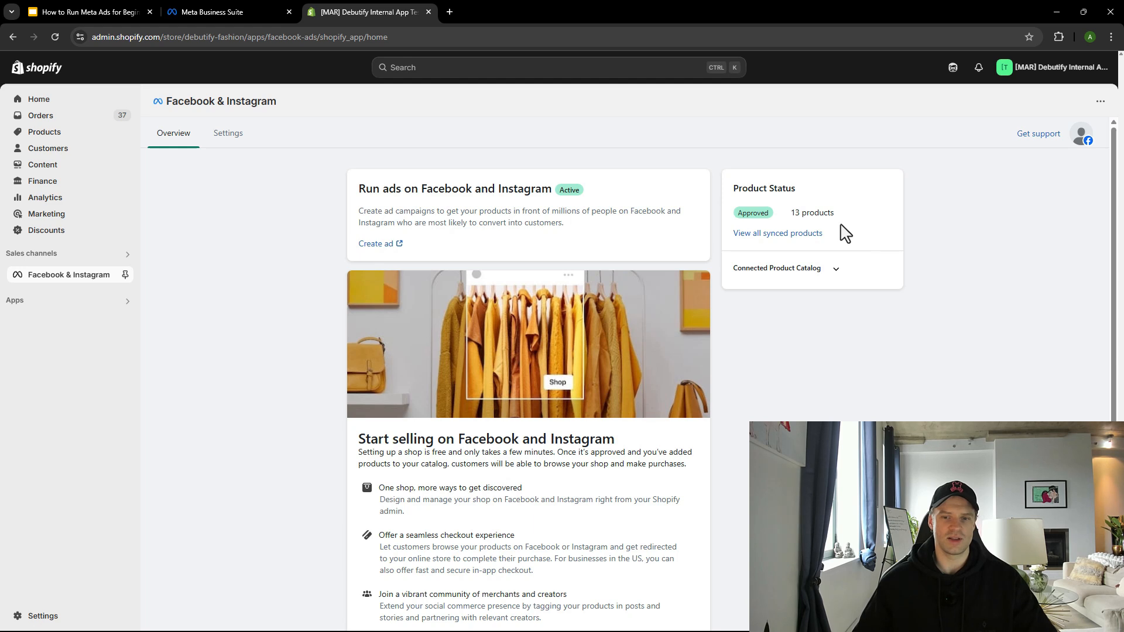
{"action": "left_click_drag", "start_coordinate": [732, 188], "coordinate": [793, 188]}
{"action": "left_click", "coordinate": [791, 192]}
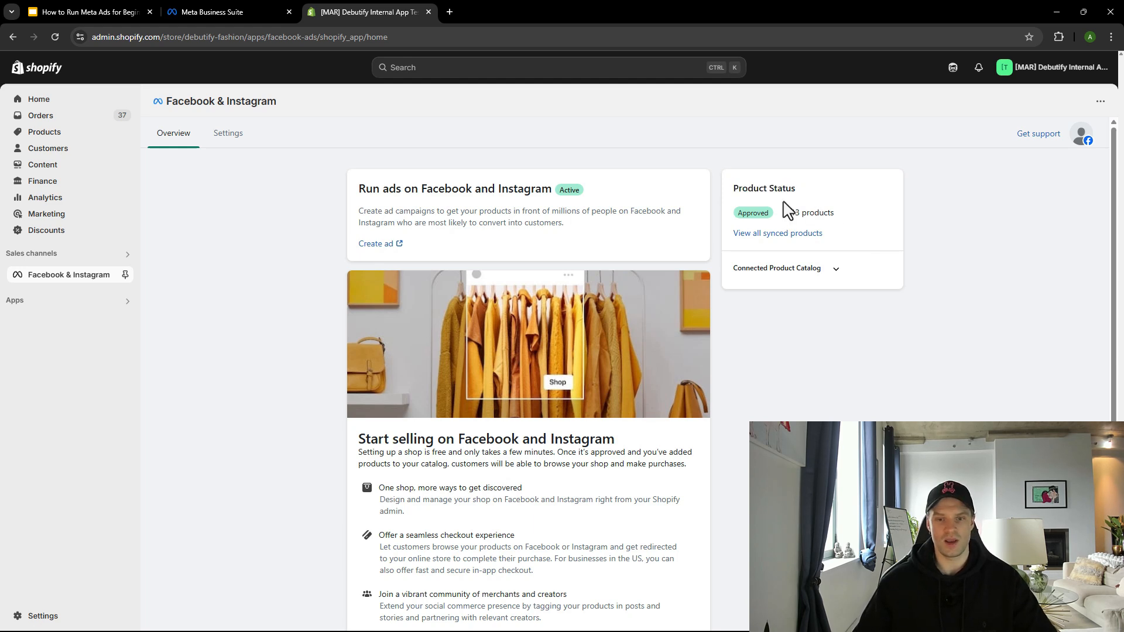
{"action": "left_click", "coordinate": [837, 277]}
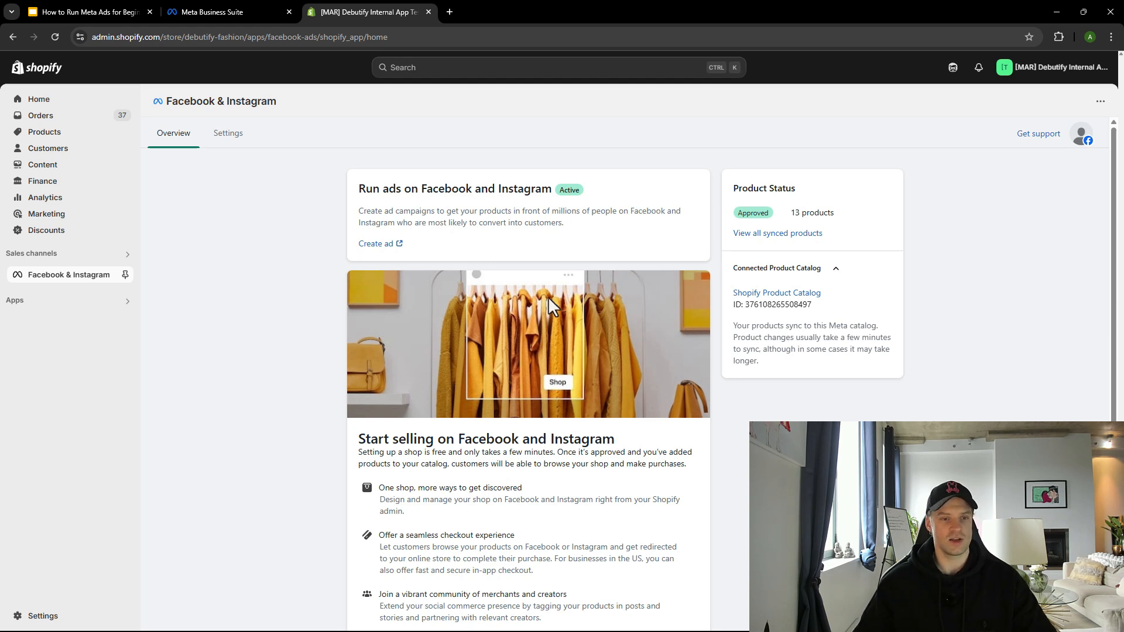
- Look through the store's full product list in the Shopify admin
{"action": "left_click", "coordinate": [57, 141]}
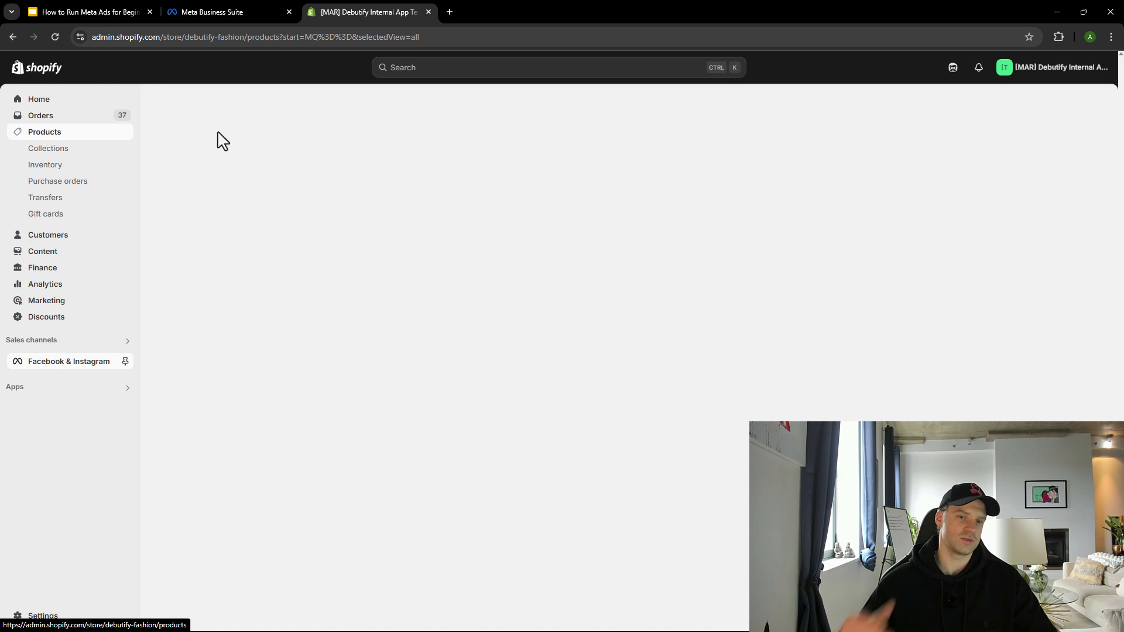
{"action": "scroll", "coordinate": [285, 394], "scroll_direction": "down", "scroll_amount": 10}
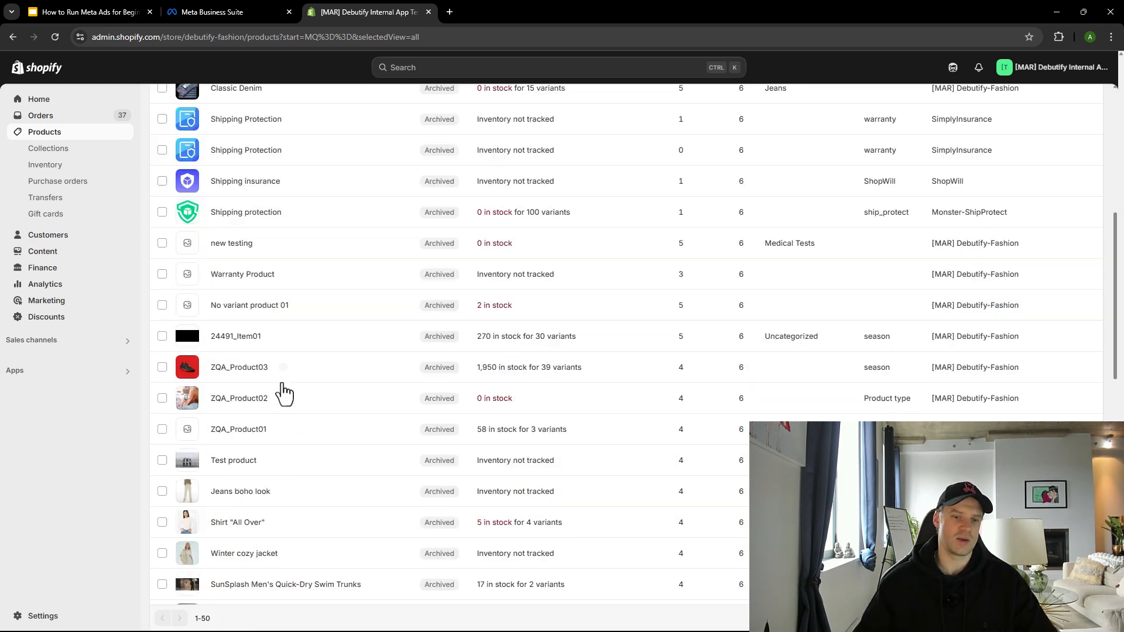
{"action": "scroll", "coordinate": [314, 419], "scroll_direction": "up", "scroll_amount": 10}
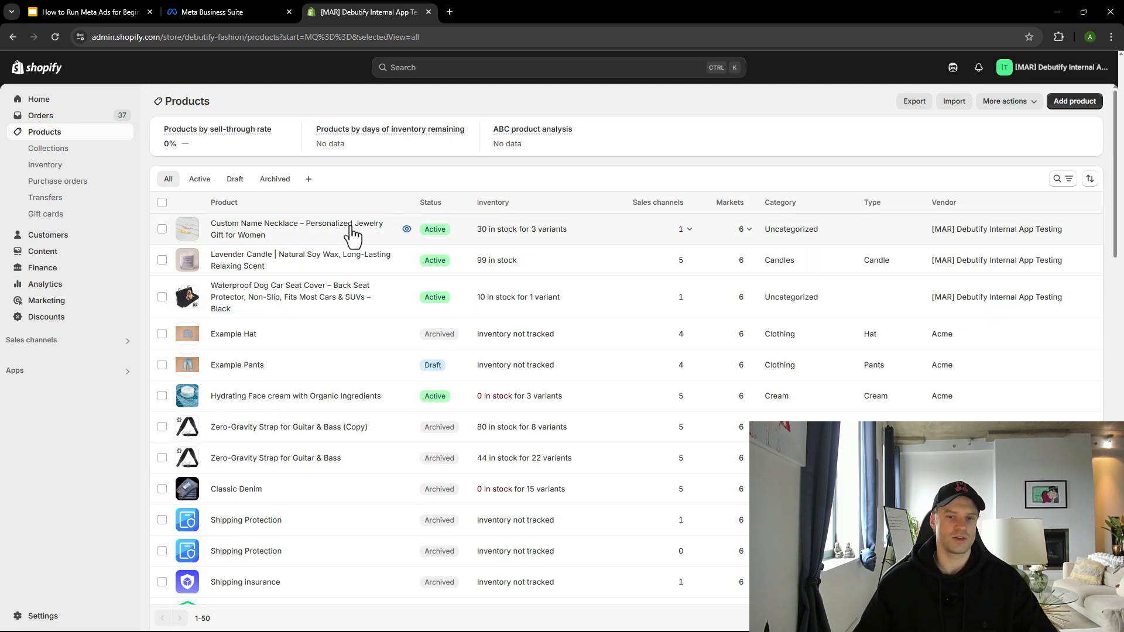
- Return to the Facebook & Instagram sales channel and review the ads and product status sections of its overview
{"action": "left_click", "coordinate": [33, 343]}
{"action": "left_click", "coordinate": [424, 118]}
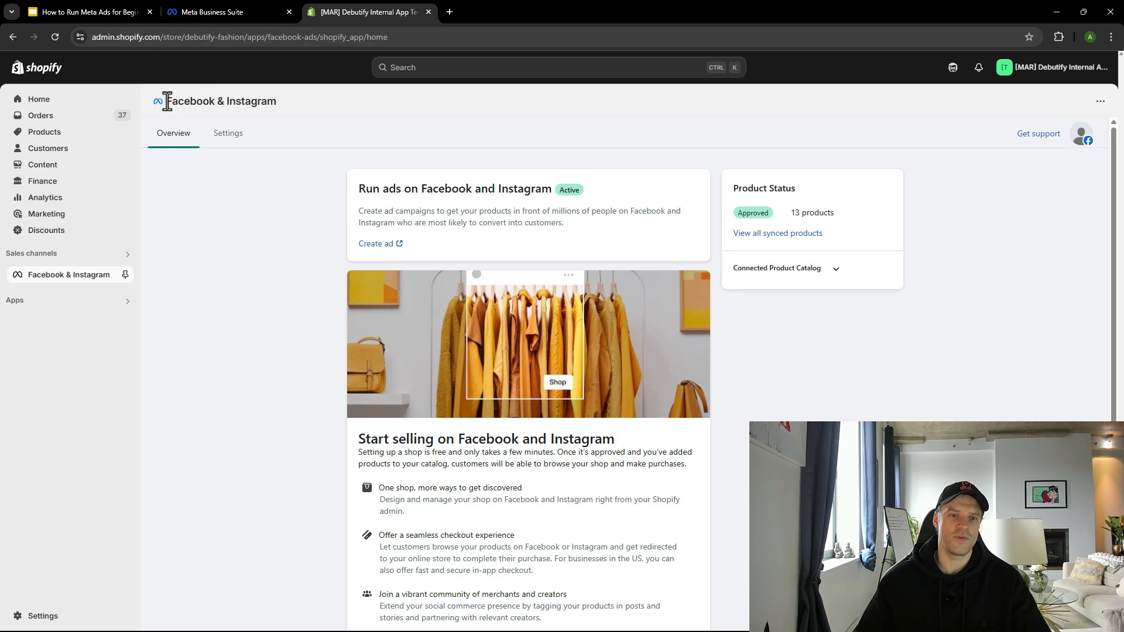
{"action": "left_click_drag", "start_coordinate": [164, 101], "coordinate": [313, 120]}
{"action": "left_click_drag", "start_coordinate": [281, 221], "coordinate": [263, 251]}
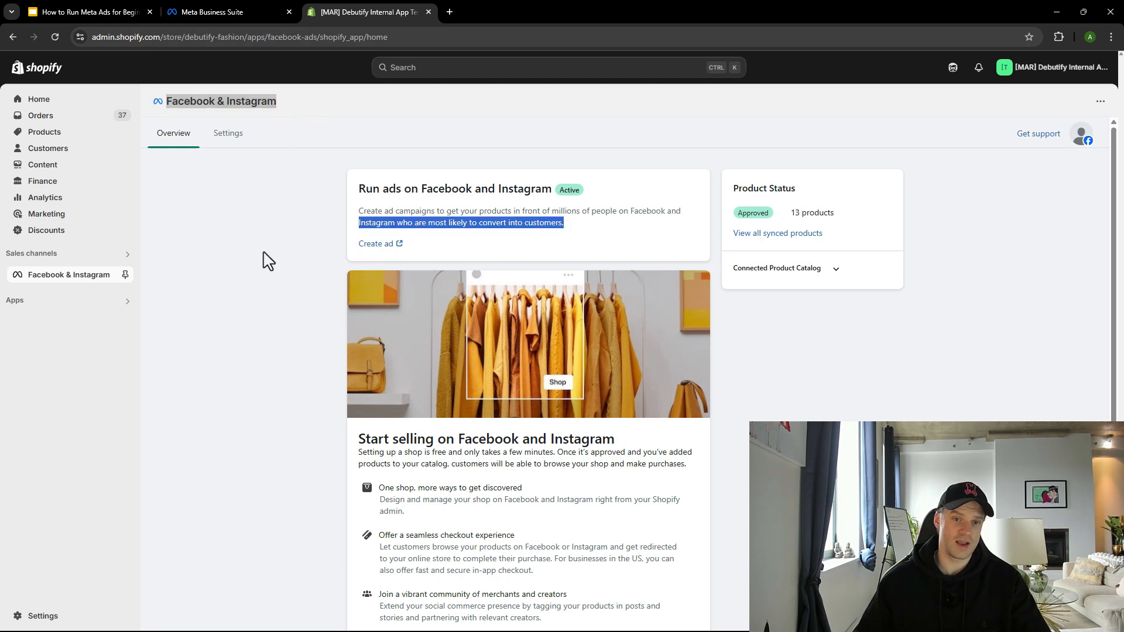
{"action": "left_click", "coordinate": [270, 92]}
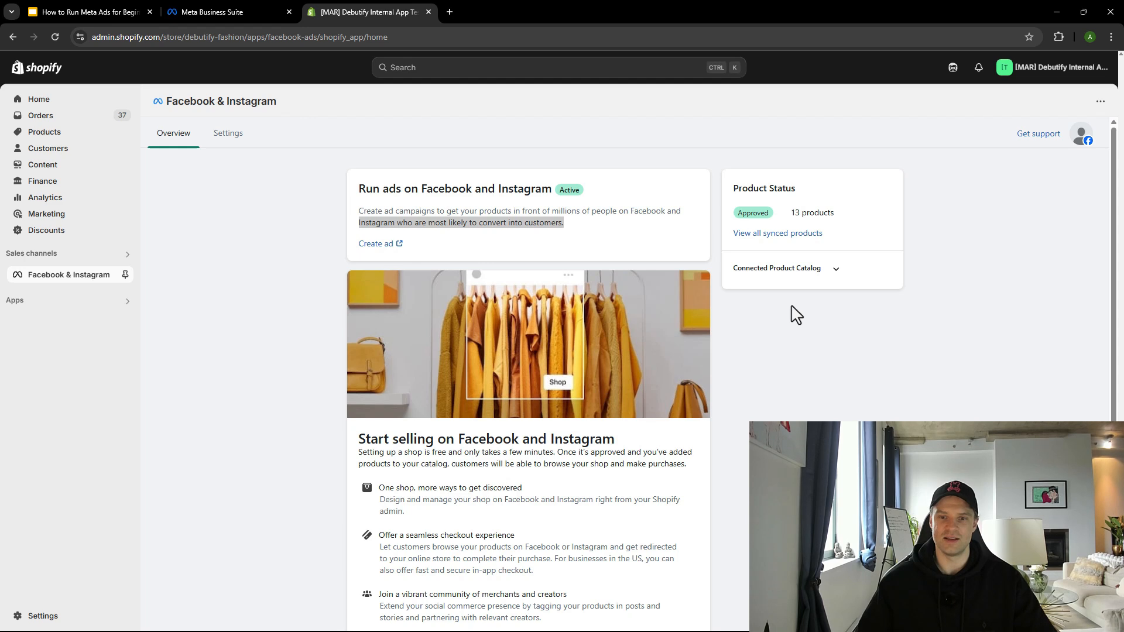
{"action": "left_click", "coordinate": [743, 221]}
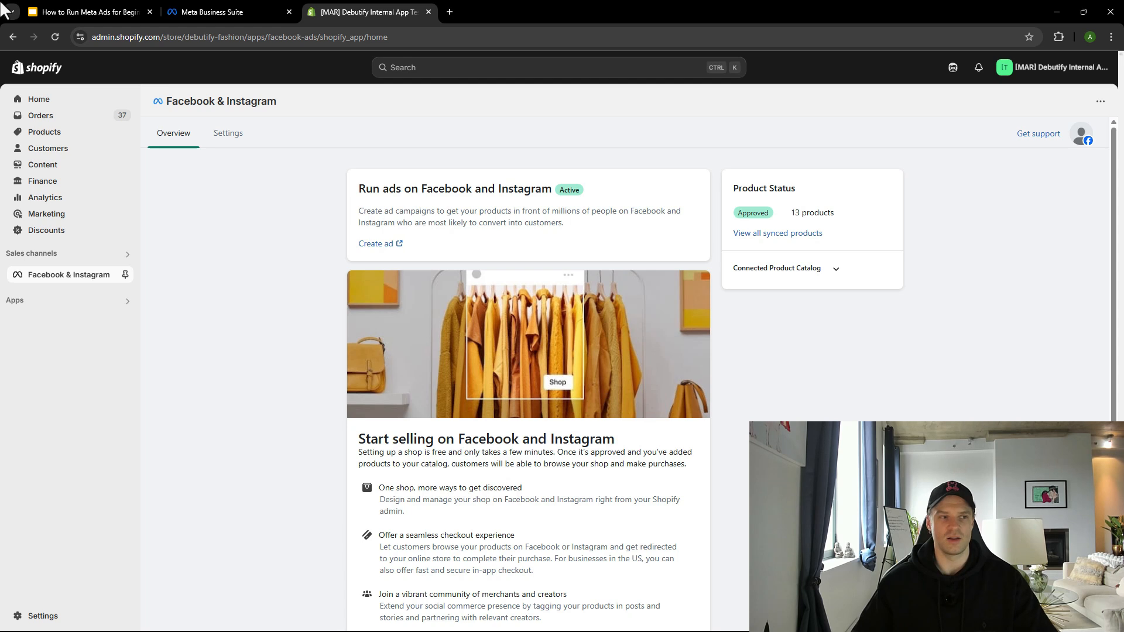
- Review the channel's data sharing preference options in its settings without changing them, and return to the overview
{"action": "left_click", "coordinate": [224, 142]}
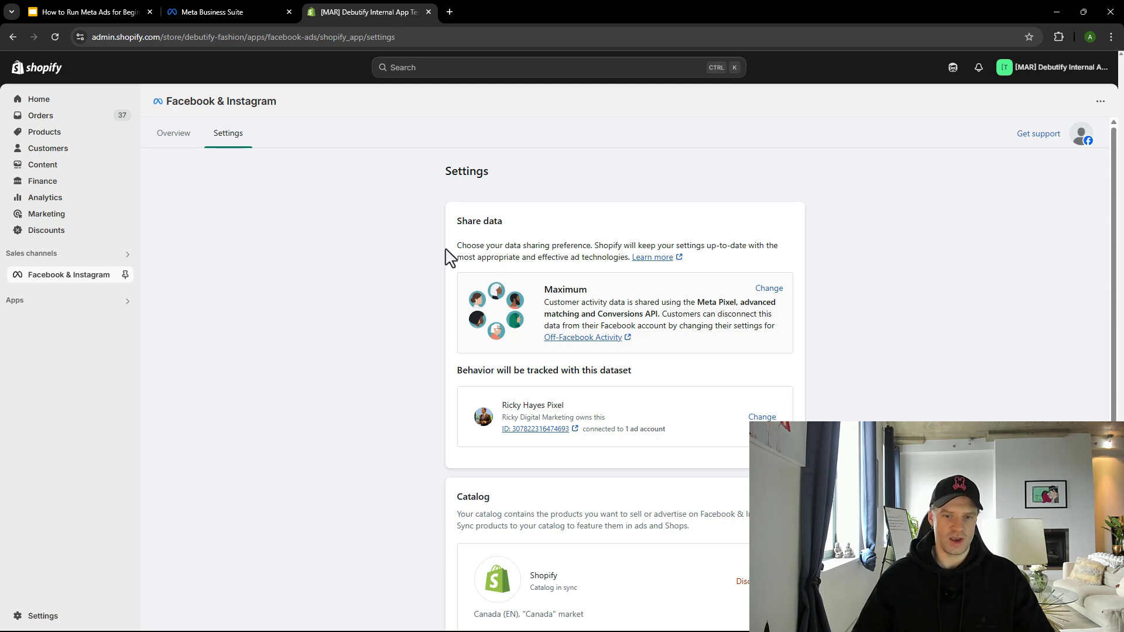
{"action": "left_click", "coordinate": [768, 289]}
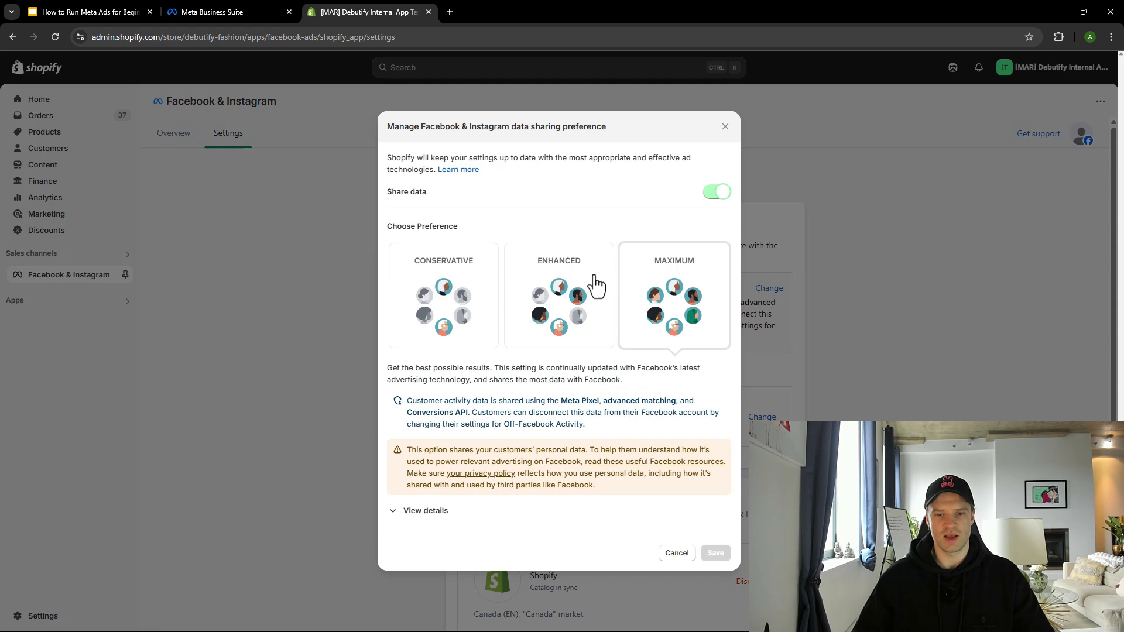
{"action": "left_click", "coordinate": [725, 127]}
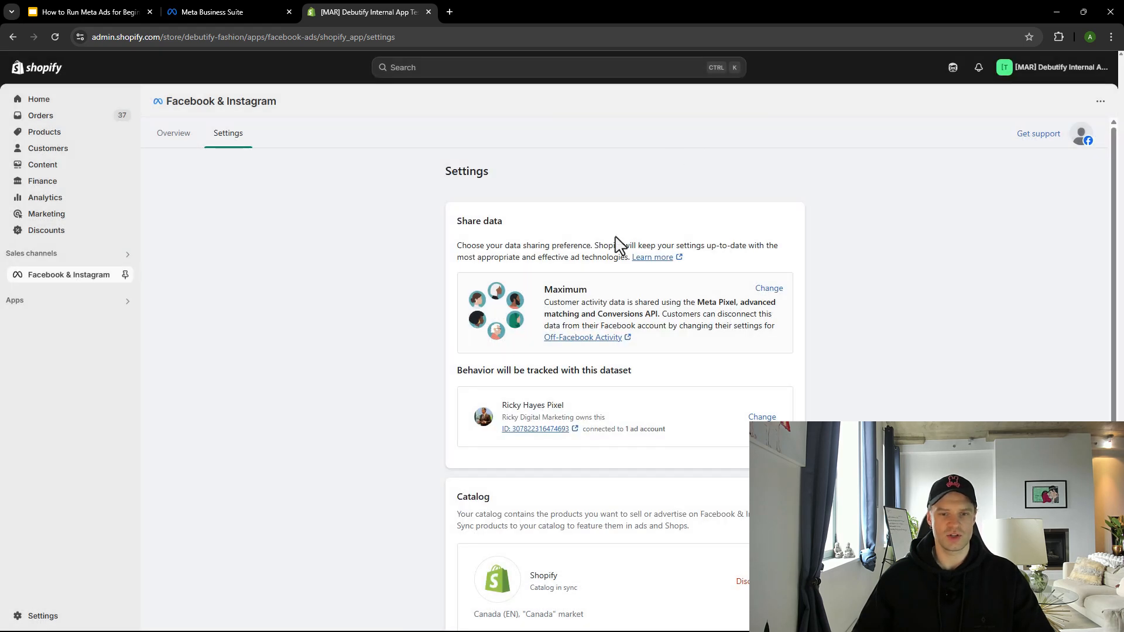
{"action": "left_click", "coordinate": [767, 288]}
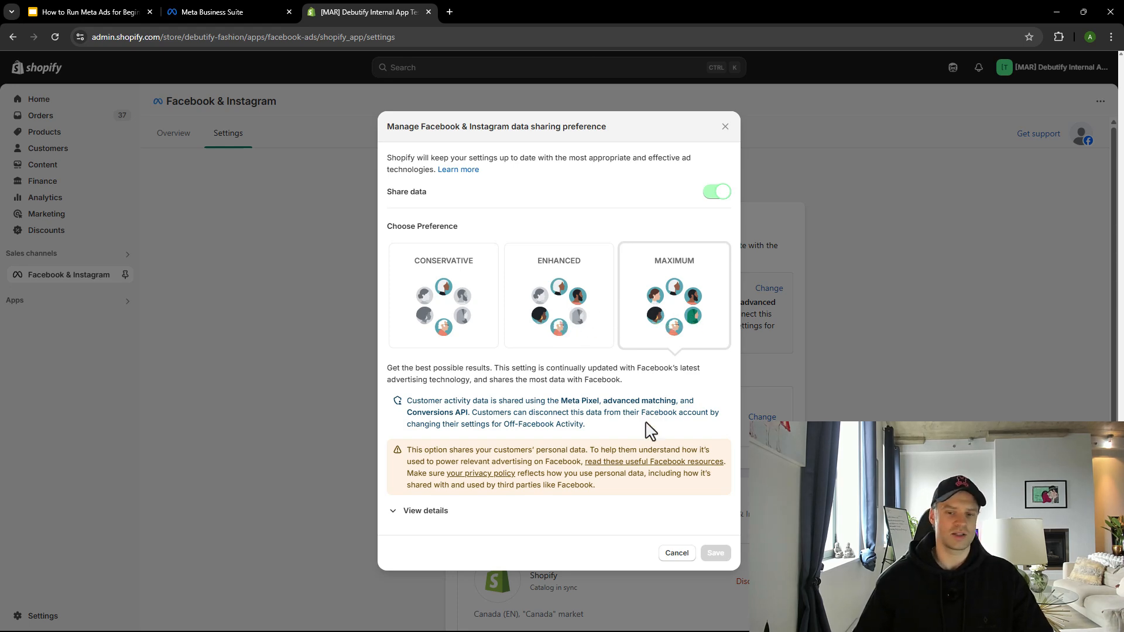
{"action": "left_click", "coordinate": [725, 127]}
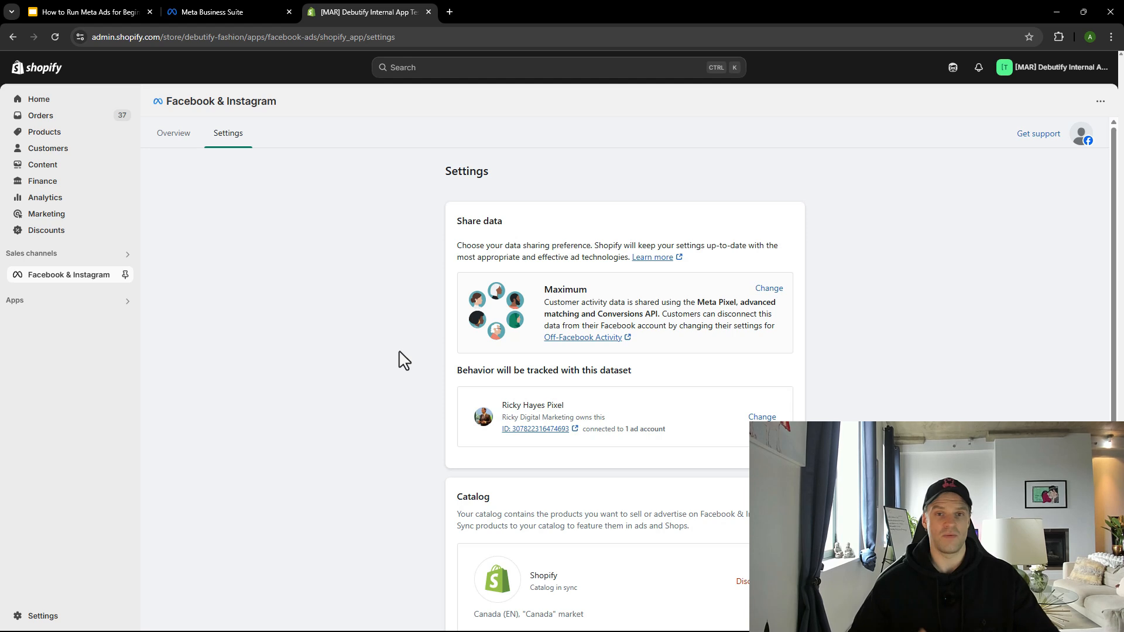
{"action": "left_click", "coordinate": [173, 133]}
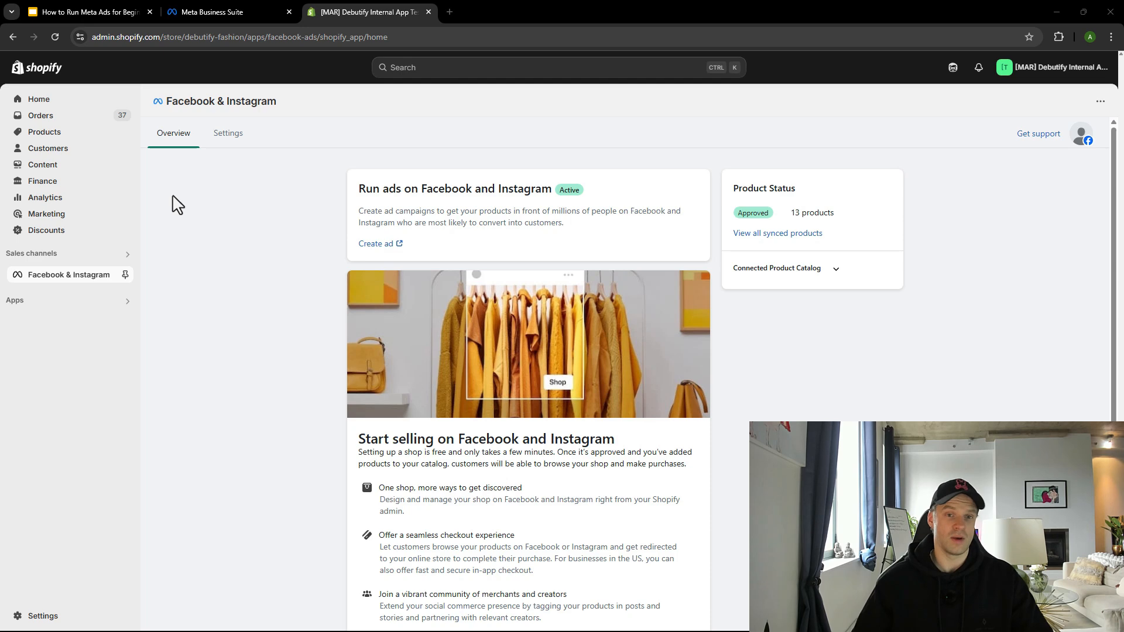
- Switch to Meta Business Suite, open Ads Manager from all tools and dismiss the opportunity score pop-up
{"action": "left_click_drag", "start_coordinate": [234, 11], "coordinate": [392, 16]}
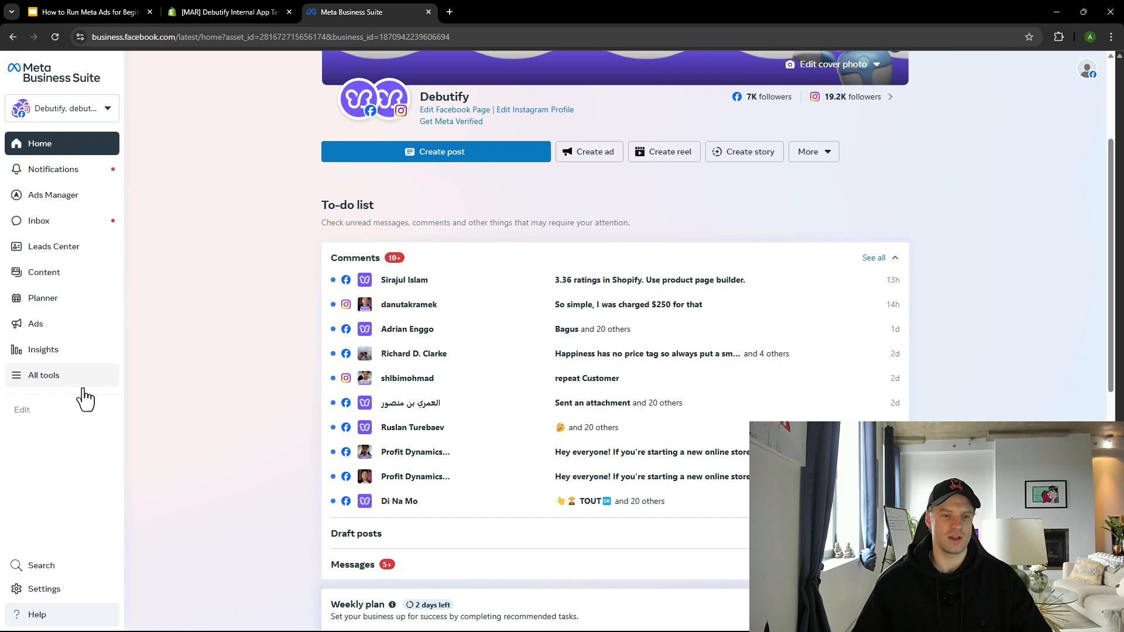
{"action": "left_click", "coordinate": [37, 382]}
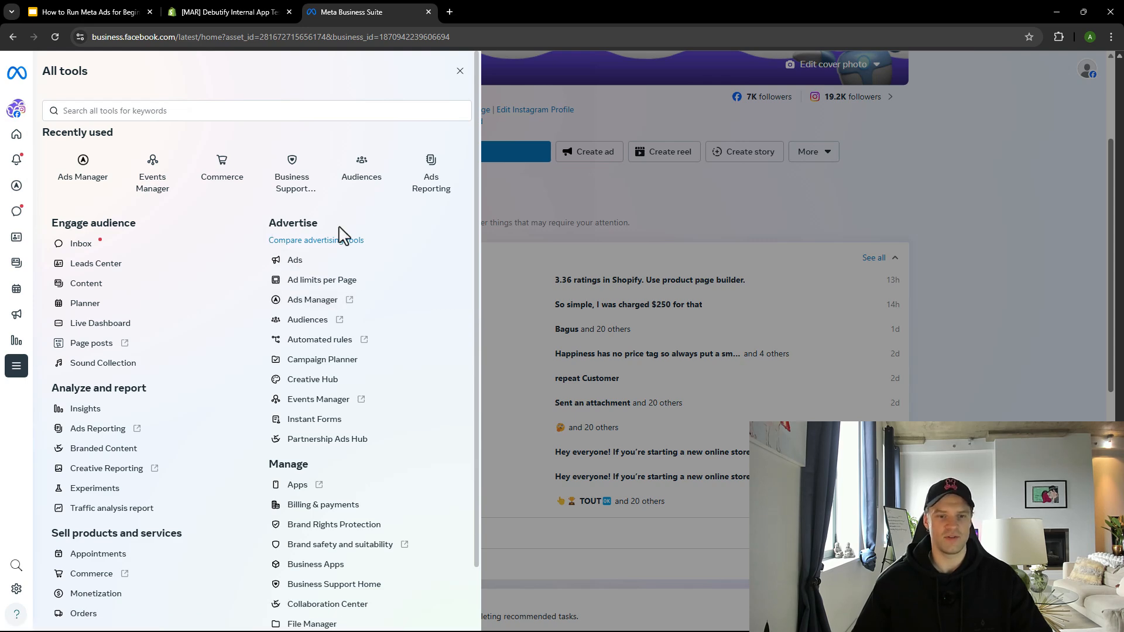
{"action": "left_click", "coordinate": [304, 301]}
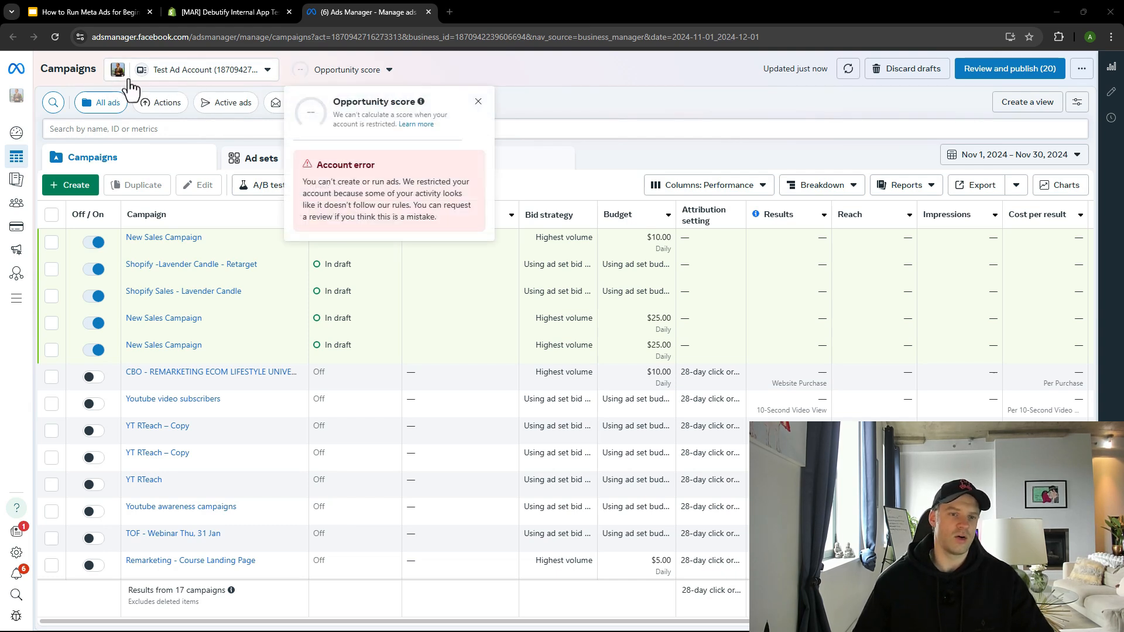
{"action": "left_click", "coordinate": [479, 102]}
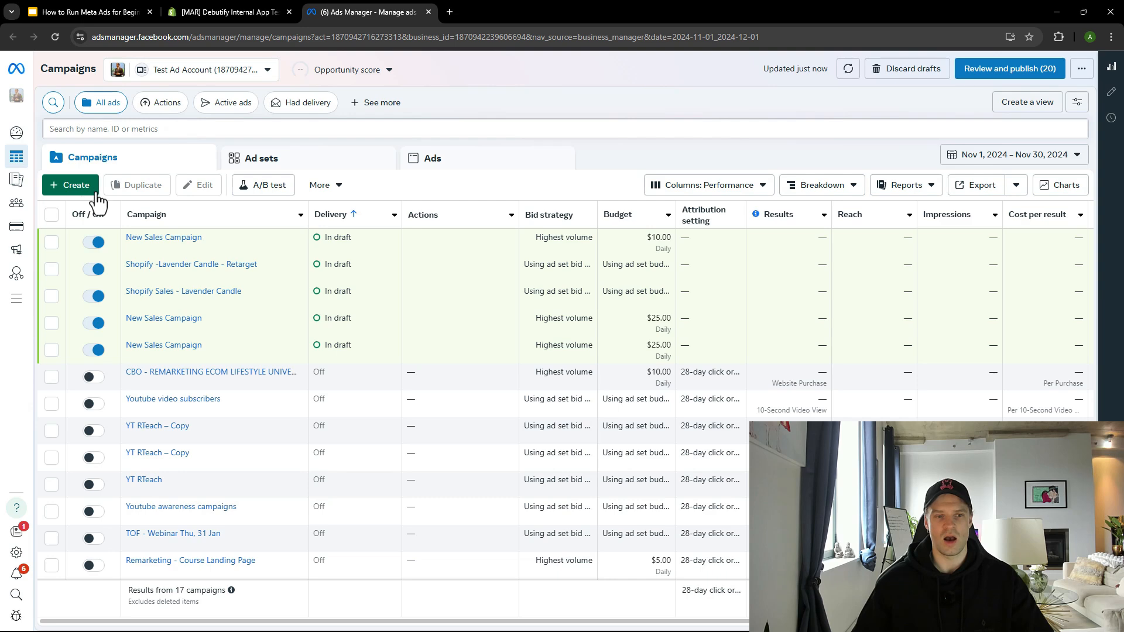
- Create a new Auction campaign with the Sales objective
{"action": "left_click", "coordinate": [68, 192]}
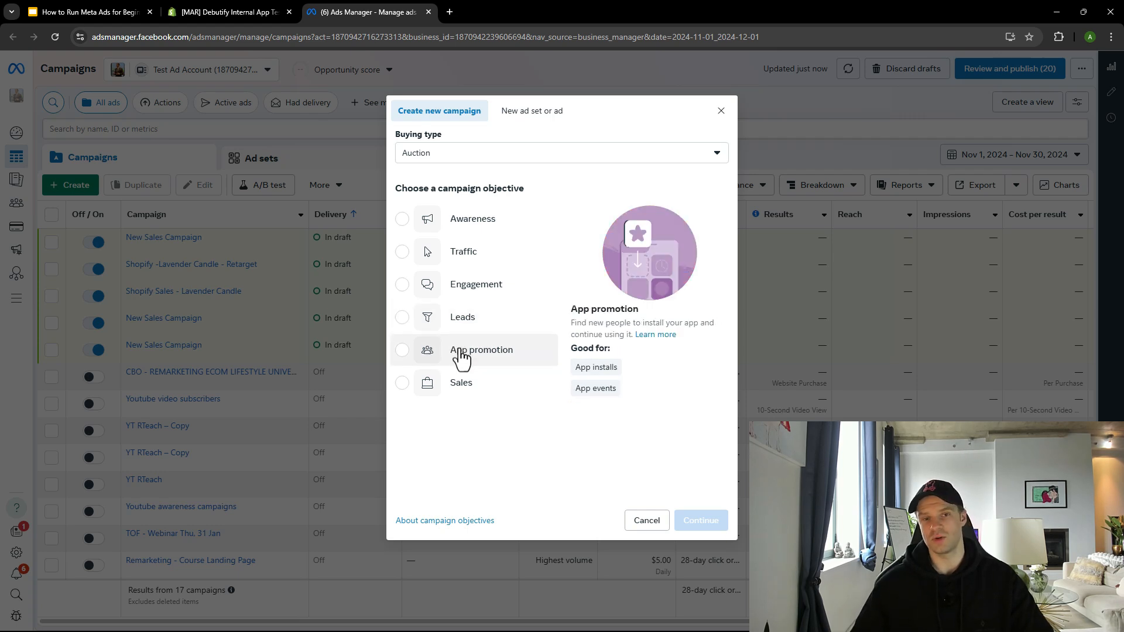
{"action": "left_click", "coordinate": [478, 387]}
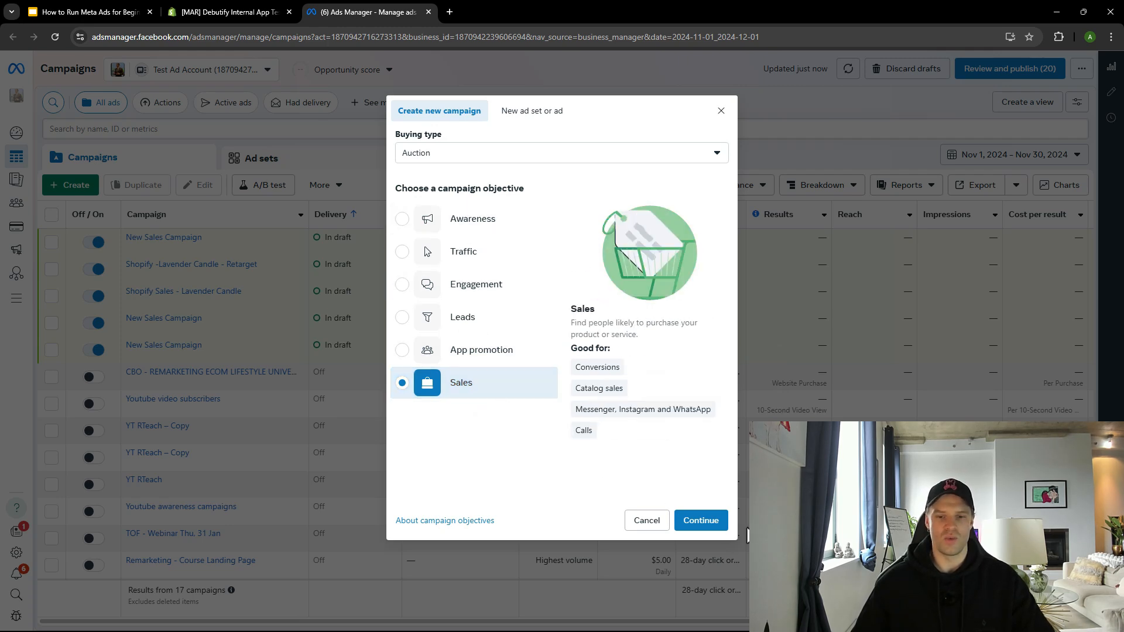
{"action": "left_click", "coordinate": [702, 520]}
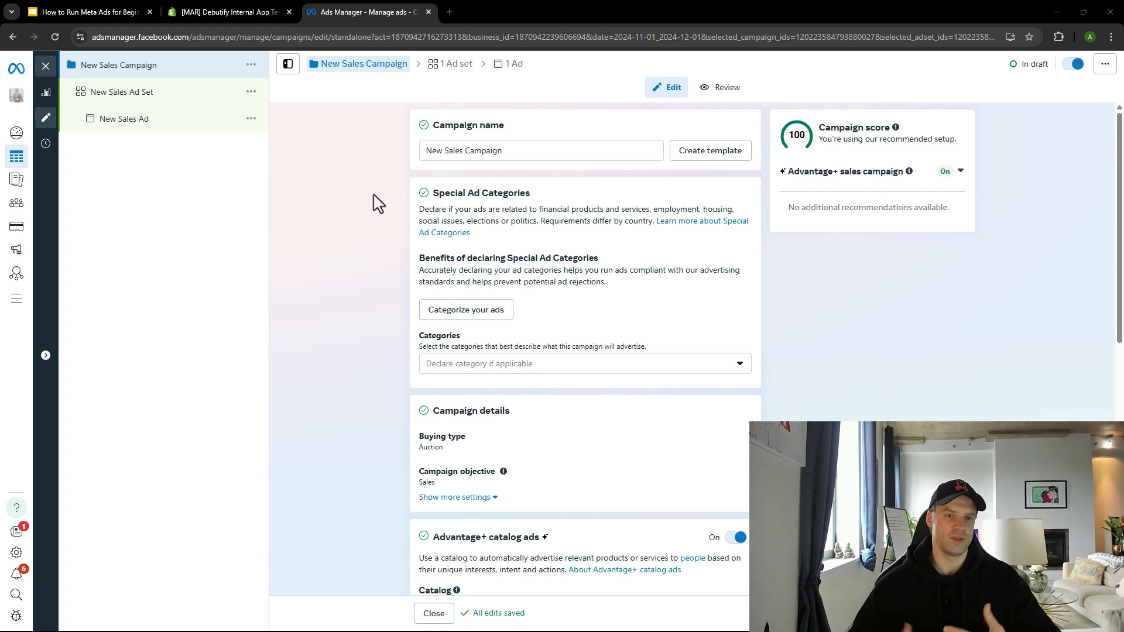
- Look through the new sales ad's identity, ad setup, destination and ad creative settings
{"action": "left_click", "coordinate": [182, 92]}
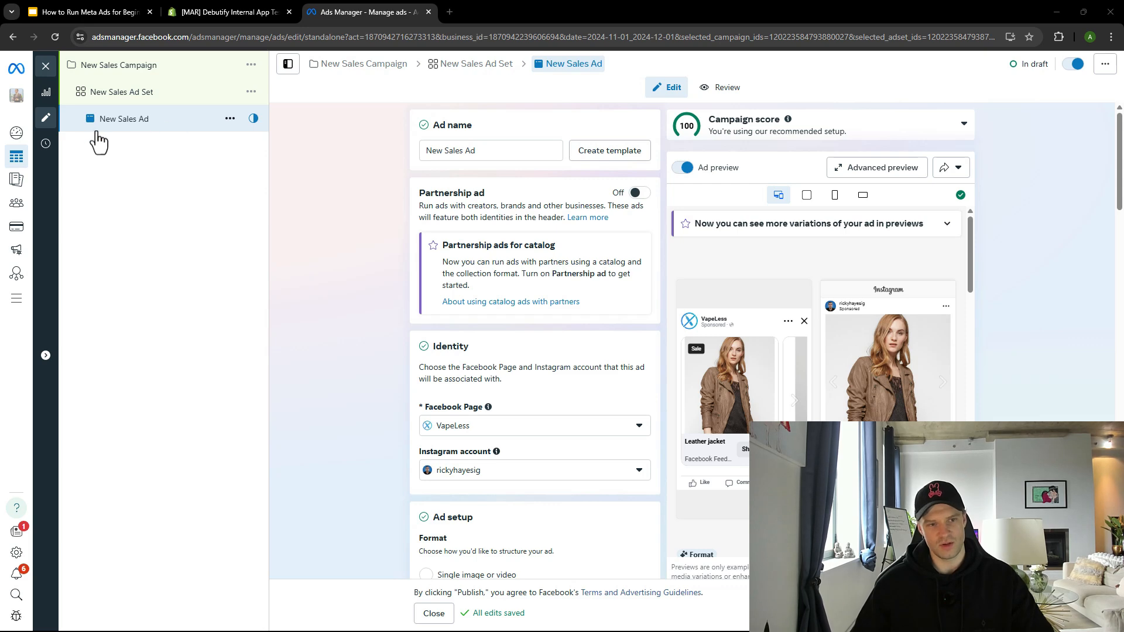
{"action": "scroll", "coordinate": [392, 362], "scroll_direction": "down", "scroll_amount": 2}
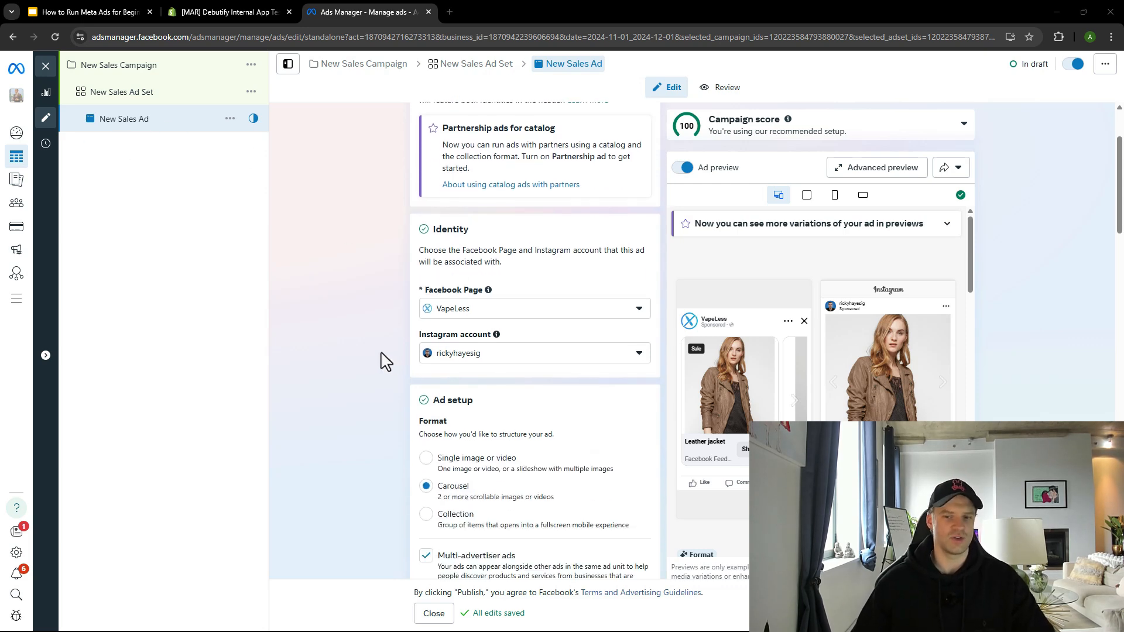
{"action": "scroll", "coordinate": [387, 362], "scroll_direction": "down", "scroll_amount": 3}
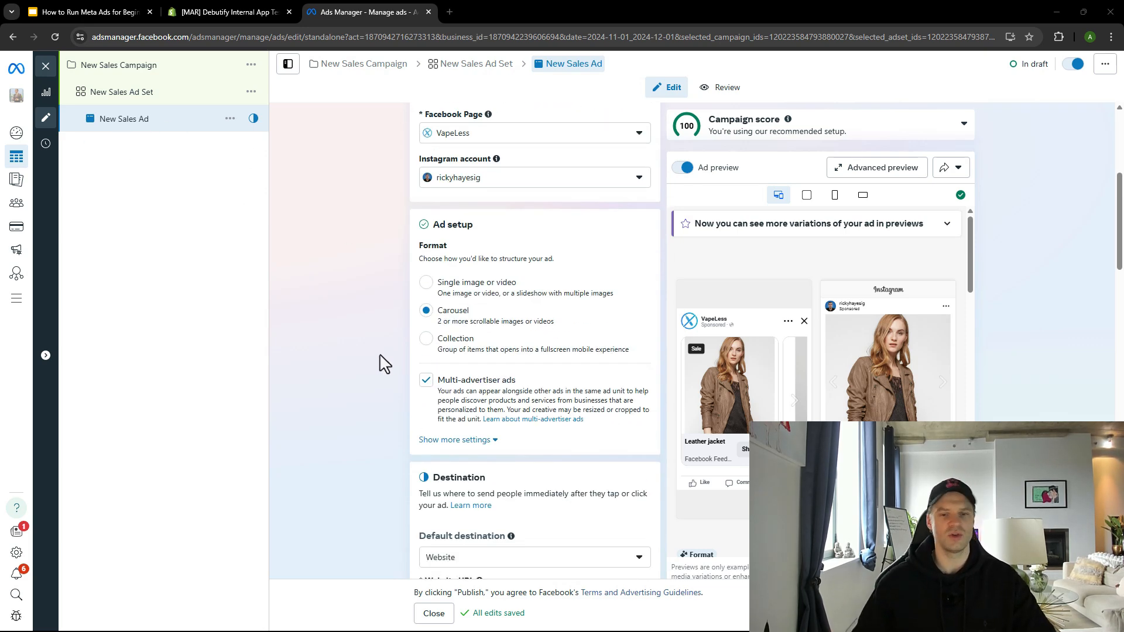
{"action": "scroll", "coordinate": [514, 392], "scroll_direction": "down", "scroll_amount": 11}
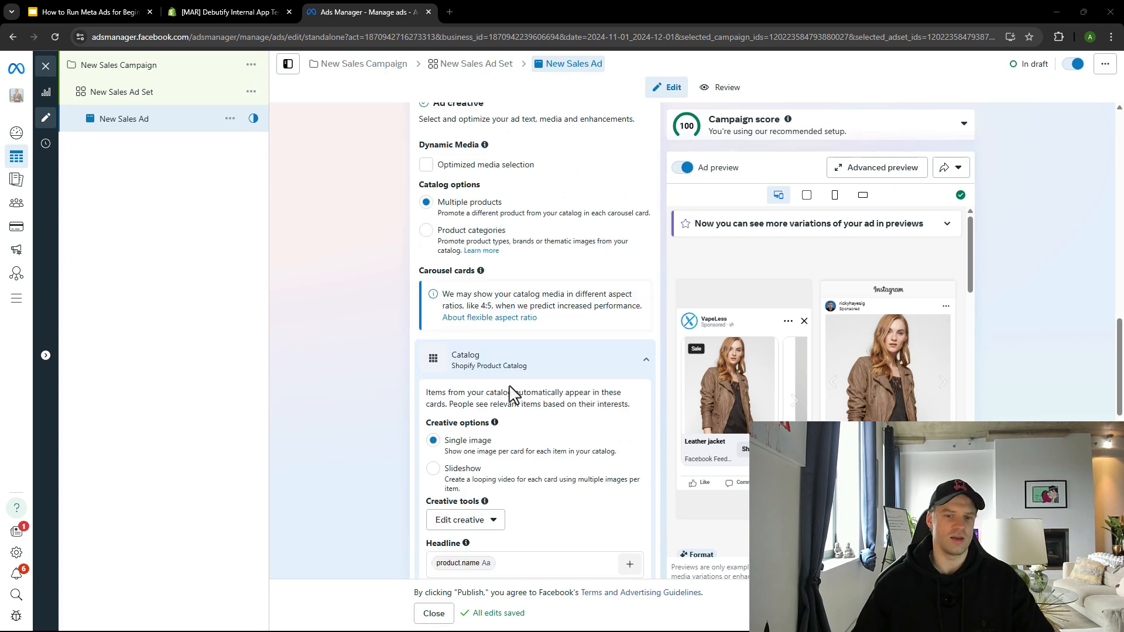
{"action": "scroll", "coordinate": [514, 392], "scroll_direction": "up", "scroll_amount": 5}
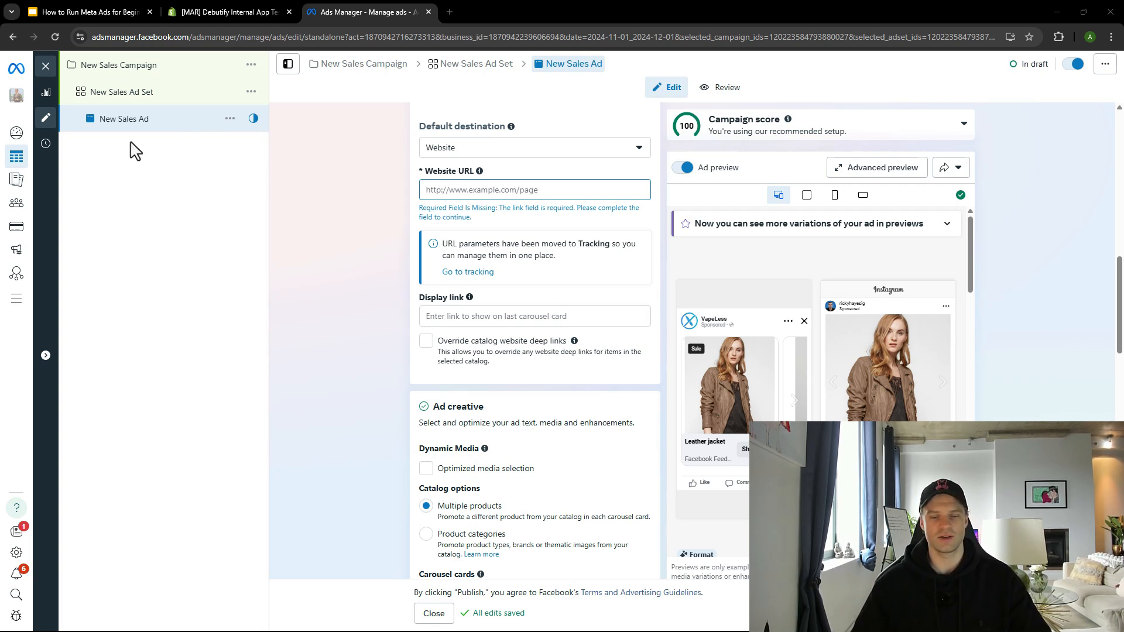
- Set the New Sales Campaign's budget strategy to Ad set budget
{"action": "left_click", "coordinate": [119, 65]}
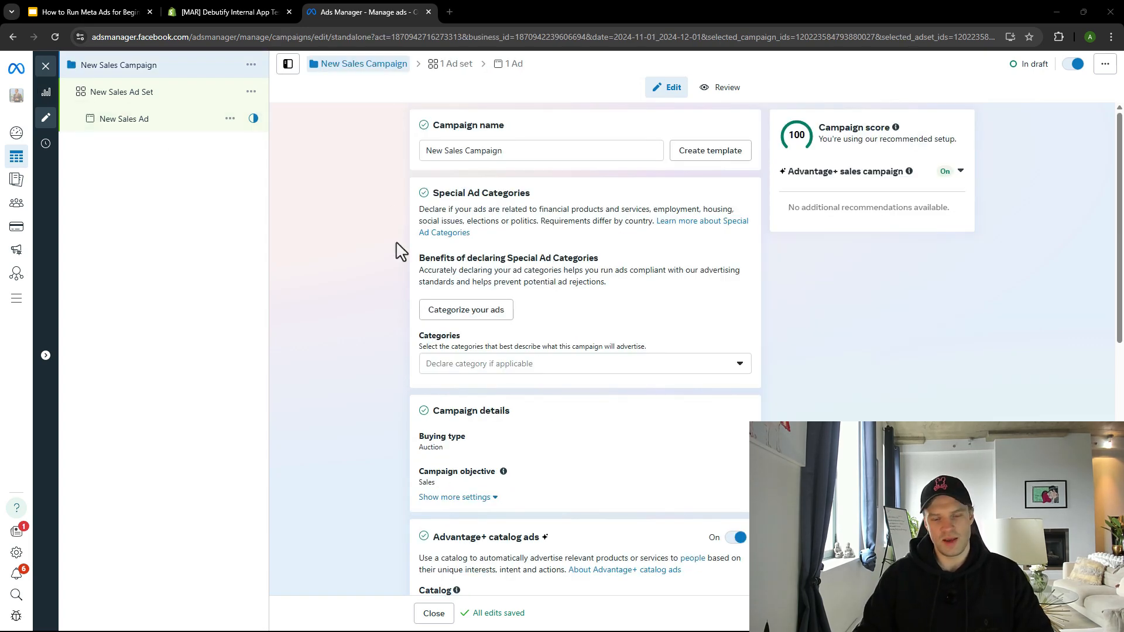
{"action": "scroll", "coordinate": [398, 284], "scroll_direction": "down", "scroll_amount": 4}
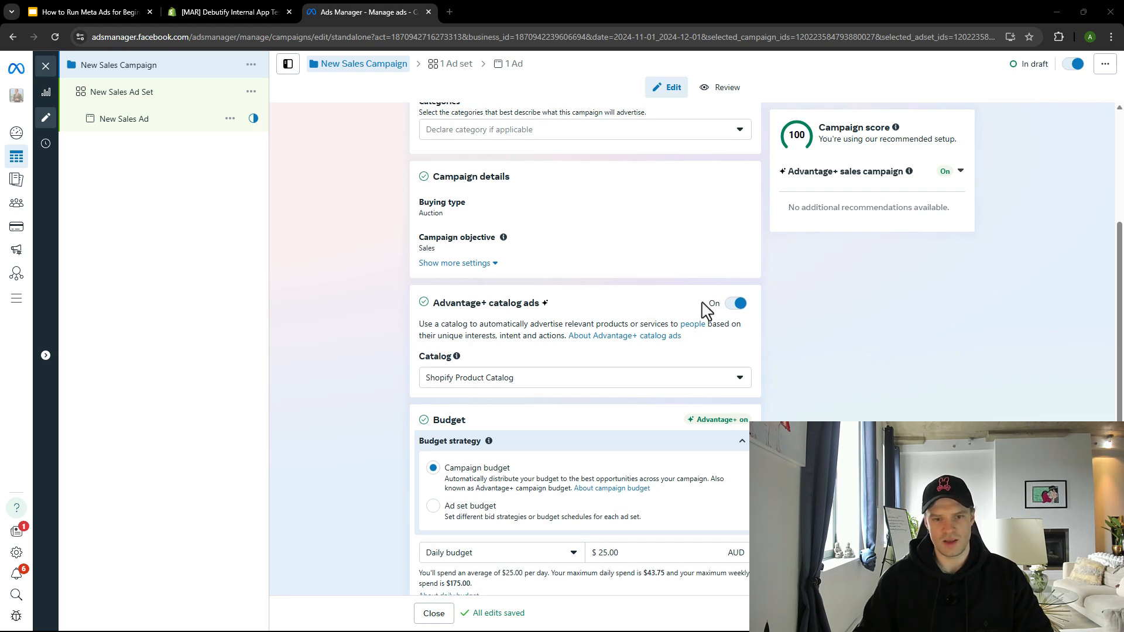
{"action": "scroll", "coordinate": [469, 326], "scroll_direction": "down", "scroll_amount": 4}
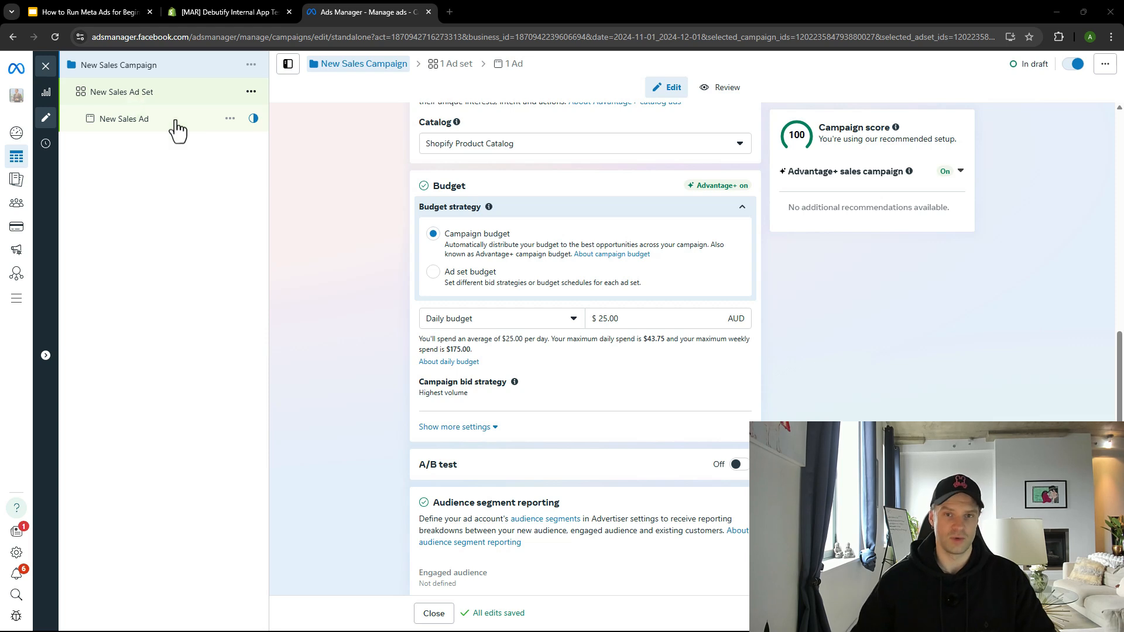
{"action": "left_click", "coordinate": [434, 274]}
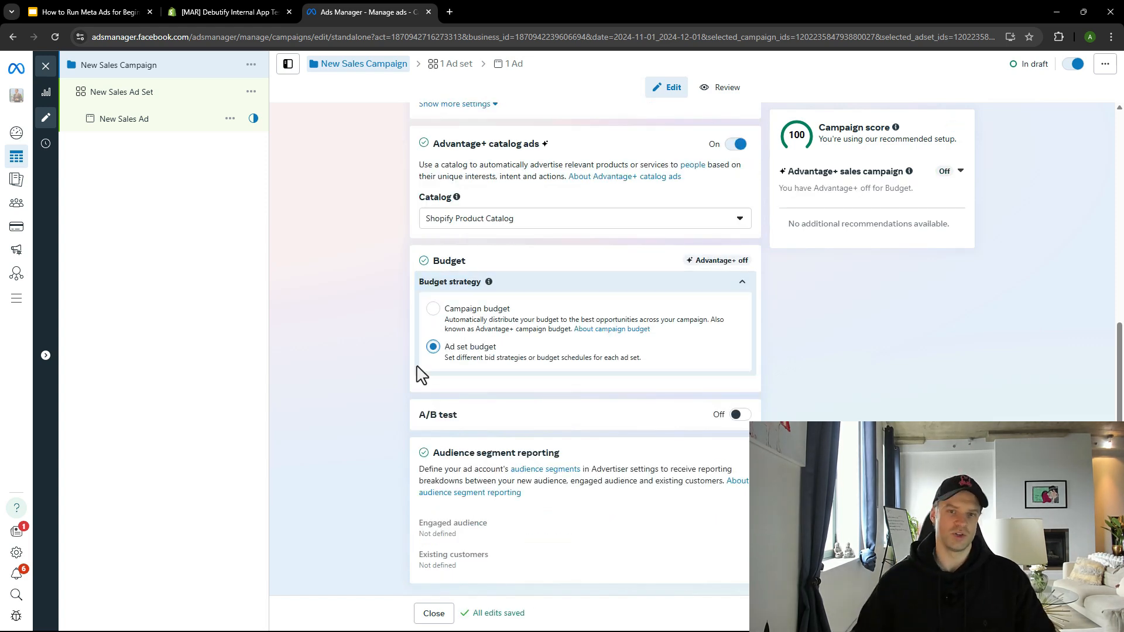
- Check the campaign's catalog setting and switch to the Shopify admin to view the channel's Product Status section
{"action": "left_click_drag", "start_coordinate": [421, 195], "coordinate": [495, 207]}
{"action": "left_click", "coordinate": [495, 210]}
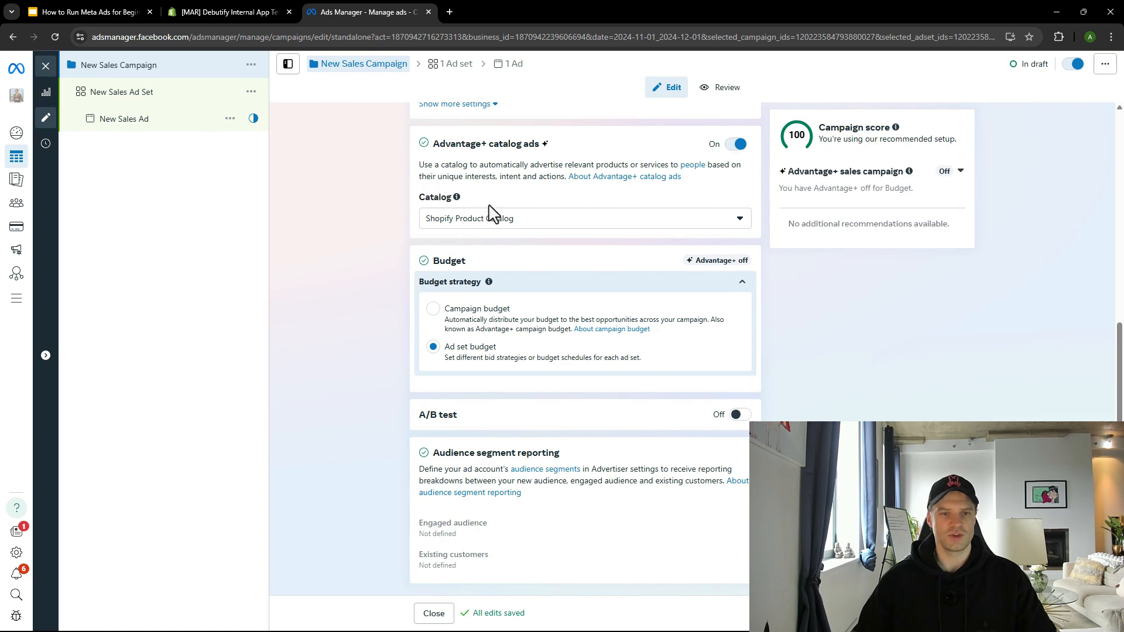
{"action": "left_click", "coordinate": [117, 11]}
{"action": "left_click", "coordinate": [228, 12]}
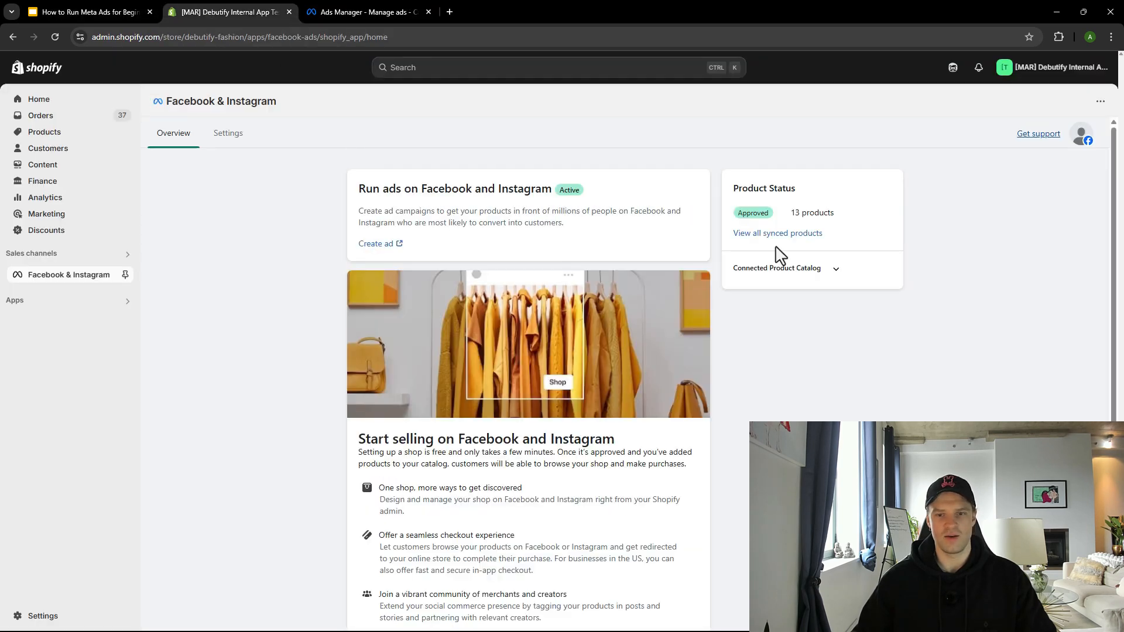
- Review the Facebook & Instagram channel's Product Status, then its data sharing, dataset and catalog settings in Shopify
{"action": "left_click_drag", "start_coordinate": [784, 215], "coordinate": [925, 222]}
{"action": "left_click", "coordinate": [738, 189]}
{"action": "left_click_drag", "start_coordinate": [738, 189], "coordinate": [840, 206]}
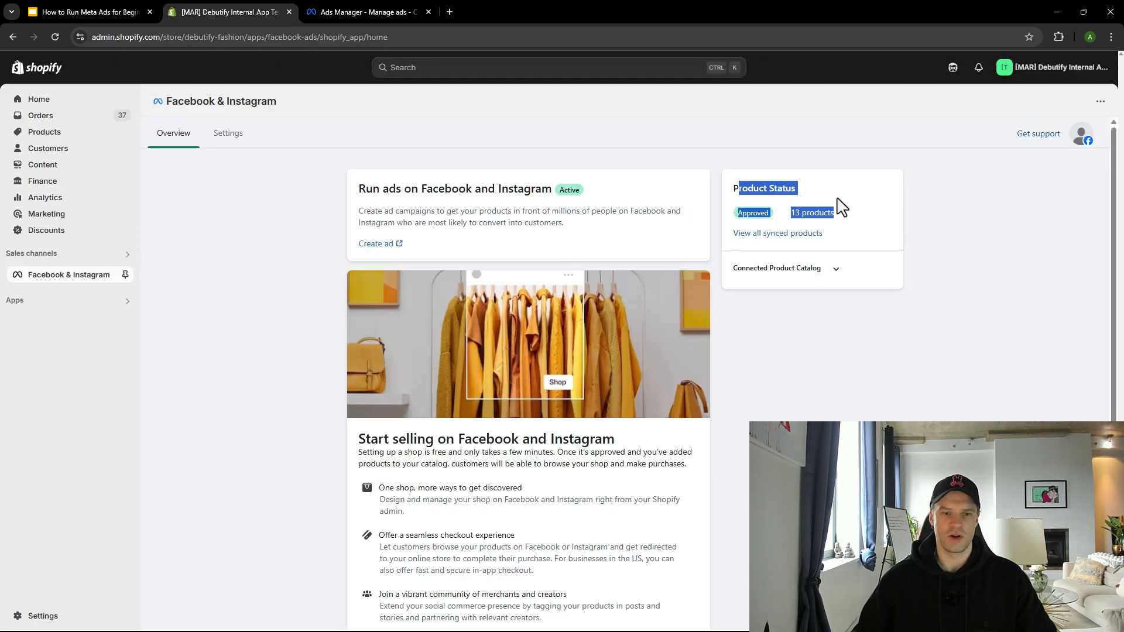
{"action": "left_click", "coordinate": [840, 208]}
{"action": "scroll", "coordinate": [398, 345], "scroll_direction": "down", "scroll_amount": 2}
{"action": "scroll", "coordinate": [389, 351], "scroll_direction": "up", "scroll_amount": 2}
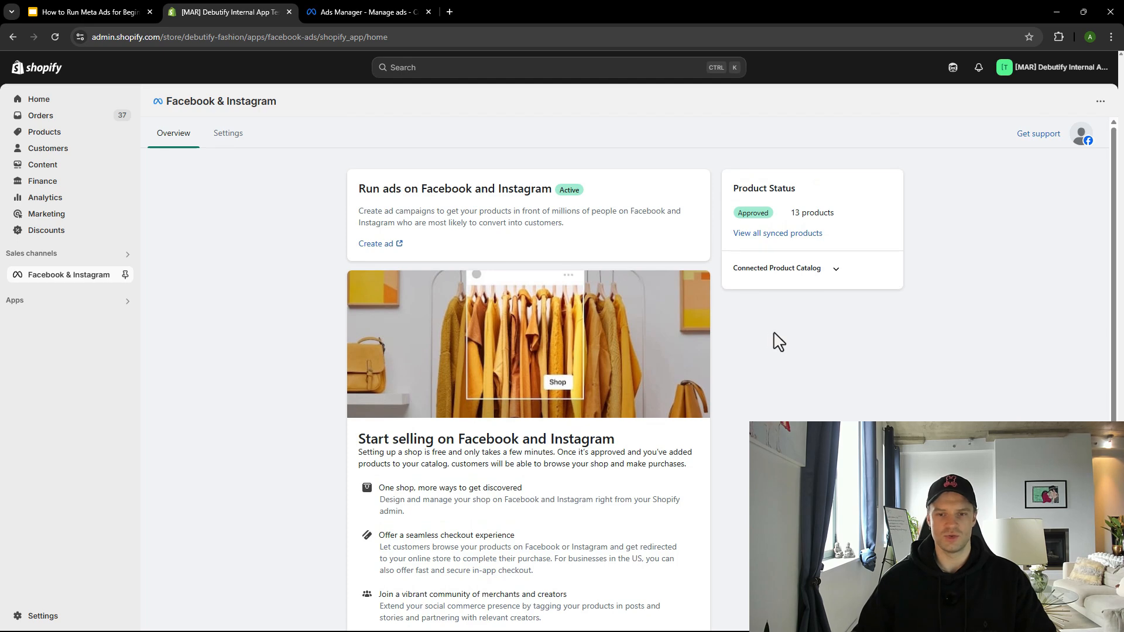
{"action": "left_click", "coordinate": [233, 140]}
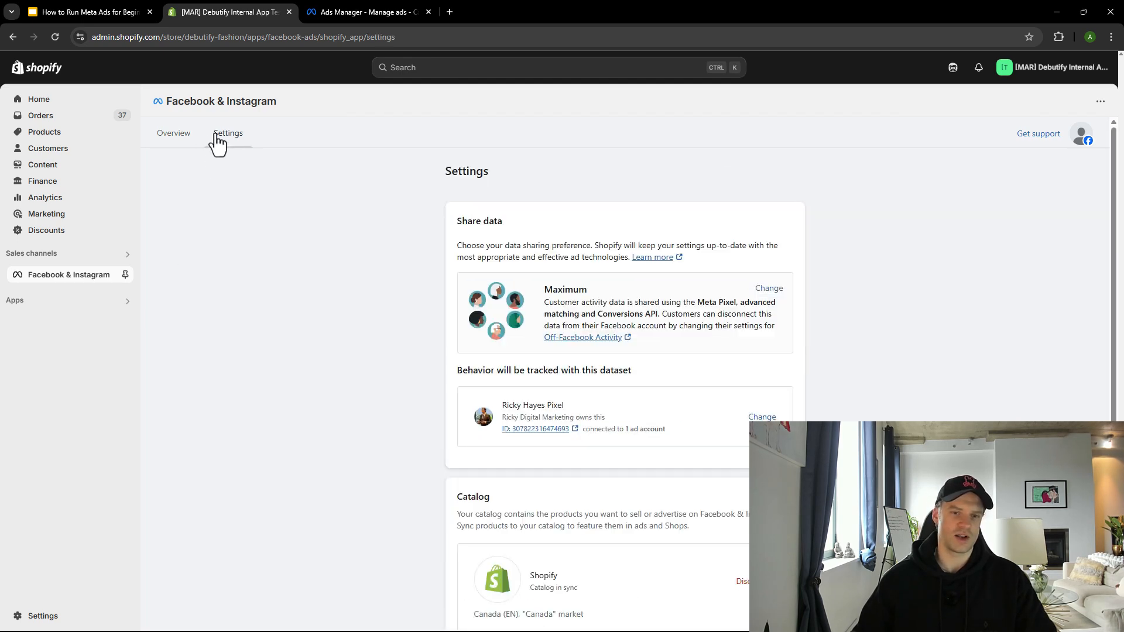
{"action": "scroll", "coordinate": [569, 445], "scroll_direction": "down", "scroll_amount": 3}
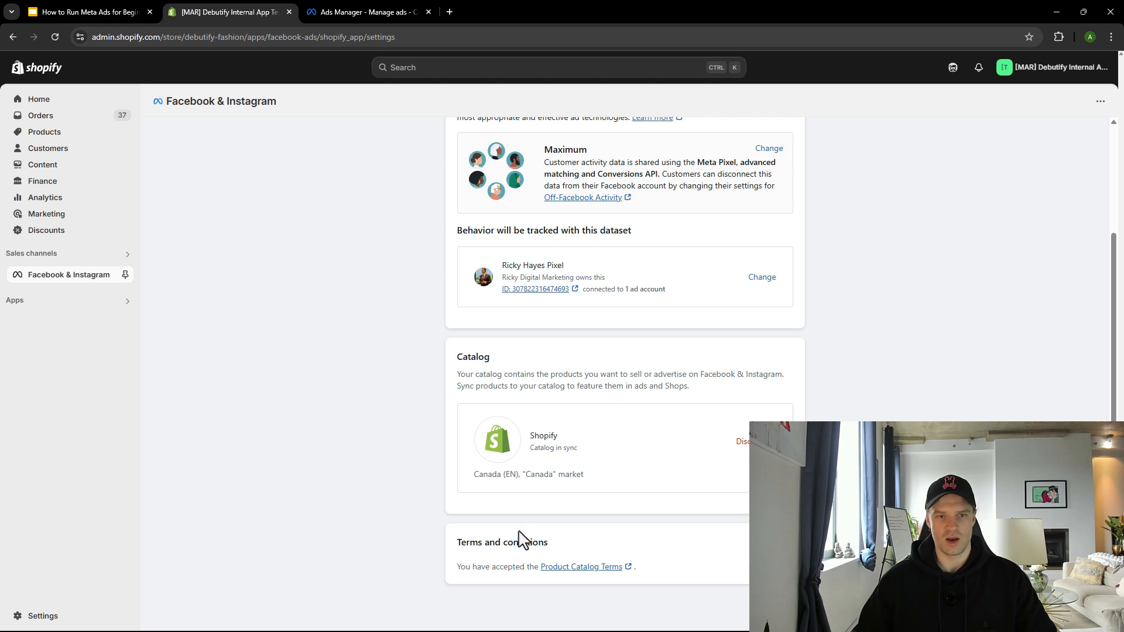
- Switch back to Ads Manager and review the campaign's catalog choices, campaign details and budget strategy
{"action": "left_click", "coordinate": [365, 9]}
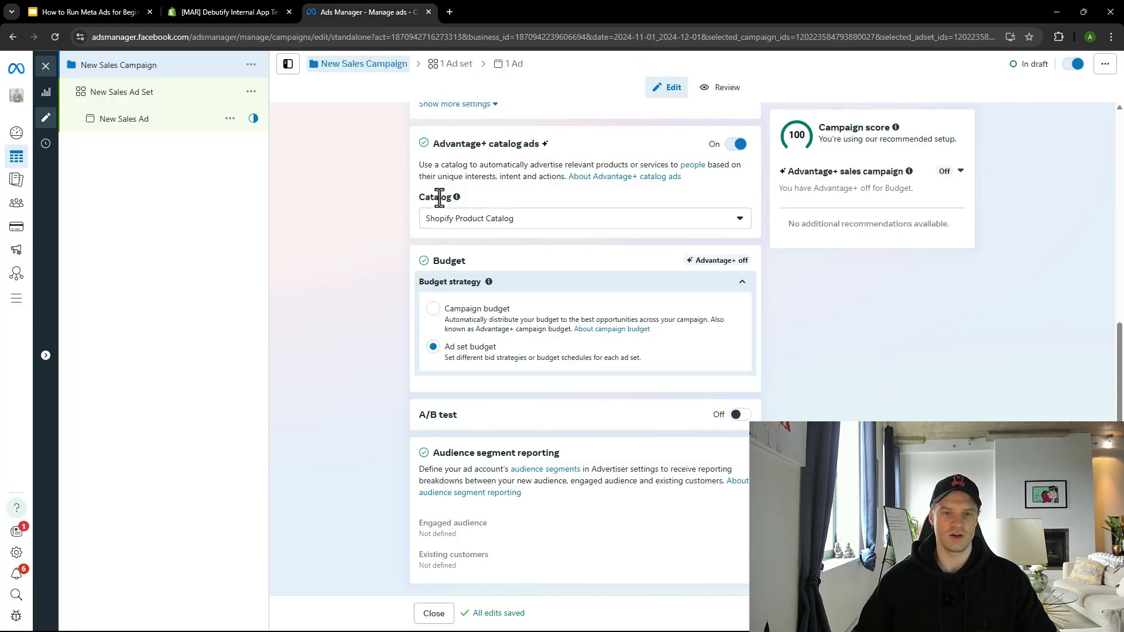
{"action": "left_click", "coordinate": [505, 221]}
{"action": "left_click", "coordinate": [539, 272]}
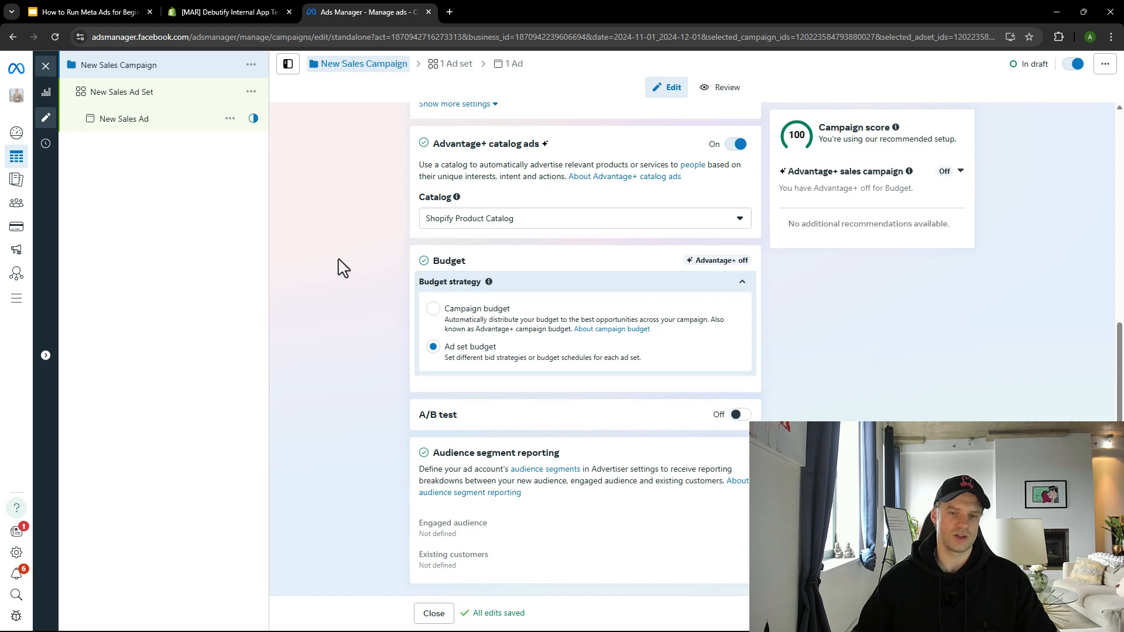
{"action": "left_click", "coordinate": [501, 223]}
{"action": "left_click", "coordinate": [346, 229]}
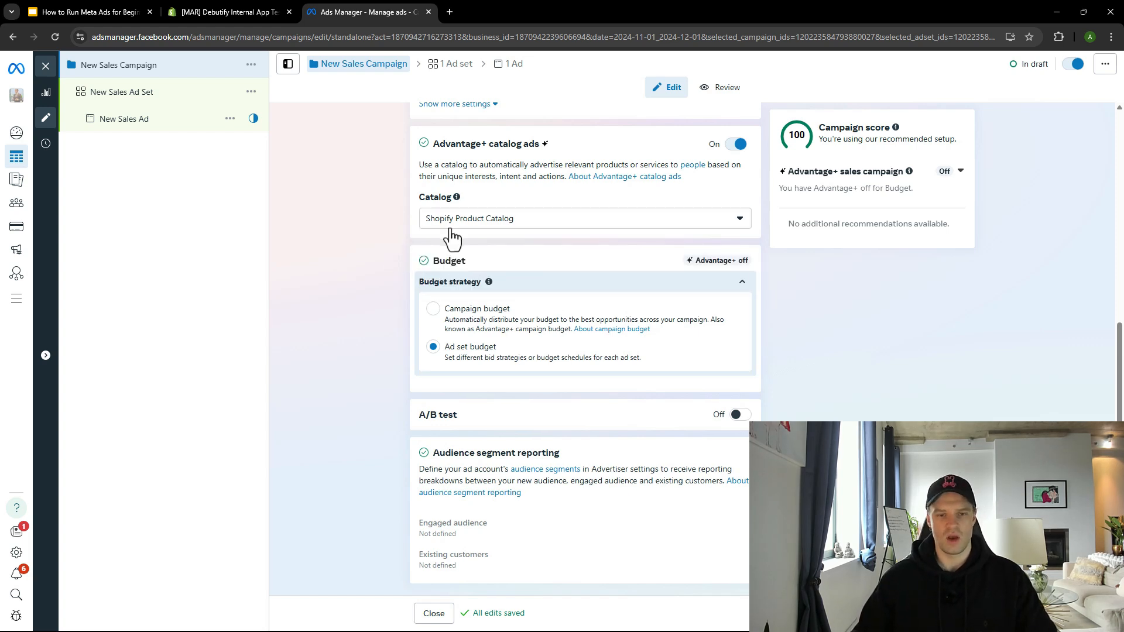
{"action": "left_click", "coordinate": [457, 223]}
{"action": "double_click", "coordinate": [384, 274]}
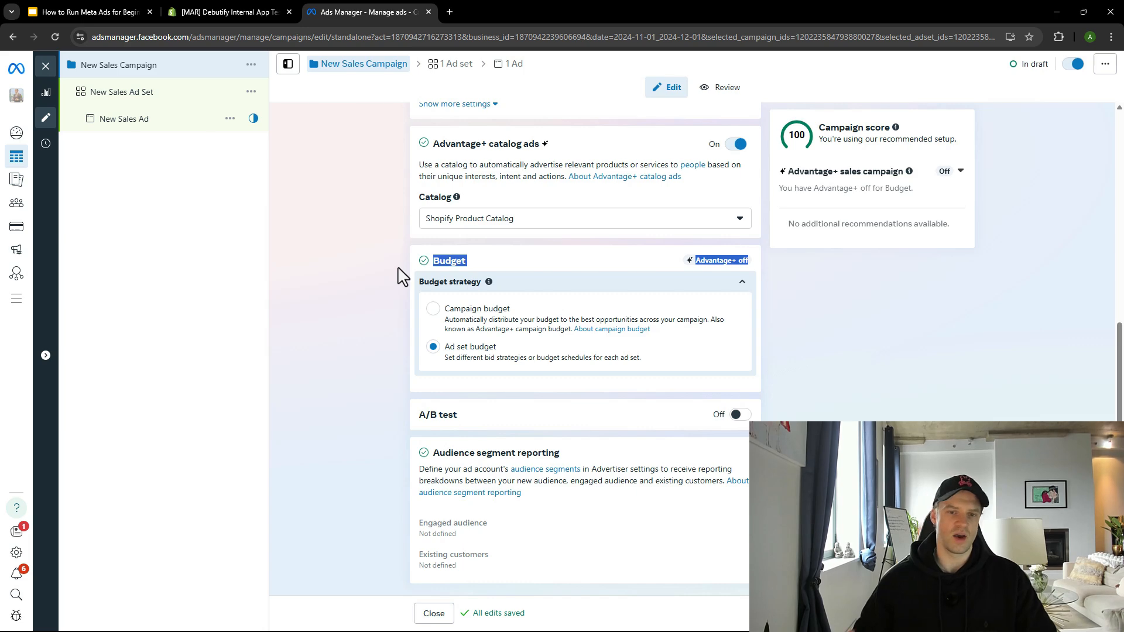
{"action": "left_click", "coordinate": [492, 246]}
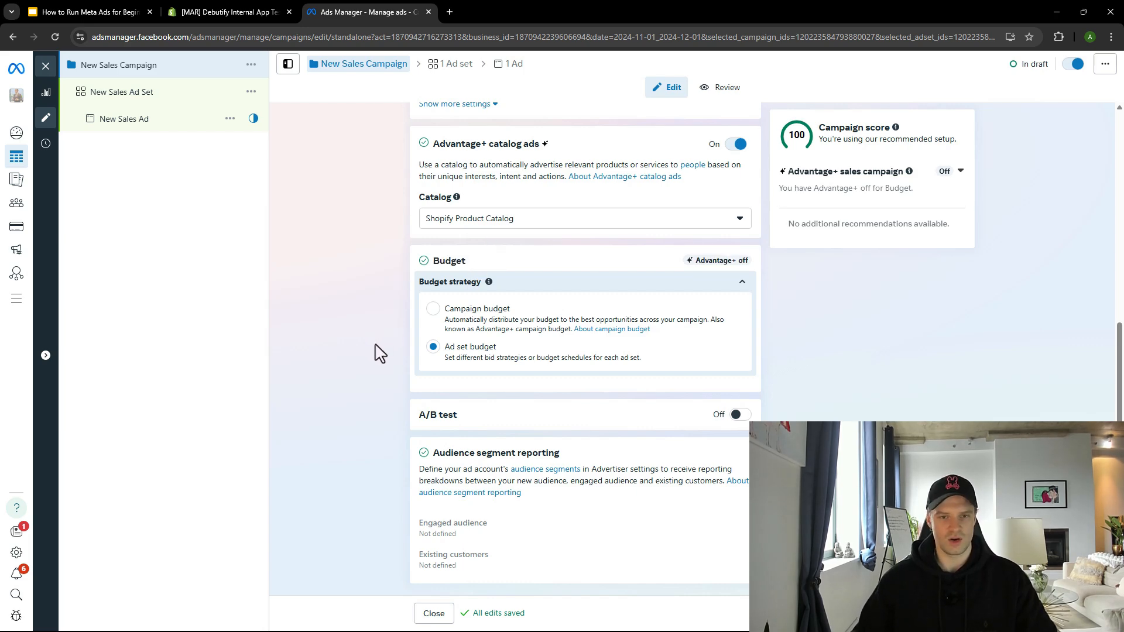
{"action": "scroll", "coordinate": [378, 352], "scroll_direction": "up", "scroll_amount": 7}
{"action": "scroll", "coordinate": [376, 354], "scroll_direction": "down", "scroll_amount": 4}
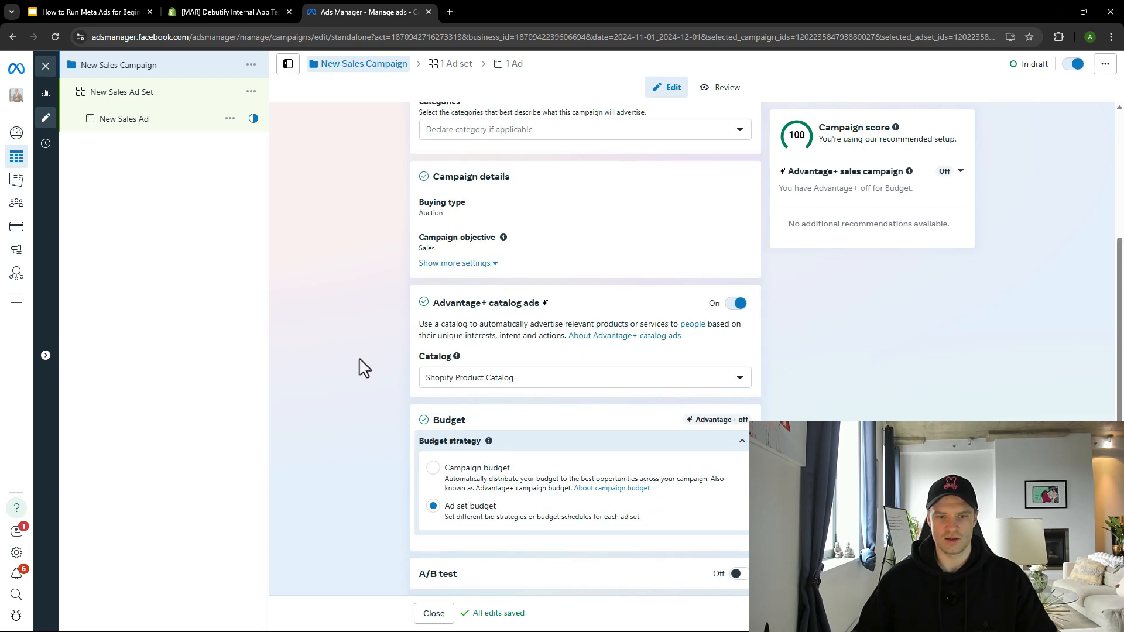
{"action": "scroll", "coordinate": [500, 375], "scroll_direction": "up", "scroll_amount": 4}
{"action": "scroll", "coordinate": [545, 393], "scroll_direction": "down", "scroll_amount": 4}
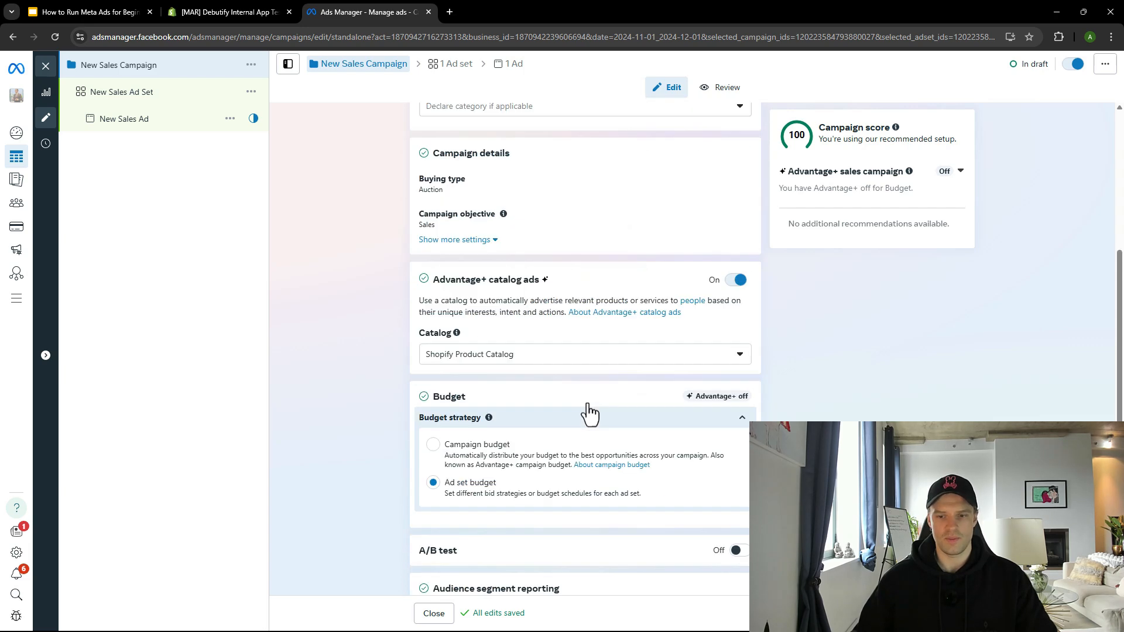
{"action": "scroll", "coordinate": [590, 415], "scroll_direction": "down", "scroll_amount": 2}
- Open the New Sales Ad Set and set its performance goal to Maximize number of conversions
{"action": "left_click", "coordinate": [122, 92]}
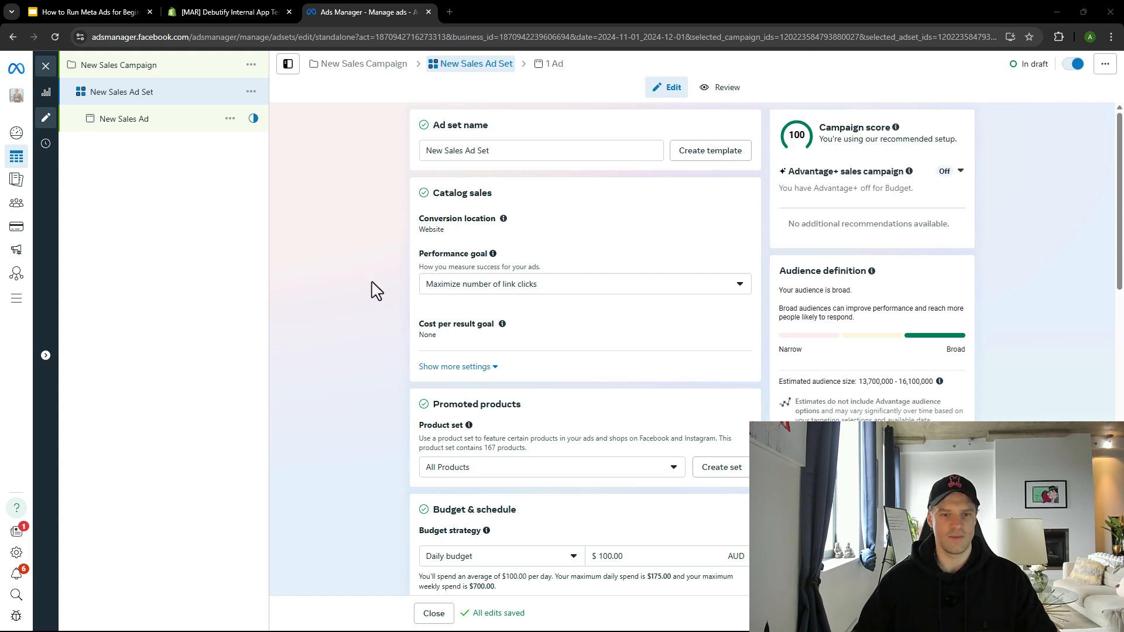
{"action": "scroll", "coordinate": [375, 290], "scroll_direction": "down", "scroll_amount": 1}
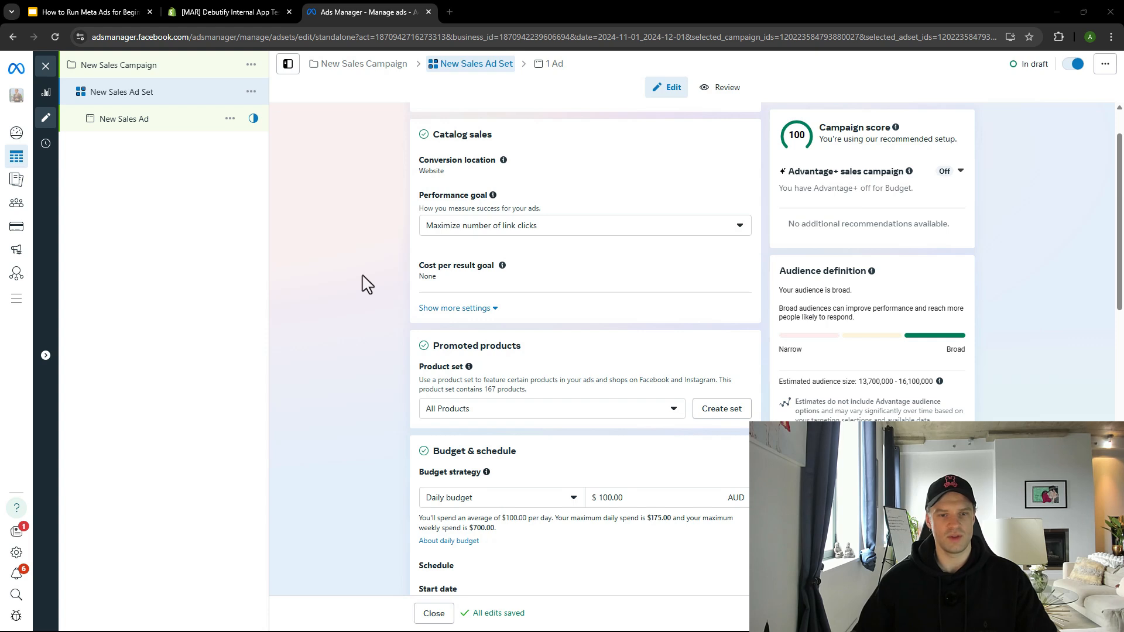
{"action": "scroll", "coordinate": [422, 316], "scroll_direction": "up", "scroll_amount": 1}
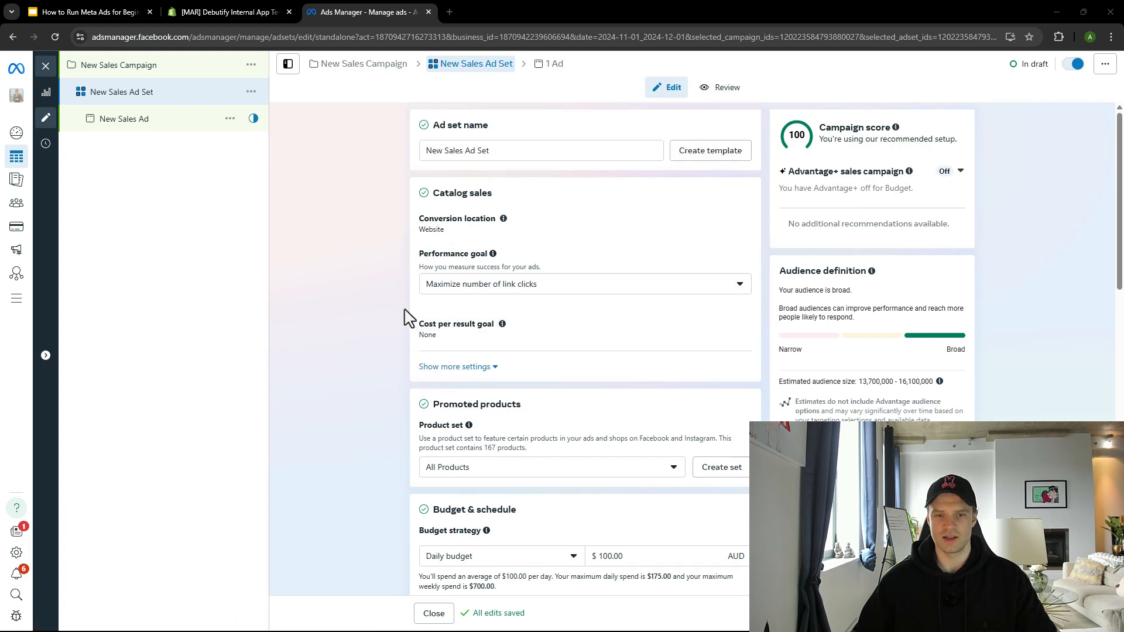
{"action": "left_click_drag", "start_coordinate": [425, 253], "coordinate": [526, 253]}
{"action": "left_click", "coordinate": [435, 258]}
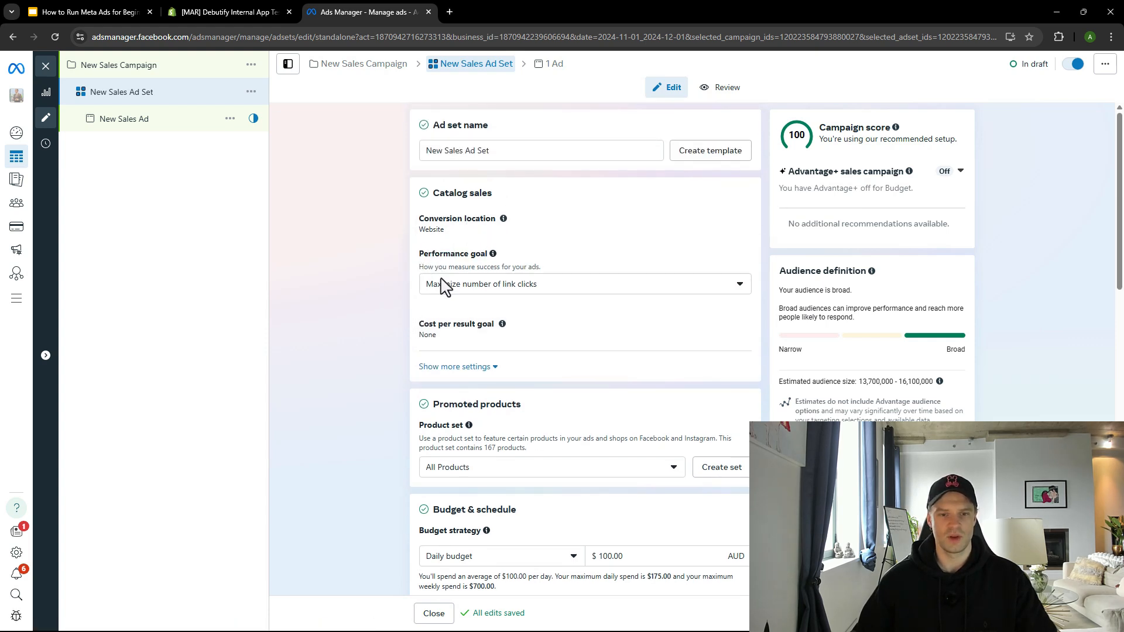
{"action": "left_click", "coordinate": [525, 287]}
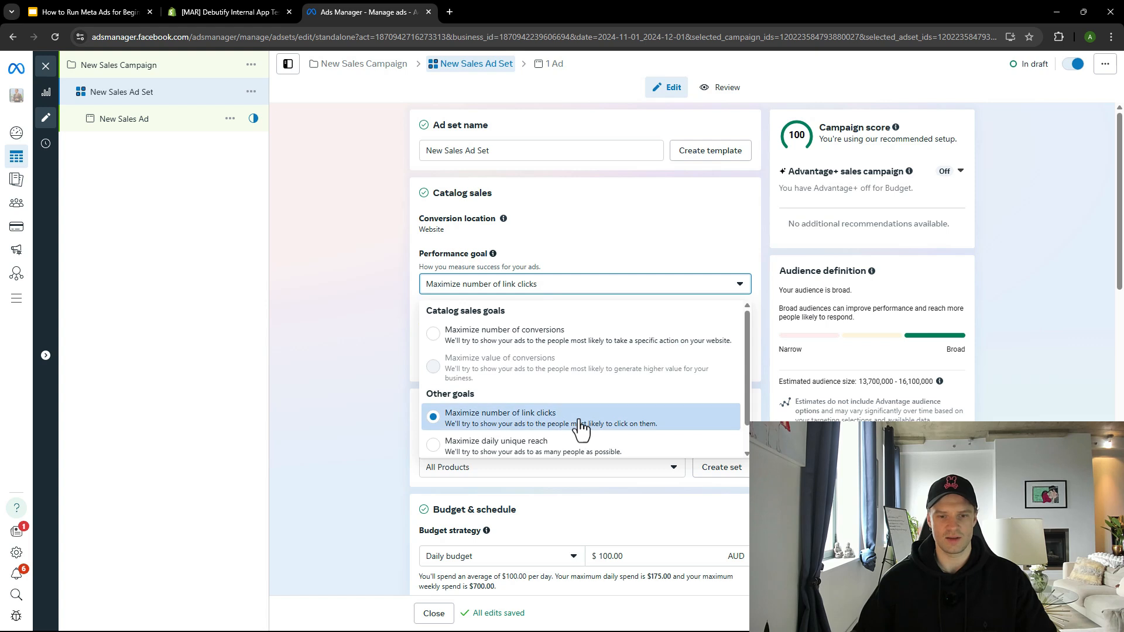
{"action": "left_click", "coordinate": [512, 345]}
{"action": "left_click", "coordinate": [508, 287]}
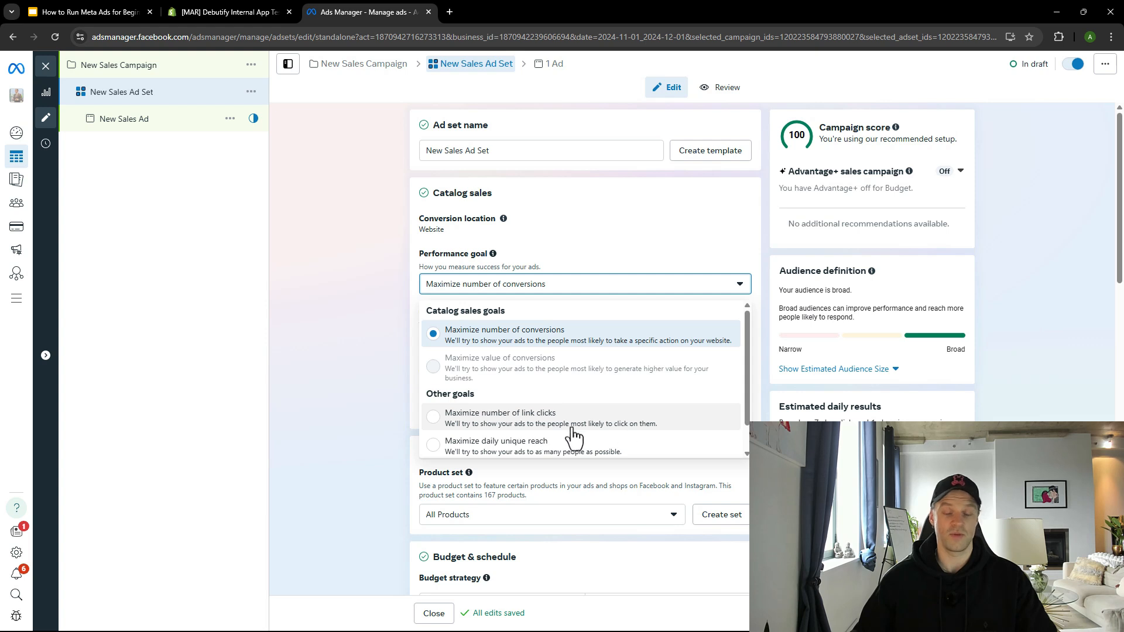
{"action": "left_click", "coordinate": [364, 394]}
{"action": "left_click", "coordinate": [478, 288]}
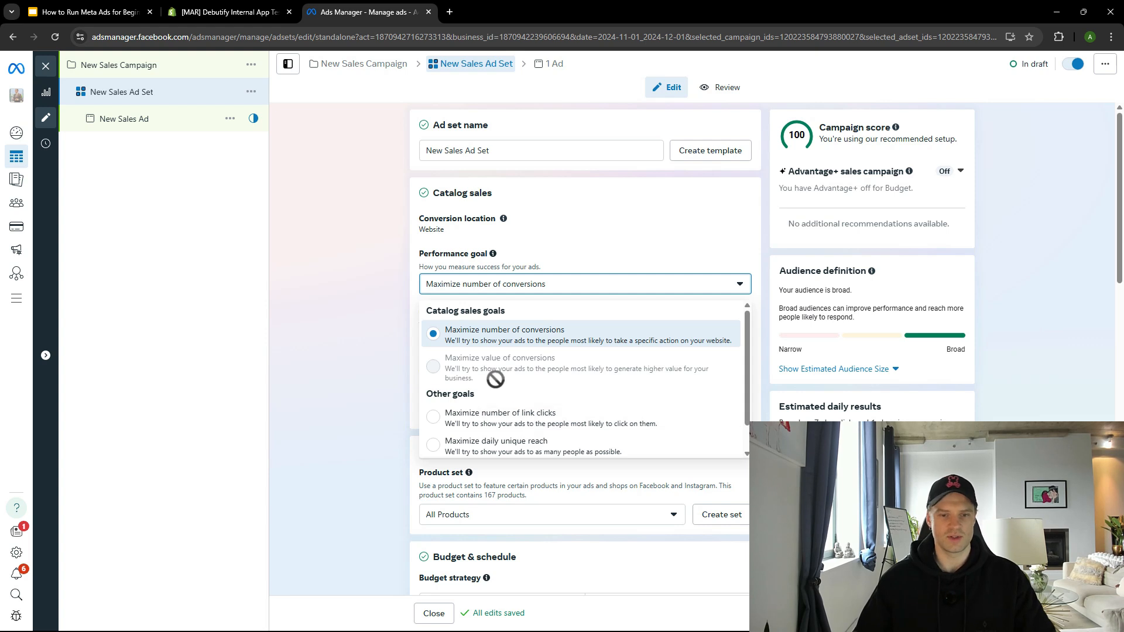
{"action": "left_click", "coordinate": [479, 335]}
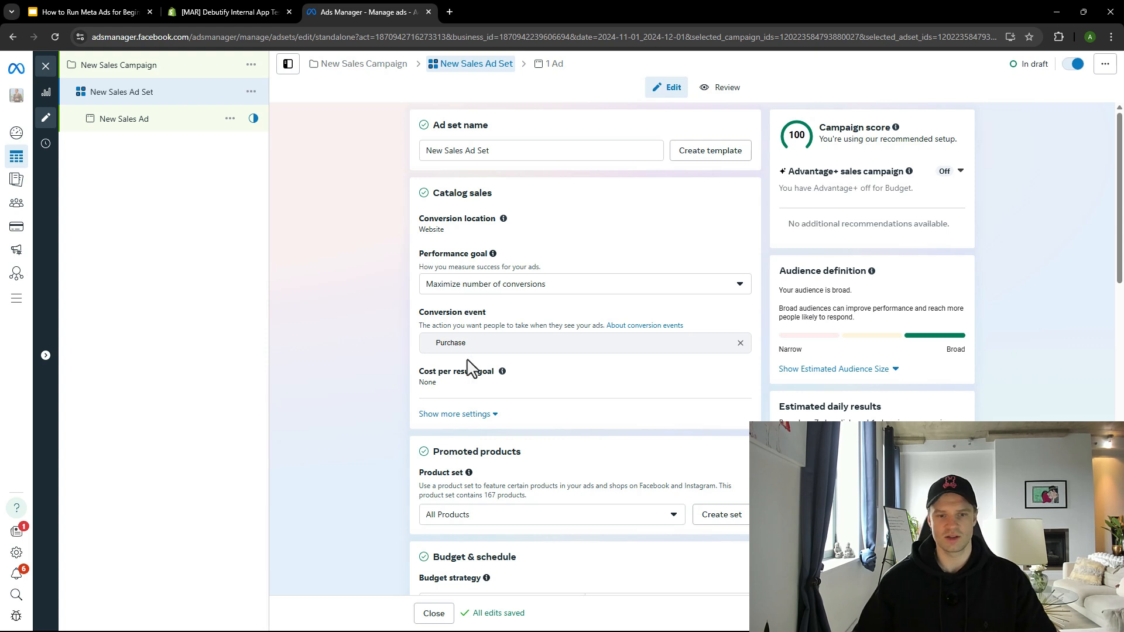
- Clear the ad set's conversion event, look through the available events and select Purchase again
{"action": "scroll", "coordinate": [468, 351], "scroll_direction": "down", "scroll_amount": 2}
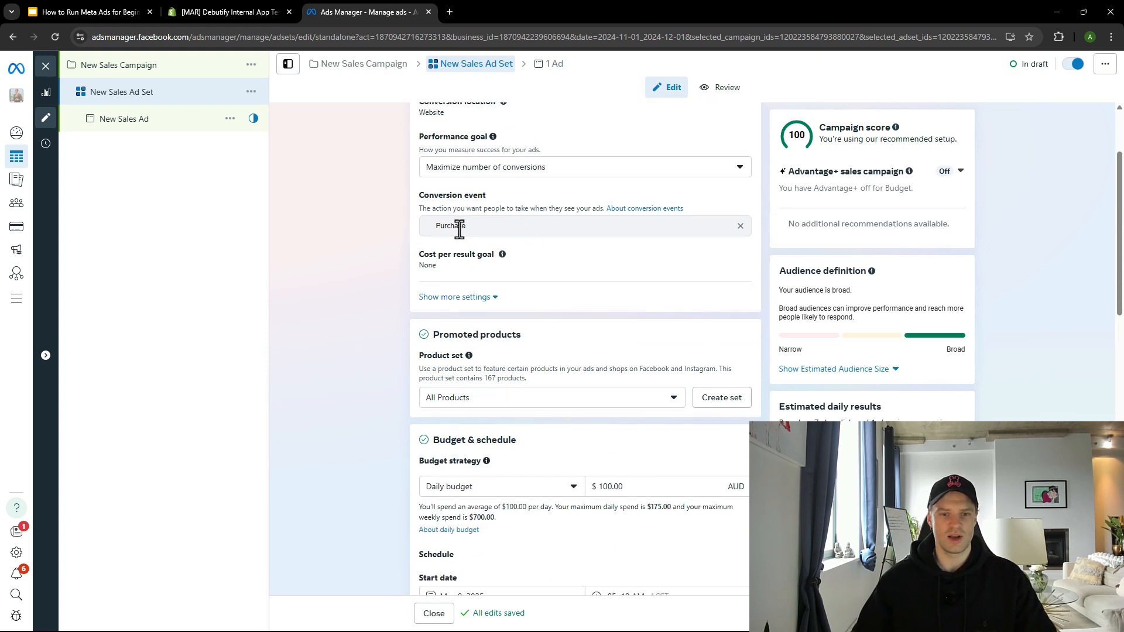
{"action": "left_click_drag", "start_coordinate": [424, 196], "coordinate": [512, 201]}
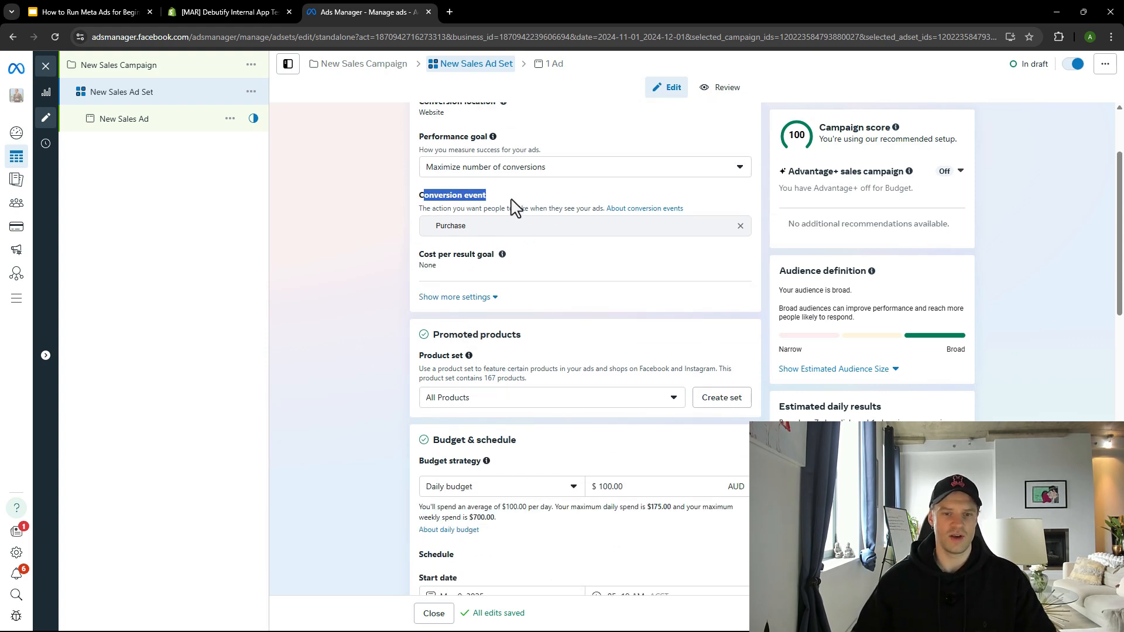
{"action": "left_click_drag", "start_coordinate": [435, 226], "coordinate": [587, 231]}
{"action": "left_click", "coordinate": [741, 226]}
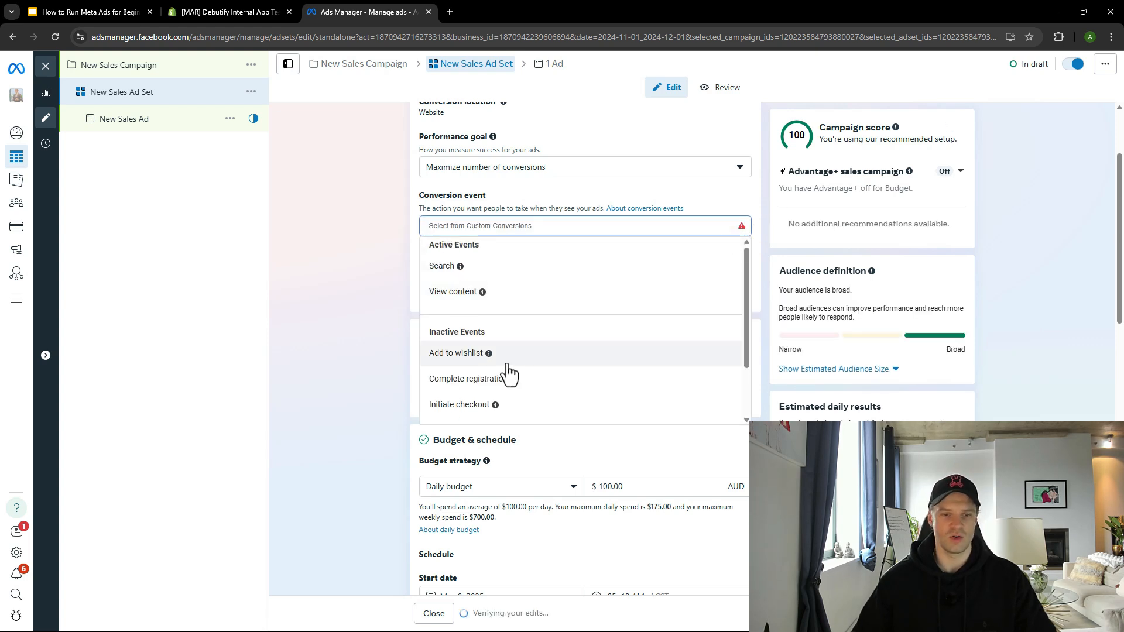
{"action": "scroll", "coordinate": [504, 369], "scroll_direction": "down", "scroll_amount": 1}
{"action": "scroll", "coordinate": [491, 392], "scroll_direction": "down", "scroll_amount": 1}
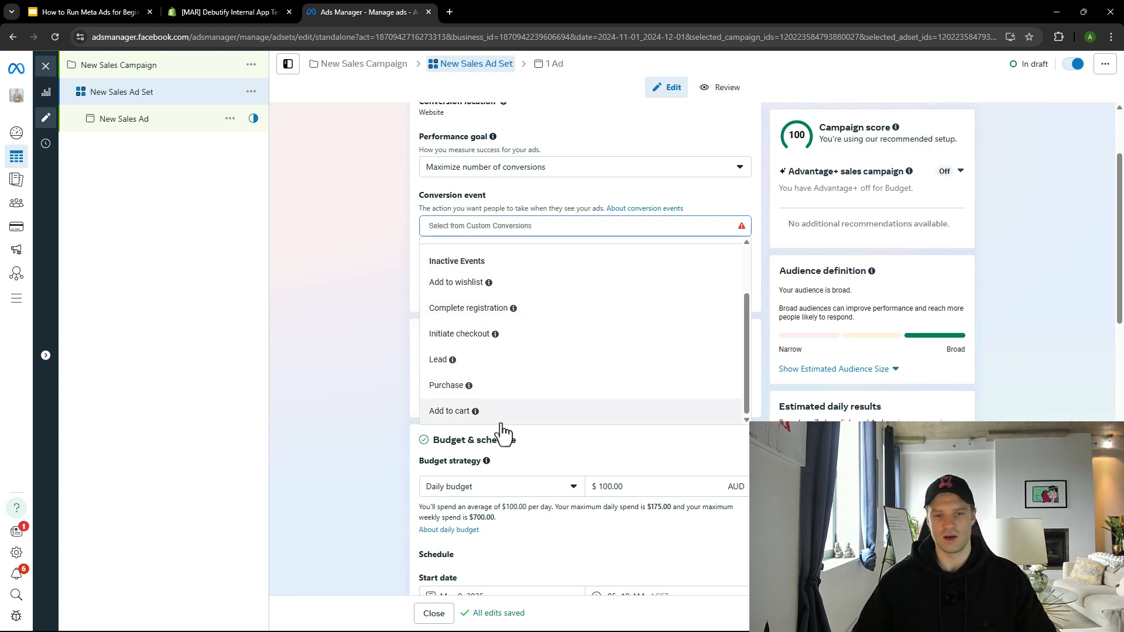
{"action": "left_click", "coordinate": [456, 386]}
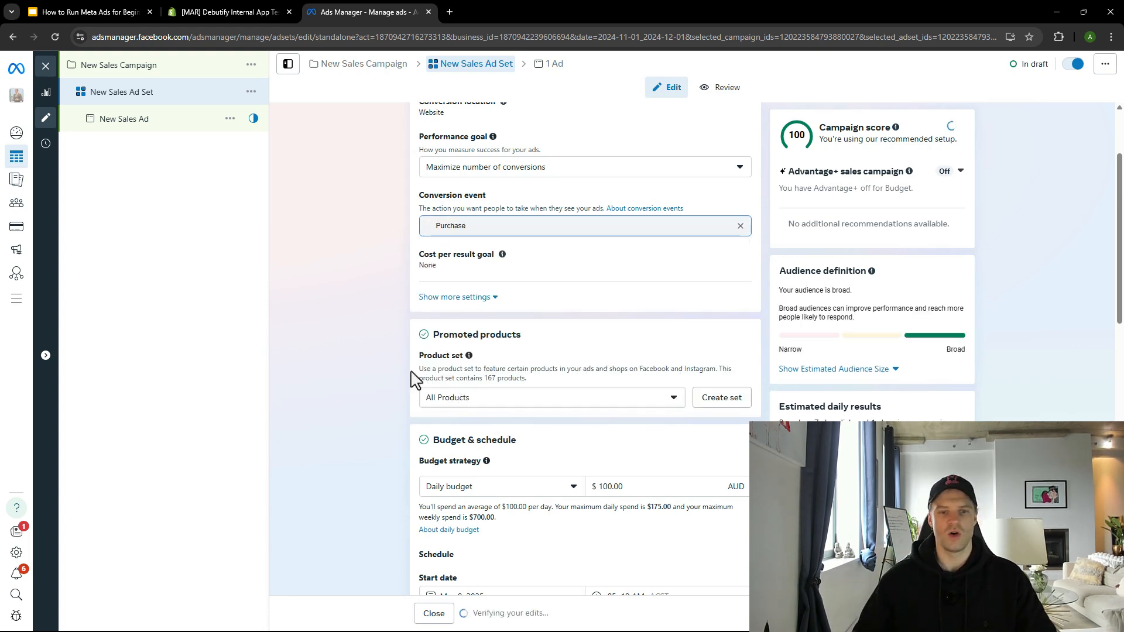
{"action": "scroll", "coordinate": [389, 351], "scroll_direction": "up", "scroll_amount": 1}
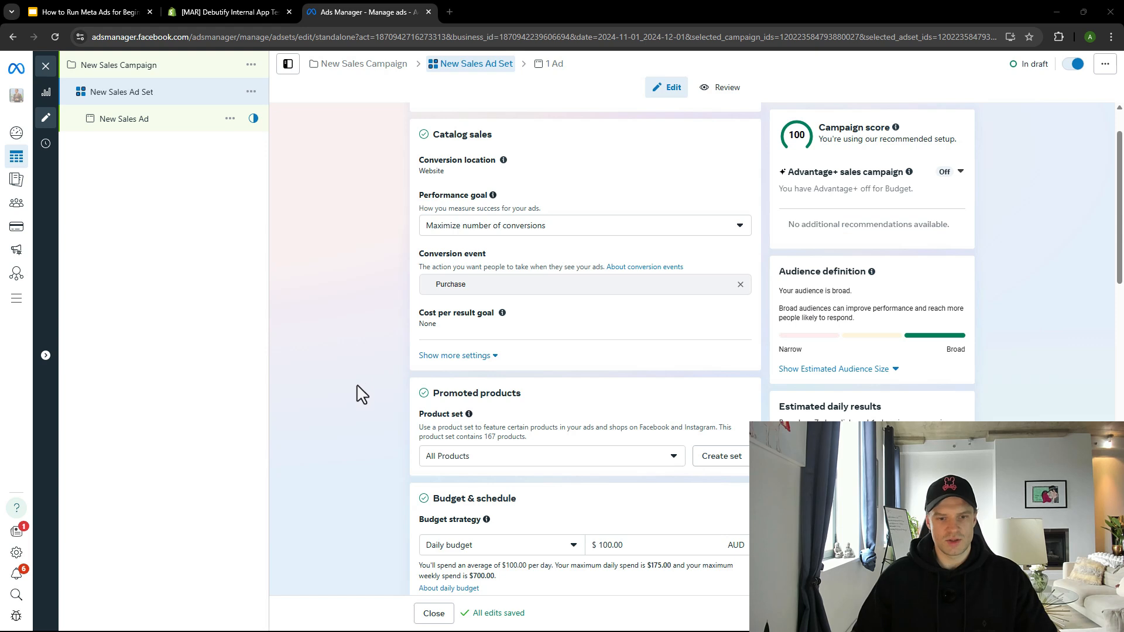
- Set the ad set's daily budget to 10 AUD, checking the budget strategy options and keeping Daily budget
{"action": "scroll", "coordinate": [362, 394], "scroll_direction": "down", "scroll_amount": 5}
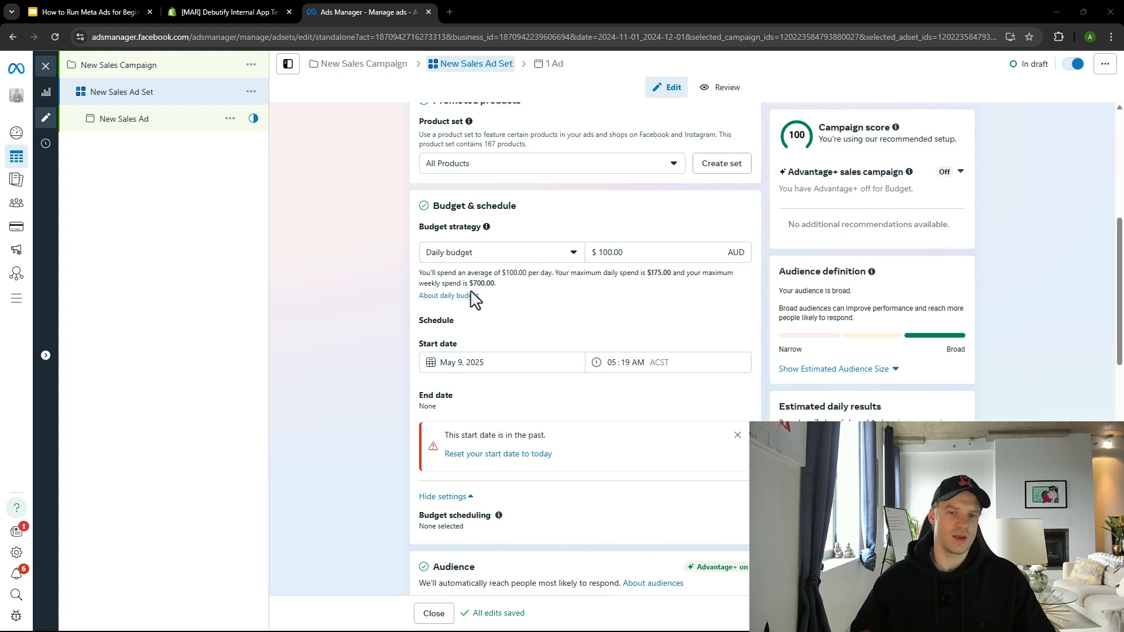
{"action": "left_click", "coordinate": [484, 253]}
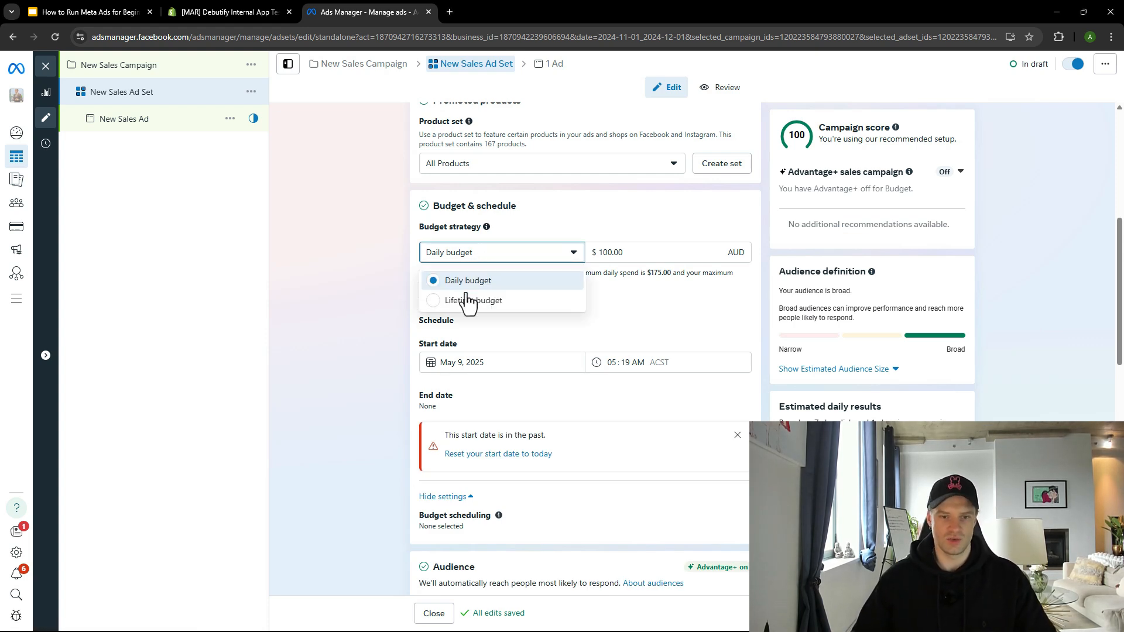
{"action": "left_click", "coordinate": [310, 293]}
{"action": "left_click", "coordinate": [652, 254]}
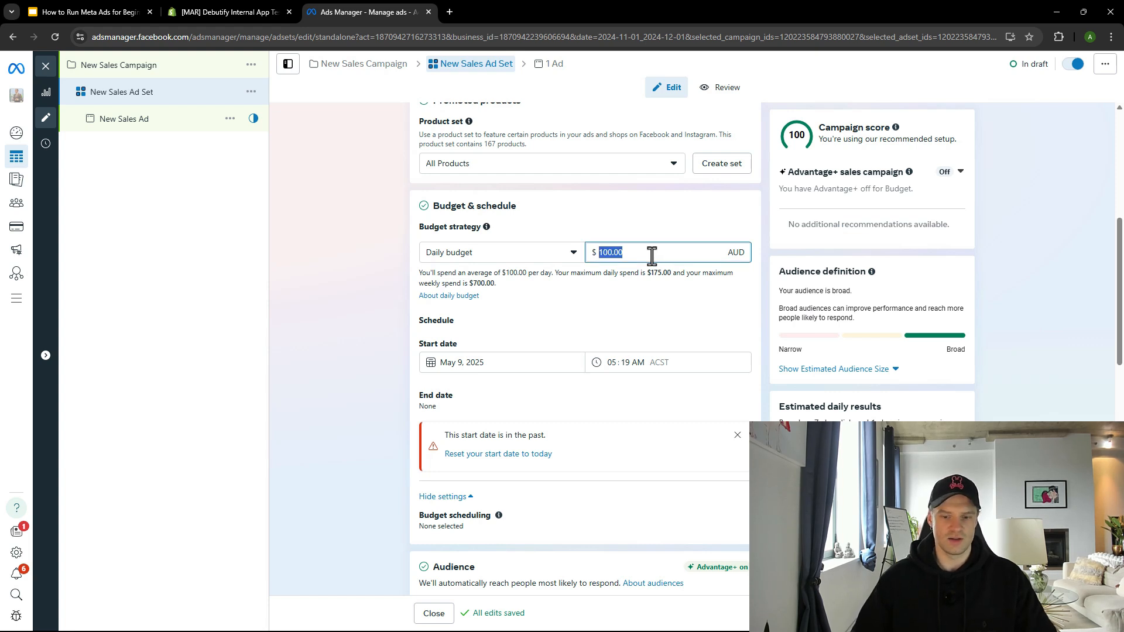
{"action": "key", "text": "BackSpace"}
{"action": "type", "text": "10"}
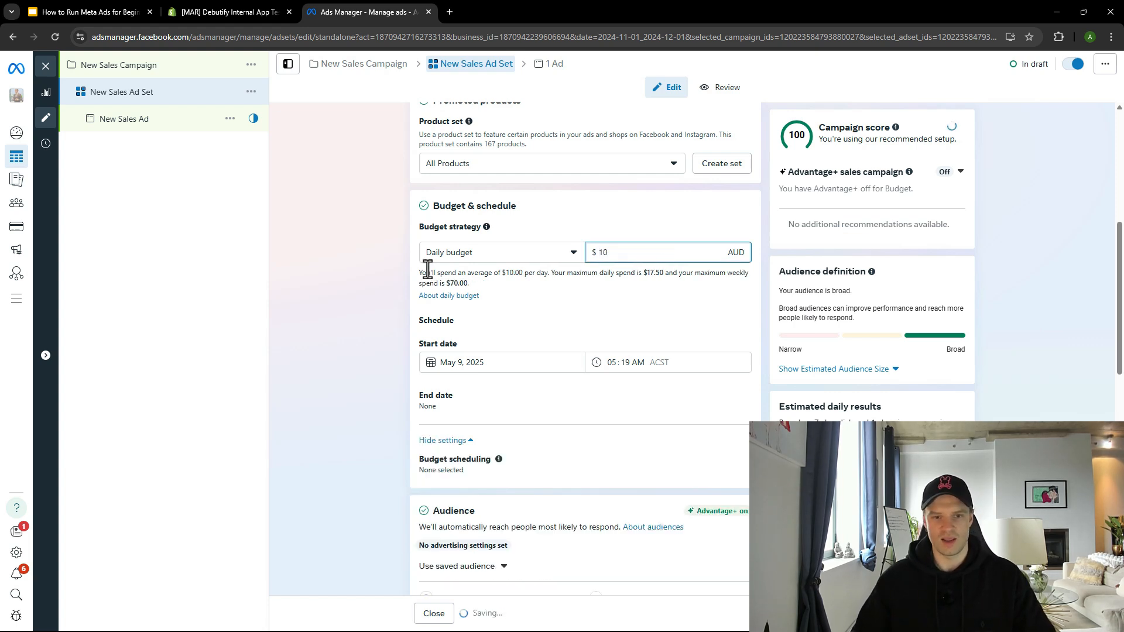
{"action": "left_click", "coordinate": [428, 269]}
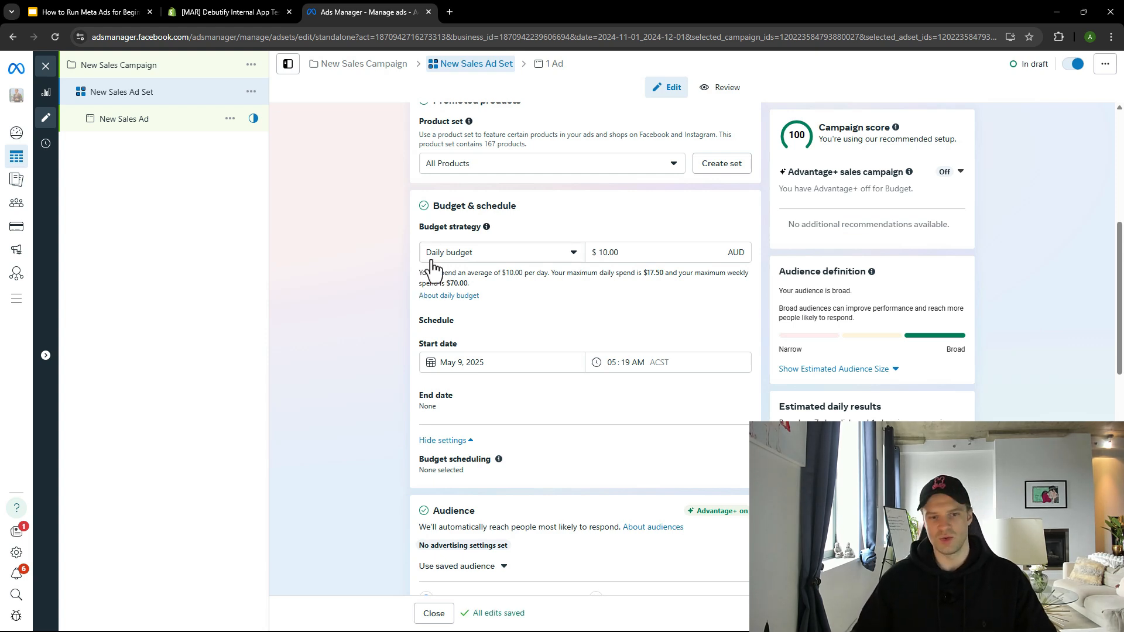
{"action": "left_click", "coordinate": [433, 258]}
{"action": "left_click", "coordinate": [404, 294]}
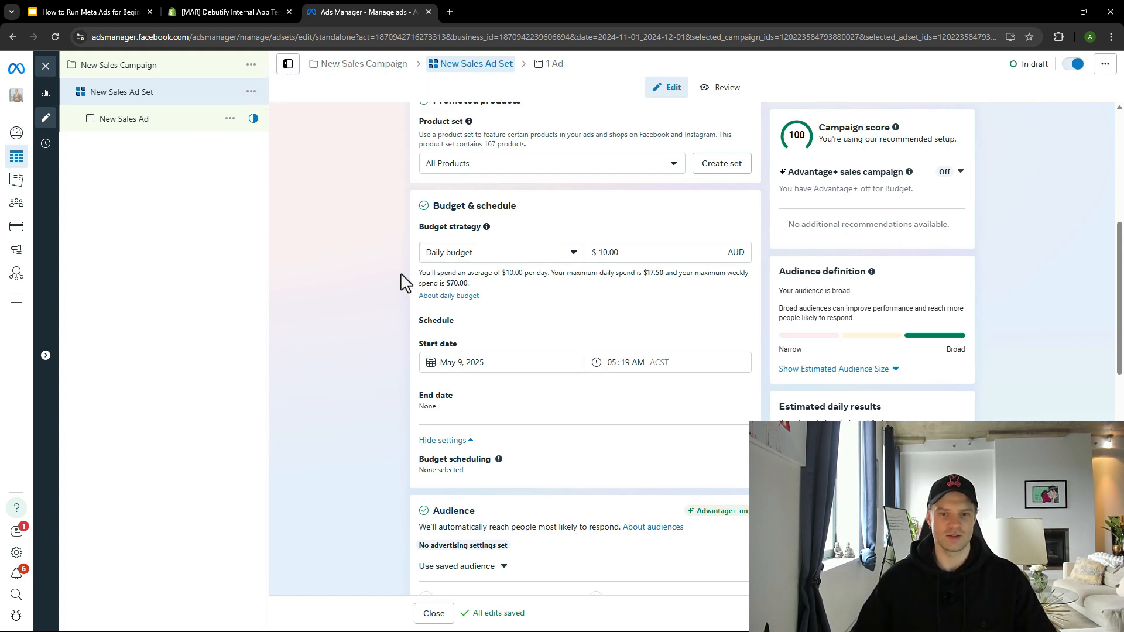
{"action": "left_click", "coordinate": [436, 261]}
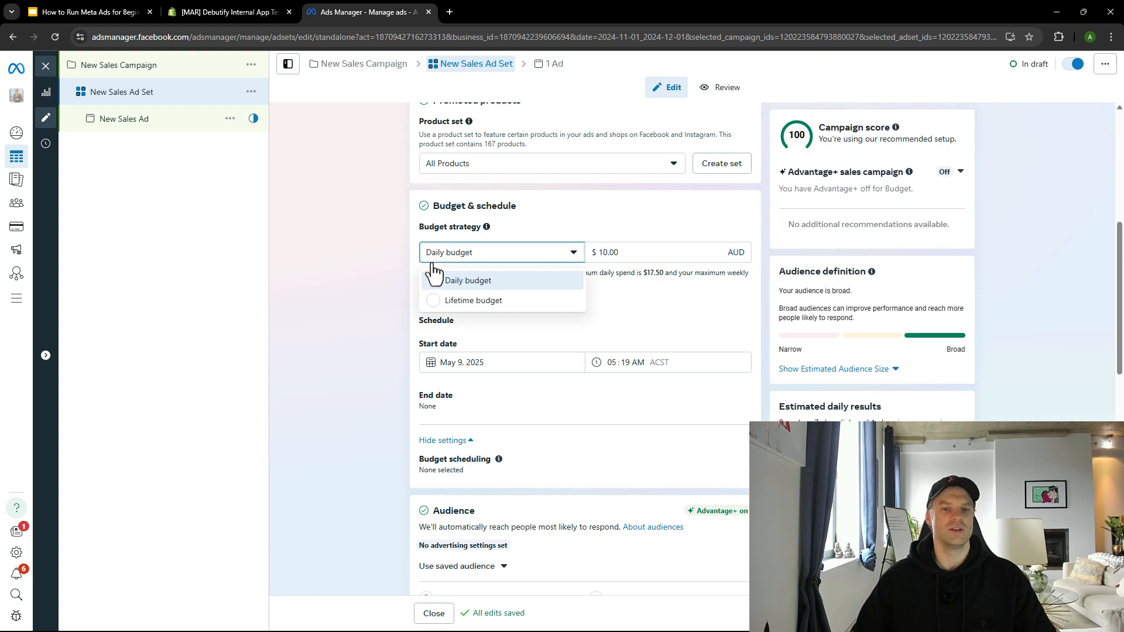
{"action": "left_click", "coordinate": [378, 275]}
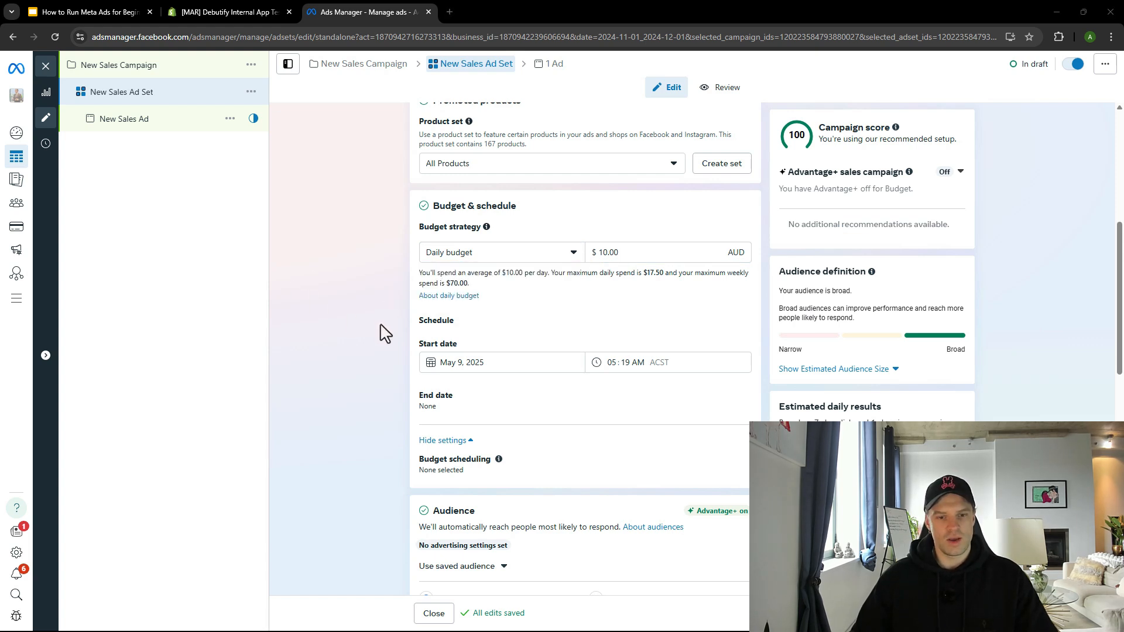
- Dismiss the start date warning in the ad set's schedule settings
{"action": "left_click", "coordinate": [738, 436]}
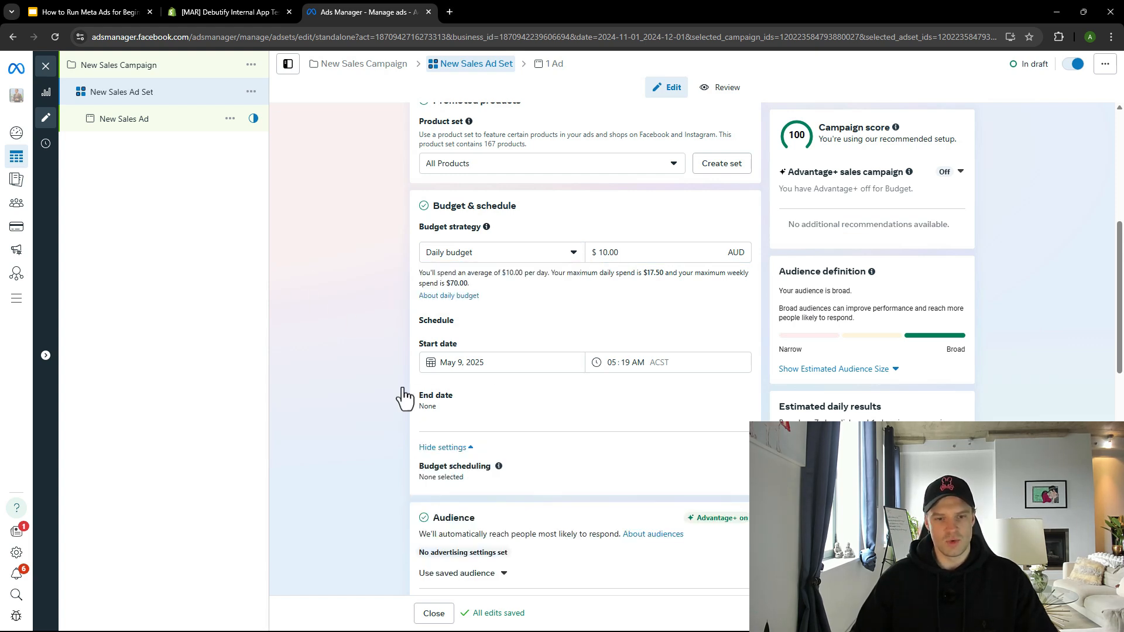
{"action": "scroll", "coordinate": [382, 389], "scroll_direction": "down", "scroll_amount": 1}
{"action": "scroll", "coordinate": [392, 337], "scroll_direction": "down", "scroll_amount": 1}
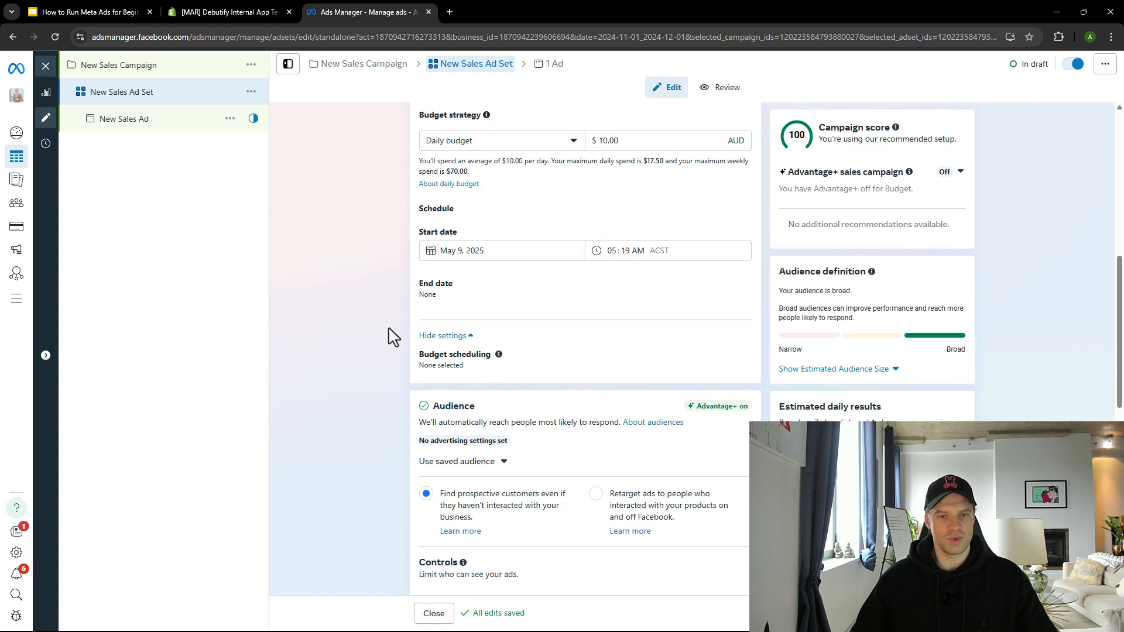
- Try May 14, 2025 as the ad set's start date and set it back to May 9, 2025
{"action": "left_click", "coordinate": [437, 251]}
{"action": "left_click", "coordinate": [433, 251]}
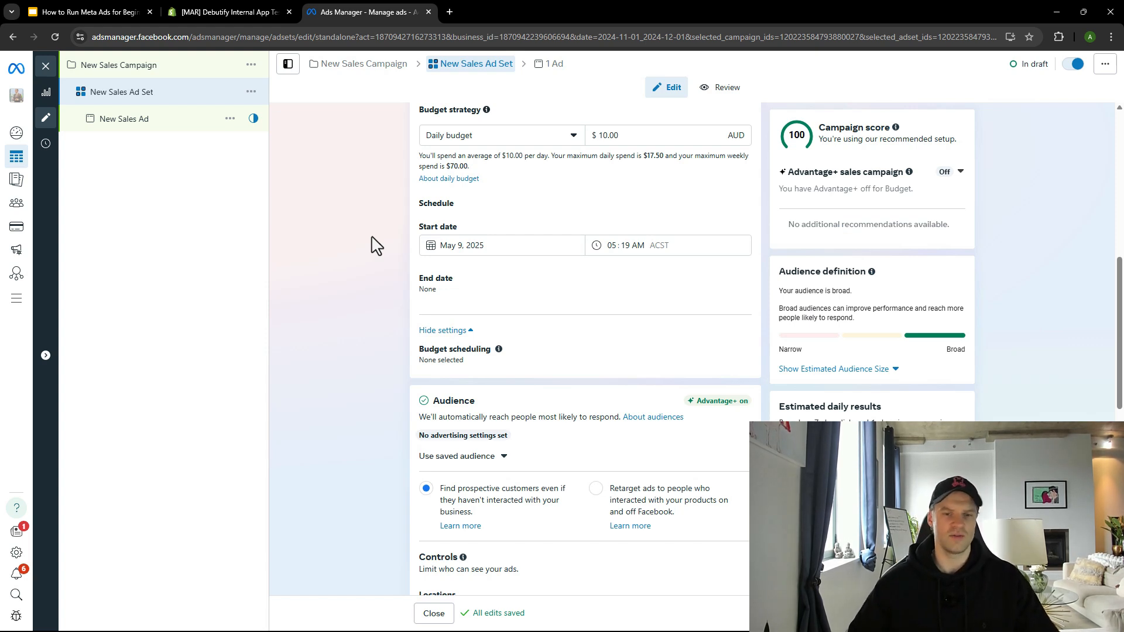
{"action": "left_click", "coordinate": [473, 246]}
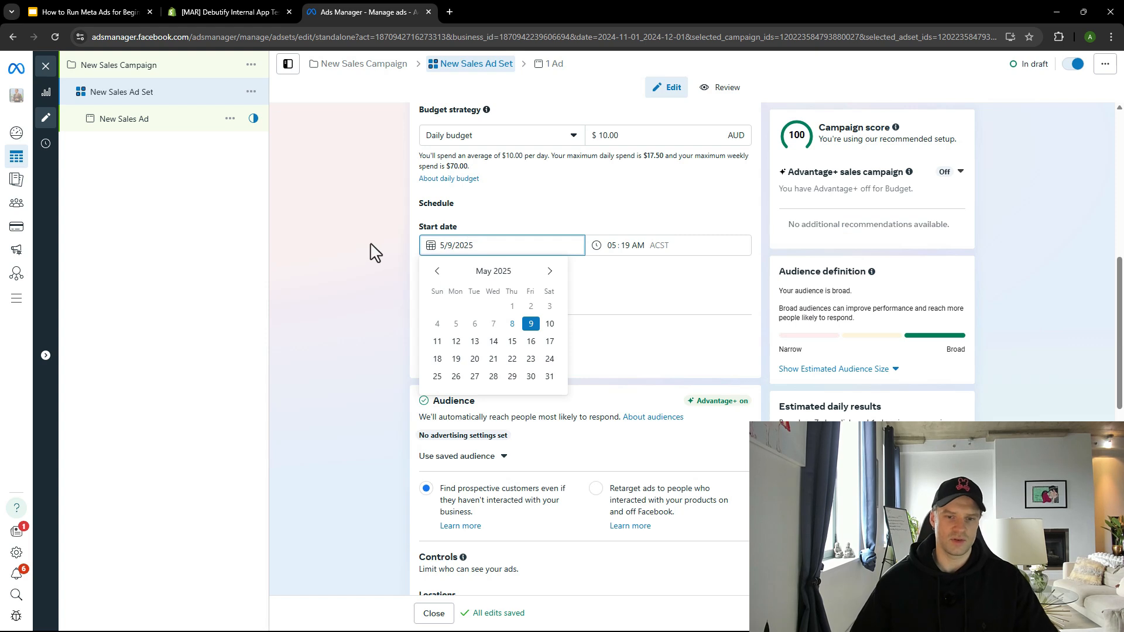
{"action": "left_click", "coordinate": [532, 325]}
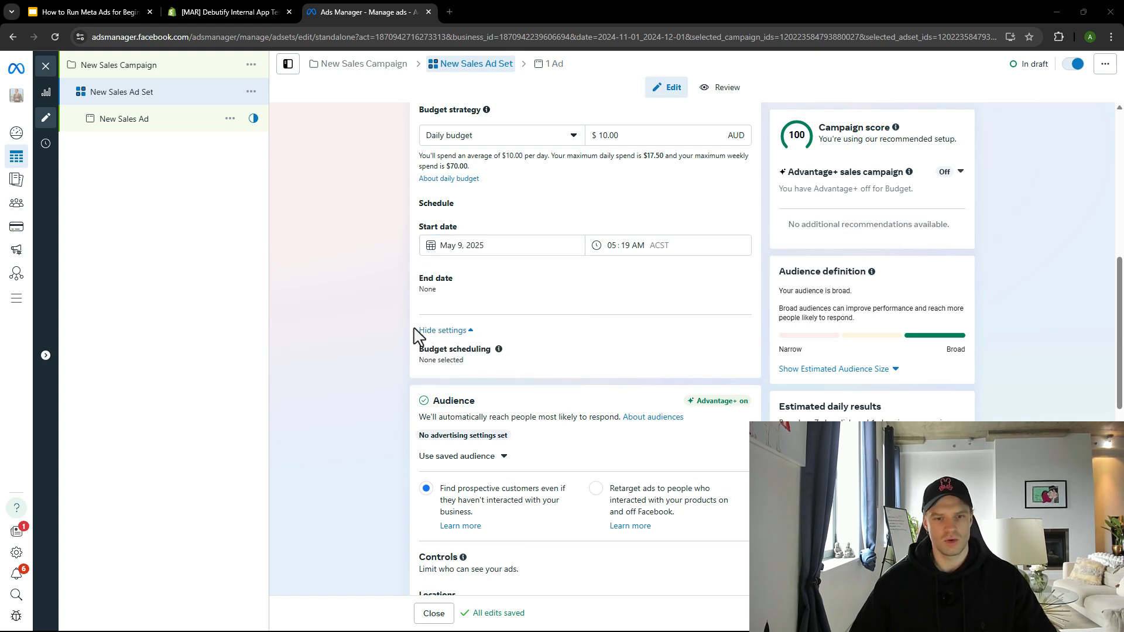
{"action": "left_click", "coordinate": [461, 250]}
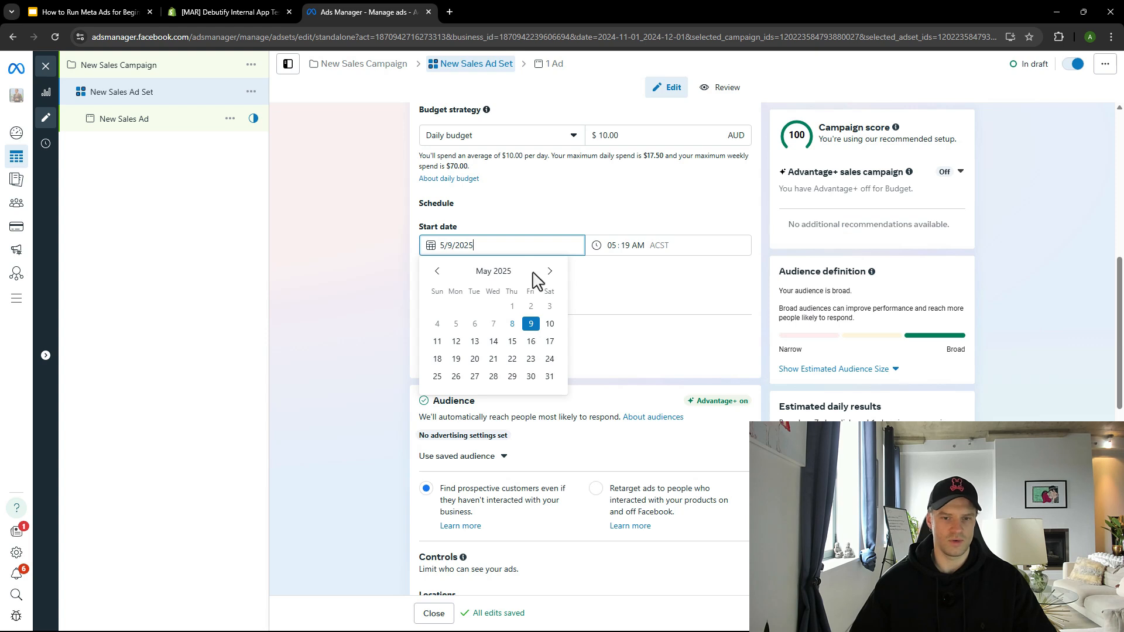
{"action": "left_click", "coordinate": [494, 342]}
{"action": "left_click", "coordinate": [467, 246]}
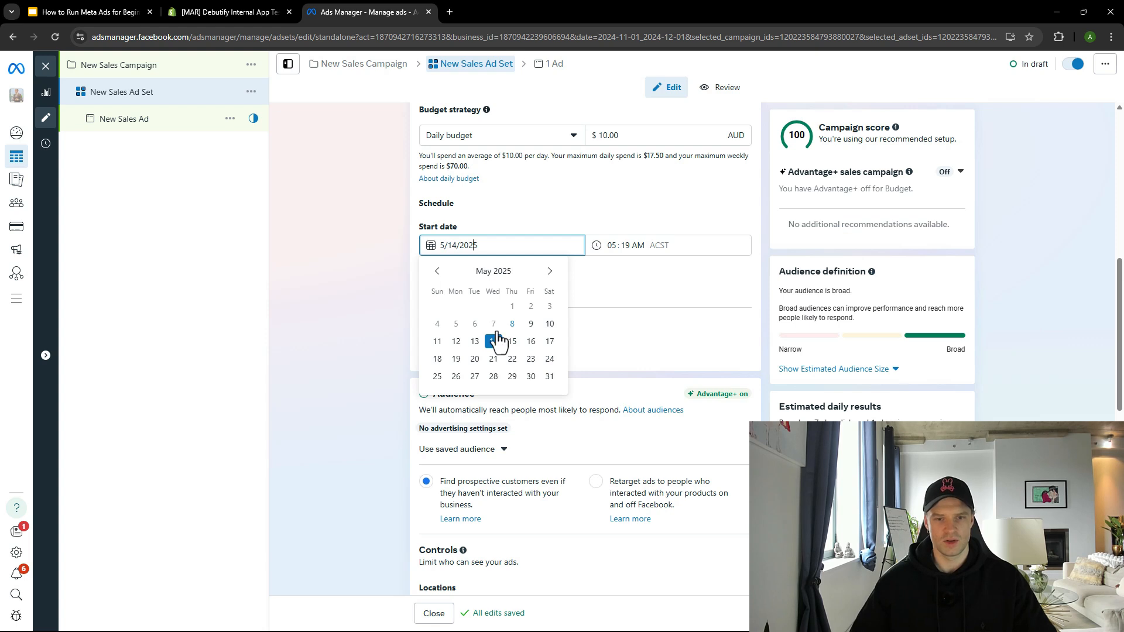
{"action": "left_click", "coordinate": [531, 324]}
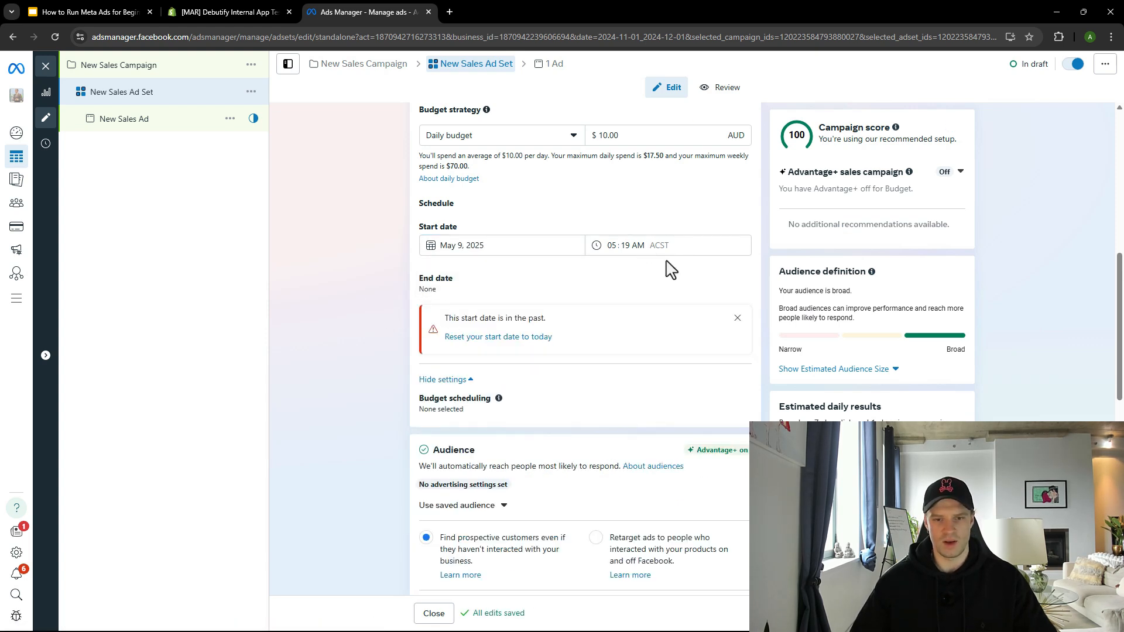
- Give the ad set a custom end date of May 14, 2025 at 11:59 PM
{"action": "left_click", "coordinate": [594, 272]}
{"action": "left_click", "coordinate": [434, 315]}
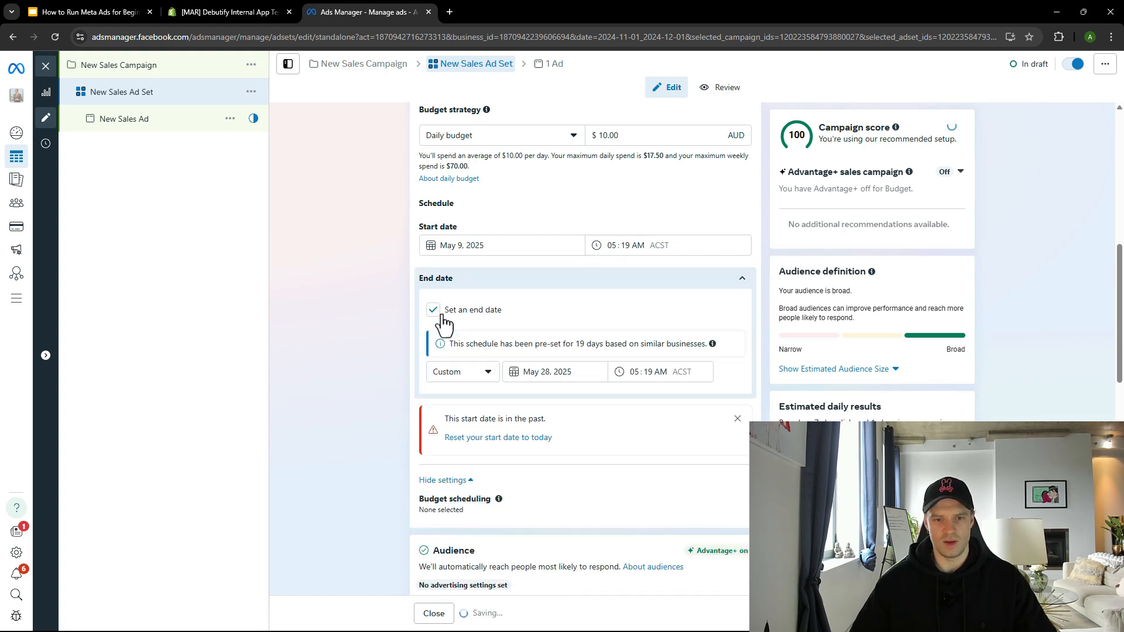
{"action": "left_click", "coordinate": [530, 374]}
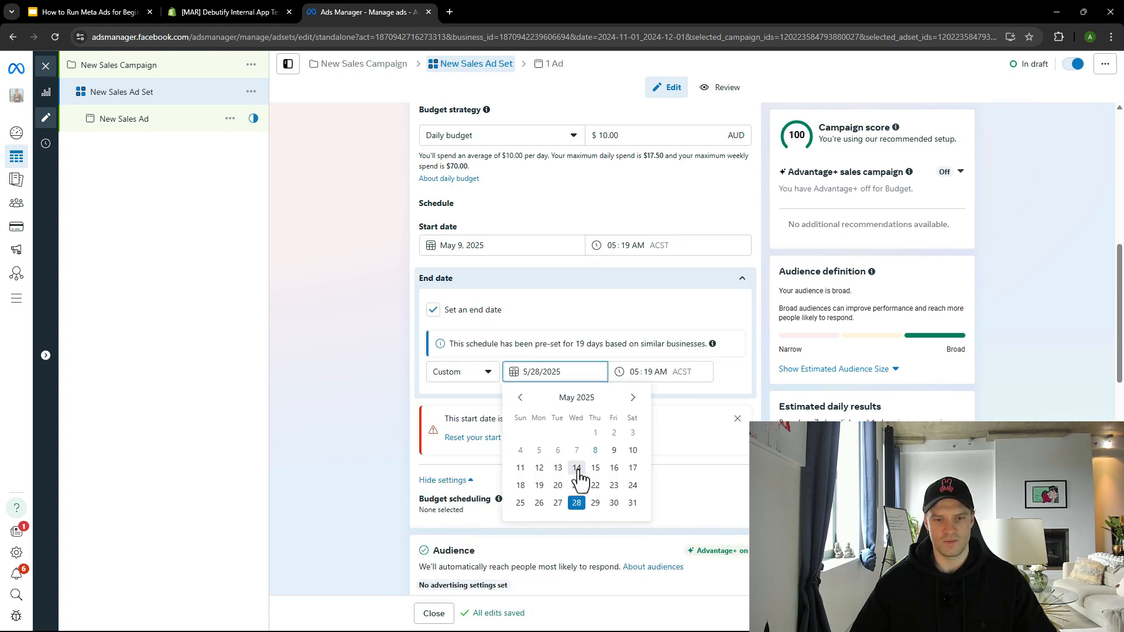
{"action": "left_click", "coordinate": [578, 472]}
{"action": "left_click", "coordinate": [633, 345]}
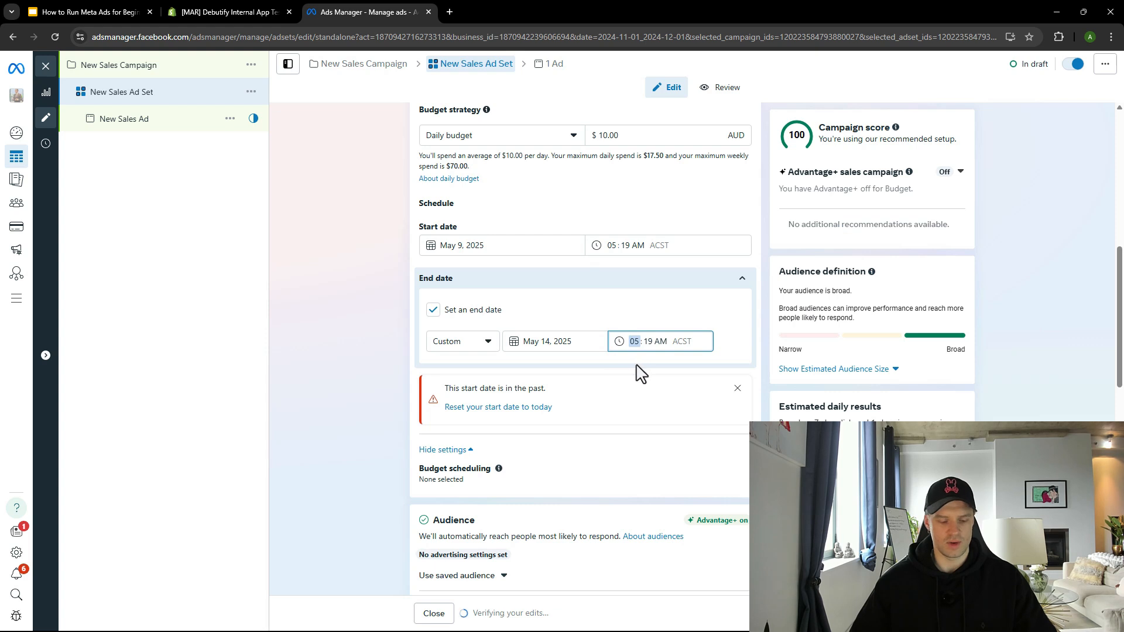
{"action": "type", "text": "11"}
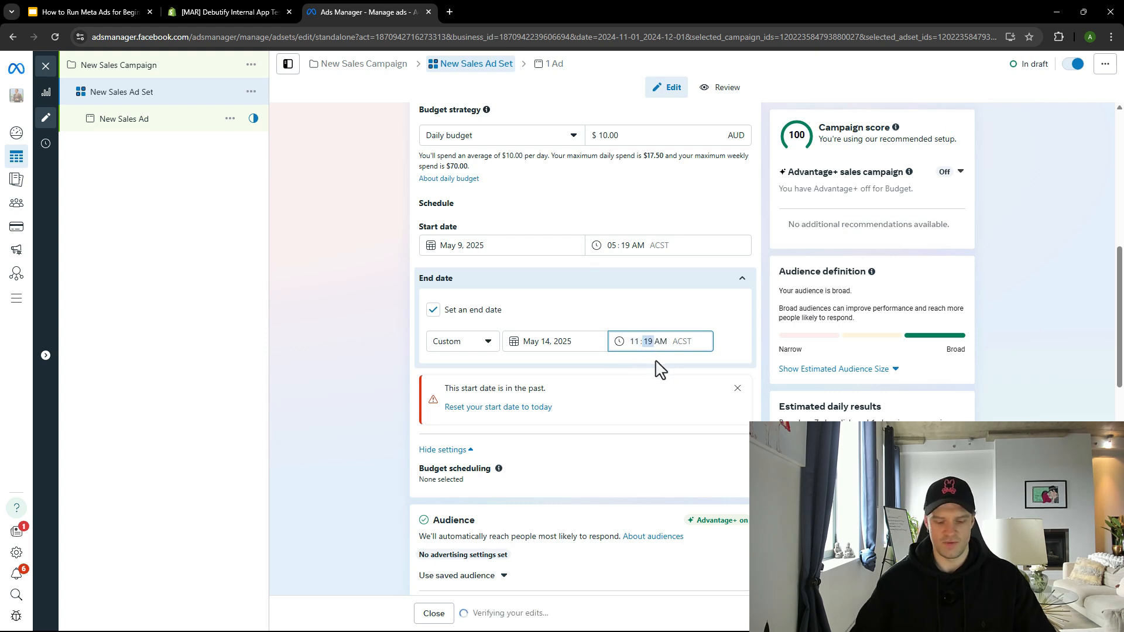
{"action": "type", "text": "59"}
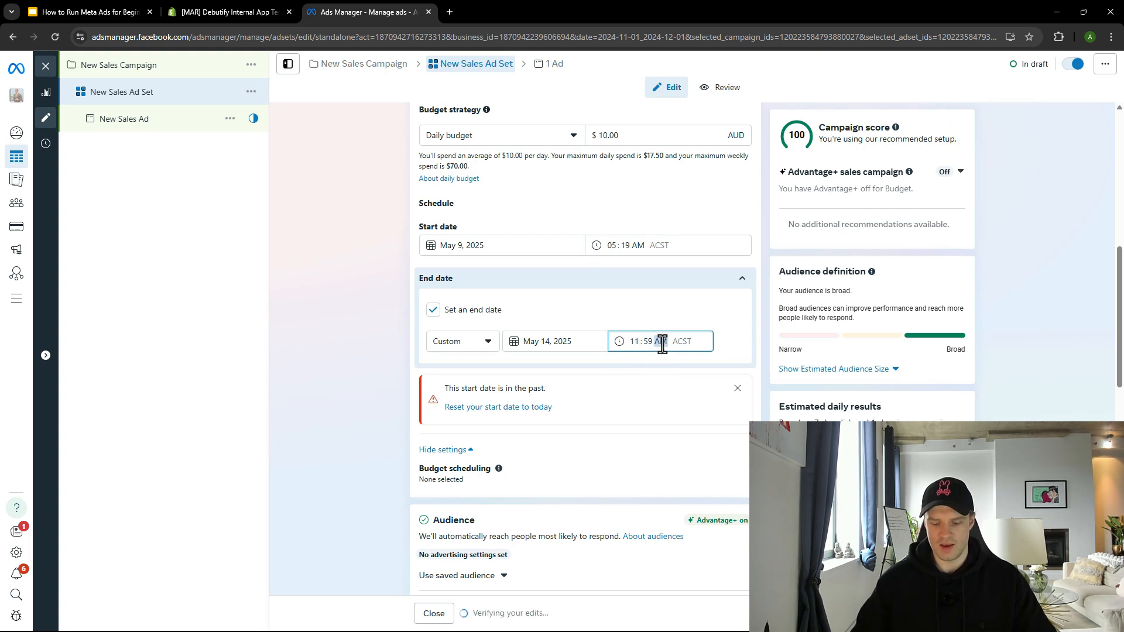
{"action": "type", "text": "p"}
{"action": "left_click", "coordinate": [409, 342]}
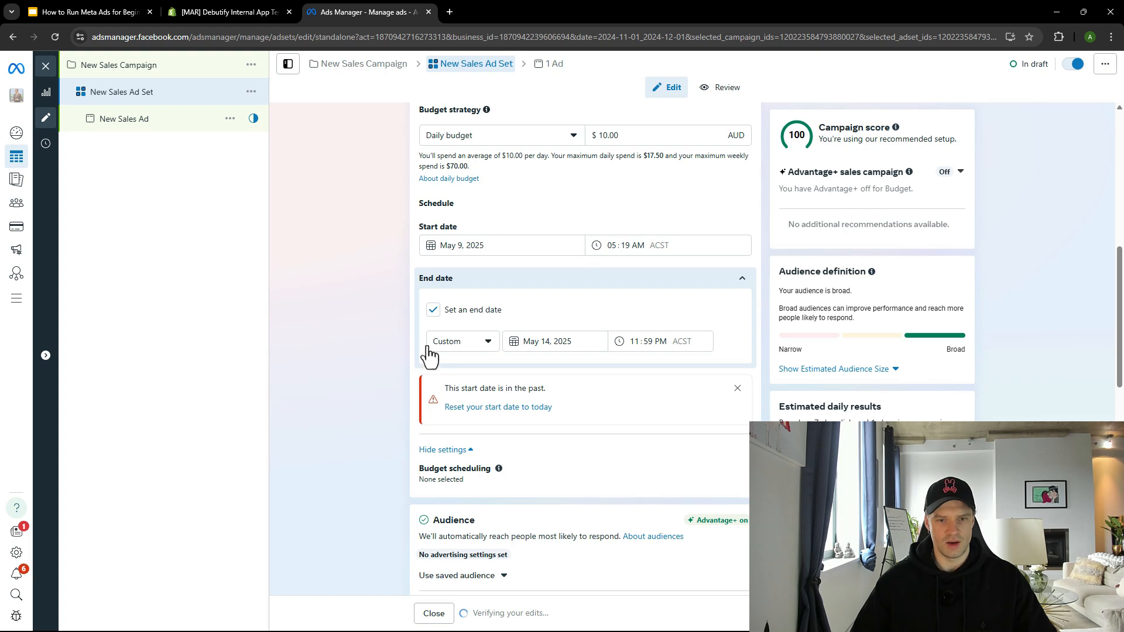
- Replace Australia with United States as the included location in the ad set's audience controls
{"action": "scroll", "coordinate": [401, 346], "scroll_direction": "up", "scroll_amount": 1}
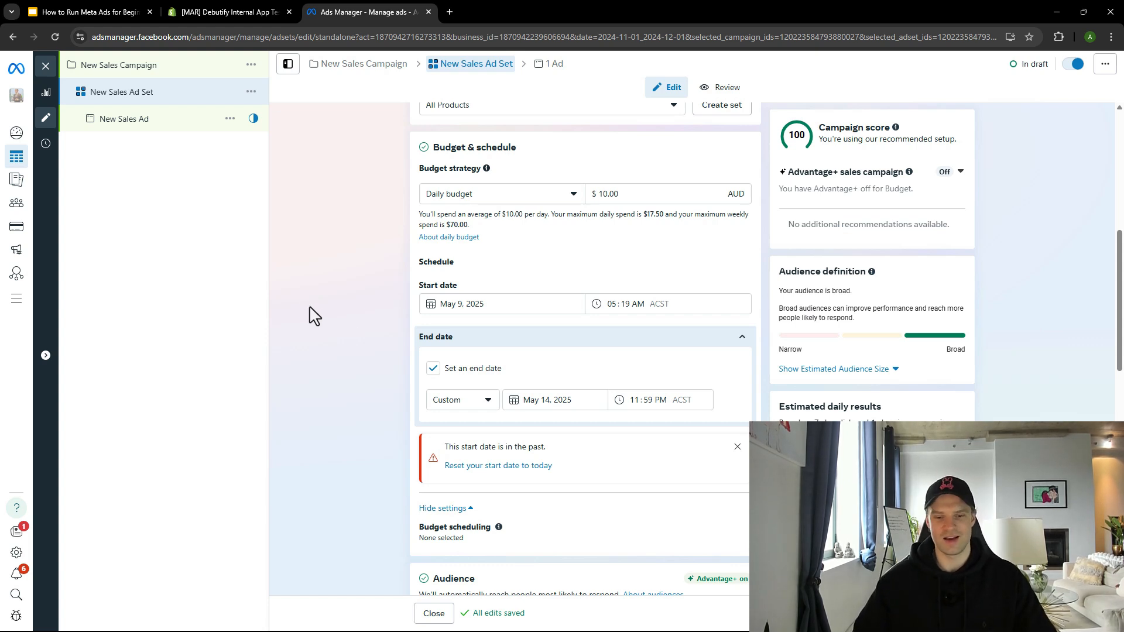
{"action": "scroll", "coordinate": [462, 351], "scroll_direction": "down", "scroll_amount": 5}
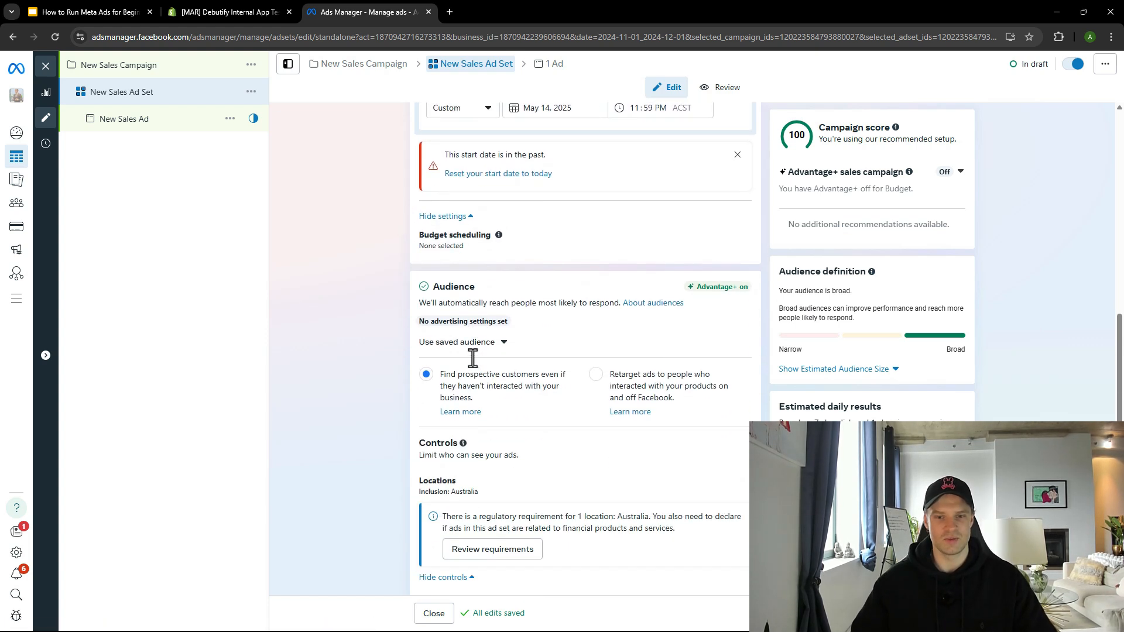
{"action": "scroll", "coordinate": [456, 354], "scroll_direction": "down", "scroll_amount": 5}
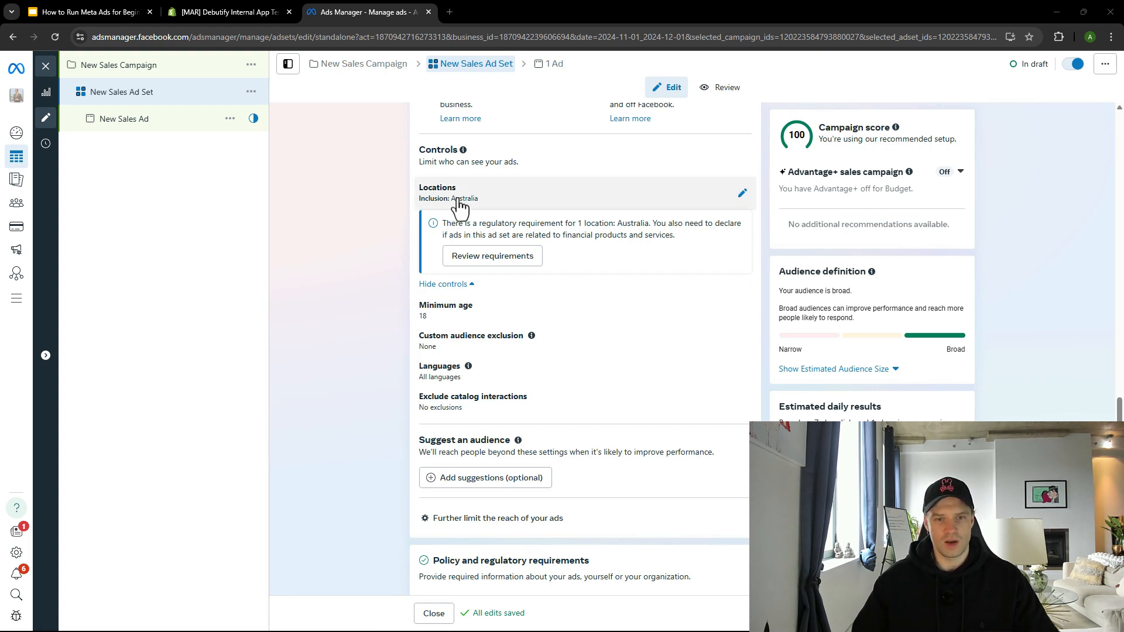
{"action": "scroll", "coordinate": [461, 205], "scroll_direction": "up", "scroll_amount": 1}
{"action": "left_click", "coordinate": [741, 252]}
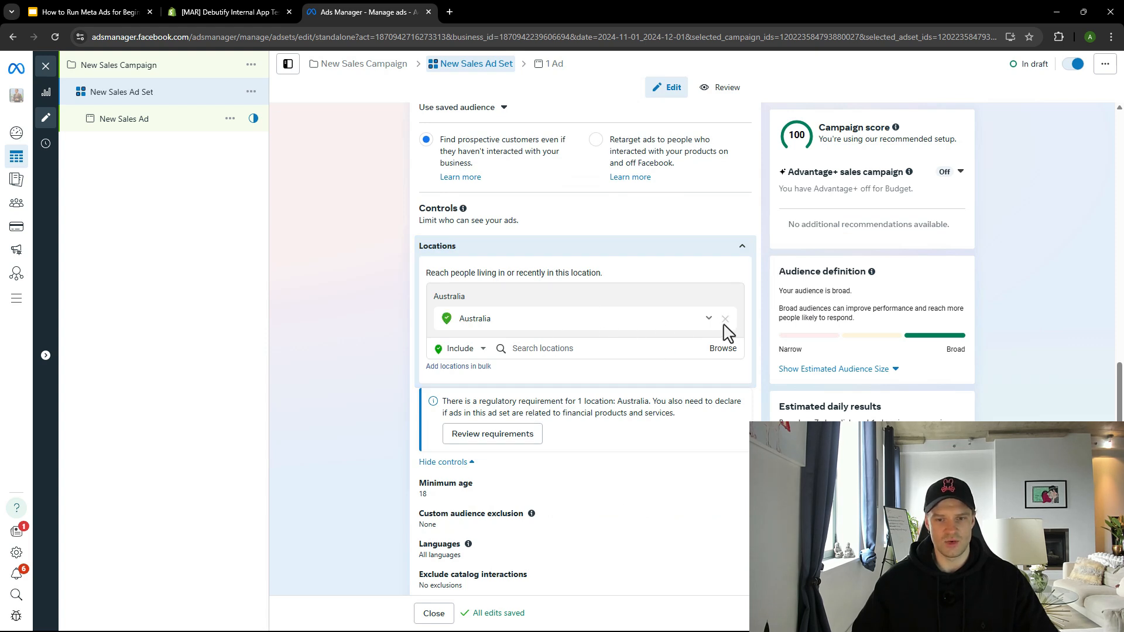
{"action": "left_click", "coordinate": [598, 344]}
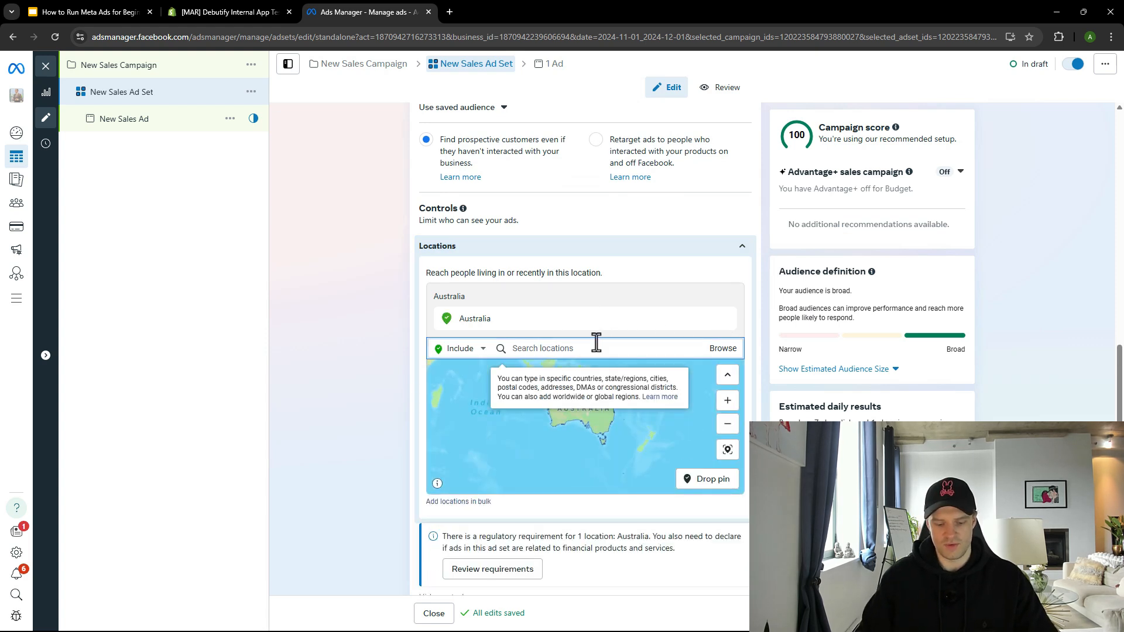
{"action": "type", "text": "un"}
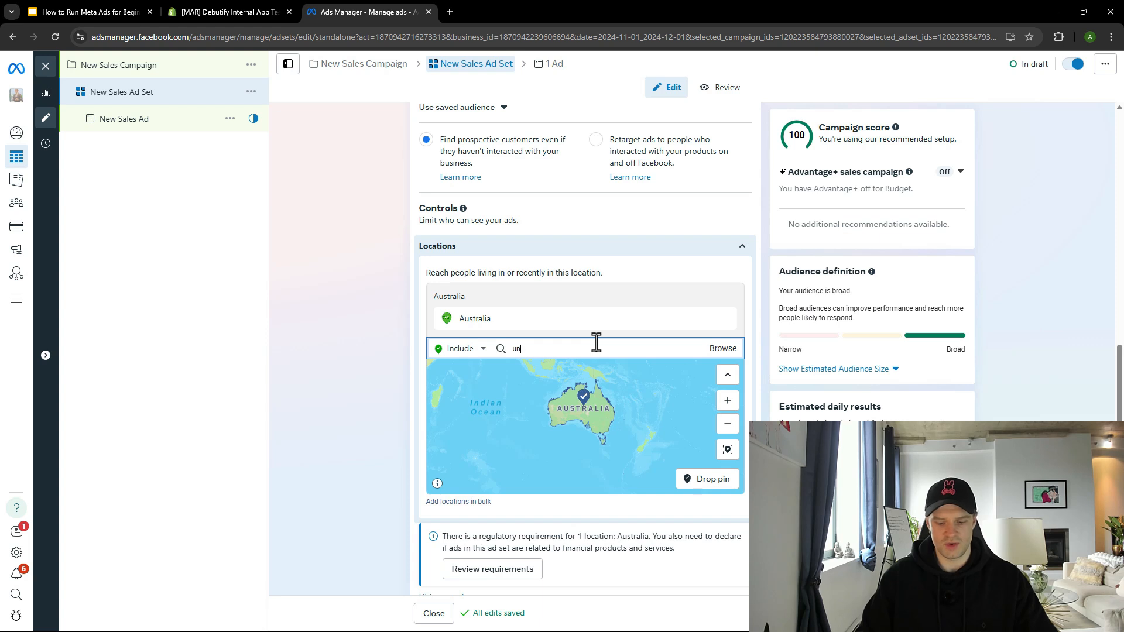
{"action": "type", "text": "oited stat"}
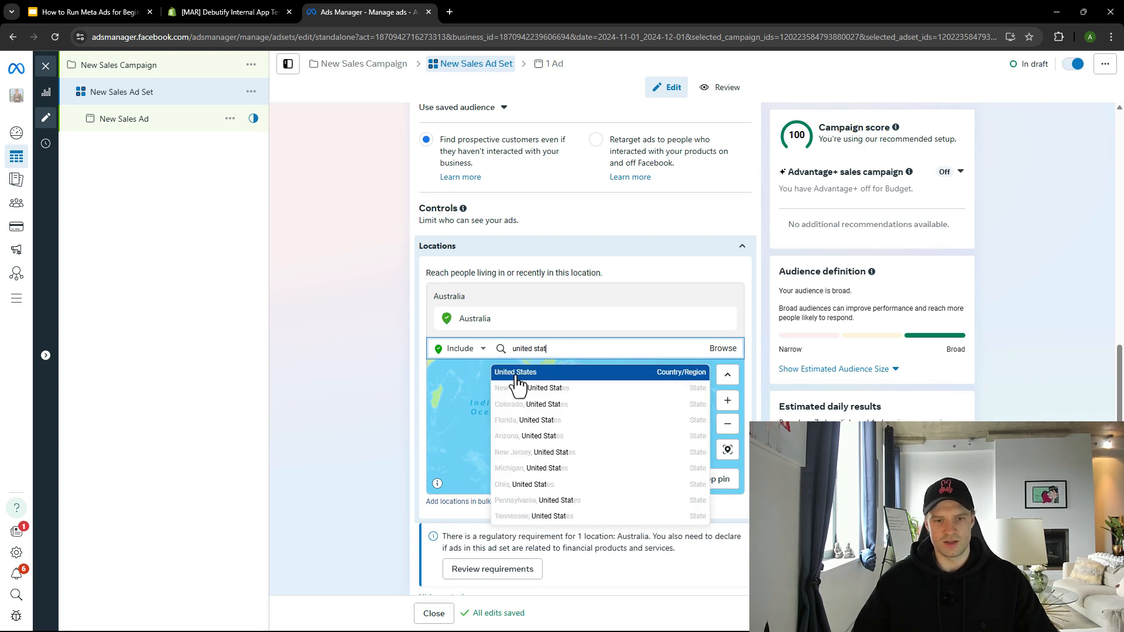
{"action": "left_click", "coordinate": [516, 377]}
{"action": "left_click", "coordinate": [724, 320]}
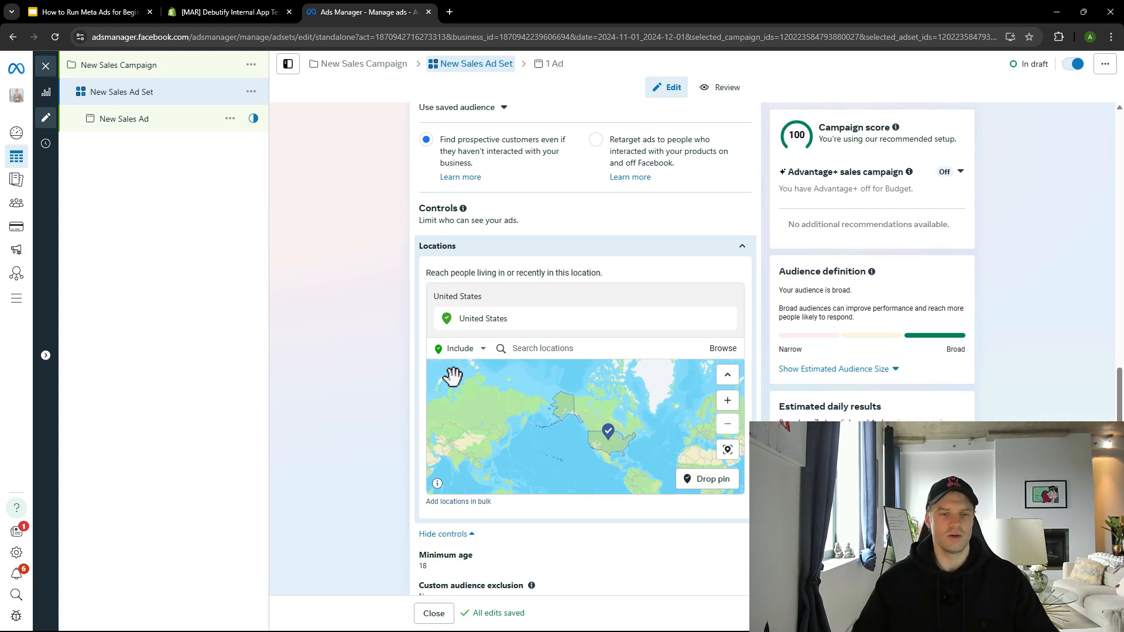
{"action": "left_click", "coordinate": [251, 92]}
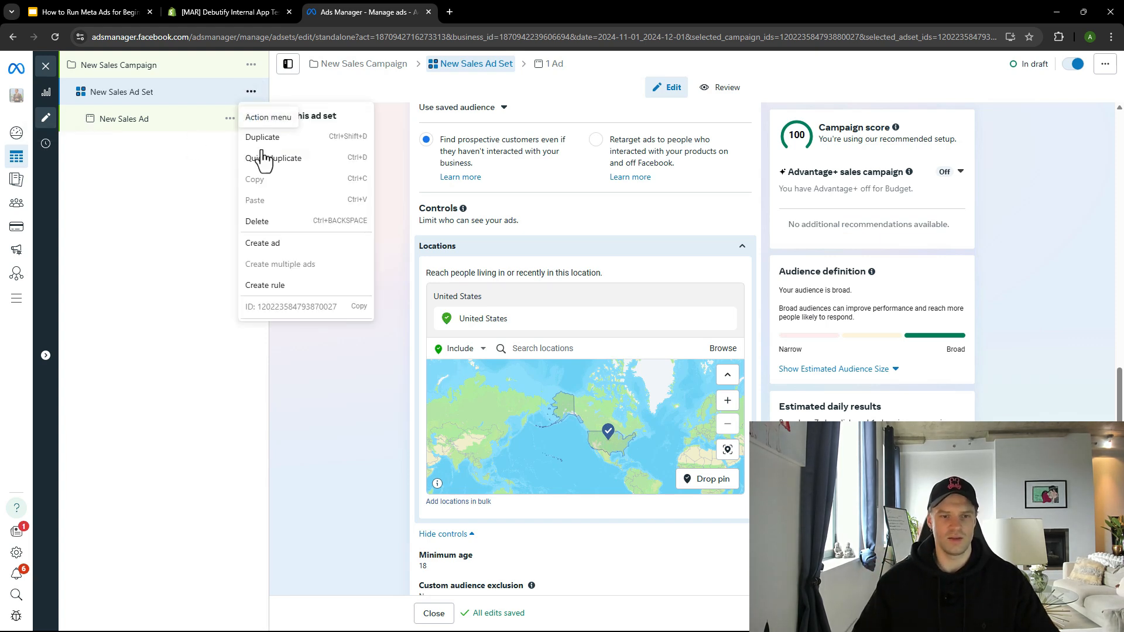
{"action": "left_click", "coordinate": [151, 239]}
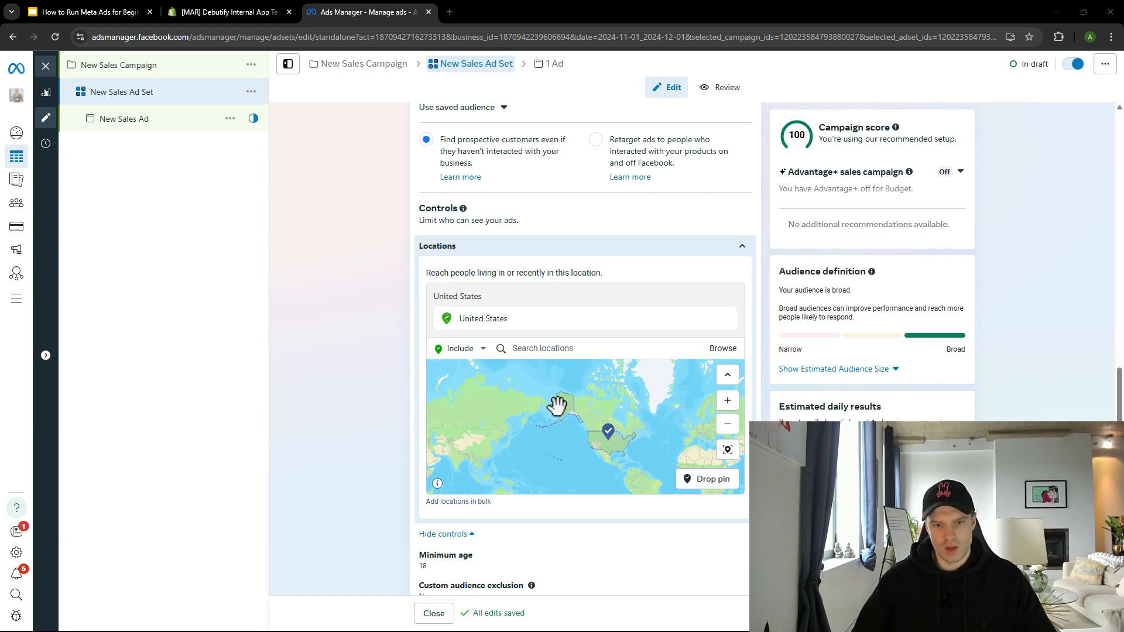
- Check the minimum age setting in the audience controls, keeping 18
{"action": "scroll", "coordinate": [436, 366], "scroll_direction": "down", "scroll_amount": 5}
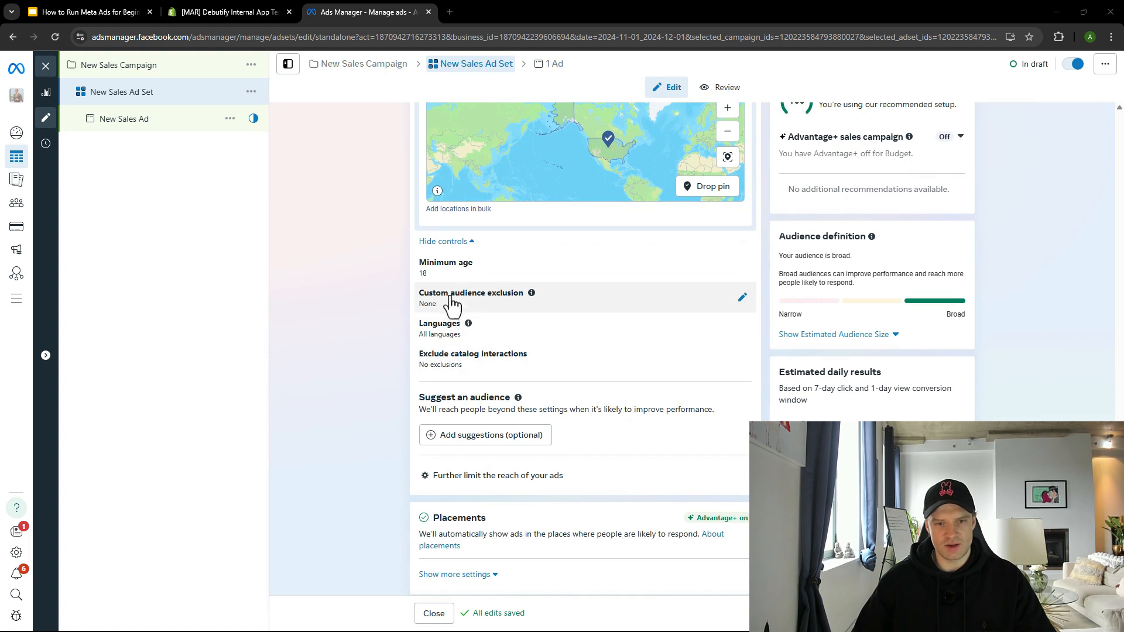
{"action": "left_click", "coordinate": [743, 270]}
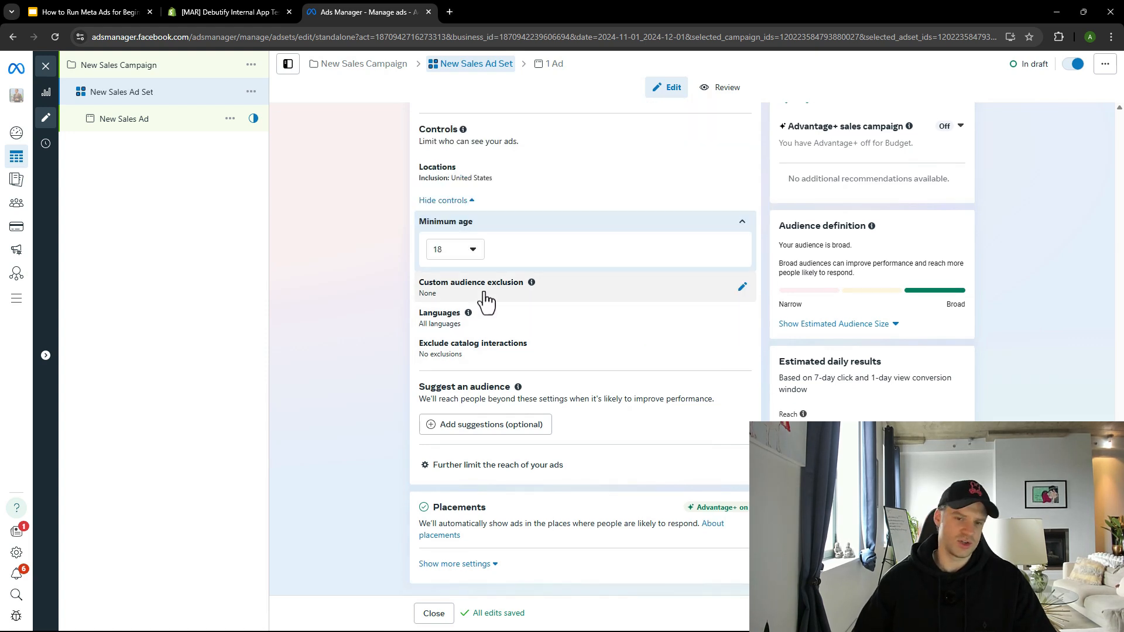
{"action": "left_click", "coordinate": [469, 252]}
{"action": "left_click", "coordinate": [469, 252]}
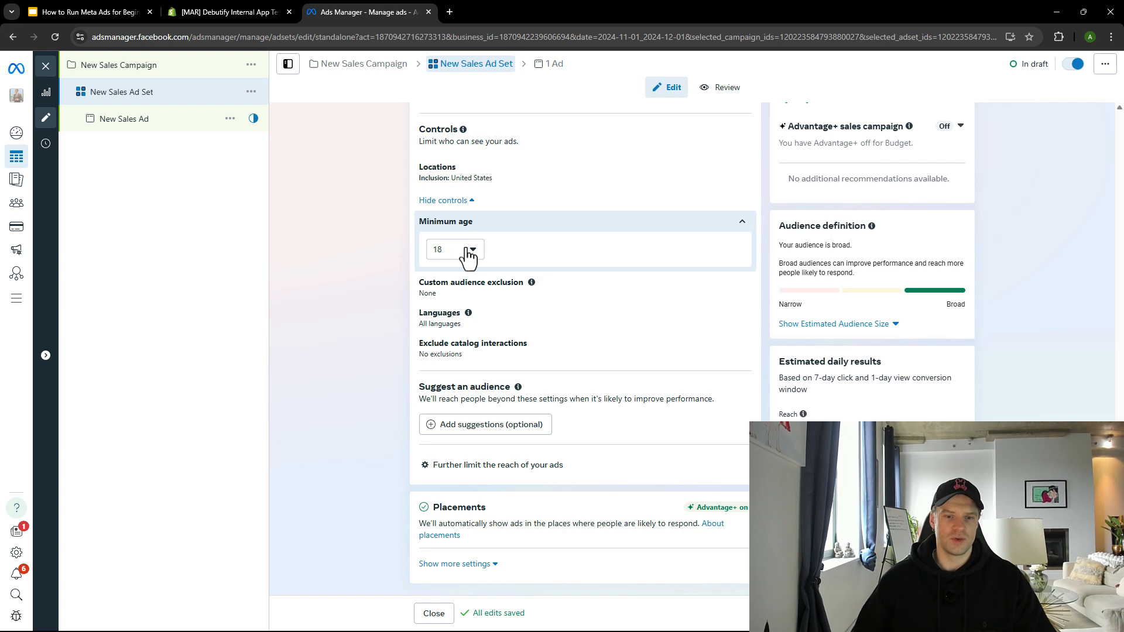
{"action": "left_click", "coordinate": [466, 250]}
{"action": "left_click", "coordinate": [467, 251]}
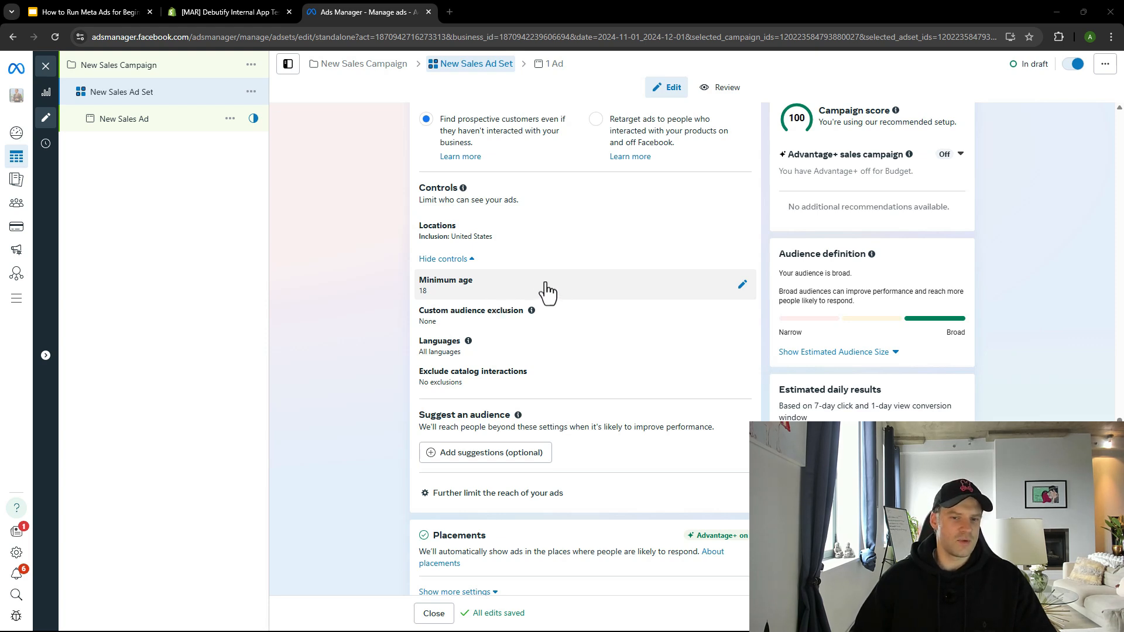
{"action": "left_click", "coordinate": [741, 287]}
{"action": "left_click", "coordinate": [700, 292]}
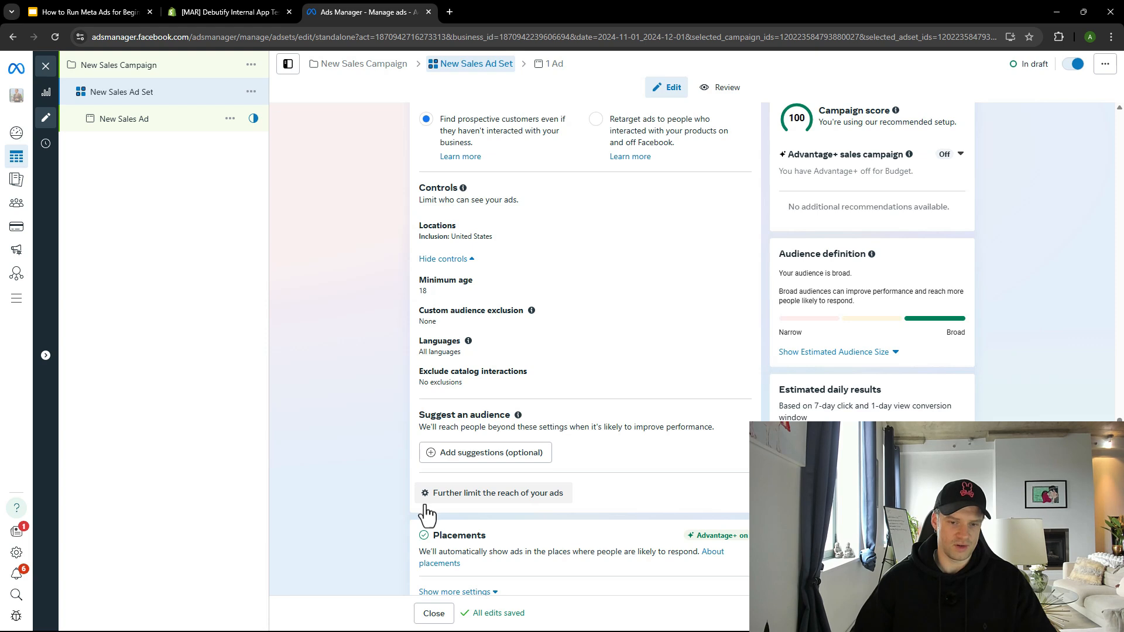
- Further limit the reach of the ads by switching the audience away from the recommended setup
{"action": "left_click", "coordinate": [467, 508]}
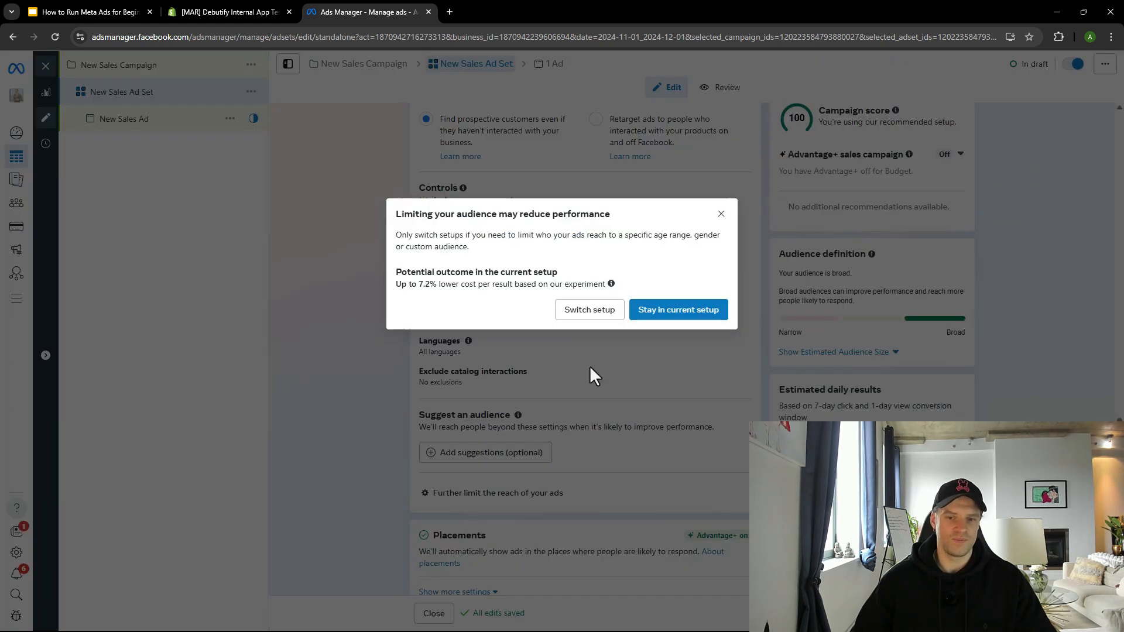
{"action": "left_click", "coordinate": [586, 315]}
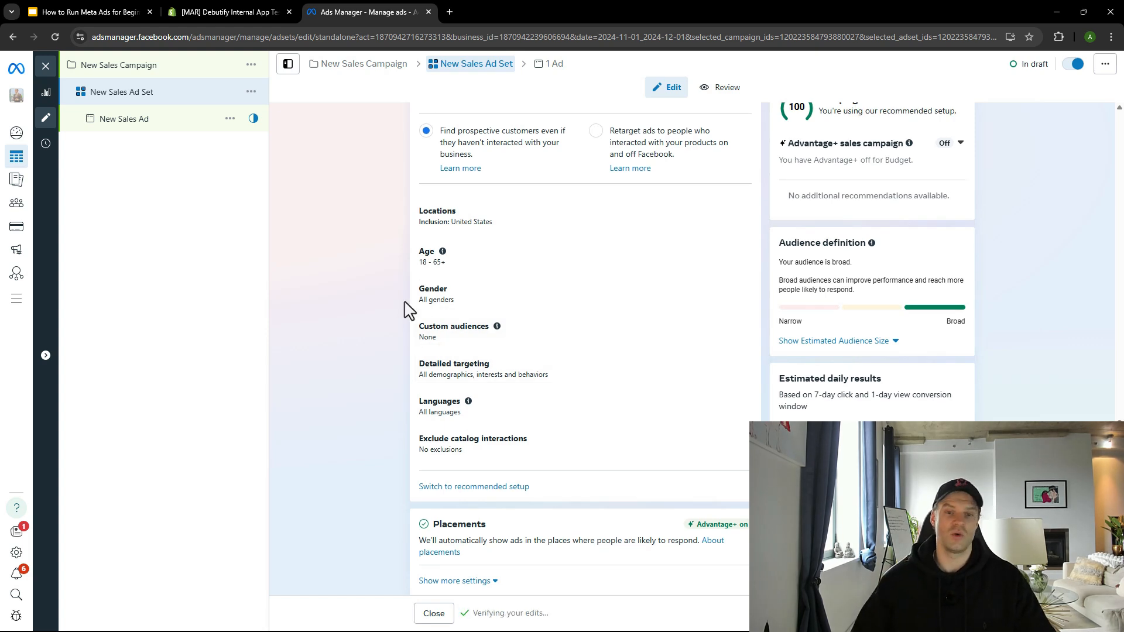
- Limit the audience's age range to 18 to 45 and turn off using it as a suggestion
{"action": "scroll", "coordinate": [515, 290], "scroll_direction": "up", "scroll_amount": 1}
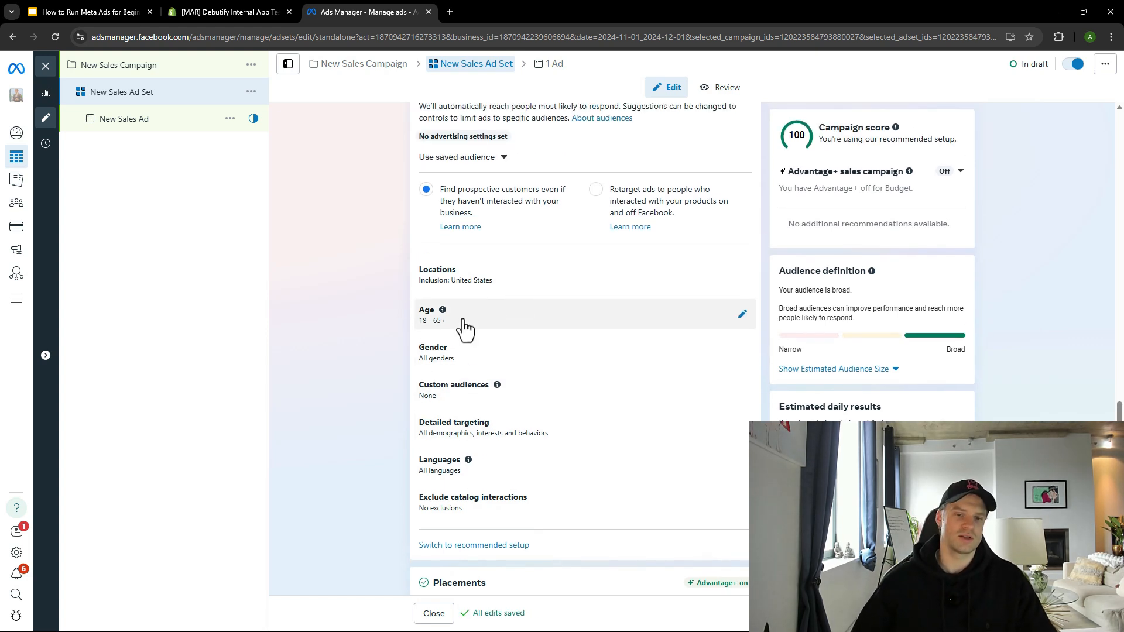
{"action": "left_click", "coordinate": [742, 316]}
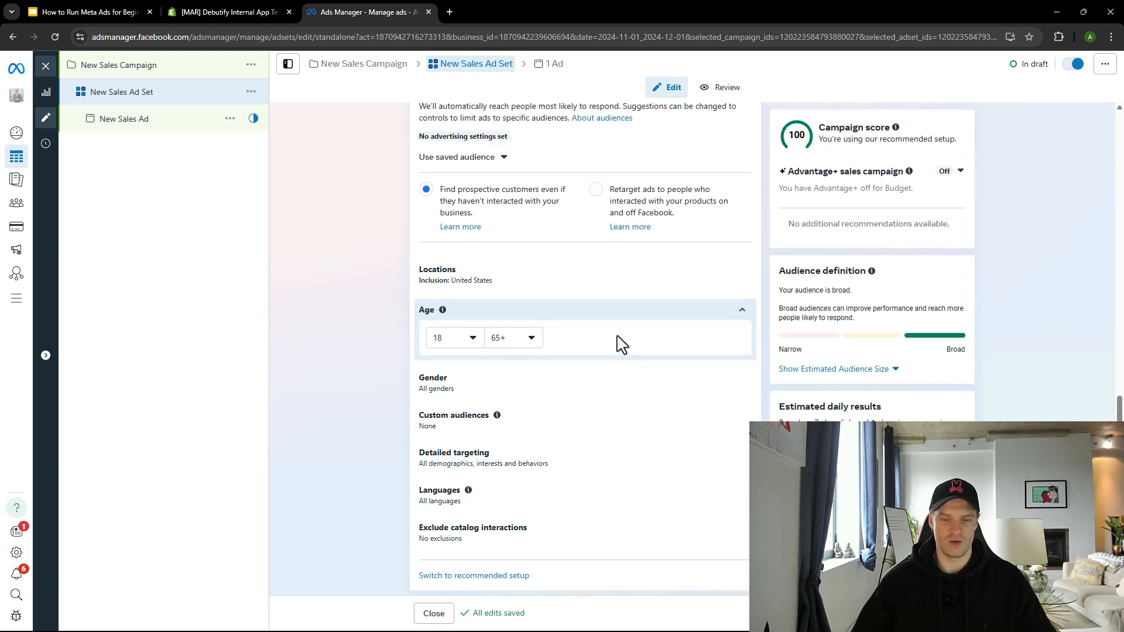
{"action": "left_click", "coordinate": [456, 344]}
{"action": "left_click", "coordinate": [456, 344]}
{"action": "left_click", "coordinate": [518, 344]}
{"action": "scroll", "coordinate": [521, 450], "scroll_direction": "up", "scroll_amount": 3}
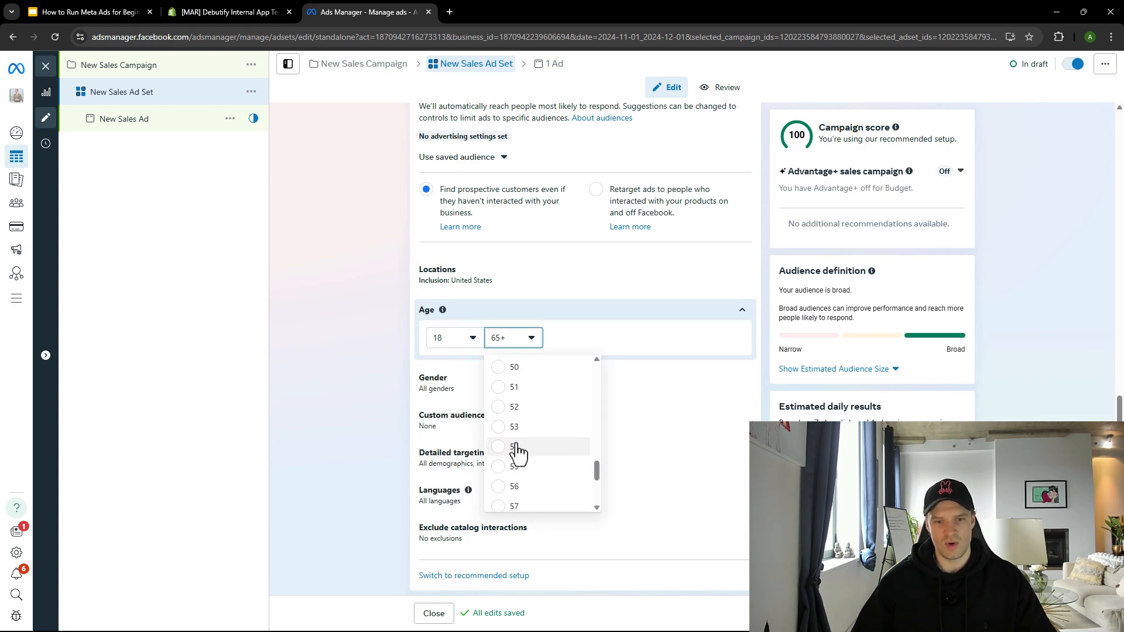
{"action": "scroll", "coordinate": [515, 458], "scroll_direction": "up", "scroll_amount": 2}
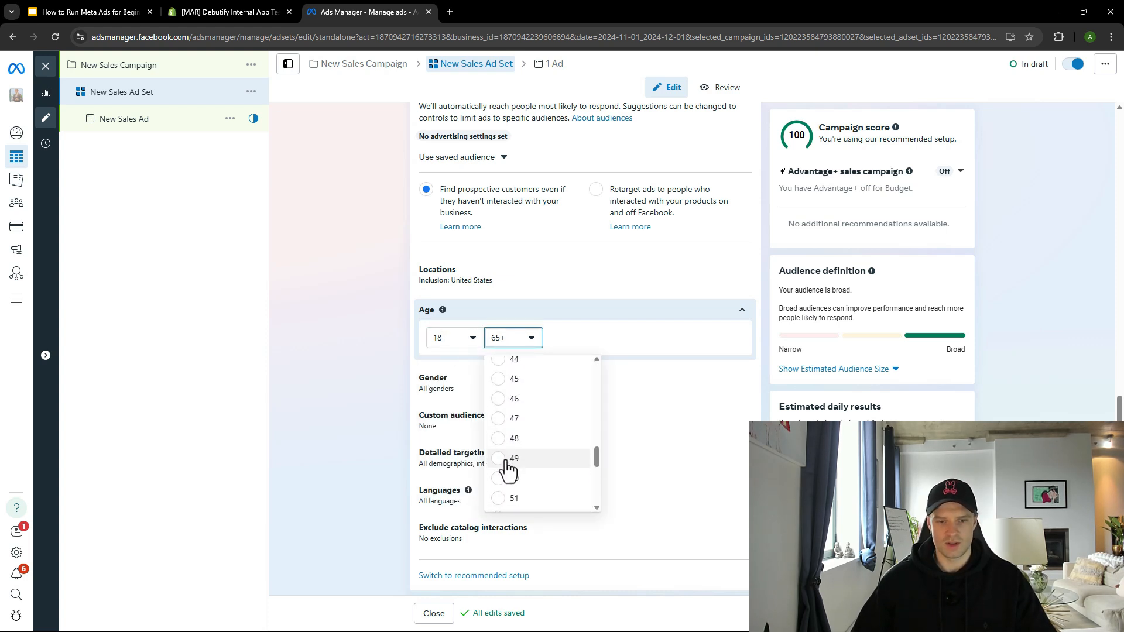
{"action": "left_click", "coordinate": [504, 391]}
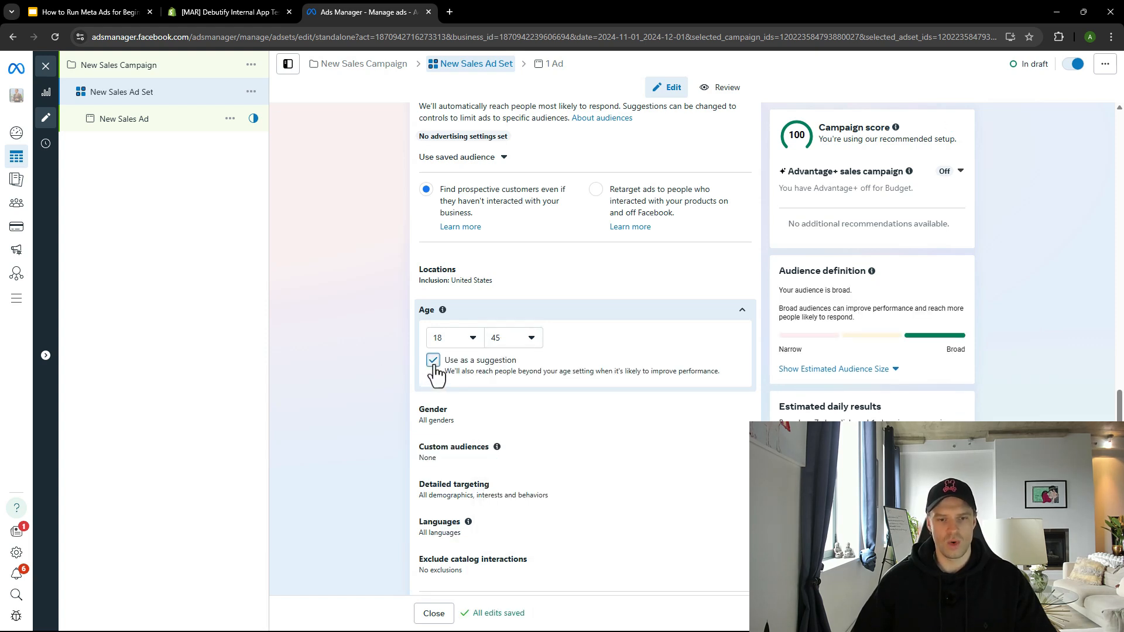
{"action": "left_click", "coordinate": [433, 360]}
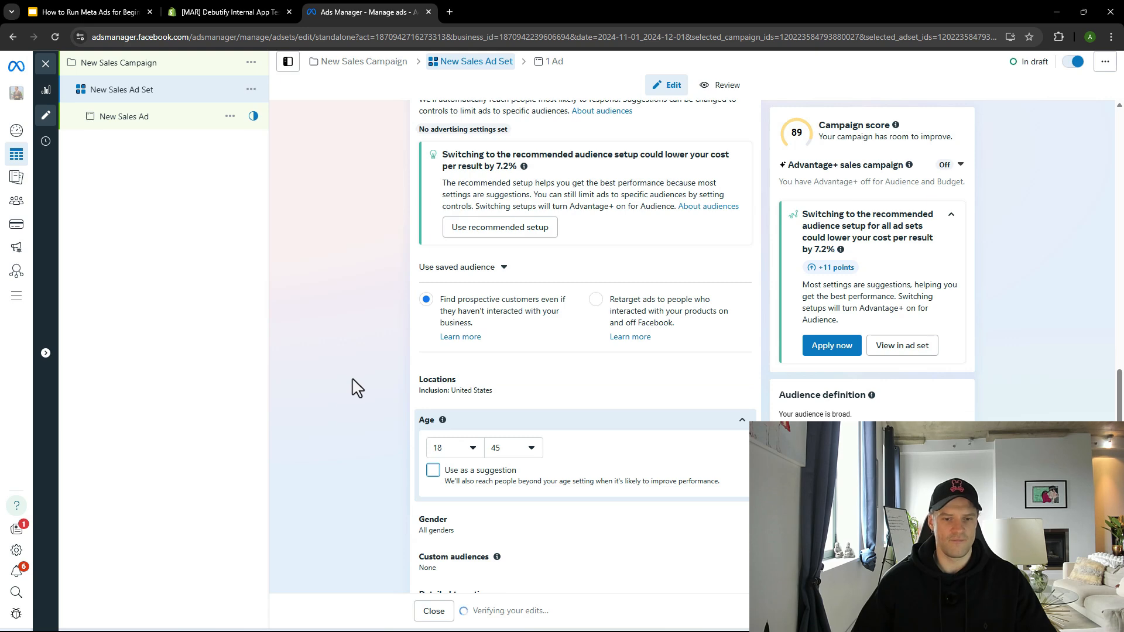
{"action": "scroll", "coordinate": [404, 402], "scroll_direction": "down", "scroll_amount": 2}
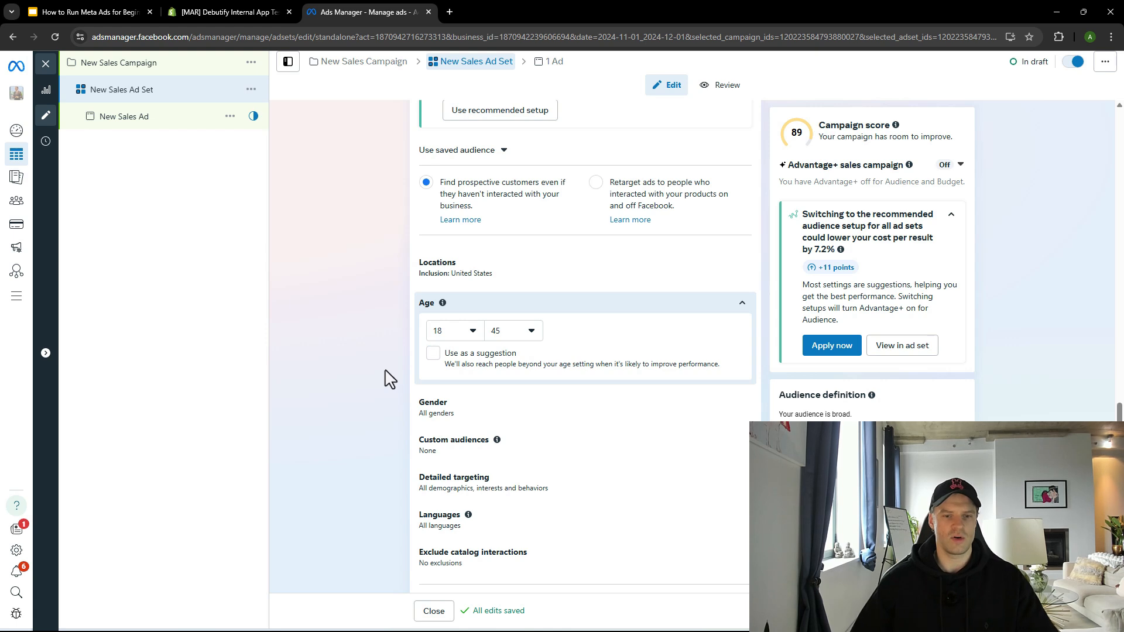
{"action": "left_click", "coordinate": [460, 335]}
{"action": "left_click", "coordinate": [334, 348]}
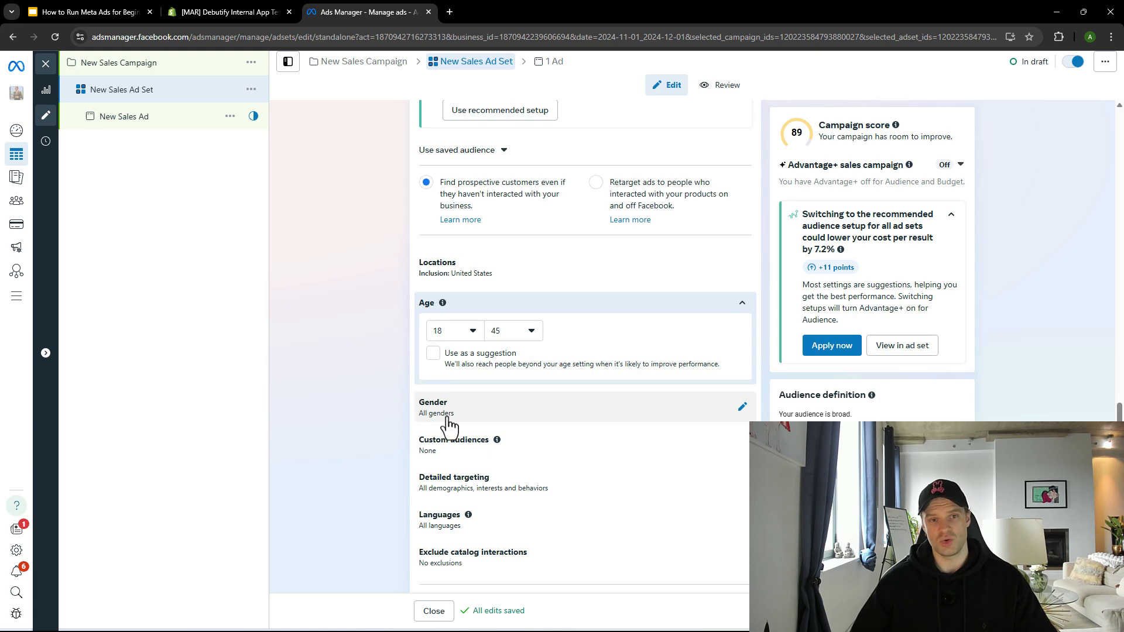
- Open ChatGPT in a new browser tab
{"action": "left_click", "coordinate": [449, 8]}
{"action": "type", "text": "chat"}
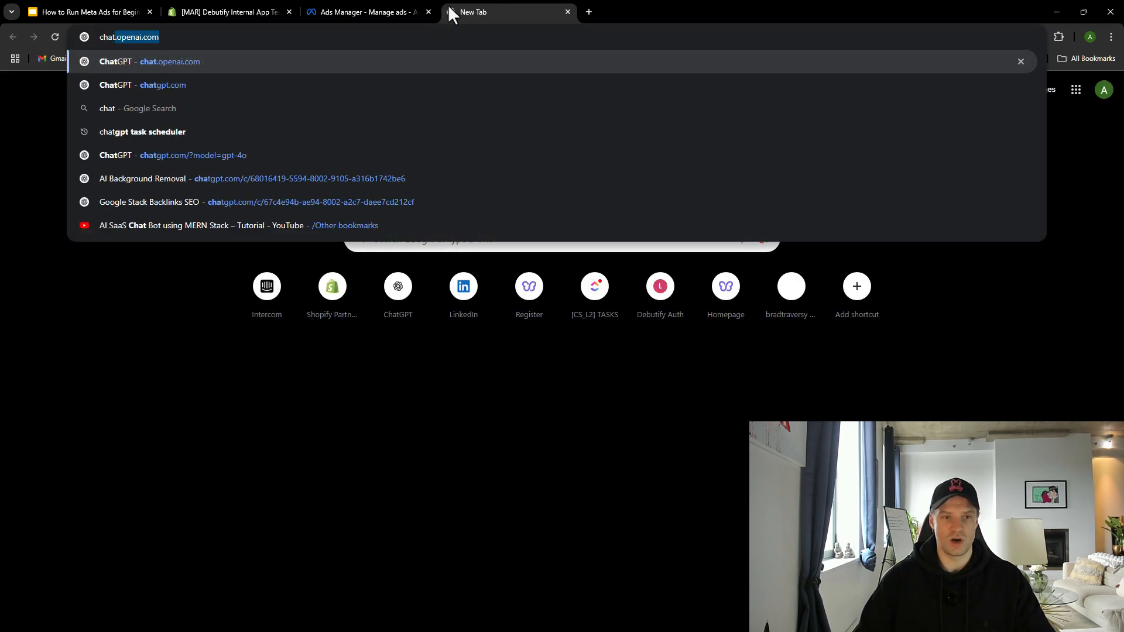
{"action": "key", "text": "Return"}
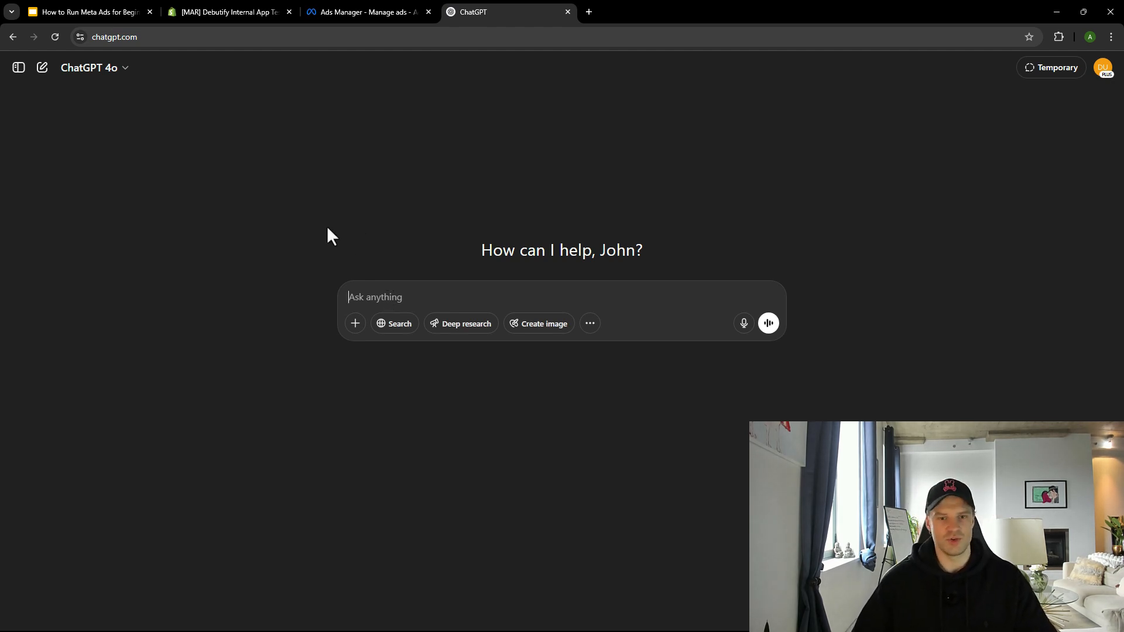
- Ask ChatGPT for an approximate age group for luxury-style men's hoodies in the $120 price range, cross-referenced with the available data and statistics
{"action": "type", "text": "i need an aprox age group for men's hoodies price range 120$ quit luxury style"}
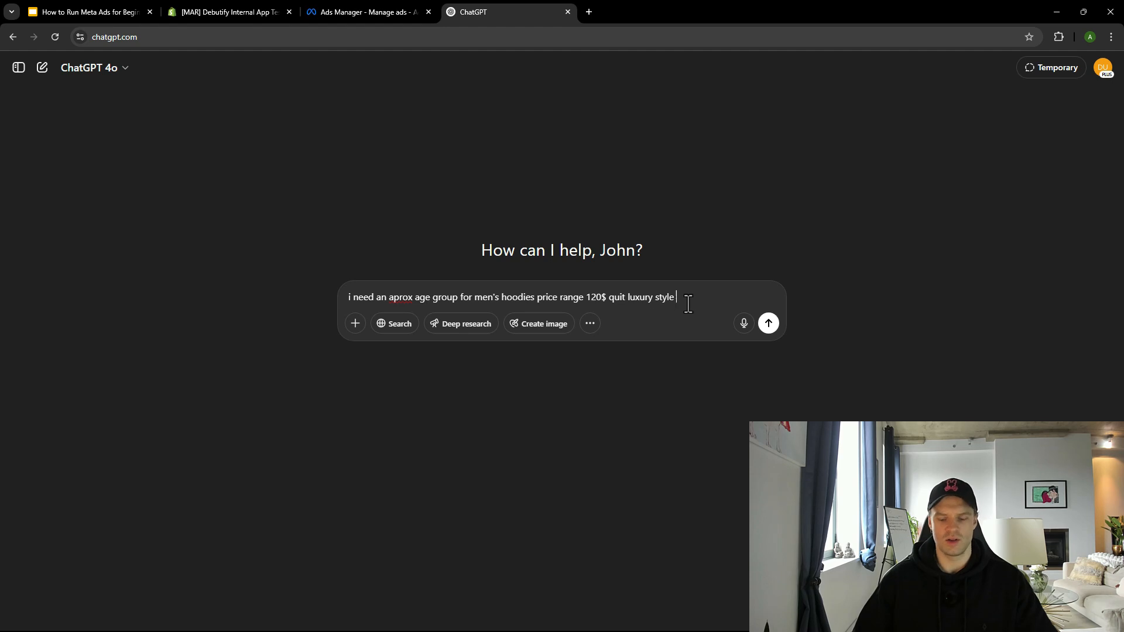
{"action": "key", "text": "BackSpace"}
{"action": "type", "text": ","}
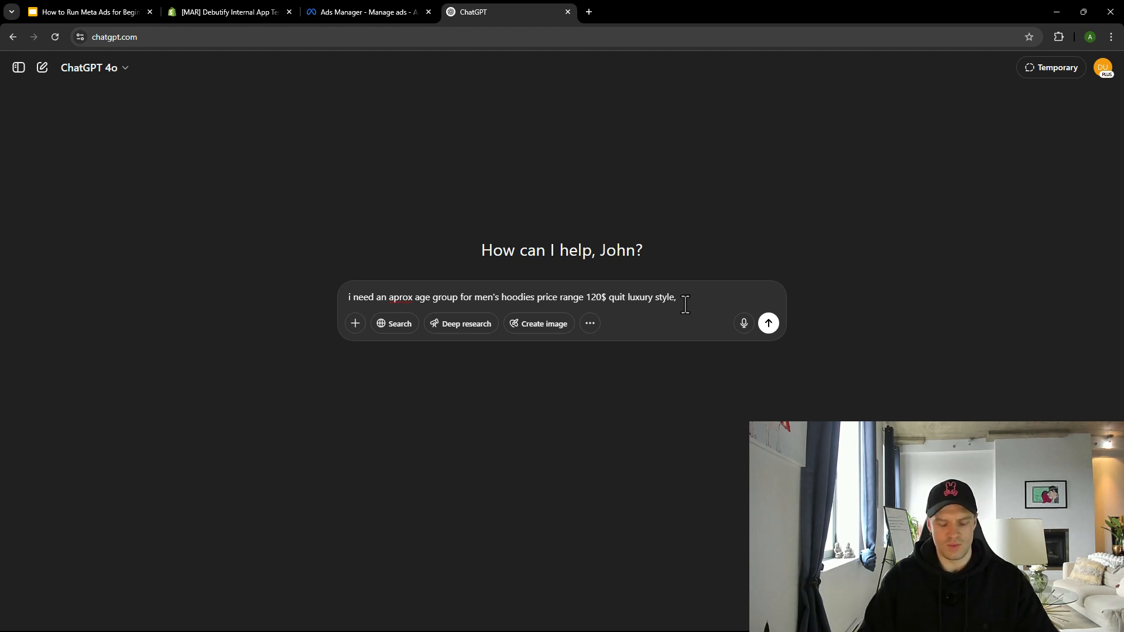
{"action": "type", "text": " make "}
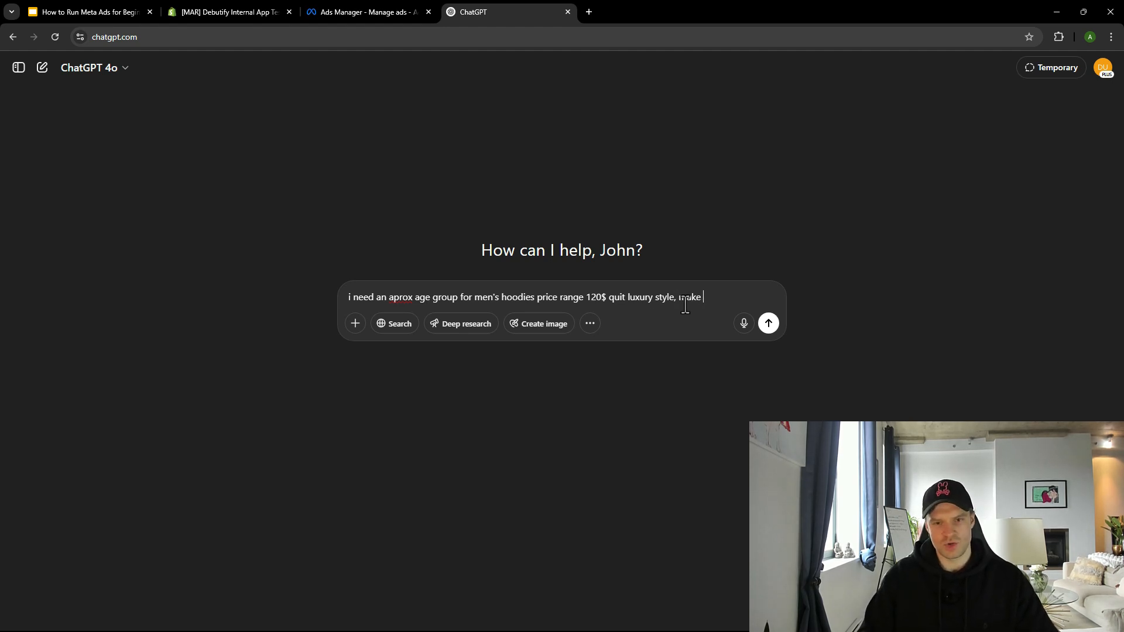
{"action": "type", "text": "sure to corss re"}
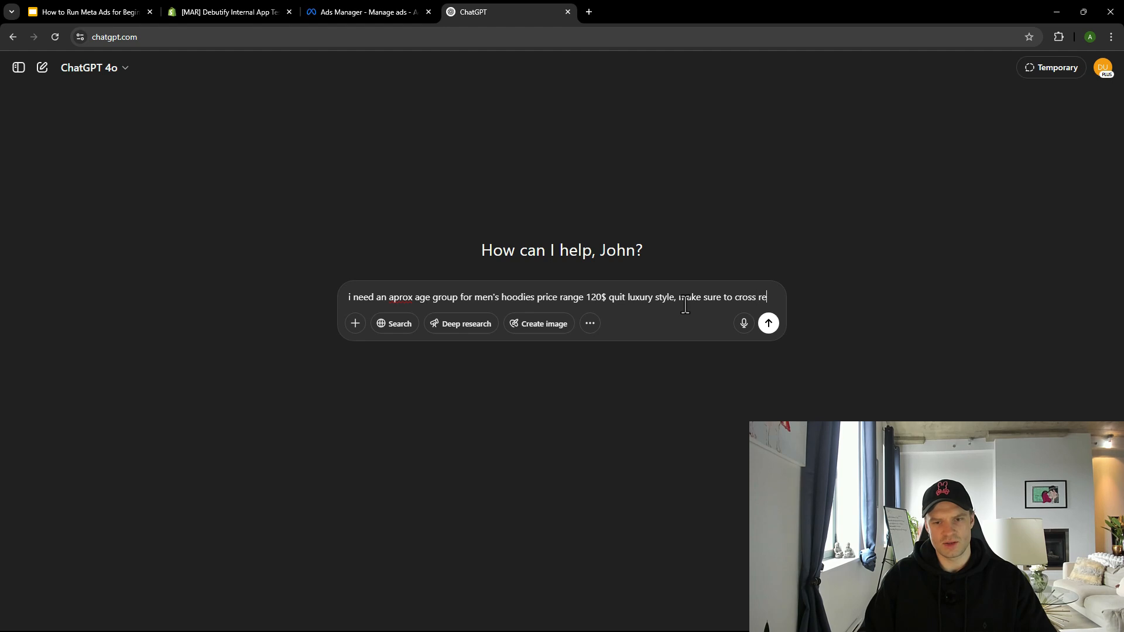
{"action": "type", "text": "f the "}
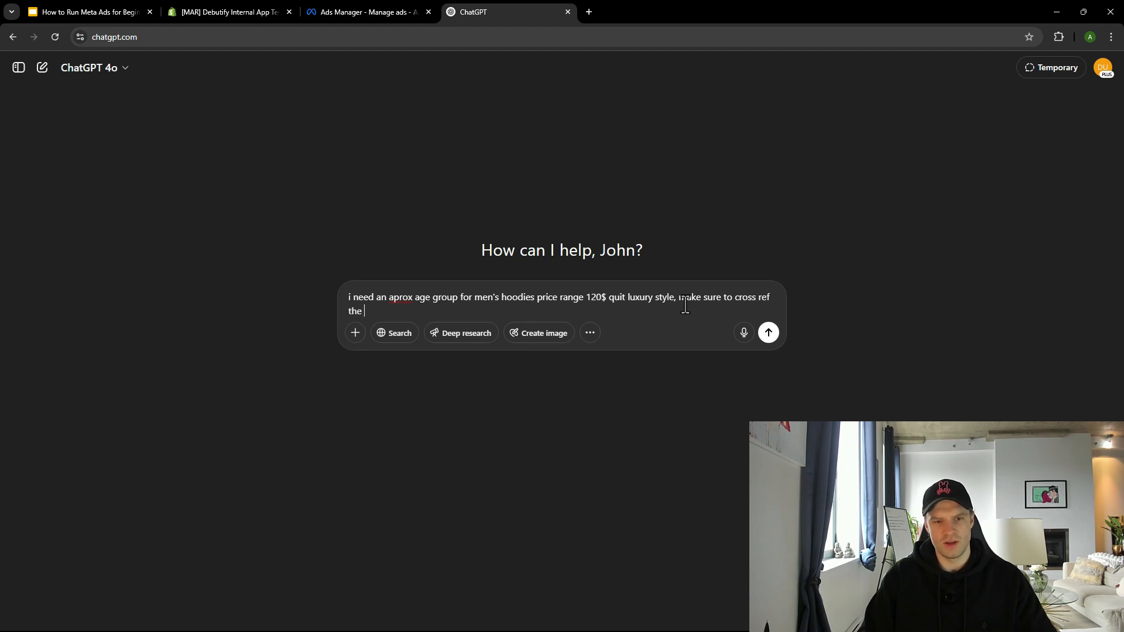
{"action": "type", "text": "available data"}
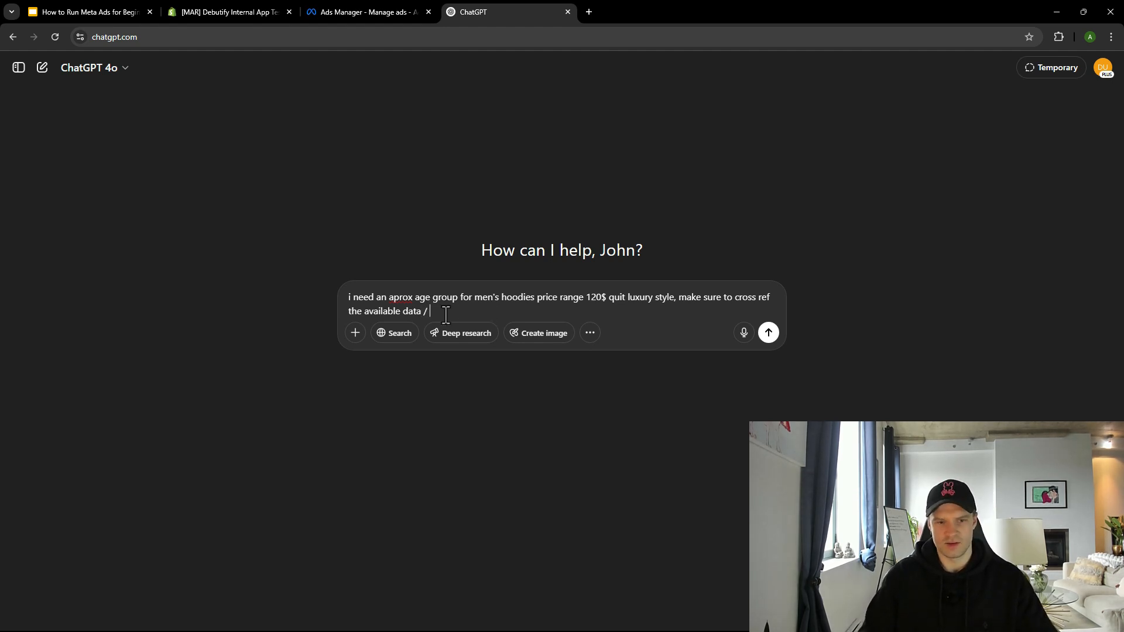
{"action": "type", "text": "/ statisist"}
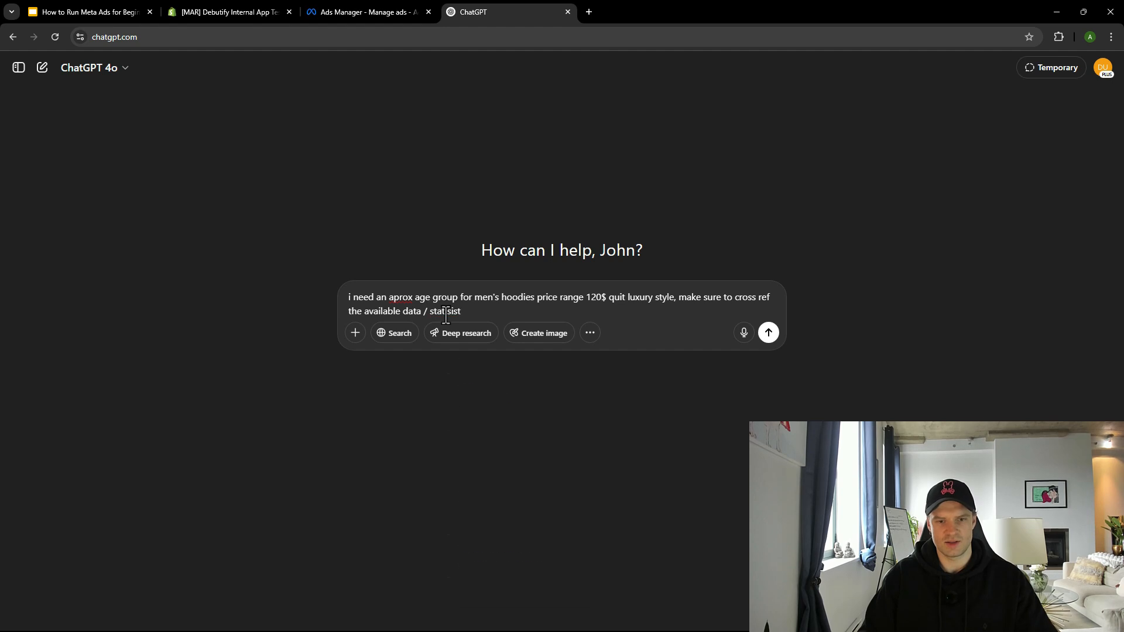
{"action": "right_click", "coordinate": [447, 311]}
{"action": "left_click", "coordinate": [477, 326]}
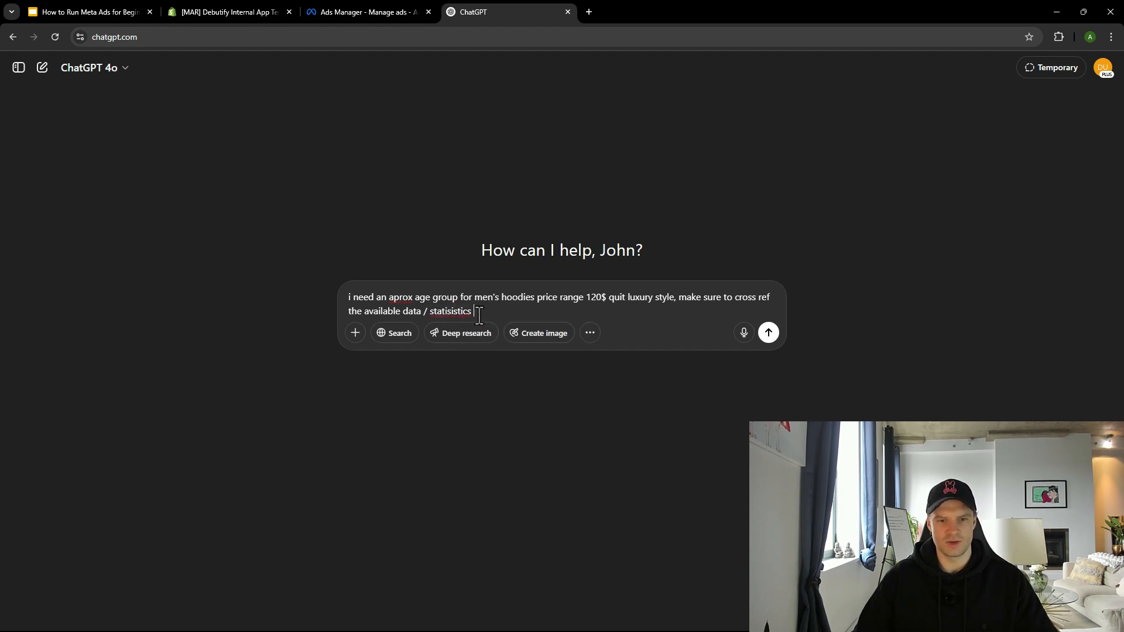
{"action": "left_click", "coordinate": [769, 333]}
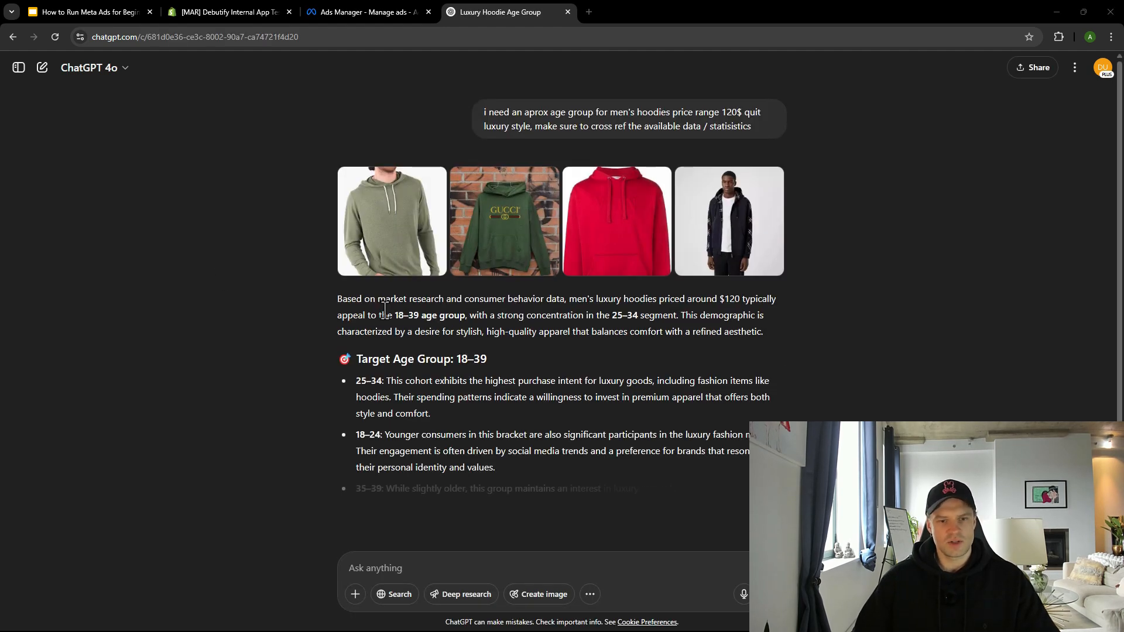
- Read ChatGPT's answer on the hoodies' target age group, including the age segments, consumer preferences and market insights
{"action": "left_click", "coordinate": [372, 12]}
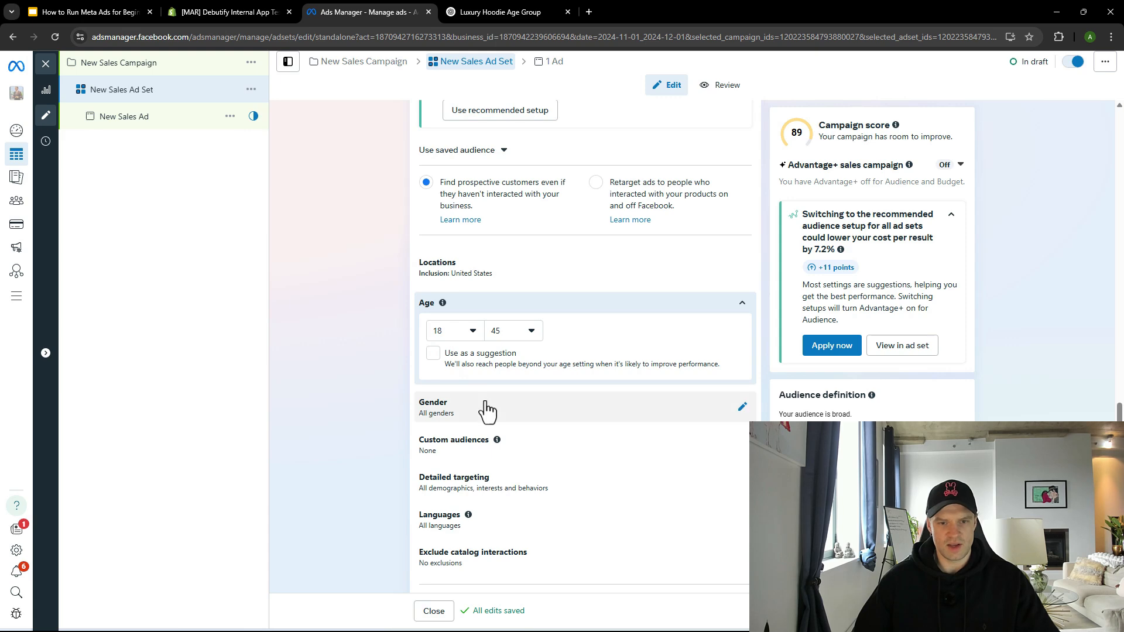
{"action": "left_click", "coordinate": [462, 12]}
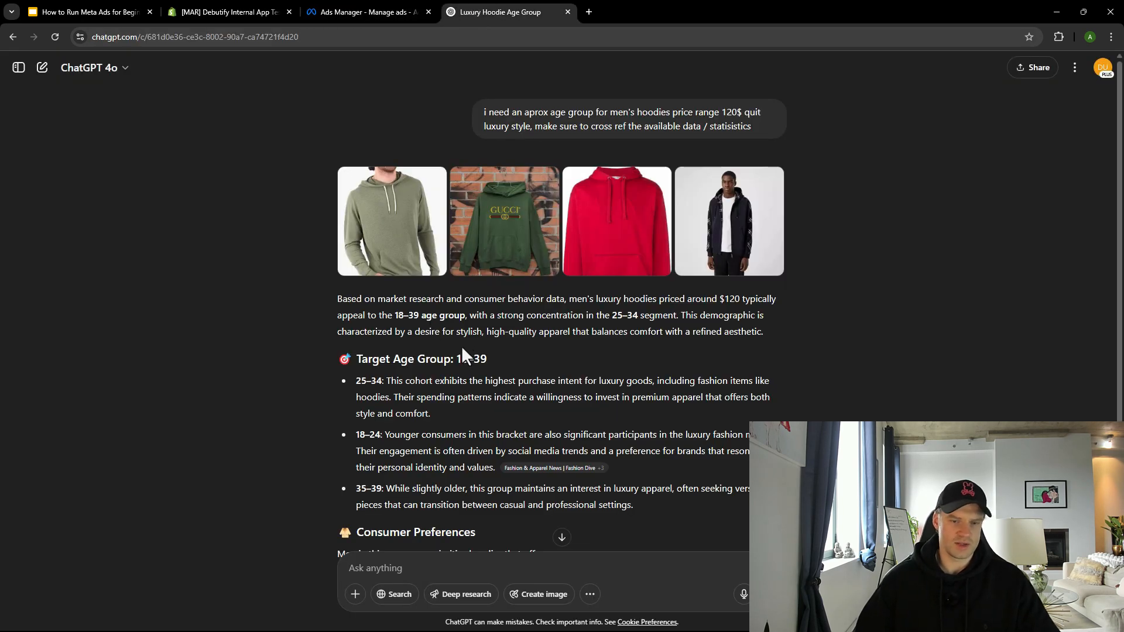
{"action": "left_click_drag", "start_coordinate": [394, 316], "coordinate": [465, 320]}
{"action": "left_click", "coordinate": [407, 337]}
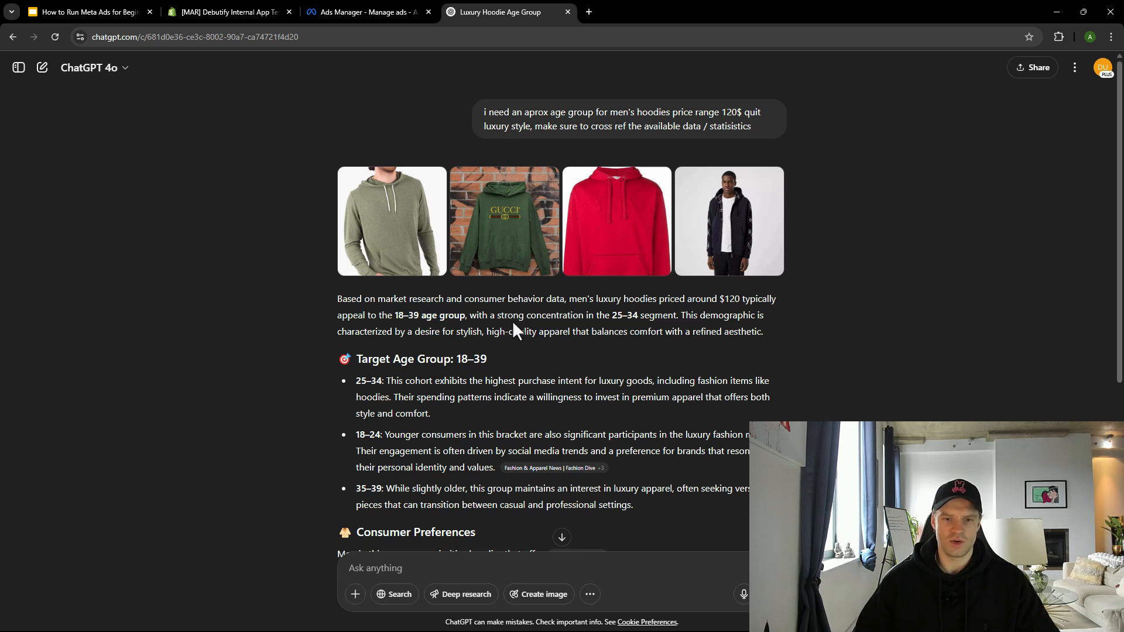
{"action": "left_click_drag", "start_coordinate": [614, 316], "coordinate": [470, 318]}
{"action": "left_click", "coordinate": [616, 316]}
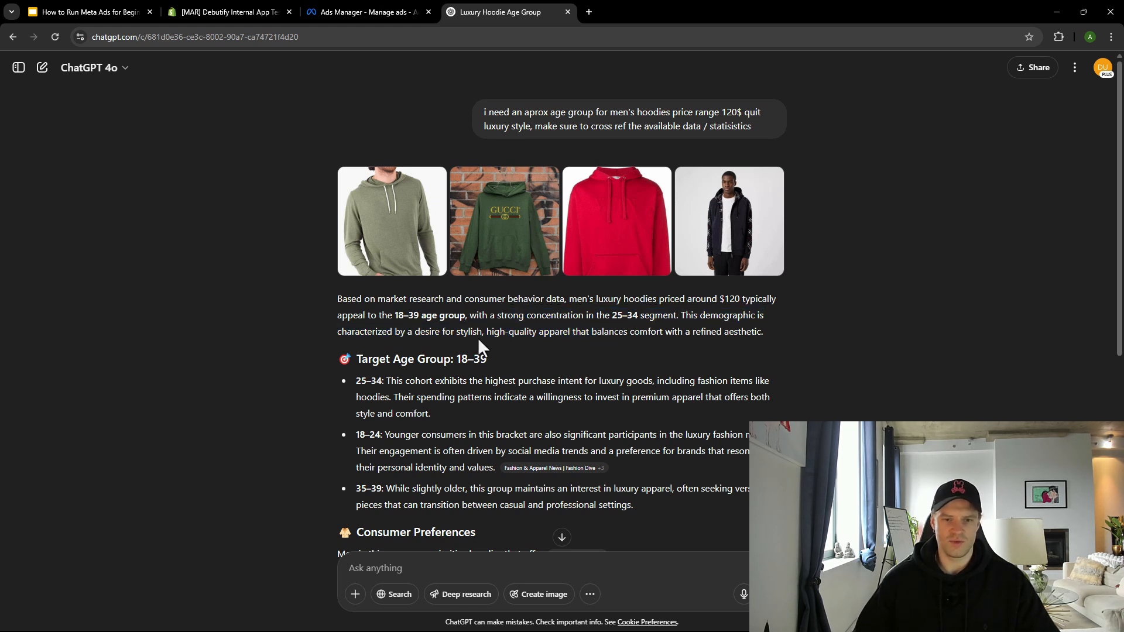
{"action": "scroll", "coordinate": [425, 396], "scroll_direction": "down", "scroll_amount": 2}
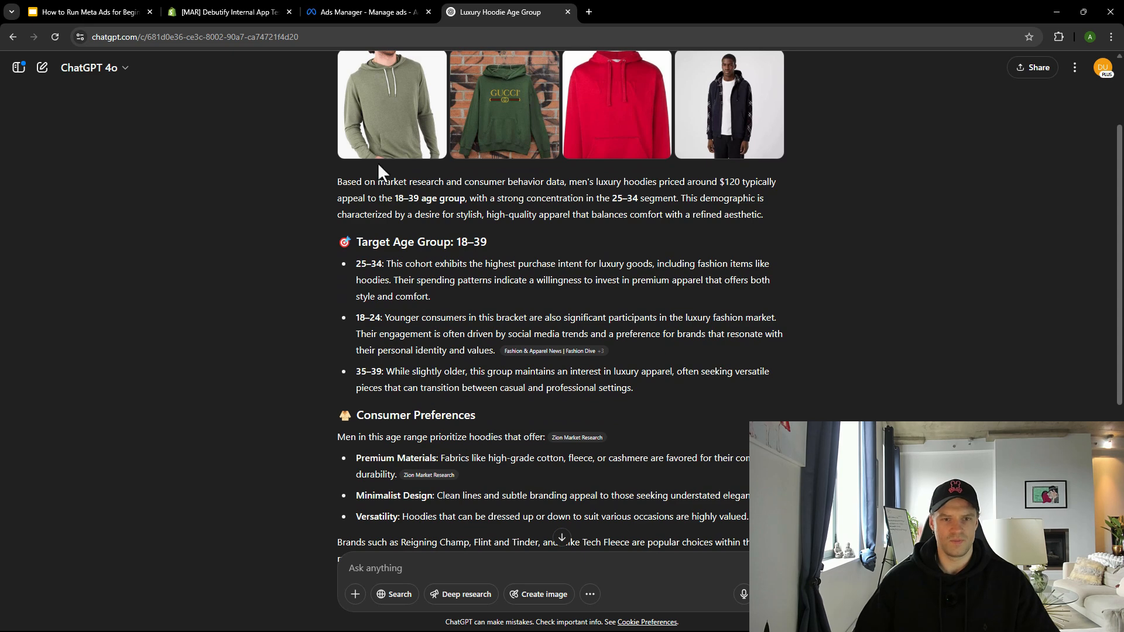
{"action": "scroll", "coordinate": [429, 372], "scroll_direction": "down", "scroll_amount": 1}
{"action": "scroll", "coordinate": [429, 372], "scroll_direction": "down", "scroll_amount": 3}
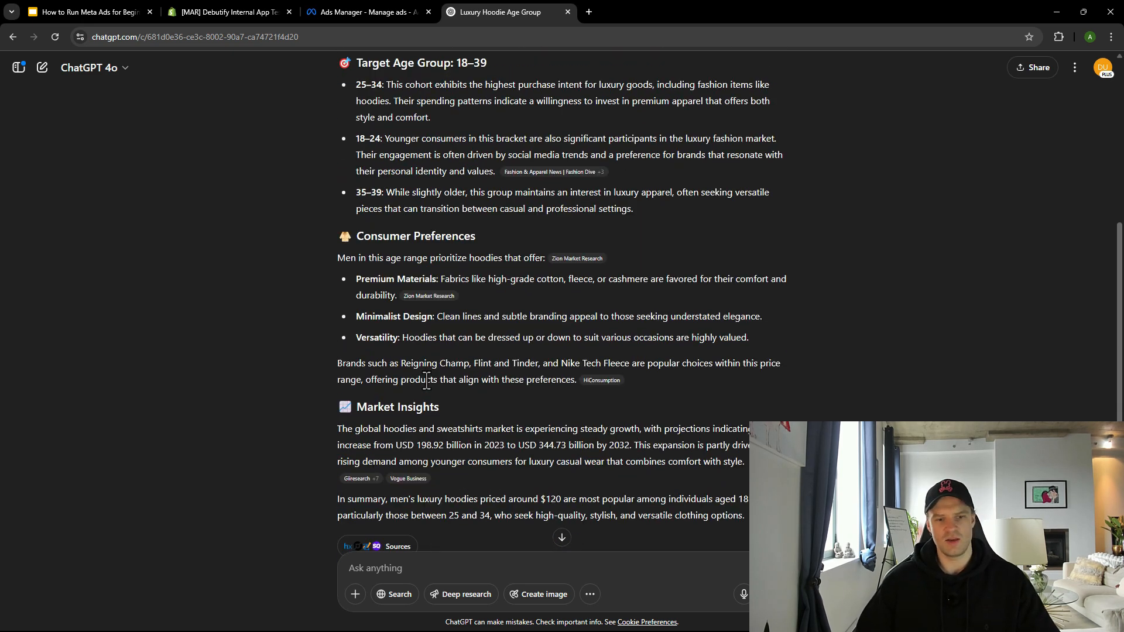
{"action": "scroll", "coordinate": [413, 390], "scroll_direction": "up", "scroll_amount": 2}
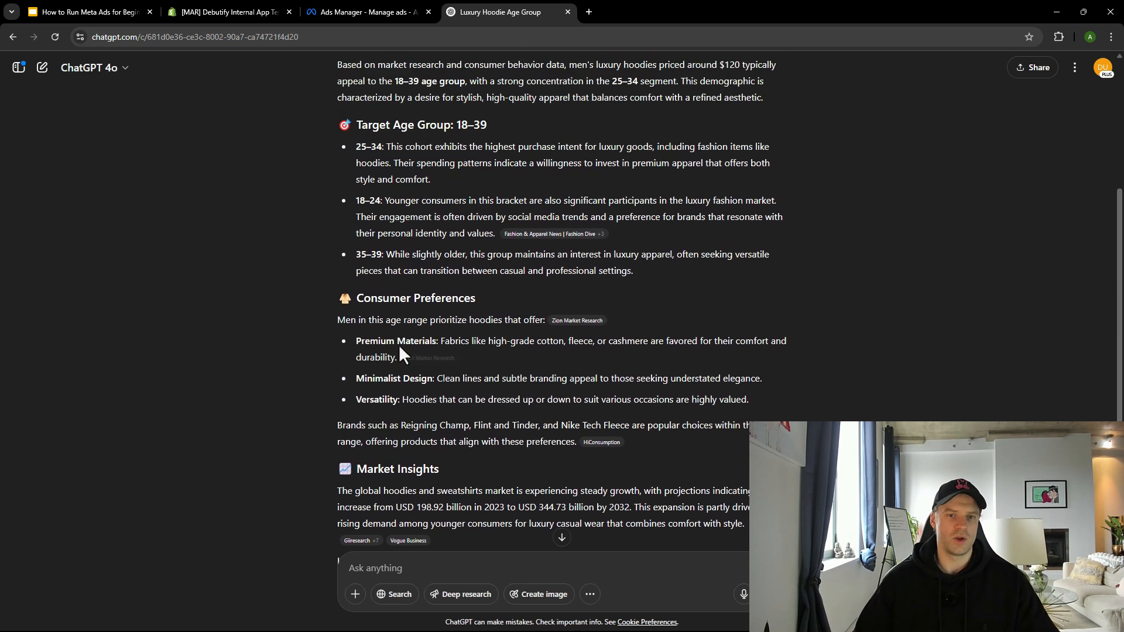
- Switch back to Ads Manager and set the ad set audience's maximum age to 40
{"action": "left_click", "coordinate": [374, 10]}
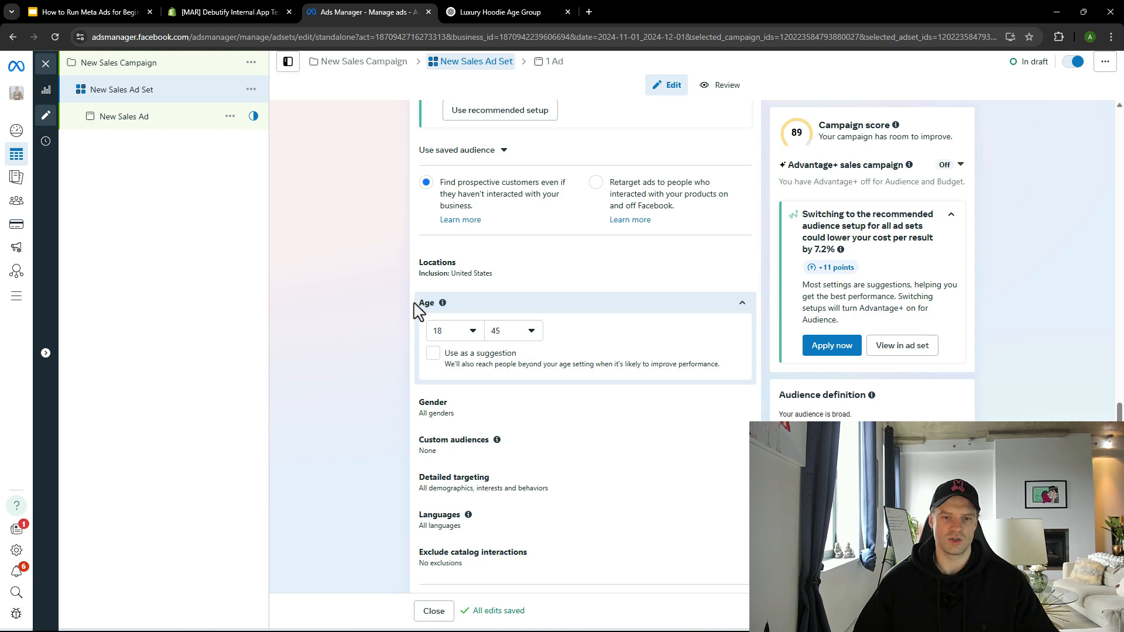
{"action": "left_click", "coordinate": [531, 338]}
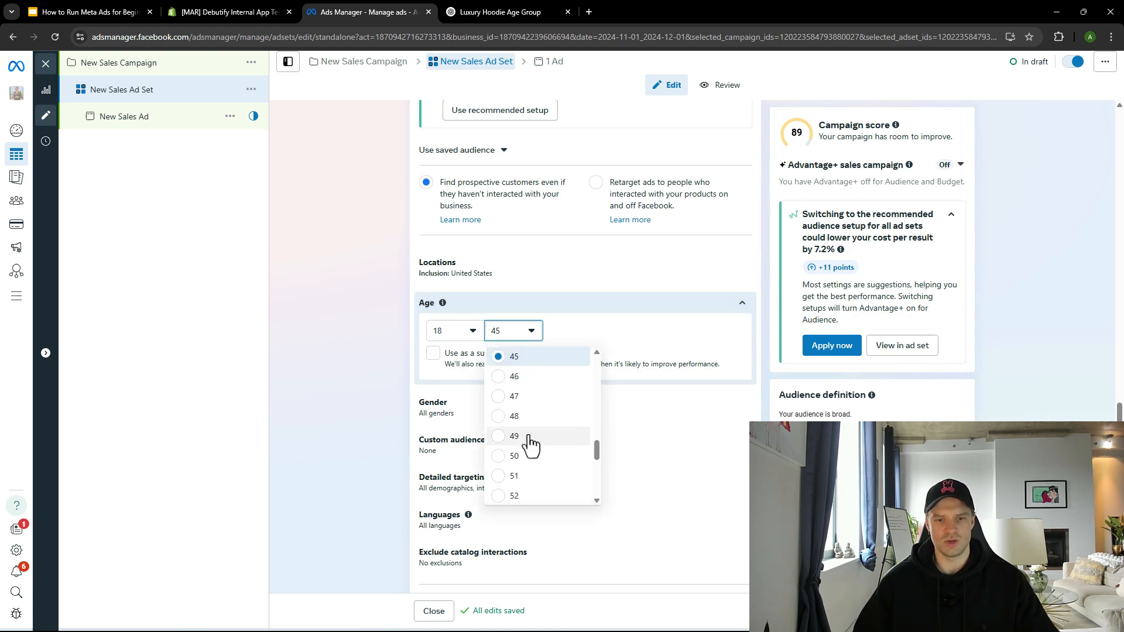
{"action": "scroll", "coordinate": [536, 450], "scroll_direction": "up", "scroll_amount": 1}
{"action": "scroll", "coordinate": [537, 450], "scroll_direction": "up", "scroll_amount": 3}
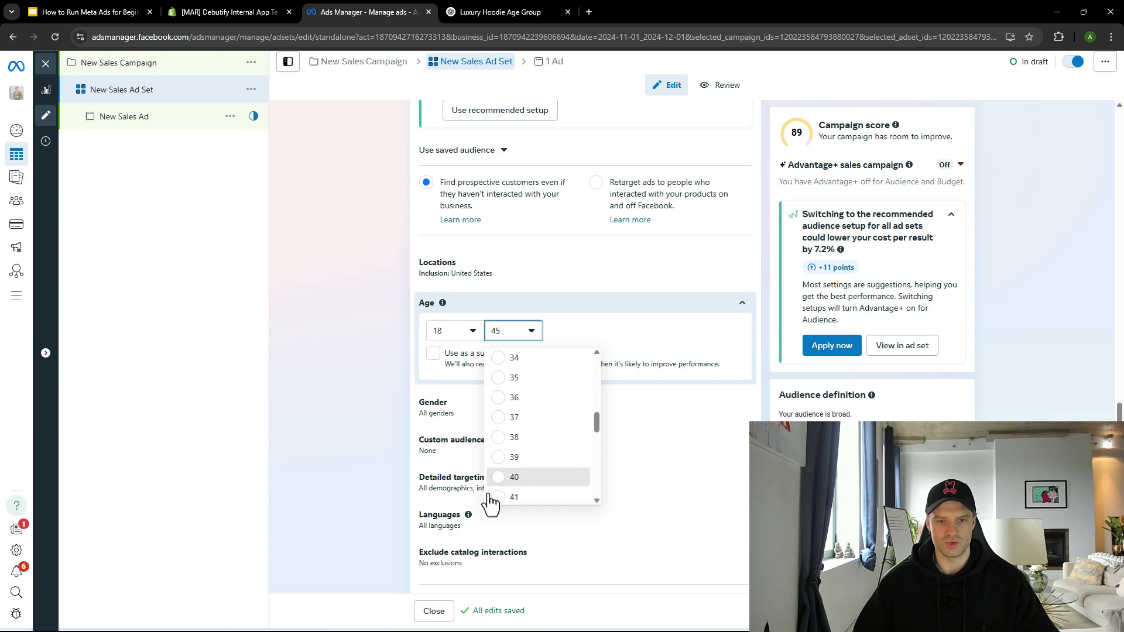
{"action": "left_click", "coordinate": [508, 480]}
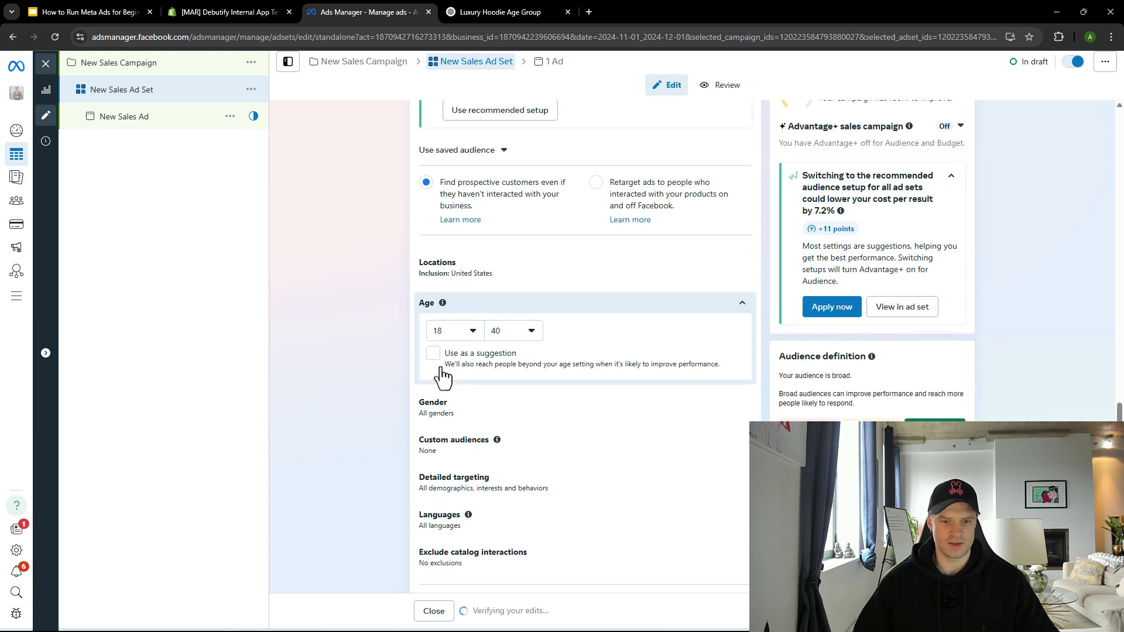
- Add the interest Hoodie (apparel) to the ad set's detailed targeting
{"action": "scroll", "coordinate": [437, 375], "scroll_direction": "down", "scroll_amount": 2}
{"action": "scroll", "coordinate": [479, 365], "scroll_direction": "down", "scroll_amount": 1}
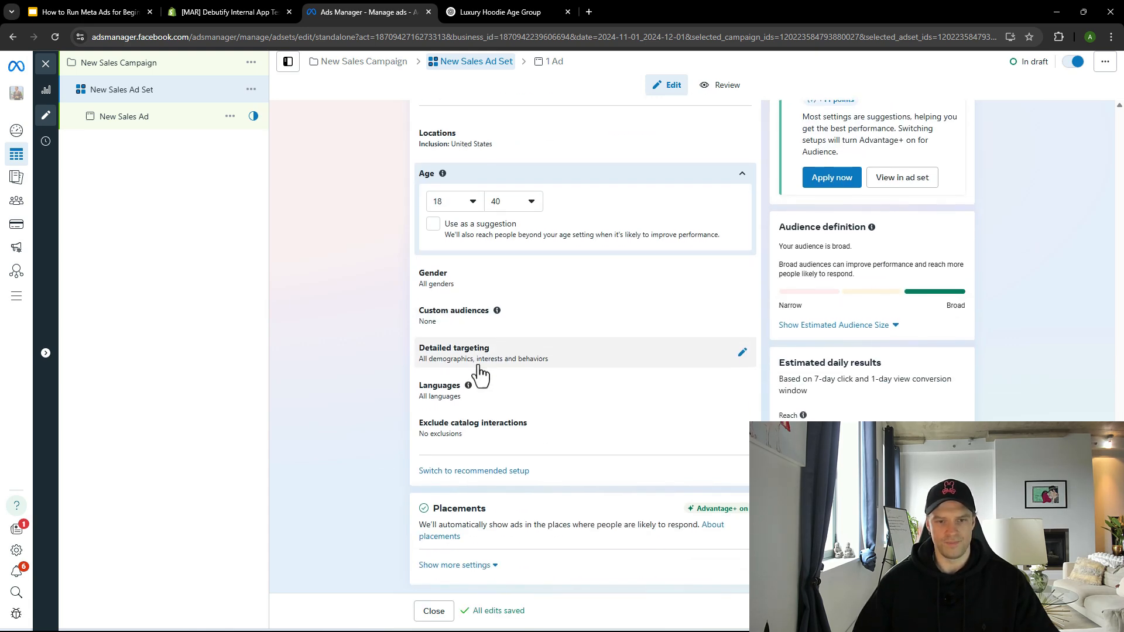
{"action": "left_click", "coordinate": [742, 349]}
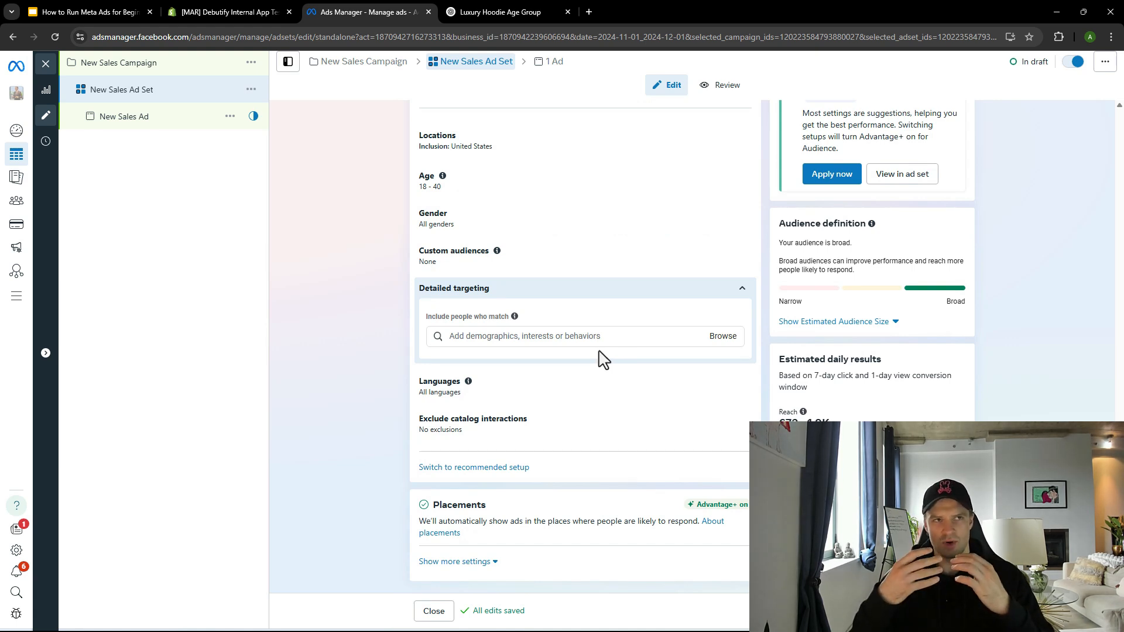
{"action": "left_click", "coordinate": [581, 335]}
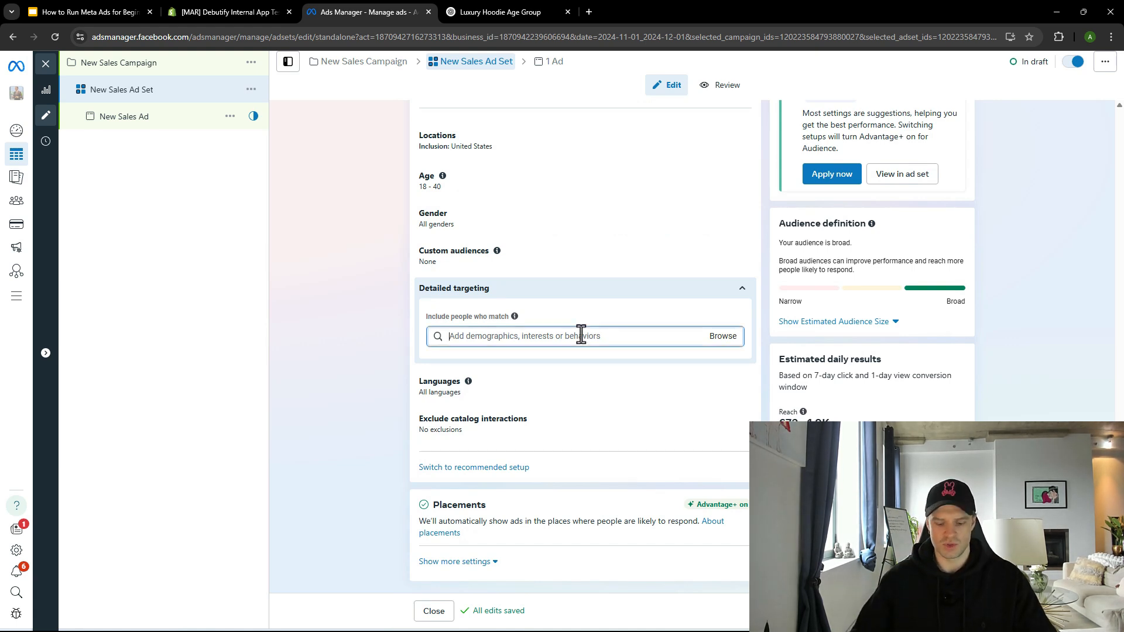
{"action": "type", "text": "re"}
{"action": "key", "text": "BackSpace"}
{"action": "key", "text": "BackSpace"}
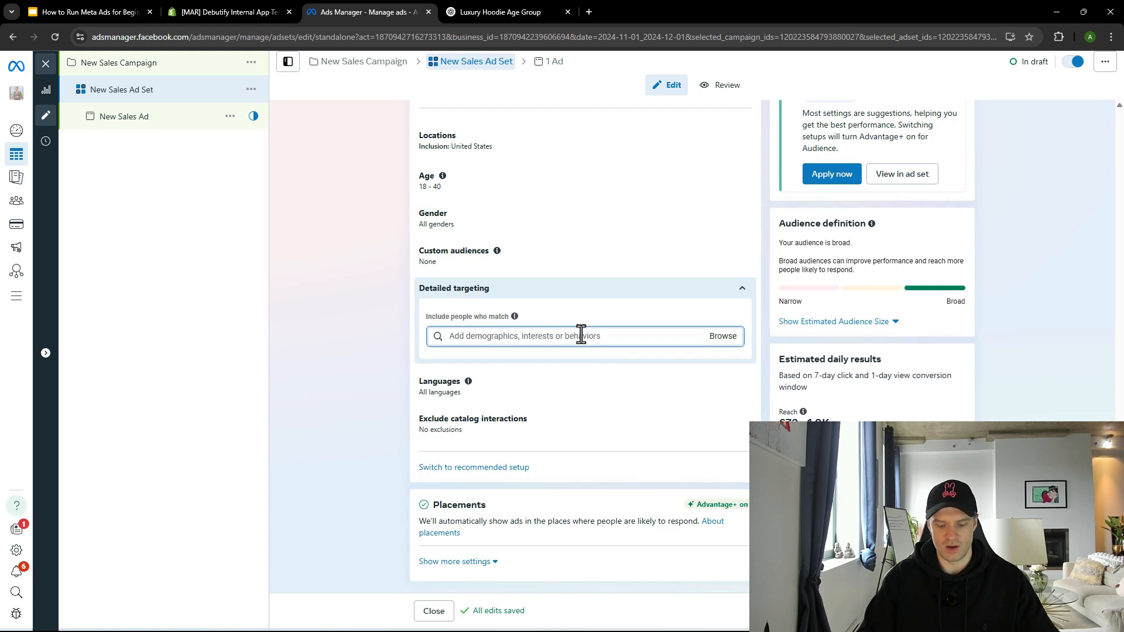
{"action": "type", "text": "hoodie"}
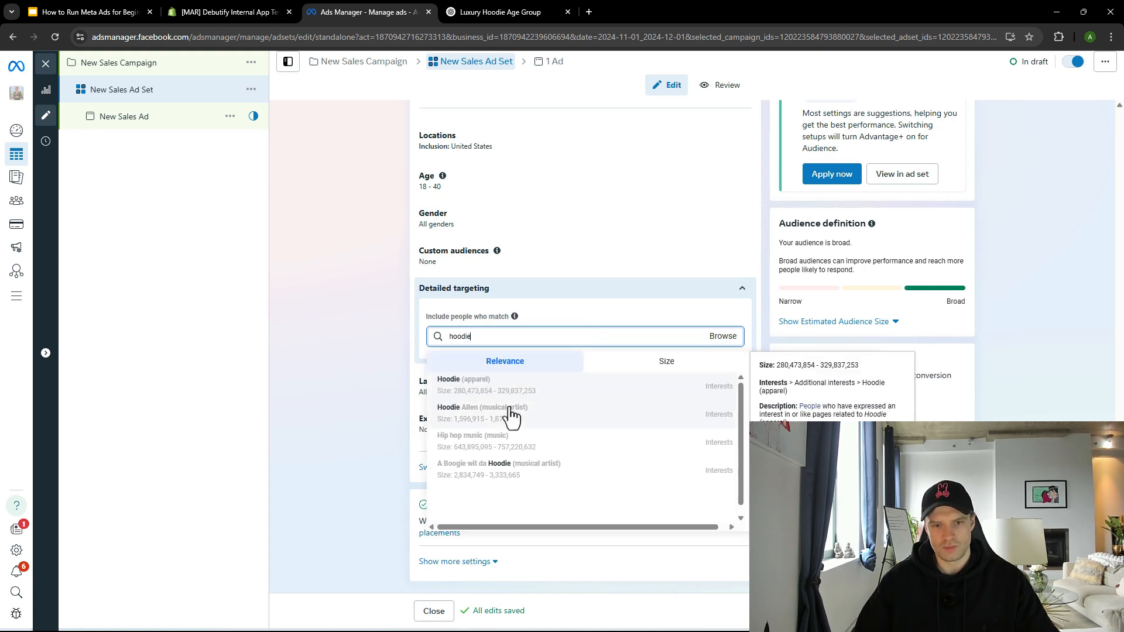
{"action": "left_click", "coordinate": [487, 393]}
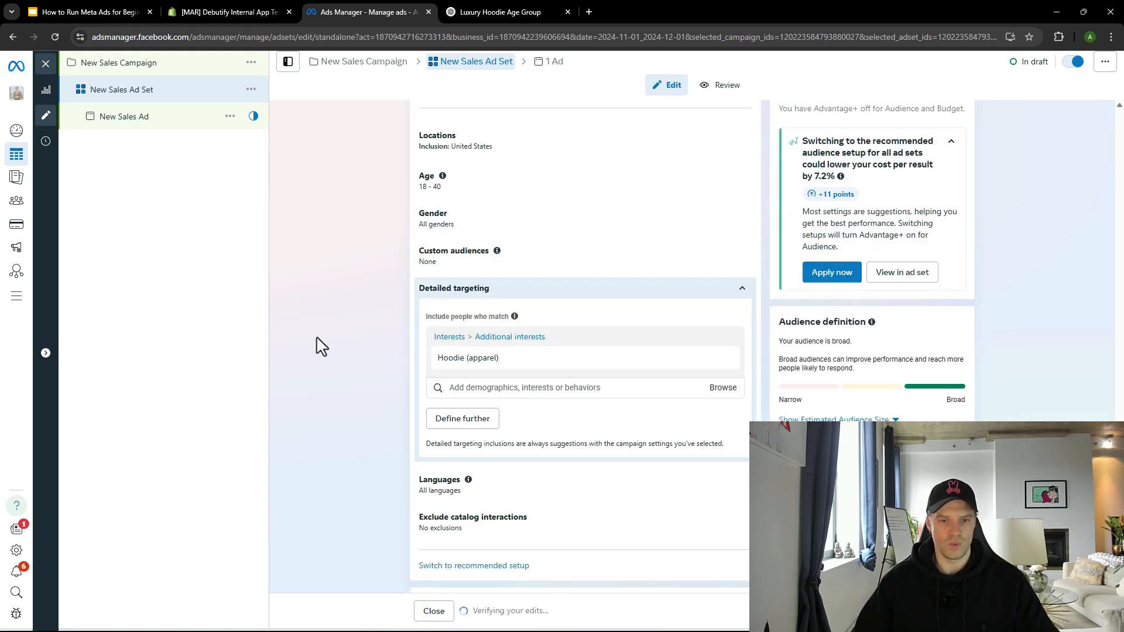
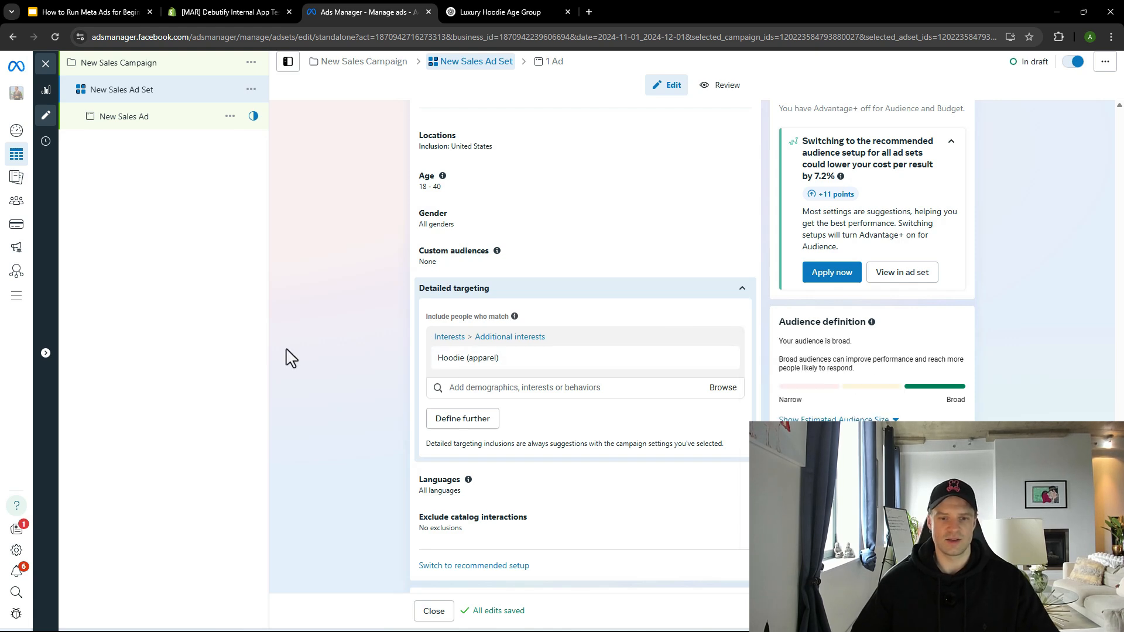
- Set the audience's gender to Men and turn off using it as a suggestion
{"action": "left_click", "coordinate": [741, 276]}
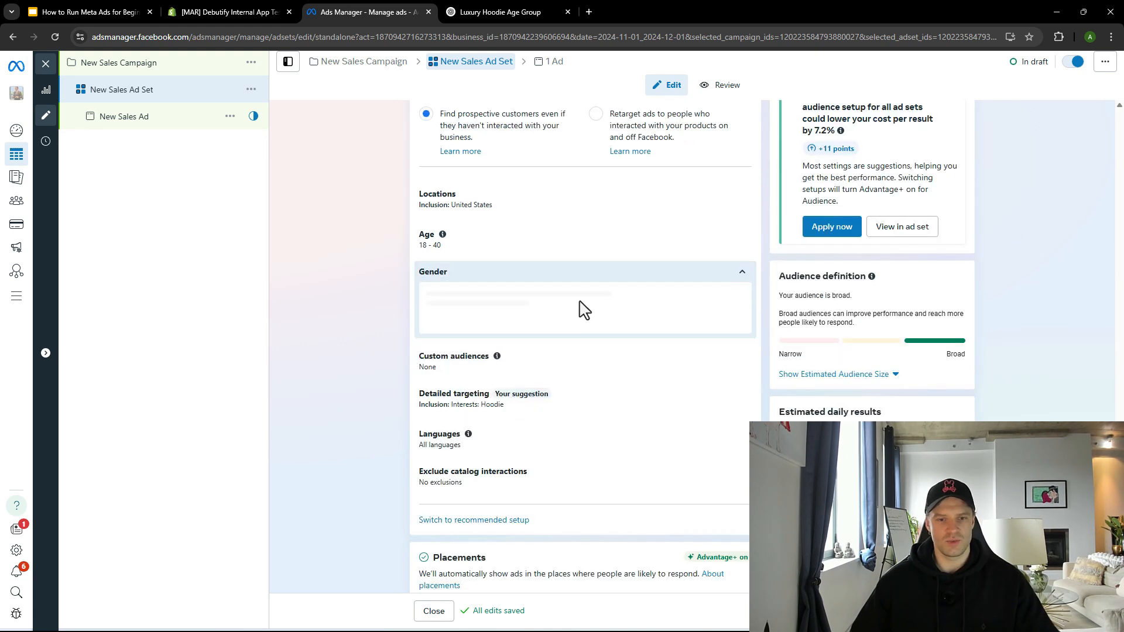
{"action": "left_click", "coordinate": [488, 301]}
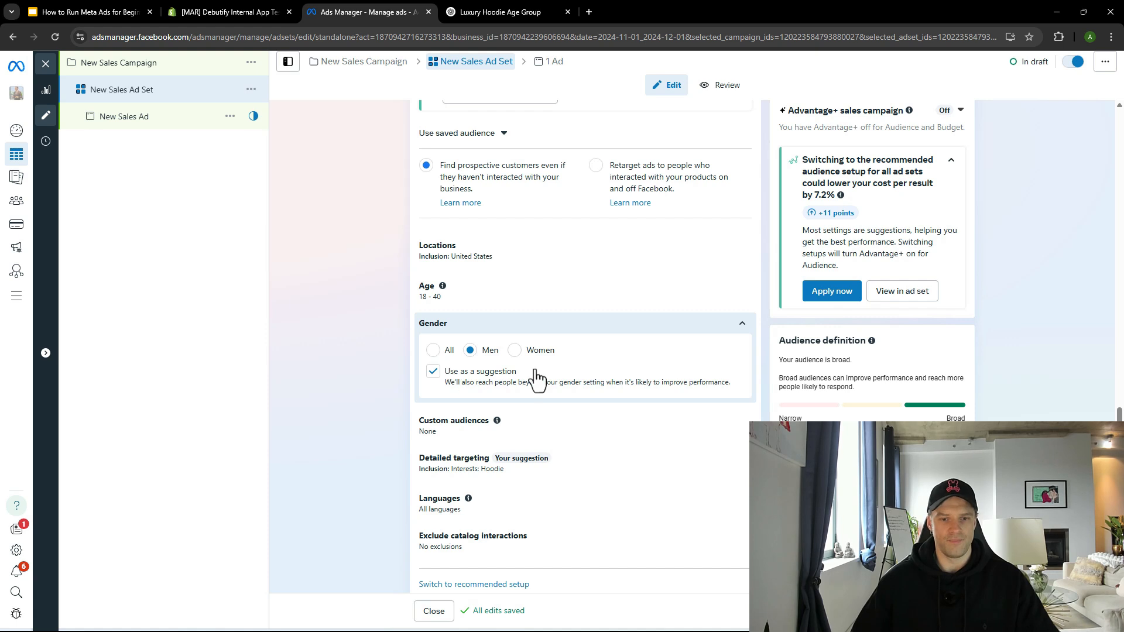
{"action": "left_click", "coordinate": [438, 375]}
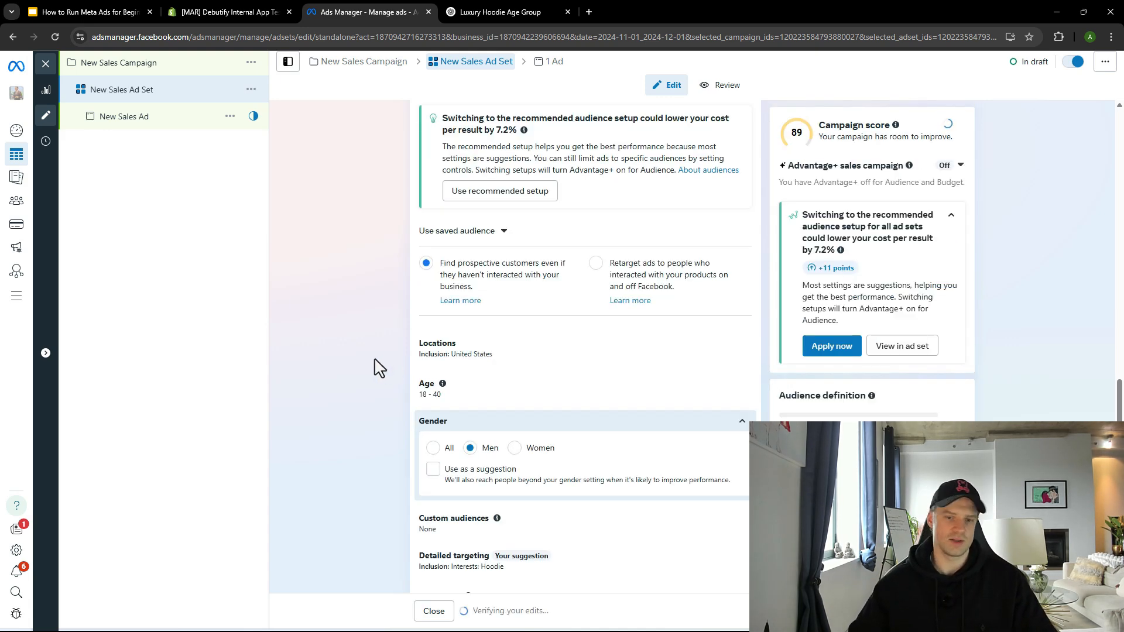
{"action": "scroll", "coordinate": [404, 390], "scroll_direction": "down", "scroll_amount": 3}
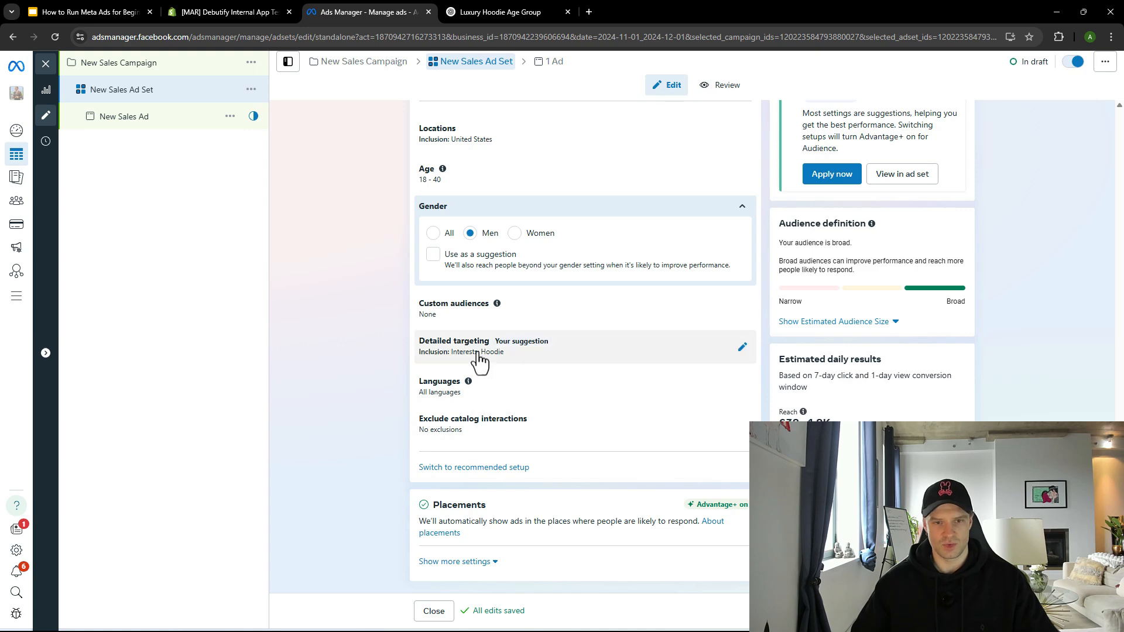
- Limit the ad set audience's languages to English (All)
{"action": "scroll", "coordinate": [466, 359], "scroll_direction": "up", "scroll_amount": 5}
{"action": "scroll", "coordinate": [467, 355], "scroll_direction": "down", "scroll_amount": 5}
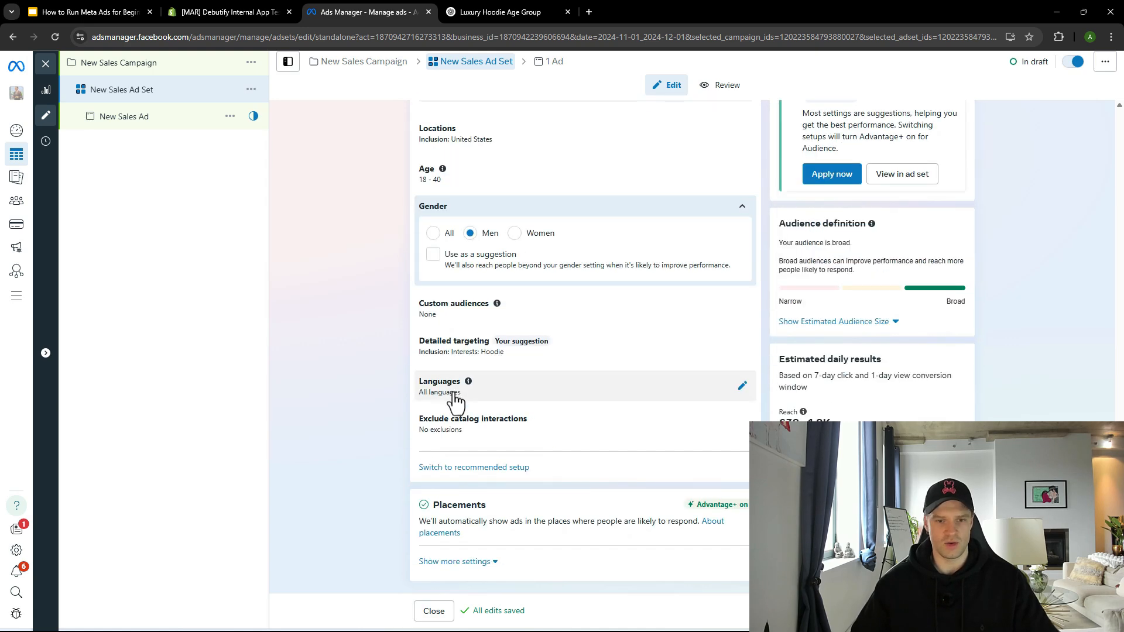
{"action": "left_click", "coordinate": [741, 389]}
{"action": "left_click", "coordinate": [530, 378]}
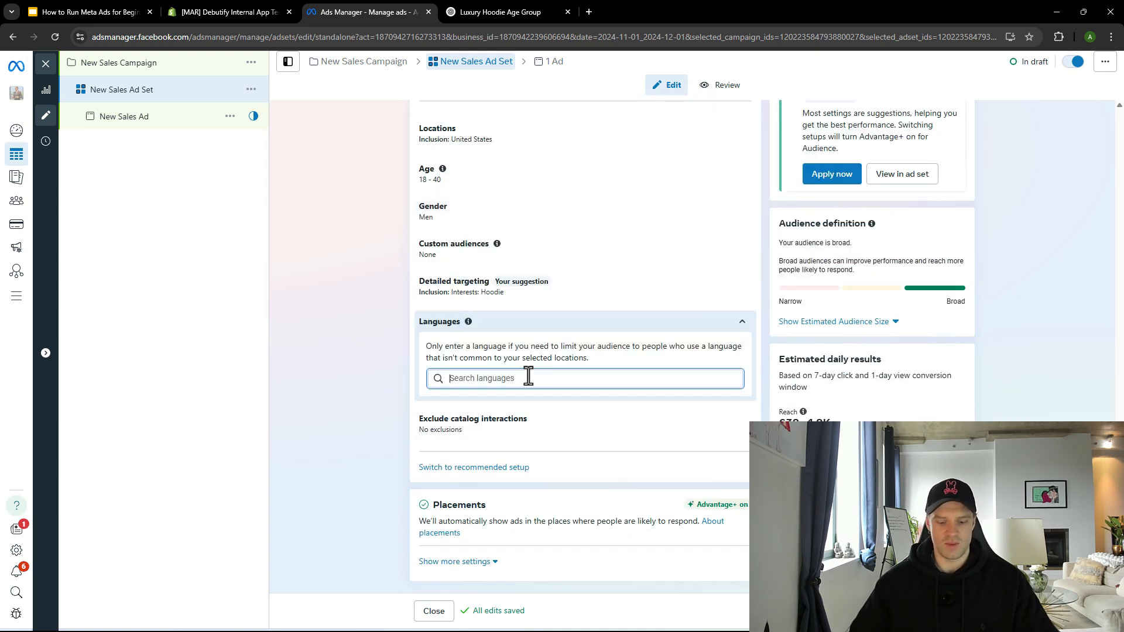
{"action": "type", "text": "engli"}
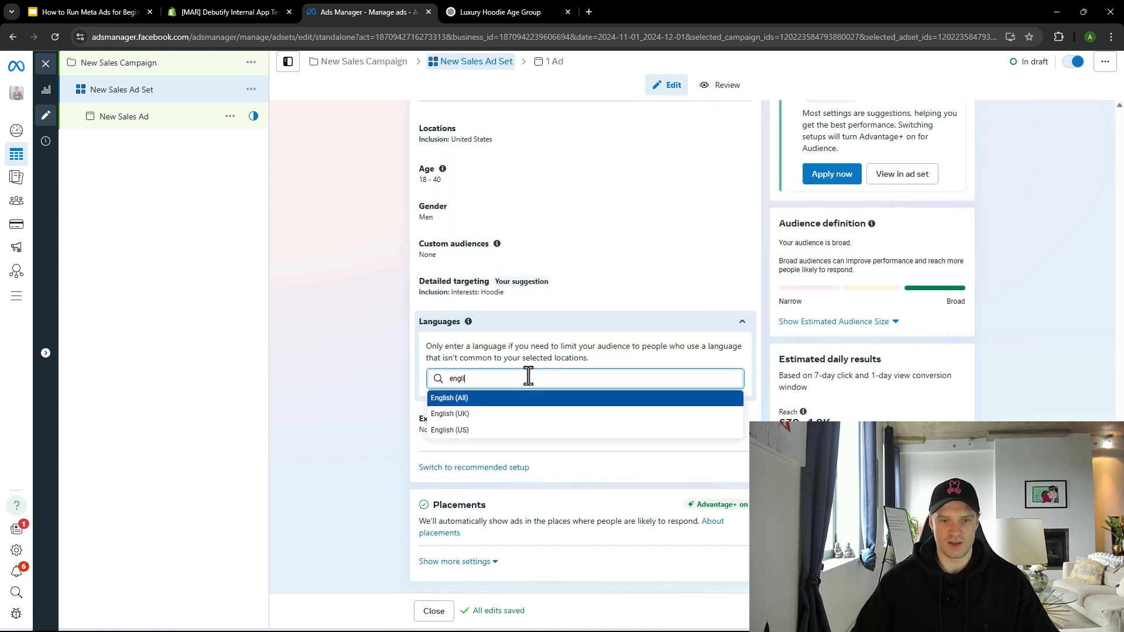
{"action": "left_click", "coordinate": [487, 398]}
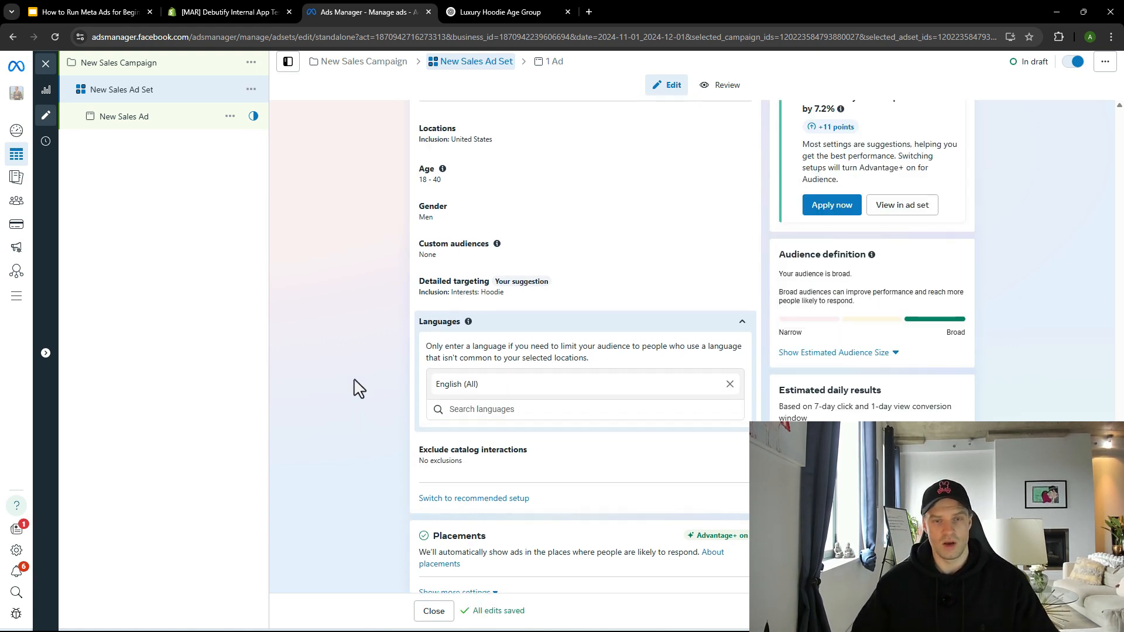
- Show the estimated audience size in the audience definition and examine the estimated range
{"action": "scroll", "coordinate": [466, 475], "scroll_direction": "down", "scroll_amount": 1}
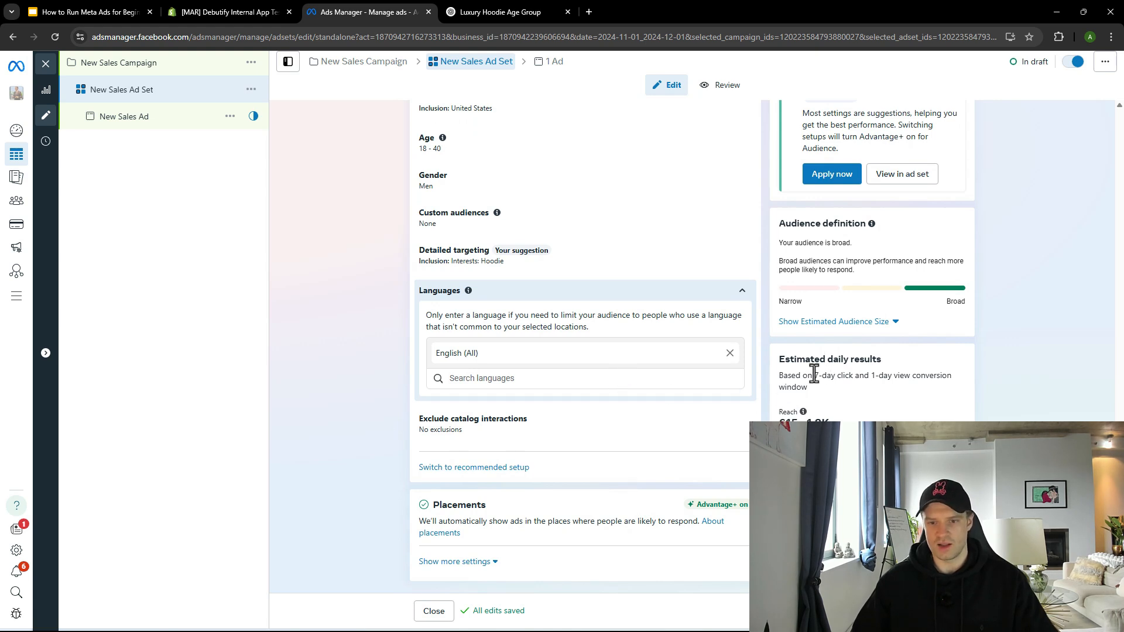
{"action": "left_click", "coordinate": [871, 323]}
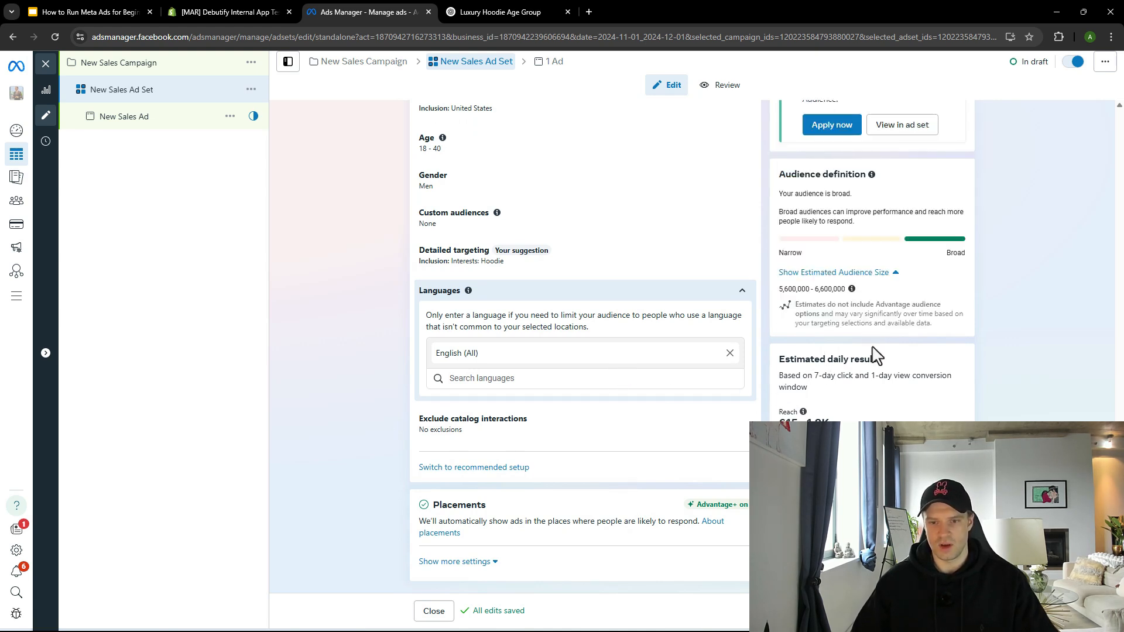
{"action": "left_click_drag", "start_coordinate": [778, 289], "coordinate": [847, 295]}
{"action": "left_click", "coordinate": [837, 330]}
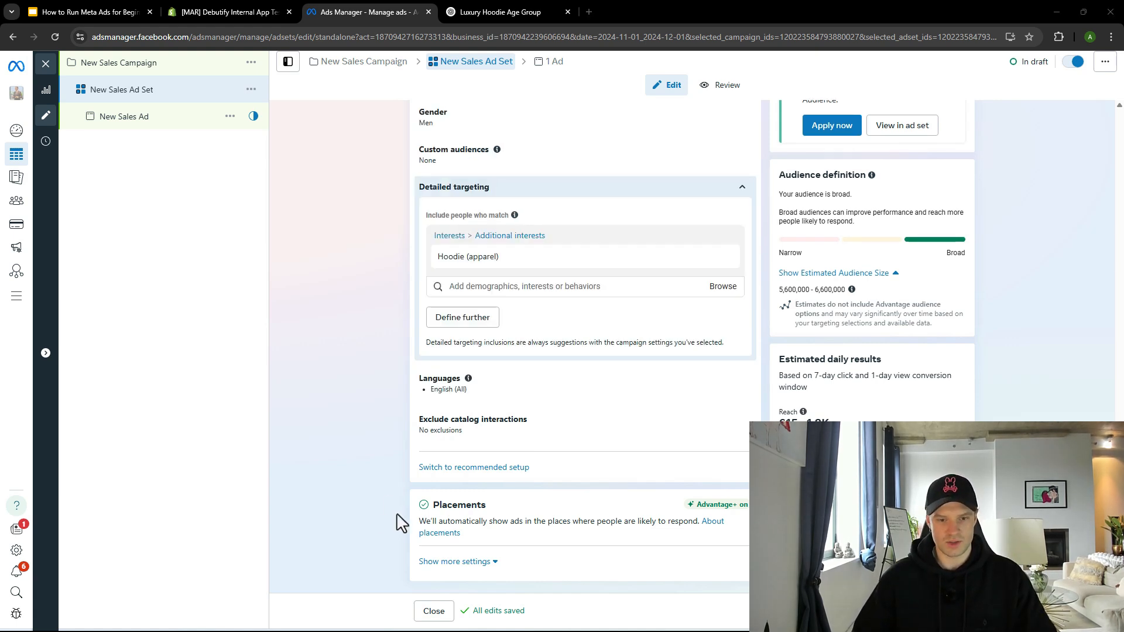
- Expand the ad set's placement settings and review which platforms are included
{"action": "left_click", "coordinate": [462, 563]}
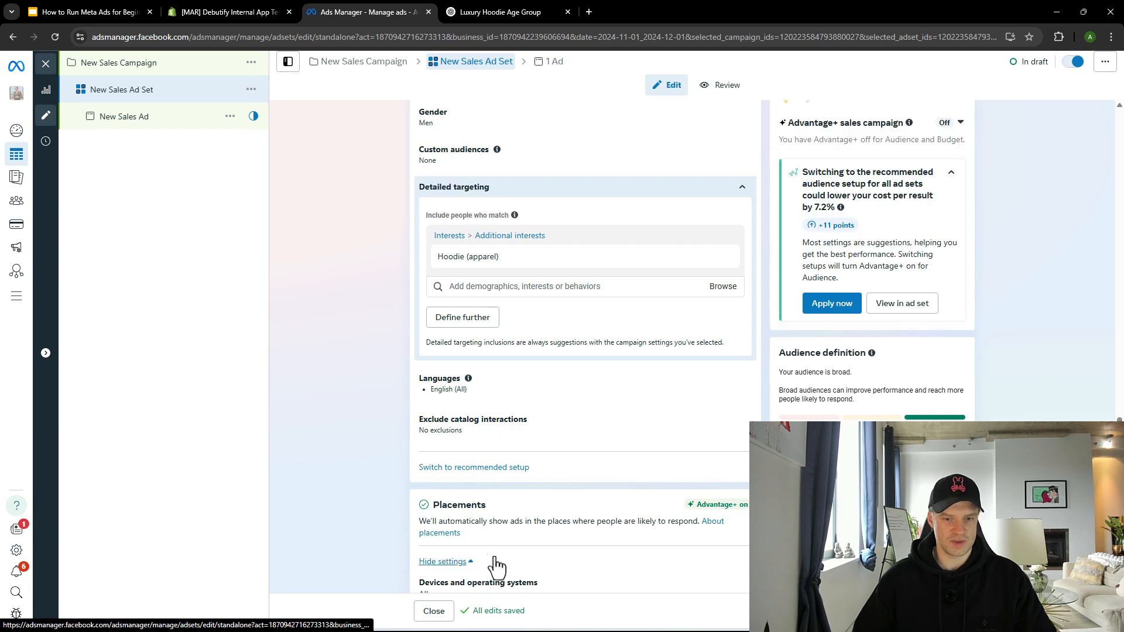
{"action": "scroll", "coordinate": [494, 563], "scroll_direction": "down", "scroll_amount": 3}
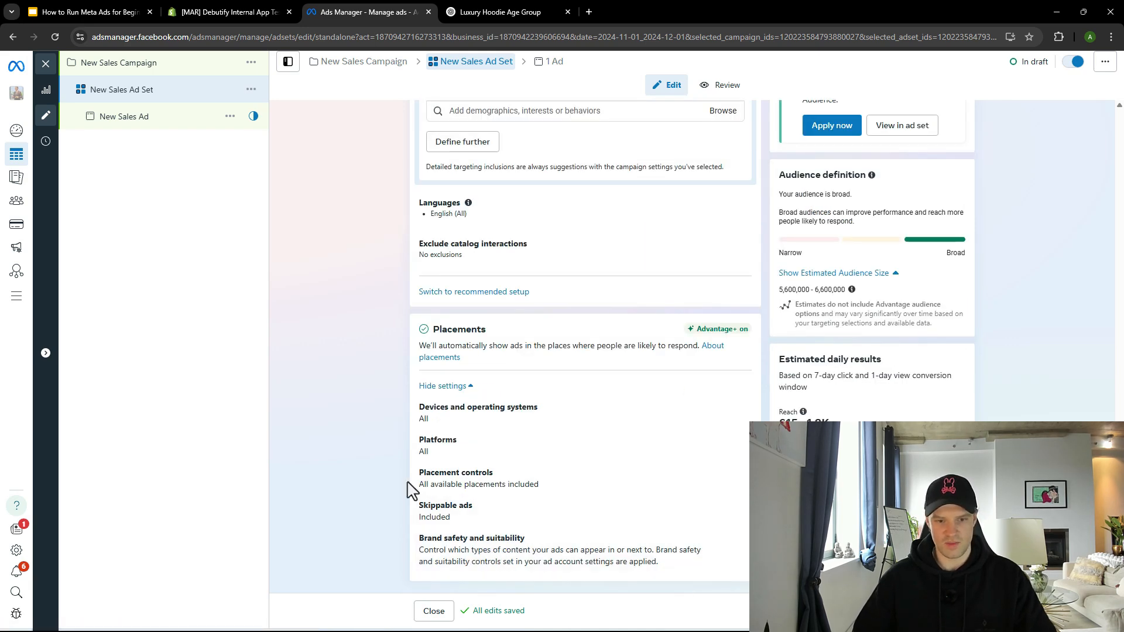
{"action": "left_click", "coordinate": [738, 453]}
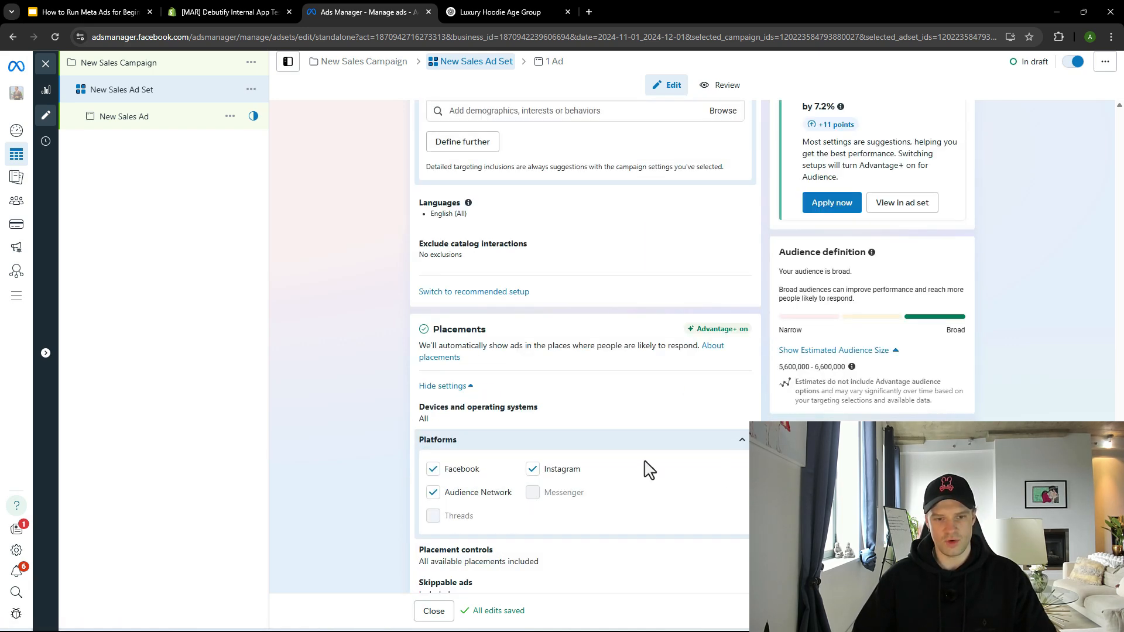
{"action": "scroll", "coordinate": [649, 468], "scroll_direction": "down", "scroll_amount": 1}
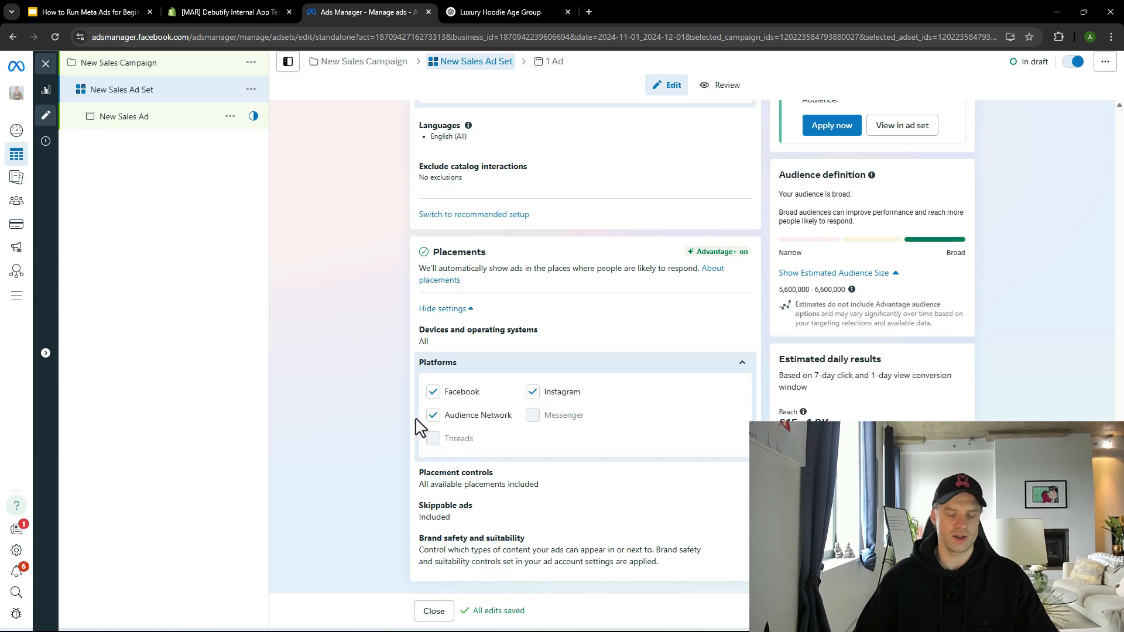
{"action": "scroll", "coordinate": [569, 406], "scroll_direction": "up", "scroll_amount": 8}
{"action": "scroll", "coordinate": [573, 409], "scroll_direction": "down", "scroll_amount": 7}
{"action": "scroll", "coordinate": [573, 408], "scroll_direction": "down", "scroll_amount": 1}
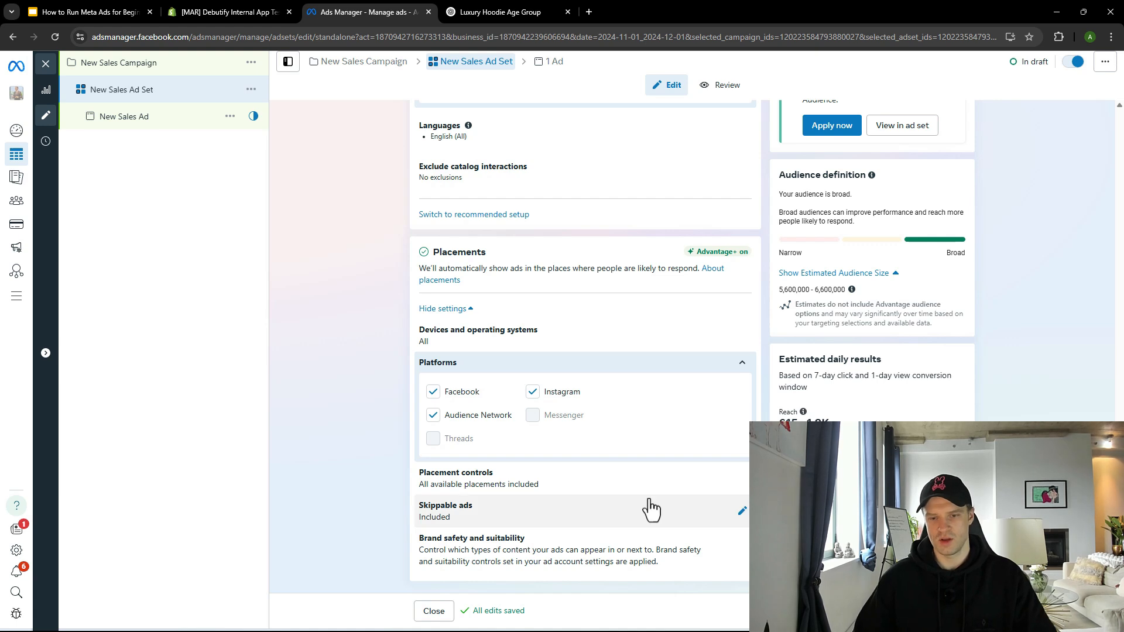
- Continue to the ad level and set the ad's identity to the Debutify Facebook Page and the debutify Instagram account
{"action": "left_click", "coordinate": [953, 612]}
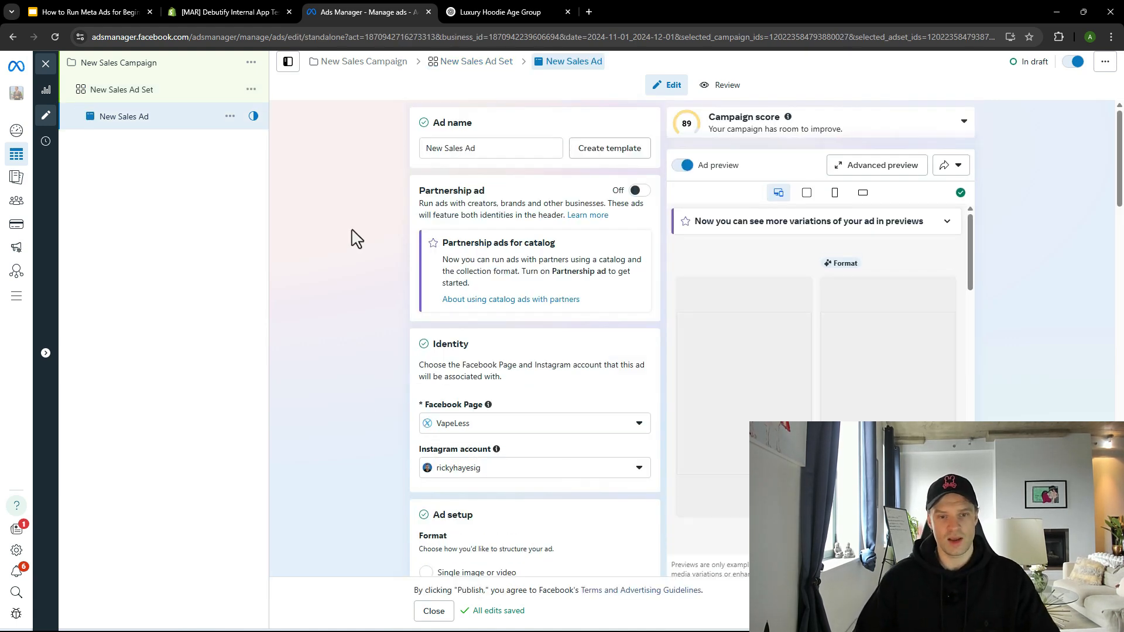
{"action": "scroll", "coordinate": [380, 330], "scroll_direction": "down", "scroll_amount": 3}
{"action": "left_click", "coordinate": [462, 248]}
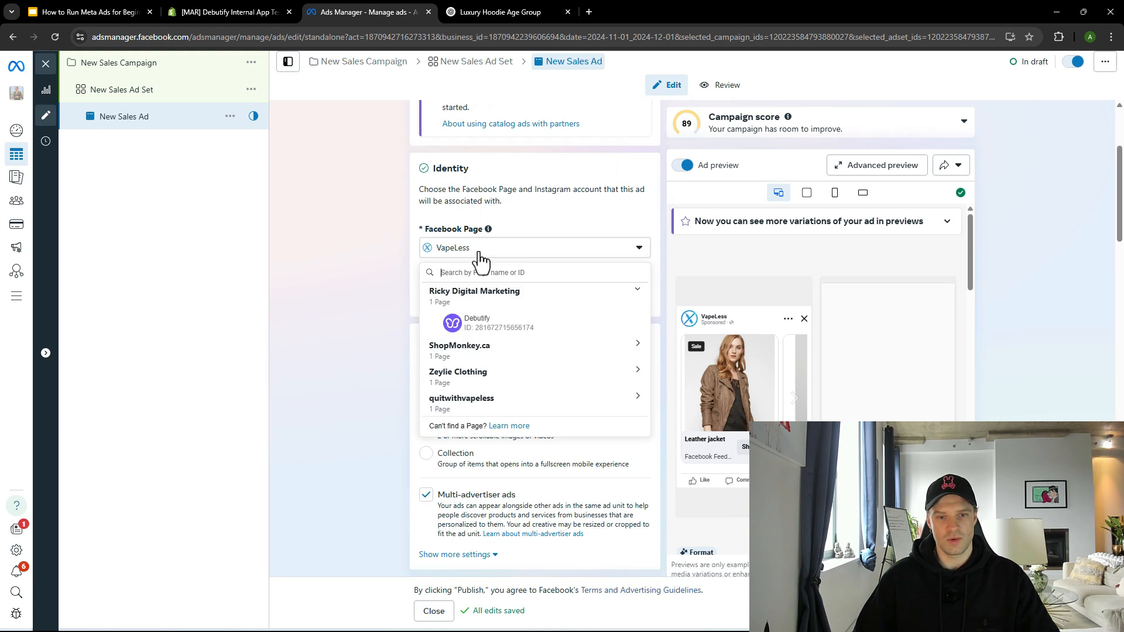
{"action": "left_click", "coordinate": [500, 325]}
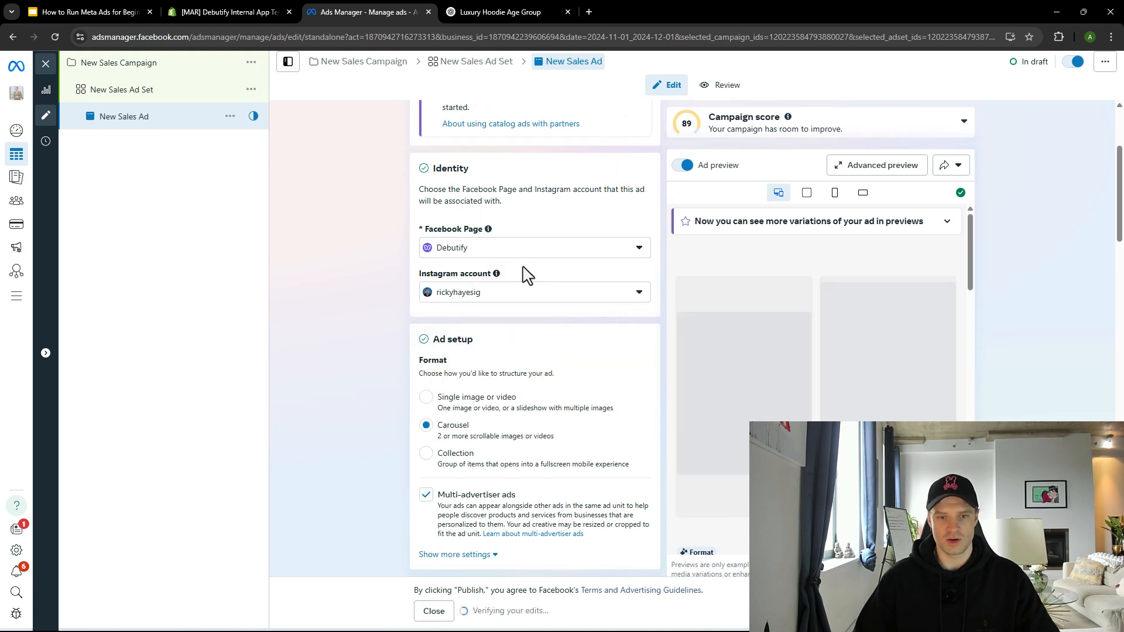
{"action": "left_click", "coordinate": [482, 294]}
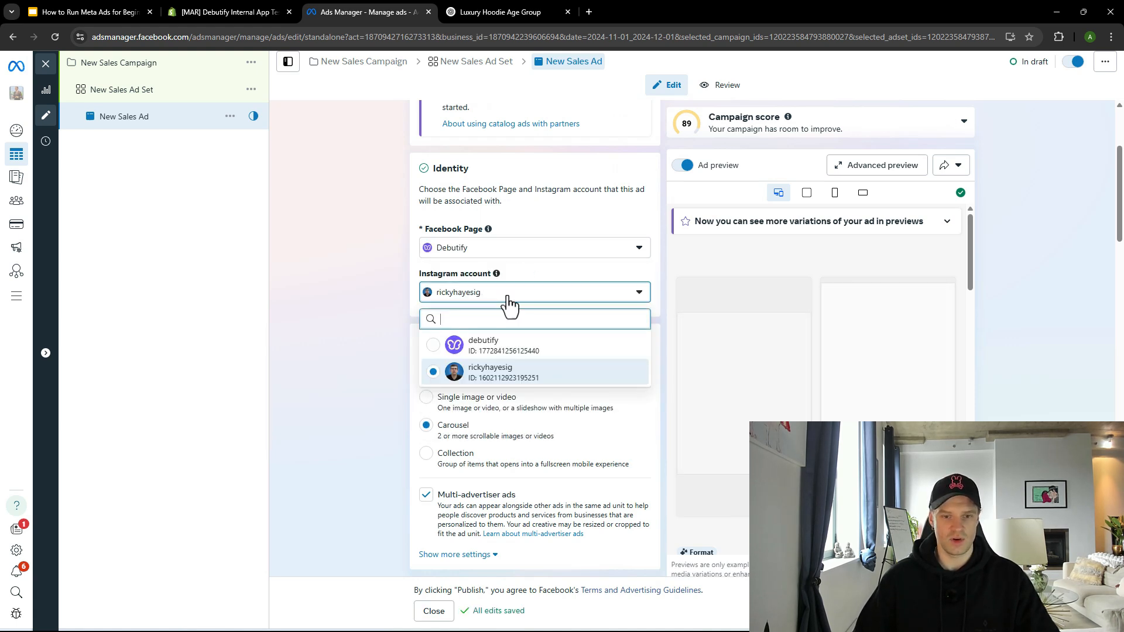
{"action": "left_click", "coordinate": [503, 346]}
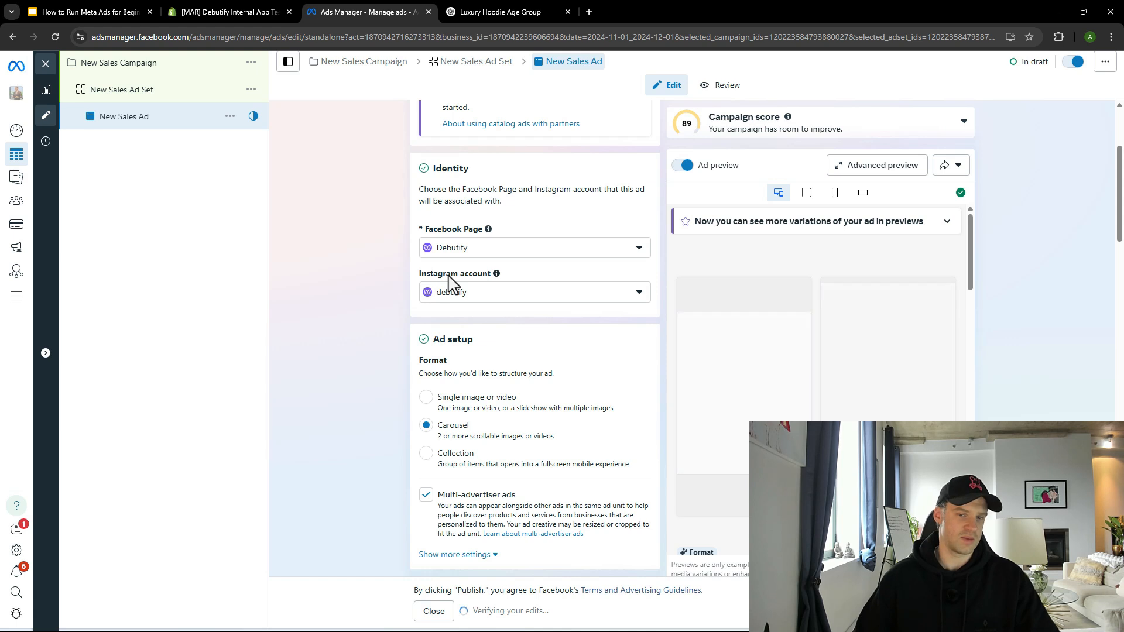
{"action": "mouse_move", "coordinate": [497, 273]}
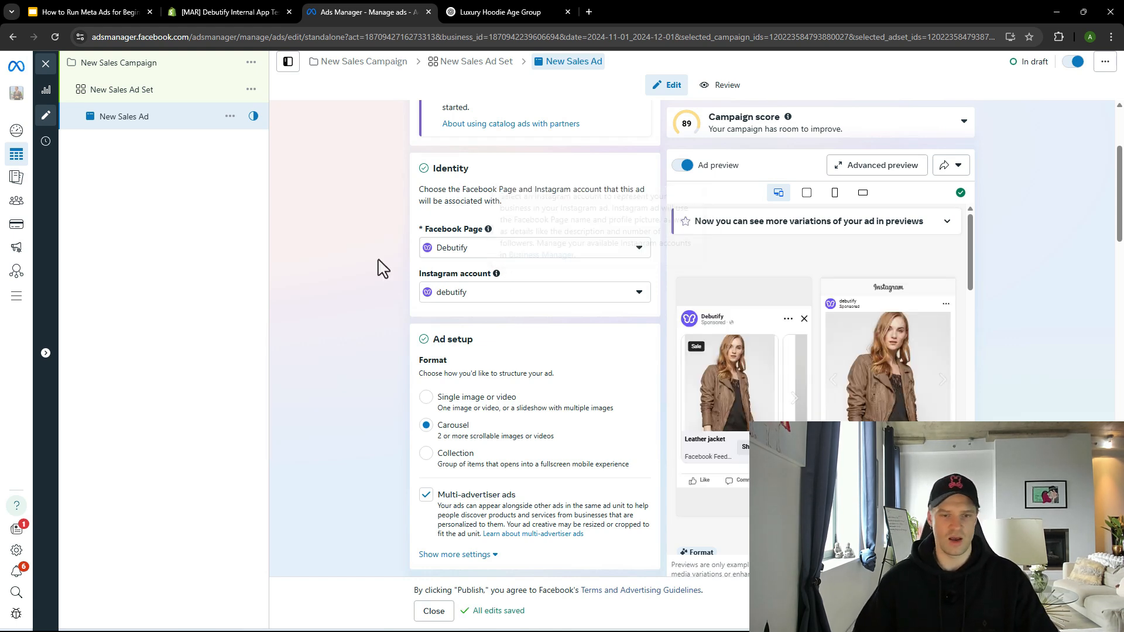
{"action": "left_click", "coordinate": [451, 295]}
{"action": "left_click", "coordinate": [451, 248]}
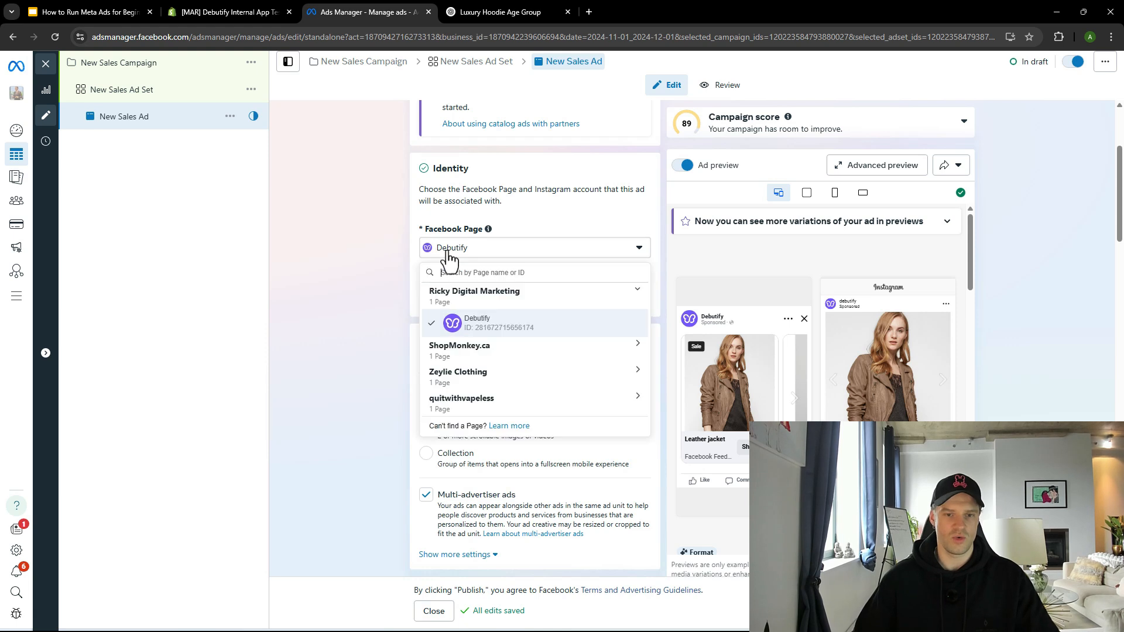
{"action": "left_click", "coordinate": [384, 258]}
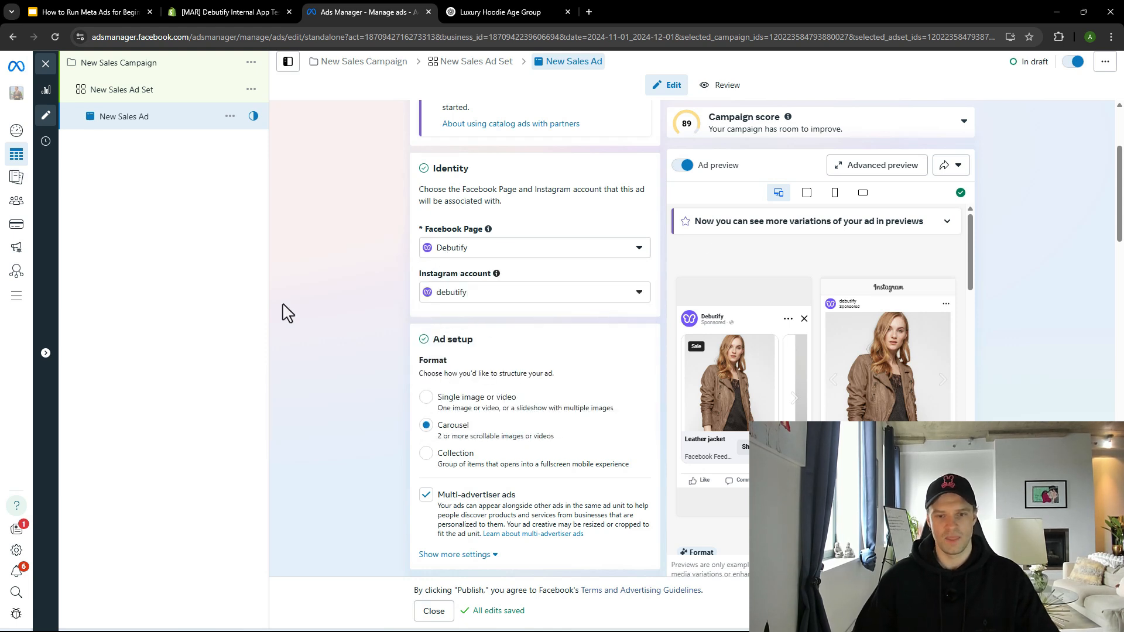
- Turn off multi-advertiser ads in the ad setup and expand its additional settings
{"action": "scroll", "coordinate": [351, 375], "scroll_direction": "down", "scroll_amount": 2}
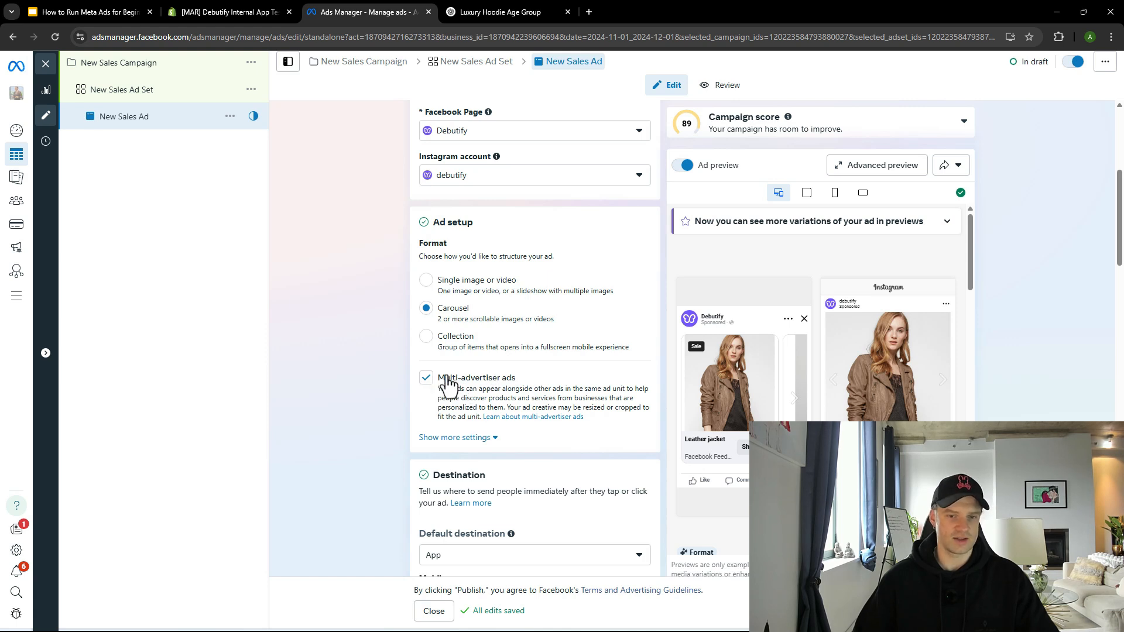
{"action": "left_click", "coordinate": [426, 378]}
{"action": "scroll", "coordinate": [383, 390], "scroll_direction": "down", "scroll_amount": 2}
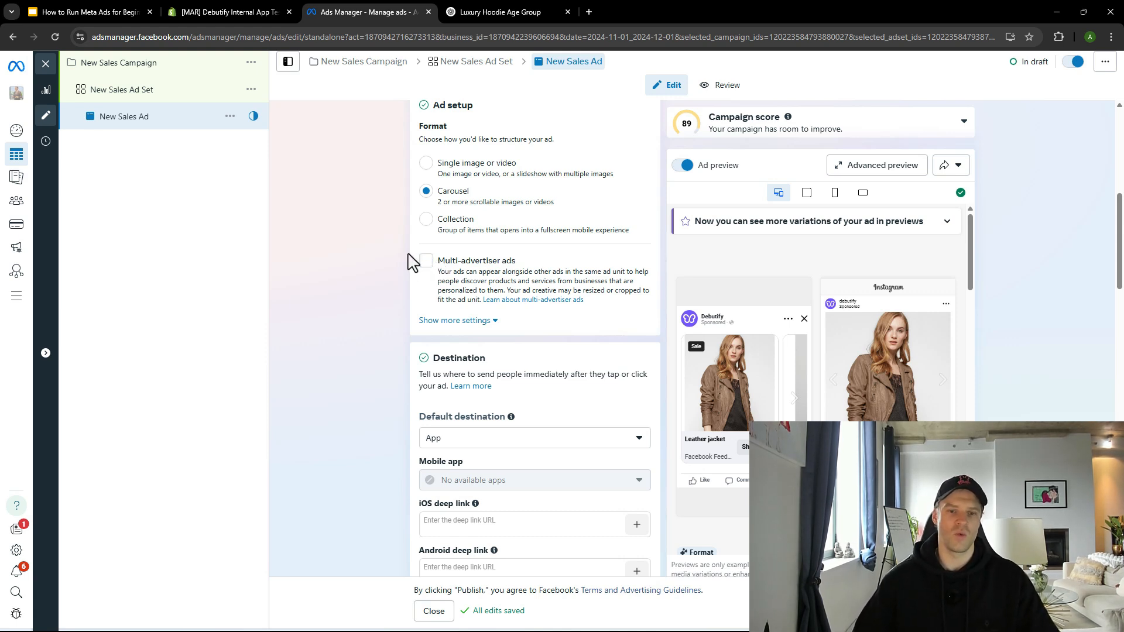
{"action": "left_click", "coordinate": [459, 321]}
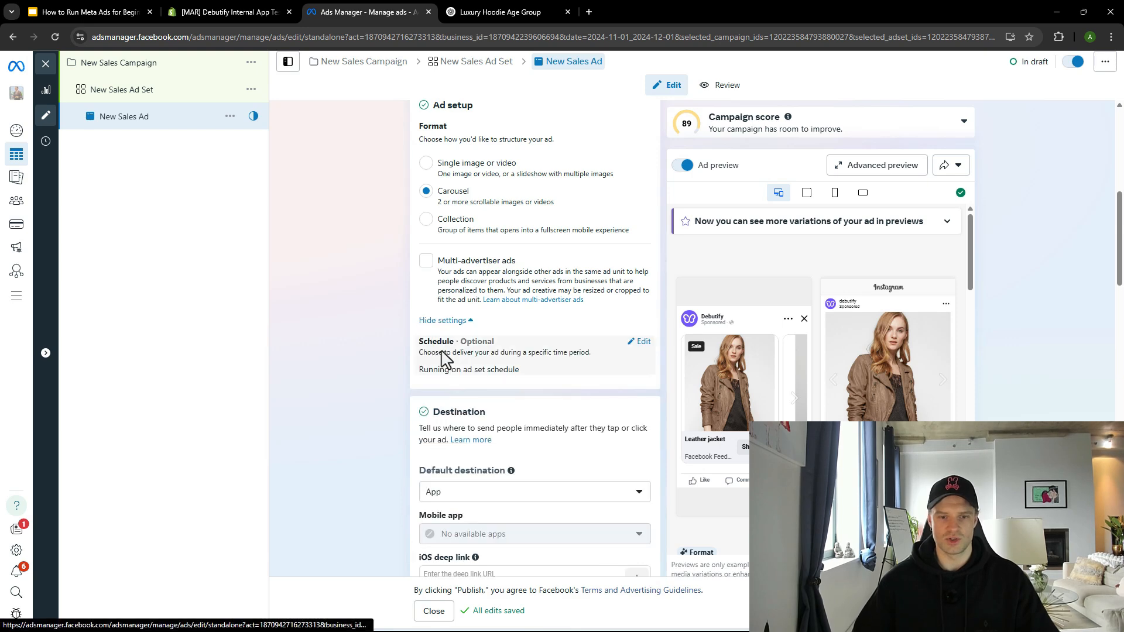
- Set the ad's default destination to Website
{"action": "scroll", "coordinate": [404, 354], "scroll_direction": "down", "scroll_amount": 3}
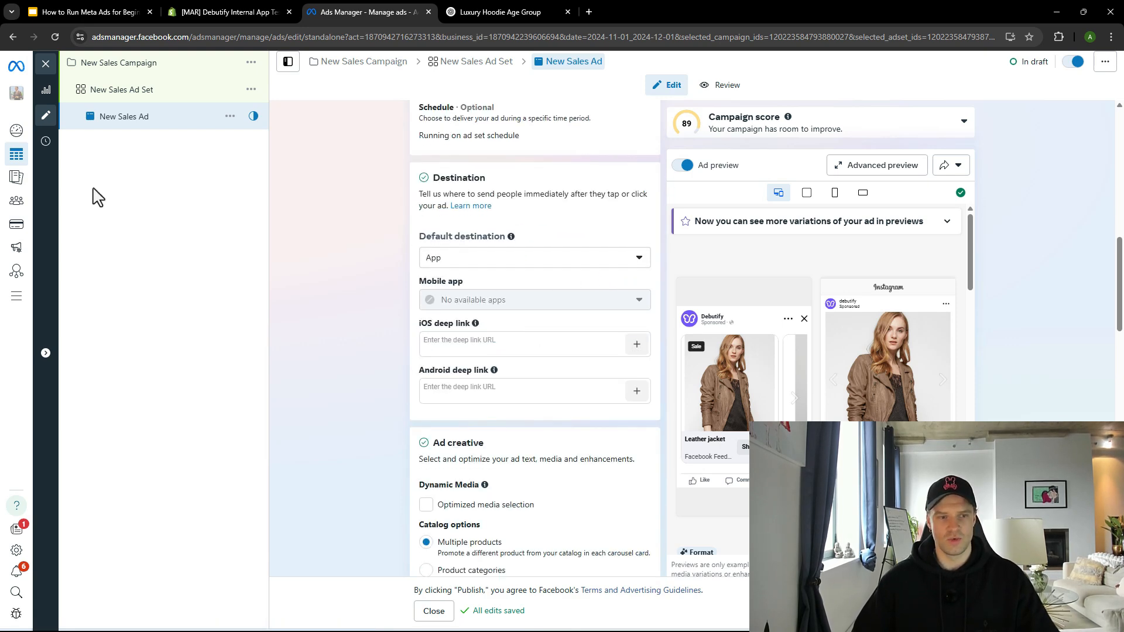
{"action": "left_click", "coordinate": [472, 266]}
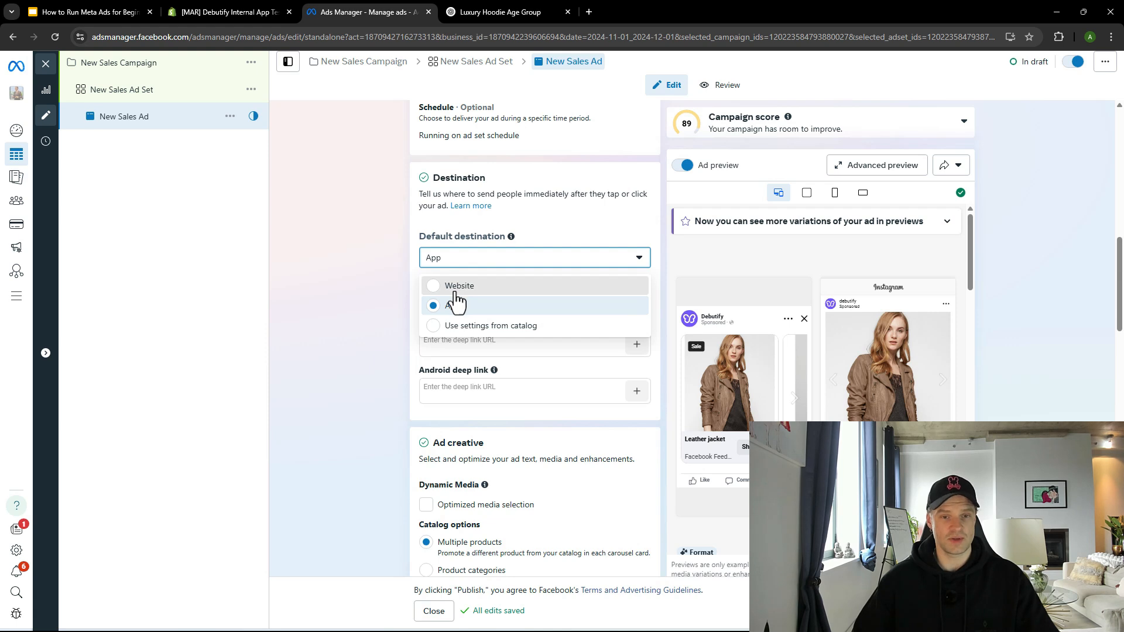
{"action": "left_click", "coordinate": [456, 287]}
{"action": "left_click_drag", "start_coordinate": [426, 236], "coordinate": [494, 237]}
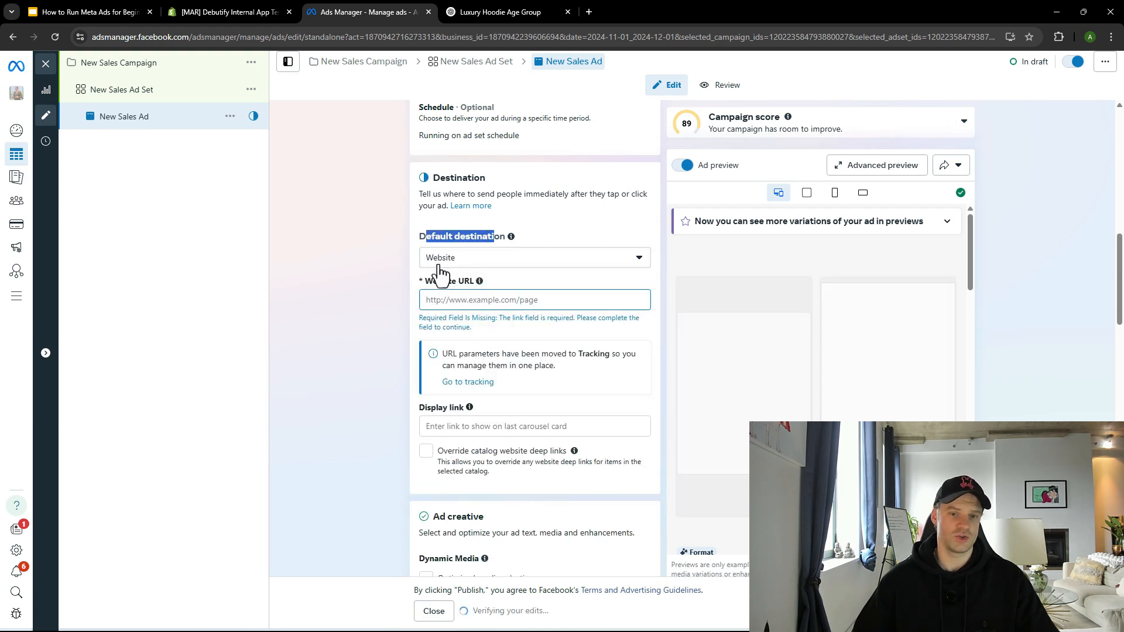
{"action": "left_click", "coordinate": [437, 264]}
{"action": "left_click", "coordinate": [383, 263]}
{"action": "left_click", "coordinate": [424, 263]}
{"action": "left_click", "coordinate": [401, 263]}
{"action": "scroll", "coordinate": [401, 271], "scroll_direction": "down", "scroll_amount": 1}
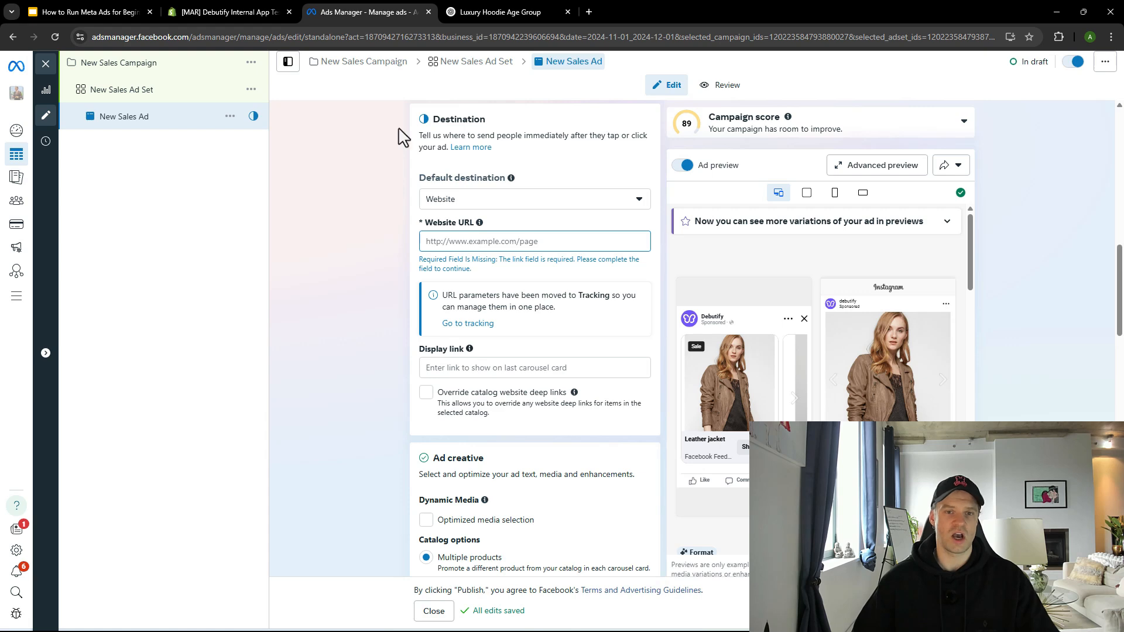
- Switch to Shopify, look through the product list and open the Premium Men's Hoodie product
{"action": "left_click", "coordinate": [252, 13]}
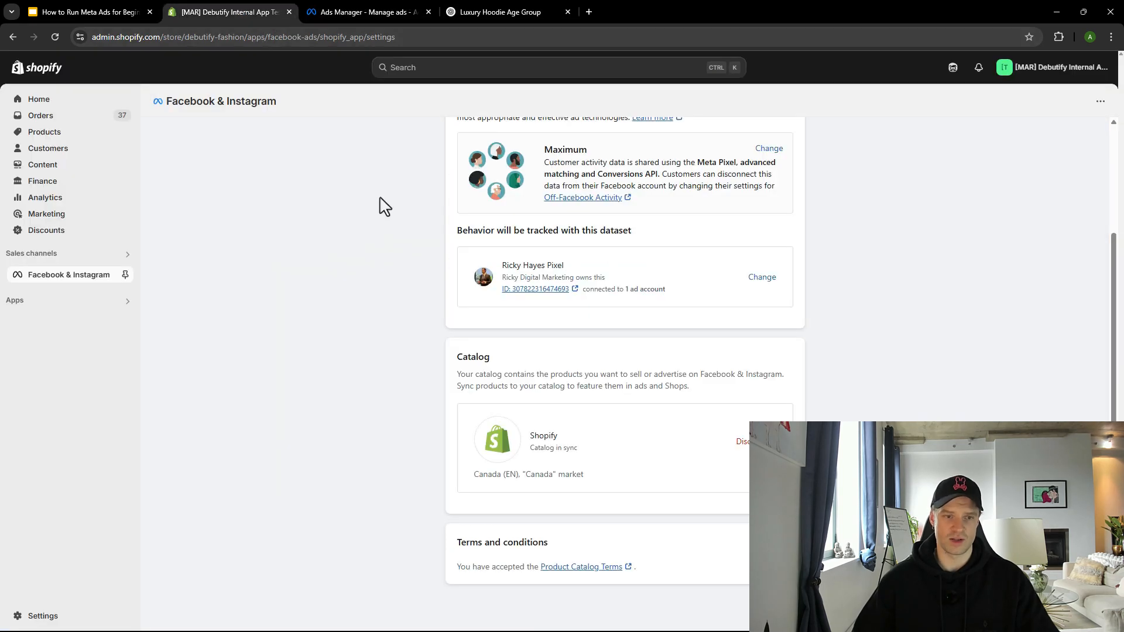
{"action": "left_click", "coordinate": [65, 134]}
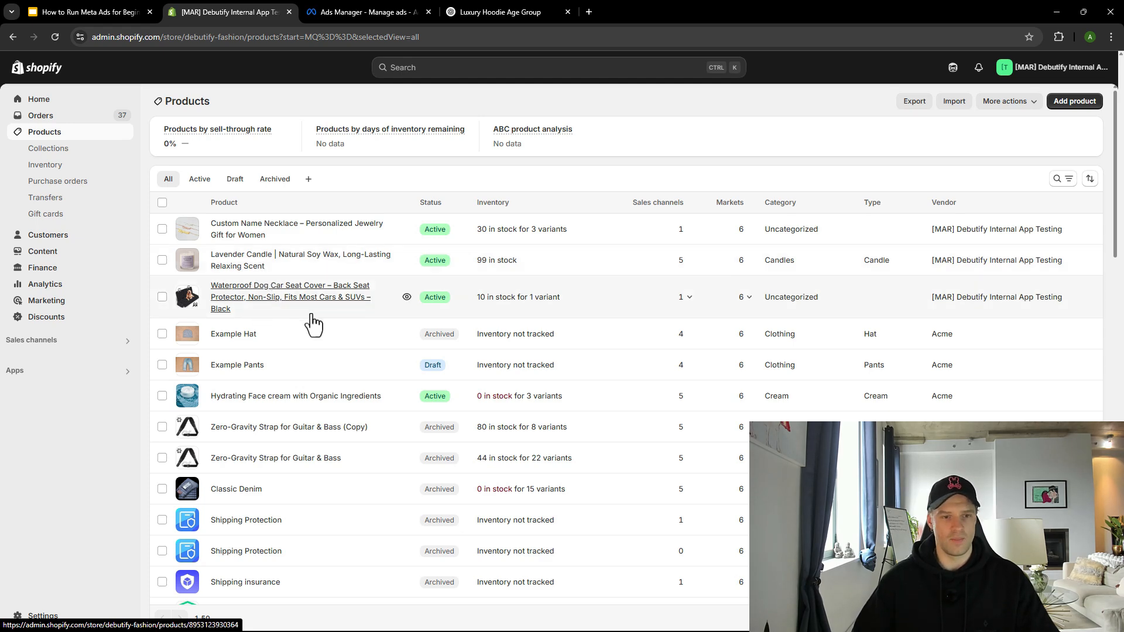
{"action": "scroll", "coordinate": [314, 344], "scroll_direction": "down", "scroll_amount": 4}
{"action": "scroll", "coordinate": [301, 367], "scroll_direction": "up", "scroll_amount": 4}
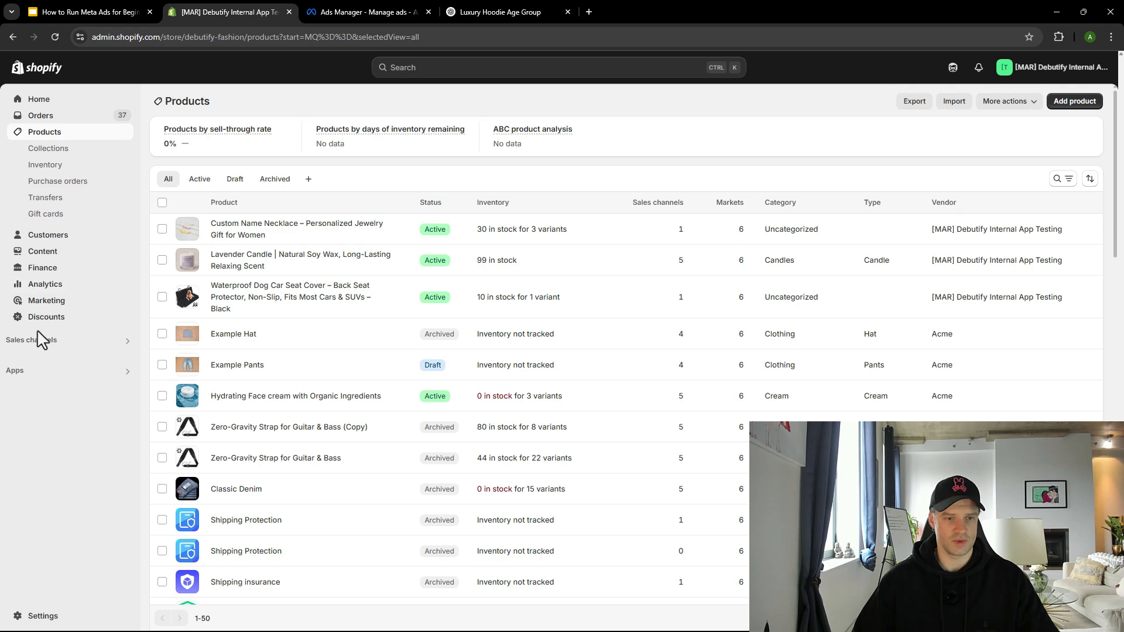
{"action": "key", "text": "ctrl+k"}
{"action": "left_click", "coordinate": [468, 140]}
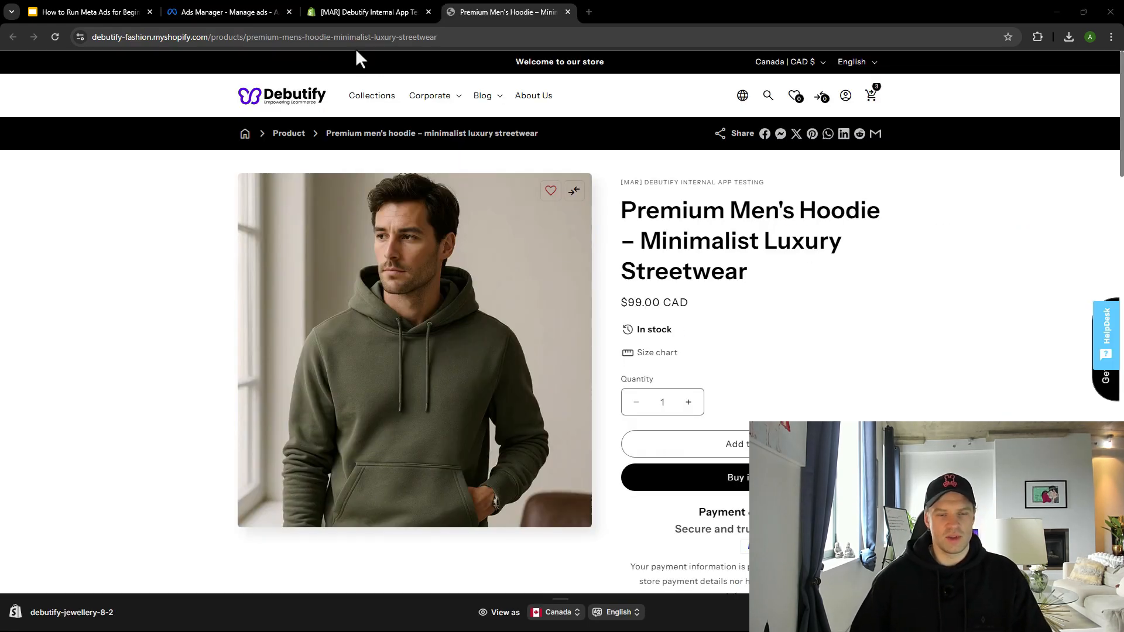
- Switch back to Ads Manager and clear the ad's Website URL
{"action": "left_click", "coordinate": [230, 10]}
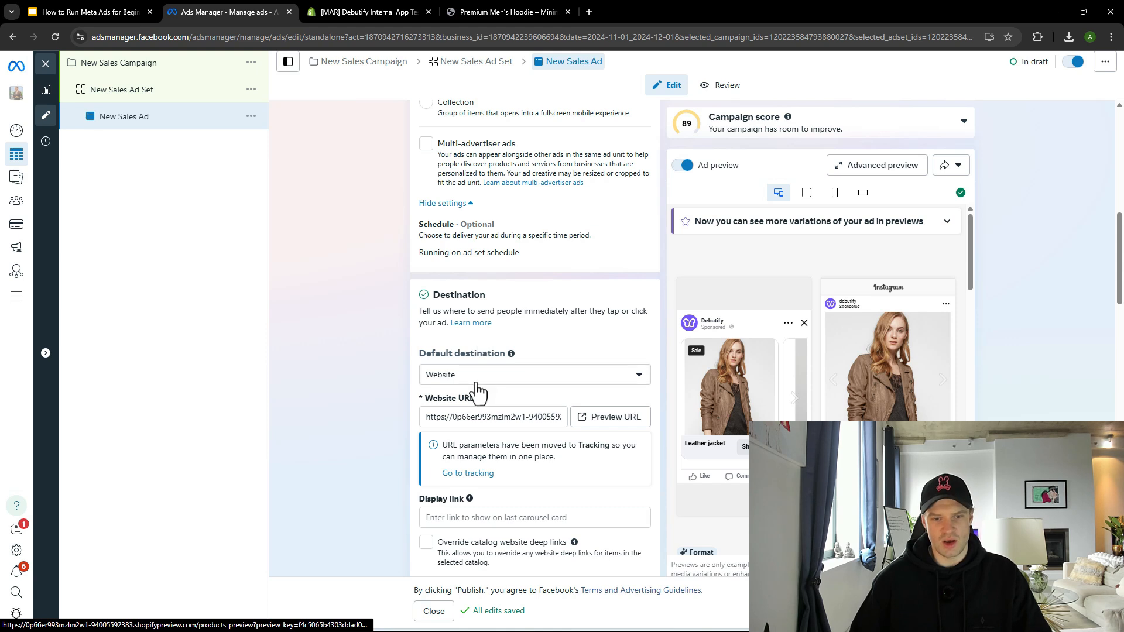
{"action": "double_click", "coordinate": [485, 419]}
{"action": "key", "text": "ctrl+a"}
{"action": "key", "text": "BackSpace"}
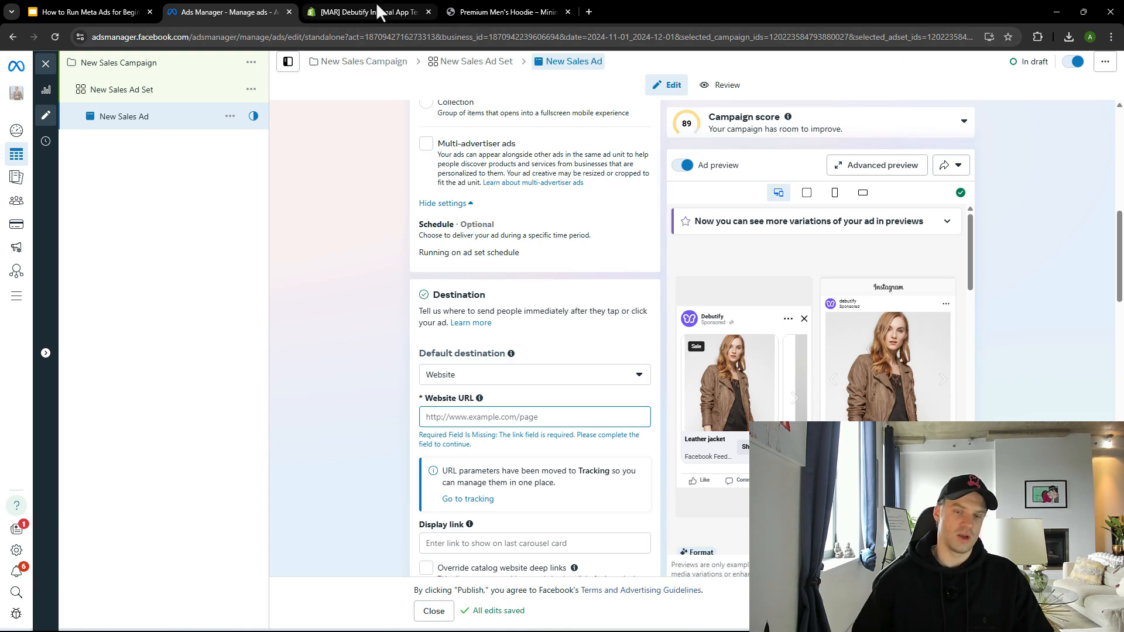
- Copy the Premium Men's Hoodie storefront page address and paste it as the ad's Website URL in Ads Manager
{"action": "mouse_move", "coordinate": [376, 2]}
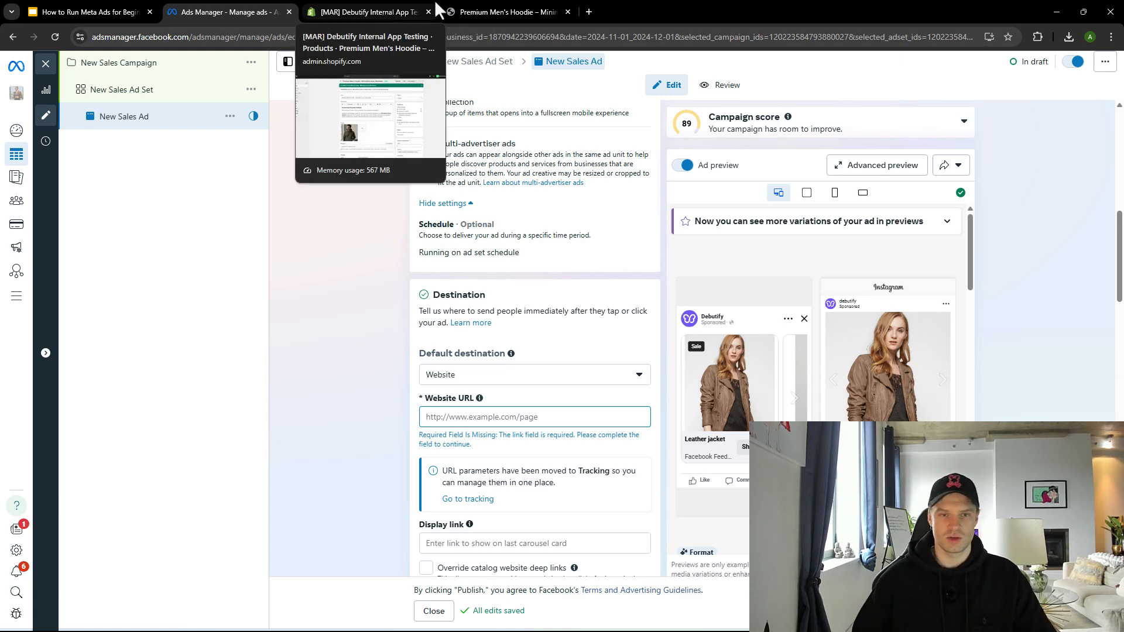
{"action": "left_click", "coordinate": [486, 6]}
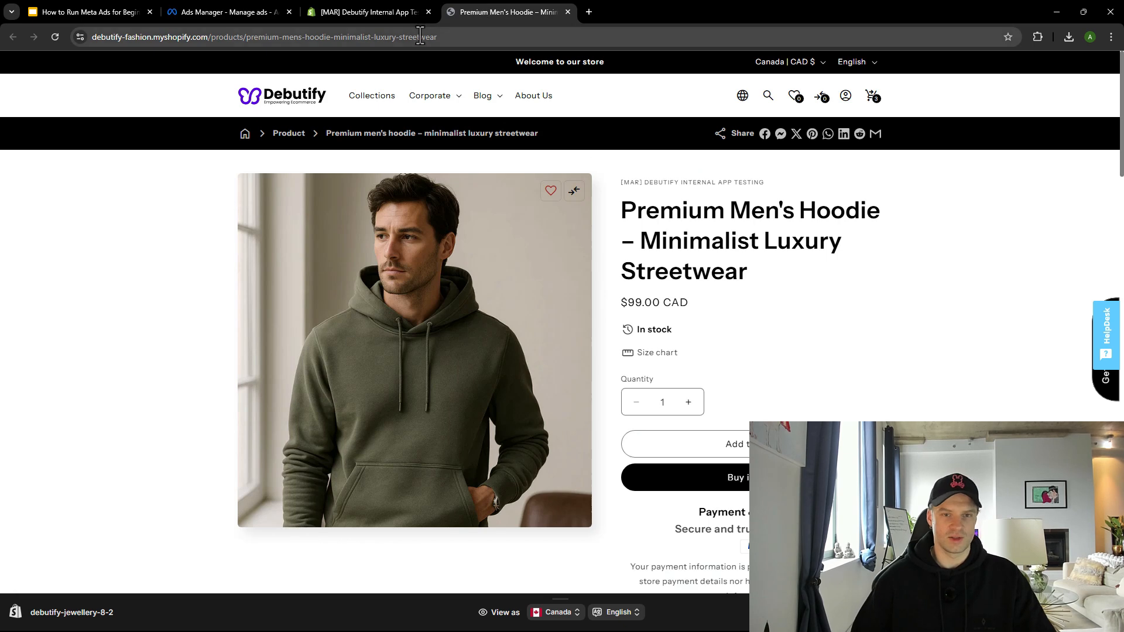
{"action": "left_click", "coordinate": [369, 8]}
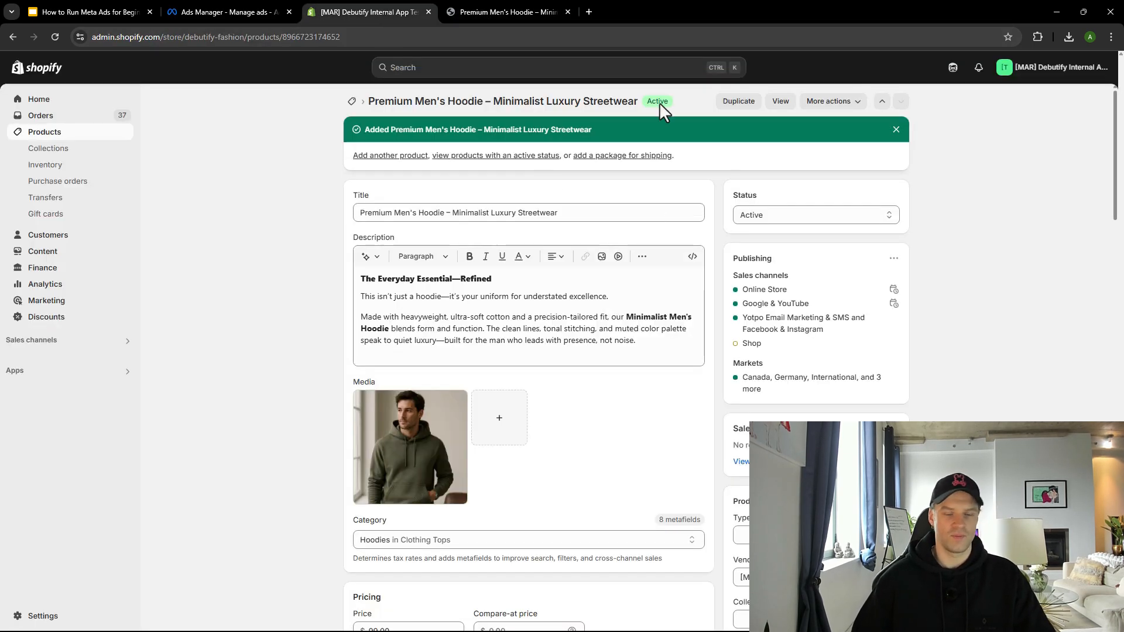
{"action": "left_click", "coordinate": [781, 100]}
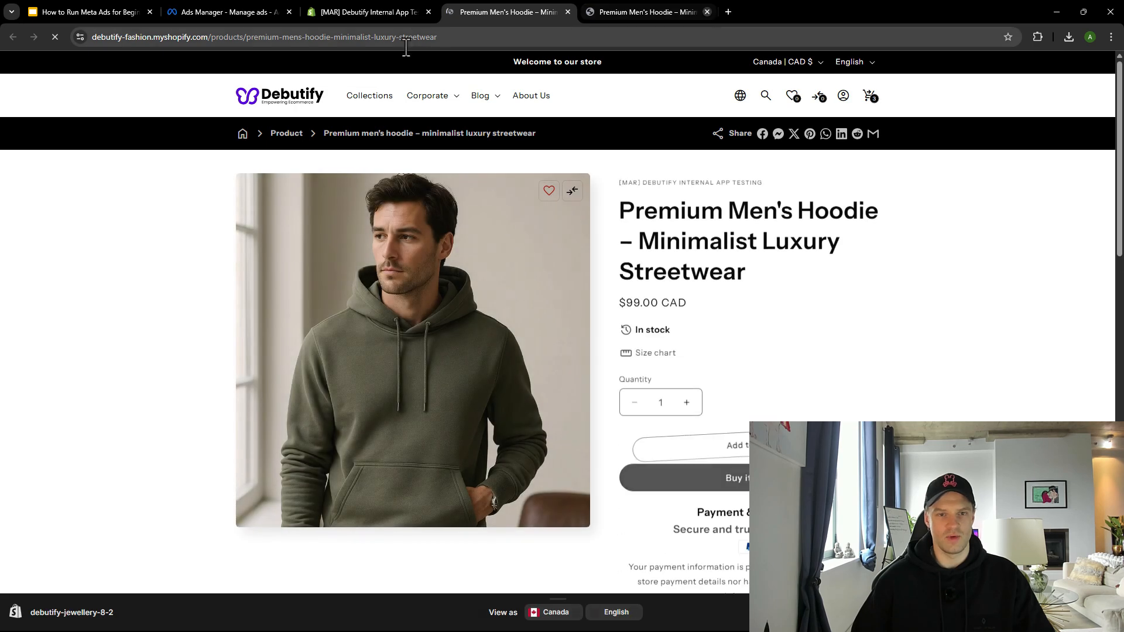
{"action": "left_click", "coordinate": [708, 11]}
{"action": "left_click", "coordinate": [444, 37]}
{"action": "left_click", "coordinate": [370, 12]}
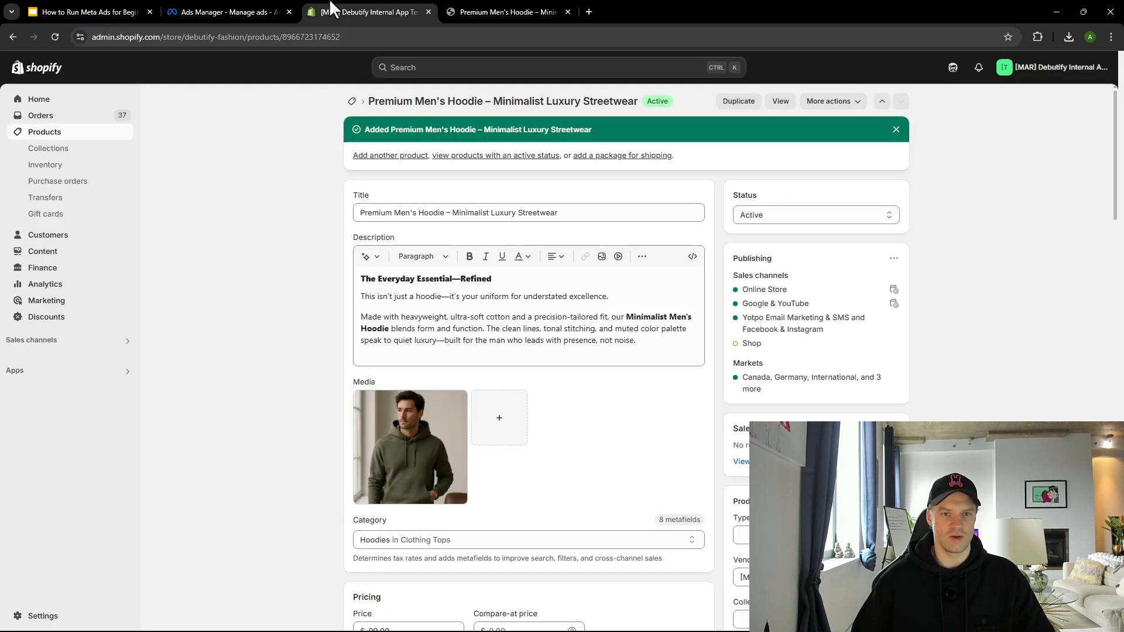
{"action": "left_click", "coordinate": [228, 12]}
{"action": "left_click", "coordinate": [505, 417]}
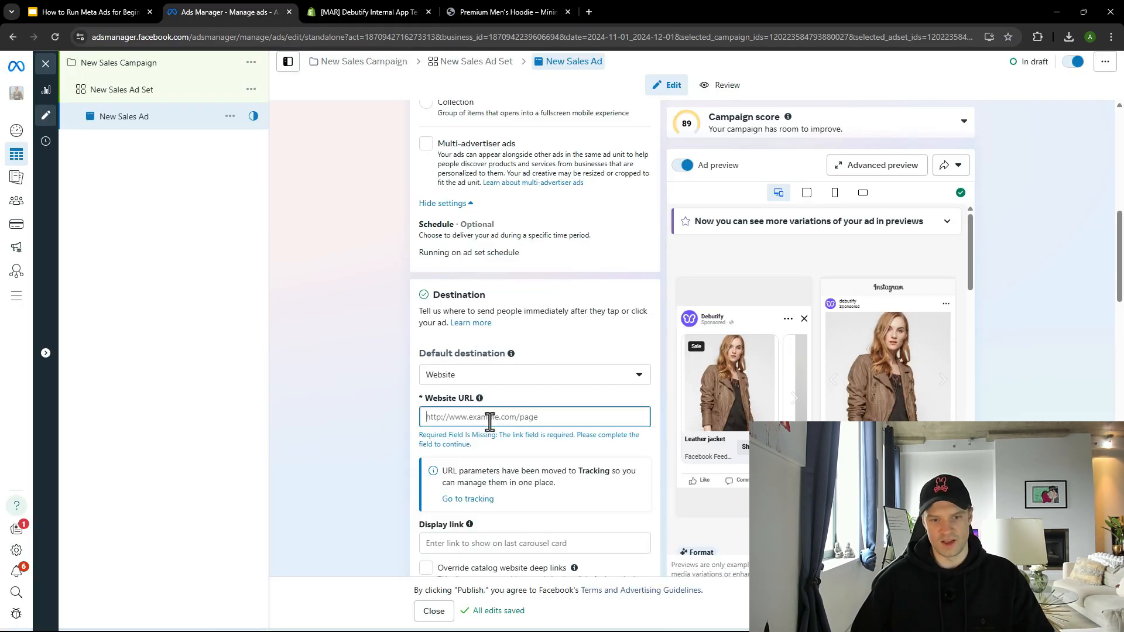
{"action": "key", "text": "ctrl+v"}
{"action": "scroll", "coordinate": [404, 407], "scroll_direction": "down", "scroll_amount": 3}
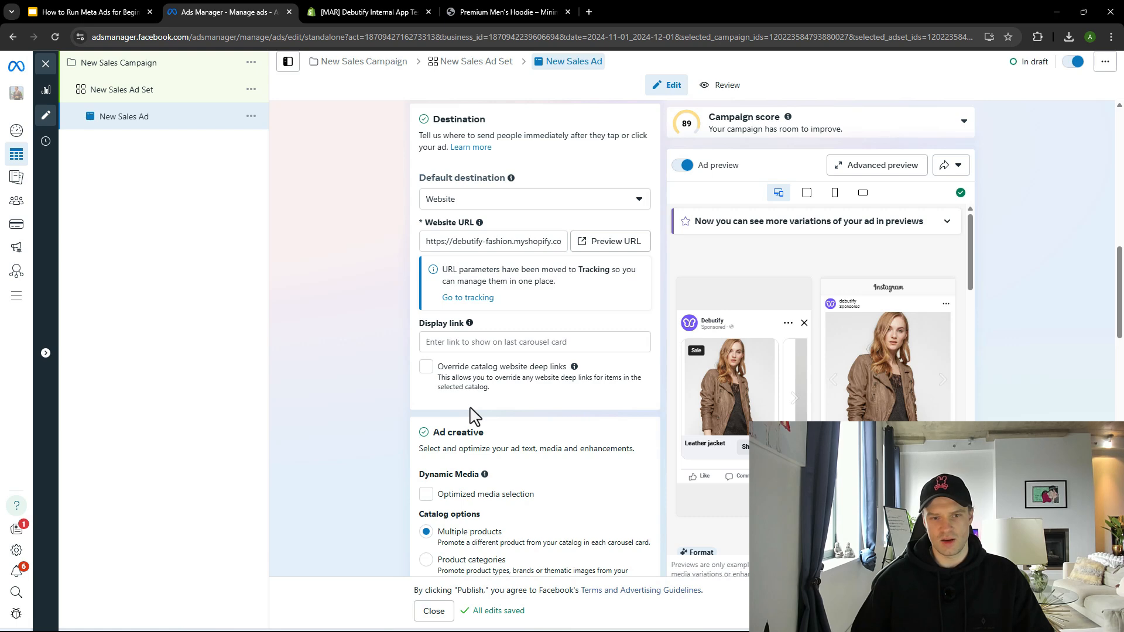
- Change the ad format in the ad setup to Single image or video
{"action": "scroll", "coordinate": [412, 380], "scroll_direction": "up", "scroll_amount": 10}
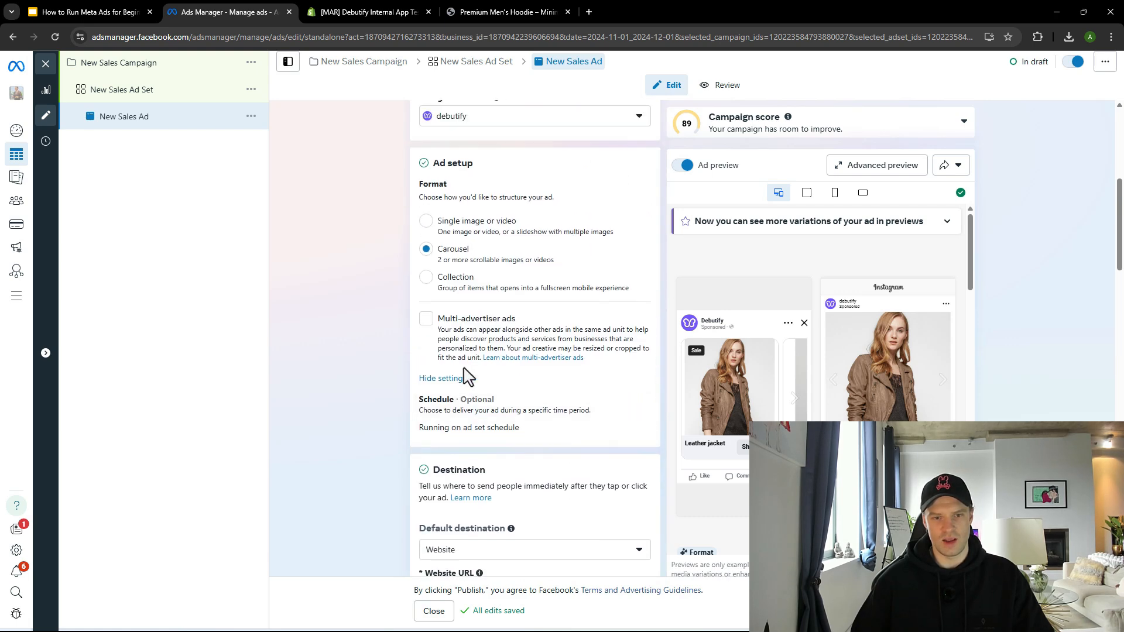
{"action": "scroll", "coordinate": [448, 387], "scroll_direction": "down", "scroll_amount": 10}
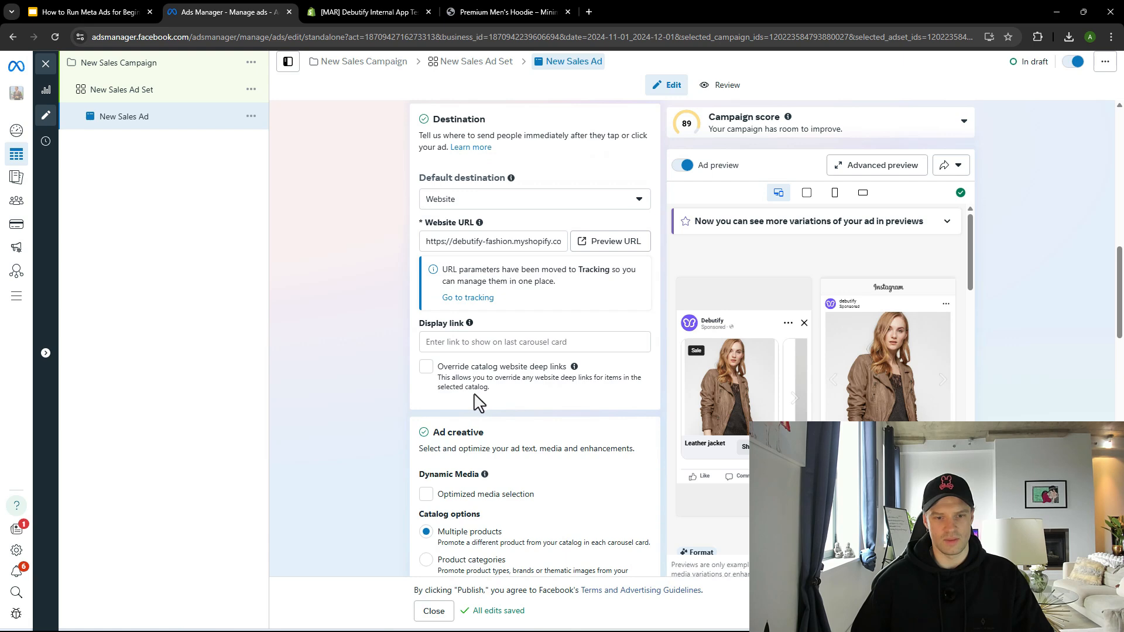
{"action": "scroll", "coordinate": [475, 403], "scroll_direction": "down", "scroll_amount": 3}
{"action": "scroll", "coordinate": [465, 426], "scroll_direction": "up", "scroll_amount": 6}
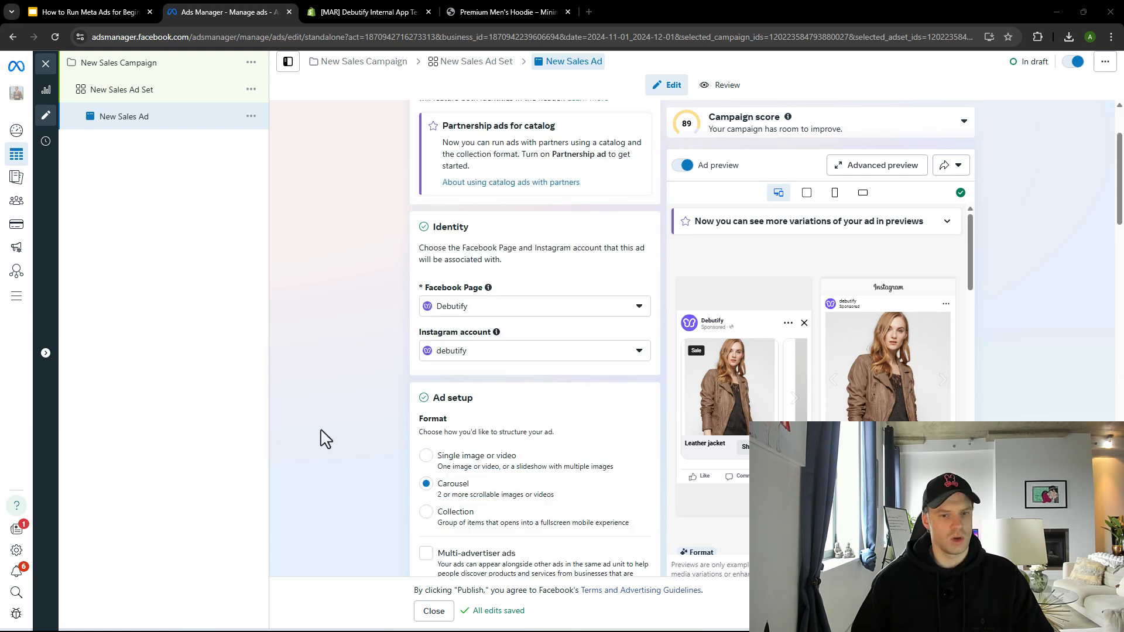
{"action": "scroll", "coordinate": [438, 468], "scroll_direction": "down", "scroll_amount": 2}
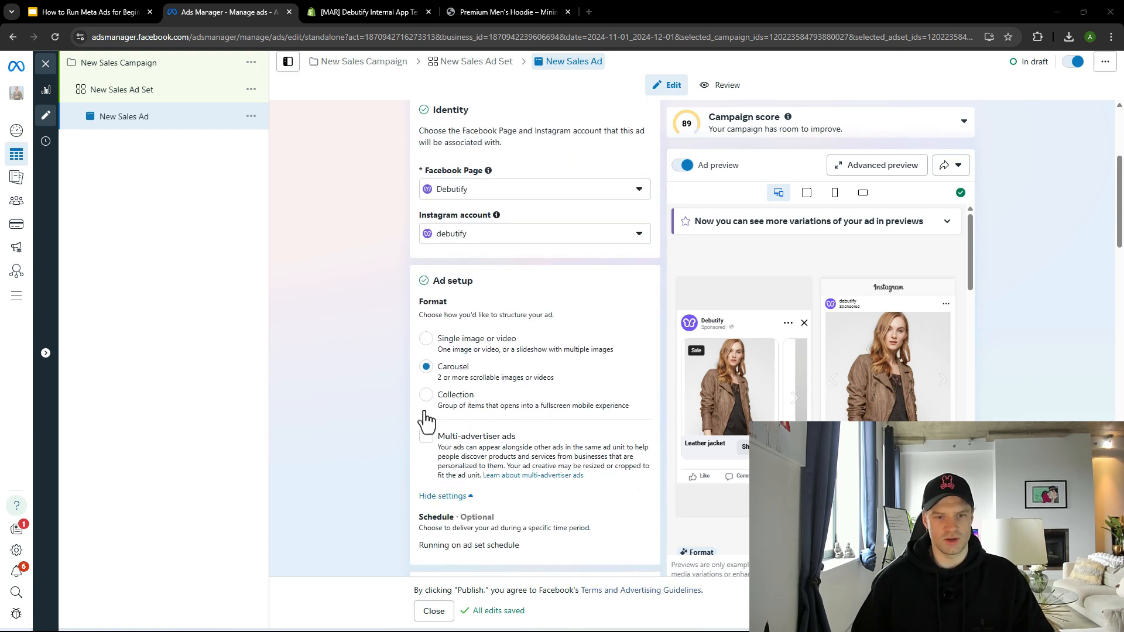
{"action": "left_click", "coordinate": [425, 339]}
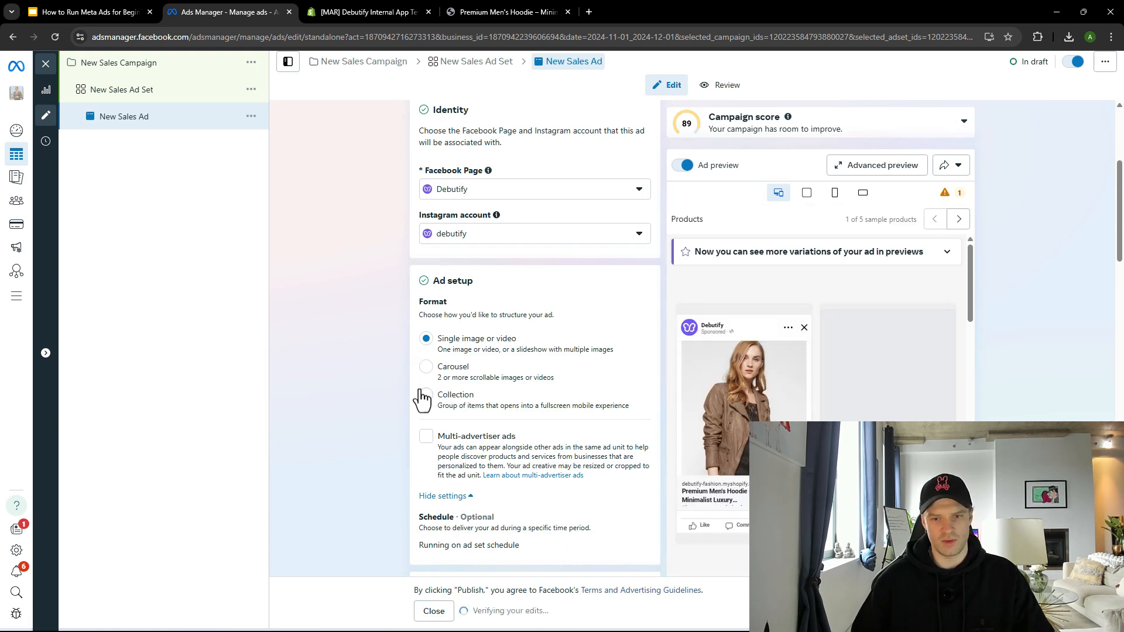
- Review the ad's creative, promotions, Advantage+ creative, languages and tracking settings together with the feed previews
{"action": "scroll", "coordinate": [423, 363], "scroll_direction": "up", "scroll_amount": 4}
{"action": "scroll", "coordinate": [423, 363], "scroll_direction": "down", "scroll_amount": 15}
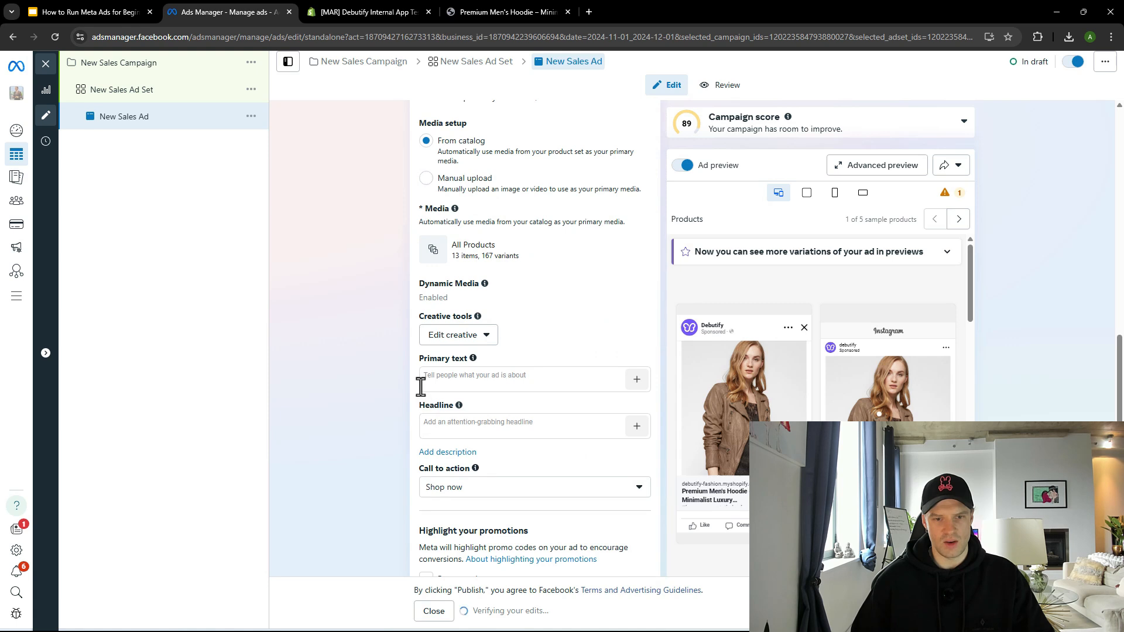
{"action": "scroll", "coordinate": [423, 389], "scroll_direction": "down", "scroll_amount": 3}
{"action": "scroll", "coordinate": [428, 377], "scroll_direction": "down", "scroll_amount": 2}
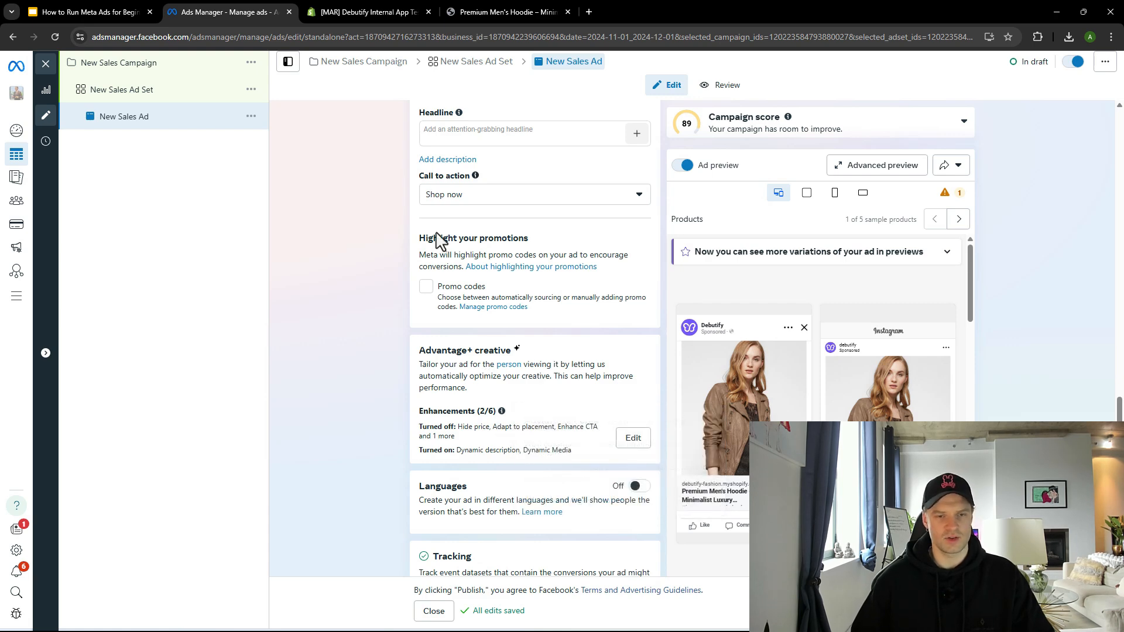
{"action": "left_click", "coordinate": [503, 11]}
{"action": "left_click", "coordinate": [229, 12]}
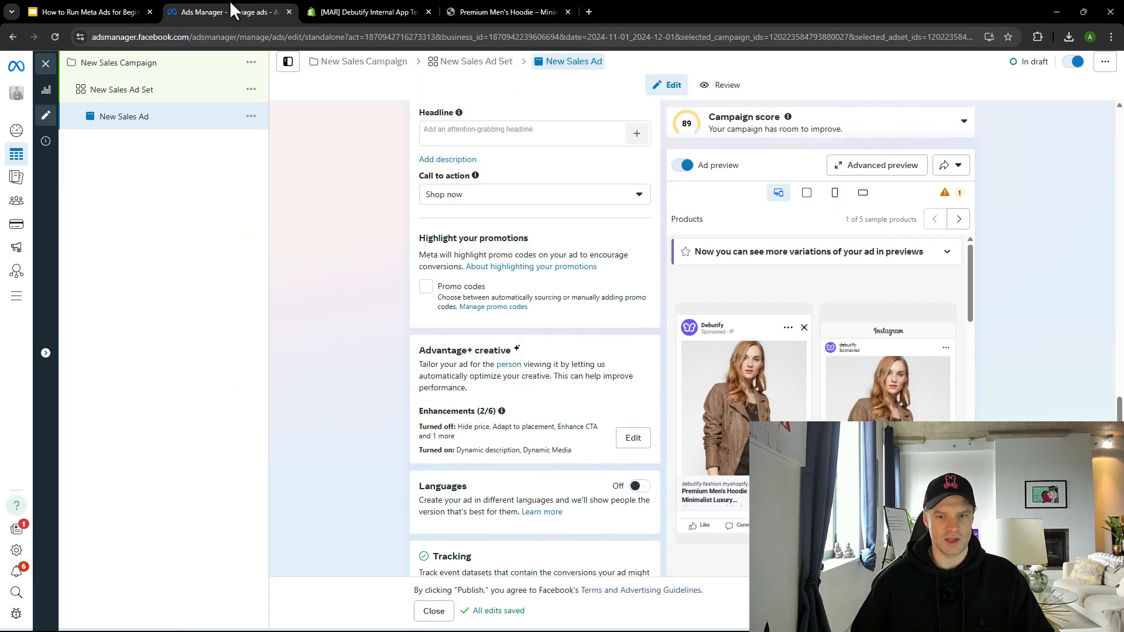
{"action": "mouse_move", "coordinate": [718, 382]}
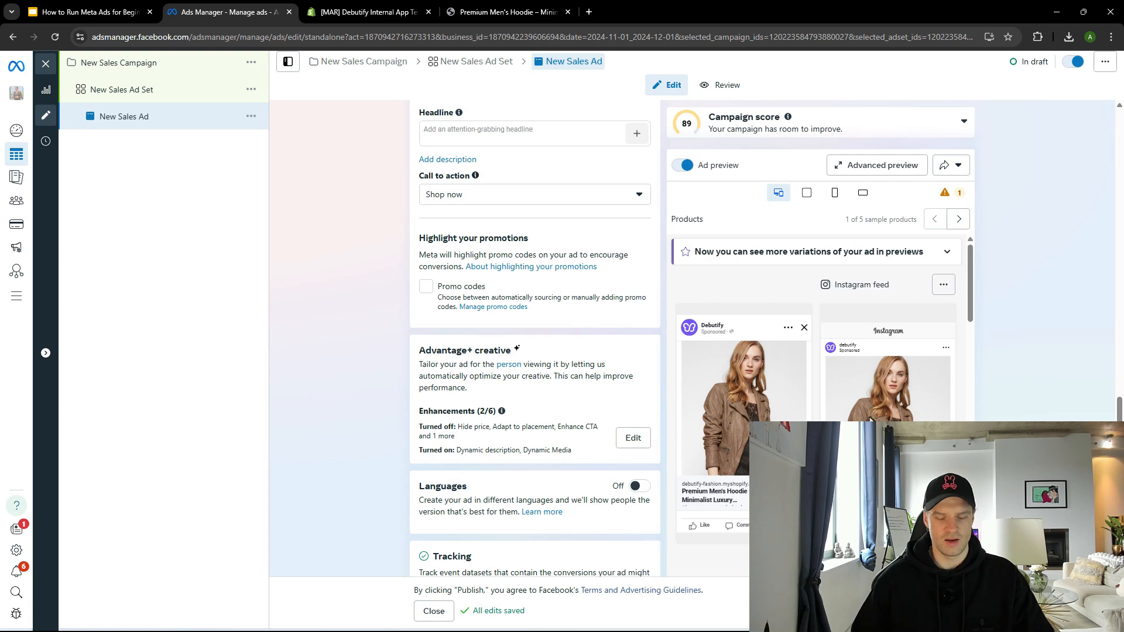
{"action": "scroll", "coordinate": [420, 403], "scroll_direction": "down", "scroll_amount": 2}
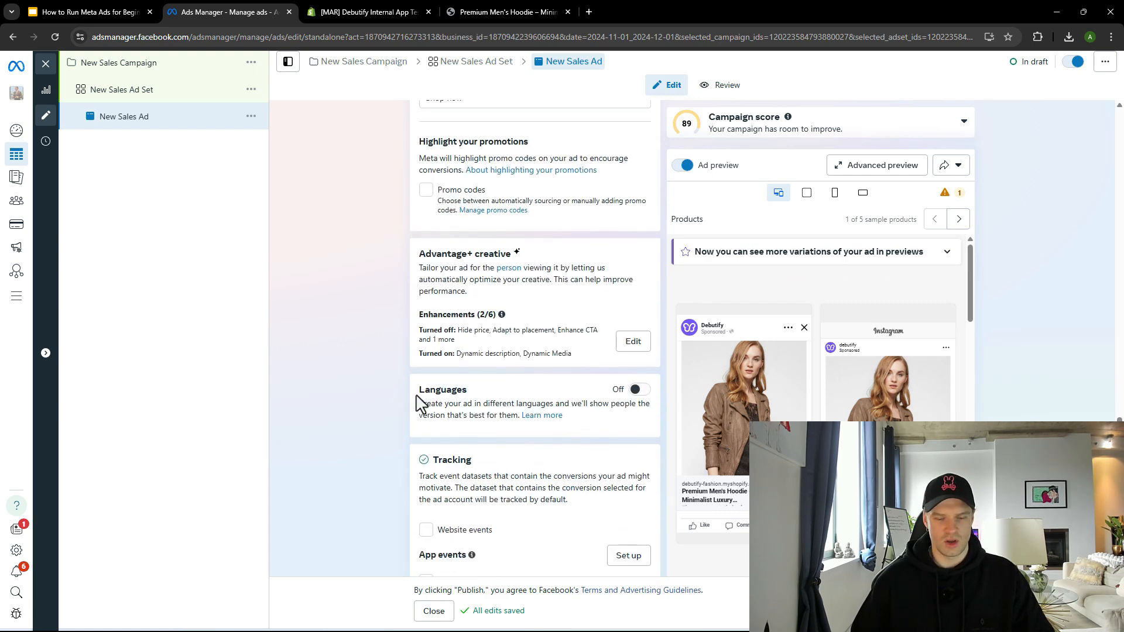
{"action": "scroll", "coordinate": [386, 372], "scroll_direction": "down", "scroll_amount": 2}
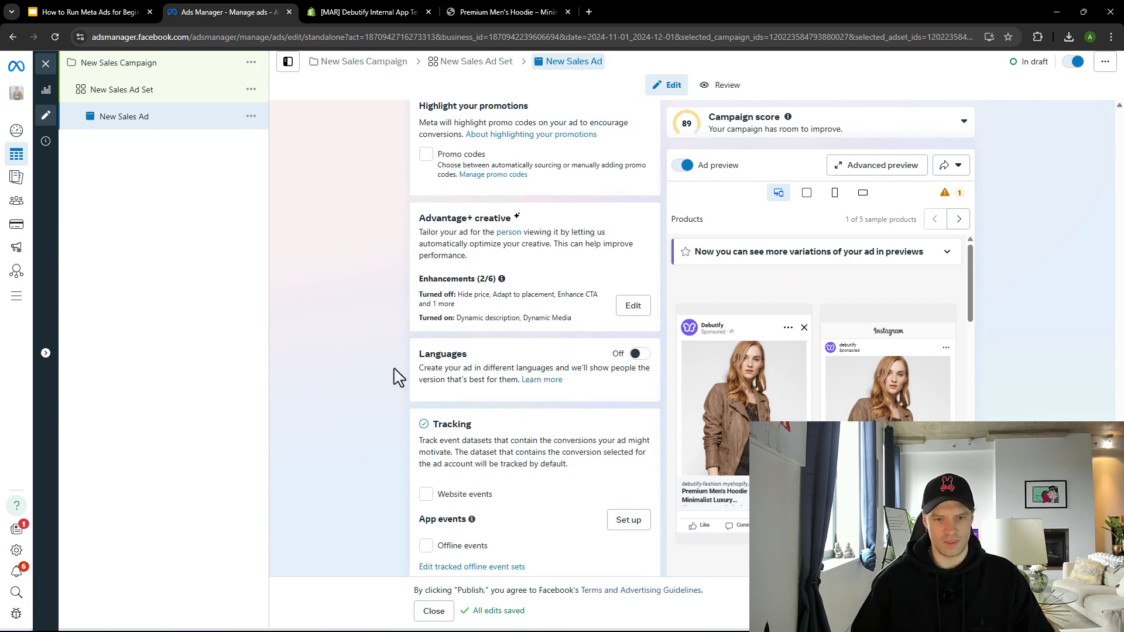
{"action": "scroll", "coordinate": [393, 376], "scroll_direction": "up", "scroll_amount": 4}
{"action": "scroll", "coordinate": [404, 380], "scroll_direction": "up", "scroll_amount": 6}
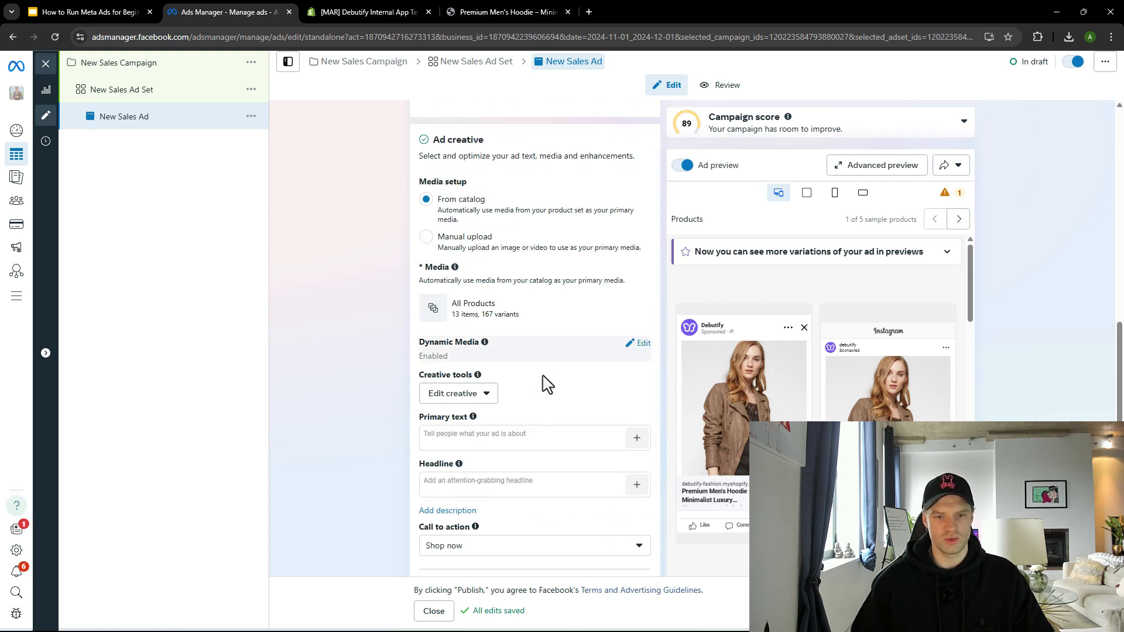
{"action": "scroll", "coordinate": [434, 325], "scroll_direction": "up", "scroll_amount": 2}
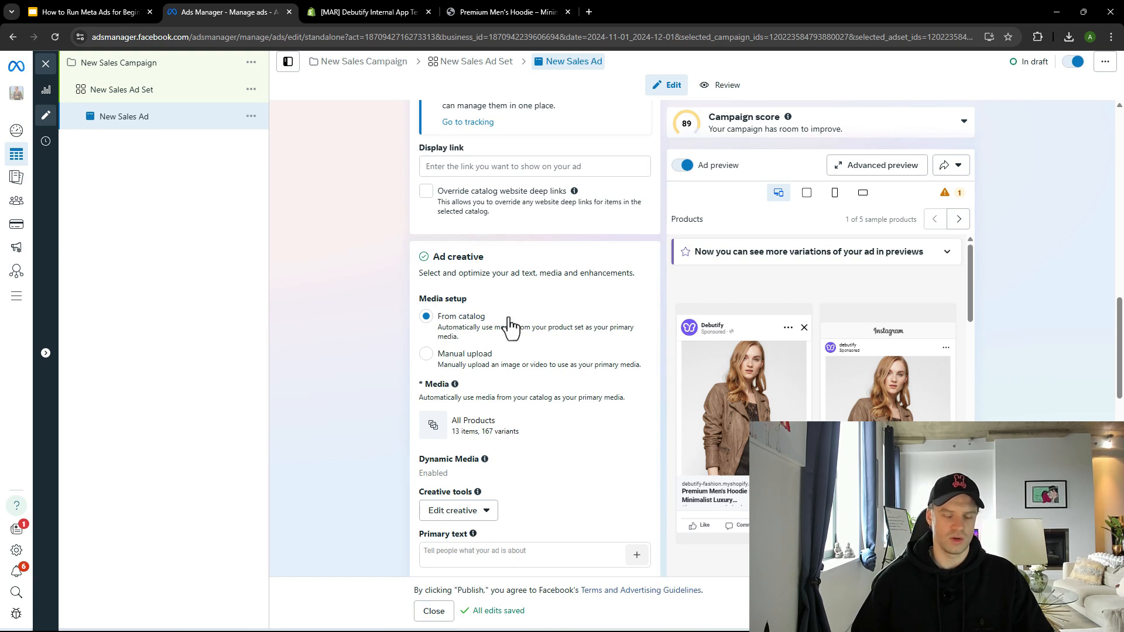
{"action": "mouse_move", "coordinate": [726, 343]}
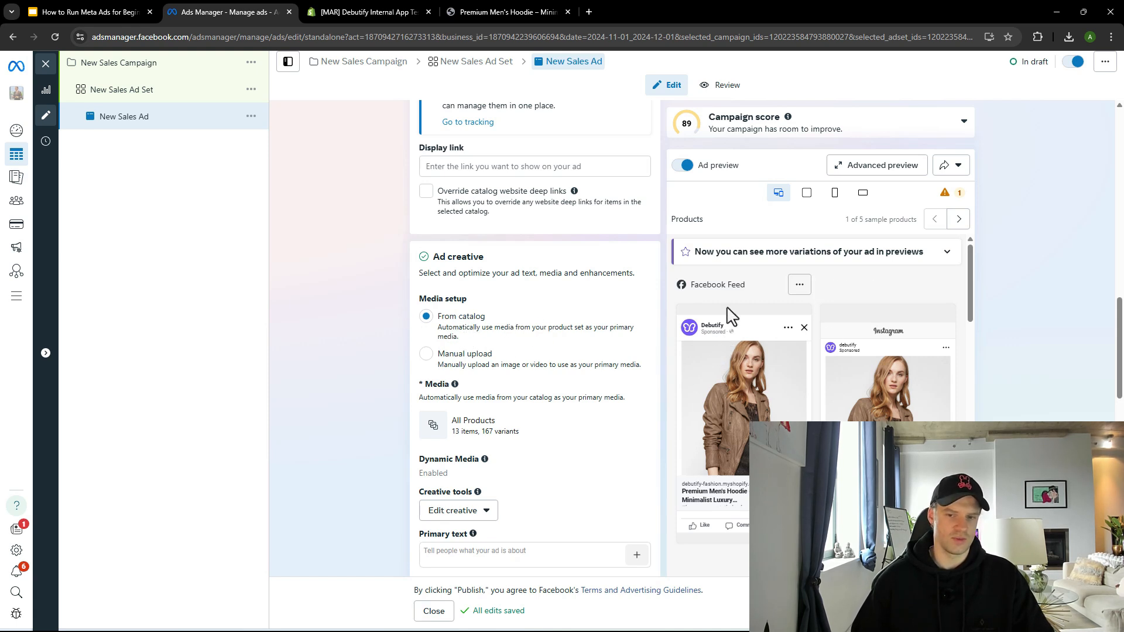
{"action": "mouse_move", "coordinate": [839, 338]}
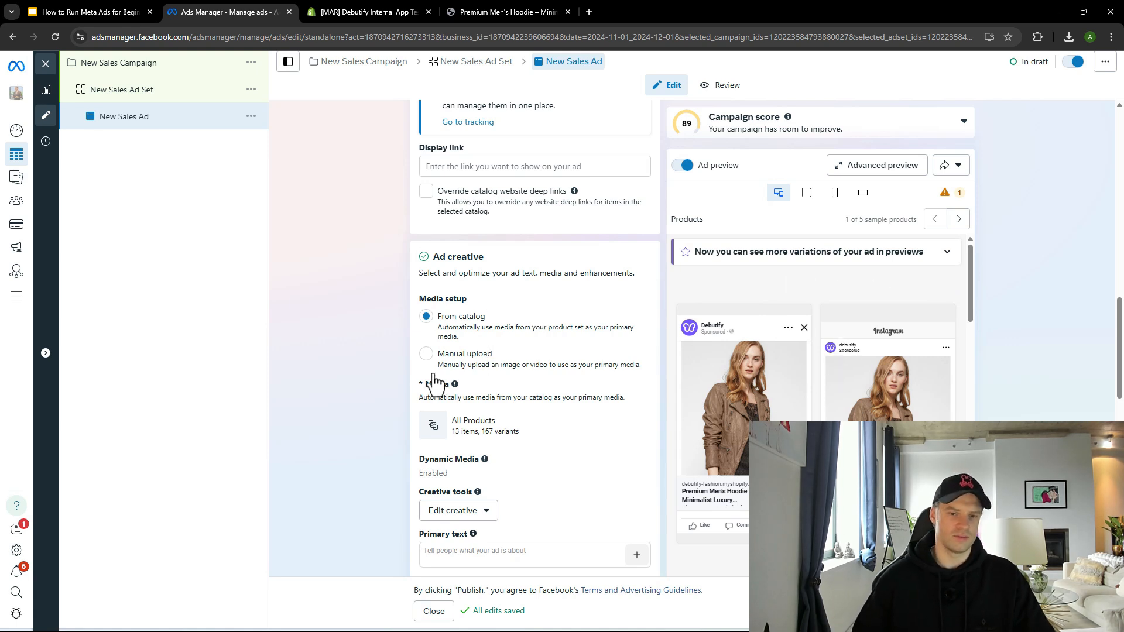
- Set the ad creative's media setup to Manual upload
{"action": "scroll", "coordinate": [399, 372], "scroll_direction": "down", "scroll_amount": 1}
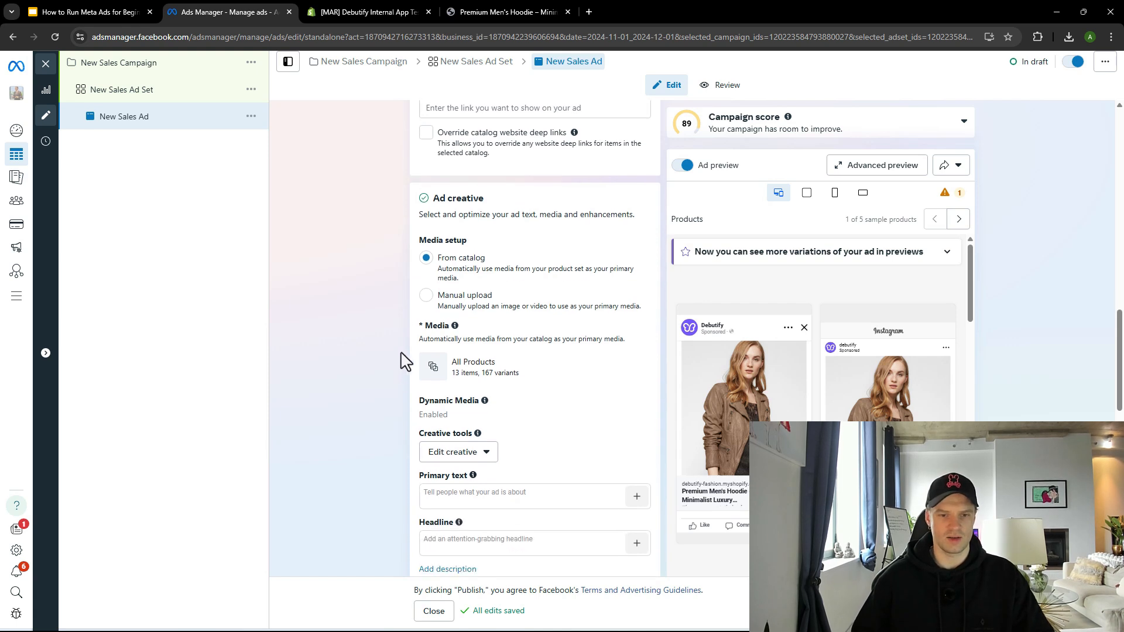
{"action": "left_click", "coordinate": [425, 296]}
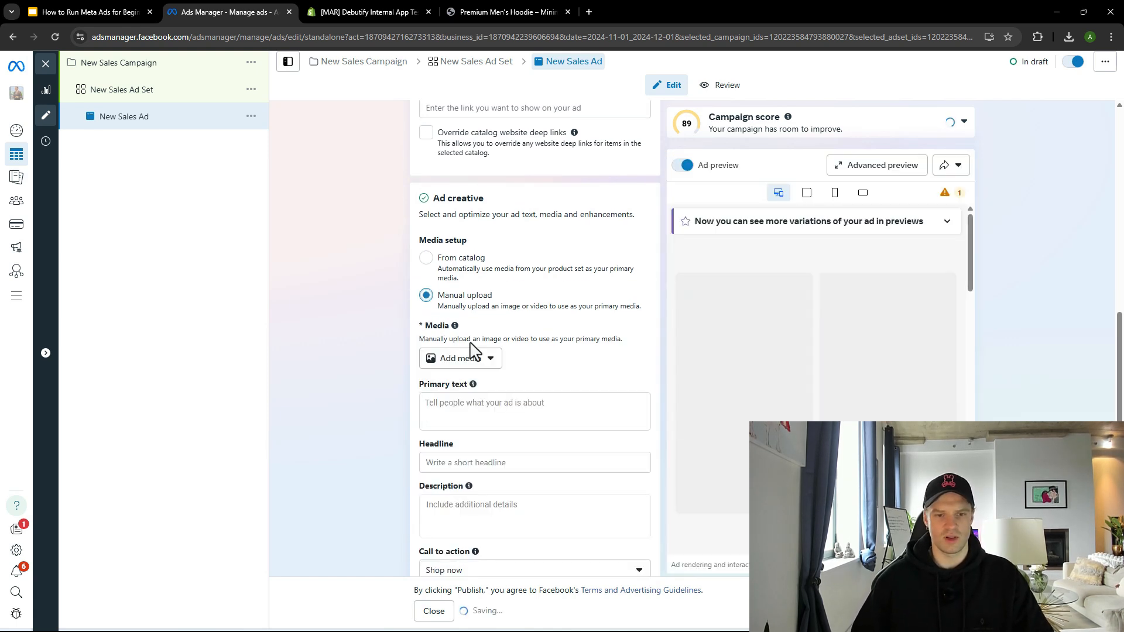
{"action": "scroll", "coordinate": [425, 357], "scroll_direction": "down", "scroll_amount": 1}
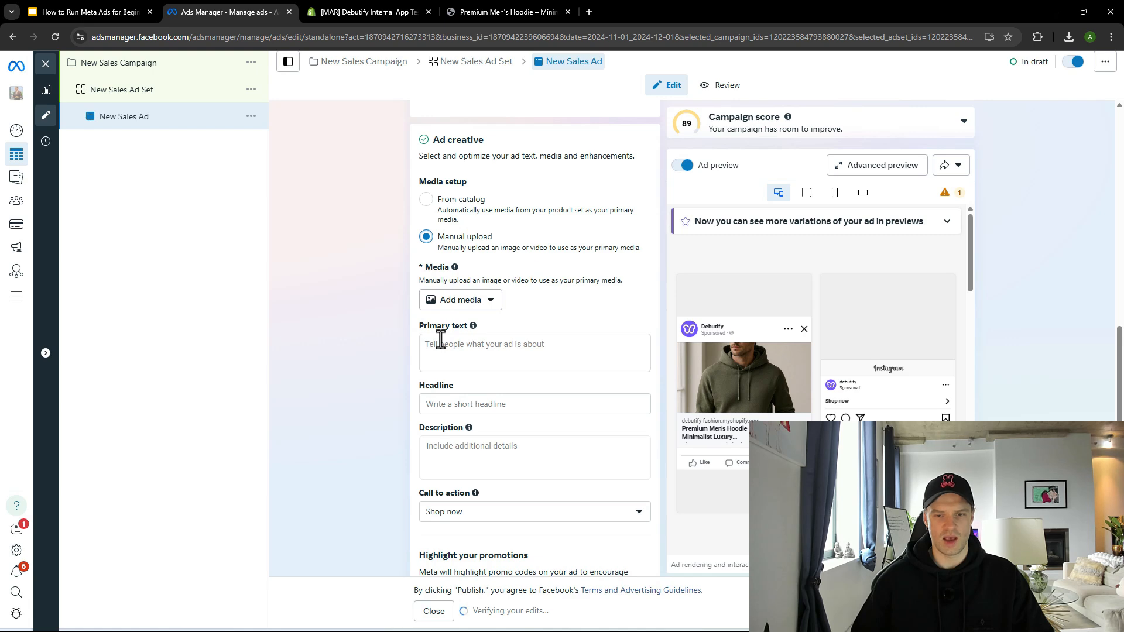
{"action": "left_click", "coordinate": [443, 302]}
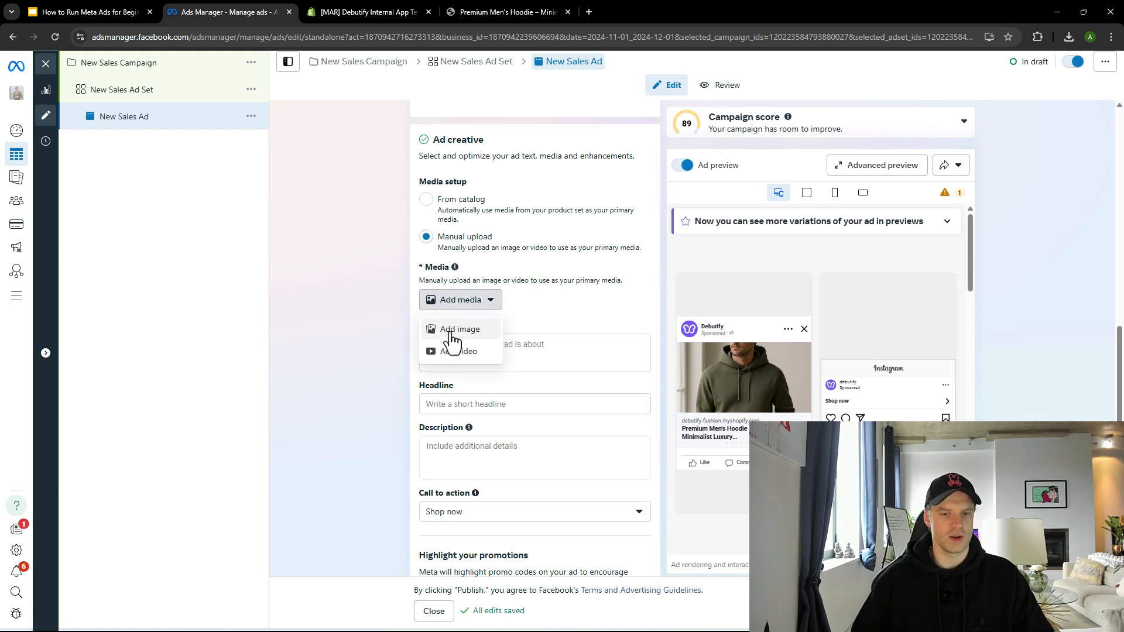
{"action": "left_click", "coordinate": [454, 331]}
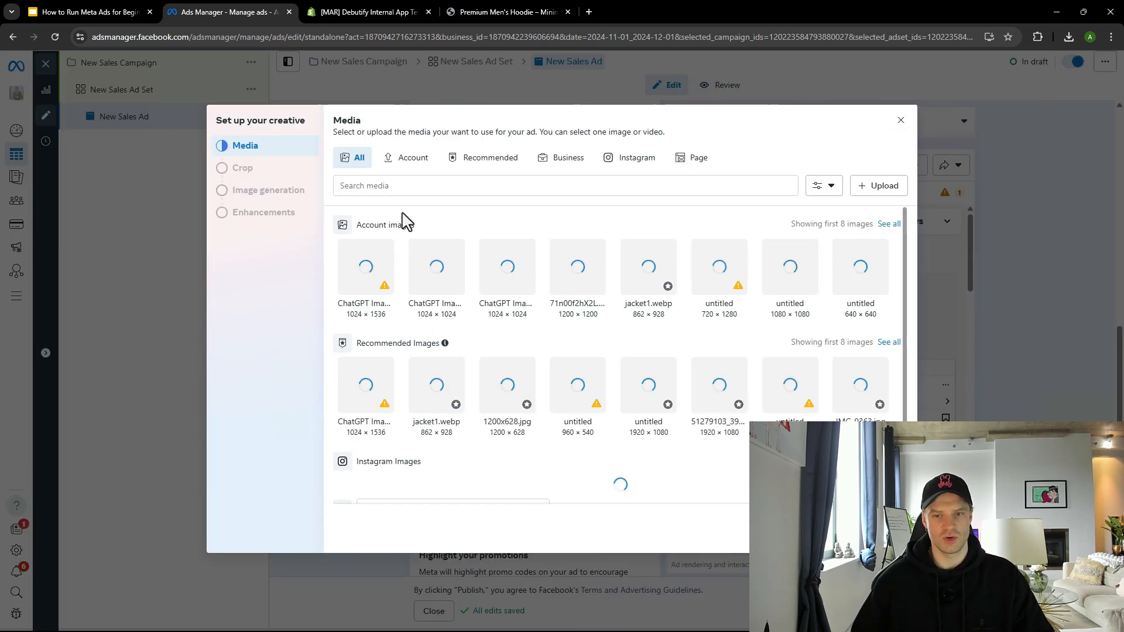
{"action": "left_click", "coordinate": [902, 120]}
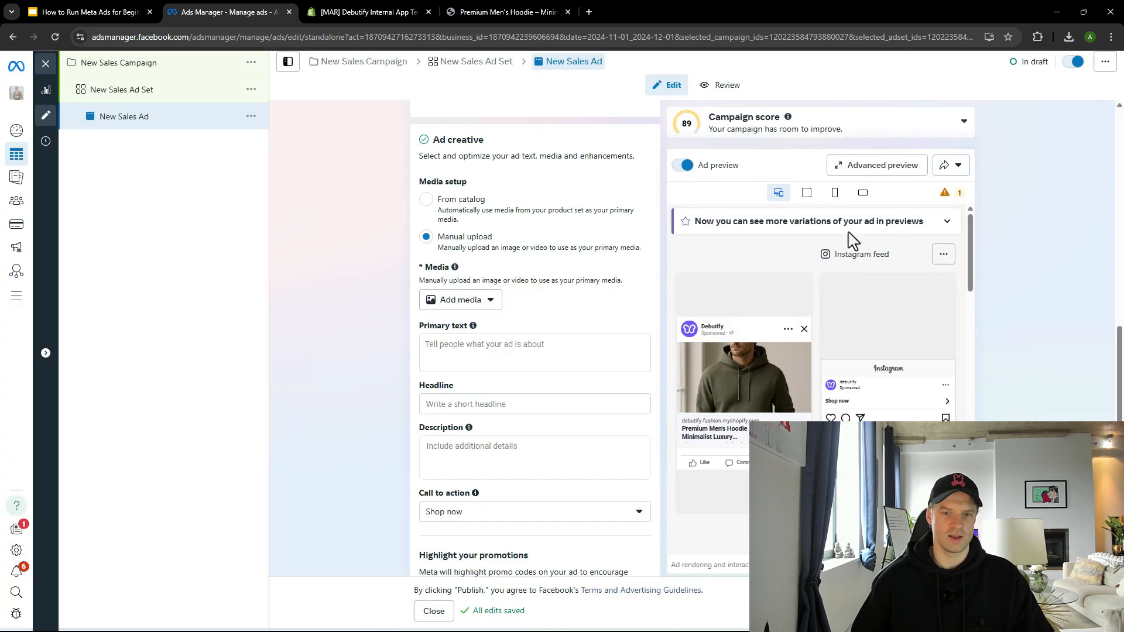
- Upload the image ChatGPT Image May 8, 2025, 04_18_41 PM from Downloads as the ad's media and continue to cropping
{"action": "left_click", "coordinate": [452, 304]}
{"action": "left_click", "coordinate": [461, 331]}
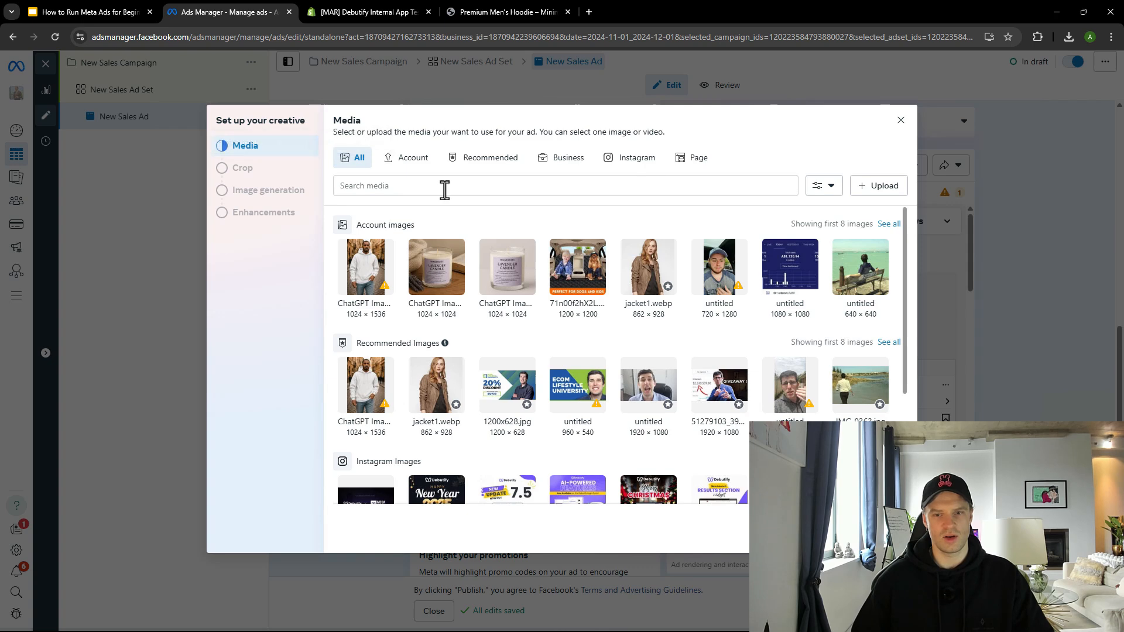
{"action": "left_click", "coordinate": [879, 191]}
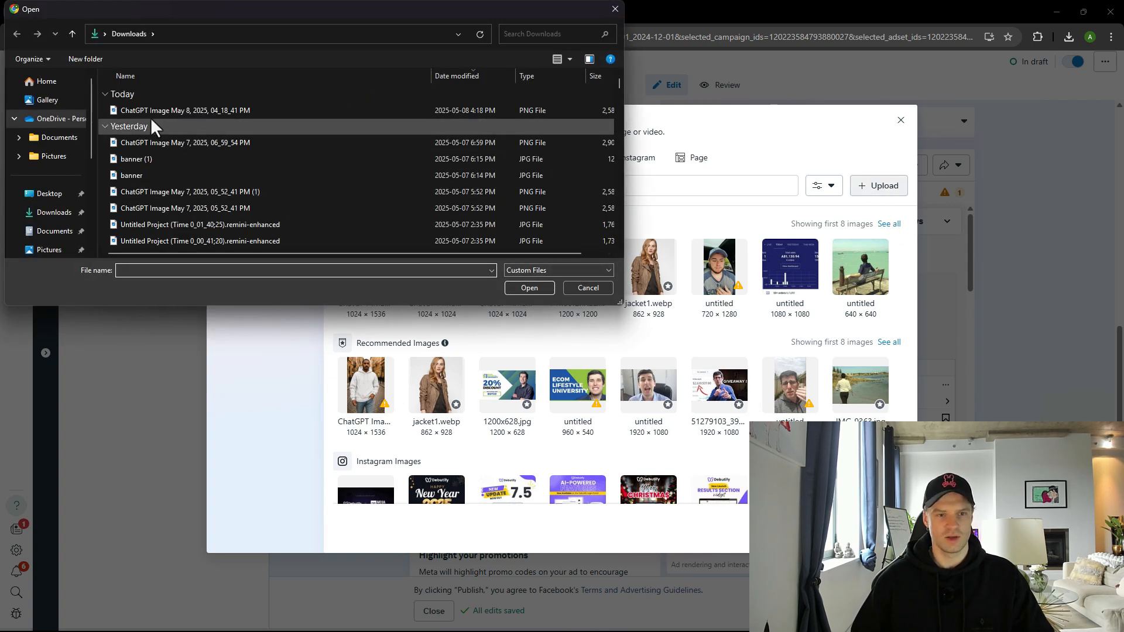
{"action": "left_click", "coordinate": [175, 110]}
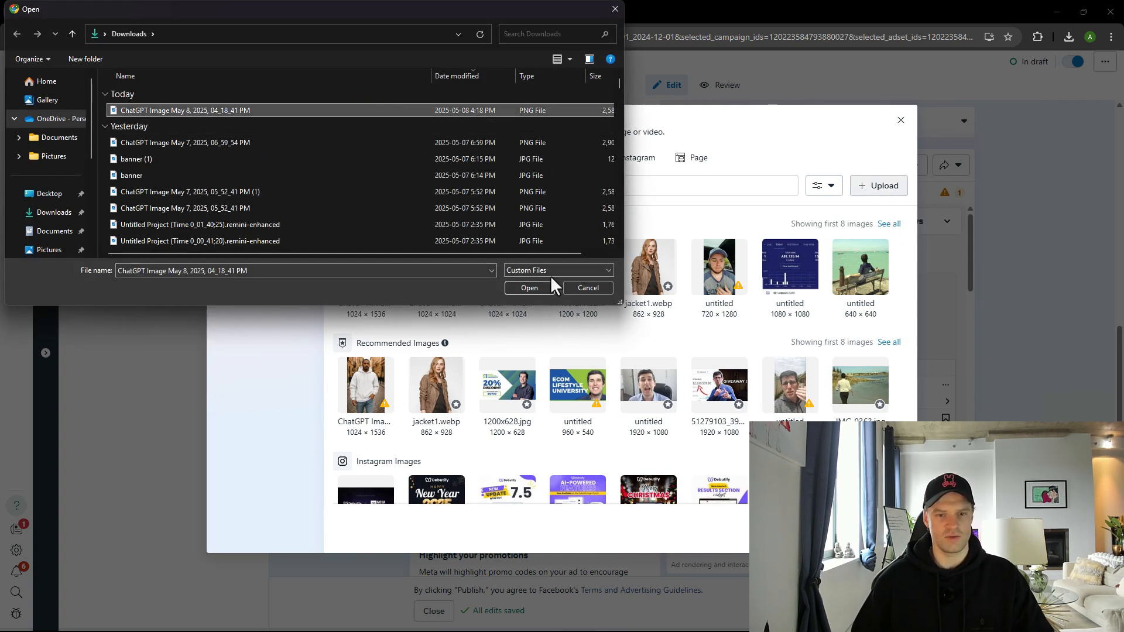
{"action": "left_click", "coordinate": [529, 288]}
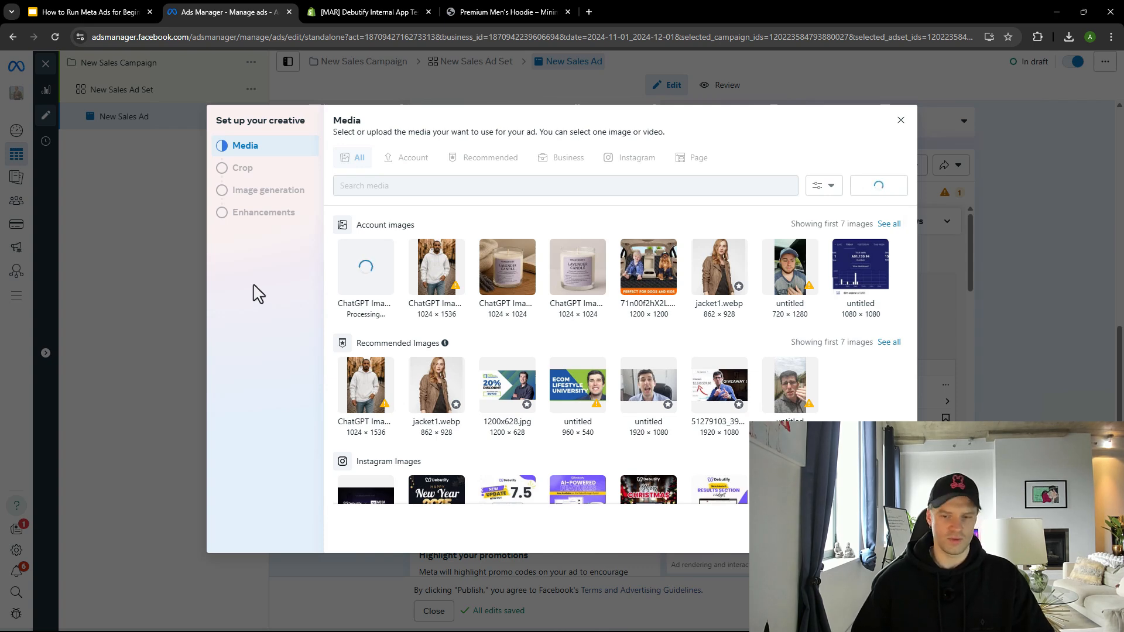
{"action": "scroll", "coordinate": [678, 367], "scroll_direction": "down", "scroll_amount": 2}
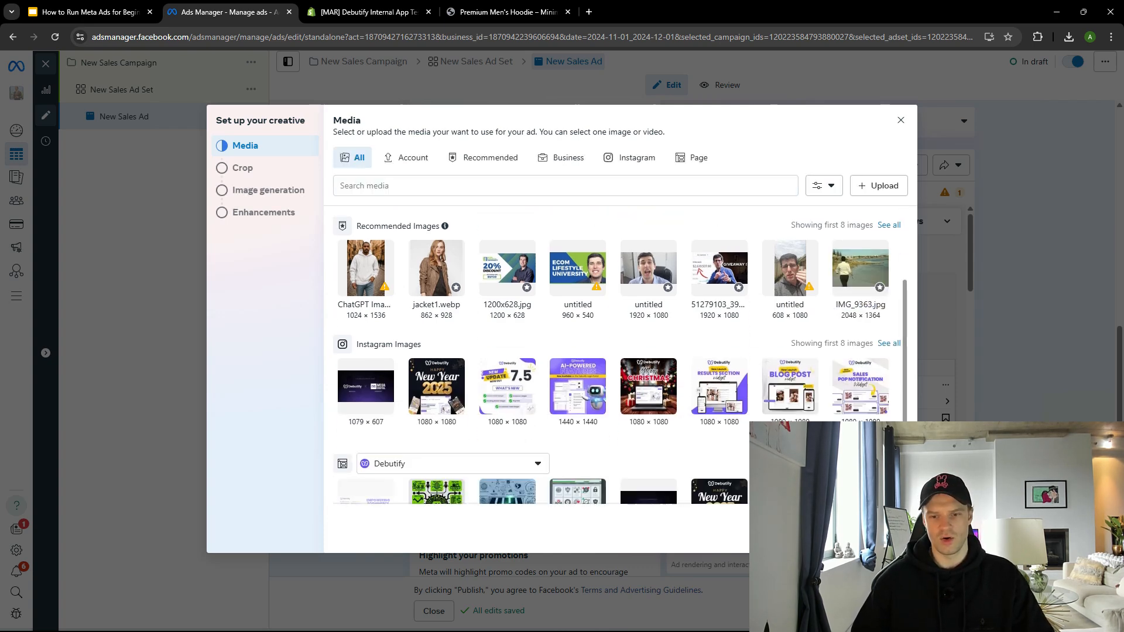
{"action": "left_click", "coordinate": [892, 534]}
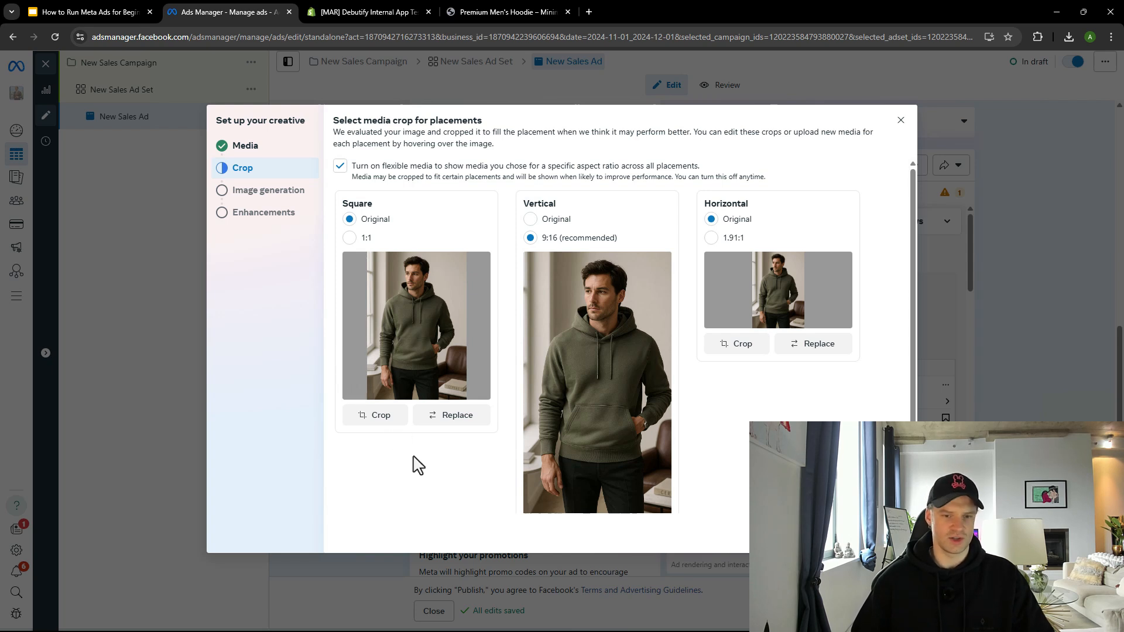
- Crop the square placement image to 1:1, framing the man from just above his head down to the hoodie's hem
{"action": "left_click", "coordinate": [379, 417]}
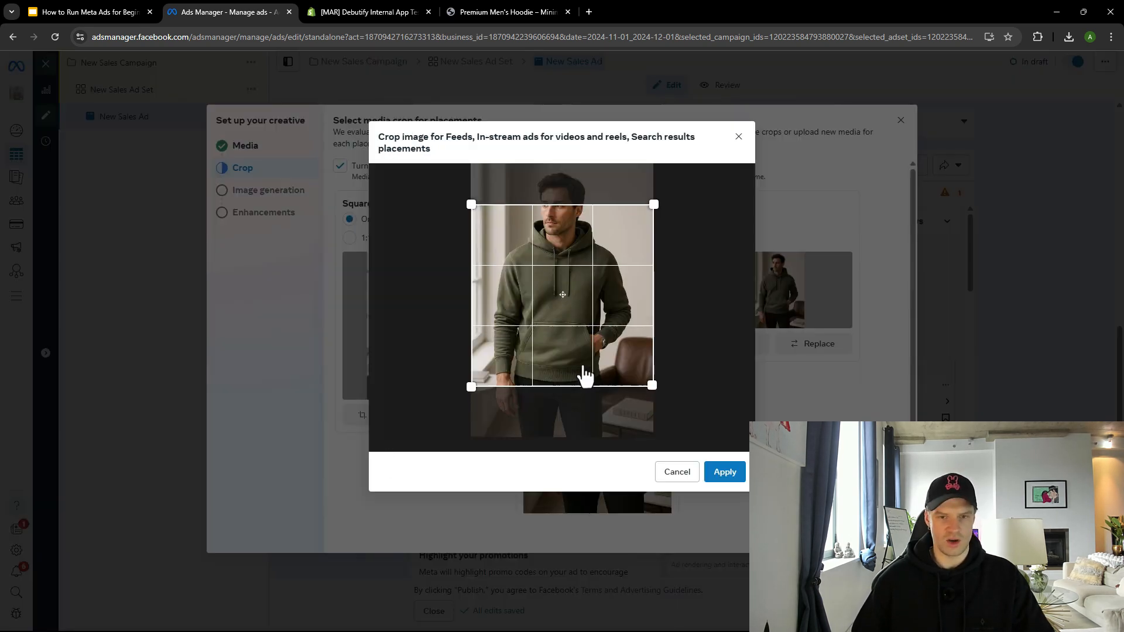
{"action": "left_click_drag", "start_coordinate": [586, 374], "coordinate": [587, 356]}
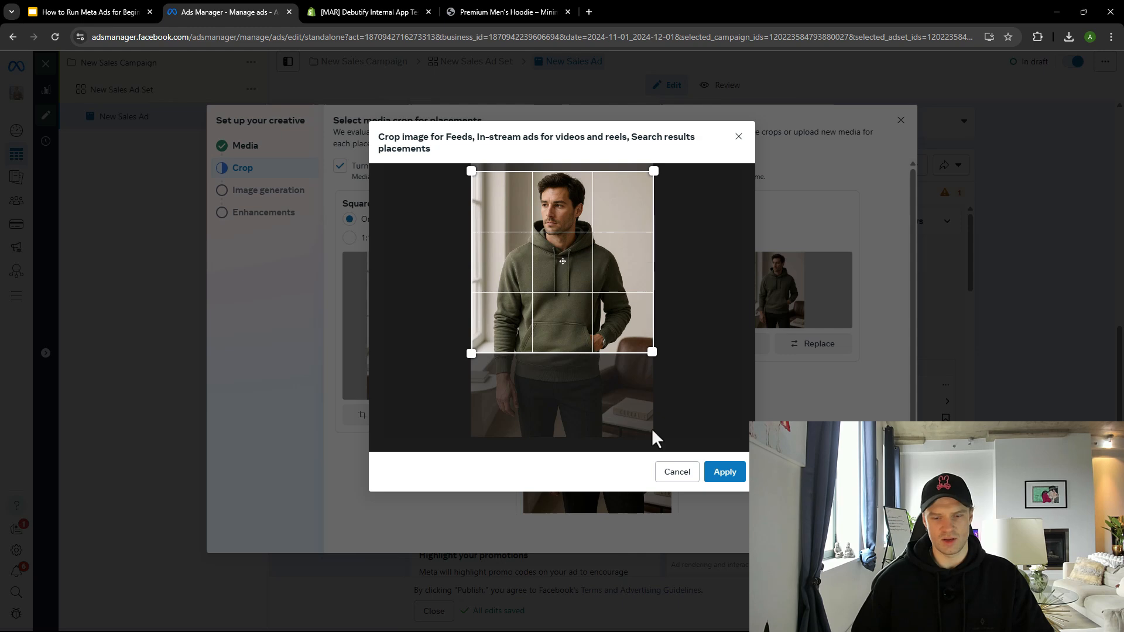
{"action": "left_click", "coordinate": [723, 473]}
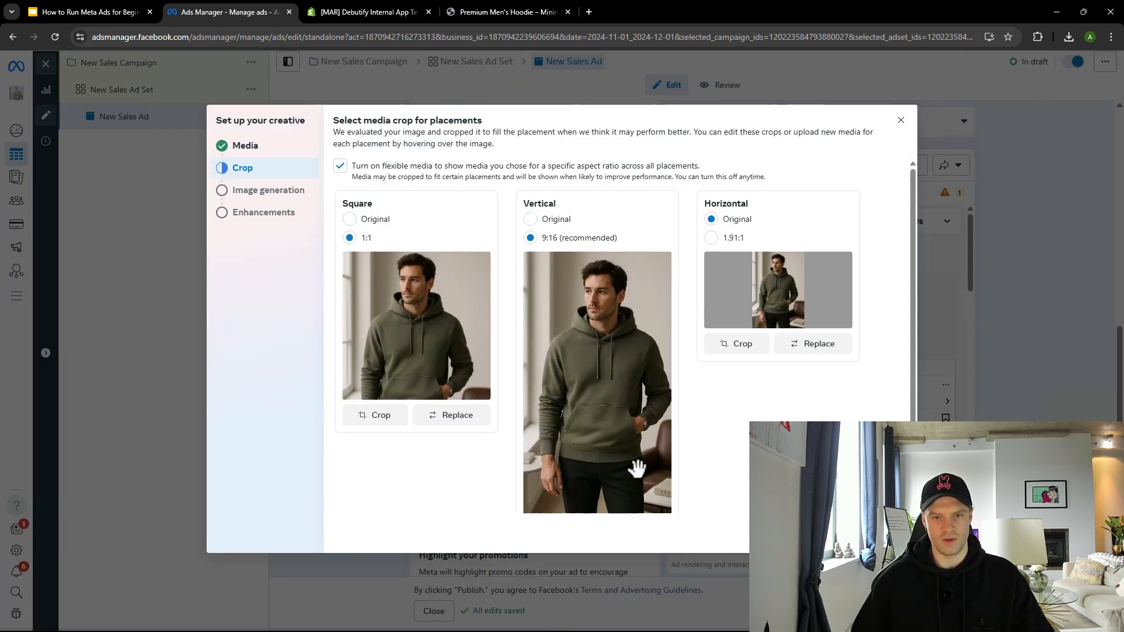
- Crop the horizontal placement image to 1.91:1 around the front of the hoodie
{"action": "scroll", "coordinate": [623, 463], "scroll_direction": "down", "scroll_amount": 1}
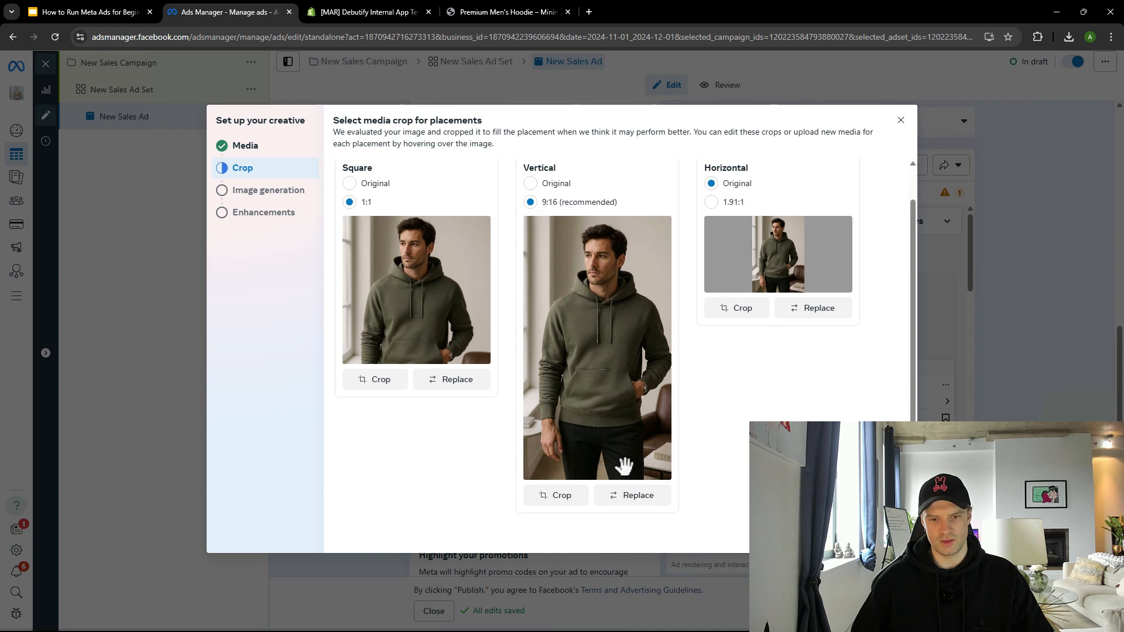
{"action": "scroll", "coordinate": [623, 463], "scroll_direction": "up", "scroll_amount": 1}
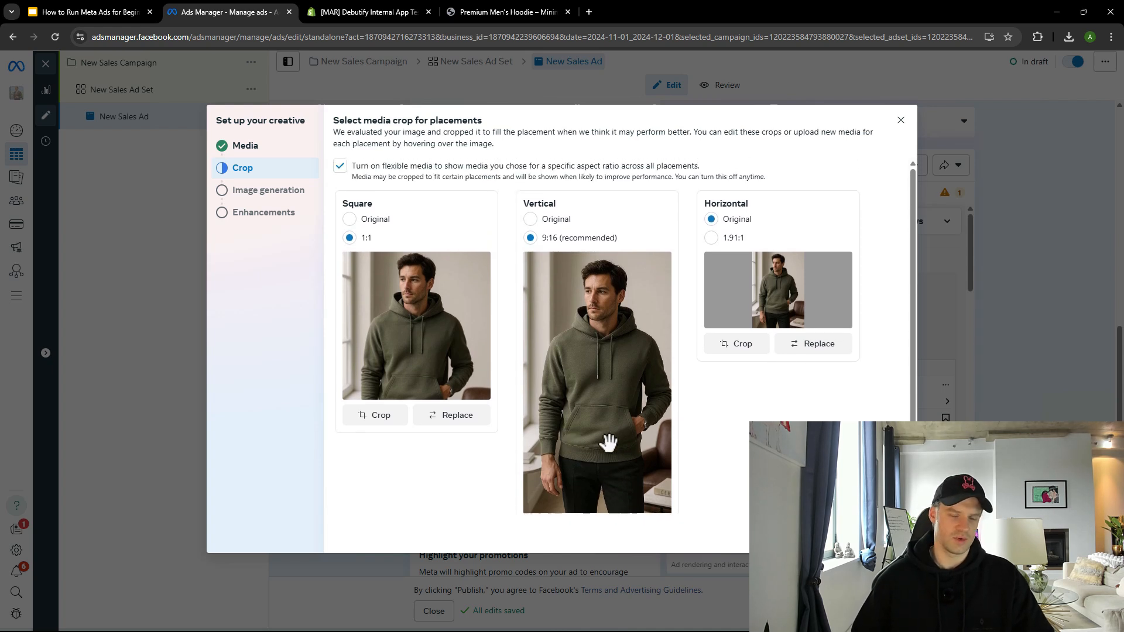
{"action": "scroll", "coordinate": [621, 451], "scroll_direction": "down", "scroll_amount": 1}
{"action": "scroll", "coordinate": [621, 450], "scroll_direction": "down", "scroll_amount": 1}
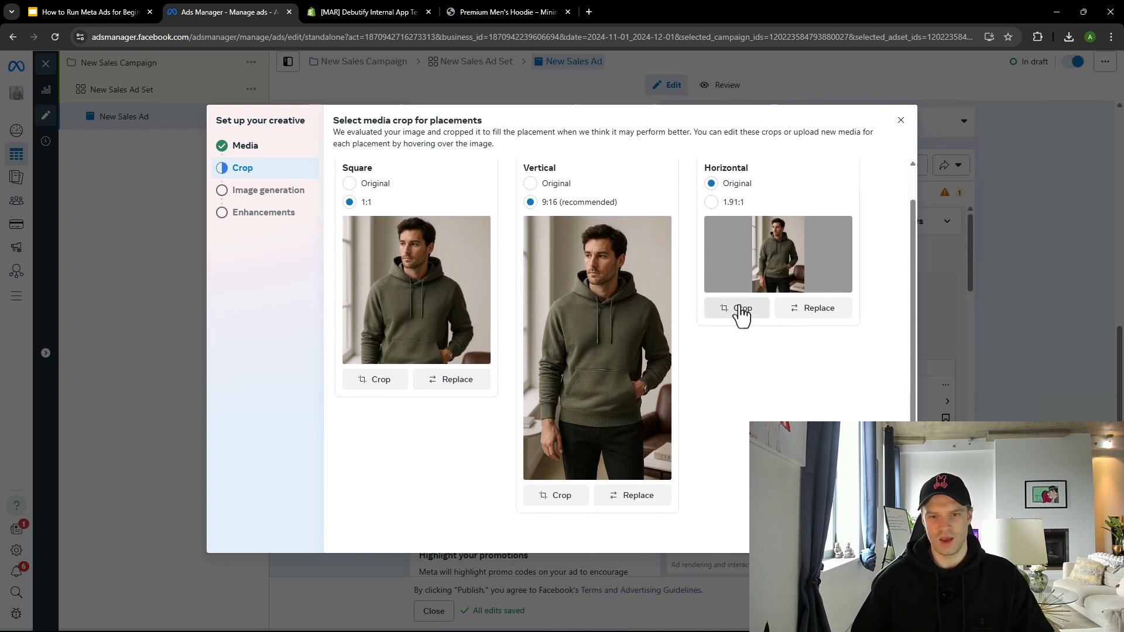
{"action": "left_click", "coordinate": [741, 314]}
{"action": "left_click_drag", "start_coordinate": [629, 233], "coordinate": [644, 324]}
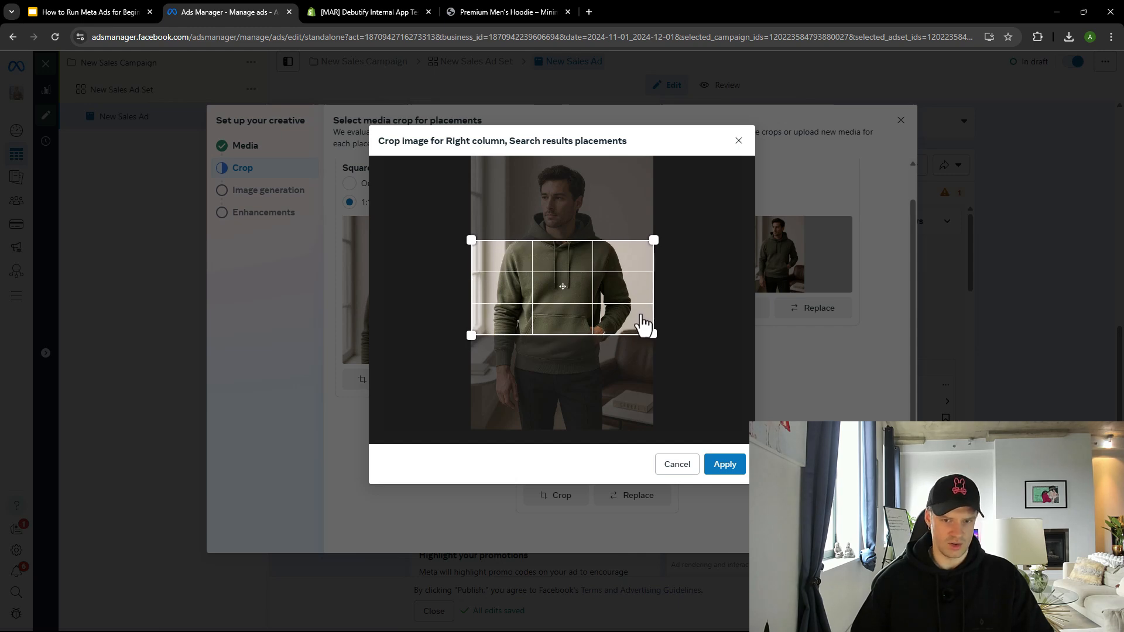
{"action": "left_click", "coordinate": [725, 466]}
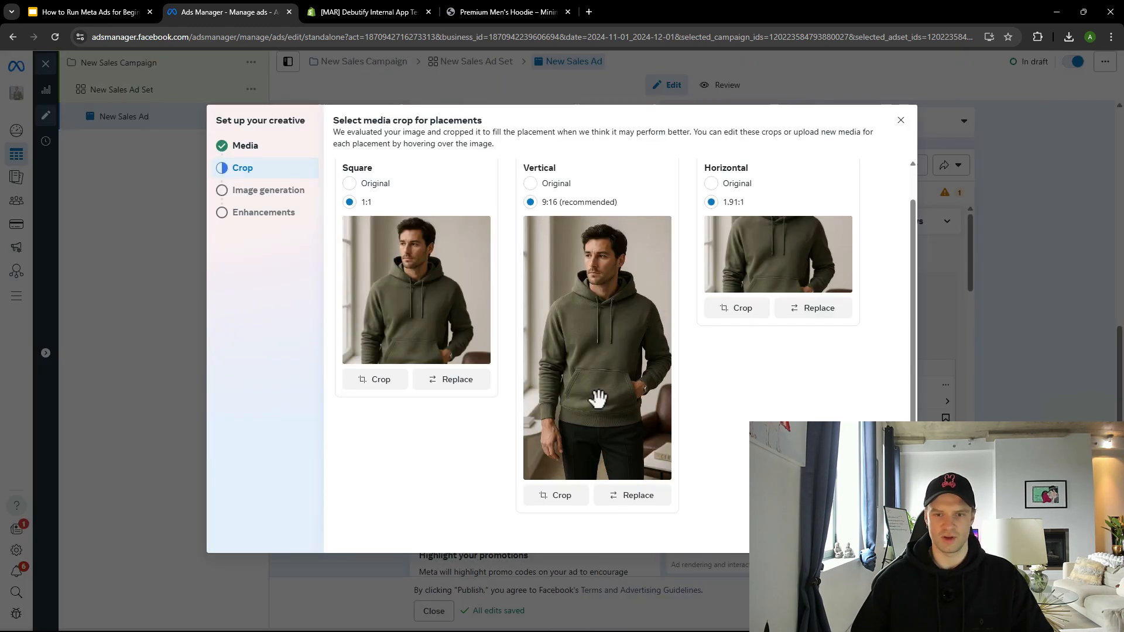
- Reposition the horizontal crop to start just below the man's chin, and continue to image generation
{"action": "left_click", "coordinate": [762, 309]}
{"action": "left_click_drag", "start_coordinate": [620, 336], "coordinate": [614, 318]}
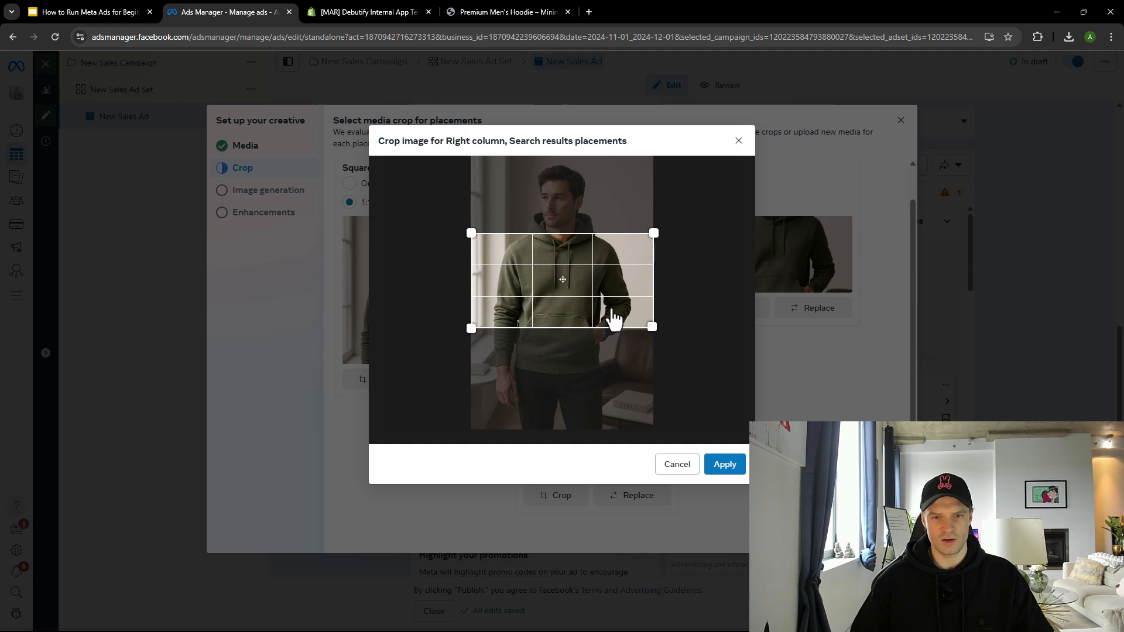
{"action": "left_click", "coordinate": [722, 464]}
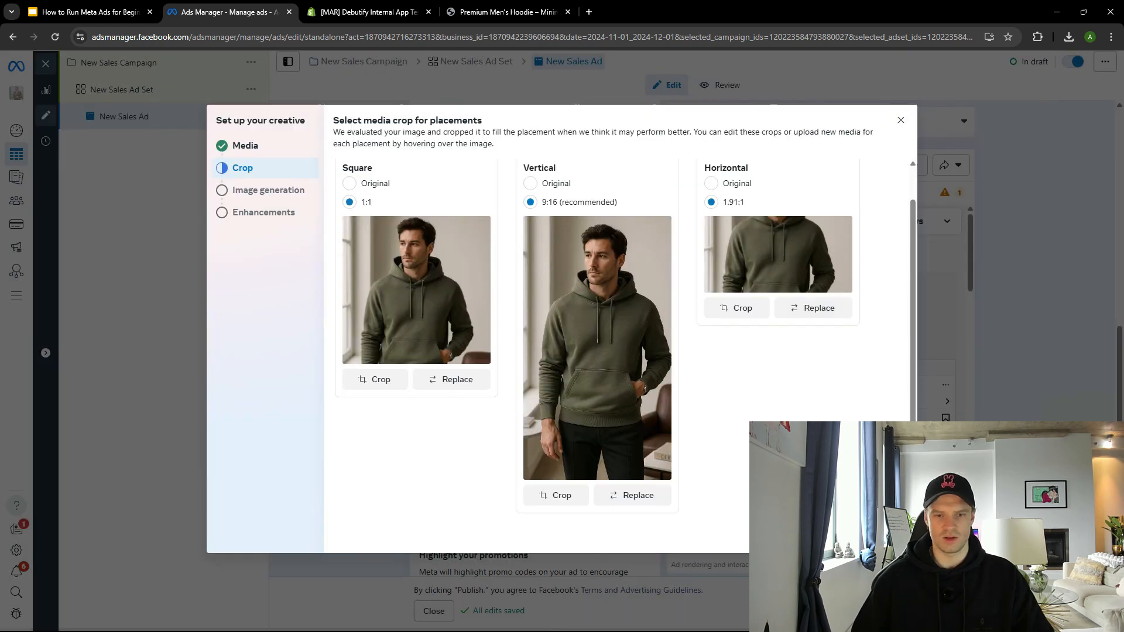
{"action": "left_click", "coordinate": [889, 533]}
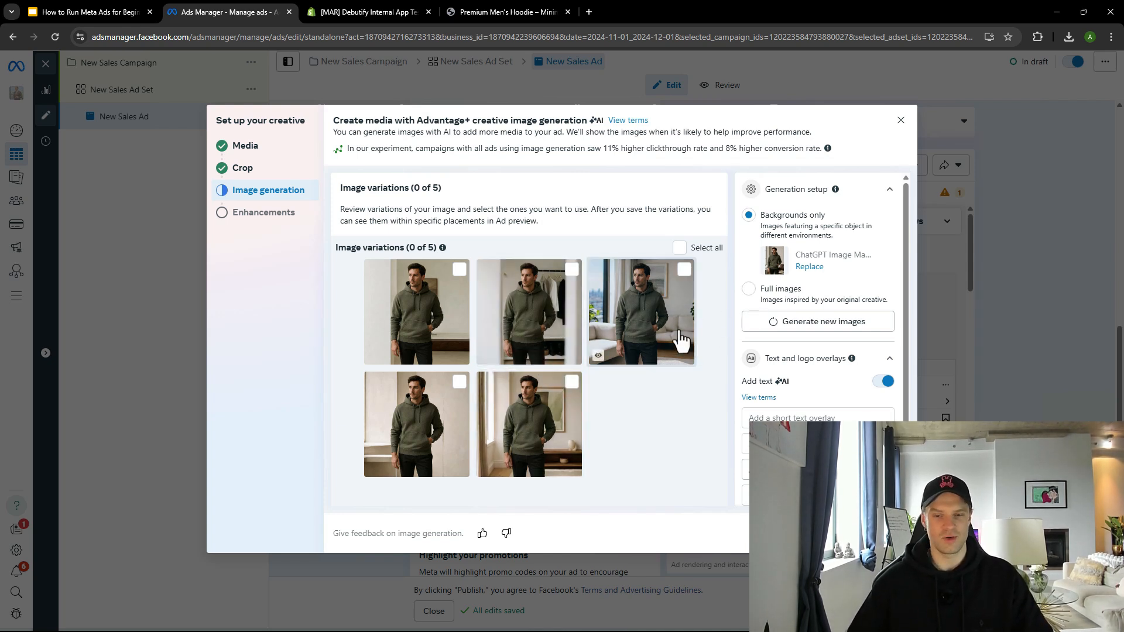
- Review the generated image variations and overlay options, and continue to the enhancements without selecting any variation
{"action": "scroll", "coordinate": [796, 338], "scroll_direction": "down", "scroll_amount": 1}
{"action": "scroll", "coordinate": [797, 337], "scroll_direction": "down", "scroll_amount": 2}
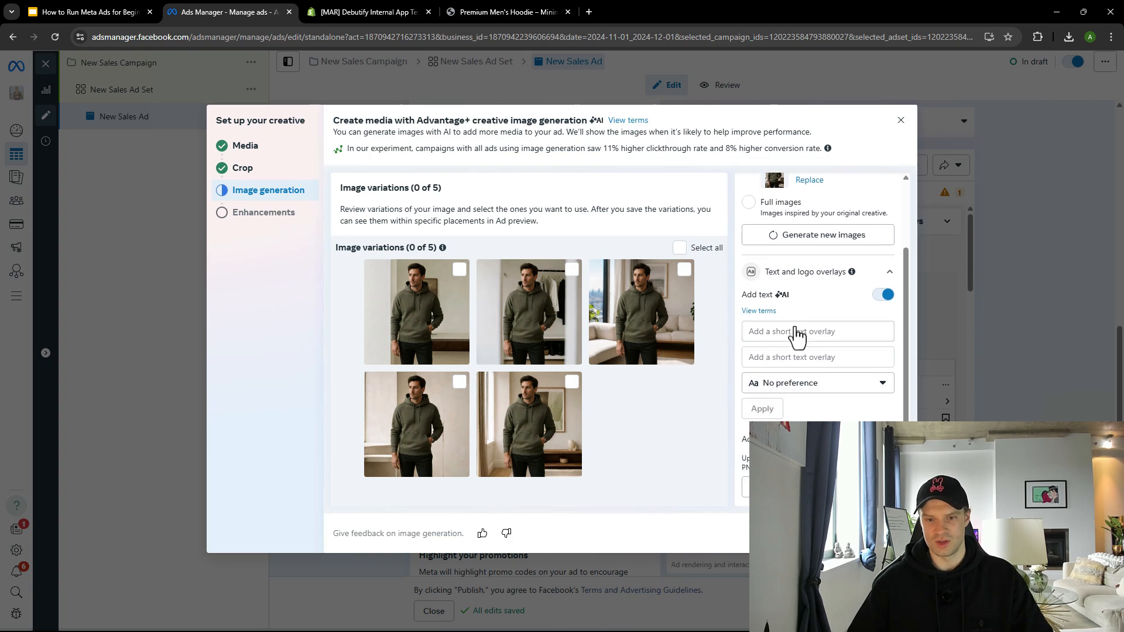
{"action": "scroll", "coordinate": [797, 338], "scroll_direction": "up", "scroll_amount": 2}
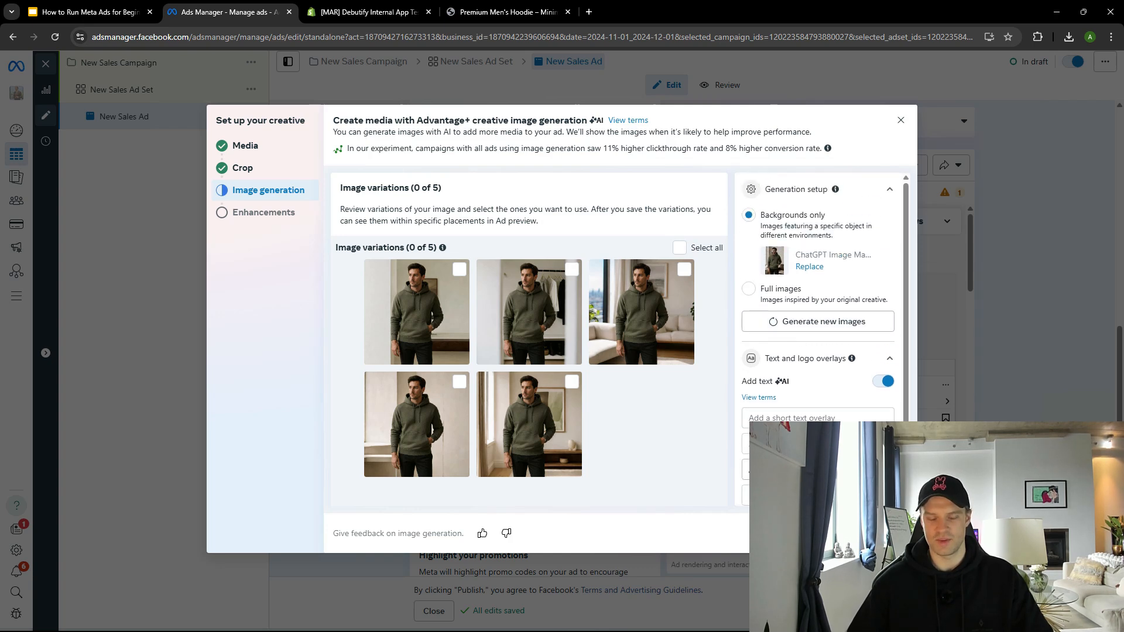
{"action": "left_click", "coordinate": [891, 534]}
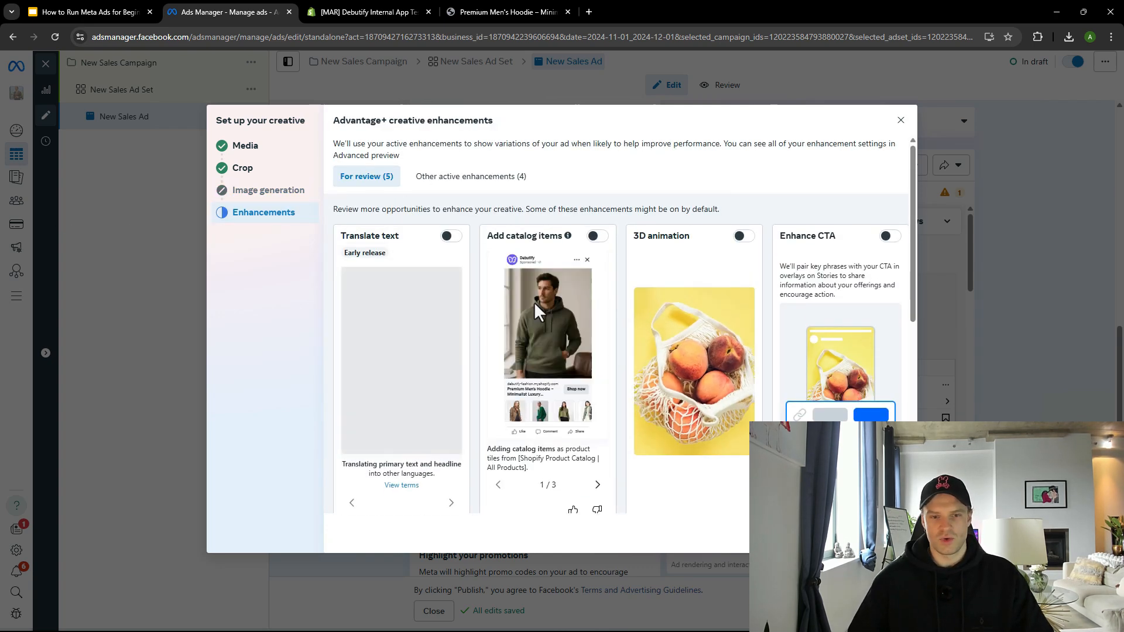
- Review the suggested Advantage+ creative enhancements, leave all five switched off, and finish the creative setup
{"action": "scroll", "coordinate": [518, 305], "scroll_direction": "down", "scroll_amount": 5}
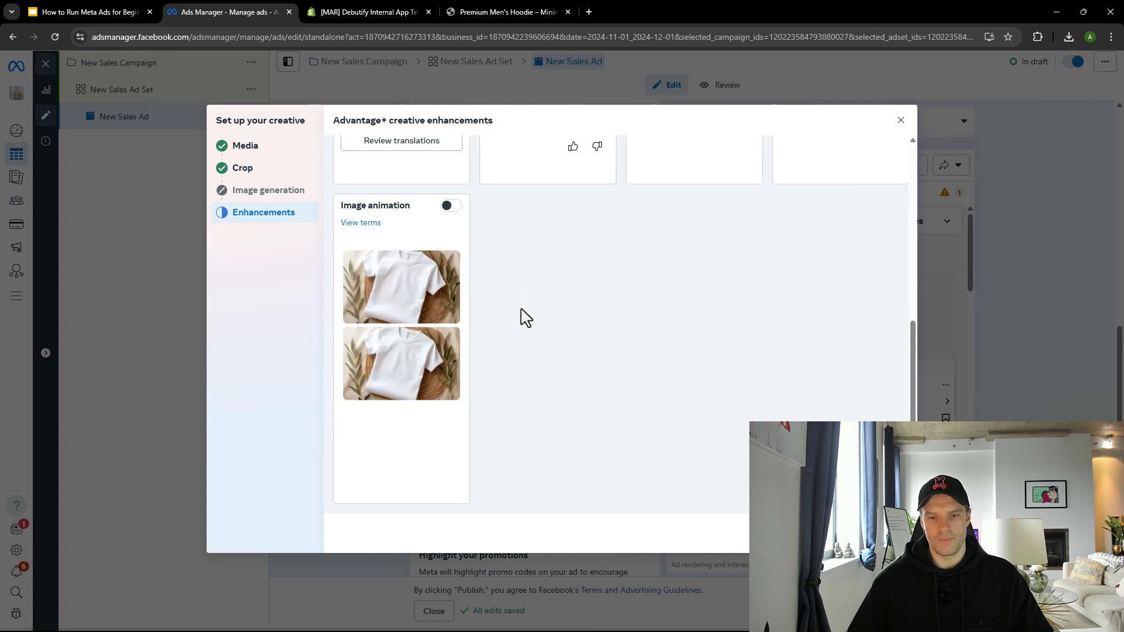
{"action": "scroll", "coordinate": [525, 314], "scroll_direction": "up", "scroll_amount": 5}
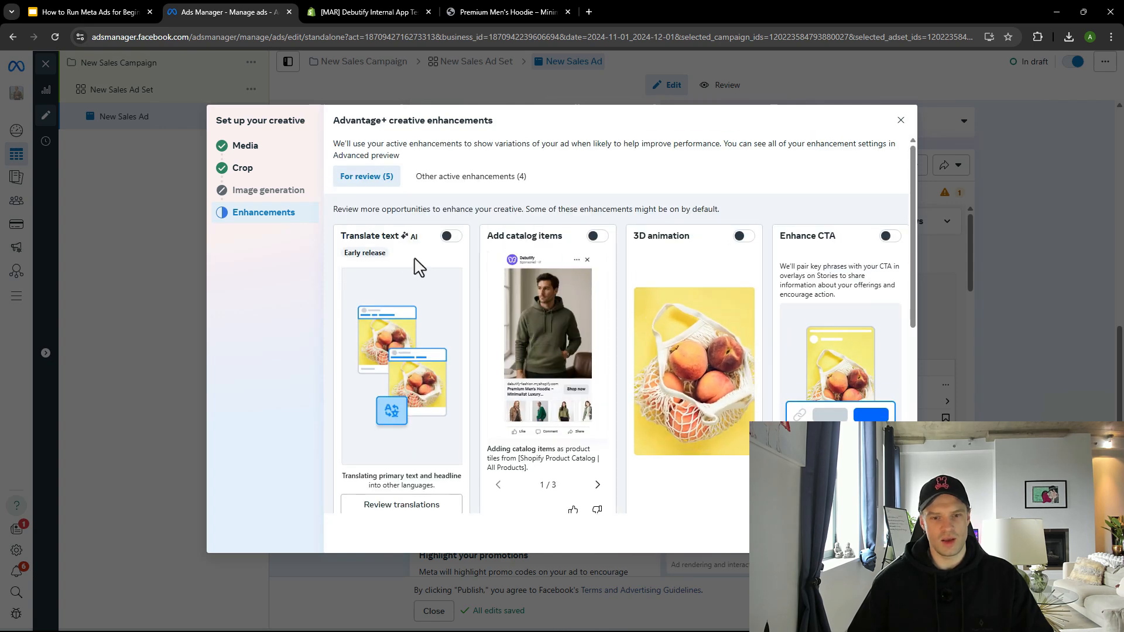
{"action": "scroll", "coordinate": [586, 305], "scroll_direction": "down", "scroll_amount": 5}
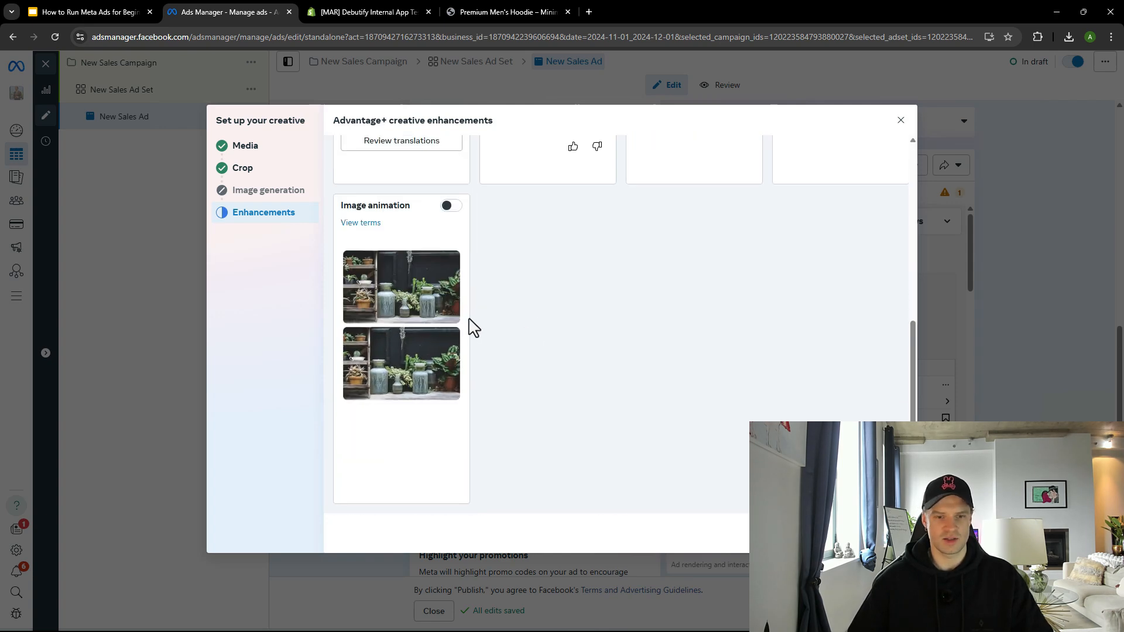
{"action": "scroll", "coordinate": [421, 337], "scroll_direction": "up", "scroll_amount": 3}
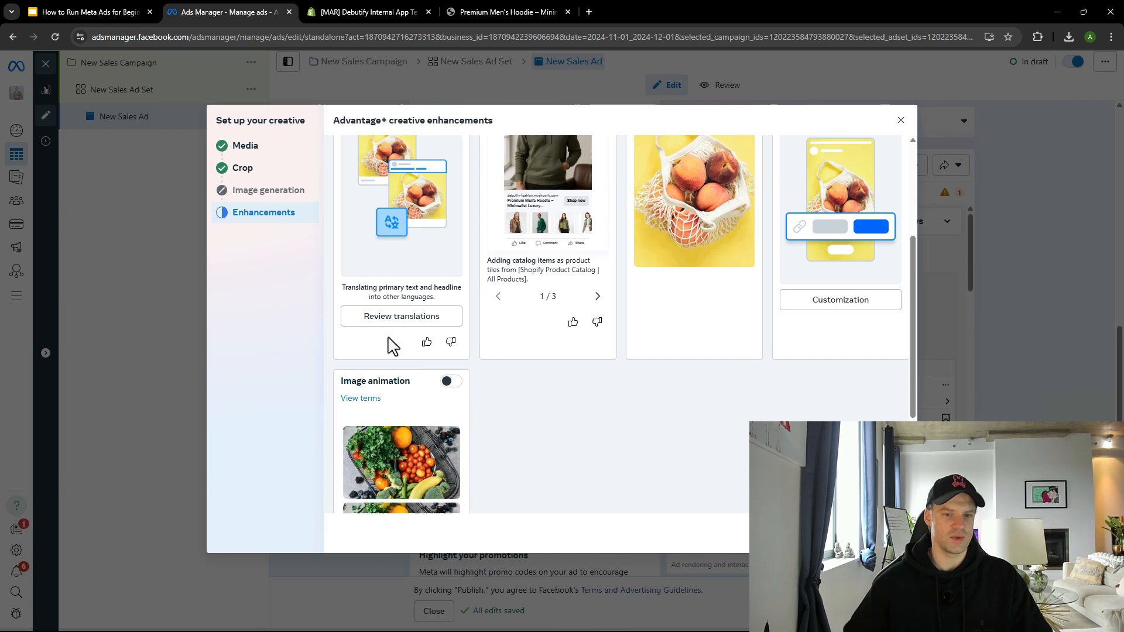
{"action": "scroll", "coordinate": [394, 358], "scroll_direction": "up", "scroll_amount": 3}
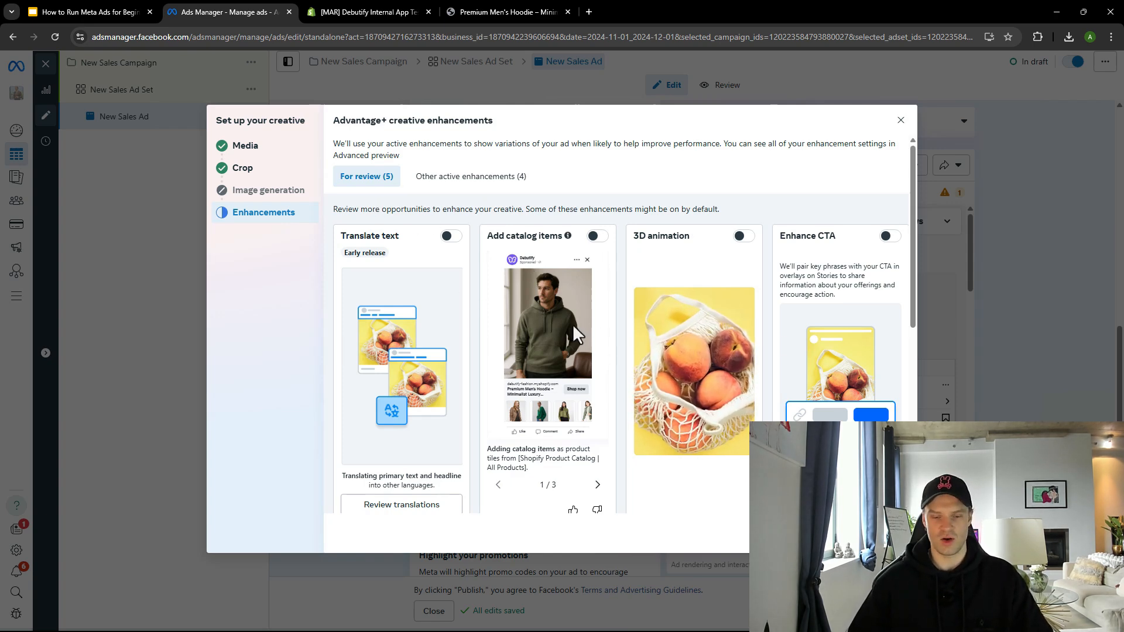
{"action": "scroll", "coordinate": [574, 328], "scroll_direction": "down", "scroll_amount": 5}
{"action": "scroll", "coordinate": [578, 337], "scroll_direction": "up", "scroll_amount": 5}
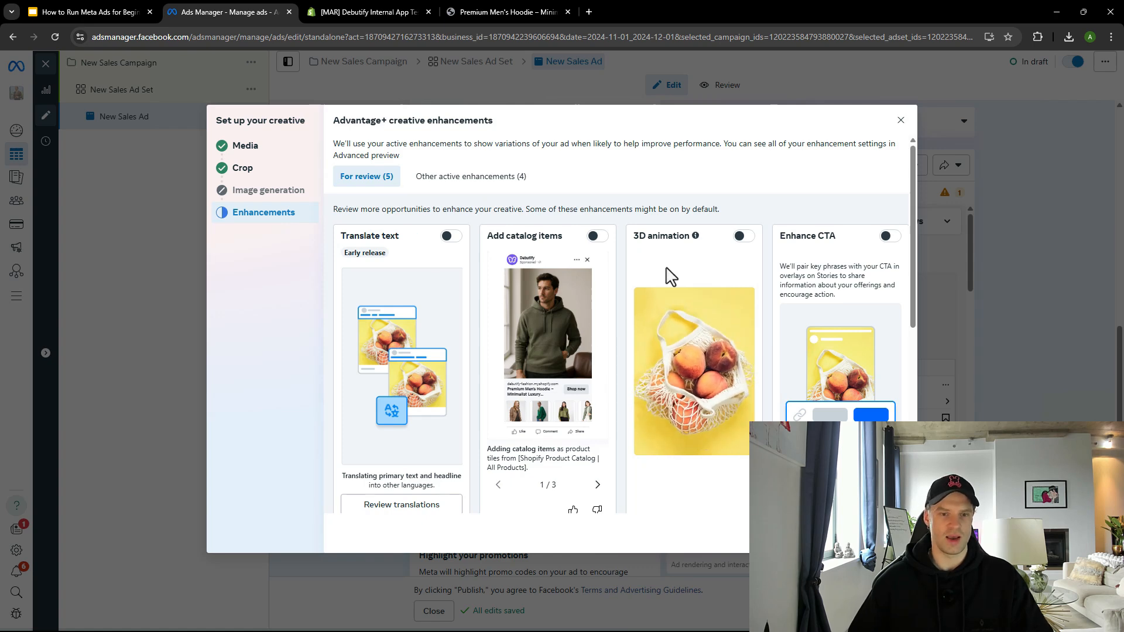
{"action": "left_click", "coordinate": [888, 533]}
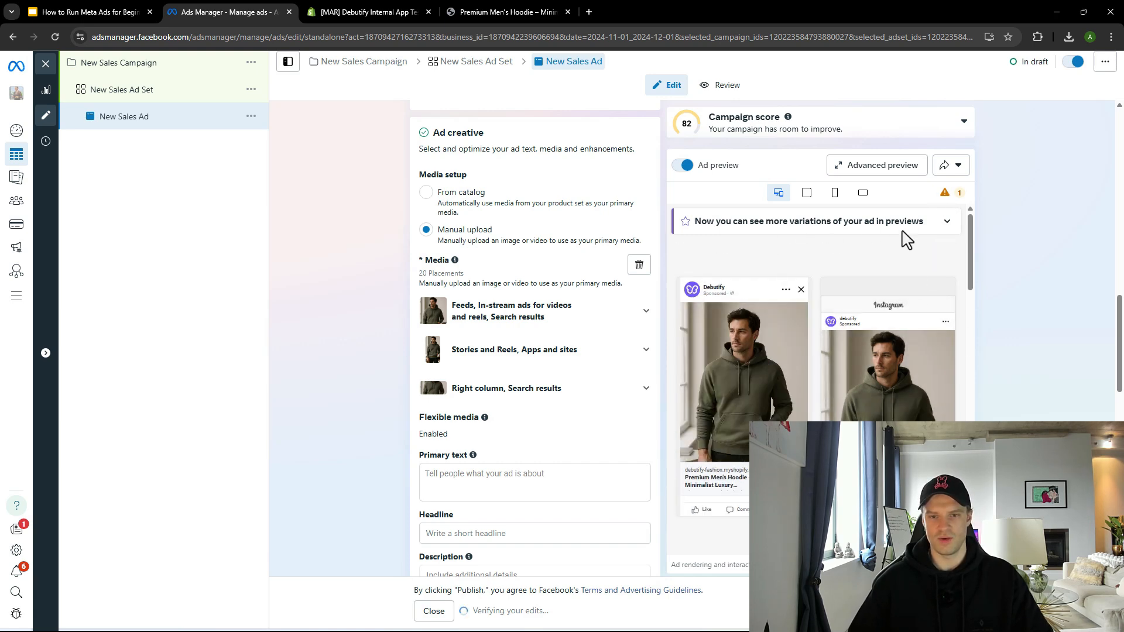
- Examine how the ad appears across all placements in the advanced preview, and close the preview
{"action": "left_click", "coordinate": [891, 165]}
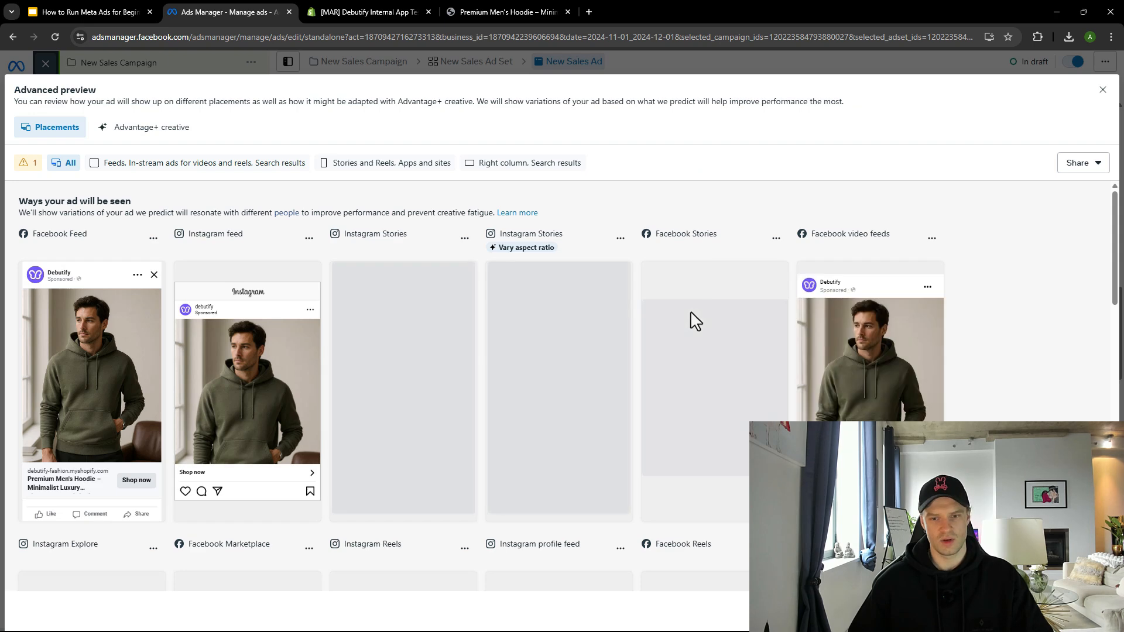
{"action": "scroll", "coordinate": [951, 346], "scroll_direction": "down", "scroll_amount": 1}
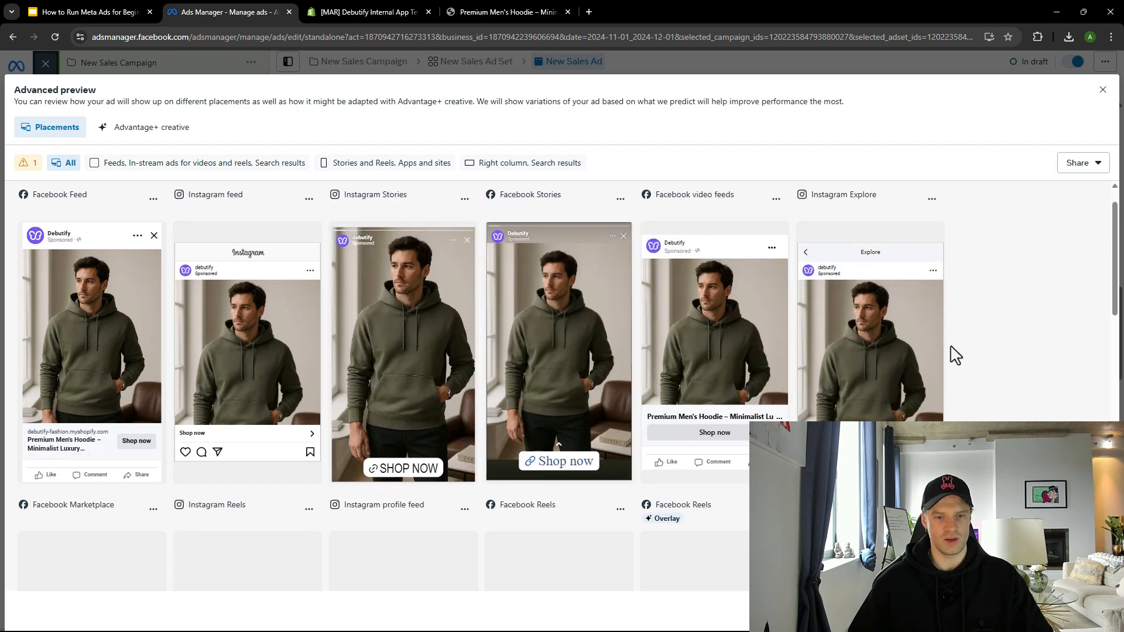
{"action": "scroll", "coordinate": [951, 346], "scroll_direction": "down", "scroll_amount": 5}
{"action": "scroll", "coordinate": [941, 359], "scroll_direction": "down", "scroll_amount": 5}
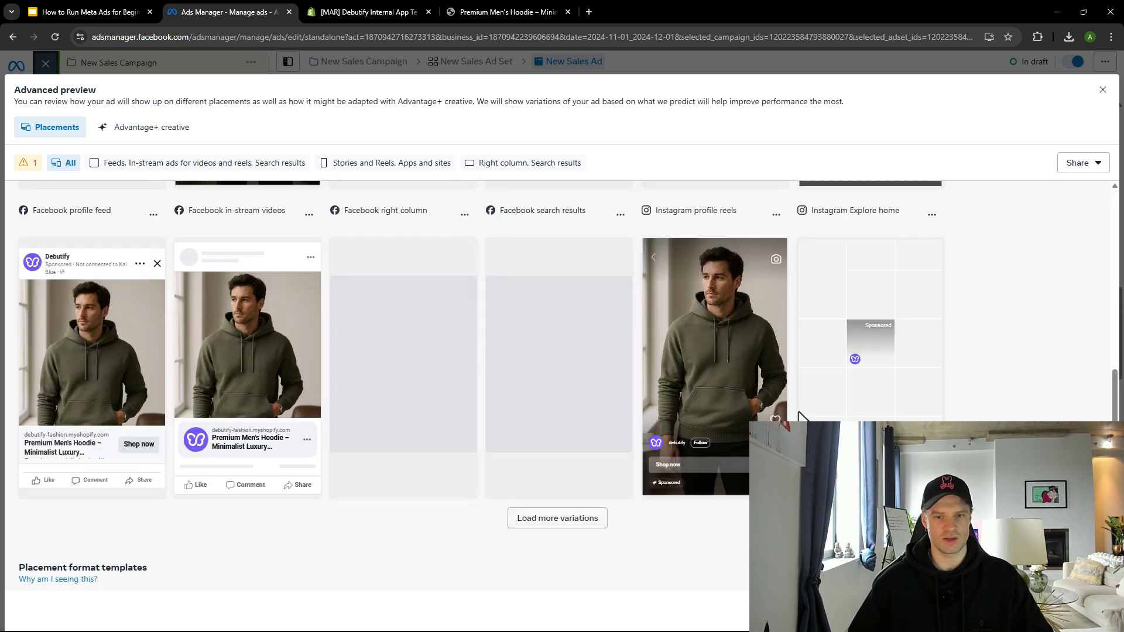
{"action": "scroll", "coordinate": [797, 418], "scroll_direction": "up", "scroll_amount": 10}
{"action": "left_click", "coordinate": [1103, 90]}
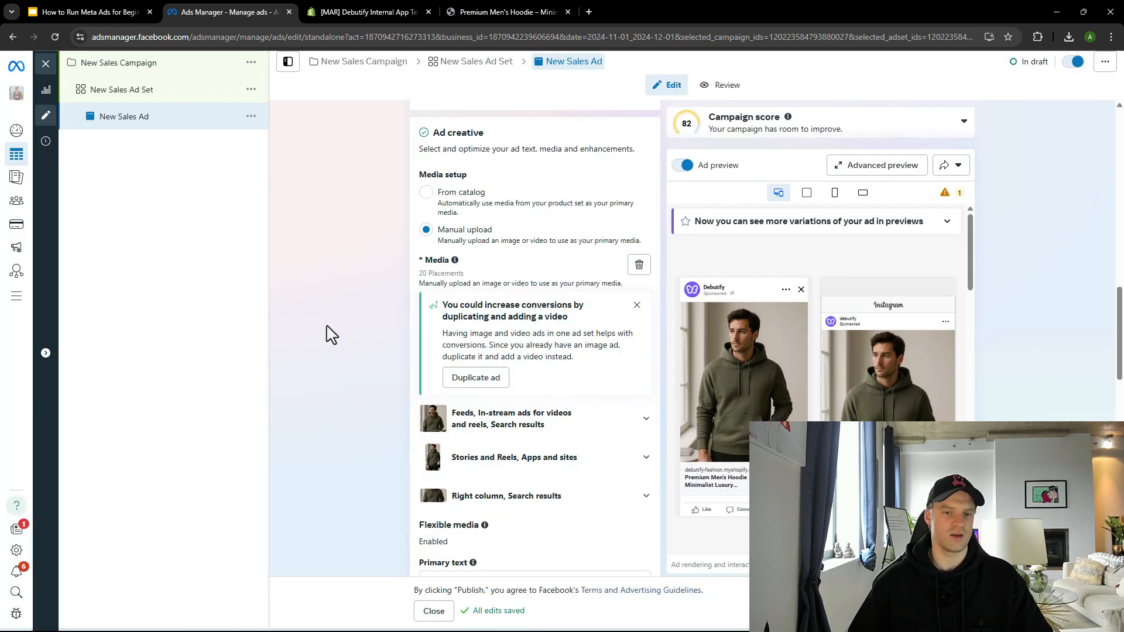
- Examine the empty primary text, headline and description fields of the ad creative
{"action": "scroll", "coordinate": [410, 338], "scroll_direction": "down", "scroll_amount": 5}
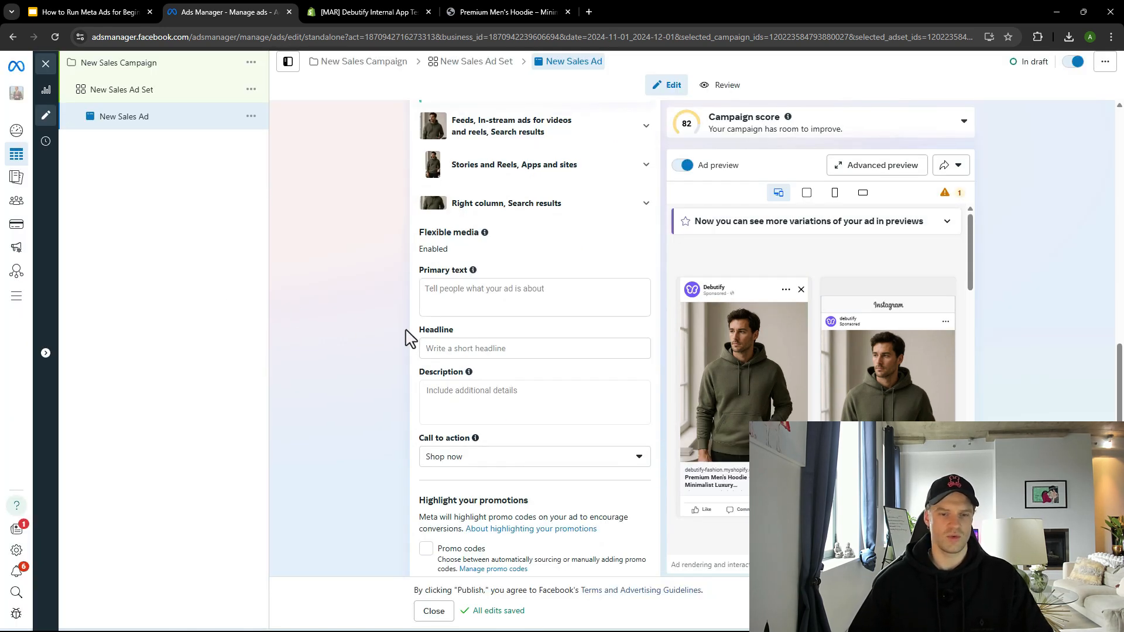
{"action": "left_click", "coordinate": [434, 297]}
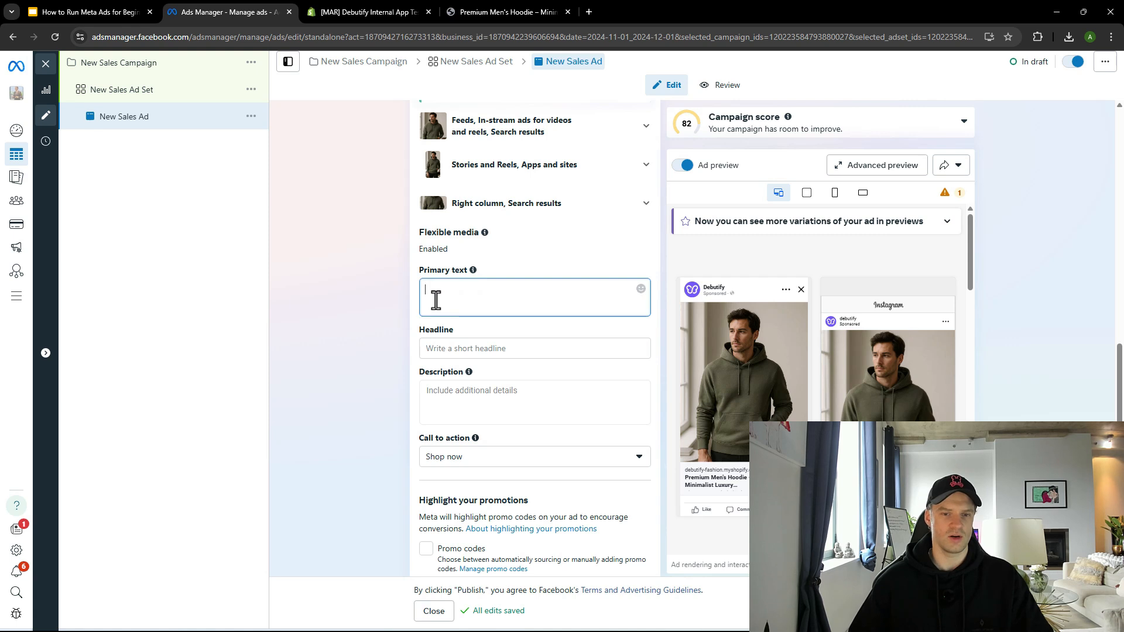
{"action": "left_click_drag", "start_coordinate": [421, 270], "coordinate": [481, 275]}
{"action": "left_click", "coordinate": [406, 288]}
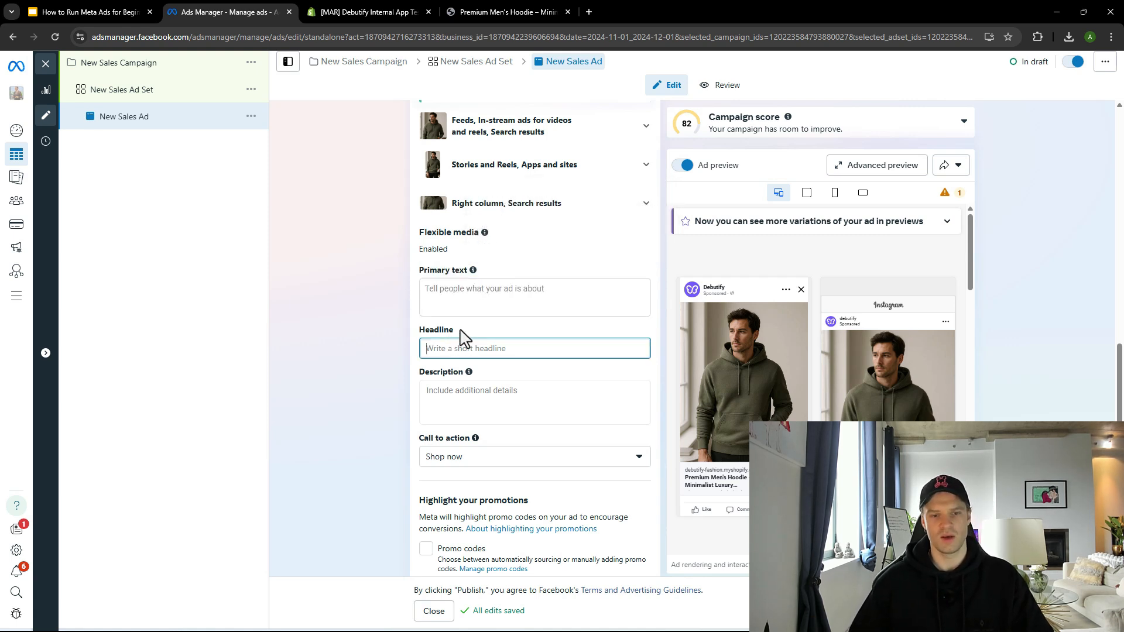
{"action": "left_click", "coordinate": [594, 348]}
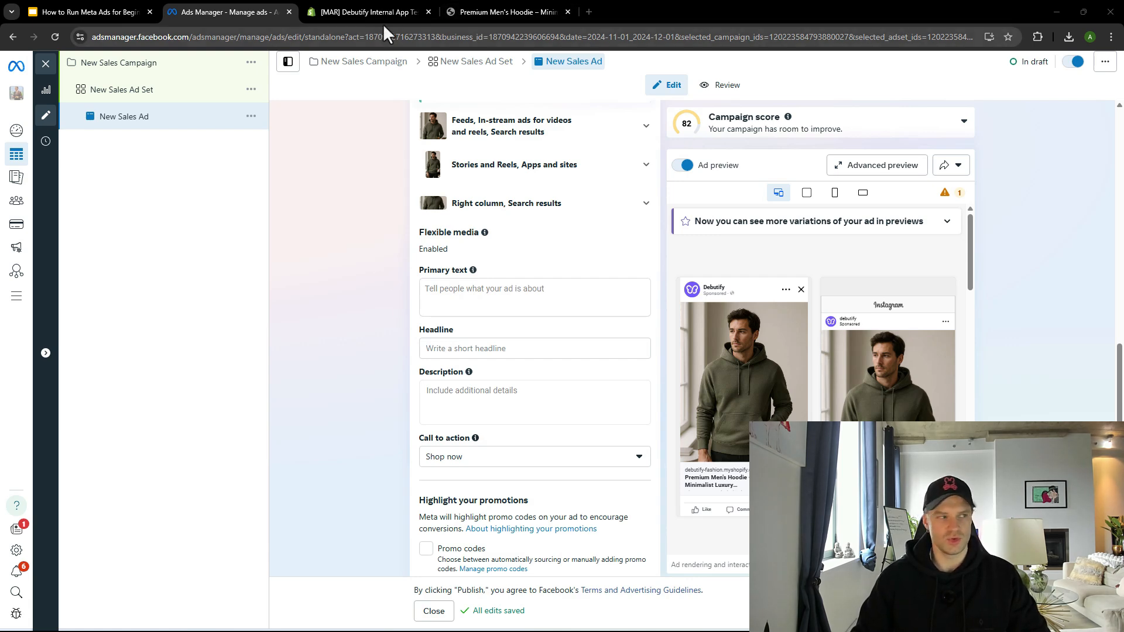
- Open ChatGPT in a new browser tab and copy the full hoodie description from the Shopify product page
{"action": "left_click", "coordinate": [543, 14]}
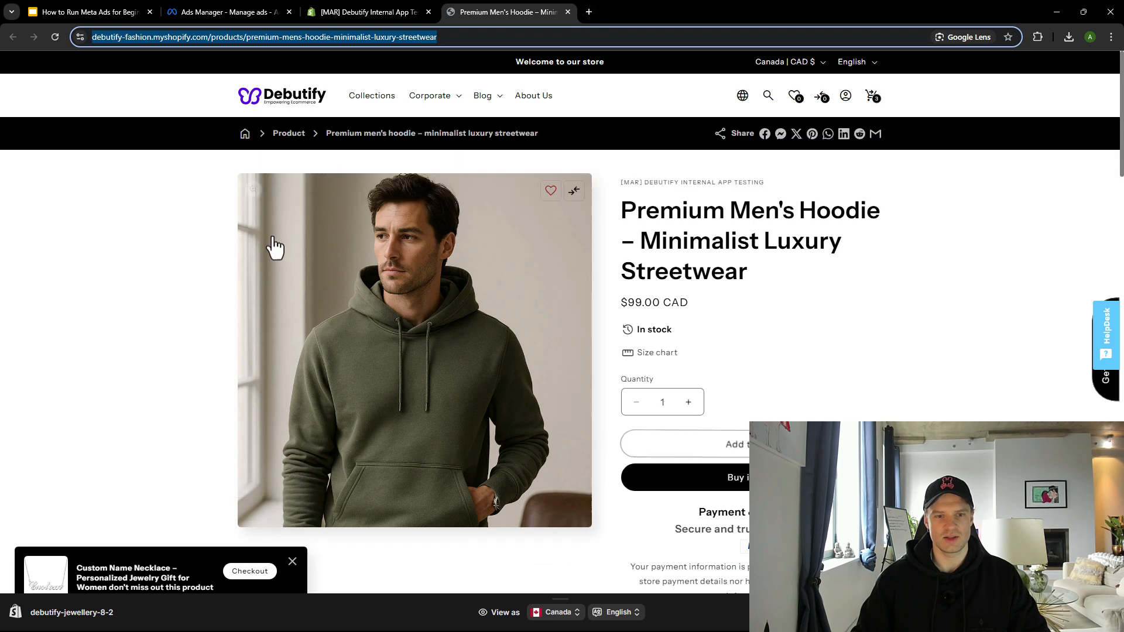
{"action": "left_click", "coordinate": [410, 11]}
{"action": "left_click", "coordinate": [516, 9]}
{"action": "left_click", "coordinate": [589, 10]}
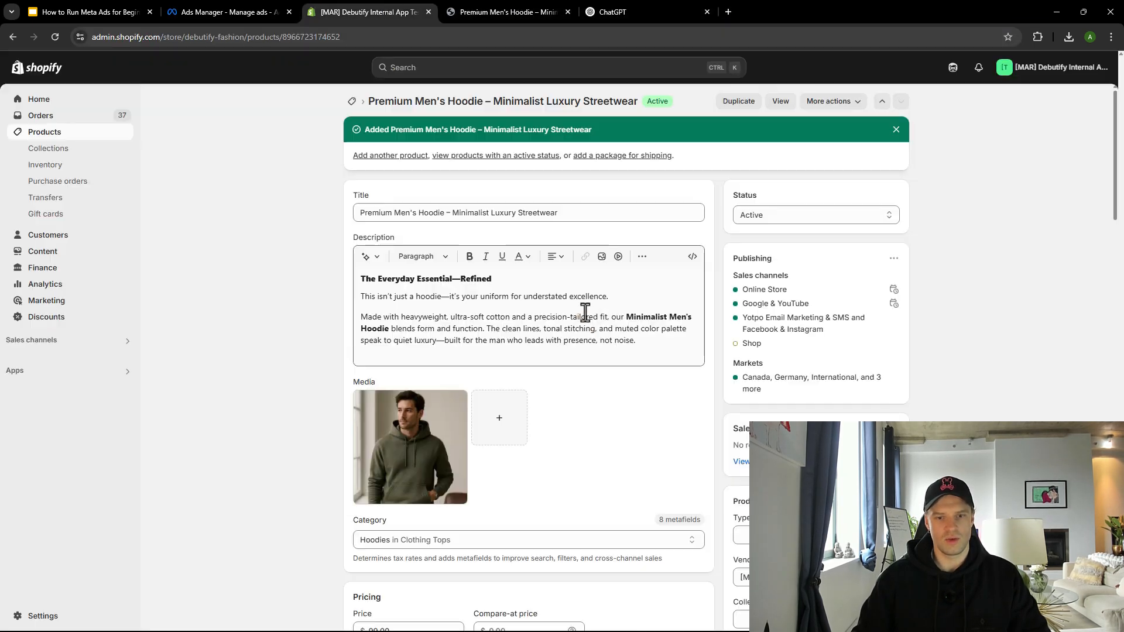
{"action": "left_click", "coordinate": [660, 342]}
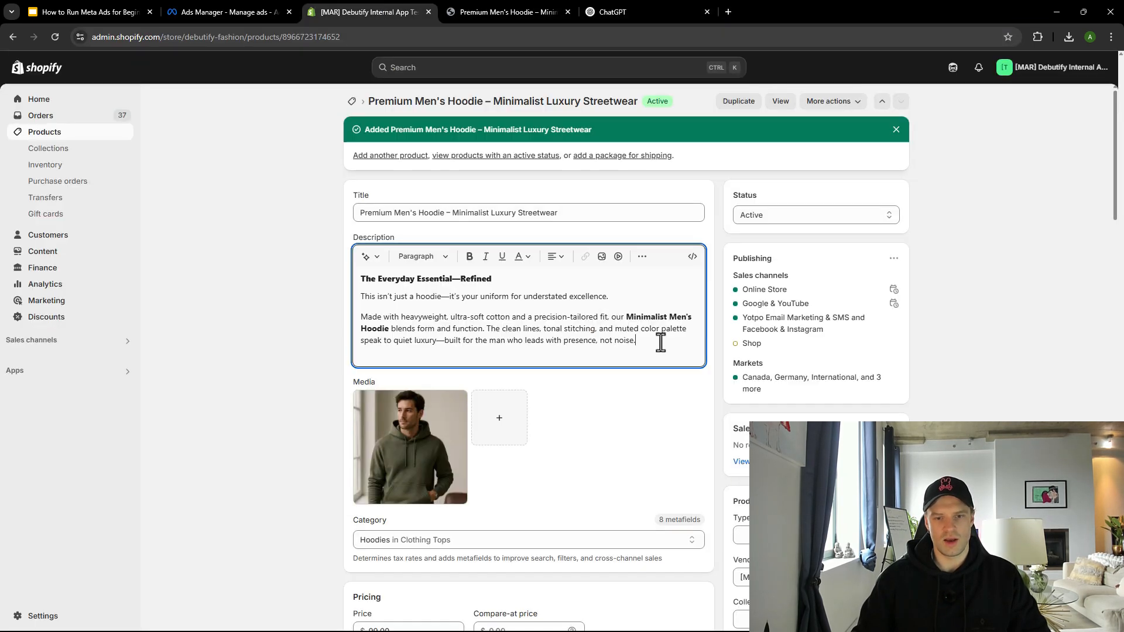
{"action": "key", "text": "ctrl+a"}
{"action": "key", "text": "ctrl+c"}
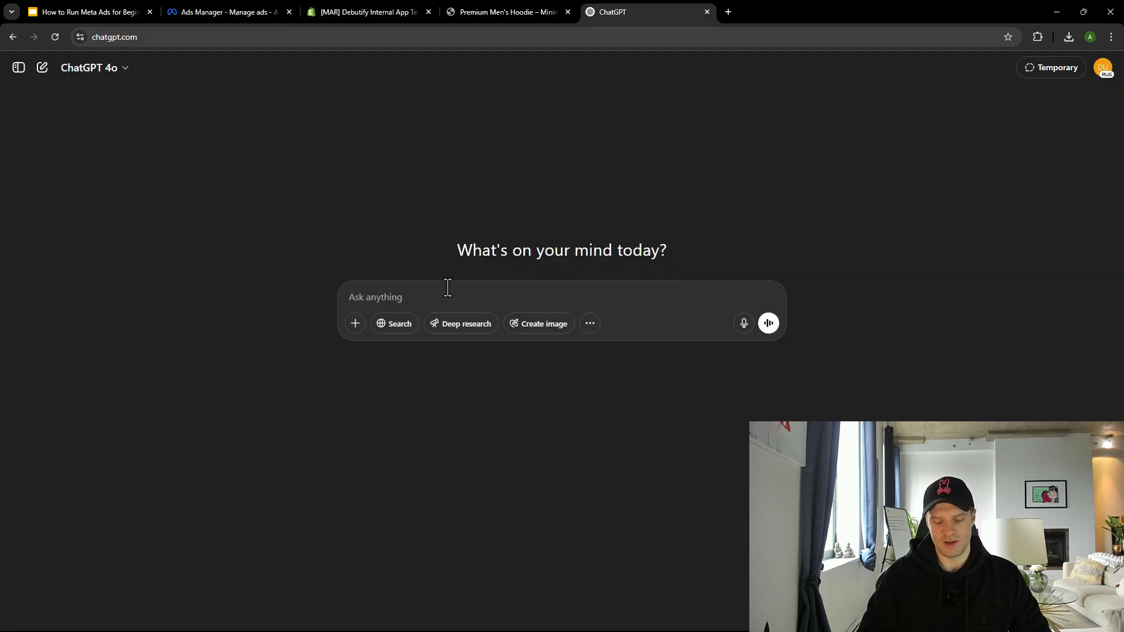
- In ChatGPT, write "create facebook ads copy for me for this product, here is" the description, and paste the copied hoodie description
{"action": "type", "text": "create face"}
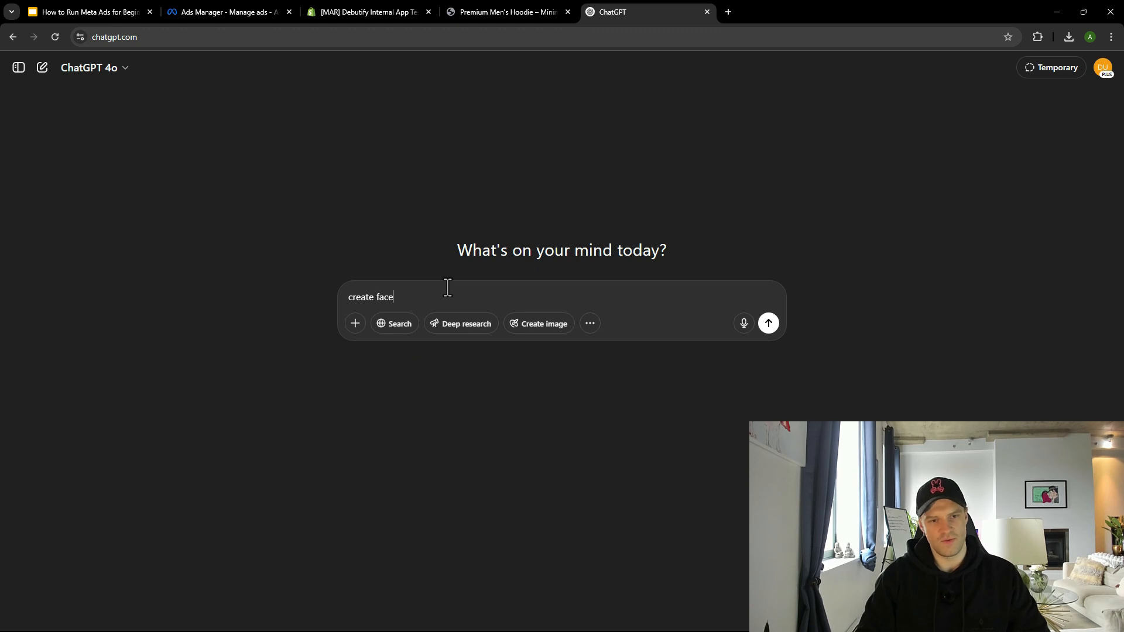
{"action": "type", "text": "book ads copy fo"}
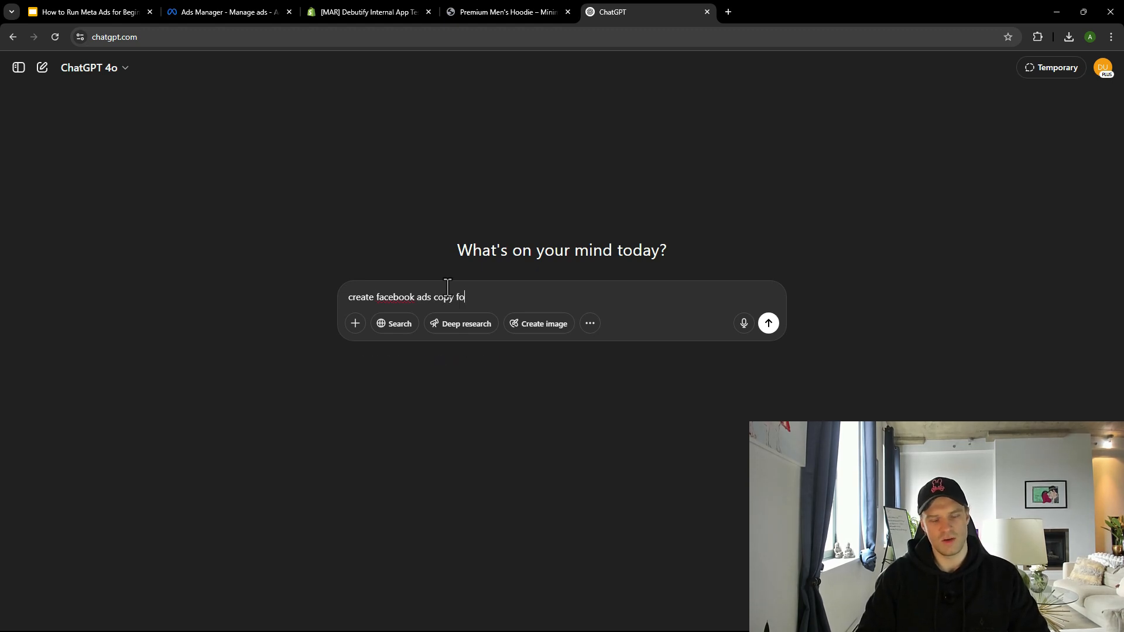
{"action": "type", "text": "r me for this produc"}
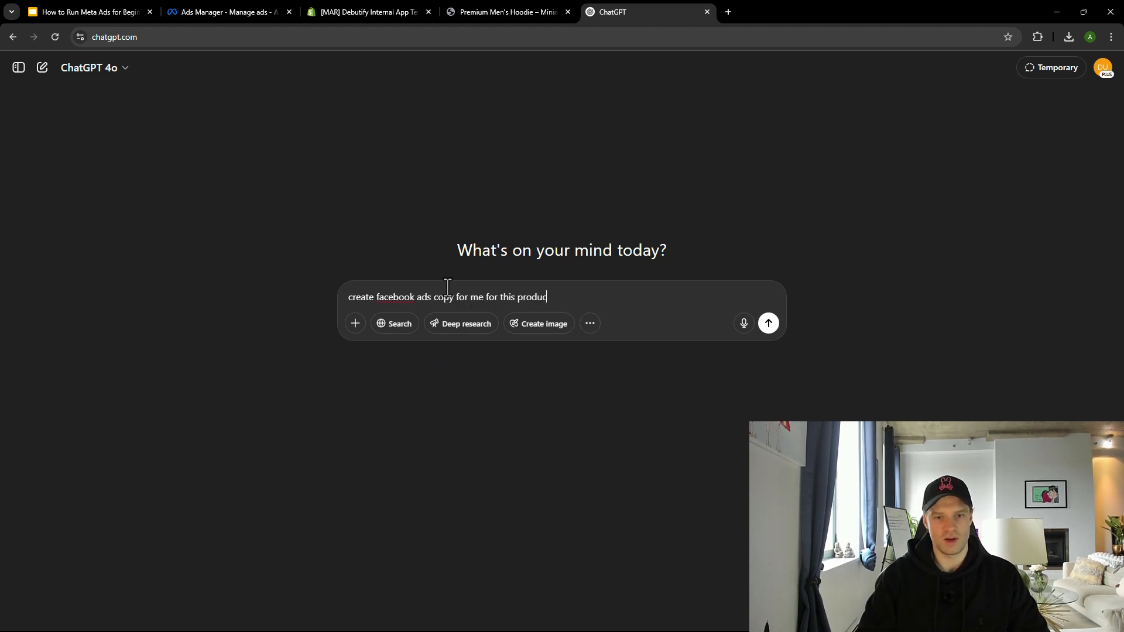
{"action": "type", "text": "t, here is "}
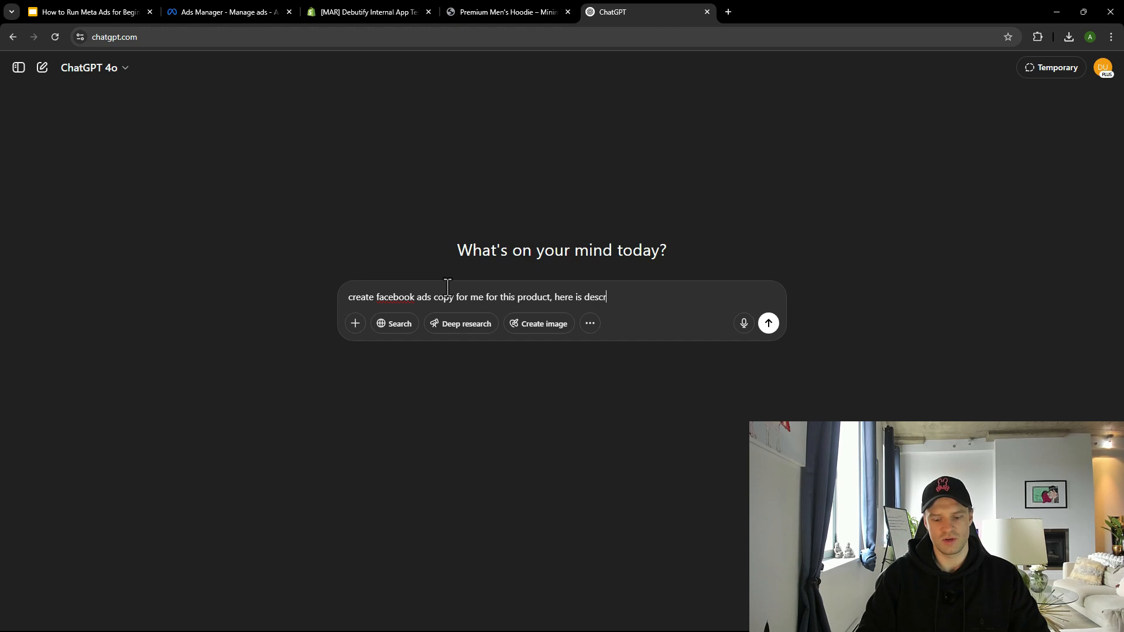
{"action": "type", "text": "descr"}
{"action": "key", "text": "ctrl+v"}
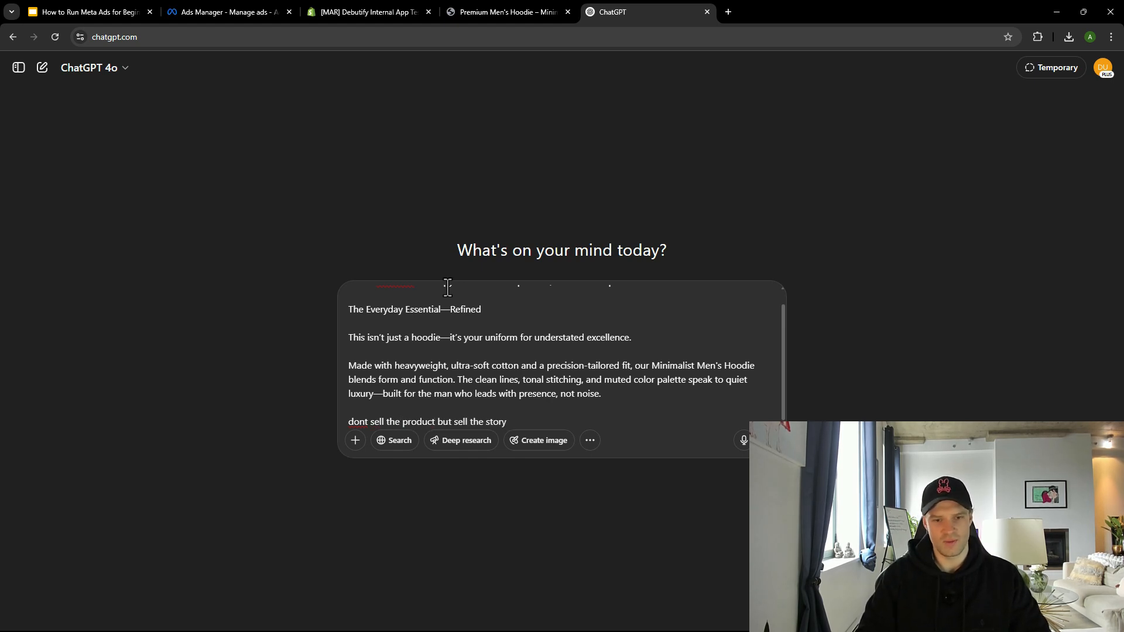
- Add "dont sell the product but sell the story, and tap into emotional selling, for headline and description." and submit the prompt
{"action": "type", "text": "ap into "}
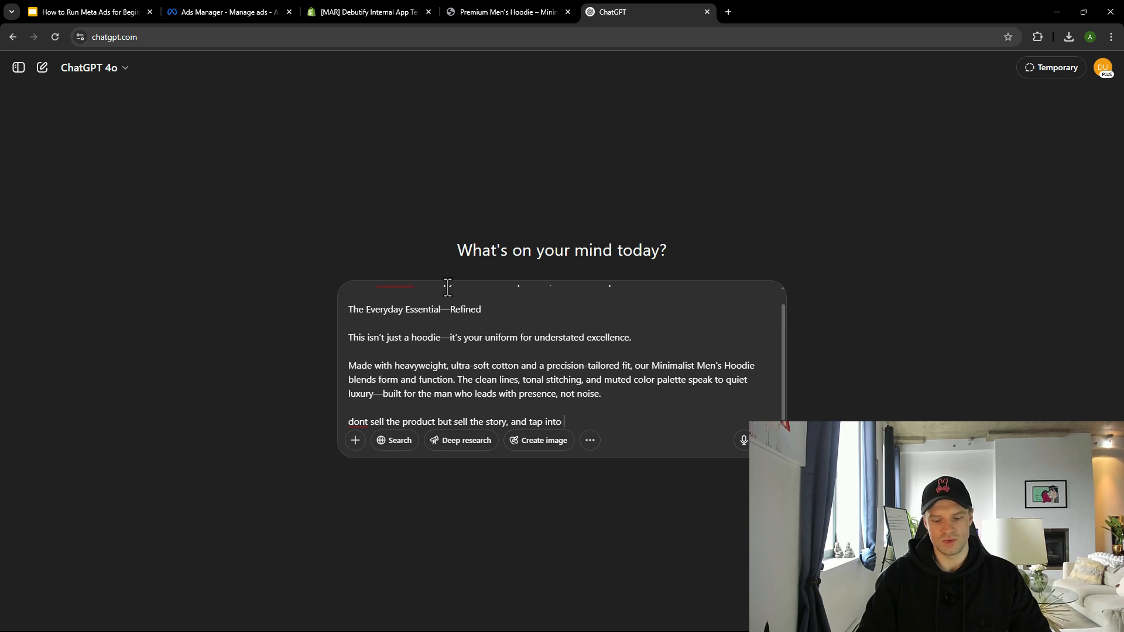
{"action": "type", "text": "emotional selling"}
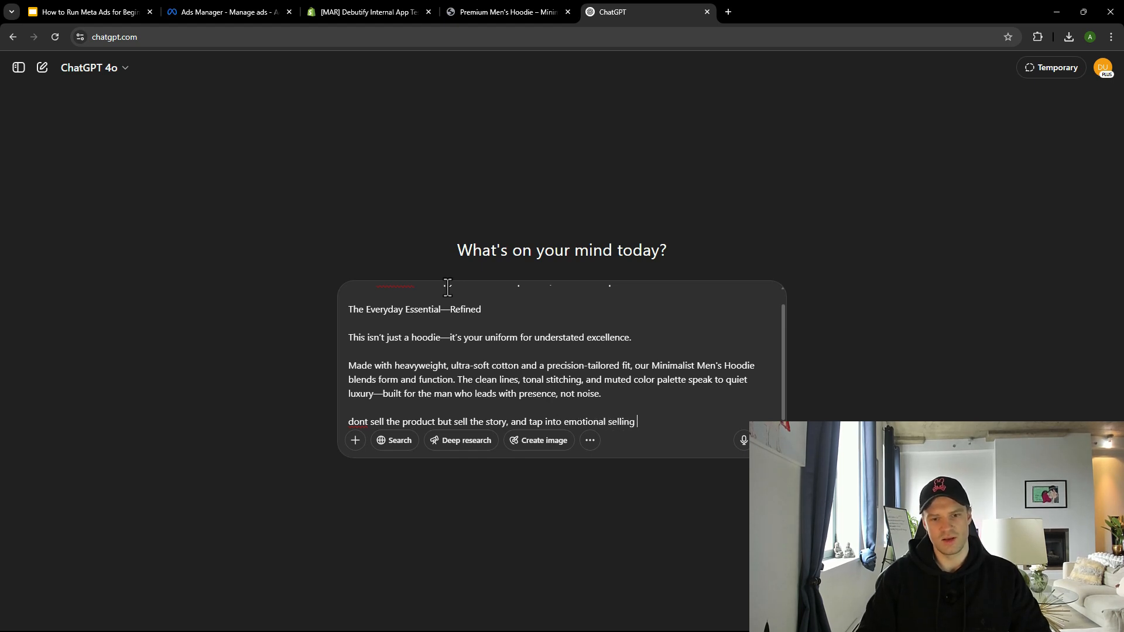
{"action": "type", "text": ", for "}
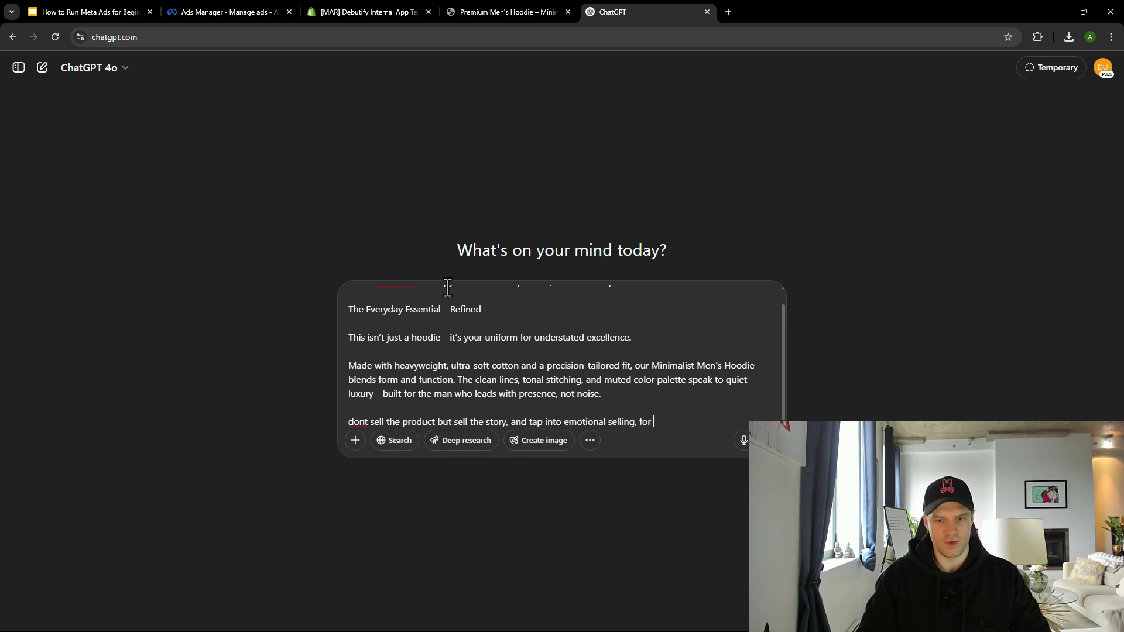
{"action": "type", "text": "headline and descri"}
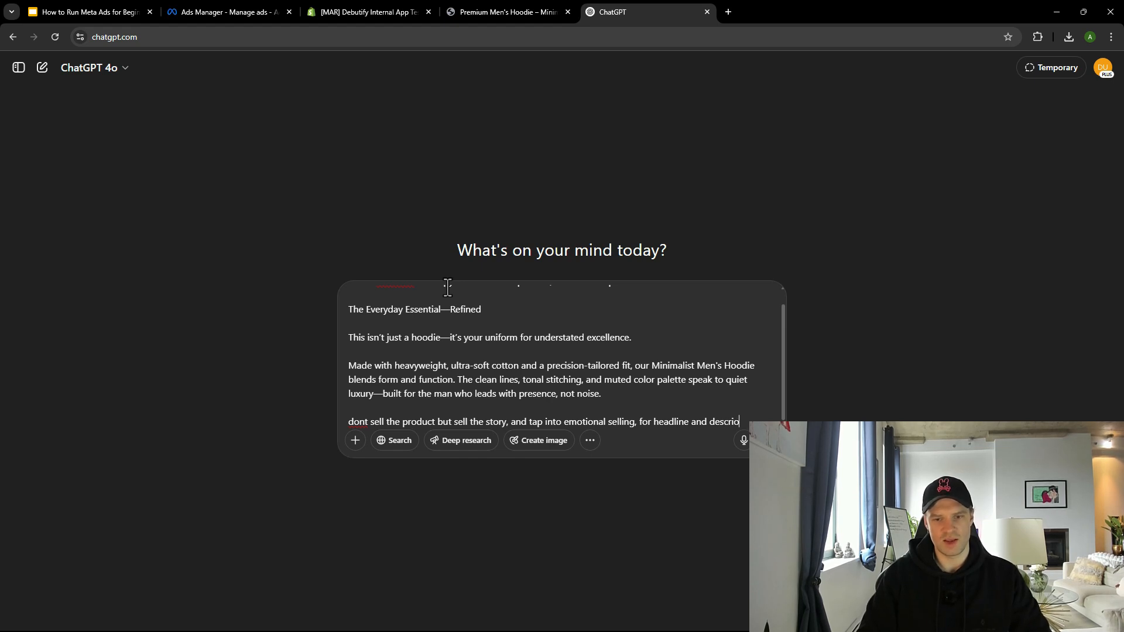
{"action": "type", "text": "ption"}
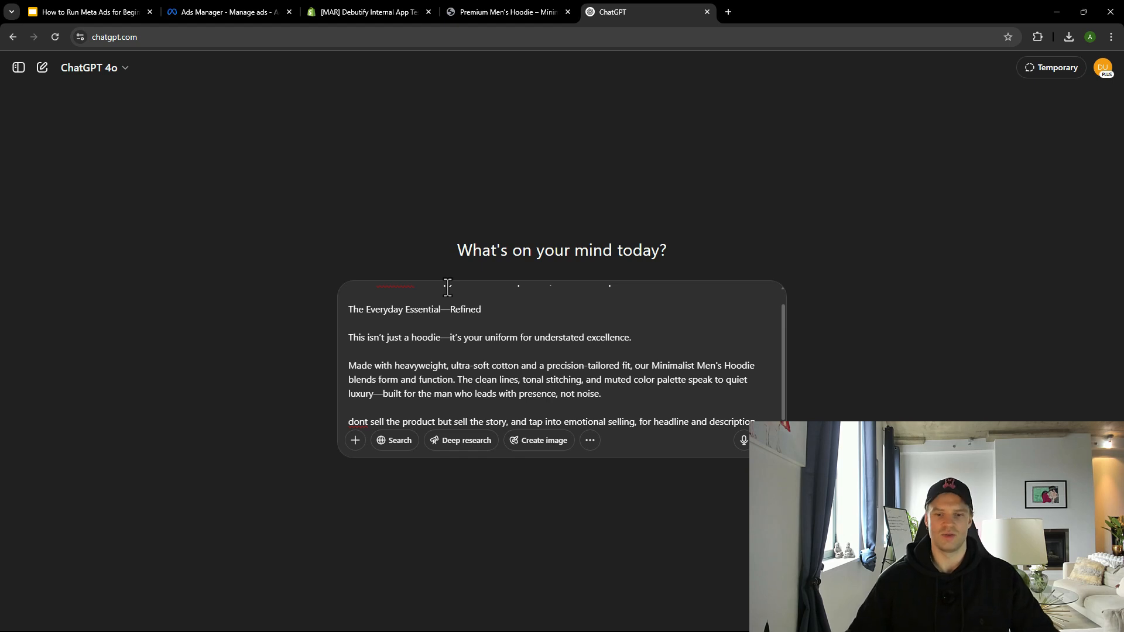
{"action": "scroll", "coordinate": [591, 375], "scroll_direction": "down", "scroll_amount": 1}
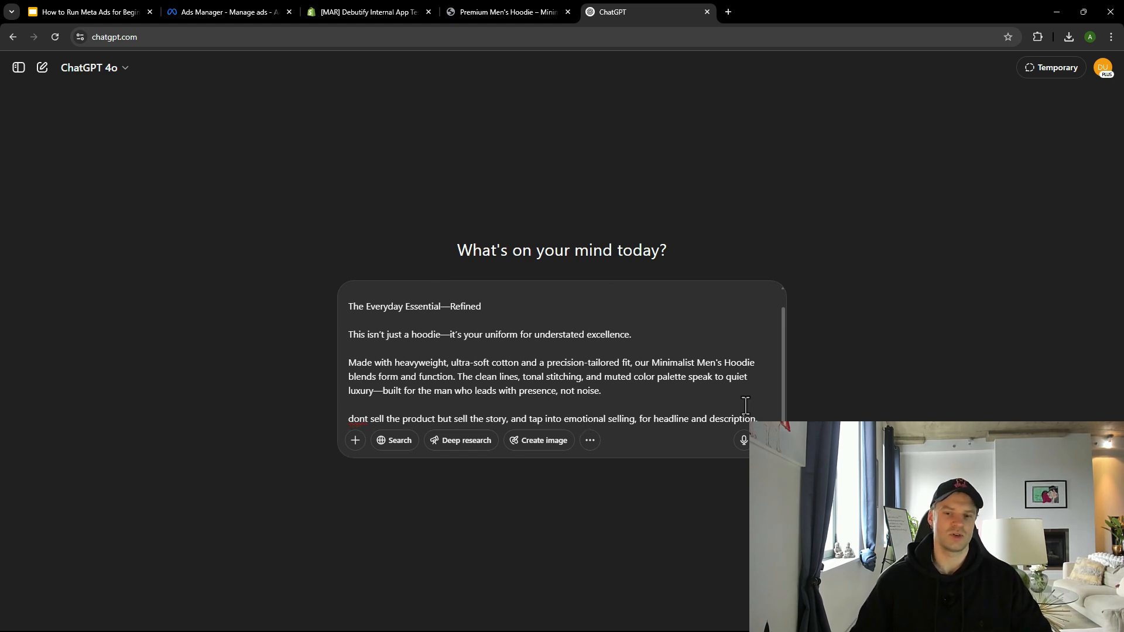
{"action": "key", "text": "Return"}
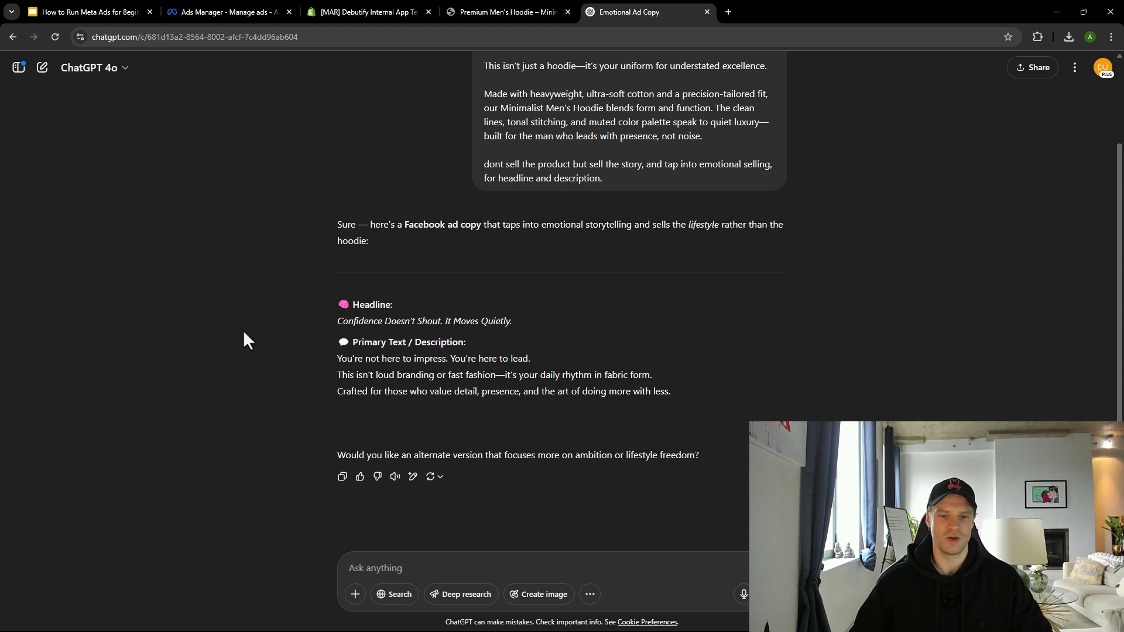
- Copy the generated headline "Confidence Doesn't Shout. It Moves Quietly." from ChatGPT's reply
{"action": "left_click_drag", "start_coordinate": [338, 321], "coordinate": [549, 331]}
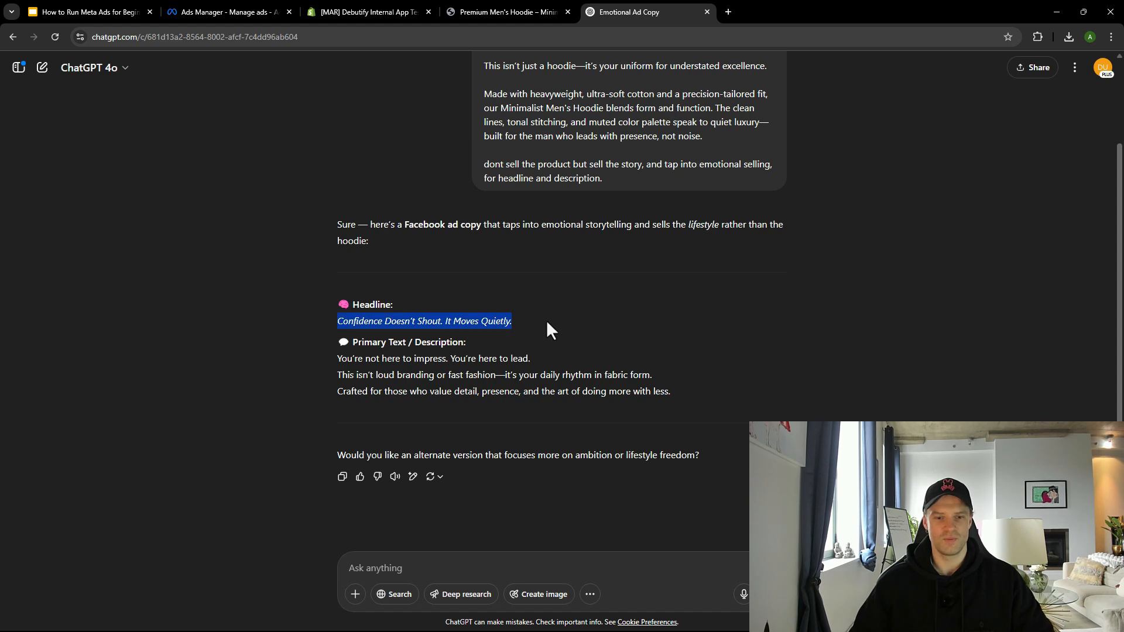
{"action": "left_click", "coordinate": [413, 378]}
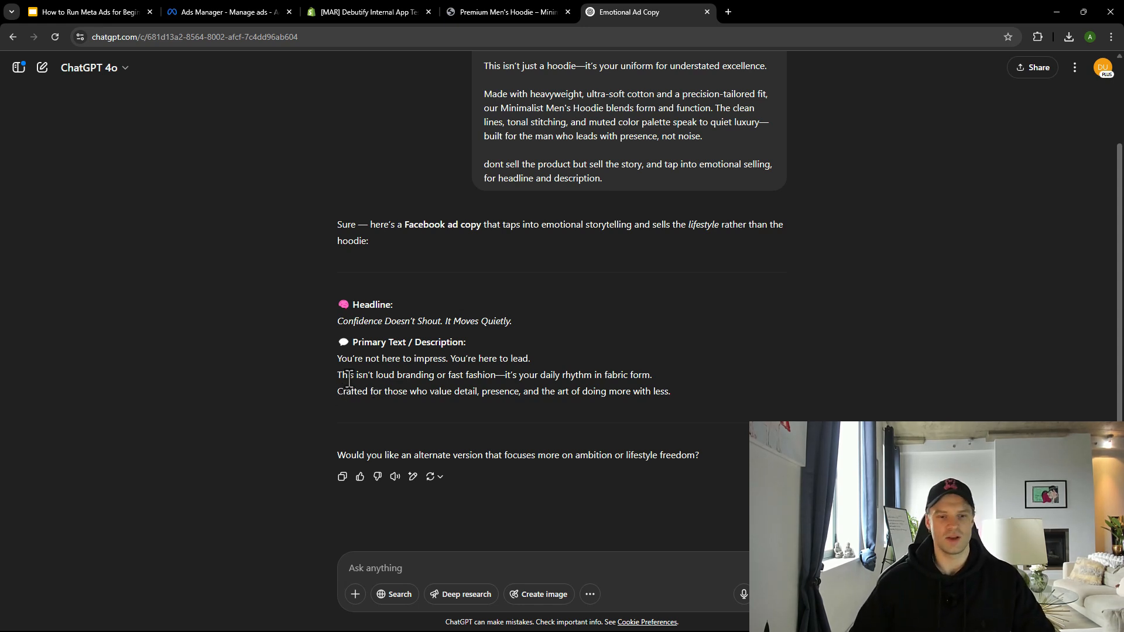
{"action": "triple_click", "coordinate": [375, 321]}
{"action": "key", "text": "ctrl+c"}
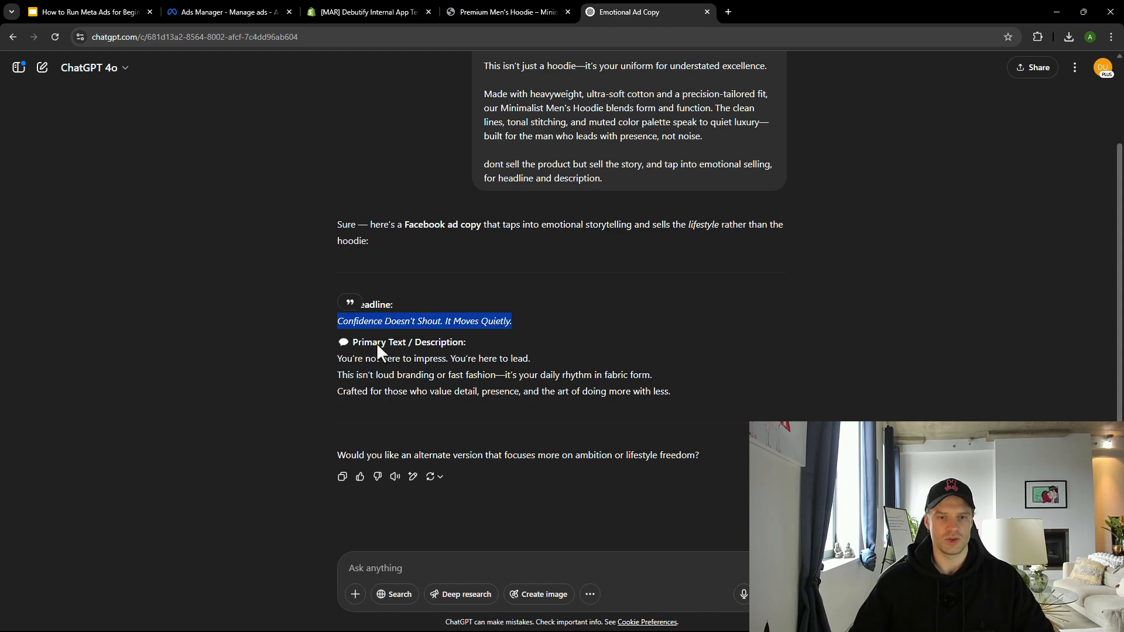
- Switch to Ads Manager, paste the copied text as the ad's headline and remove its final period
{"action": "left_click", "coordinate": [504, 12]}
{"action": "left_click", "coordinate": [375, 12]}
{"action": "left_click_drag", "start_coordinate": [257, 12], "coordinate": [529, 11]}
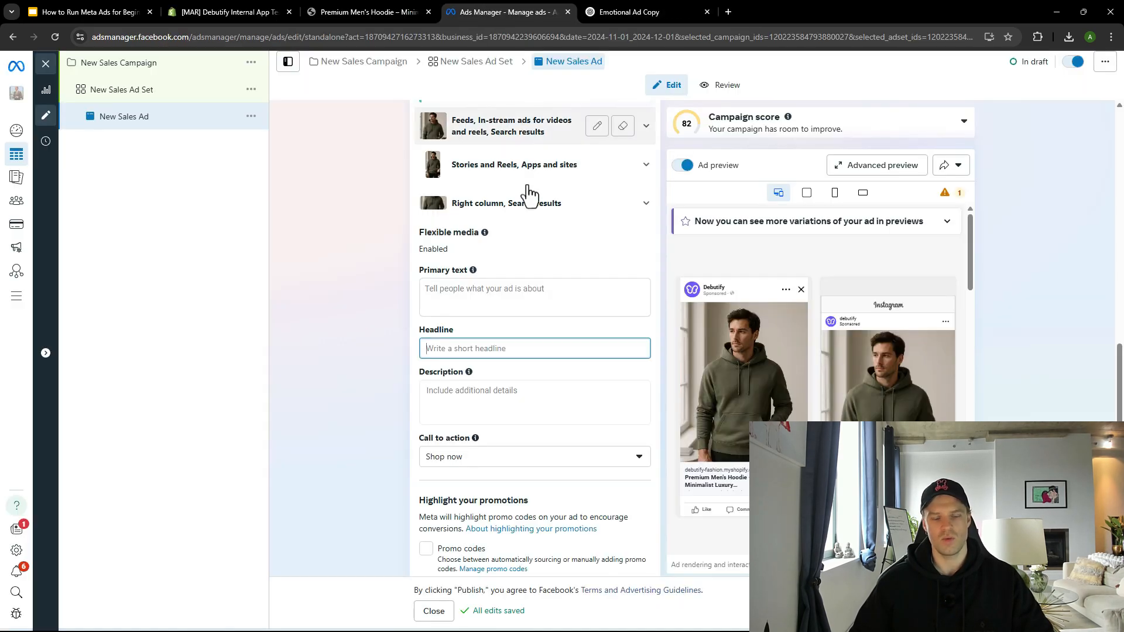
{"action": "left_click", "coordinate": [463, 338]}
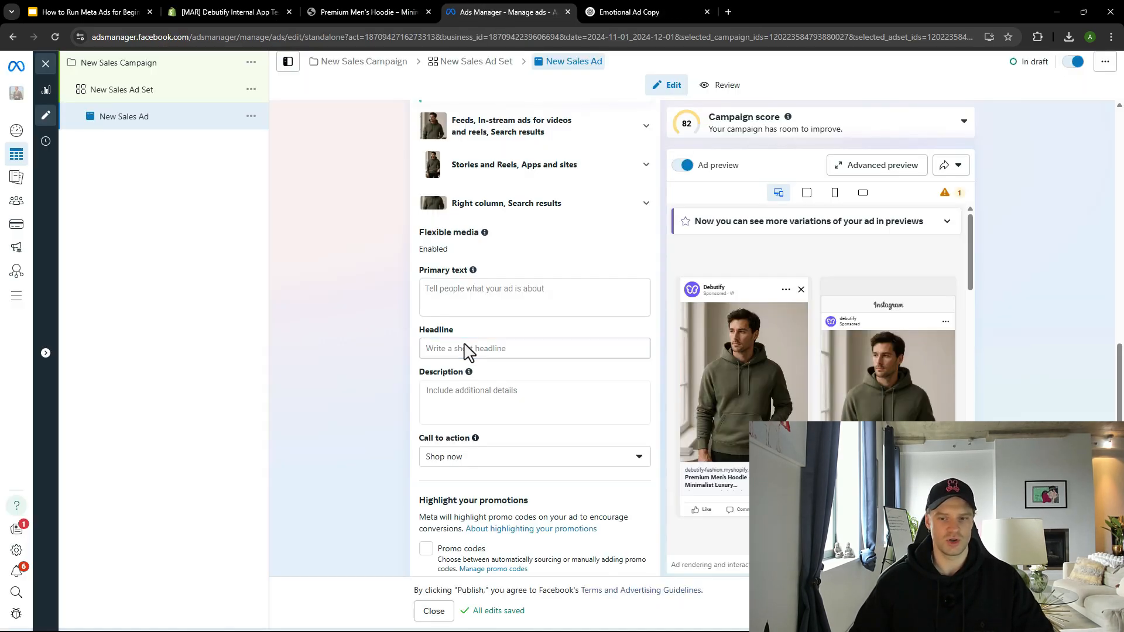
{"action": "left_click", "coordinate": [465, 350]}
{"action": "key", "text": "ctrl+v"}
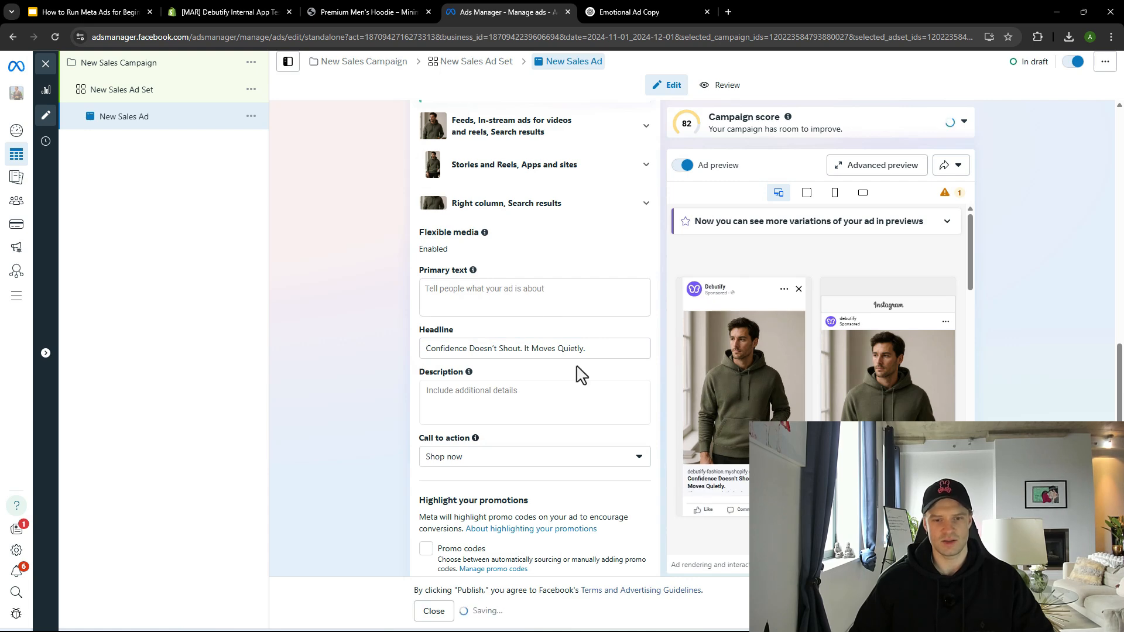
{"action": "left_click", "coordinate": [597, 346]}
{"action": "key", "text": "BackSpace"}
- Copy the three-line primary text from ChatGPT's reply and paste it as the ad's primary text in Ads Manager
{"action": "left_click", "coordinate": [629, 12]}
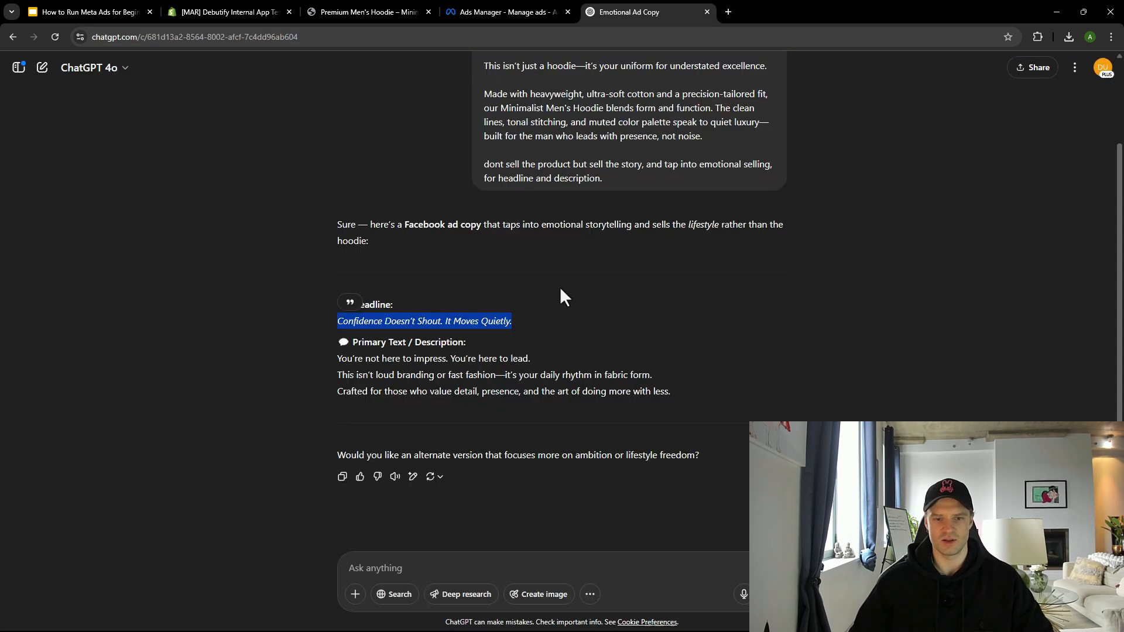
{"action": "left_click_drag", "start_coordinate": [336, 358], "coordinate": [707, 396]}
{"action": "key", "text": "ctrl+c"}
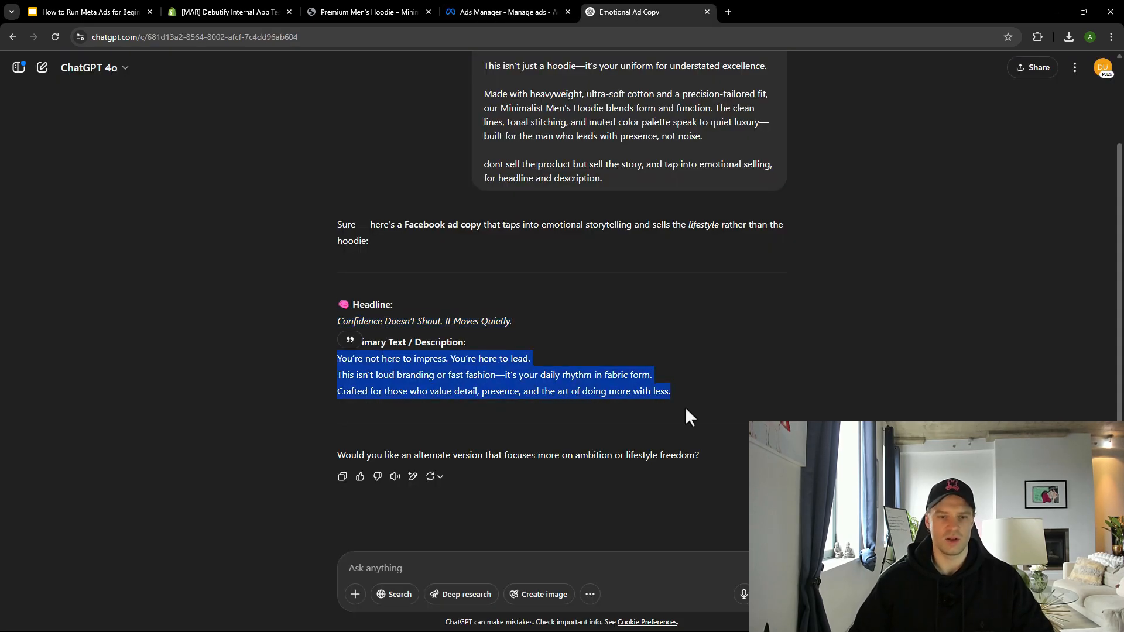
{"action": "left_click", "coordinate": [480, 5]}
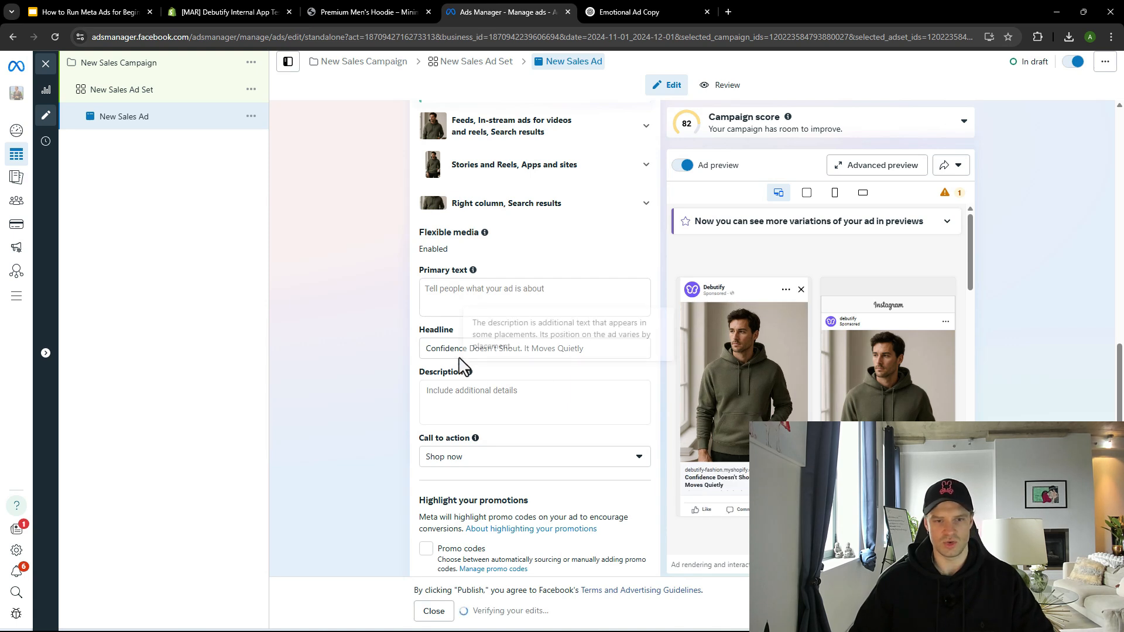
{"action": "left_click", "coordinate": [467, 296]}
{"action": "key", "text": "ctrl+v"}
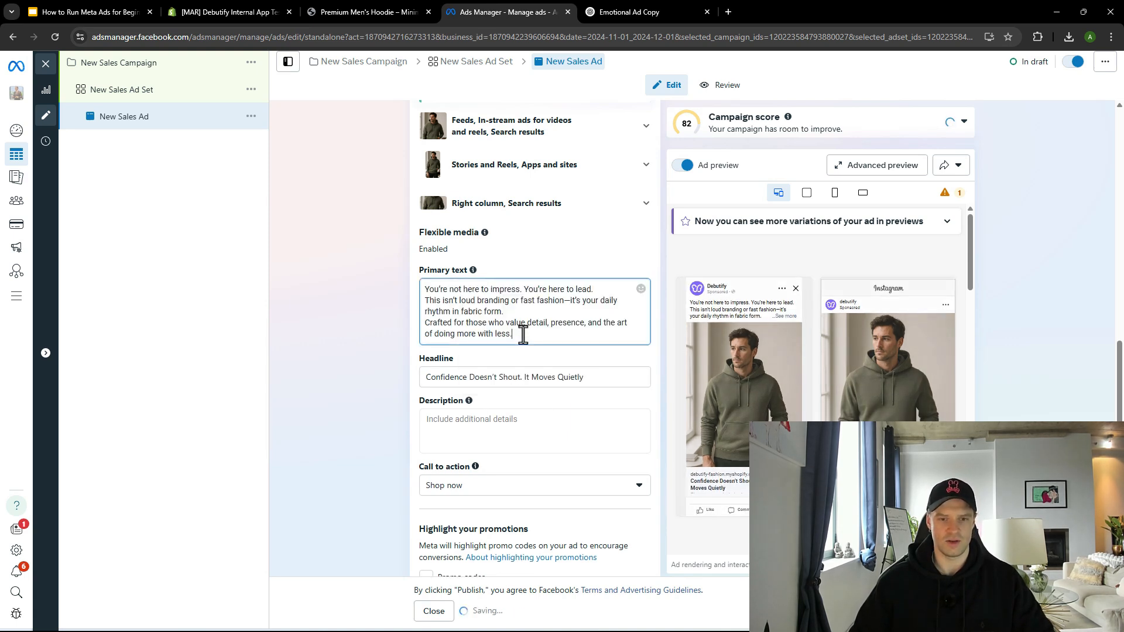
- Expand the primary text in the Facebook feed preview and delete its last sentence, starting "Crafted for those who value detail", from the ad
{"action": "left_click", "coordinate": [792, 317]}
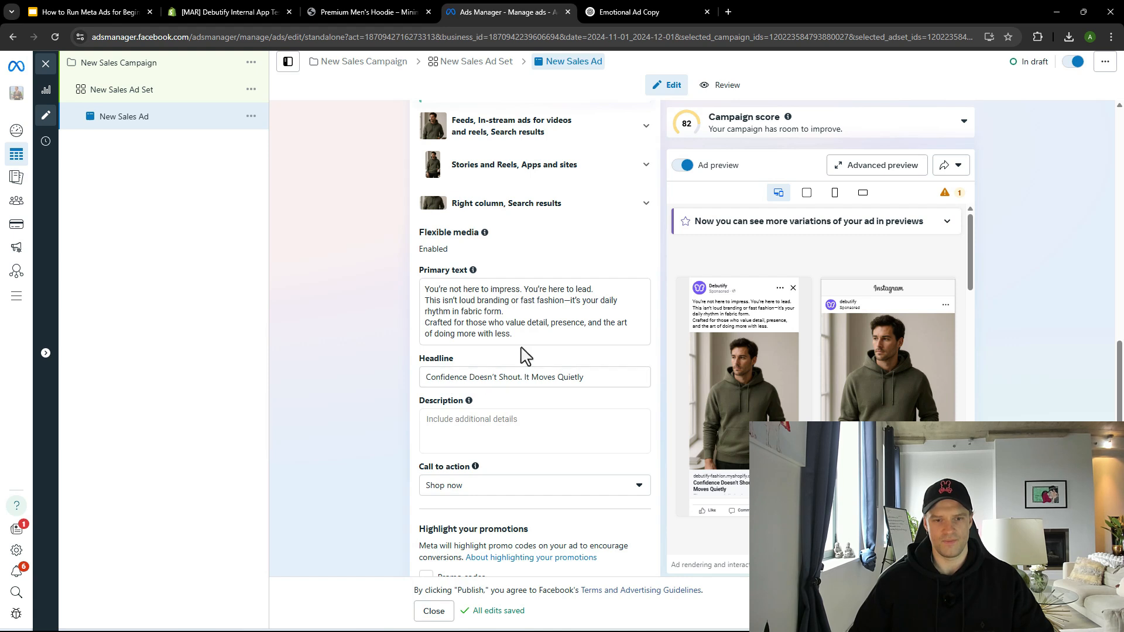
{"action": "left_click", "coordinate": [505, 337]}
{"action": "left_click_drag", "start_coordinate": [504, 337], "coordinate": [394, 327]}
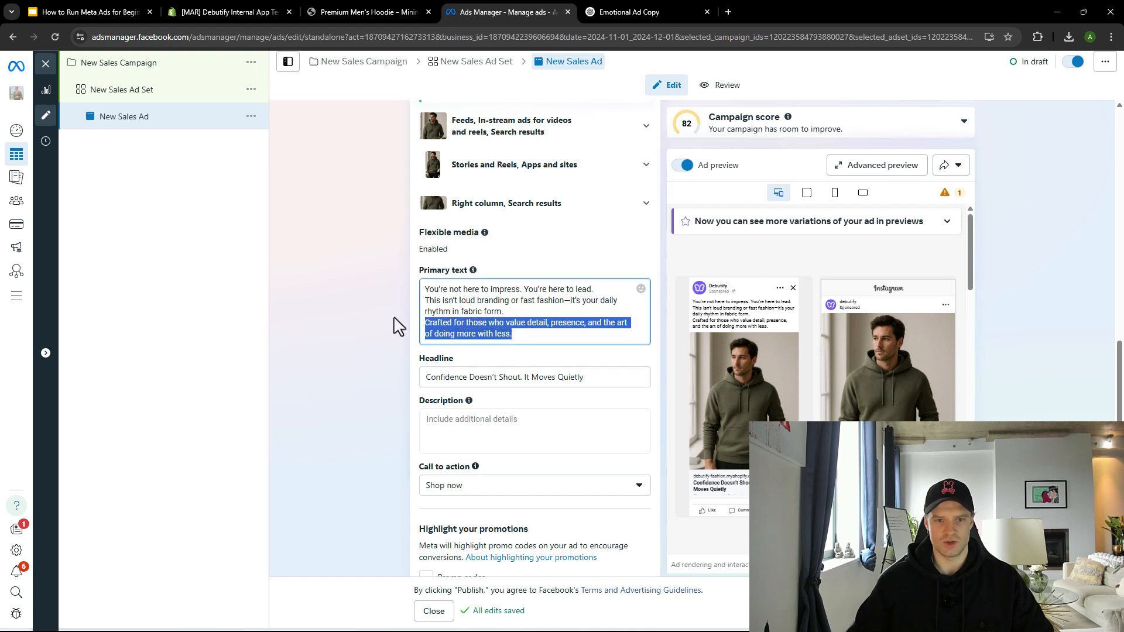
{"action": "key", "text": "BackSpace"}
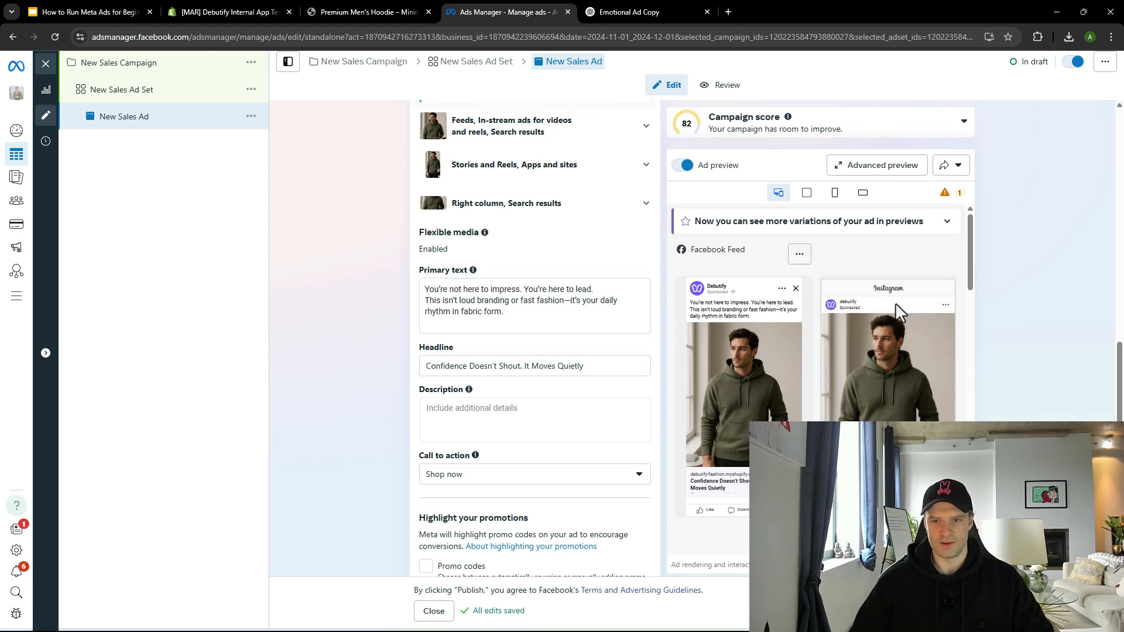
- Review the hoodie ad across Facebook and Instagram placements in the advanced preview, and close it
{"action": "left_click", "coordinate": [879, 165]}
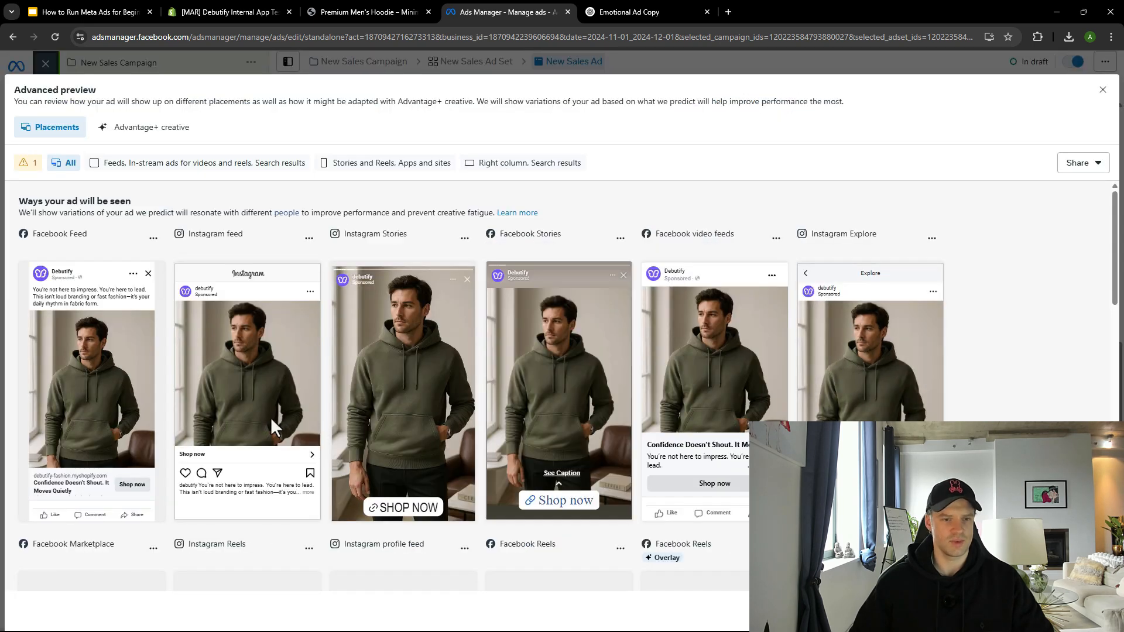
{"action": "scroll", "coordinate": [283, 410], "scroll_direction": "down", "scroll_amount": 2}
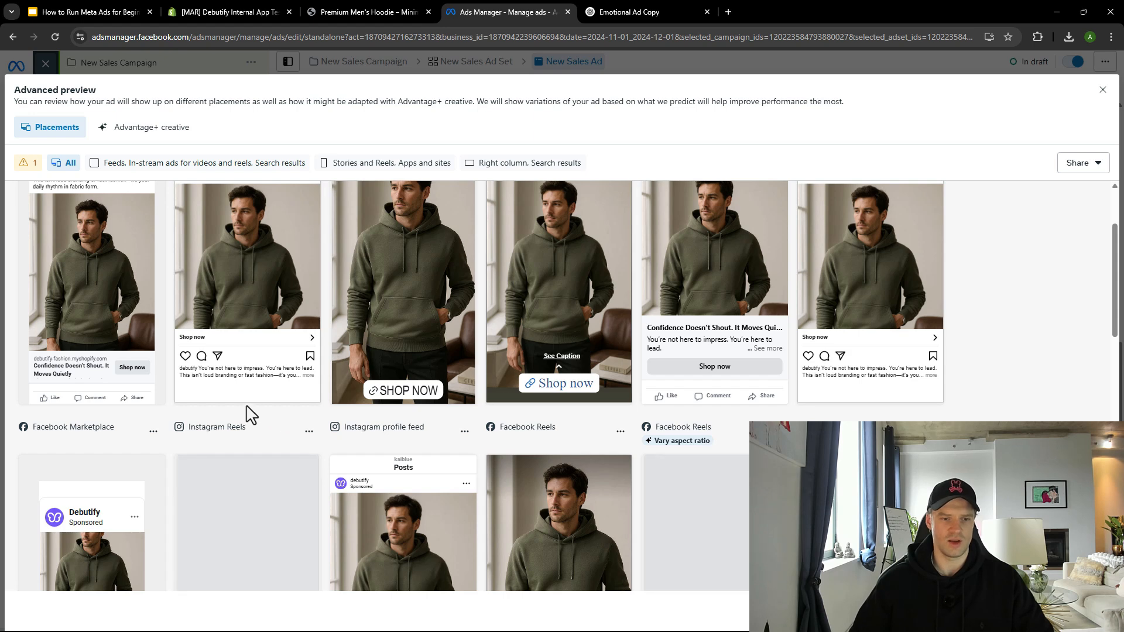
{"action": "scroll", "coordinate": [246, 409], "scroll_direction": "up", "scroll_amount": 1}
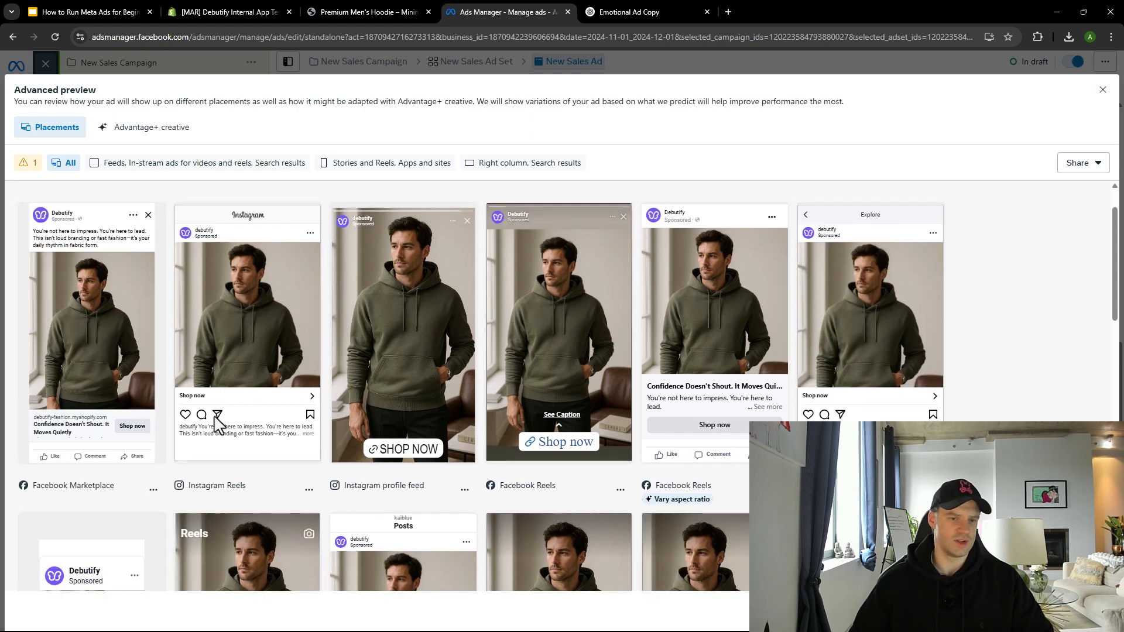
{"action": "scroll", "coordinate": [220, 425], "scroll_direction": "down", "scroll_amount": 3}
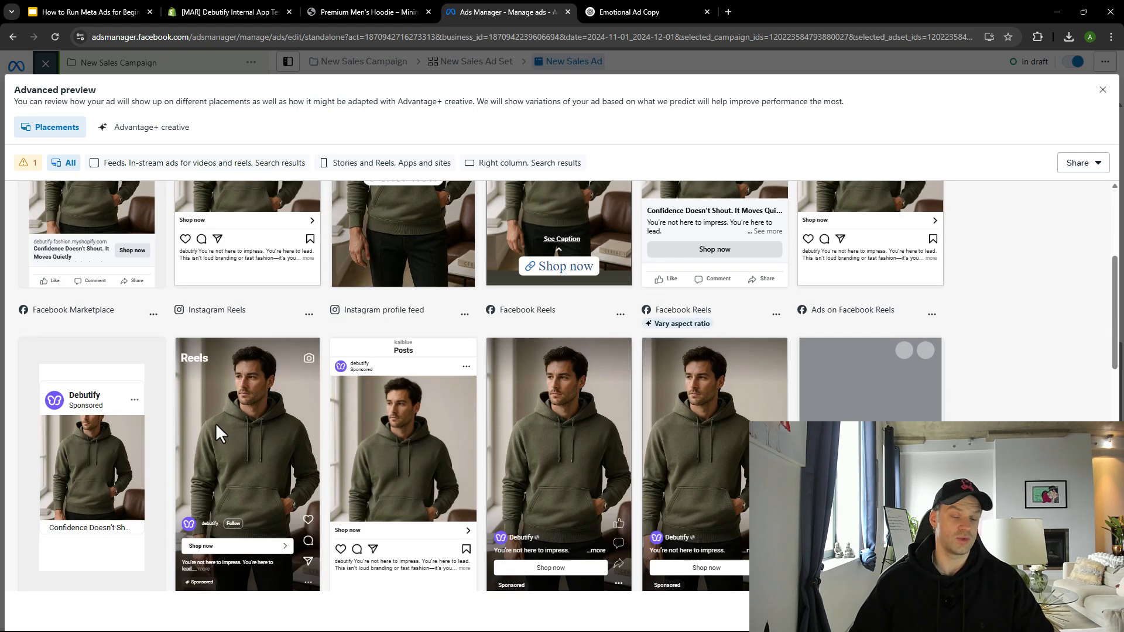
{"action": "scroll", "coordinate": [215, 423], "scroll_direction": "up", "scroll_amount": 4}
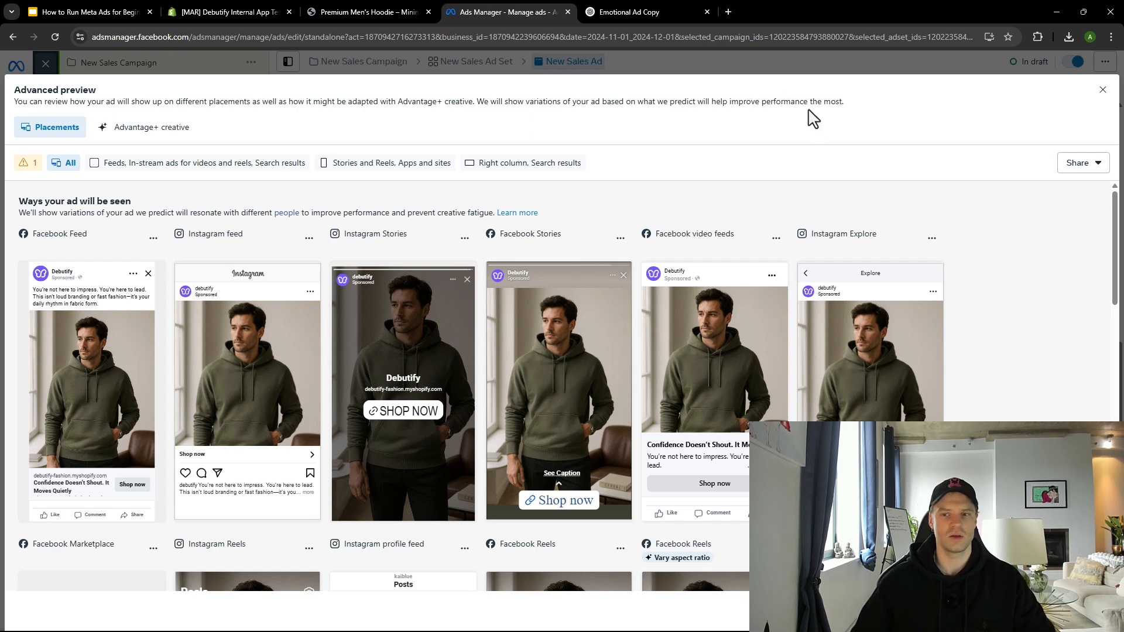
{"action": "left_click", "coordinate": [1103, 89]}
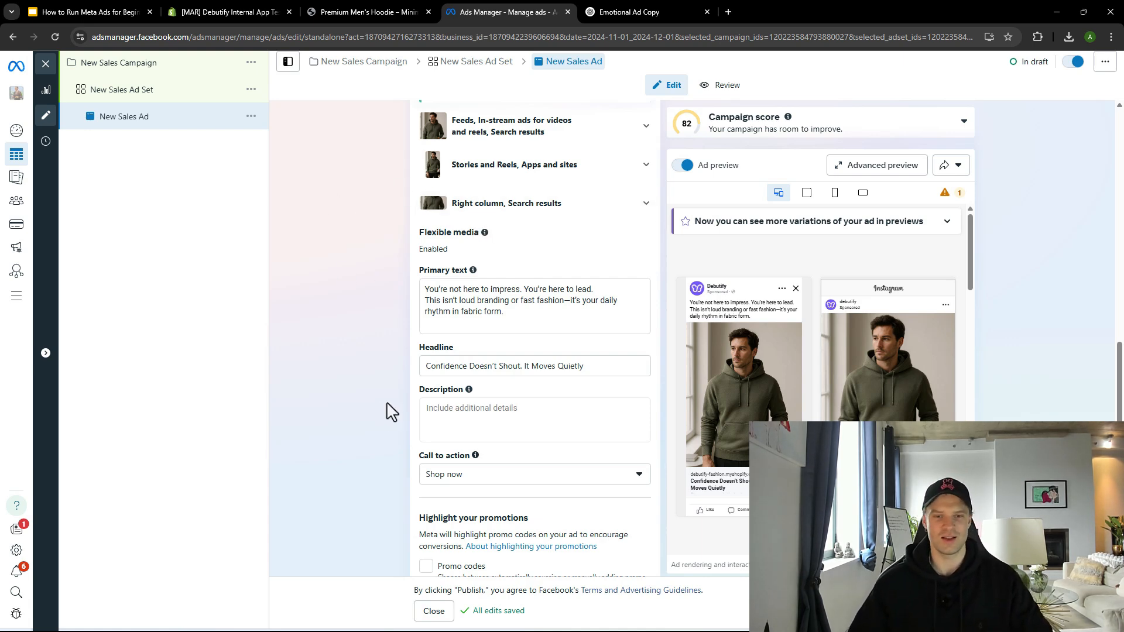
- Examine the ad's remaining settings, from promotions and Advantage+ creative enhancements to event details and tracking
{"action": "scroll", "coordinate": [391, 410], "scroll_direction": "down", "scroll_amount": 4}
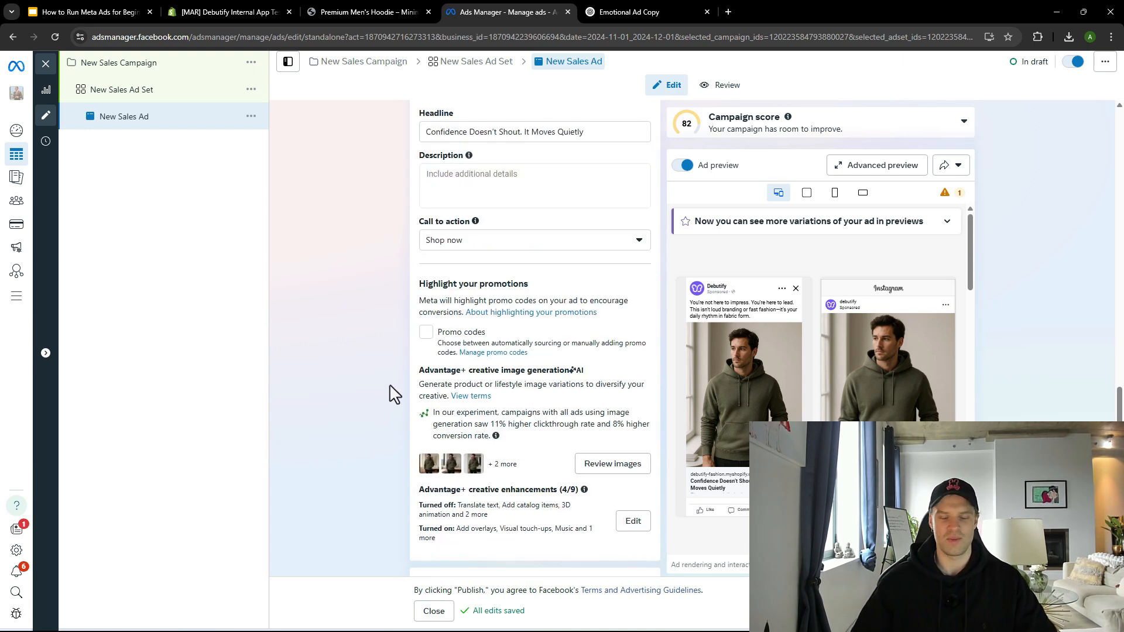
{"action": "scroll", "coordinate": [393, 395], "scroll_direction": "down", "scroll_amount": 1}
{"action": "scroll", "coordinate": [392, 398], "scroll_direction": "down", "scroll_amount": 3}
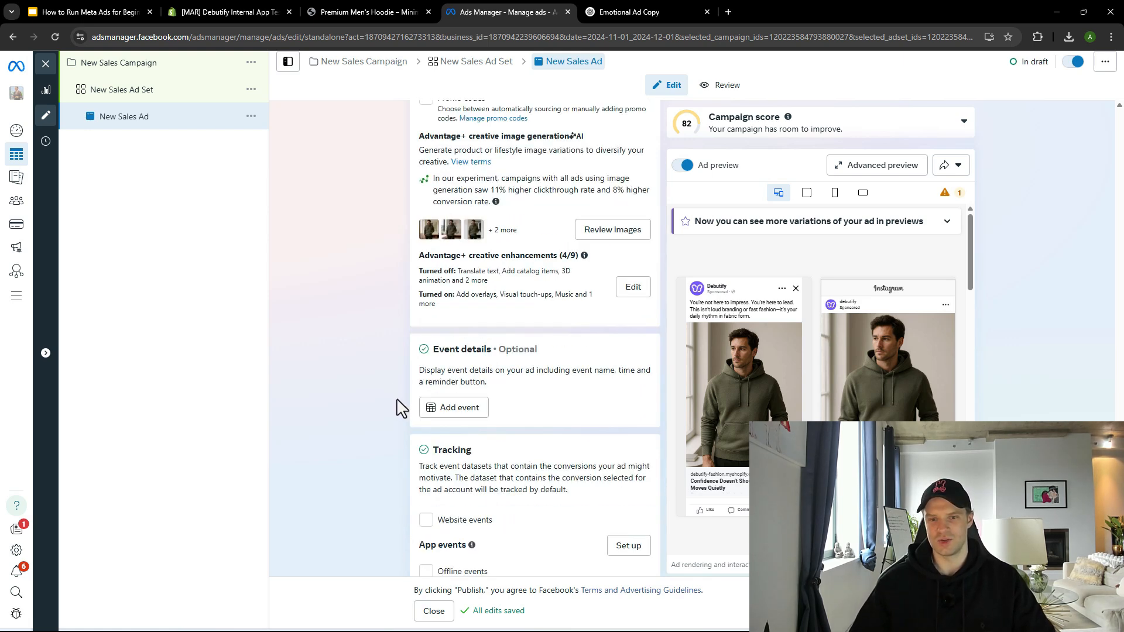
{"action": "scroll", "coordinate": [450, 404], "scroll_direction": "down", "scroll_amount": 2}
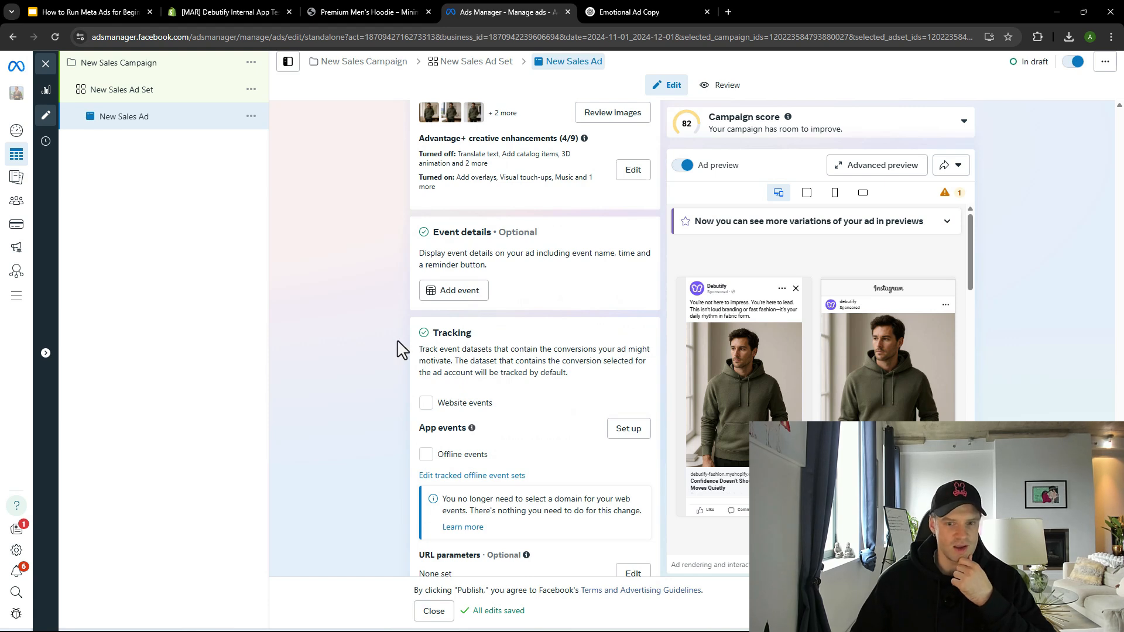
{"action": "scroll", "coordinate": [153, 217], "scroll_direction": "down", "scroll_amount": 2}
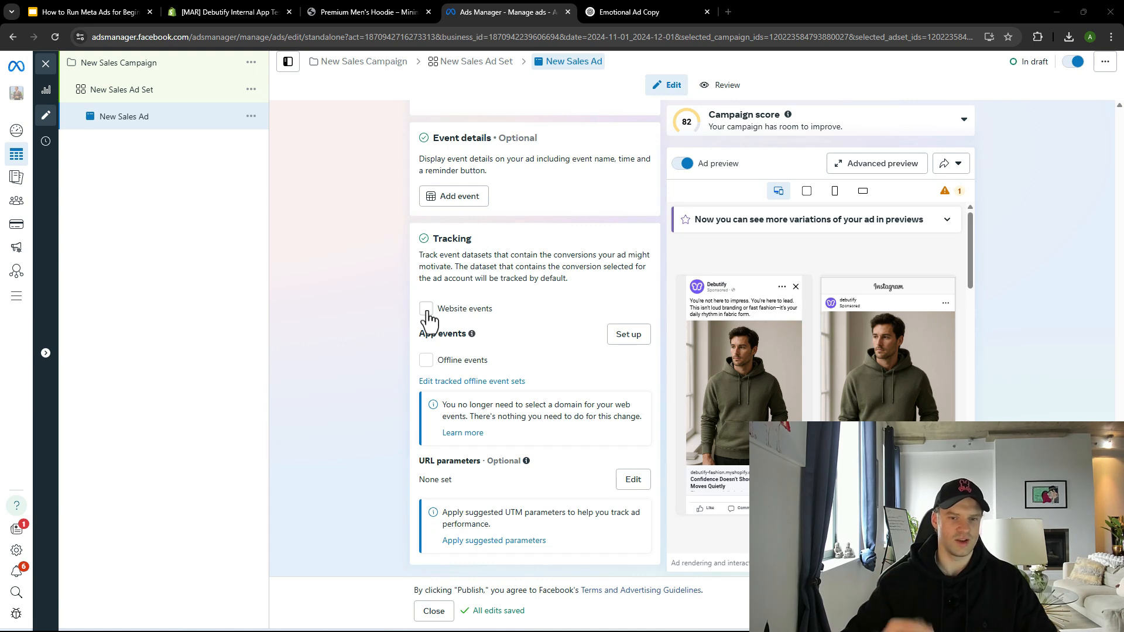
{"action": "scroll", "coordinate": [409, 382], "scroll_direction": "up", "scroll_amount": 20}
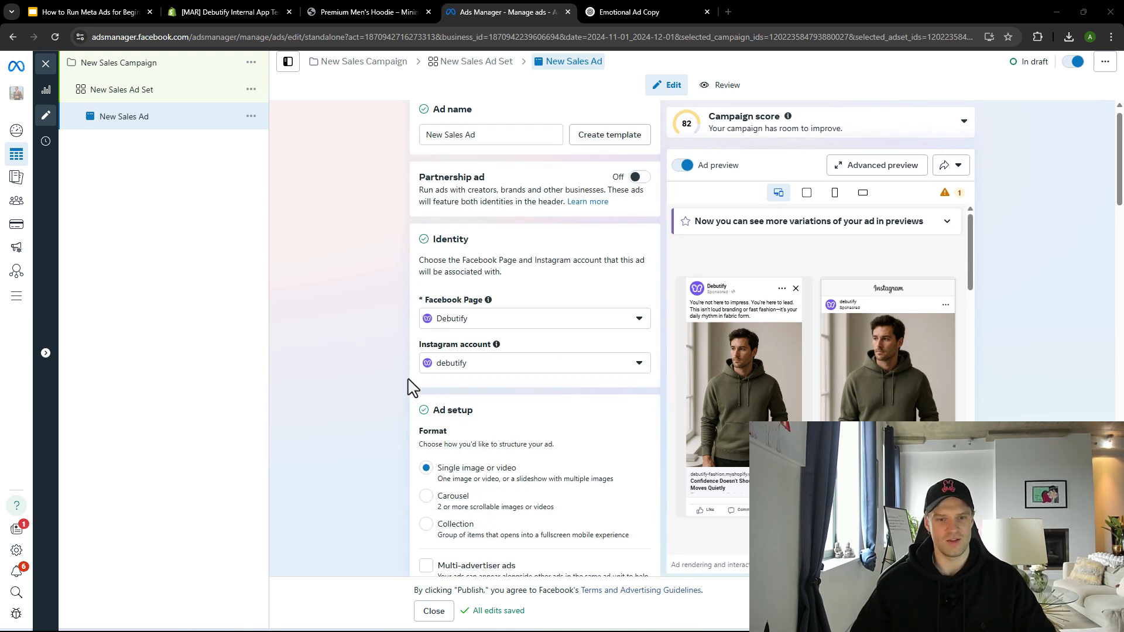
{"action": "scroll", "coordinate": [408, 384], "scroll_direction": "down", "scroll_amount": 20}
{"action": "scroll", "coordinate": [441, 193], "scroll_direction": "up", "scroll_amount": 1}
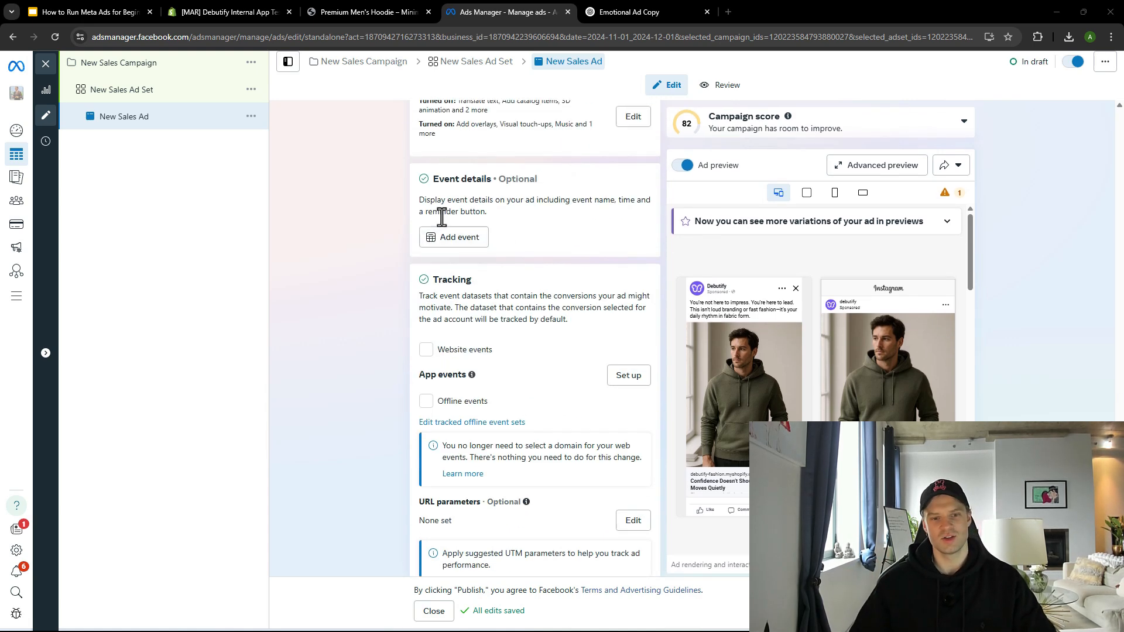
{"action": "left_click_drag", "start_coordinate": [433, 297], "coordinate": [458, 298]}
{"action": "scroll", "coordinate": [414, 369], "scroll_direction": "up", "scroll_amount": 15}
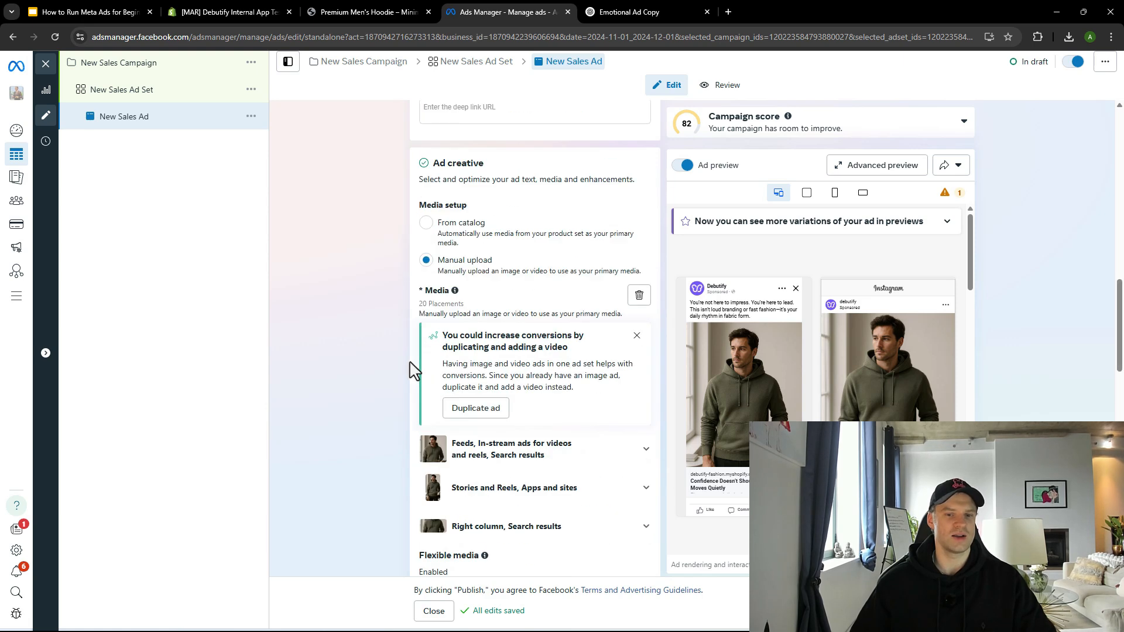
{"action": "scroll", "coordinate": [399, 348], "scroll_direction": "down", "scroll_amount": 15}
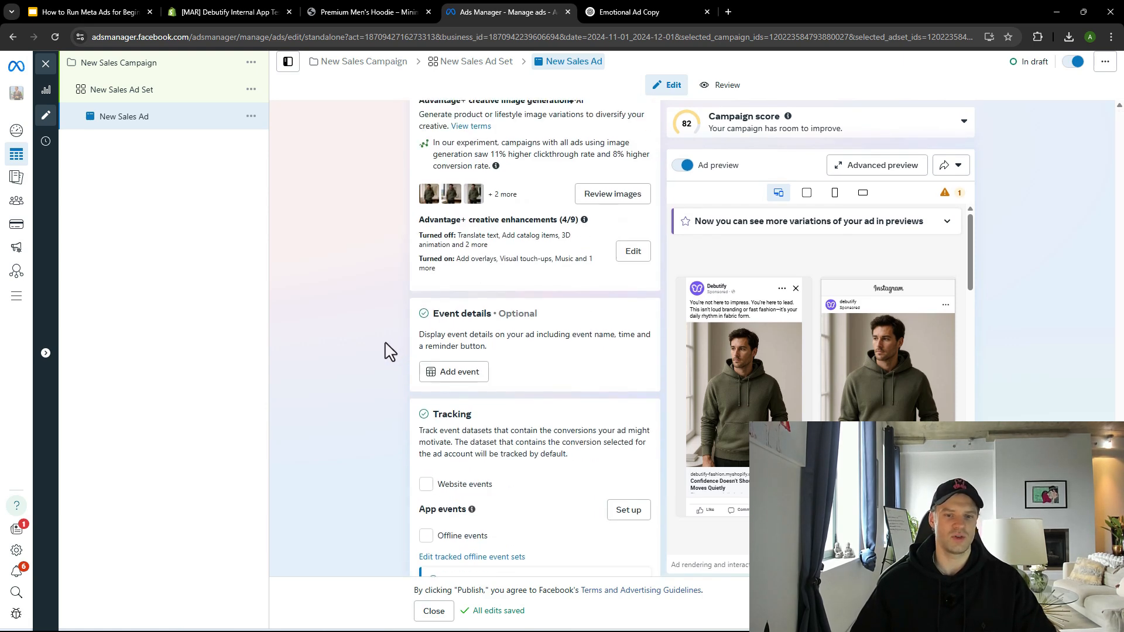
- Turn on website events tracking for the ad and check the dataset it uses
{"action": "left_click_drag", "start_coordinate": [433, 299], "coordinate": [516, 314]}
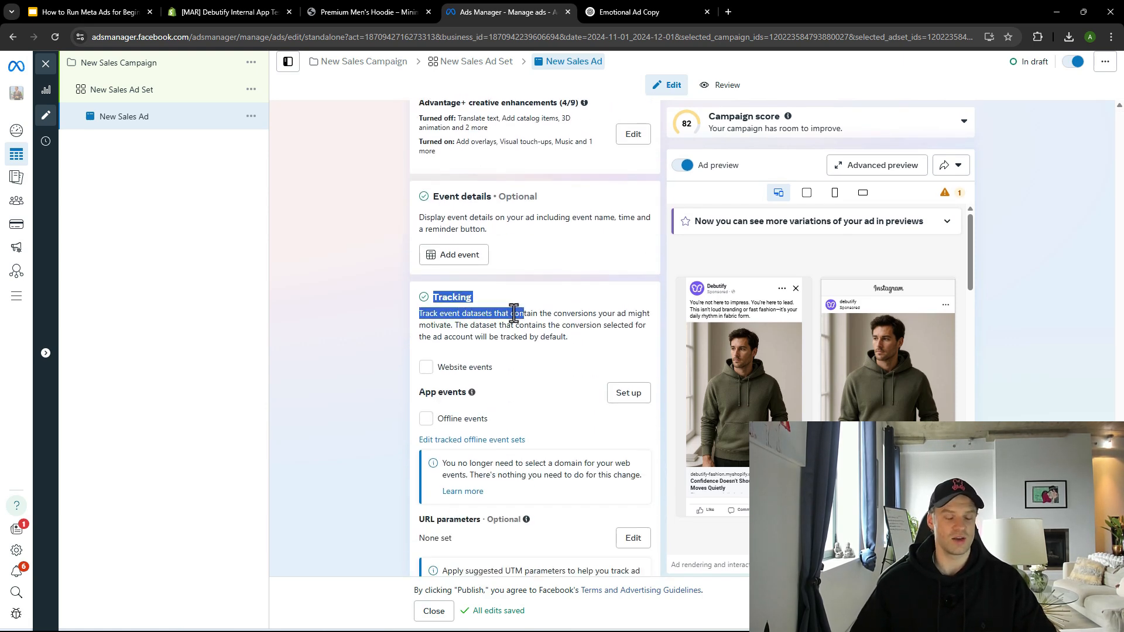
{"action": "left_click", "coordinate": [509, 318]}
{"action": "left_click_drag", "start_coordinate": [448, 314], "coordinate": [494, 315]}
{"action": "left_click", "coordinate": [473, 329]}
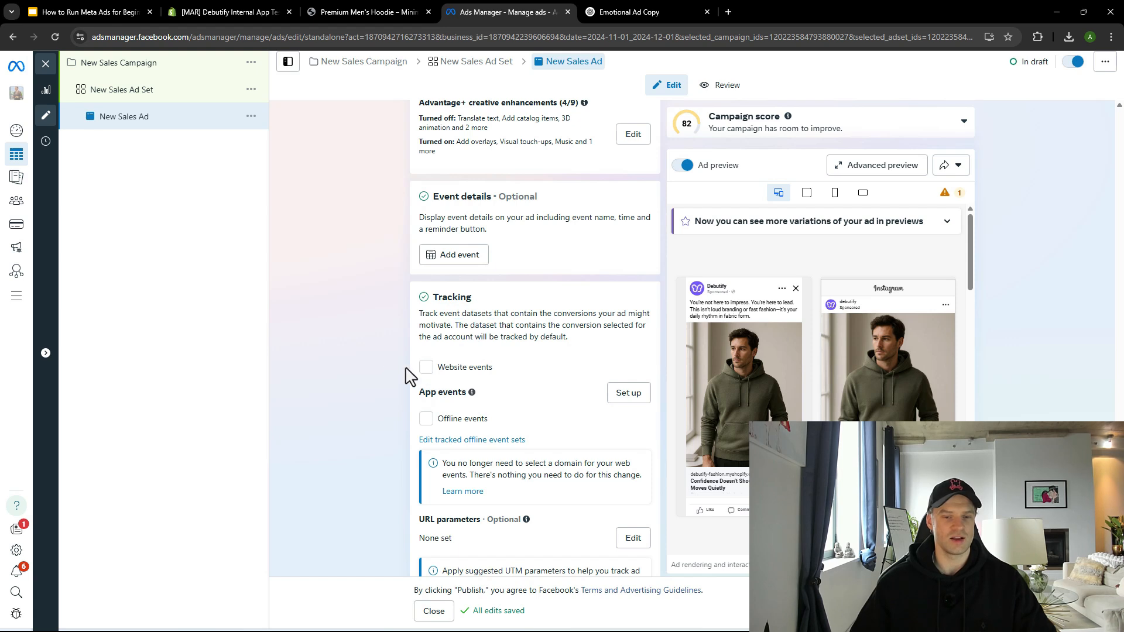
{"action": "left_click", "coordinate": [426, 368]}
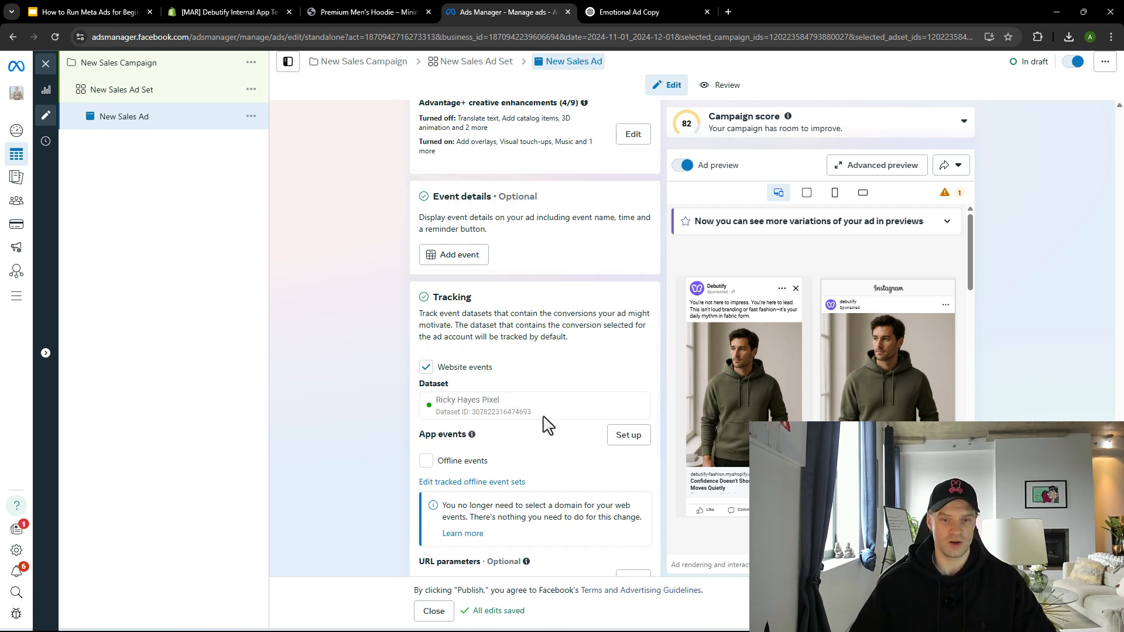
{"action": "mouse_move", "coordinate": [472, 435]}
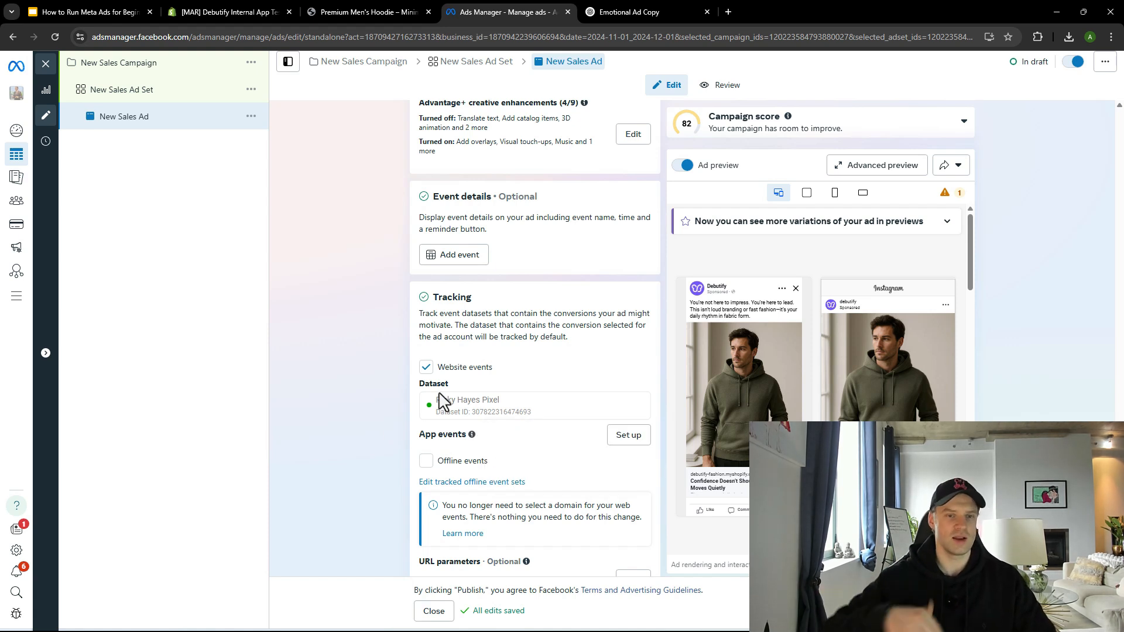
- In Shopify, open the settings of the Facebook & Instagram sales channel to check which dataset tracks customer behavior
{"action": "key", "text": "ctrl+2"}
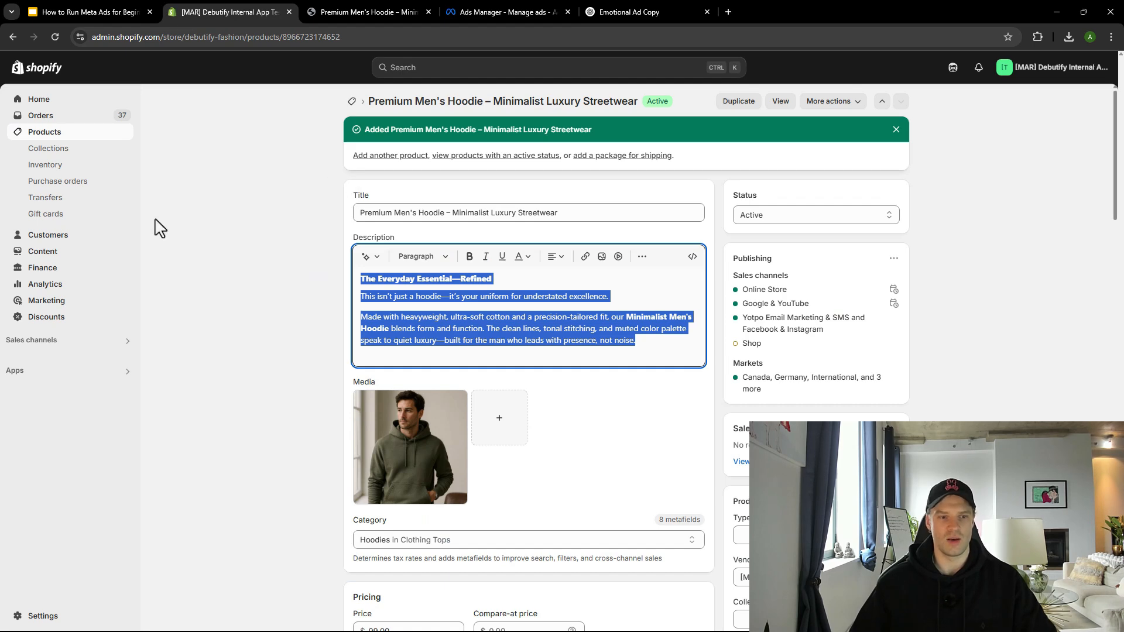
{"action": "left_click", "coordinate": [58, 341]}
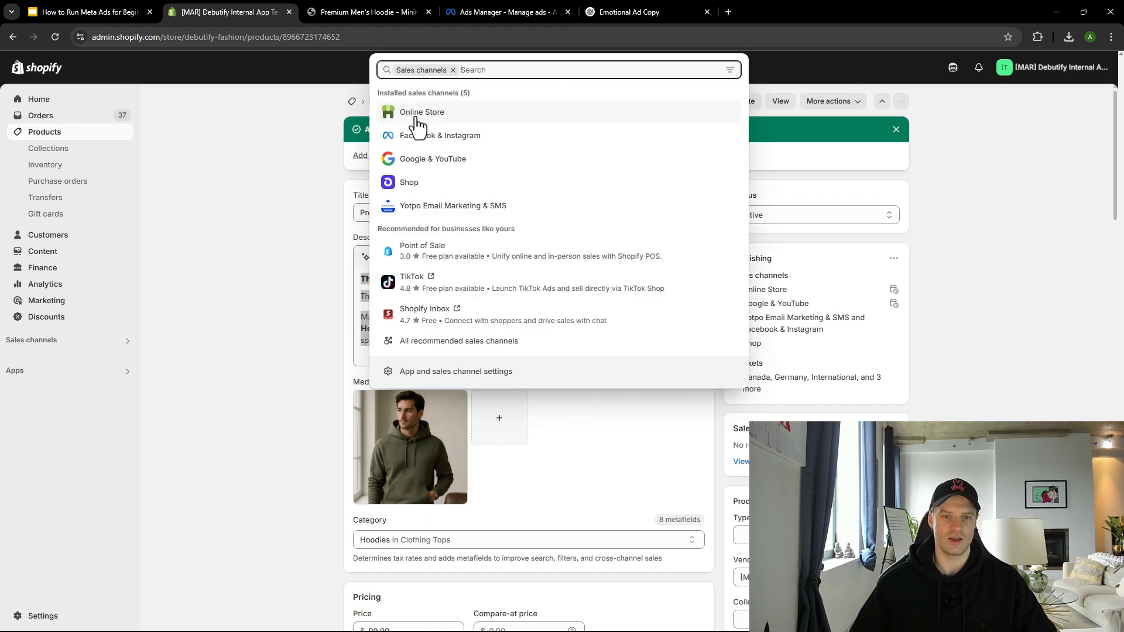
{"action": "left_click", "coordinate": [426, 140]}
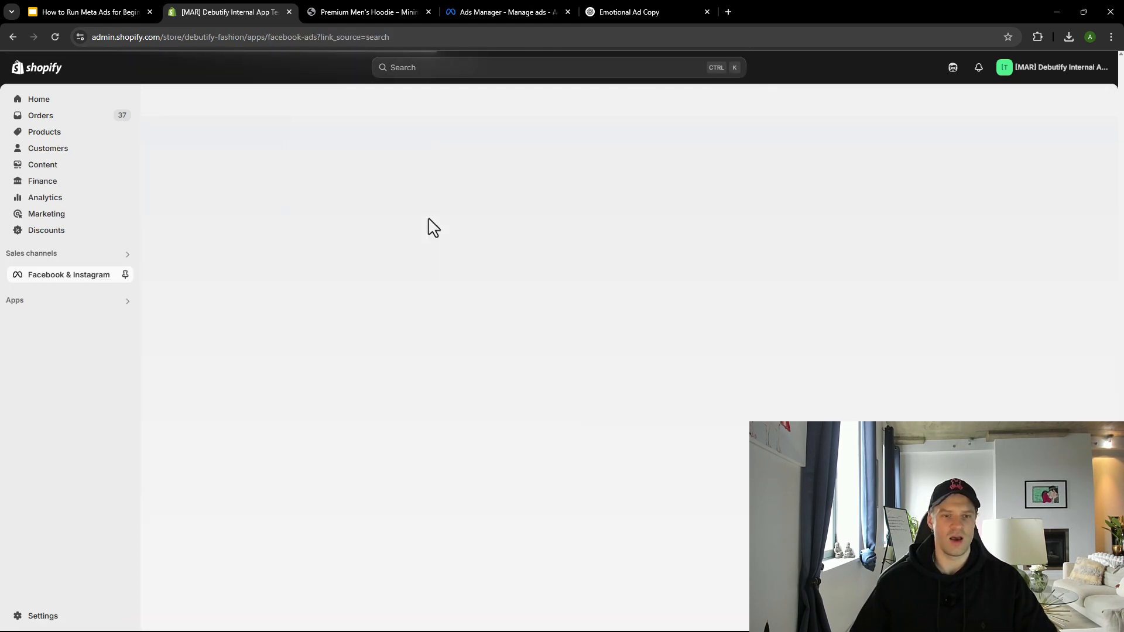
{"action": "left_click", "coordinate": [228, 135]}
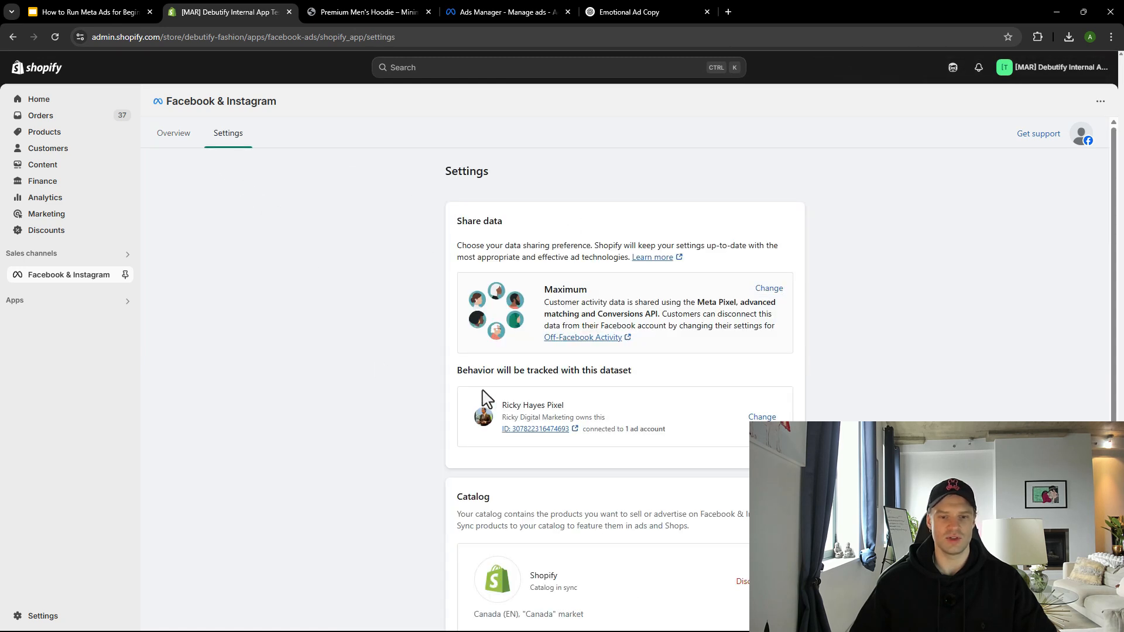
- Check the name and owner of the dataset that tracks customer behavior in Shopify's Facebook & Instagram settings
{"action": "scroll", "coordinate": [563, 417], "scroll_direction": "down", "scroll_amount": 1}
{"action": "left_click_drag", "start_coordinate": [457, 313], "coordinate": [633, 323]}
{"action": "left_click", "coordinate": [633, 323]}
{"action": "left_click_drag", "start_coordinate": [504, 346], "coordinate": [629, 356]}
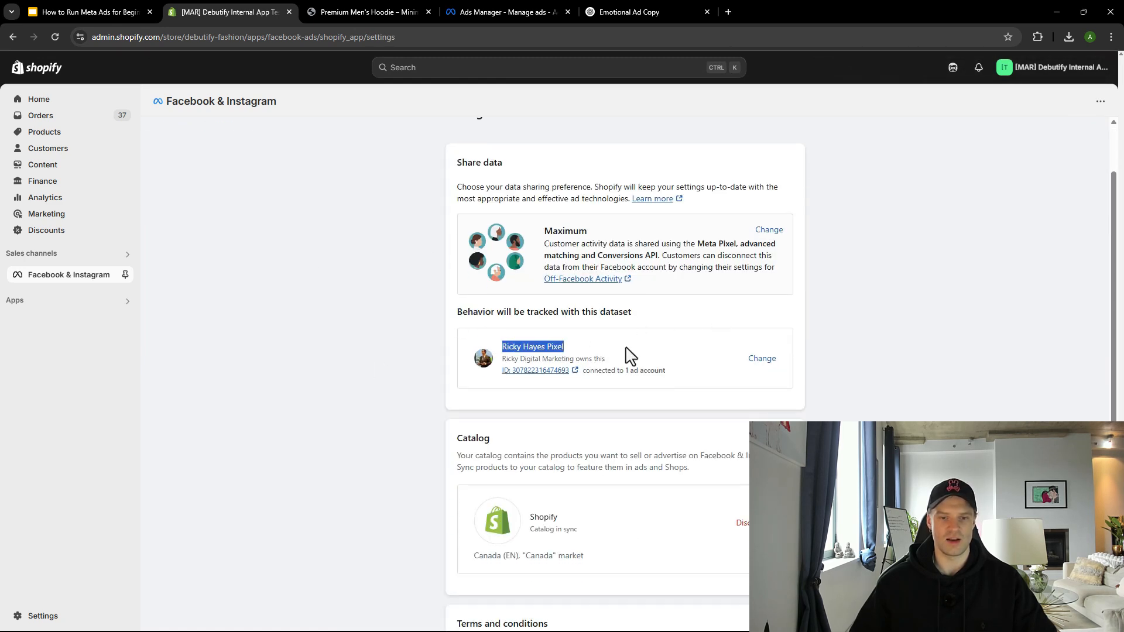
{"action": "left_click", "coordinate": [577, 354]}
{"action": "left_click_drag", "start_coordinate": [499, 357], "coordinate": [628, 358]}
{"action": "left_click", "coordinate": [550, 351]}
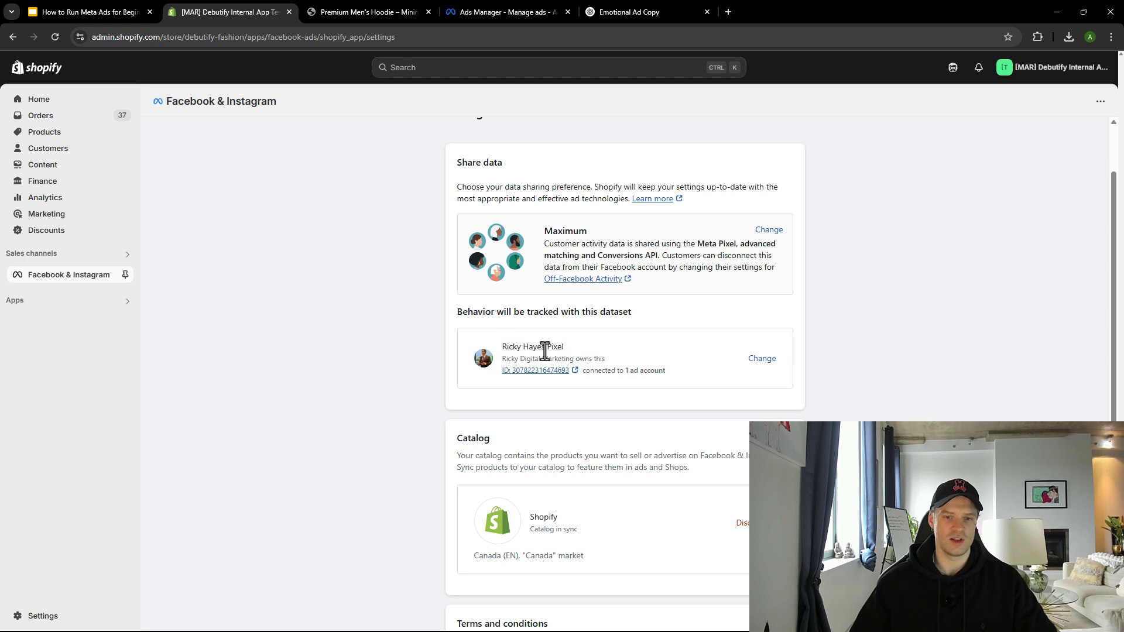
- Switch to Ads Manager and compare the ad's website events dataset with the one in Shopify
{"action": "left_click", "coordinate": [503, 12]}
{"action": "scroll", "coordinate": [468, 340], "scroll_direction": "down", "scroll_amount": 1}
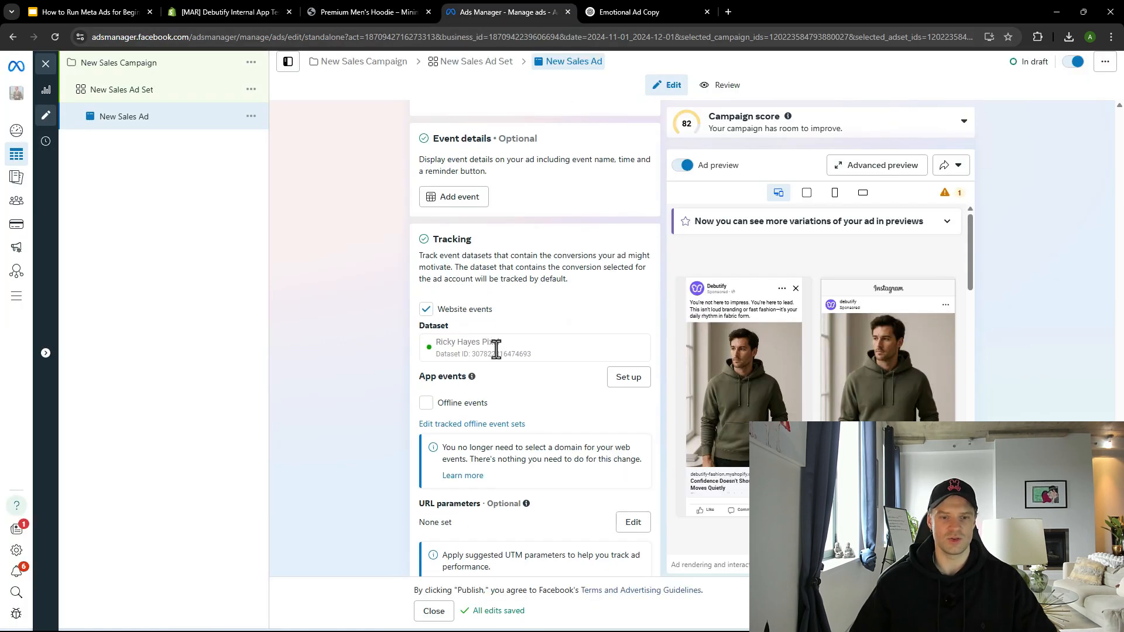
{"action": "left_click_drag", "start_coordinate": [431, 345], "coordinate": [503, 346]}
{"action": "left_click", "coordinate": [496, 353]}
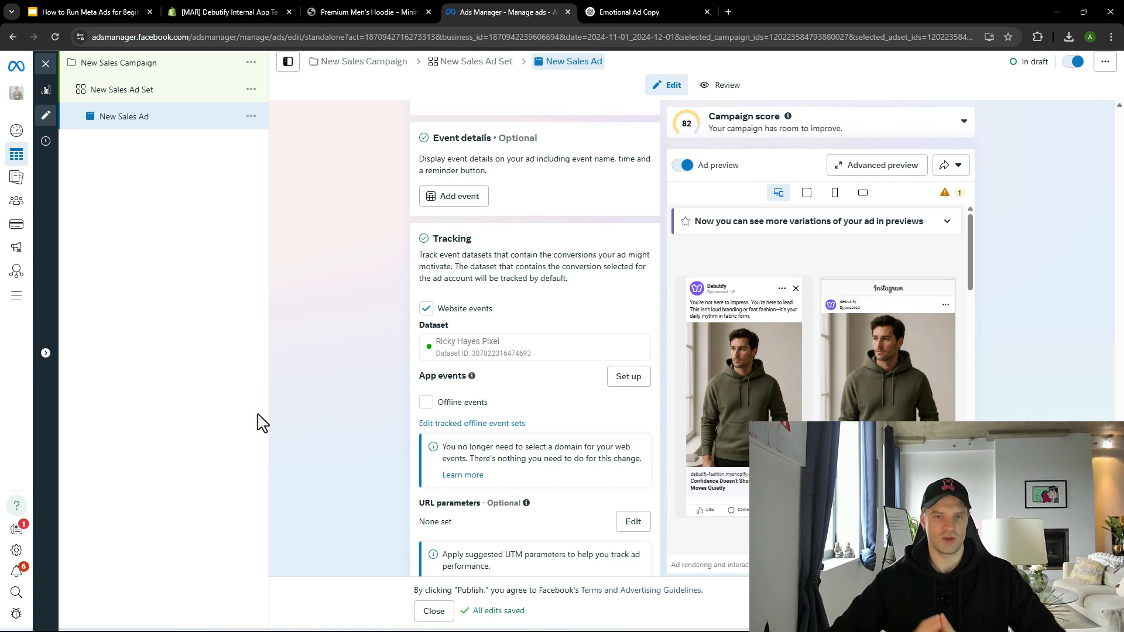
{"action": "scroll", "coordinate": [337, 318], "scroll_direction": "down", "scroll_amount": 1}
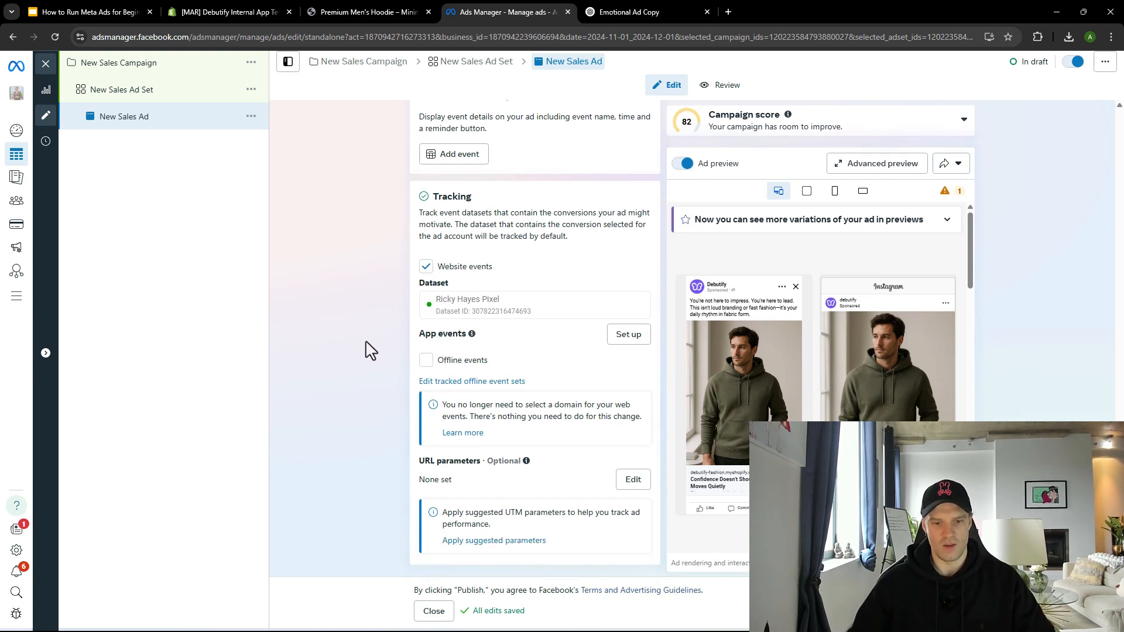
{"action": "scroll", "coordinate": [358, 360], "scroll_direction": "up", "scroll_amount": 10}
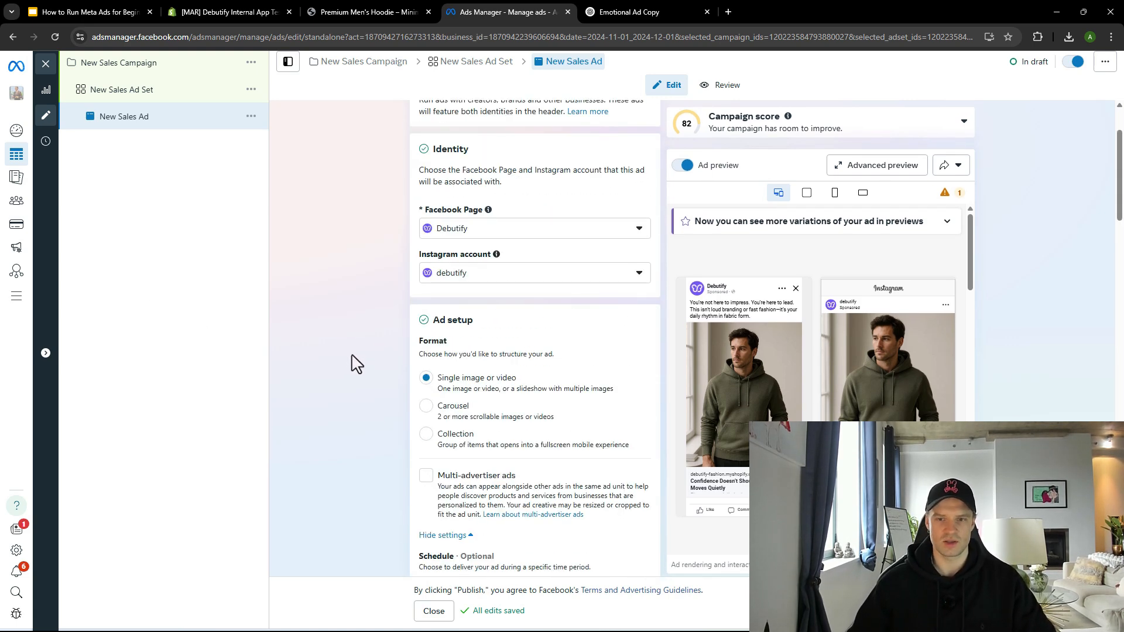
{"action": "scroll", "coordinate": [358, 364], "scroll_direction": "up", "scroll_amount": 2}
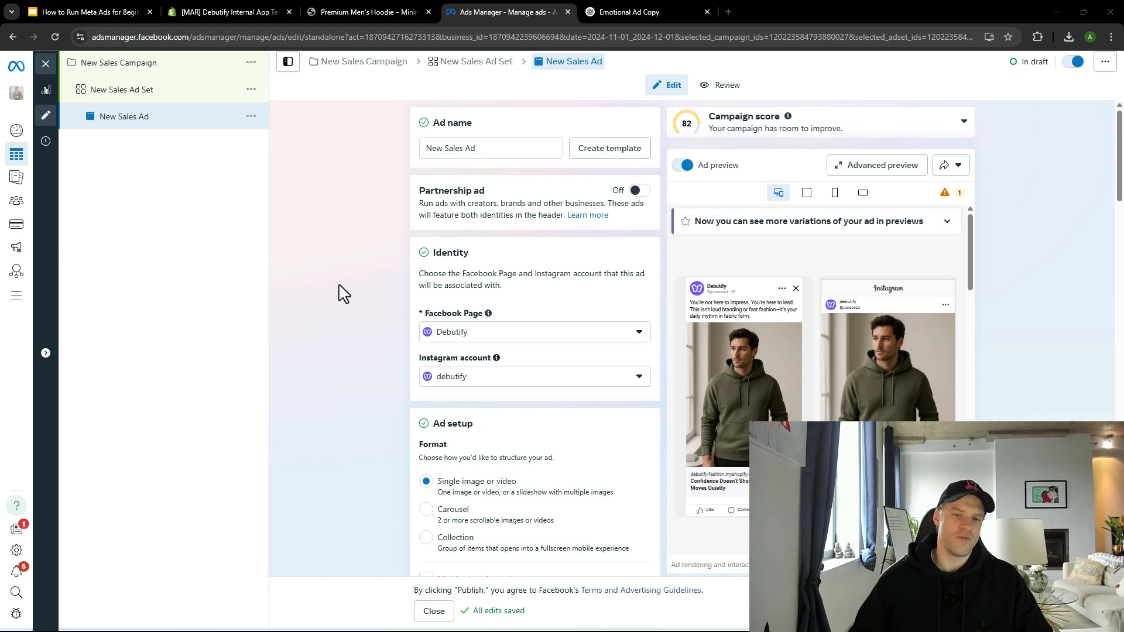
- Rename the campaign as "Sales - Men's Hoodie - US - May 2025"
{"action": "left_click", "coordinate": [154, 74]}
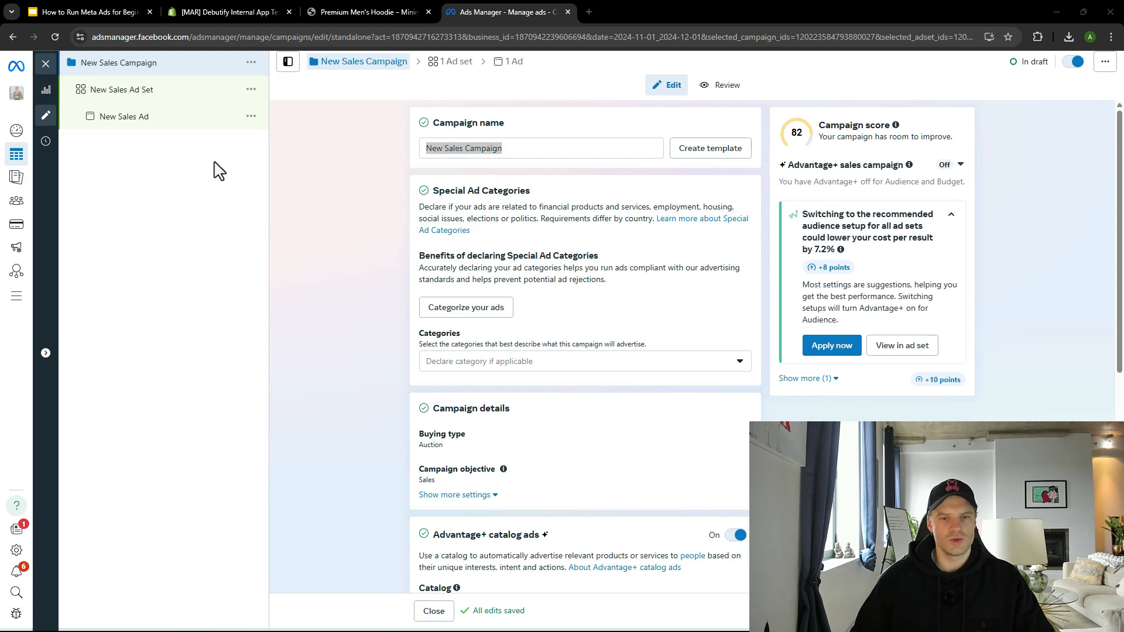
{"action": "left_click", "coordinate": [473, 149]}
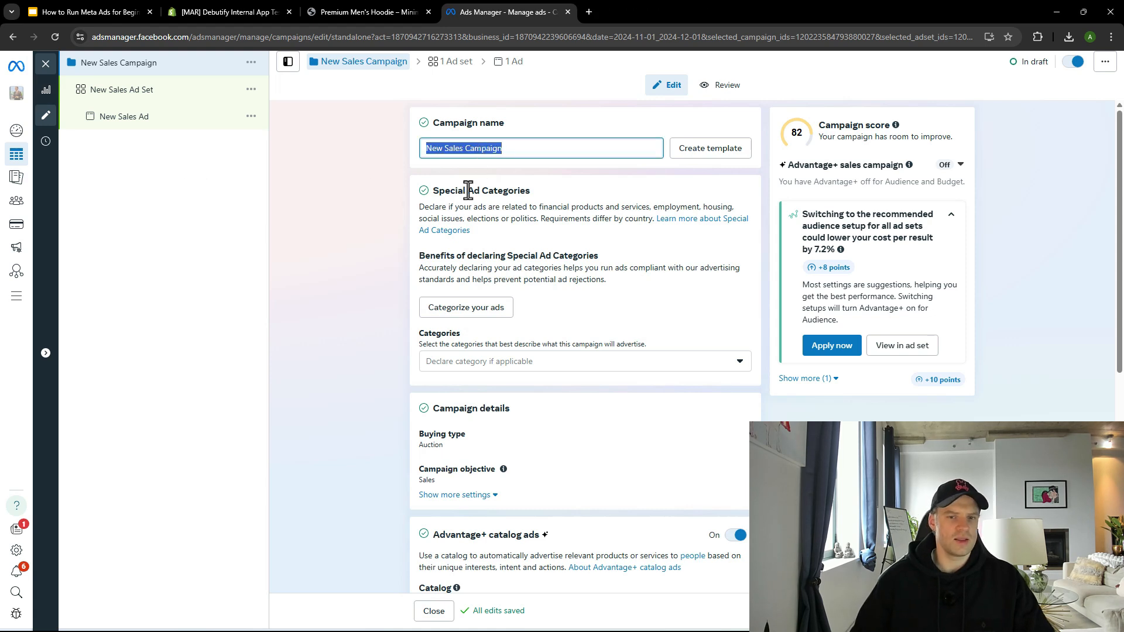
{"action": "left_click", "coordinate": [512, 151]}
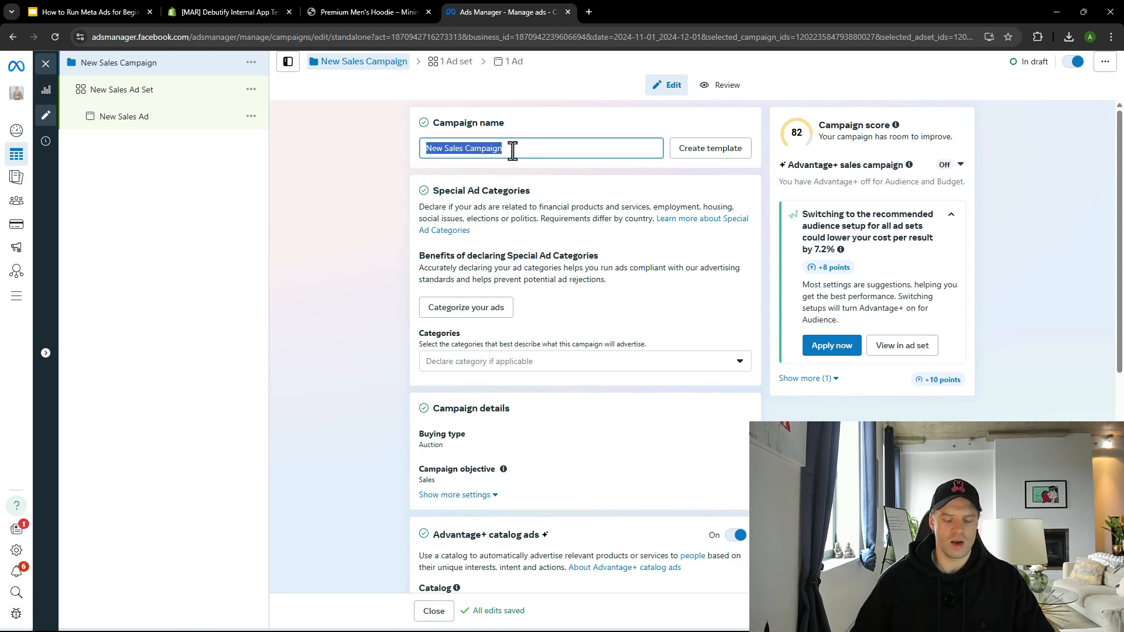
{"action": "key", "text": "BackSpace"}
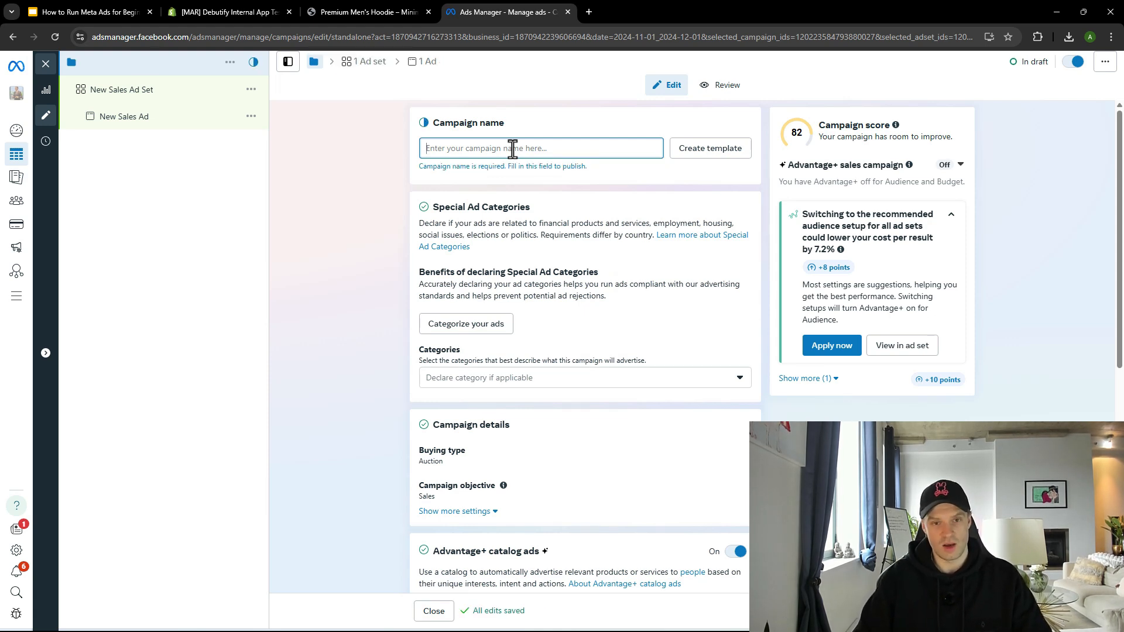
{"action": "type", "text": "Sales "}
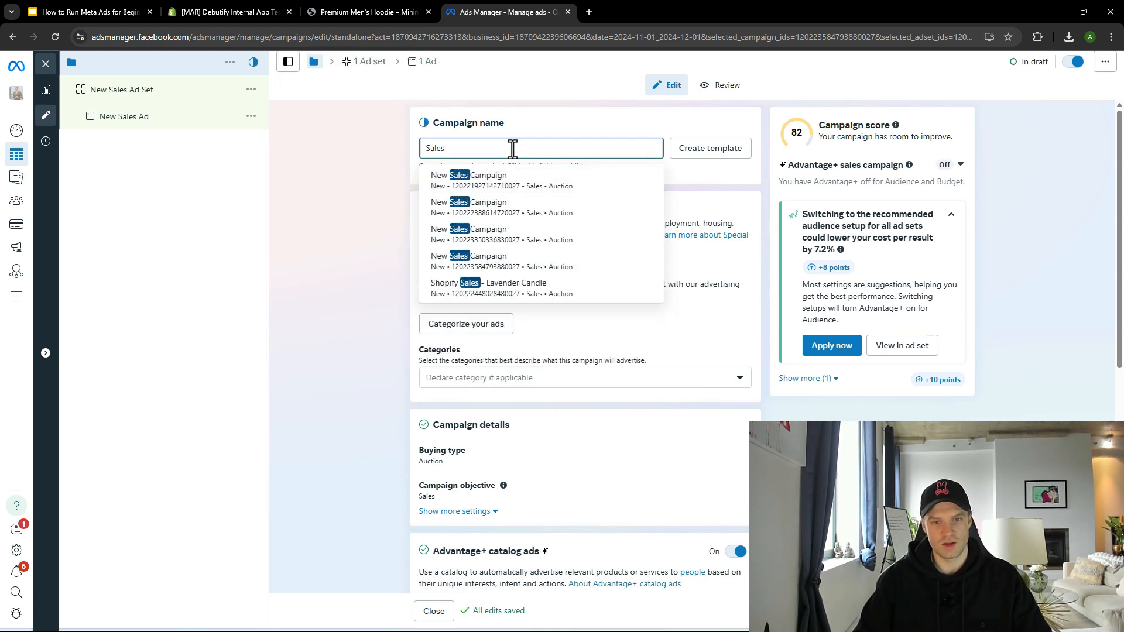
{"action": "type", "text": "- Men's Hood"}
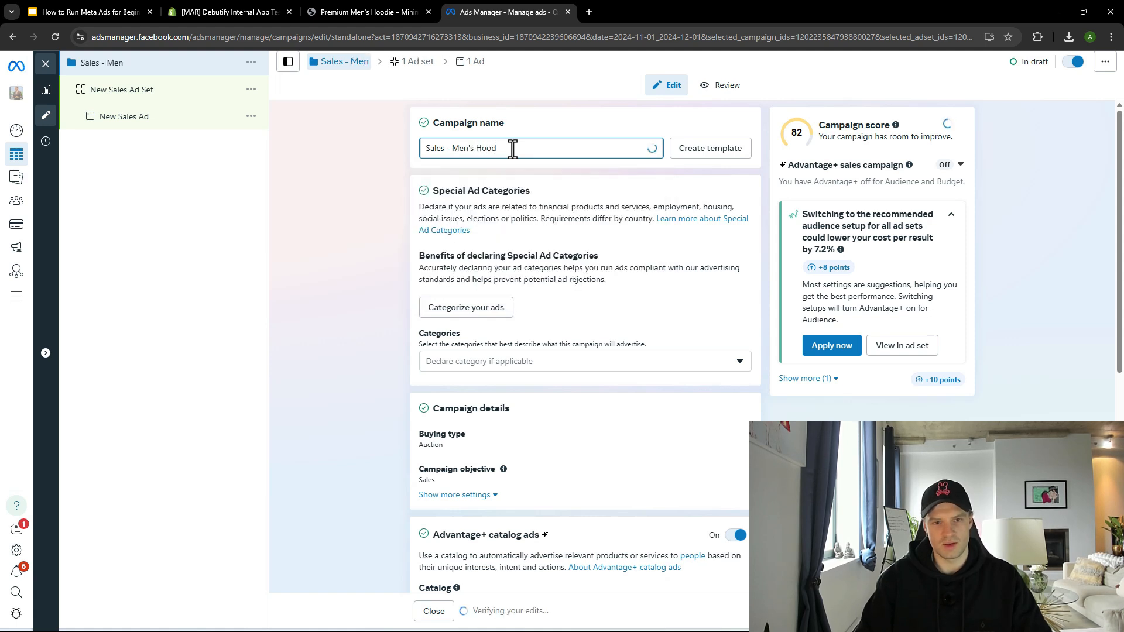
{"action": "type", "text": "ie"}
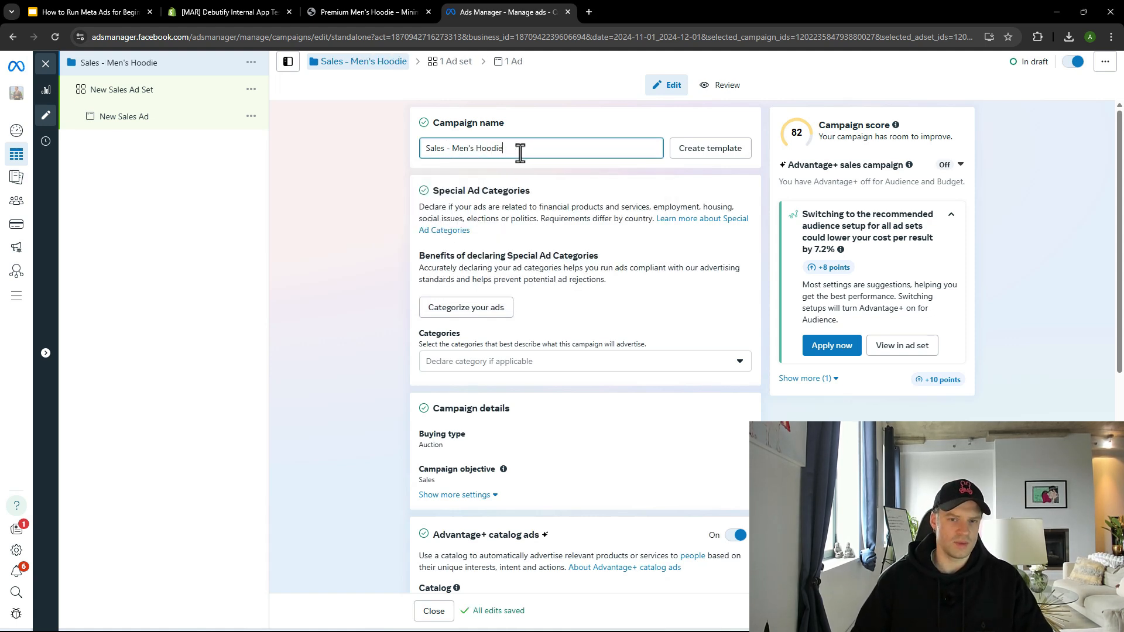
{"action": "type", "text": " - US - May"}
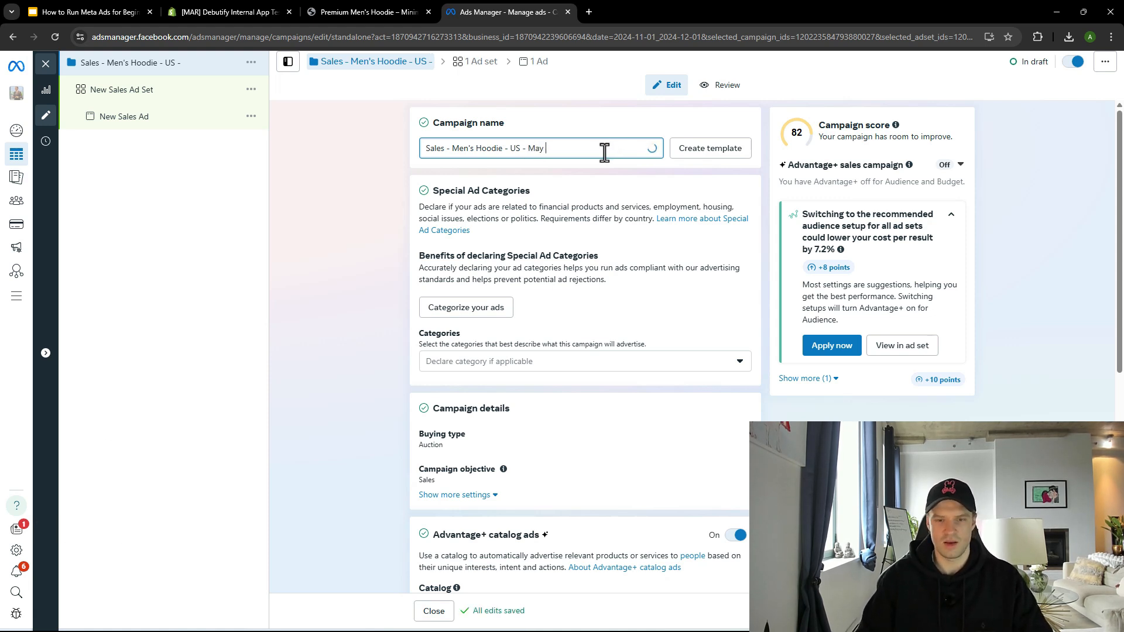
{"action": "type", "text": "5"}
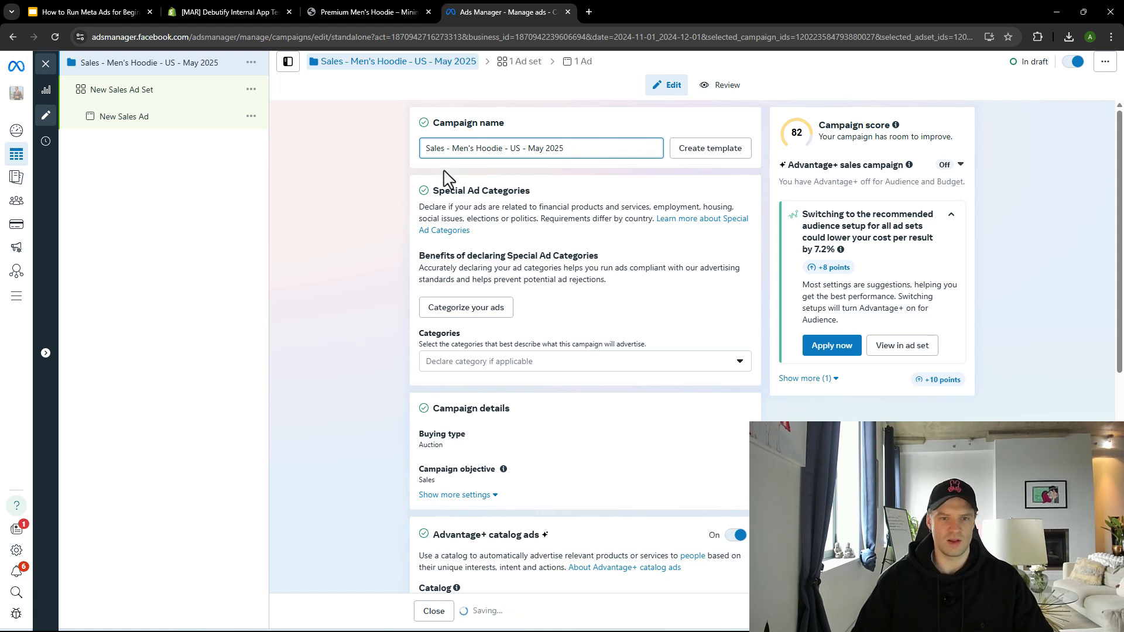
{"action": "left_click", "coordinate": [445, 172]}
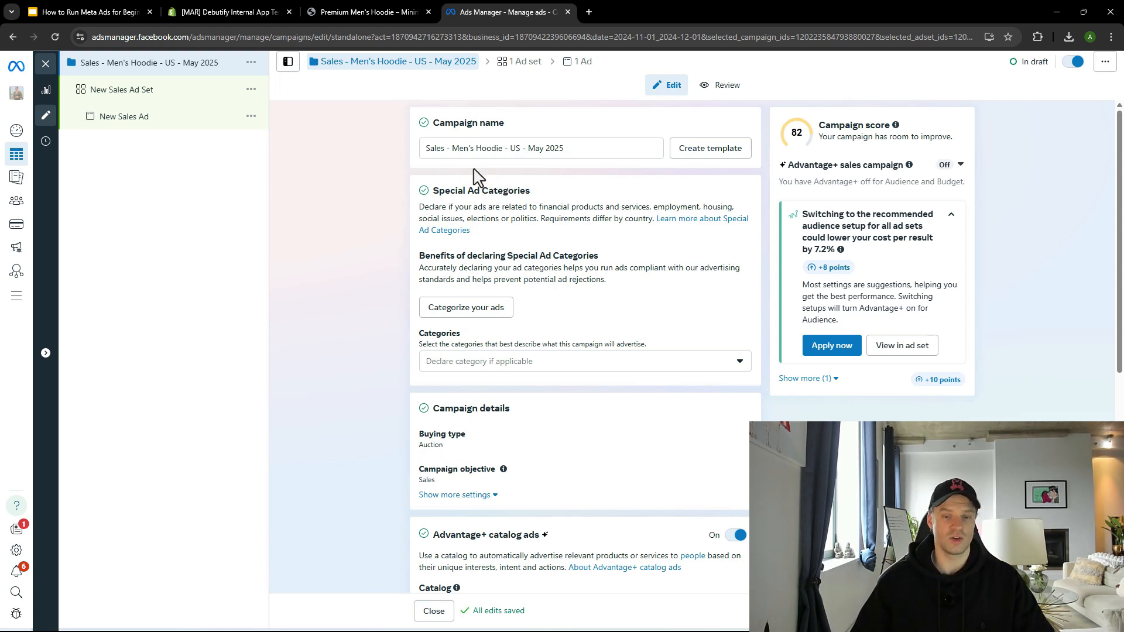
- Reuse the campaign name for the ad set, naming it "Sales - Men's Hoodie - US - May 2025 - Ad Set 1"
{"action": "triple_click", "coordinate": [519, 151]}
{"action": "key", "text": "ctrl+c"}
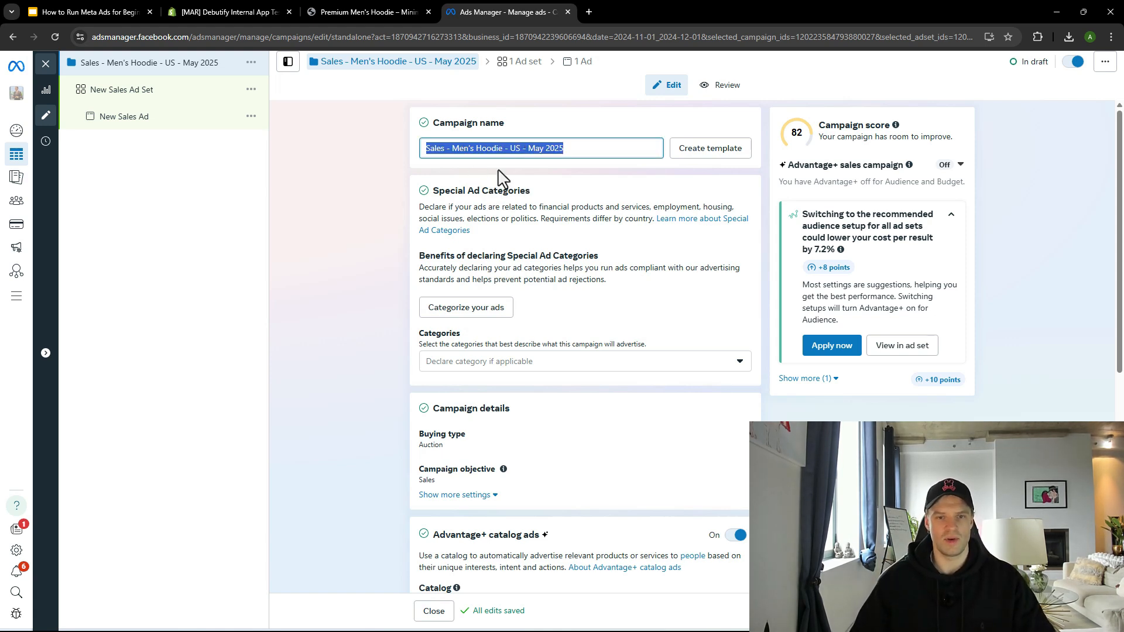
{"action": "left_click", "coordinate": [135, 93]}
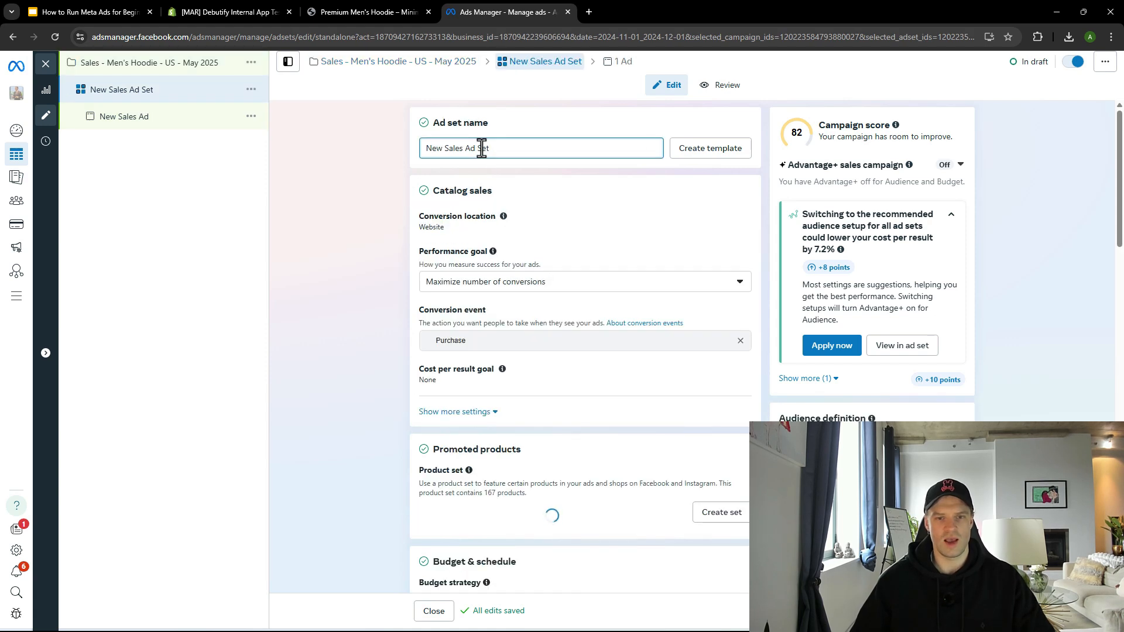
{"action": "triple_click", "coordinate": [481, 148]}
{"action": "key", "text": "BackSpace"}
{"action": "key", "text": "ctrl+v"}
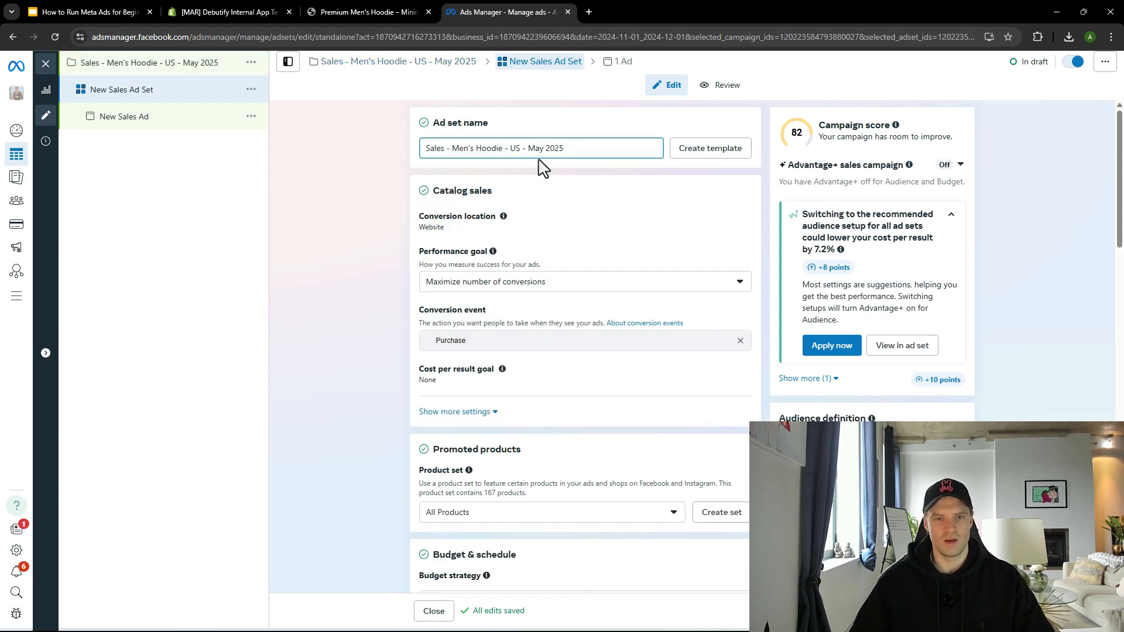
{"action": "type", "text": "- Ad Set 1"}
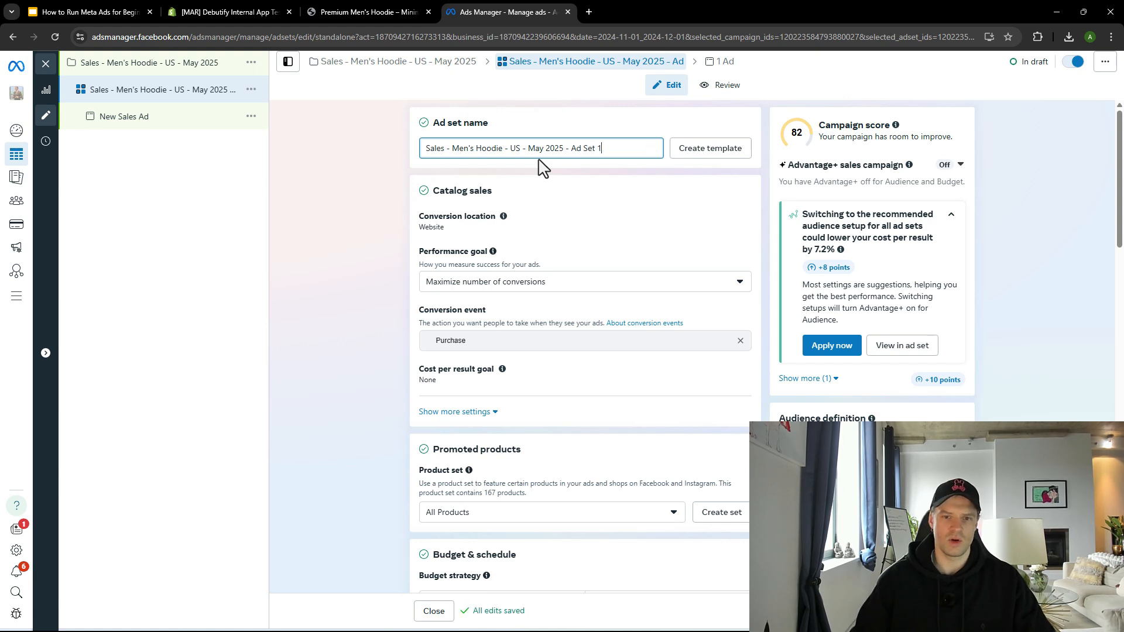
{"action": "left_click", "coordinate": [518, 177]}
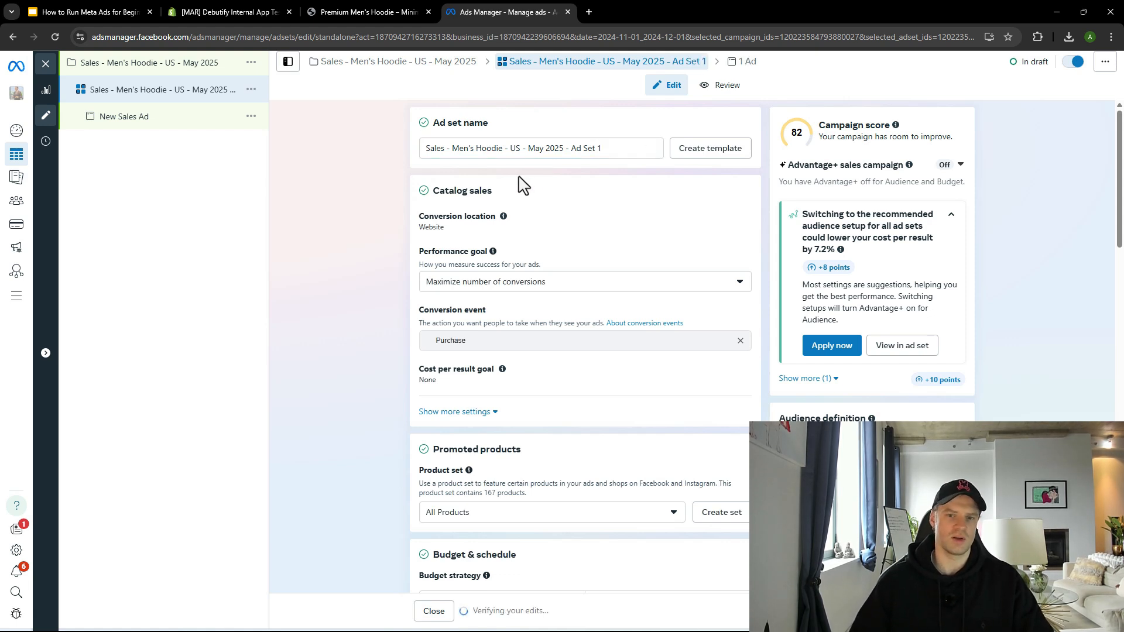
- Reuse the ad set name for the ad, naming it "Sales - Men's Hoodie - US - May 2025 - Ad 1"
{"action": "triple_click", "coordinate": [472, 151]}
{"action": "left_click", "coordinate": [151, 120]}
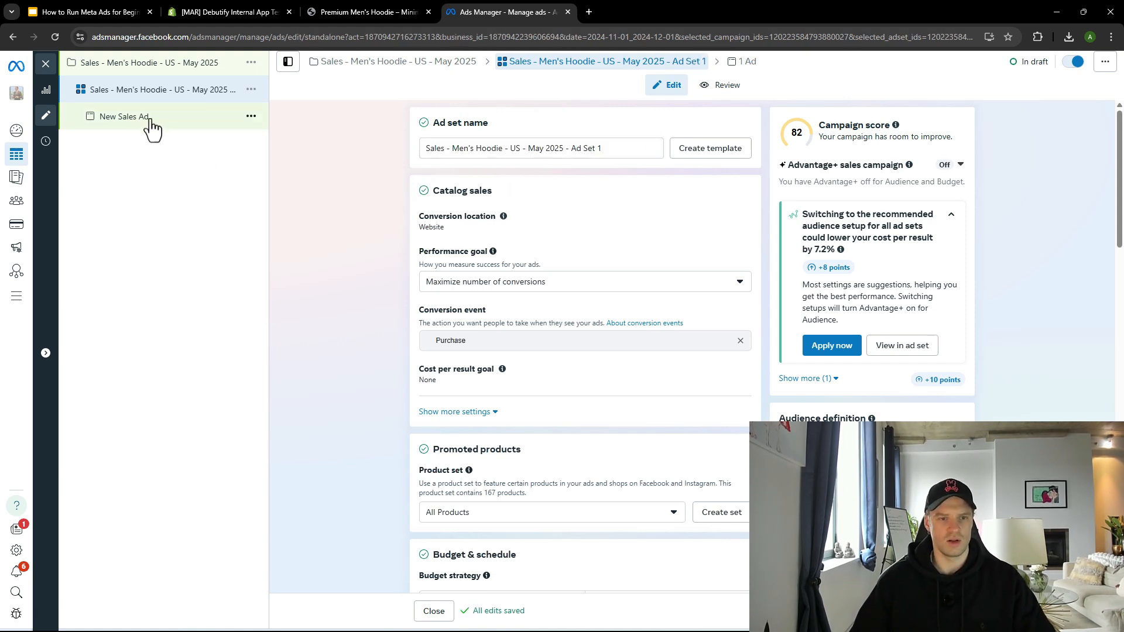
{"action": "triple_click", "coordinate": [502, 151]}
{"action": "type", "text": "Sales - Men's Hoodie - US - May 2025 - Ad Set 1"}
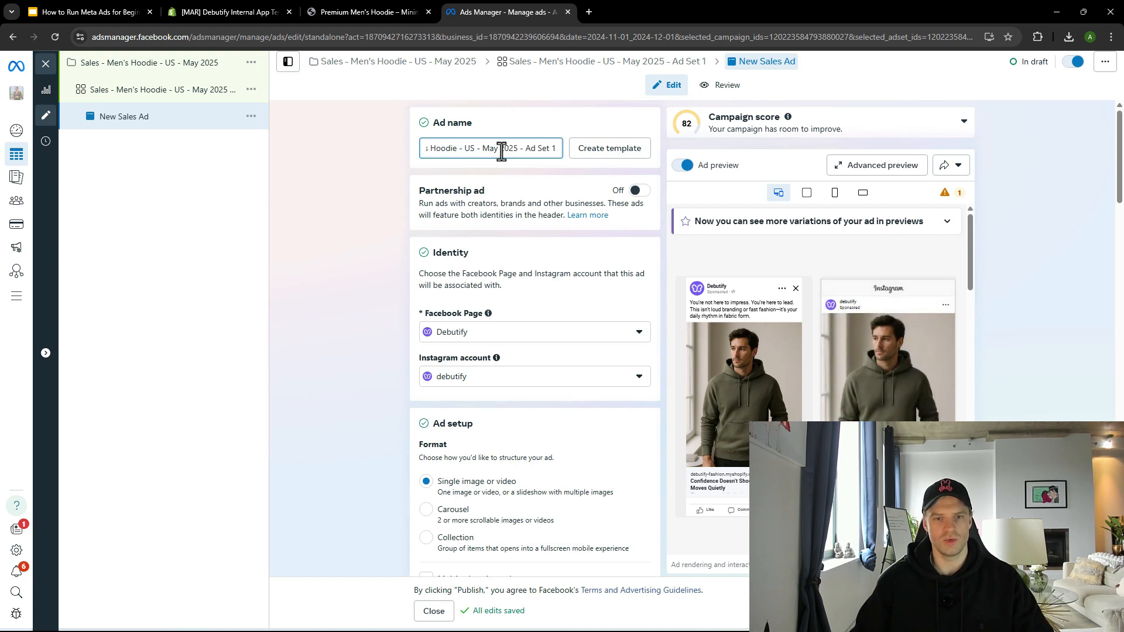
{"action": "key", "text": "BackSpace"}
{"action": "key", "text": "BackSpace"}
{"action": "key", "text": "BackSpace"}
{"action": "key", "text": "BackSpace"}
{"action": "key", "text": "BackSpace"}
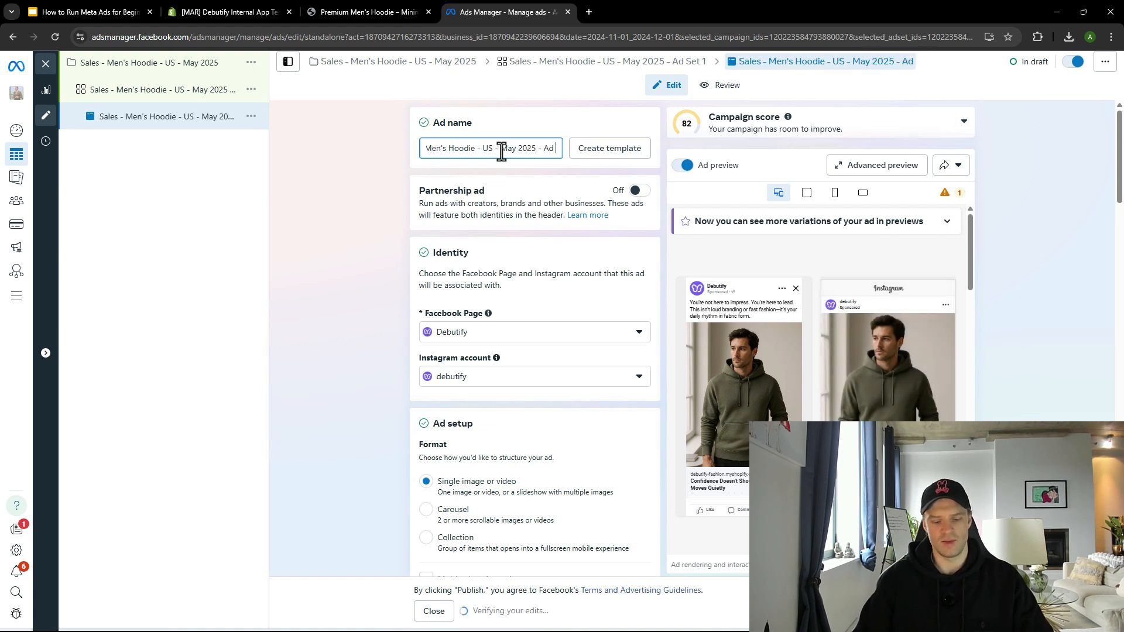
{"action": "type", "text": "1"}
{"action": "left_click", "coordinate": [413, 169]}
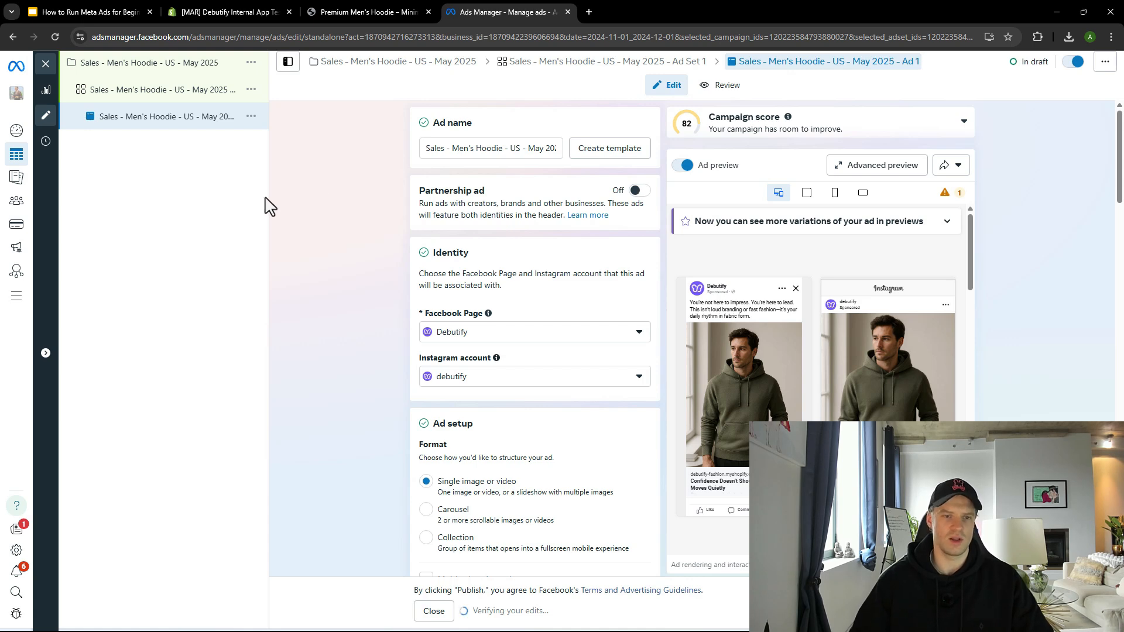
- Review the audience settings of Ad Set 1 and duplicate the ad set once within the original campaign
{"action": "left_click", "coordinate": [109, 92]}
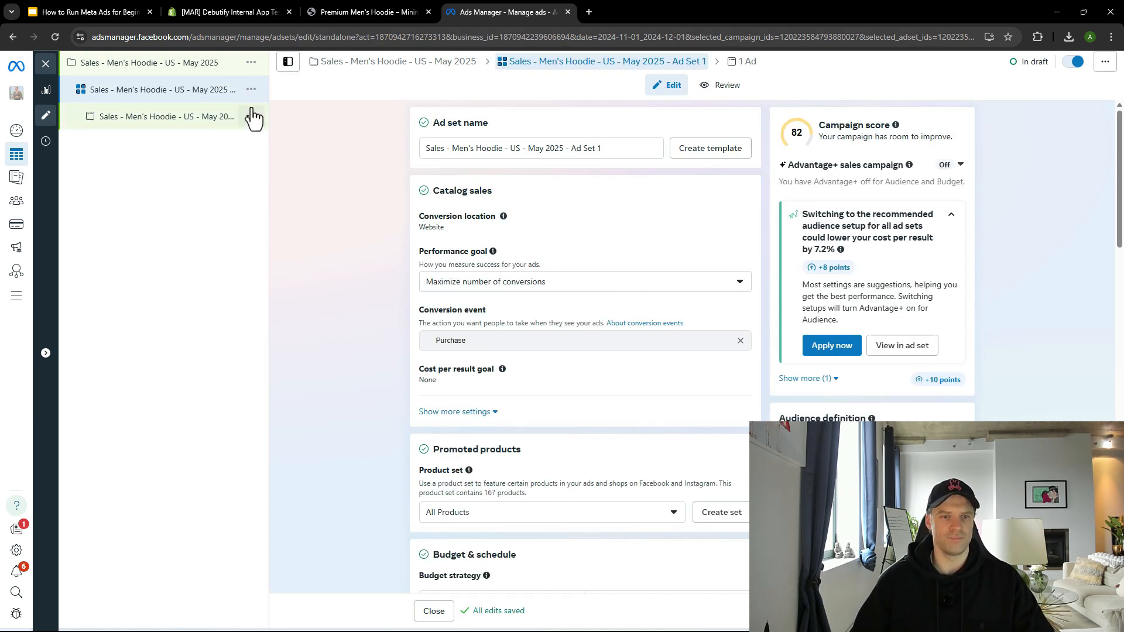
{"action": "scroll", "coordinate": [553, 399], "scroll_direction": "down", "scroll_amount": 5}
{"action": "scroll", "coordinate": [509, 410], "scroll_direction": "down", "scroll_amount": 5}
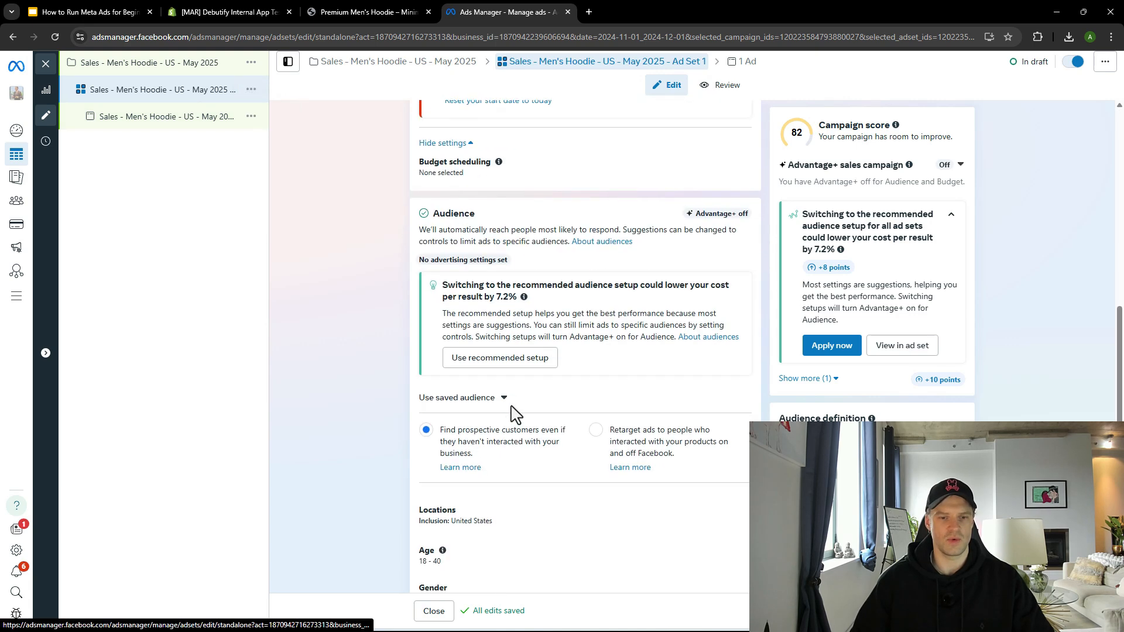
{"action": "scroll", "coordinate": [509, 414], "scroll_direction": "up", "scroll_amount": 2}
{"action": "scroll", "coordinate": [506, 407], "scroll_direction": "down", "scroll_amount": 4}
{"action": "scroll", "coordinate": [507, 413], "scroll_direction": "down", "scroll_amount": 4}
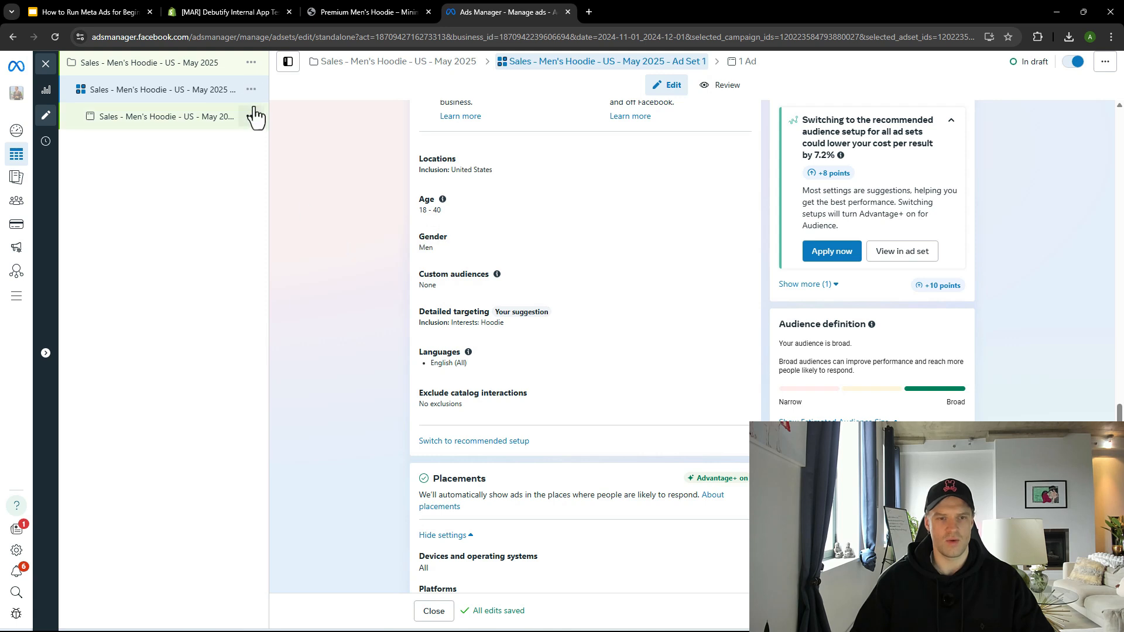
{"action": "left_click", "coordinate": [251, 91]}
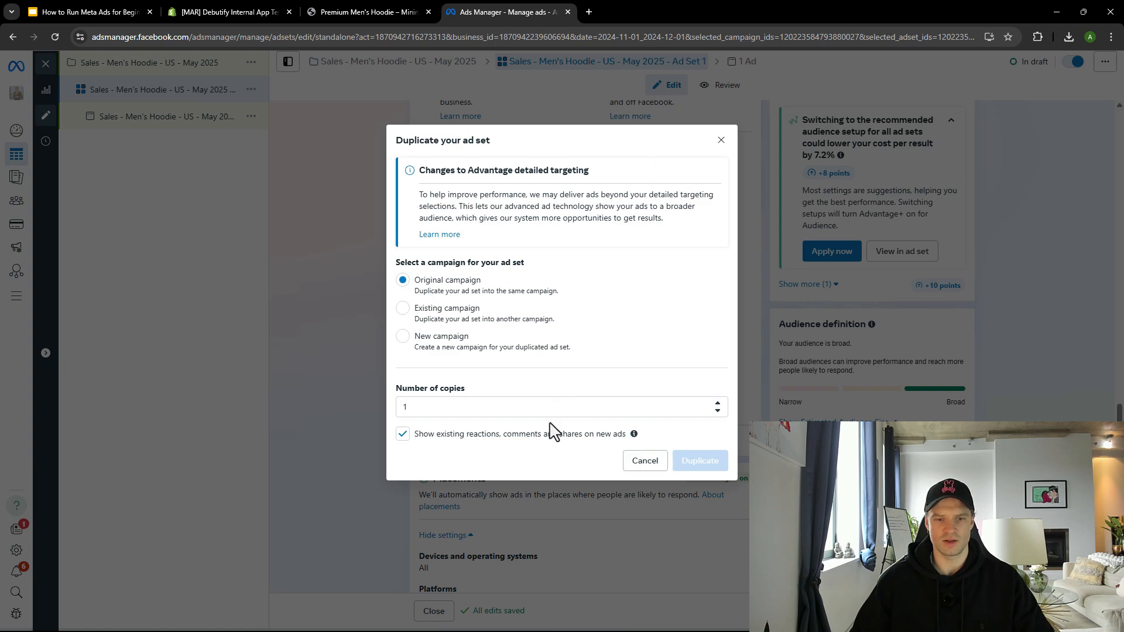
{"action": "left_click", "coordinate": [470, 410]}
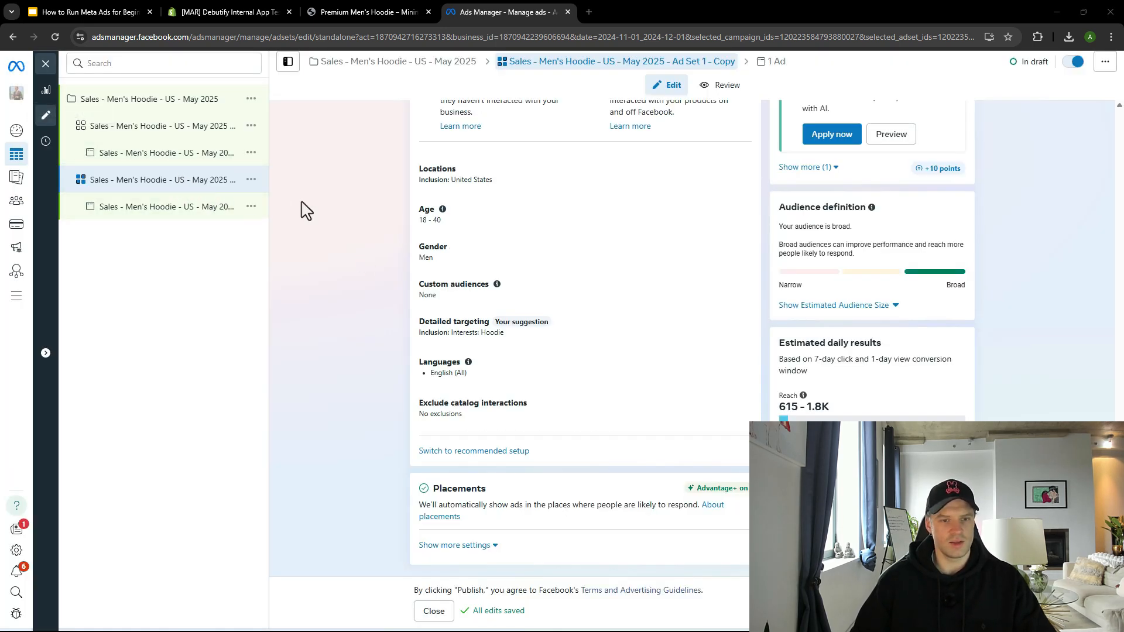
- Rename the duplicated ad set as "Sales - Men's Hoodie - US - May 2025 - Ad Set 2"
{"action": "scroll", "coordinate": [354, 221], "scroll_direction": "up", "scroll_amount": 15}
{"action": "left_click", "coordinate": [611, 150]}
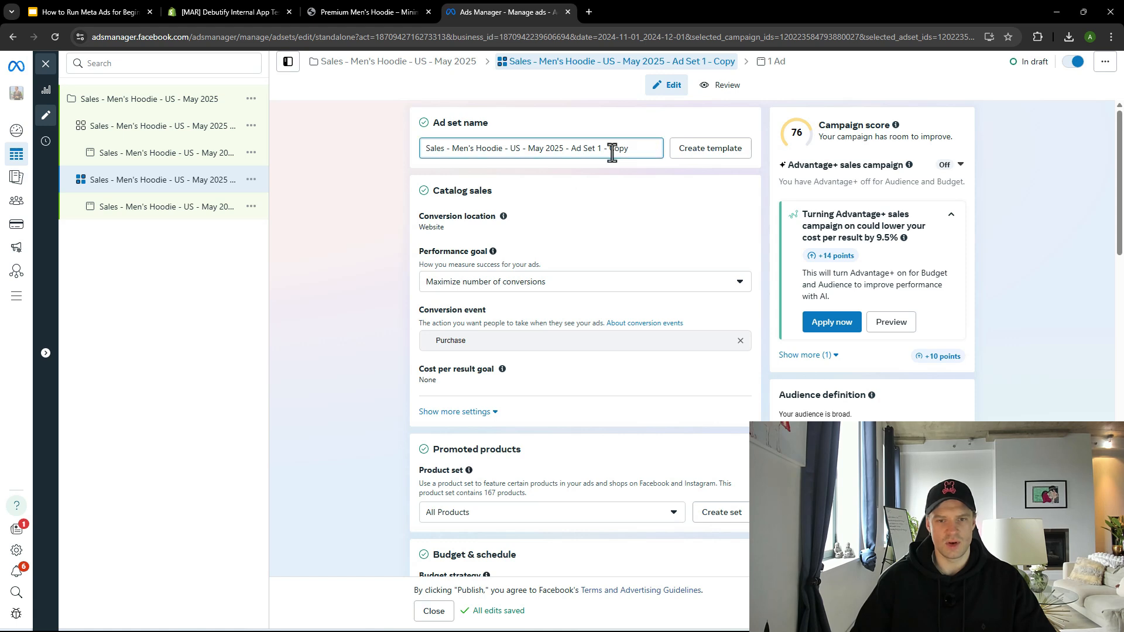
{"action": "key", "text": "BackSpace"}
{"action": "key", "text": "BackSpace"}
{"action": "key", "text": "BackSpace"}
{"action": "key", "text": "BackSpace"}
{"action": "key", "text": "BackSpace"}
{"action": "key", "text": "BackSpace"}
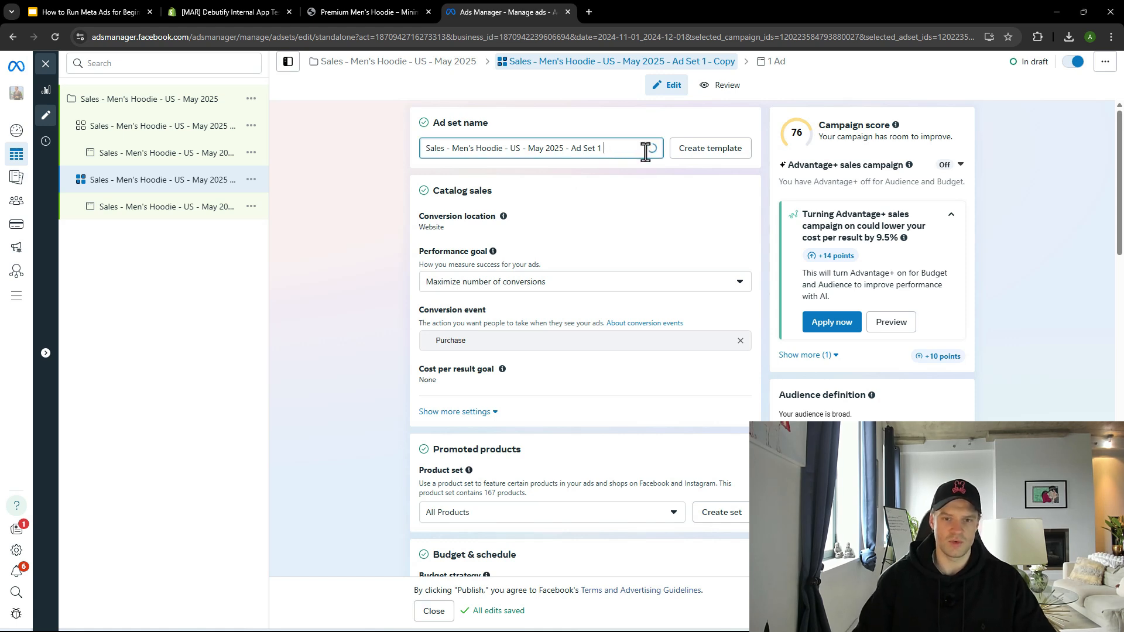
{"action": "type", "text": "2"}
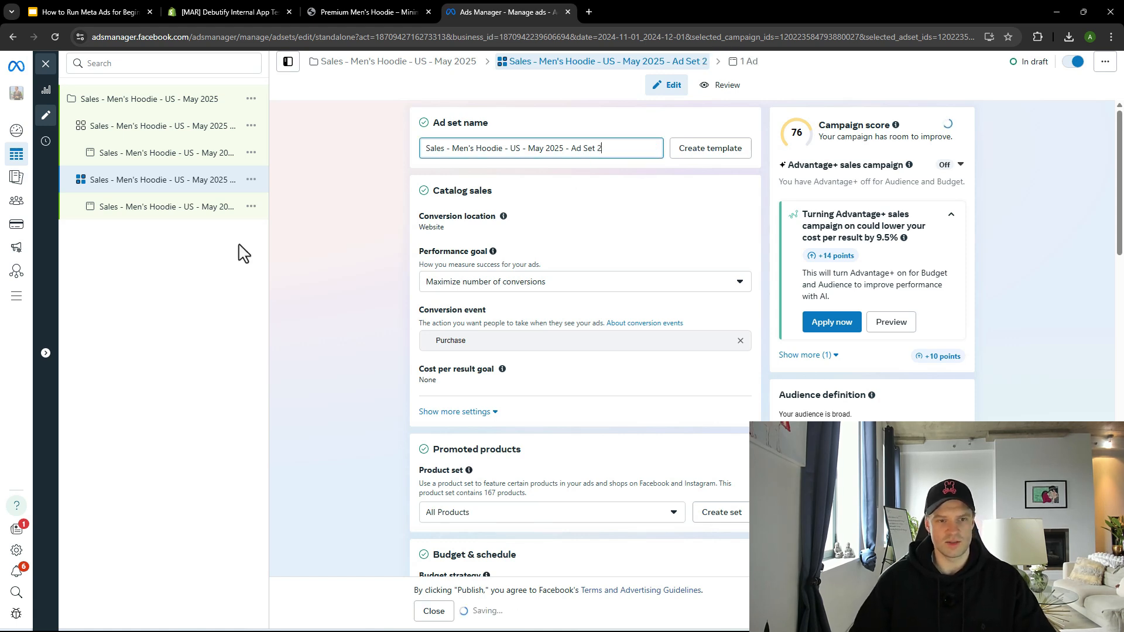
- Rename the ad inside Ad Set 2 as "Sales - Men's Hoodie - US - May 2025 - Ad 2"
{"action": "left_click", "coordinate": [176, 210]}
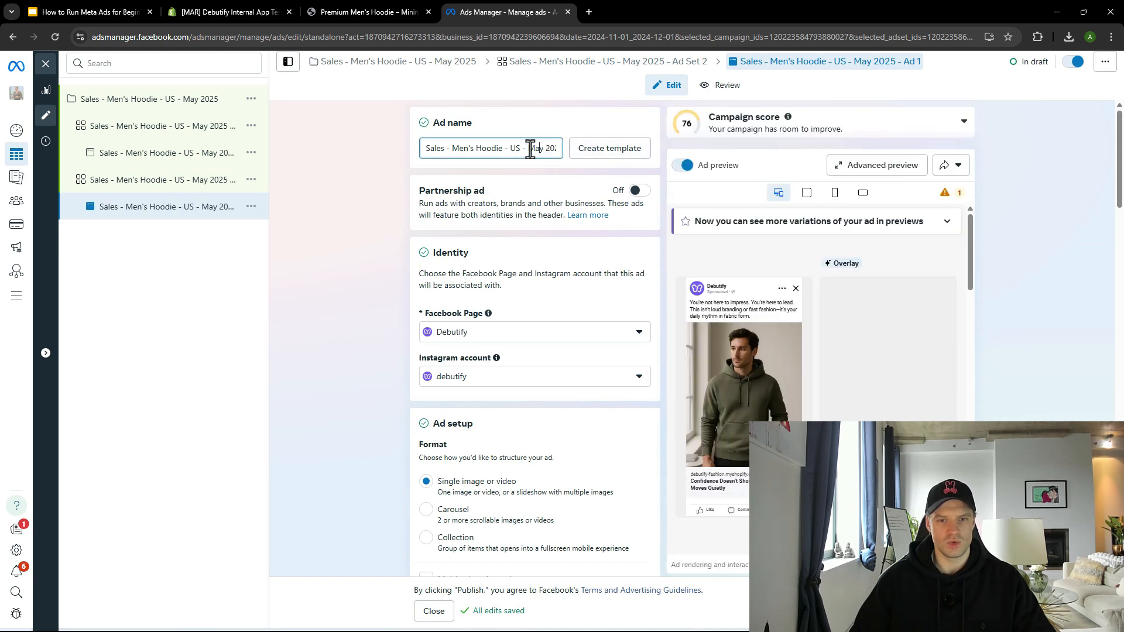
{"action": "mouse_move", "coordinate": [550, 150]}
{"action": "left_mouse_down"}
{"action": "mouse_move", "coordinate": [582, 154]}
{"action": "mouse_move", "coordinate": [559, 159]}
{"action": "left_mouse_up"}
{"action": "left_click", "coordinate": [554, 151]}
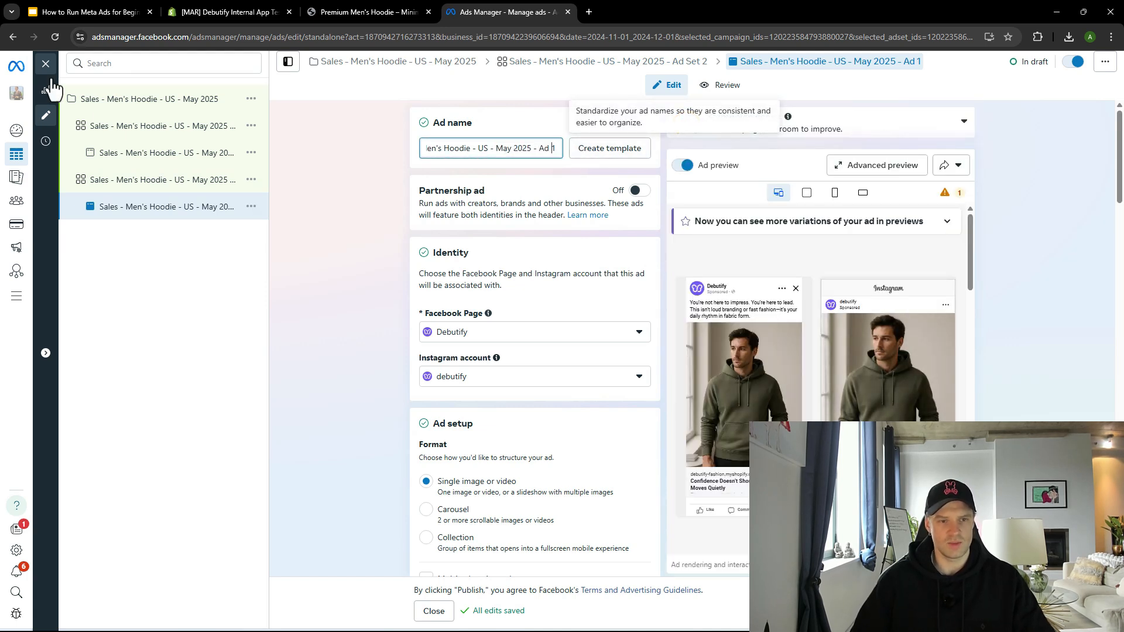
{"action": "left_click", "coordinate": [150, 156]}
{"action": "left_click_drag", "start_coordinate": [515, 151], "coordinate": [584, 157]}
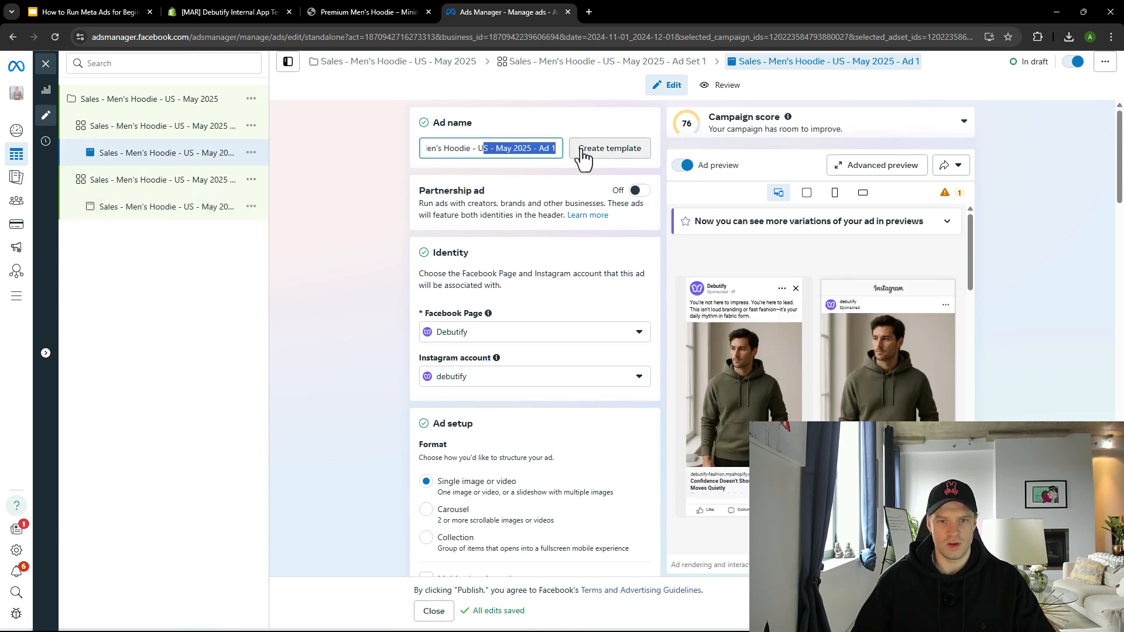
{"action": "left_click", "coordinate": [554, 149]}
{"action": "left_click", "coordinate": [153, 203]}
{"action": "left_click", "coordinate": [146, 182]}
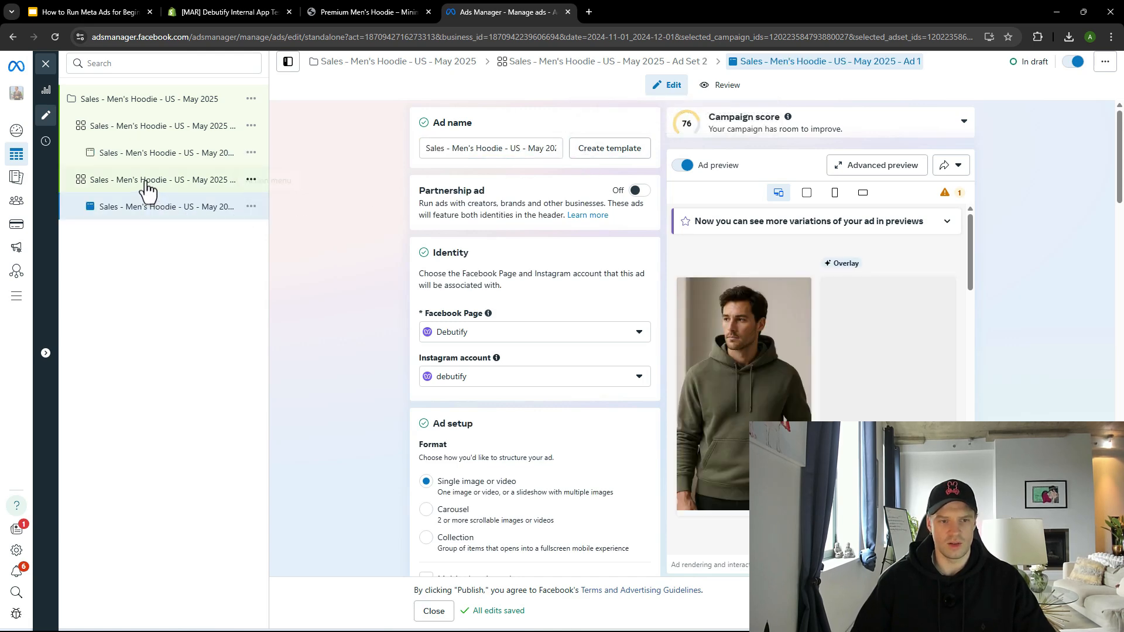
{"action": "left_click", "coordinate": [134, 208]}
{"action": "left_click_drag", "start_coordinate": [519, 148], "coordinate": [579, 150]}
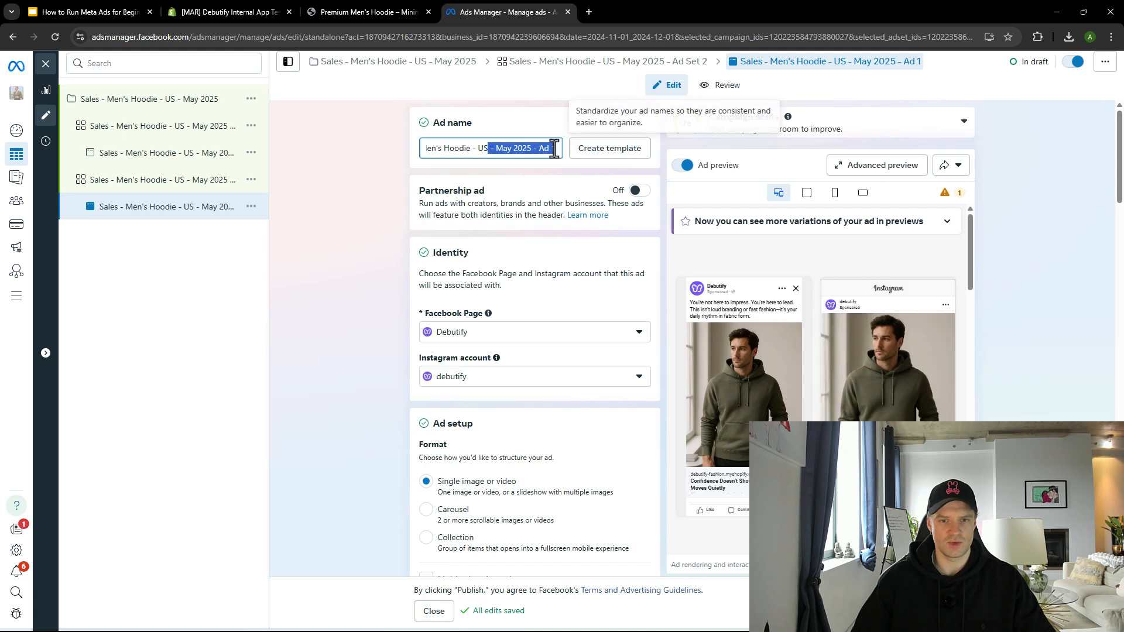
{"action": "left_click", "coordinate": [558, 149]}
{"action": "key", "text": "BackSpace"}
{"action": "type", "text": "2"}
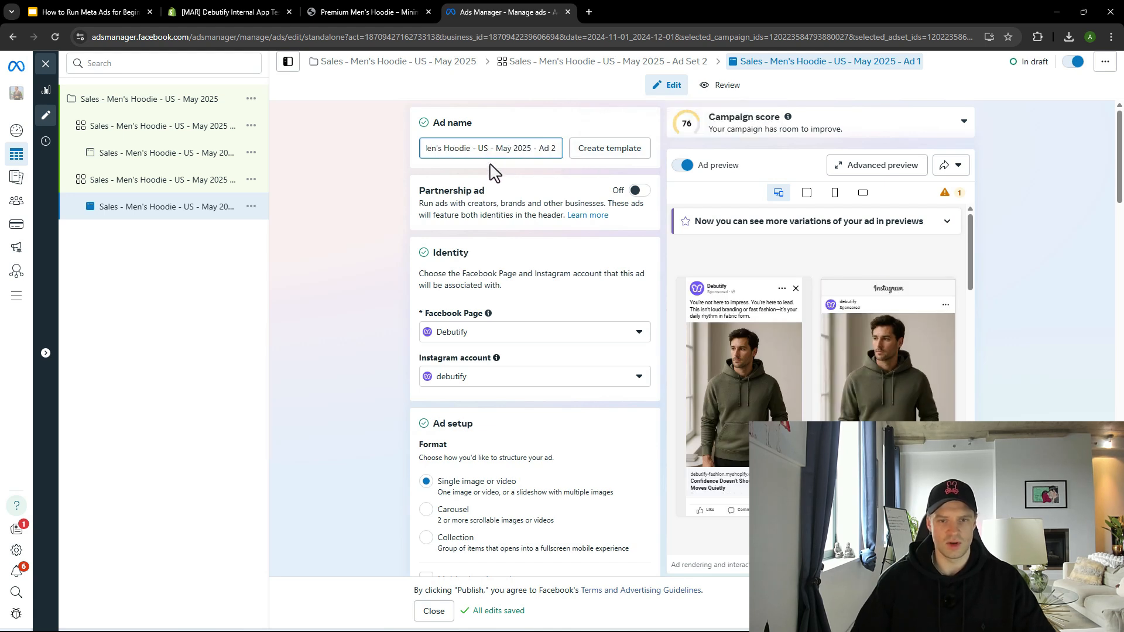
- Remove the Hoodie (apparel) interest from the detailed targeting of Ad Set 2
{"action": "left_click", "coordinate": [156, 186]}
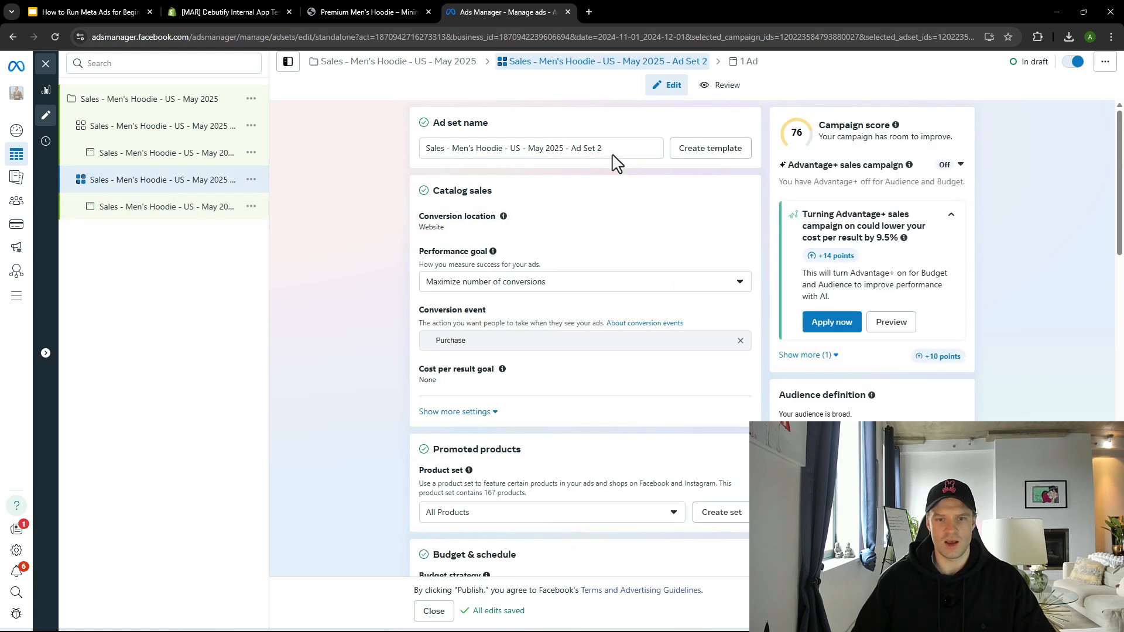
{"action": "left_click", "coordinate": [623, 152]}
{"action": "scroll", "coordinate": [482, 356], "scroll_direction": "down", "scroll_amount": 15}
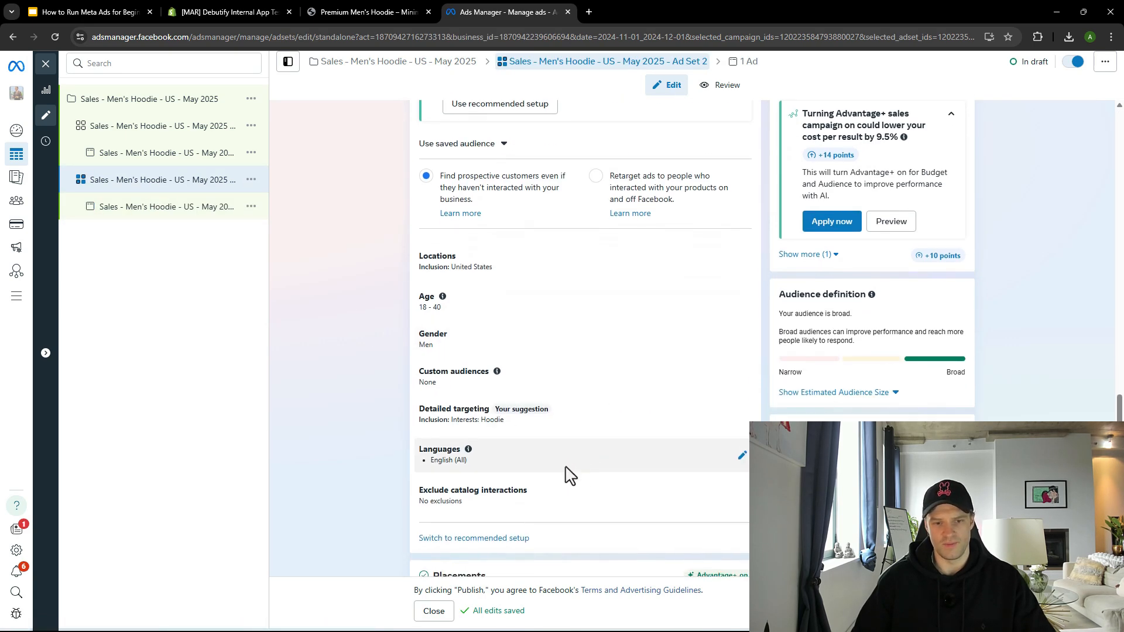
{"action": "scroll", "coordinate": [556, 428], "scroll_direction": "down", "scroll_amount": 2}
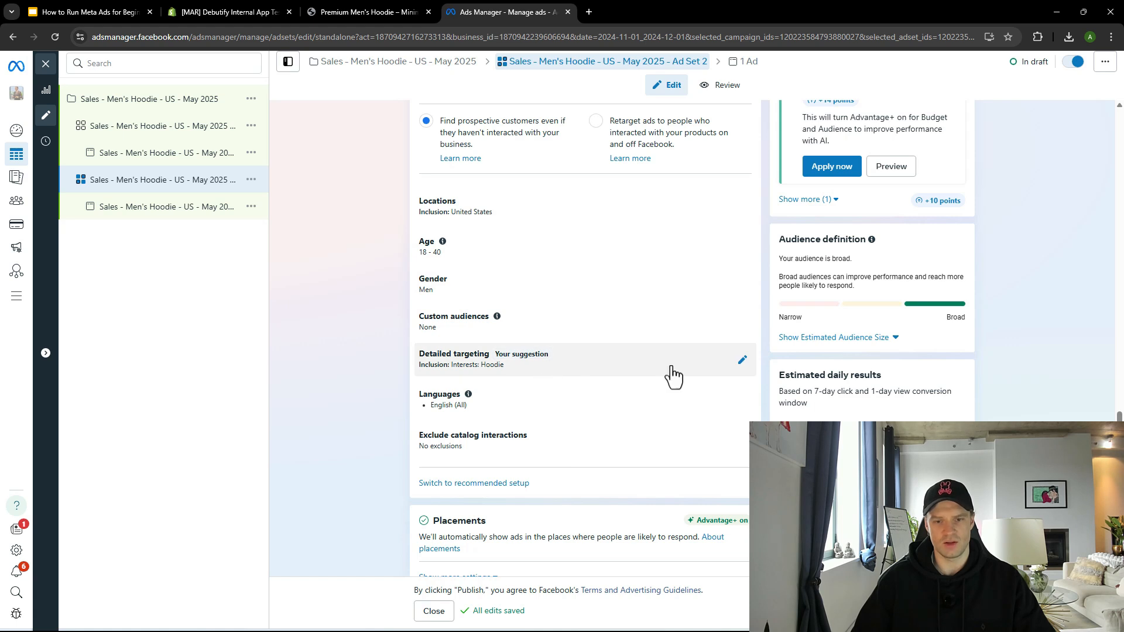
{"action": "left_click", "coordinate": [742, 361]}
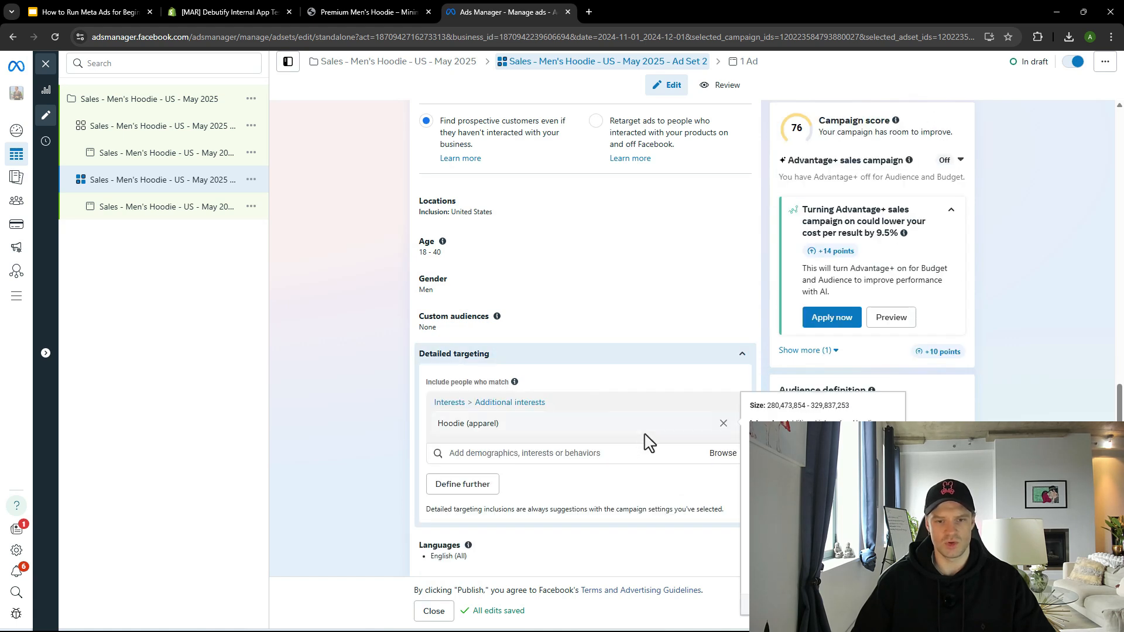
{"action": "scroll", "coordinate": [644, 448], "scroll_direction": "down", "scroll_amount": 2}
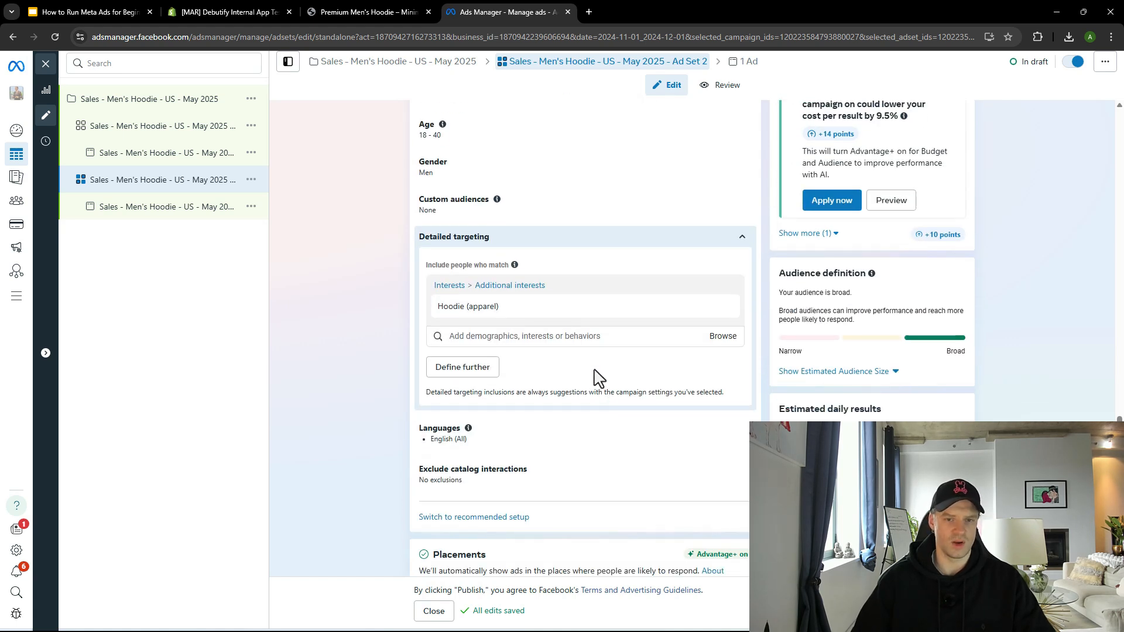
{"action": "mouse_move", "coordinate": [720, 316]}
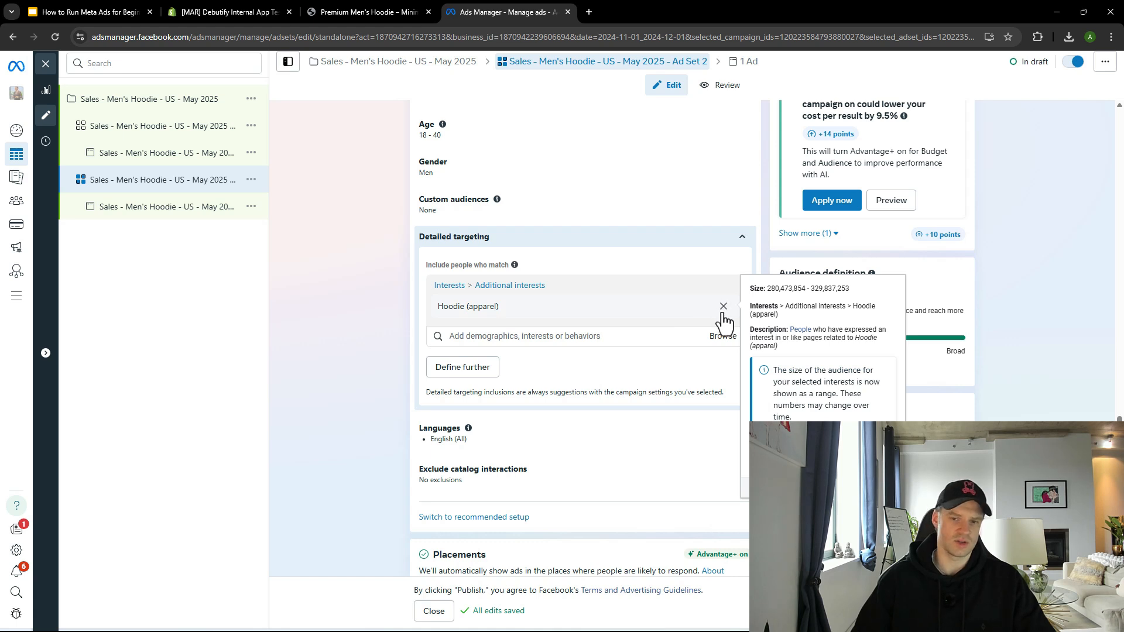
{"action": "left_click", "coordinate": [724, 309]}
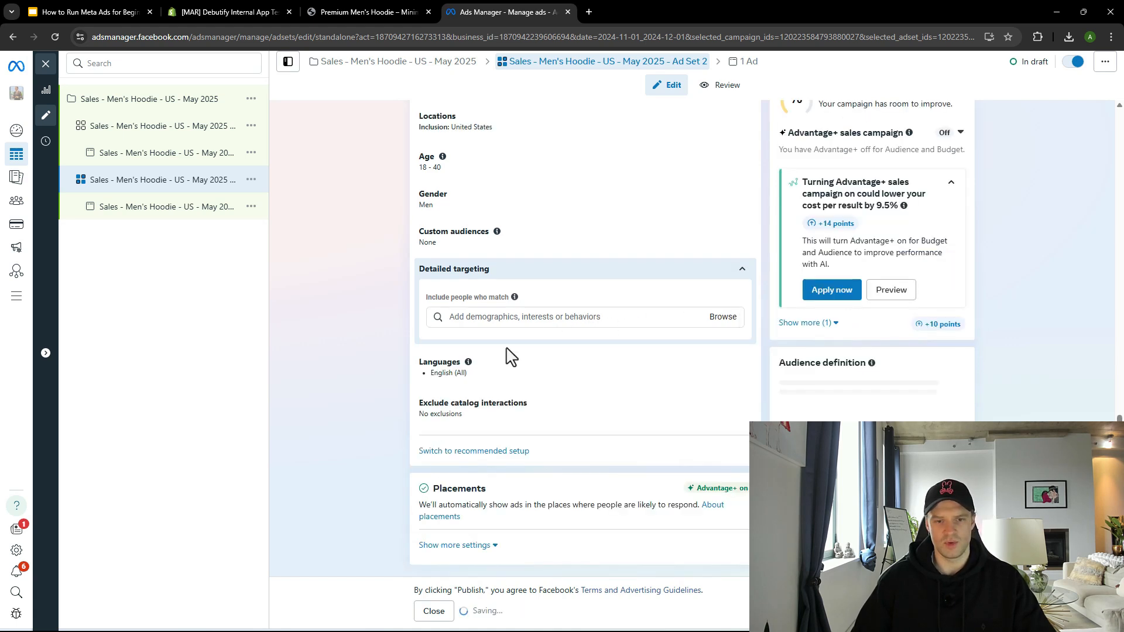
- Search the detailed targeting for "mens fashion" and add the Men's Fashion Week (apparel) interest
{"action": "left_click", "coordinate": [477, 321]}
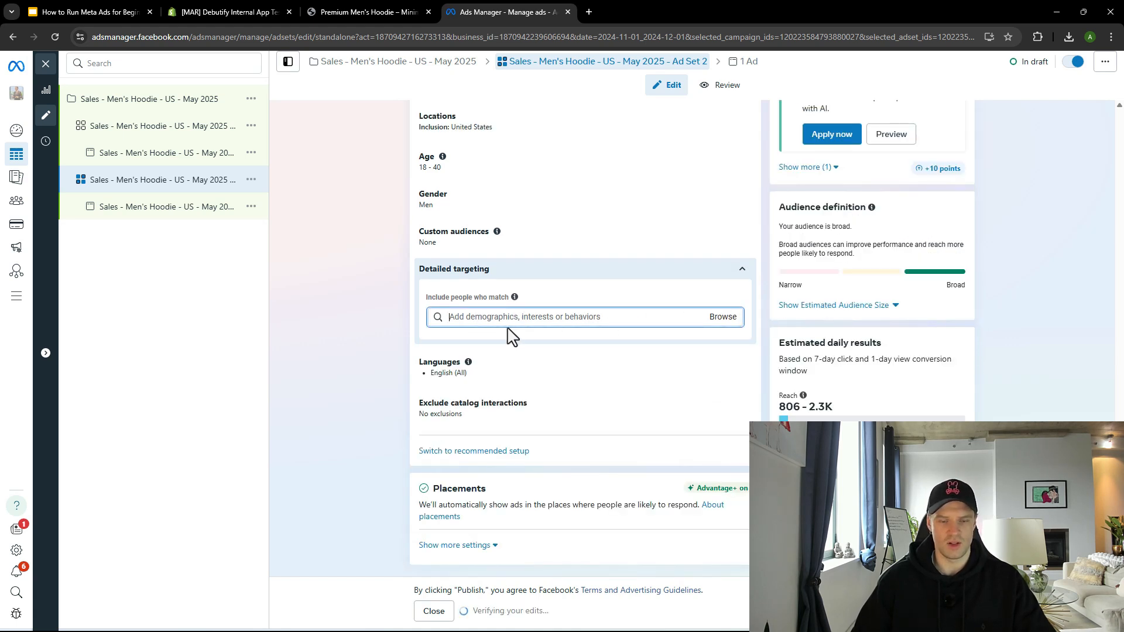
{"action": "type", "text": "mnes"}
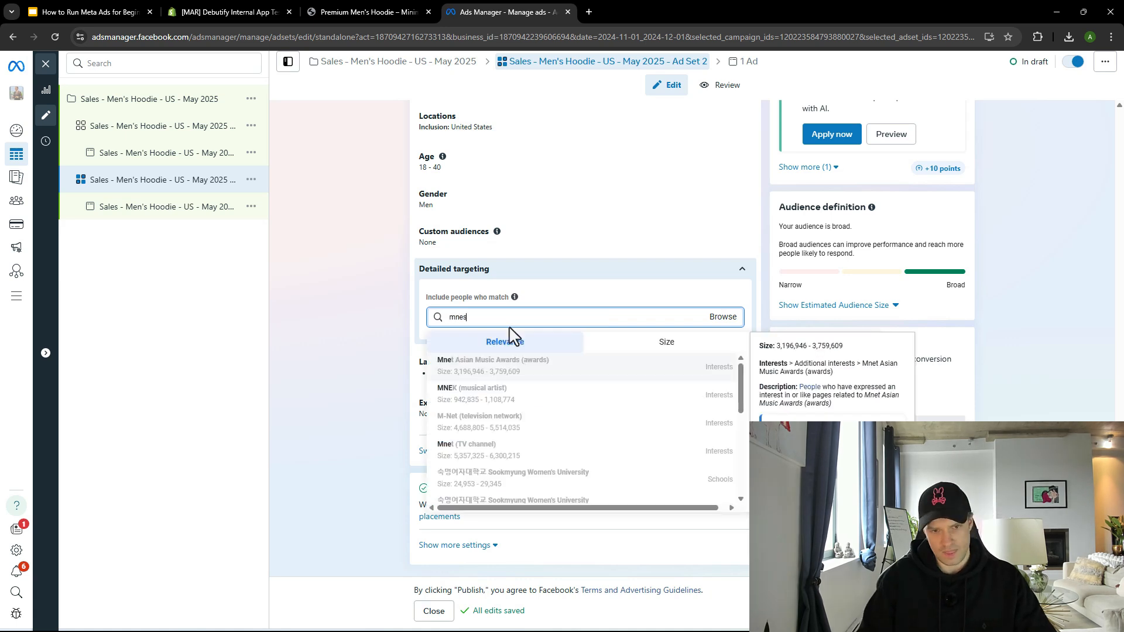
{"action": "type", "text": " f"}
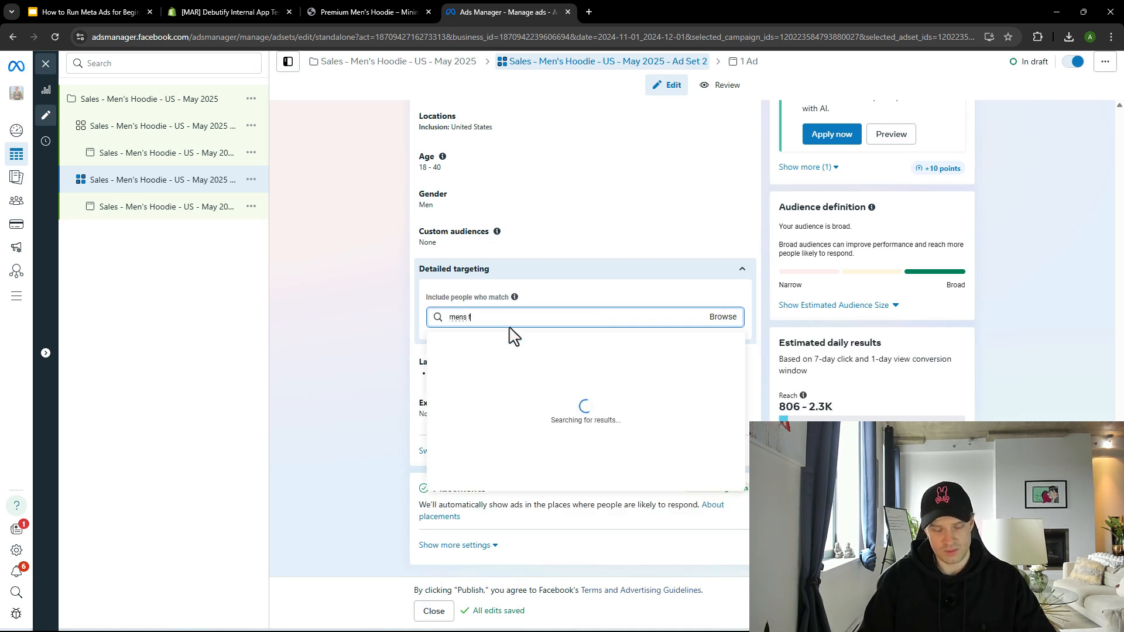
{"action": "type", "text": "ashion"}
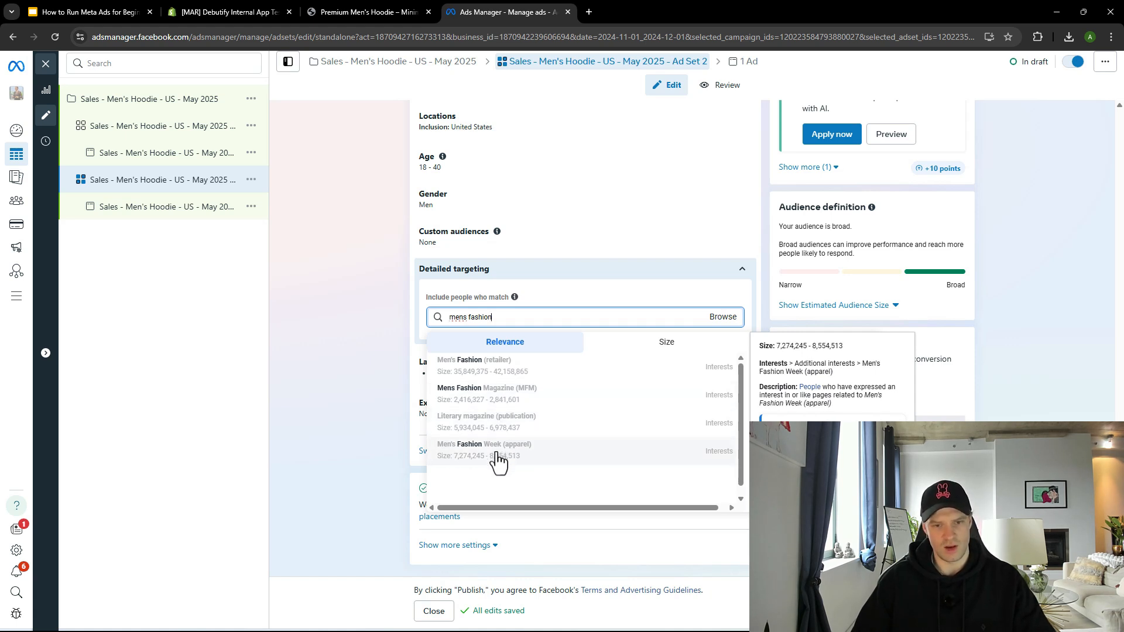
{"action": "left_click", "coordinate": [529, 466]}
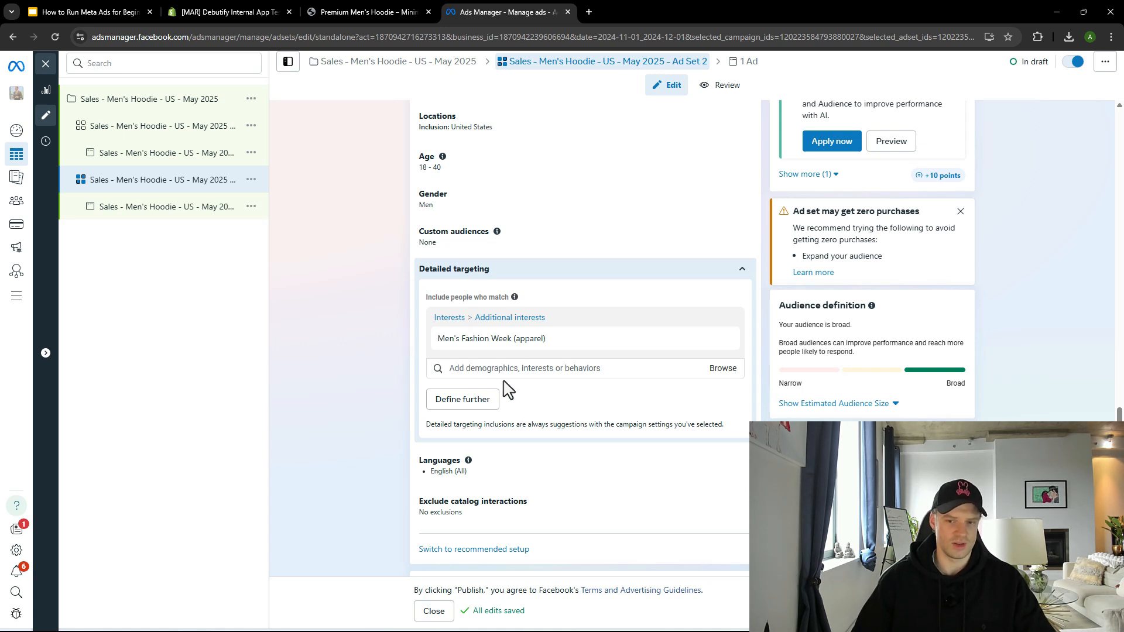
- Show the estimated audience size for the Men's Fashion Week targeting and remove that interest
{"action": "scroll", "coordinate": [590, 366], "scroll_direction": "down", "scroll_amount": 2}
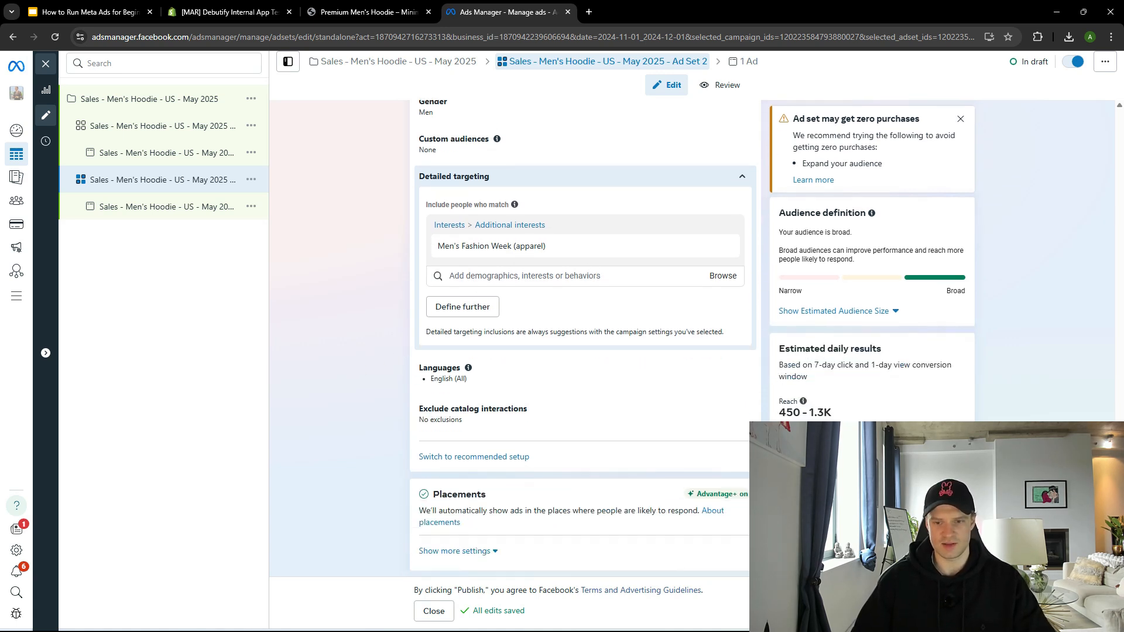
{"action": "left_click", "coordinate": [836, 305]}
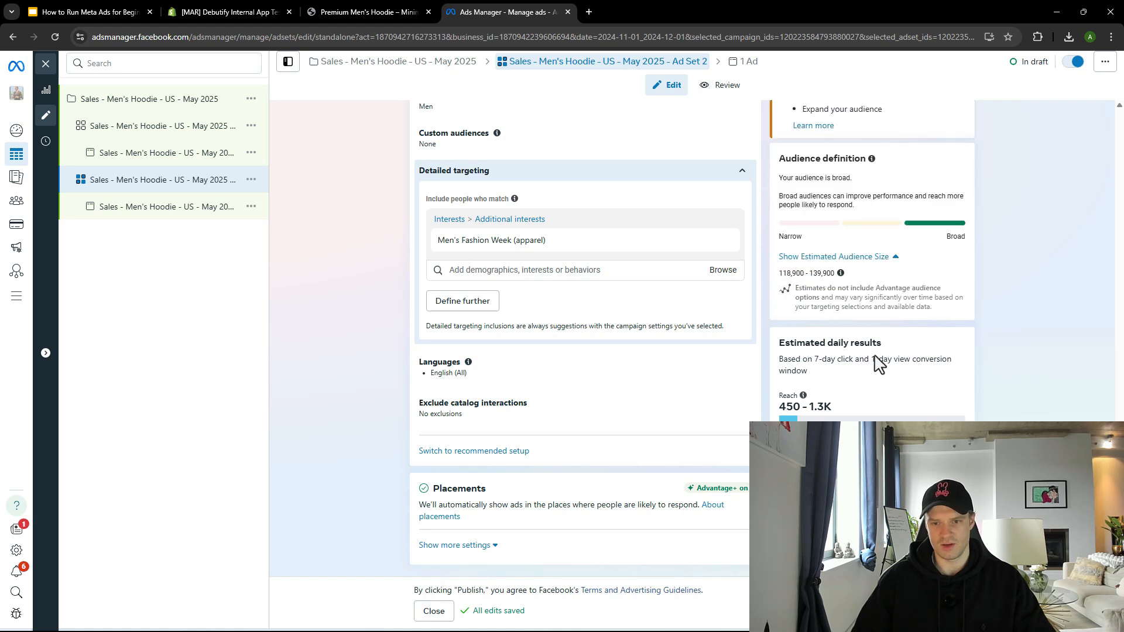
{"action": "scroll", "coordinate": [853, 389], "scroll_direction": "up", "scroll_amount": 2}
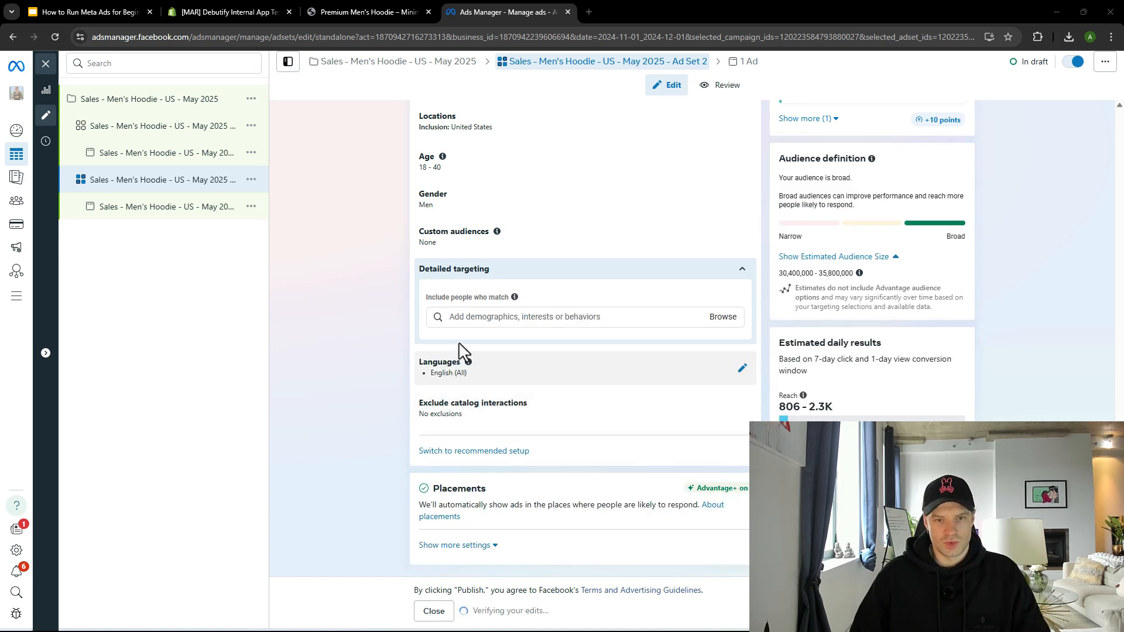
- Search the detailed targeting of Ad Set 2 for "mens clothing" and add the Men's clothing (apparel) interest
{"action": "left_click", "coordinate": [486, 317]}
{"action": "type", "text": "mens"}
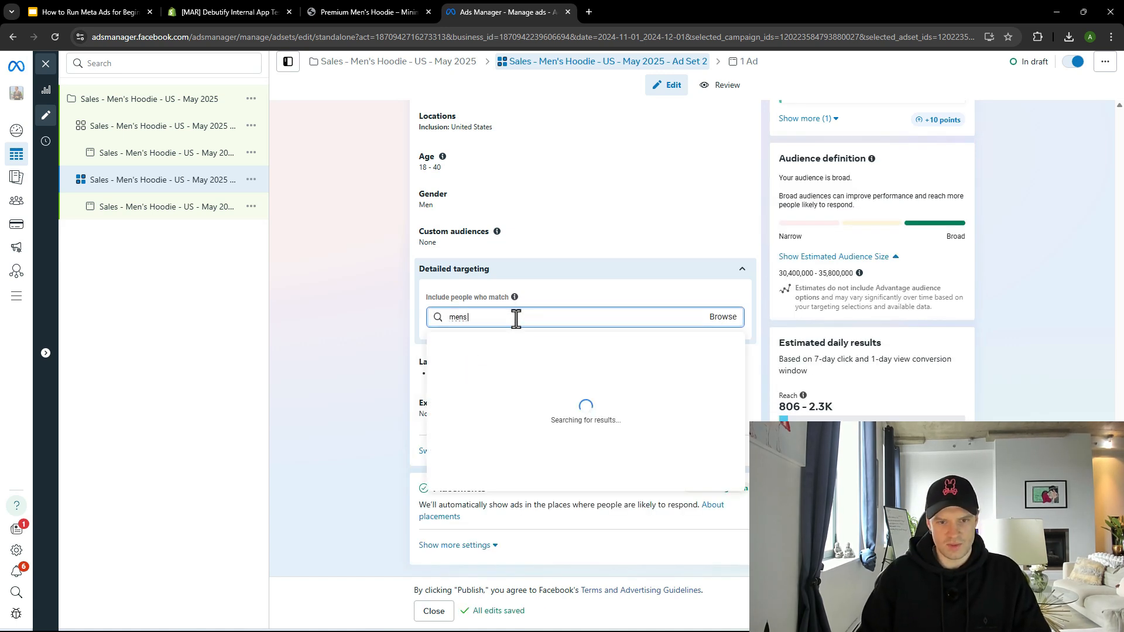
{"action": "type", "text": " clothing"}
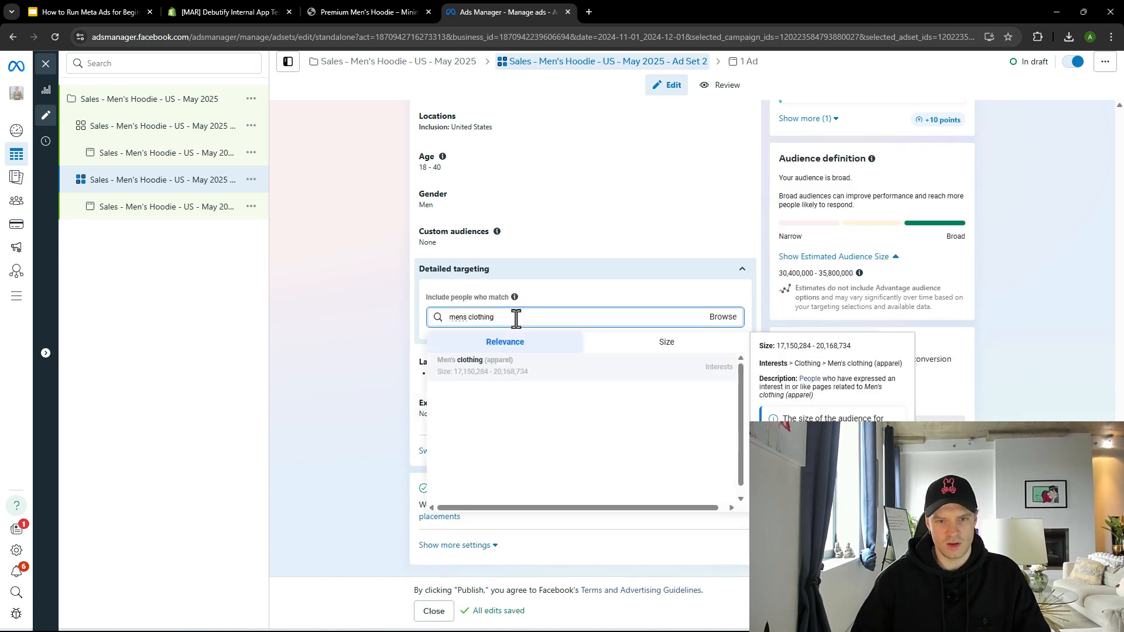
{"action": "left_click", "coordinate": [497, 379]}
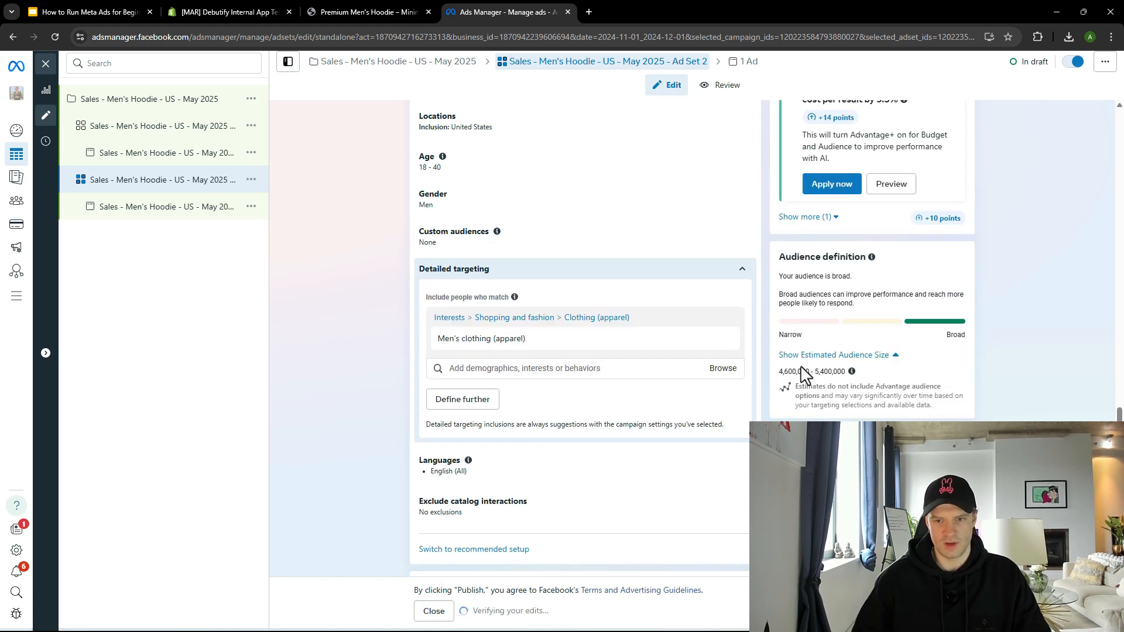
- Examine the estimated audience size of Ad Set 2 and review its location, age, gender and interest targeting
{"action": "scroll", "coordinate": [805, 377], "scroll_direction": "down", "scroll_amount": 2}
{"action": "left_click_drag", "start_coordinate": [779, 273], "coordinate": [849, 276]}
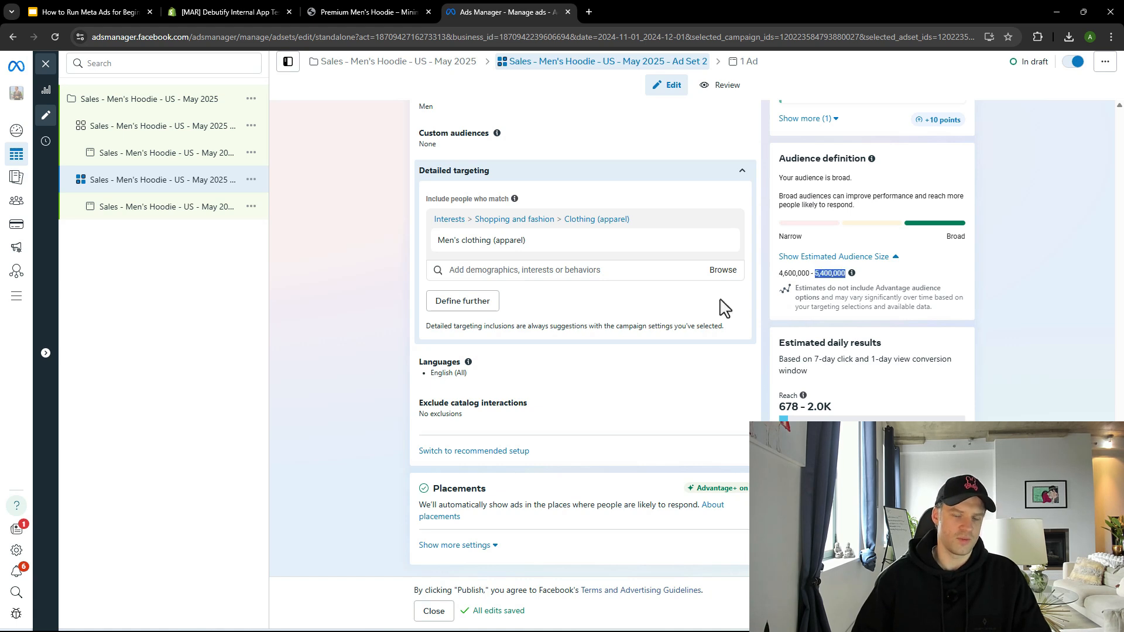
{"action": "left_click", "coordinate": [383, 379]}
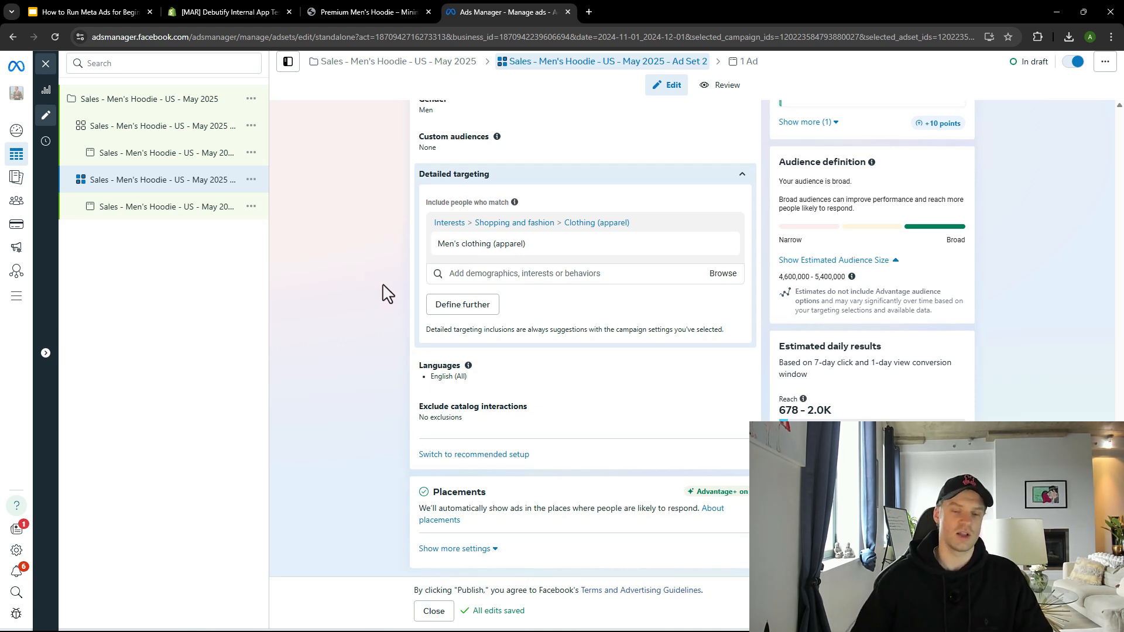
{"action": "scroll", "coordinate": [388, 292], "scroll_direction": "up", "scroll_amount": 2}
{"action": "scroll", "coordinate": [386, 299], "scroll_direction": "up", "scroll_amount": 2}
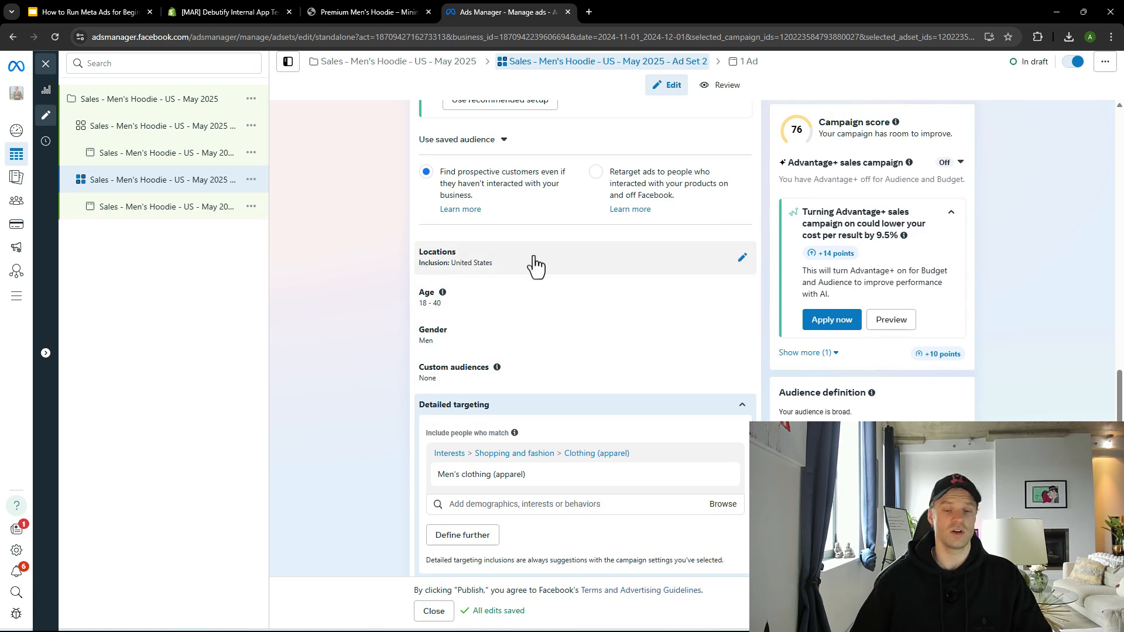
{"action": "scroll", "coordinate": [535, 485], "scroll_direction": "down", "scroll_amount": 2}
{"action": "scroll", "coordinate": [468, 369], "scroll_direction": "down", "scroll_amount": 2}
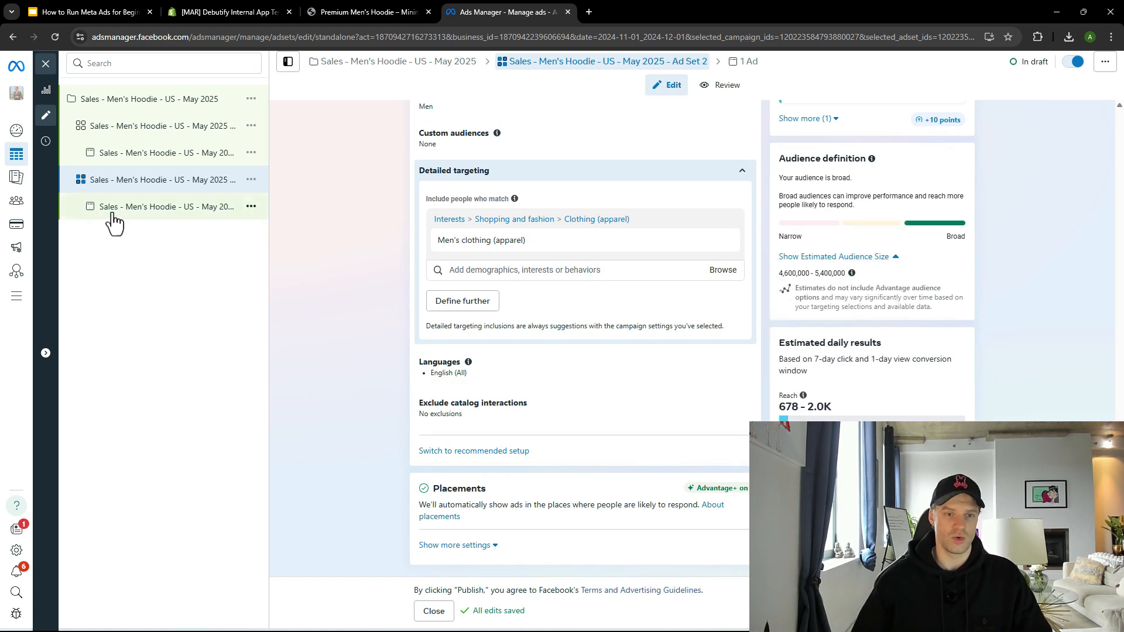
- Review the identity, format, destination and creative settings of Ad 2 in Ad Set 2
{"action": "left_click", "coordinate": [132, 208]}
{"action": "scroll", "coordinate": [602, 439], "scroll_direction": "down", "scroll_amount": 5}
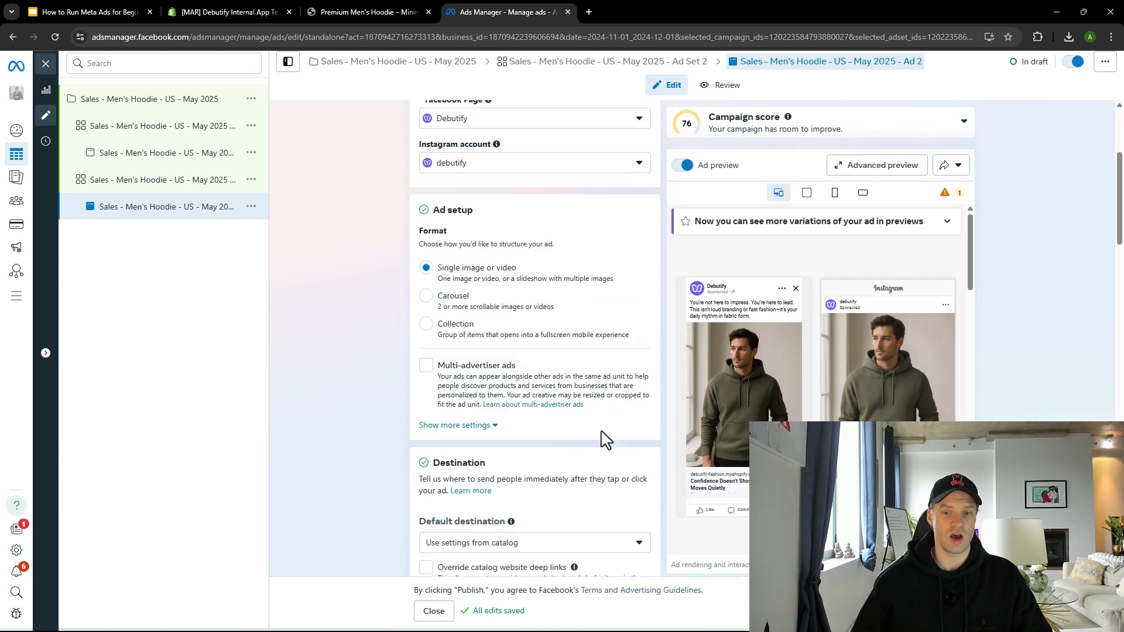
{"action": "scroll", "coordinate": [514, 422], "scroll_direction": "up", "scroll_amount": 3}
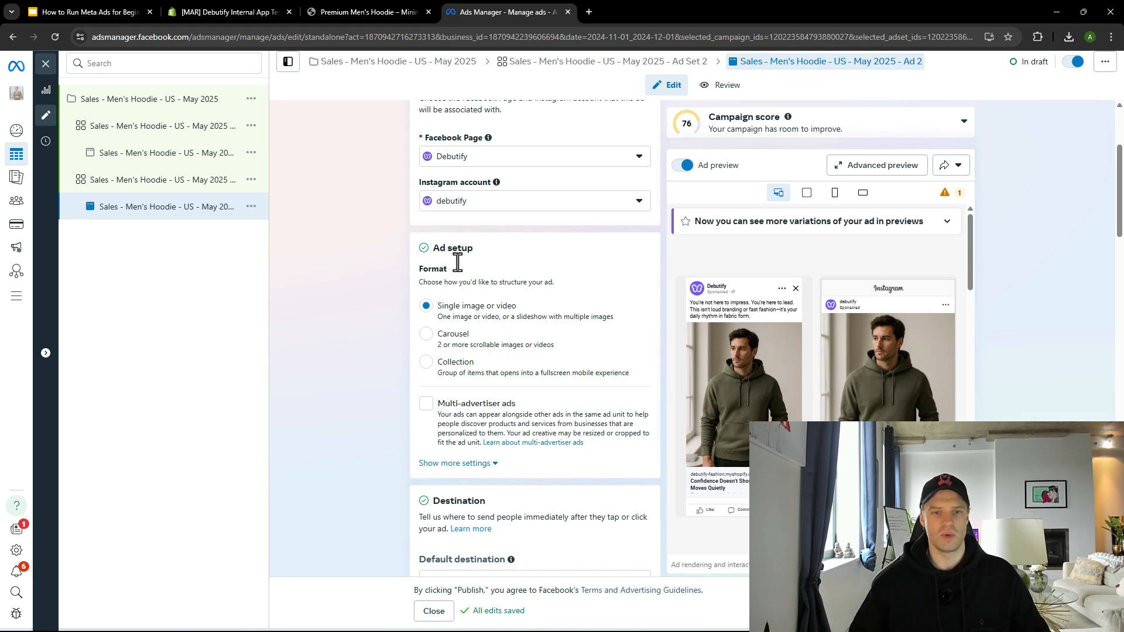
{"action": "scroll", "coordinate": [485, 331], "scroll_direction": "up", "scroll_amount": 2}
{"action": "scroll", "coordinate": [497, 339], "scroll_direction": "down", "scroll_amount": 8}
{"action": "scroll", "coordinate": [494, 342], "scroll_direction": "up", "scroll_amount": 8}
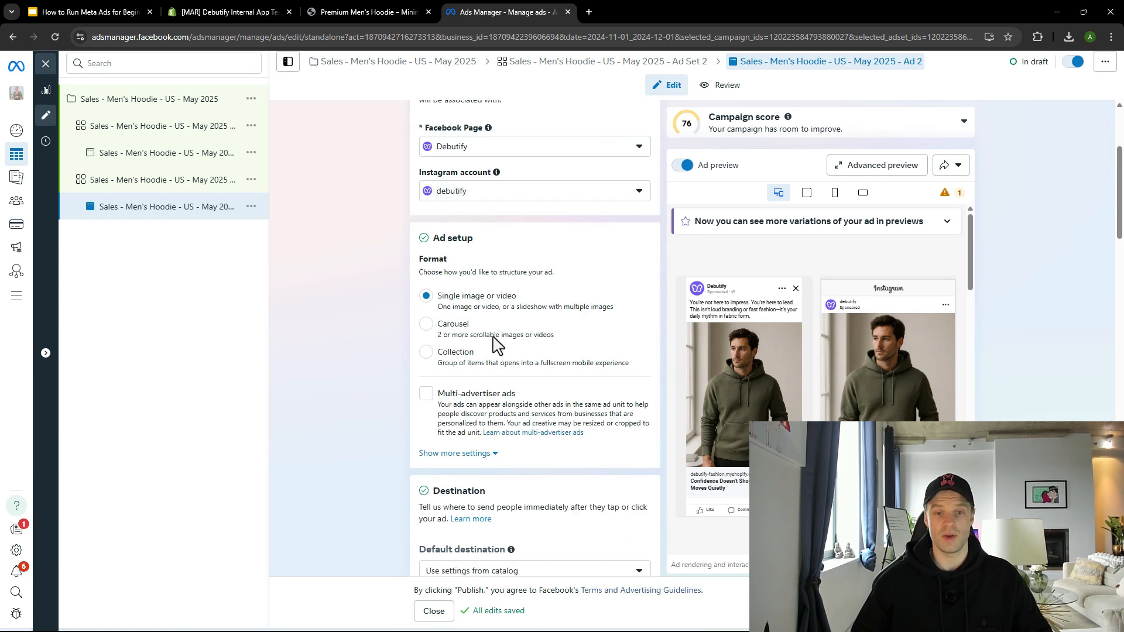
{"action": "scroll", "coordinate": [494, 345], "scroll_direction": "down", "scroll_amount": 4}
{"action": "scroll", "coordinate": [496, 351], "scroll_direction": "up", "scroll_amount": 5}
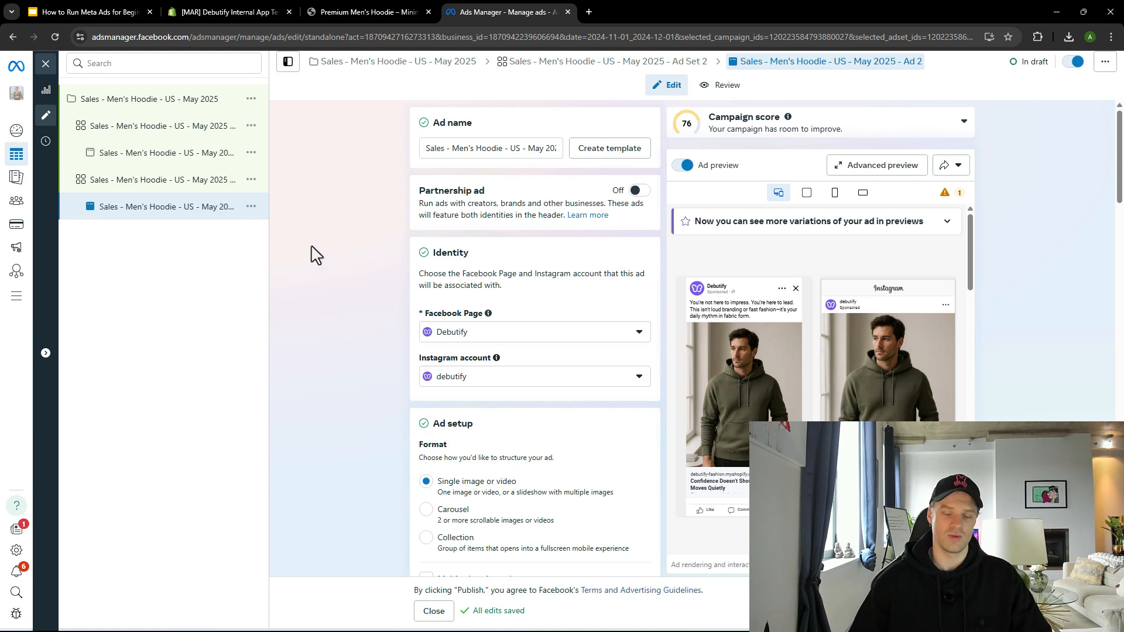
{"action": "scroll", "coordinate": [322, 201], "scroll_direction": "down", "scroll_amount": 10}
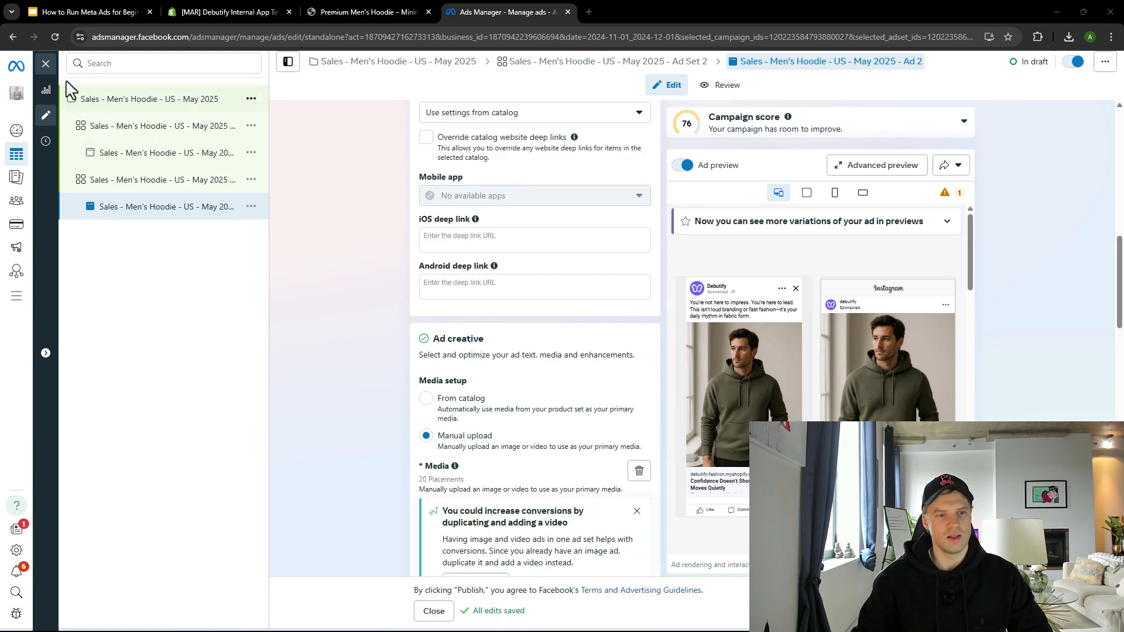
- Close the ad editor to return to the ads list and dismiss the payment method verification notice
{"action": "left_click", "coordinate": [46, 63]}
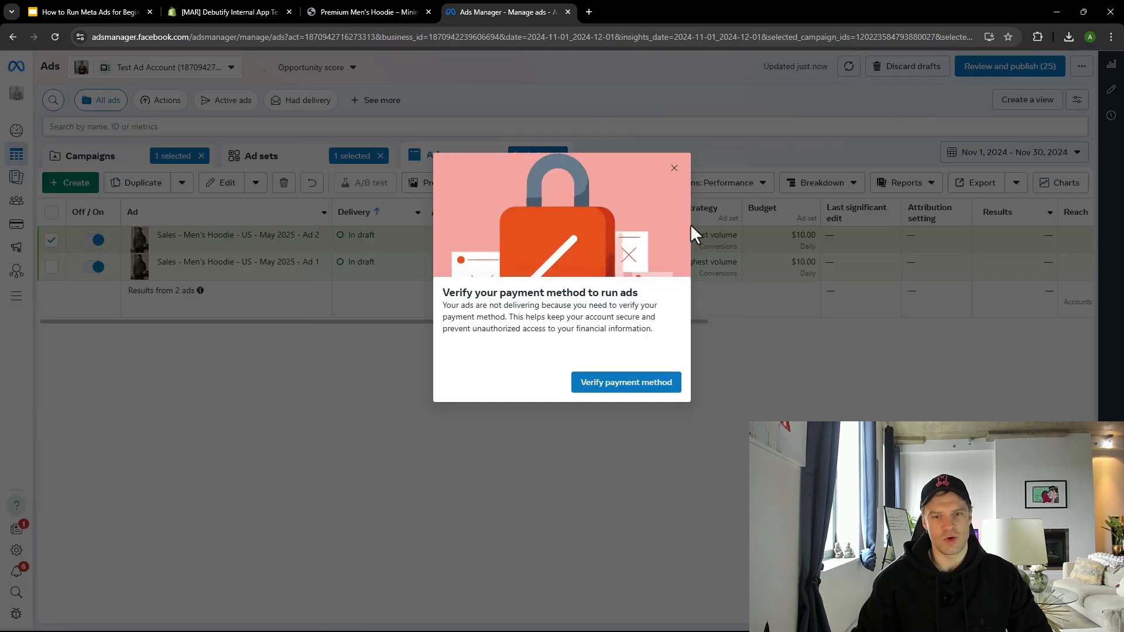
{"action": "left_click", "coordinate": [674, 169]}
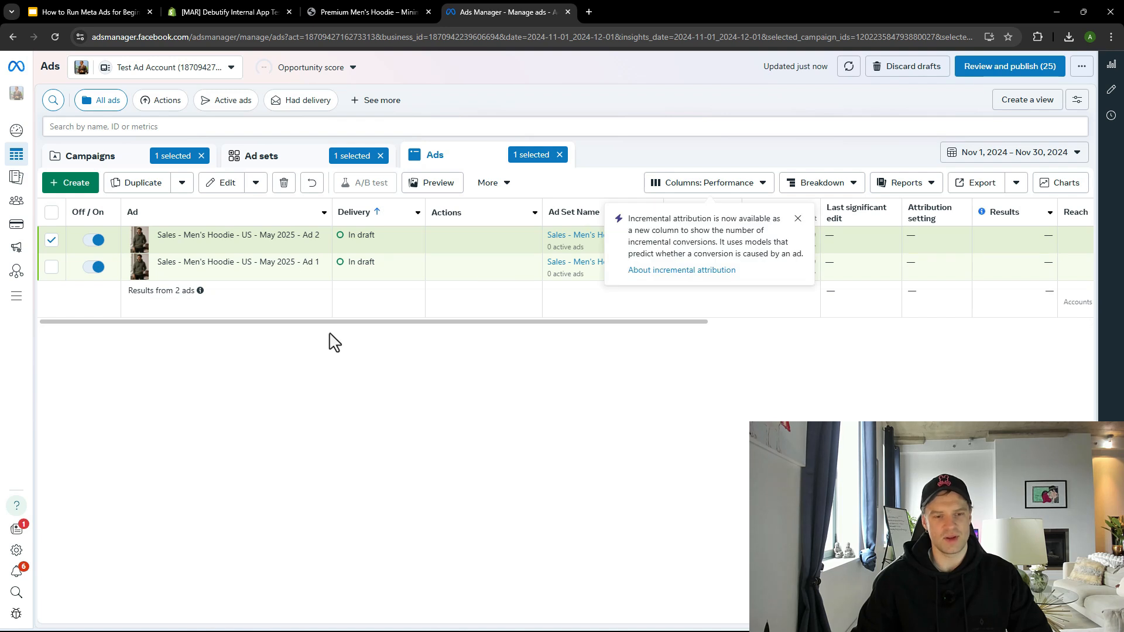
- Return to the campaigns list, and on the Premium Men's Hoodie store page add the hoodie to the cart
{"action": "left_click", "coordinate": [117, 157]}
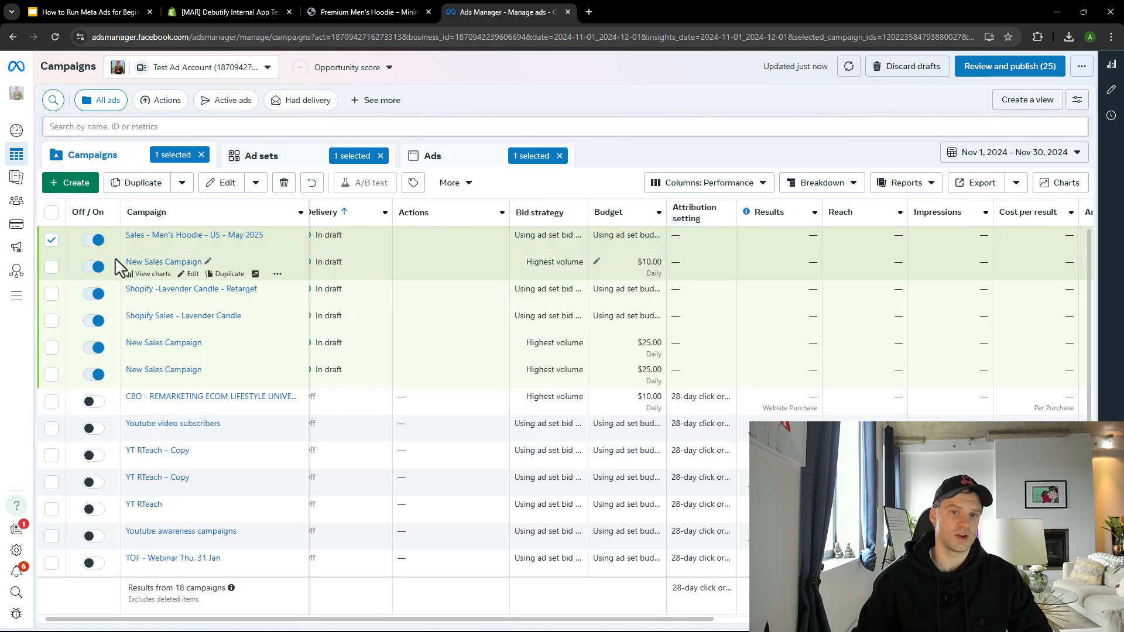
{"action": "mouse_move", "coordinate": [177, 256]}
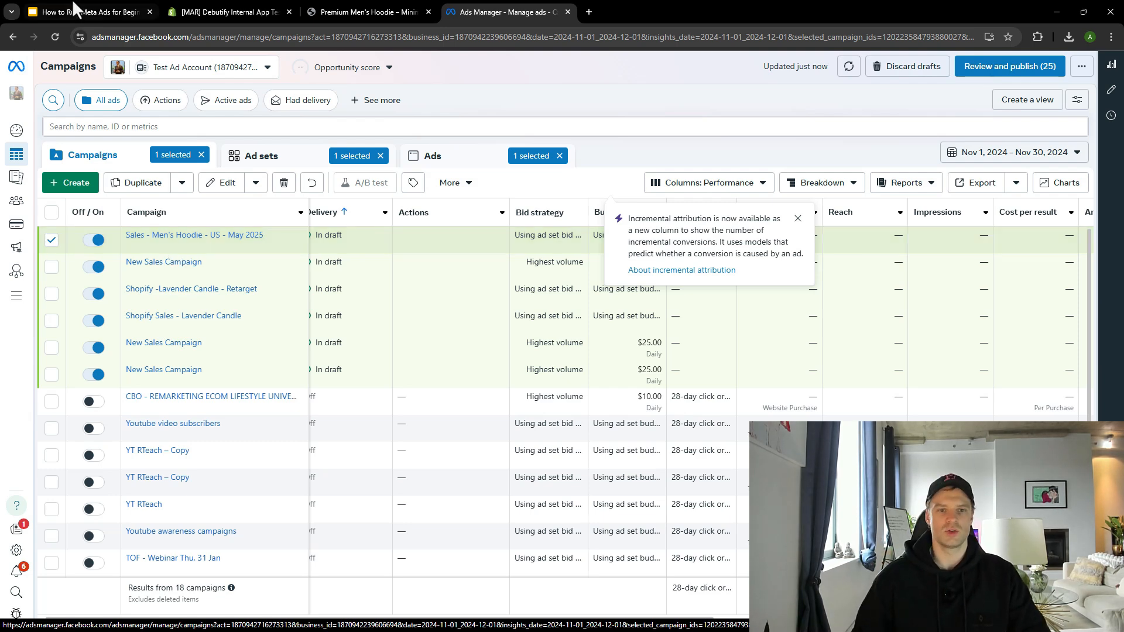
{"action": "left_click_drag", "start_coordinate": [337, 8], "coordinate": [562, 9]}
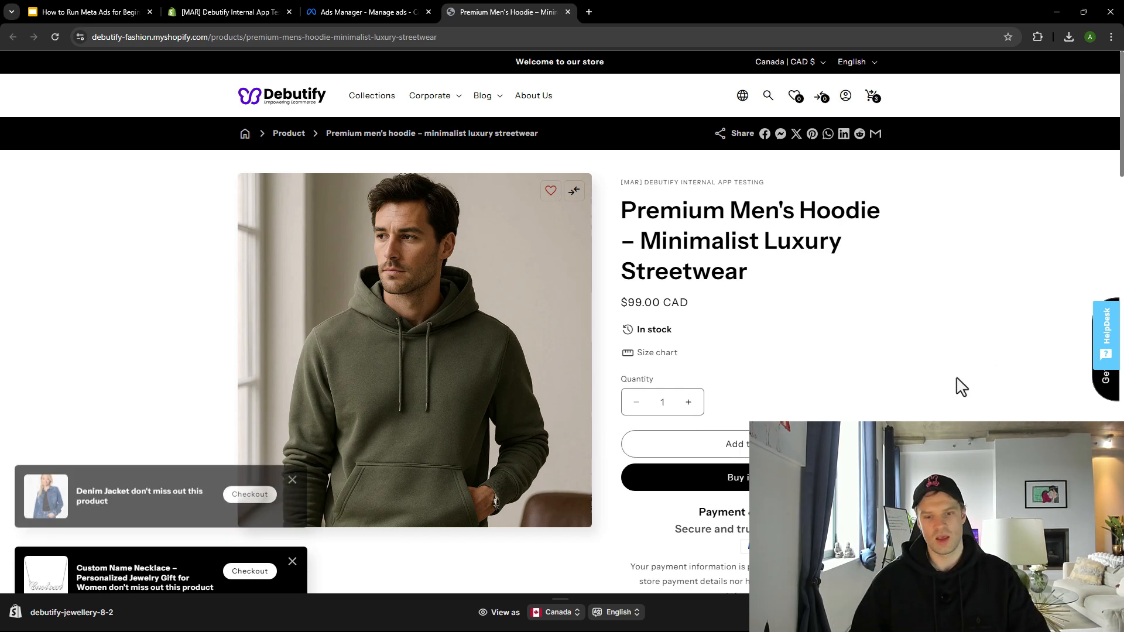
{"action": "scroll", "coordinate": [735, 351], "scroll_direction": "down", "scroll_amount": 2}
{"action": "left_click", "coordinate": [734, 347]}
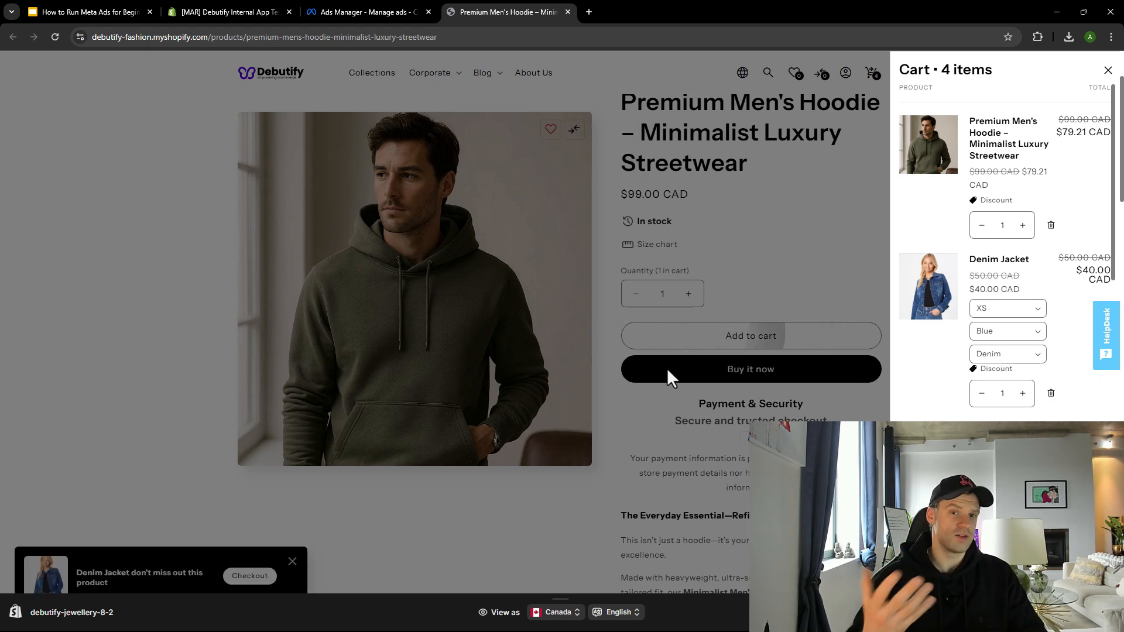
- Switch back to Ads Manager and close the hoodie store page
{"action": "left_click", "coordinate": [358, 12]}
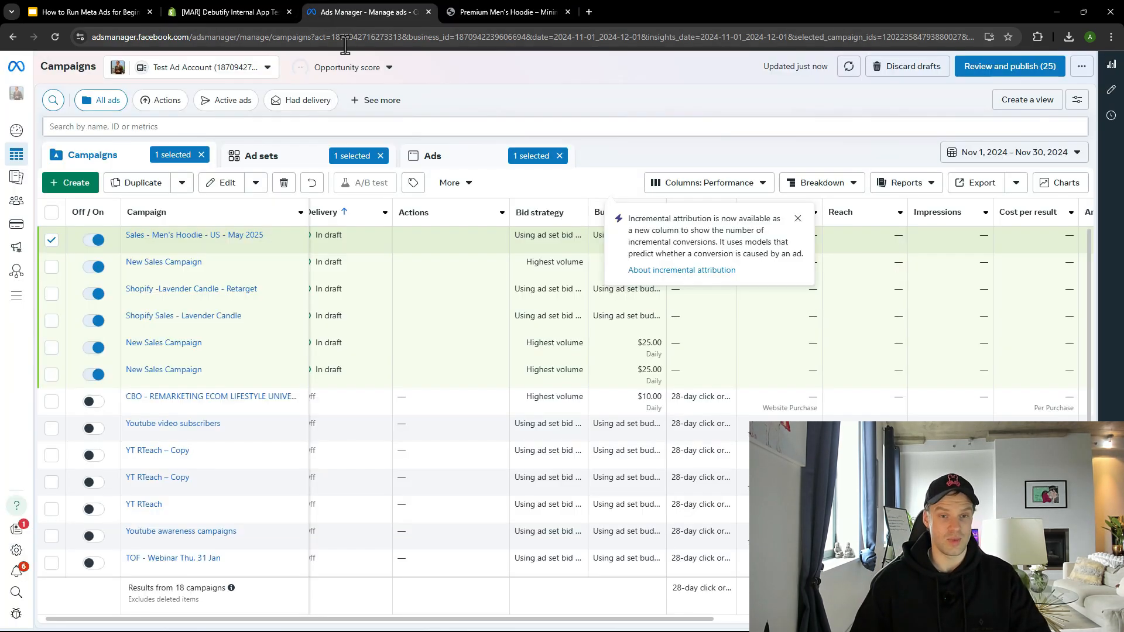
{"action": "left_click", "coordinate": [539, 7]}
{"action": "left_click", "coordinate": [568, 12]}
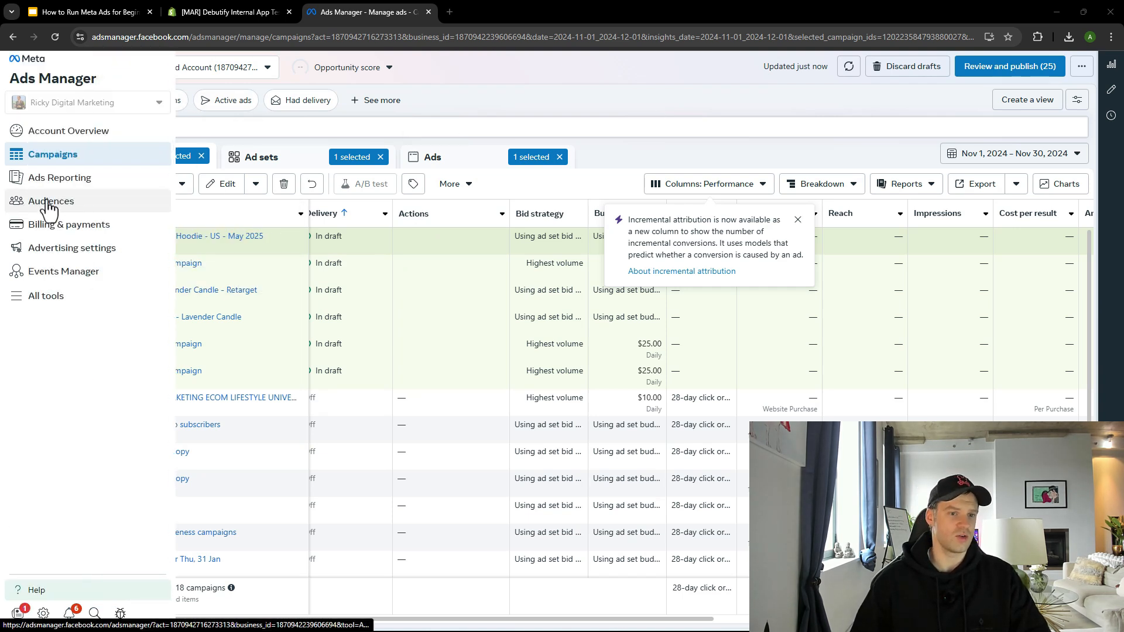
- Open Audiences, dismiss the payment verification notice, and start a custom audience with Website as its source
{"action": "left_click", "coordinate": [46, 201]}
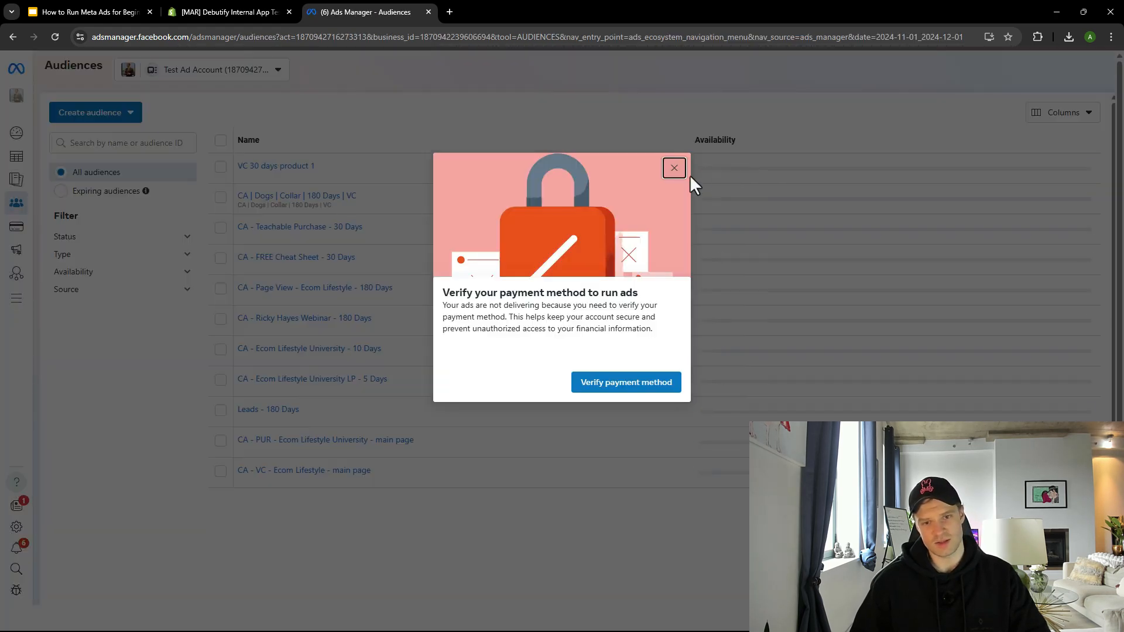
{"action": "left_click", "coordinate": [673, 167]}
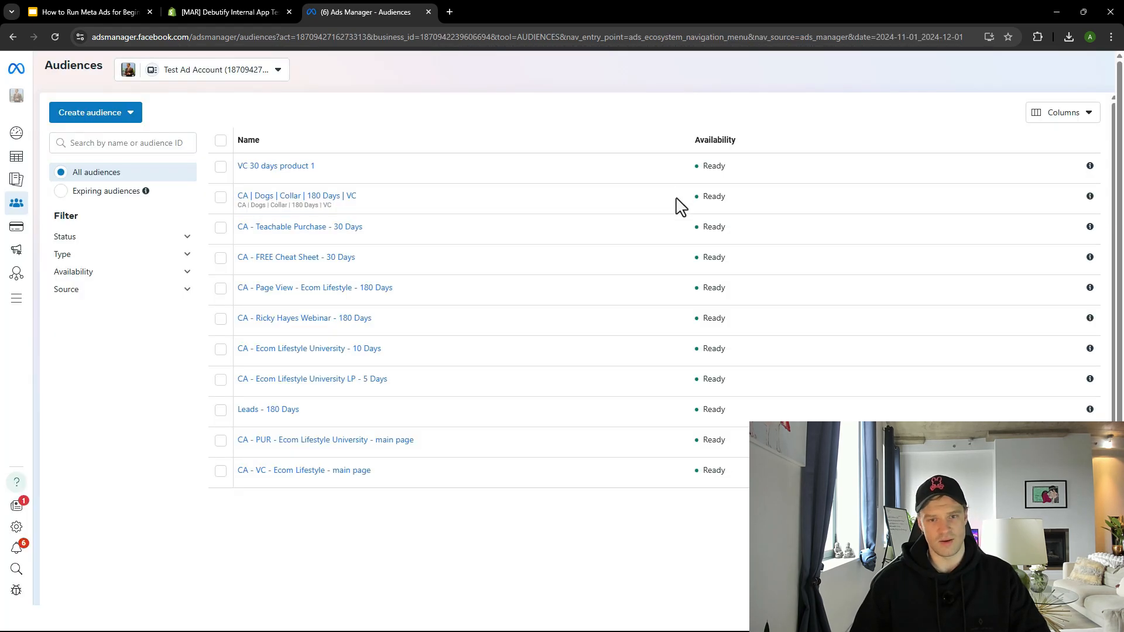
{"action": "left_click", "coordinate": [111, 116]}
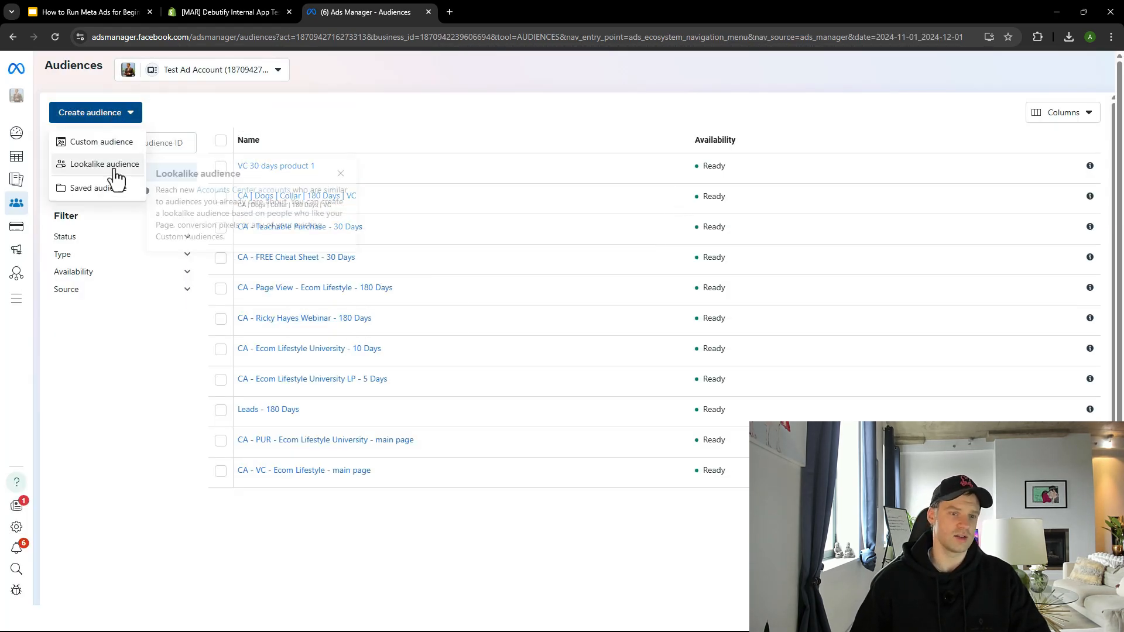
{"action": "left_click", "coordinate": [95, 143]}
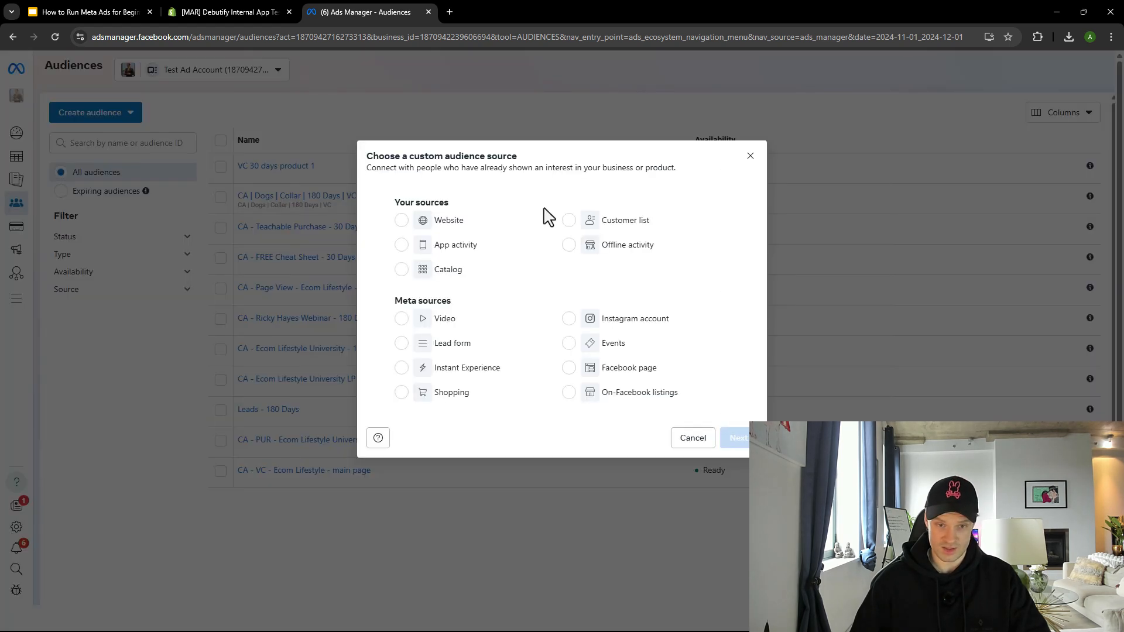
{"action": "left_click", "coordinate": [403, 221]}
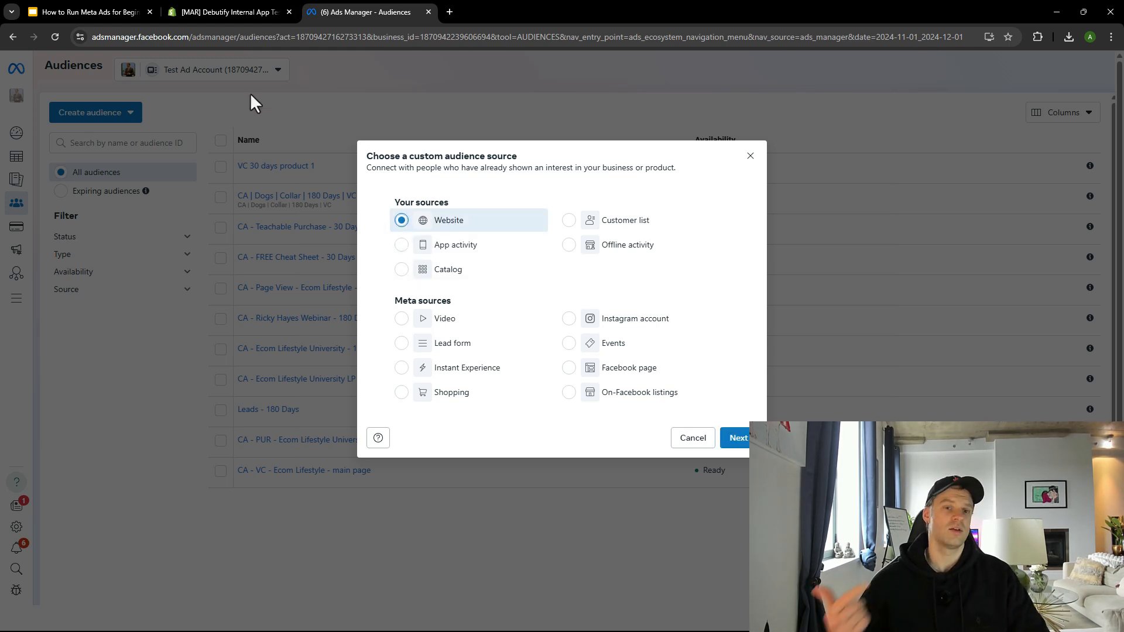
{"action": "left_click", "coordinate": [738, 439]}
- Keep the existing pixel as data source and set the audience event to People who visited specific web pages
{"action": "left_click", "coordinate": [410, 184]}
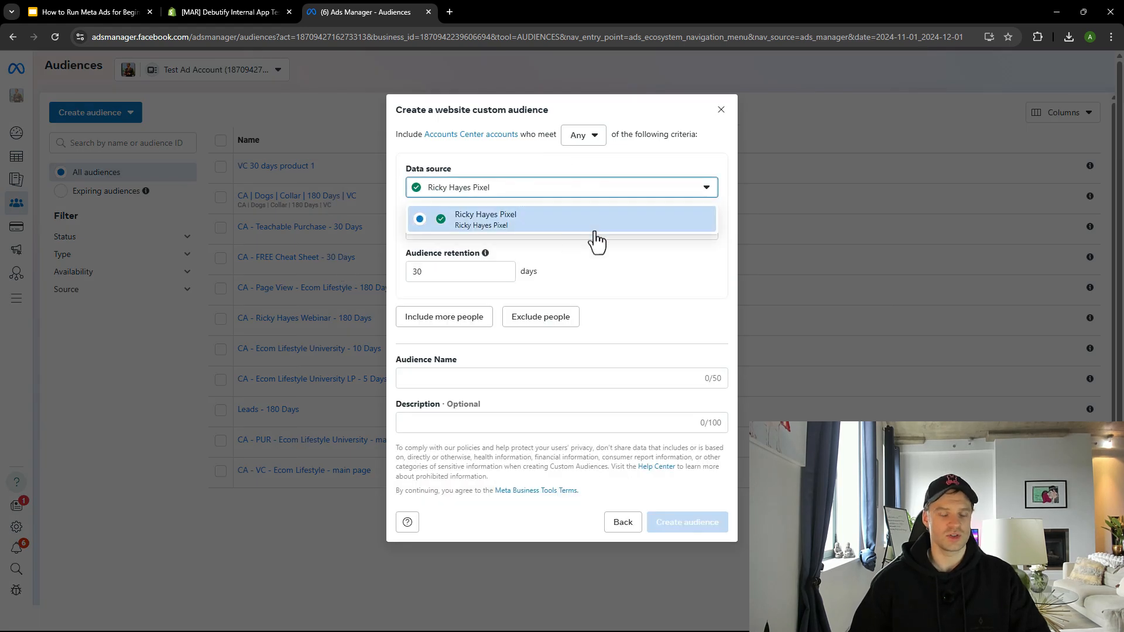
{"action": "left_click", "coordinate": [569, 194]}
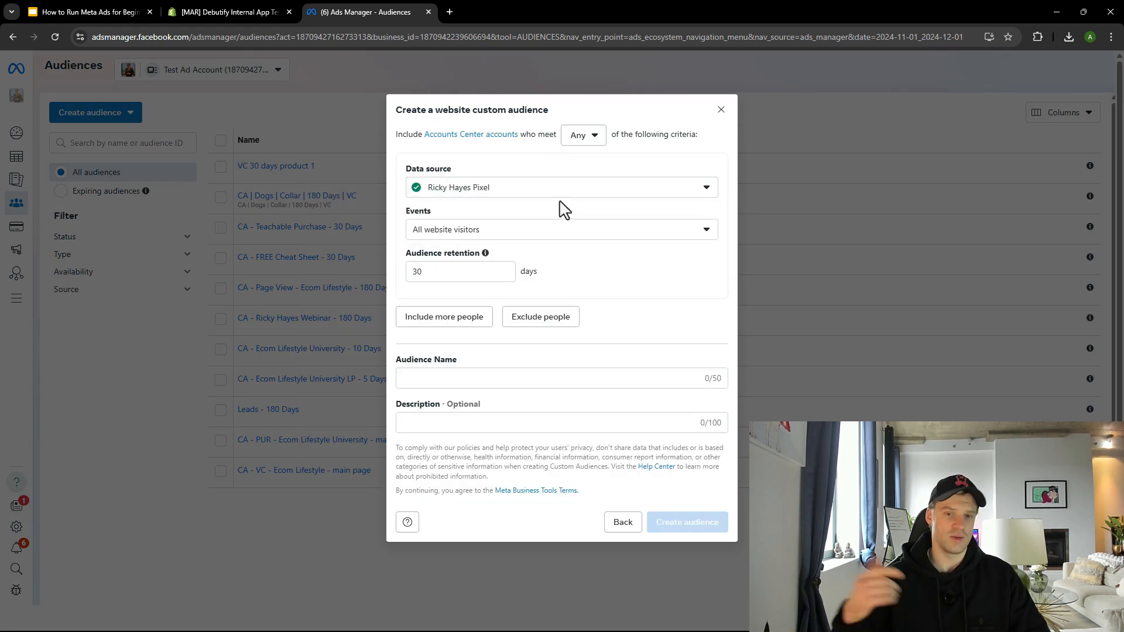
{"action": "left_click", "coordinate": [470, 232]}
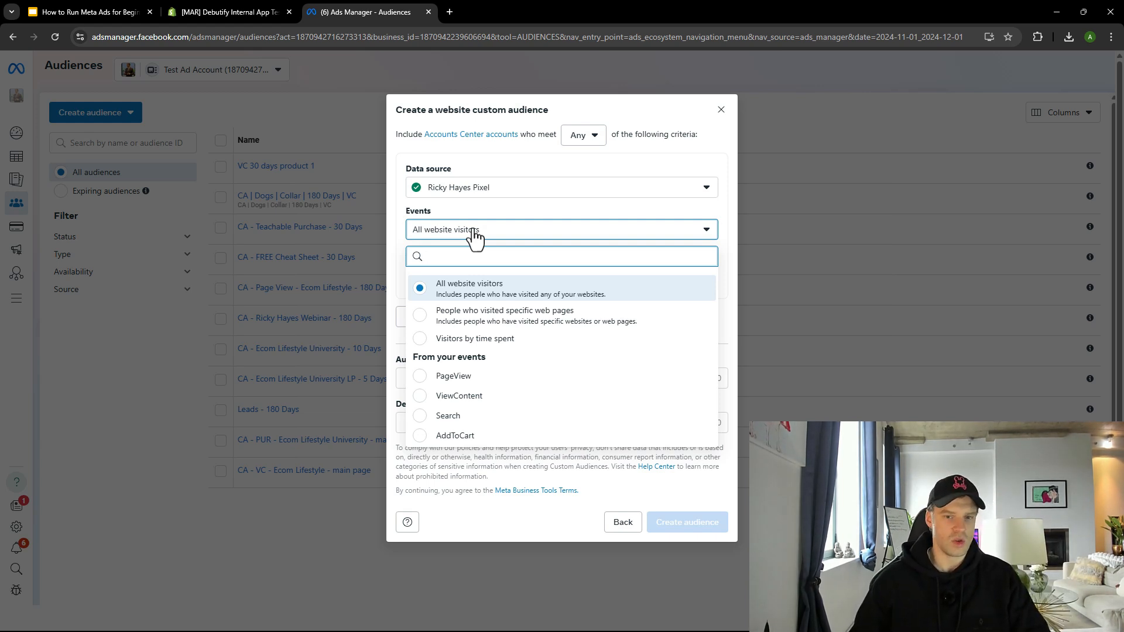
{"action": "left_click", "coordinate": [485, 316]}
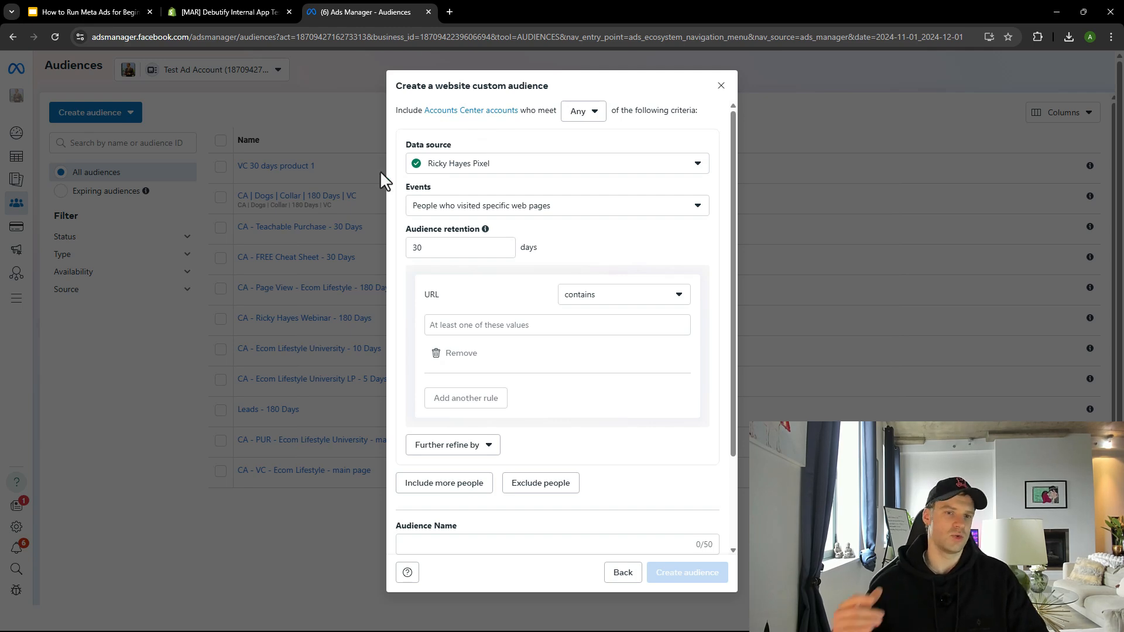
- Switch to the Shopify admin, open the Premium Men's Hoodie product and view its live store page
{"action": "left_click_drag", "start_coordinate": [269, 1], "coordinate": [359, 12]}
{"action": "left_click", "coordinate": [65, 135]}
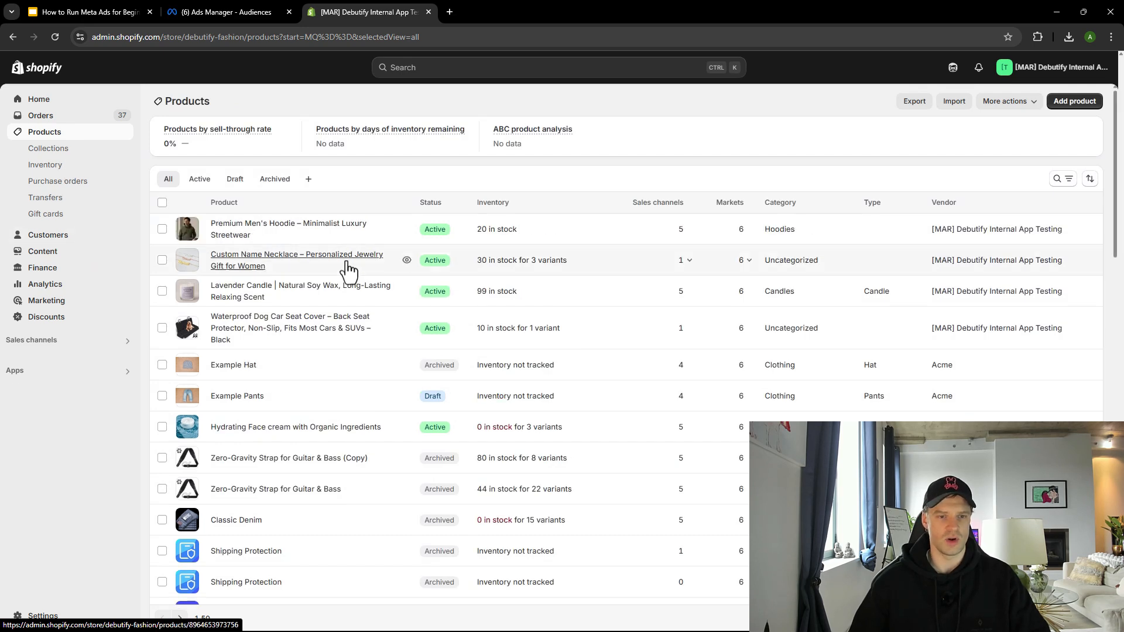
{"action": "left_click", "coordinate": [261, 237]}
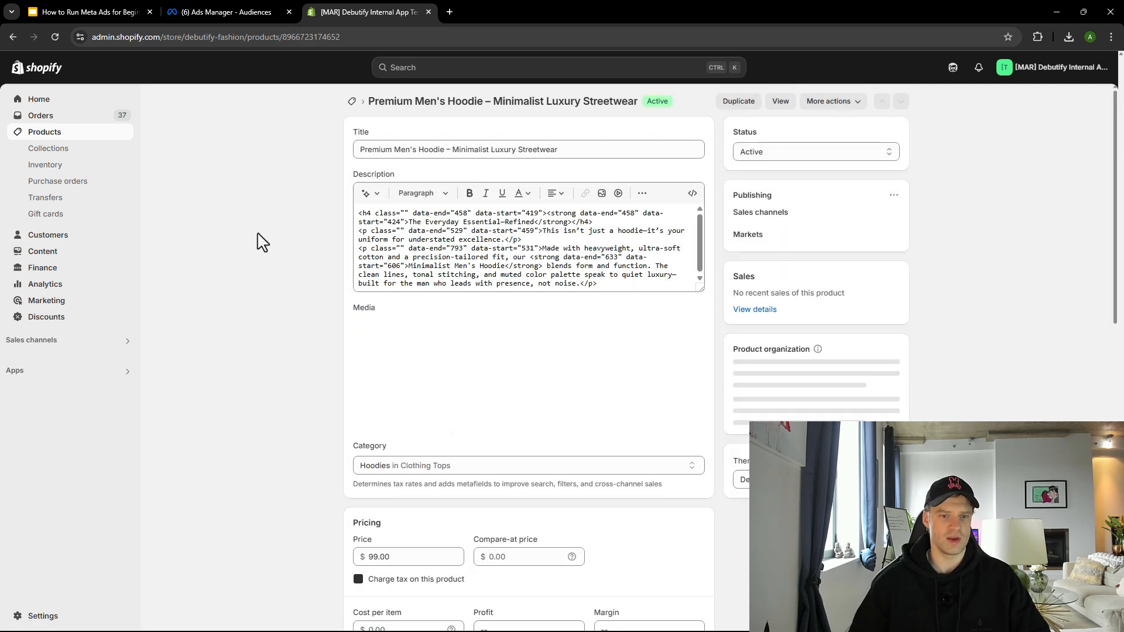
{"action": "left_click", "coordinate": [780, 101]}
- Return to the website custom audience and keep the specific web pages event with an audience retention of 30 days
{"action": "left_click", "coordinate": [227, 11]}
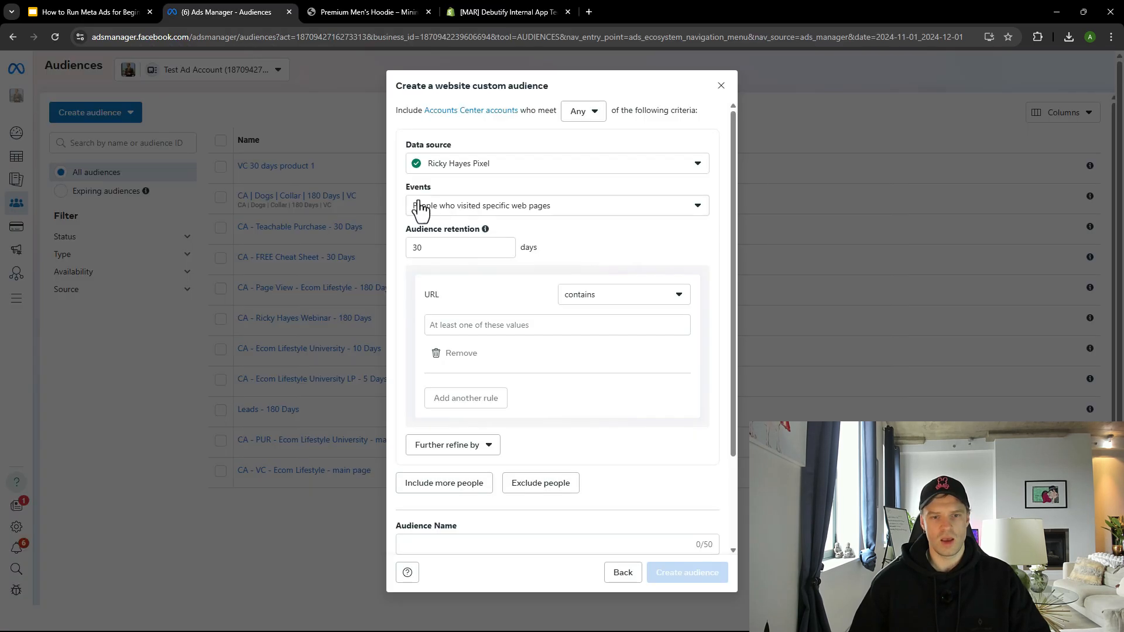
{"action": "left_click", "coordinate": [488, 209]}
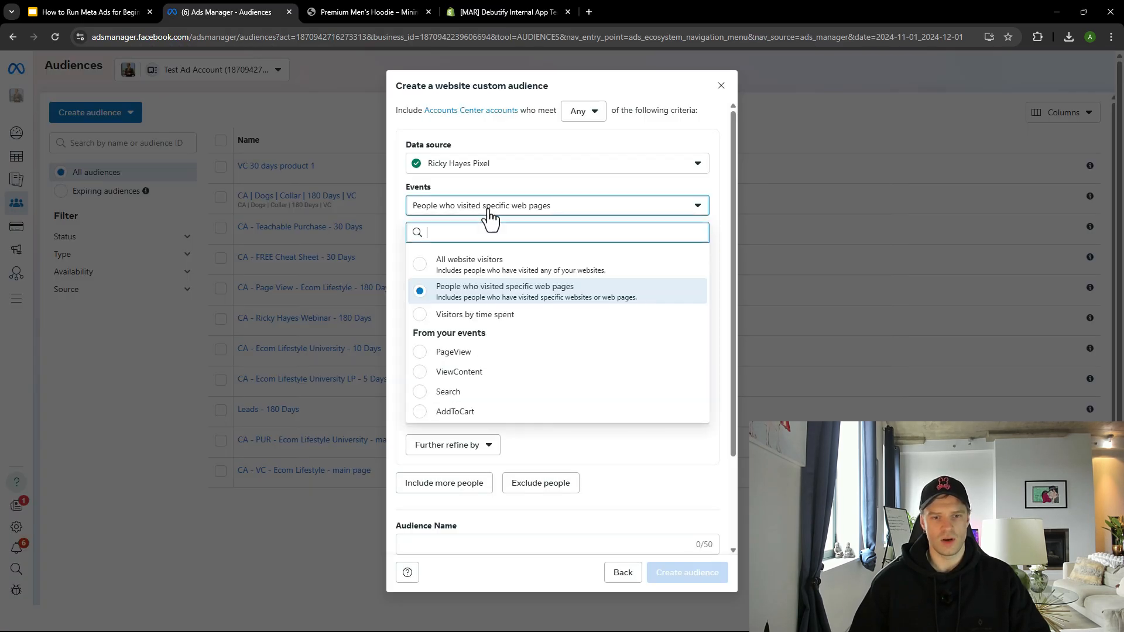
{"action": "left_click", "coordinate": [482, 302]}
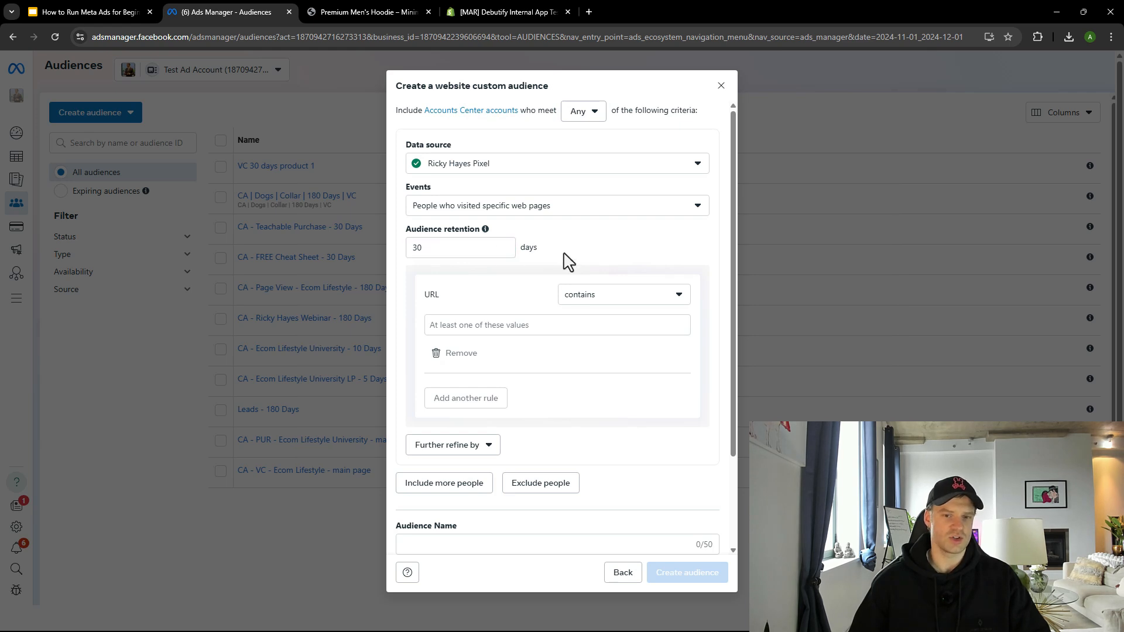
{"action": "left_click", "coordinate": [470, 252]}
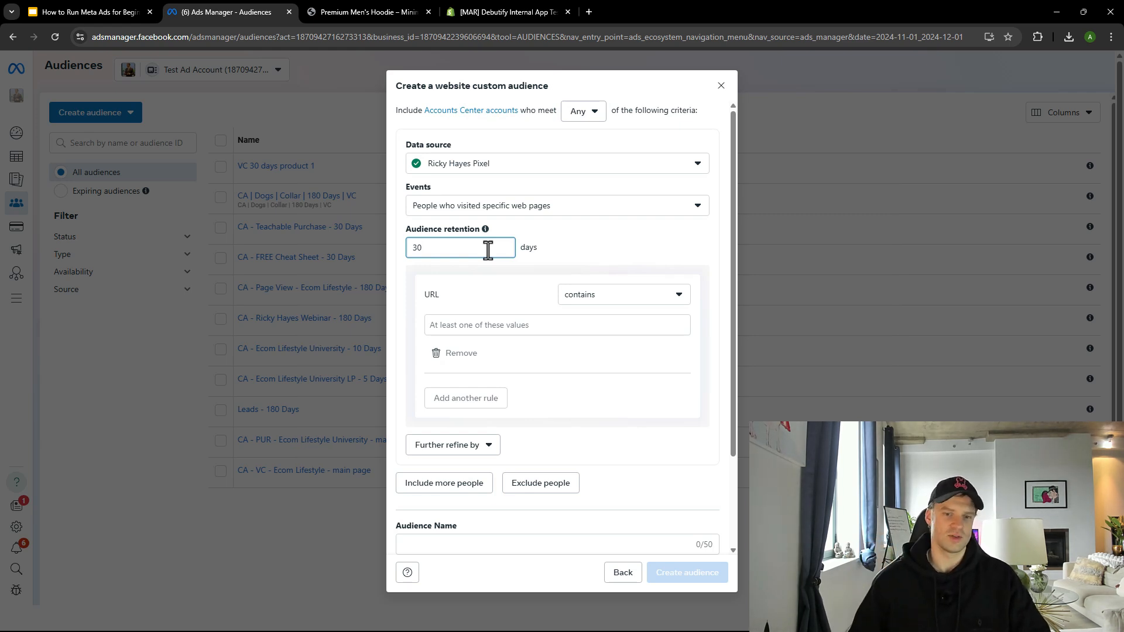
{"action": "left_click_drag", "start_coordinate": [459, 247], "coordinate": [401, 256]}
{"action": "left_click", "coordinate": [490, 264]}
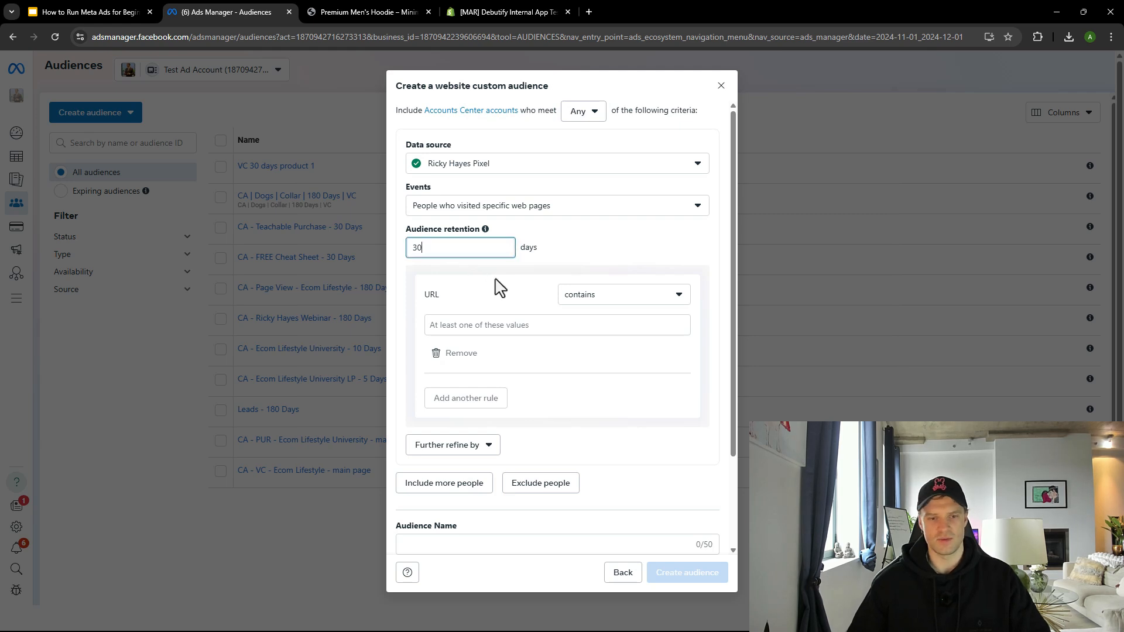
{"action": "left_click", "coordinate": [479, 251]}
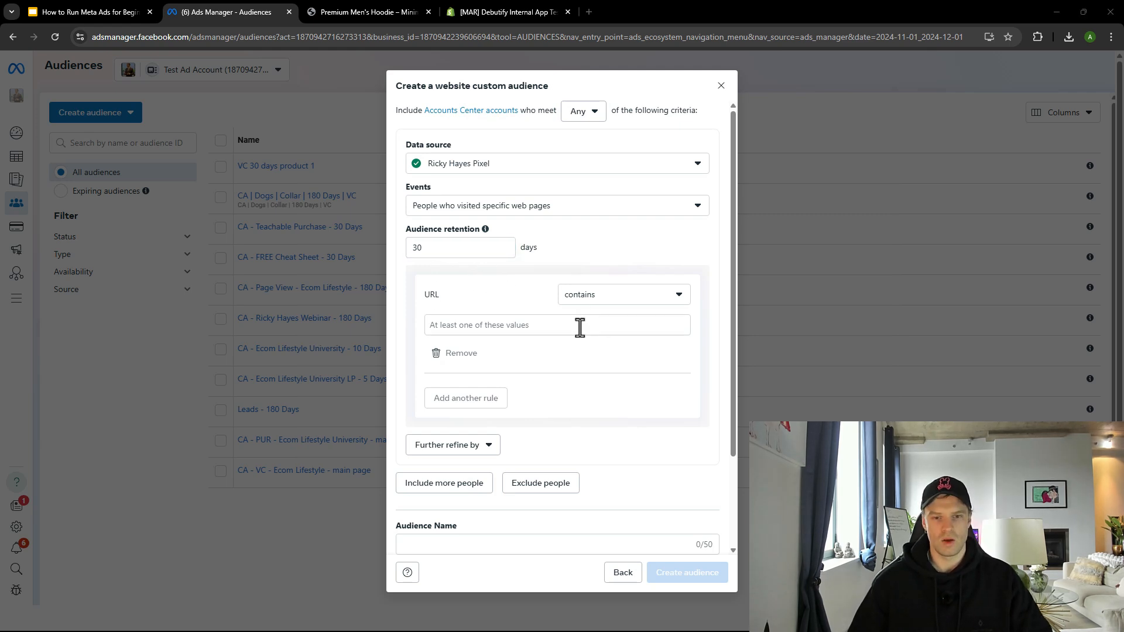
- Set the URL rule of the website custom audience to use the "contains" condition
{"action": "scroll", "coordinate": [451, 313], "scroll_direction": "down", "scroll_amount": 1}
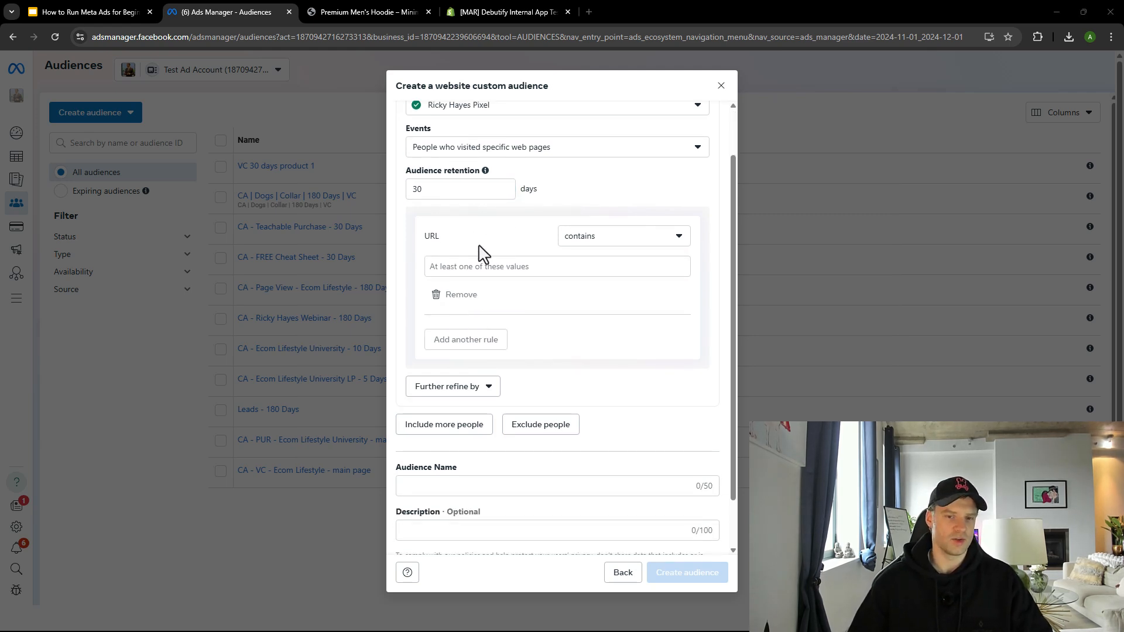
{"action": "left_click", "coordinate": [605, 252]}
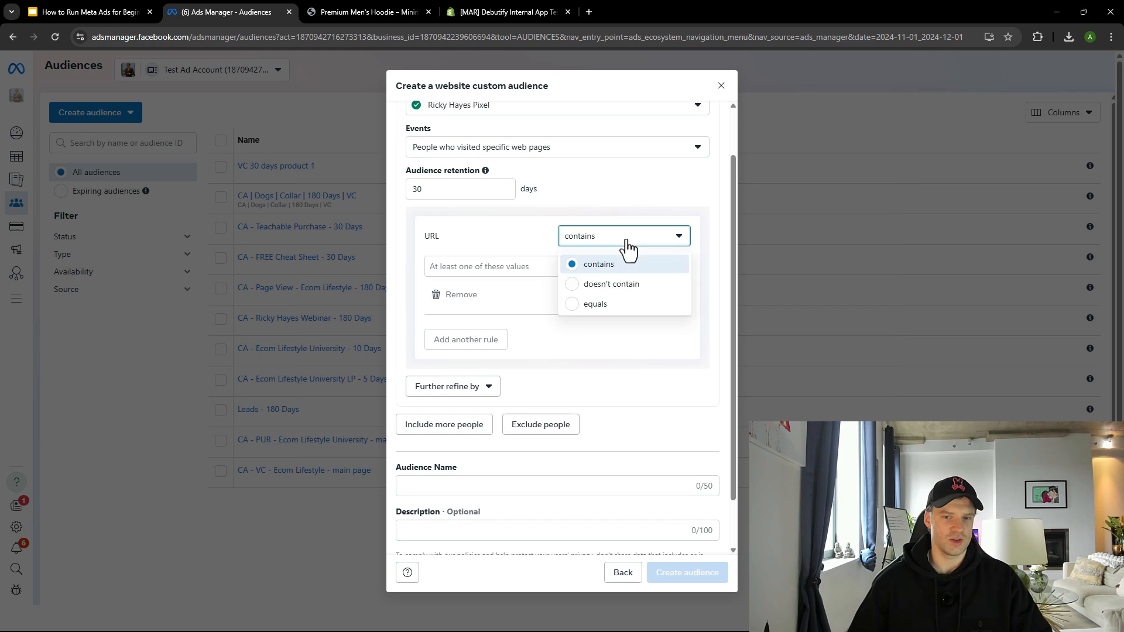
{"action": "left_click", "coordinate": [596, 263]}
{"action": "left_click", "coordinate": [596, 240]}
{"action": "left_click", "coordinate": [589, 261]}
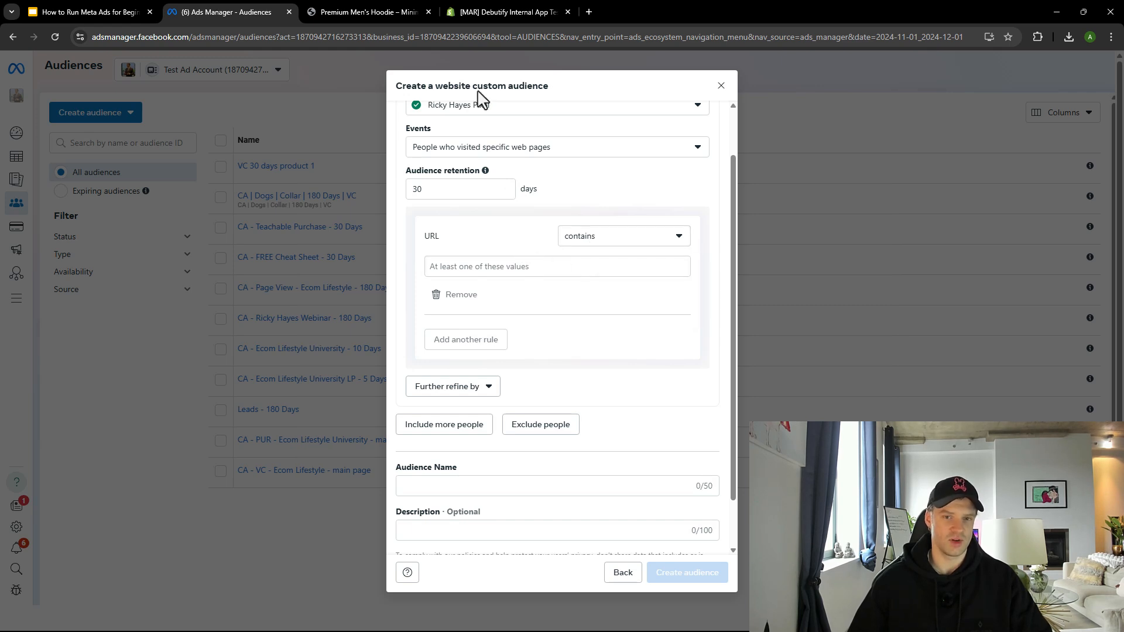
- Copy the "/premium-mens-hoodie-minimalist-luxury-streetwear" part of the web address from the hoodie's store page
{"action": "left_click", "coordinate": [468, 12]}
{"action": "left_click", "coordinate": [357, 2]}
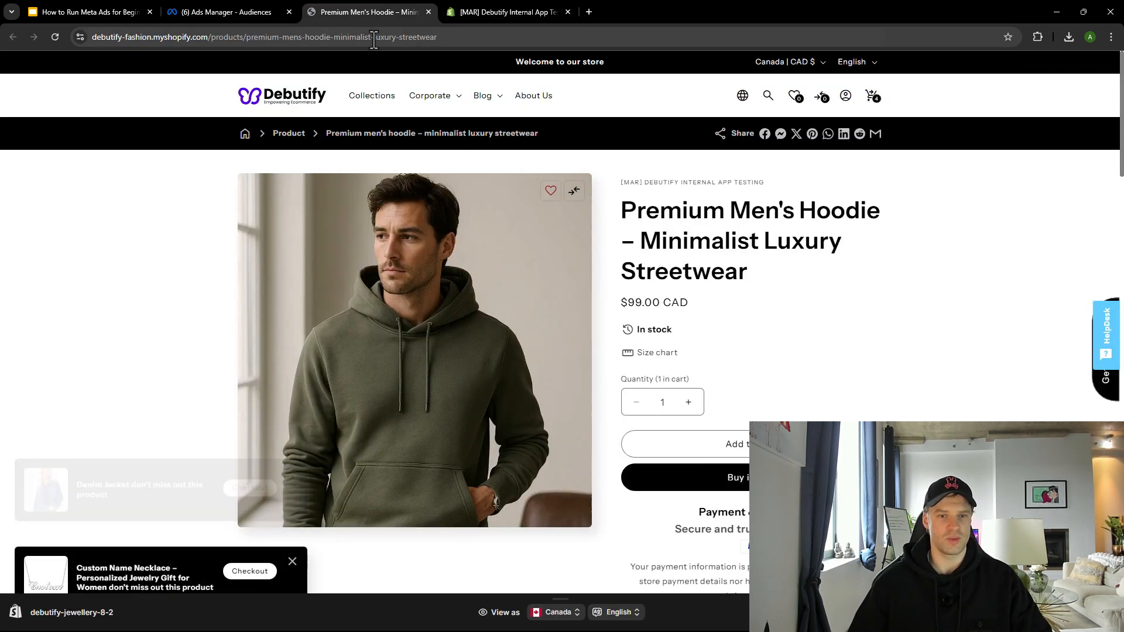
{"action": "left_click", "coordinate": [468, 36]}
{"action": "left_click", "coordinate": [464, 37]}
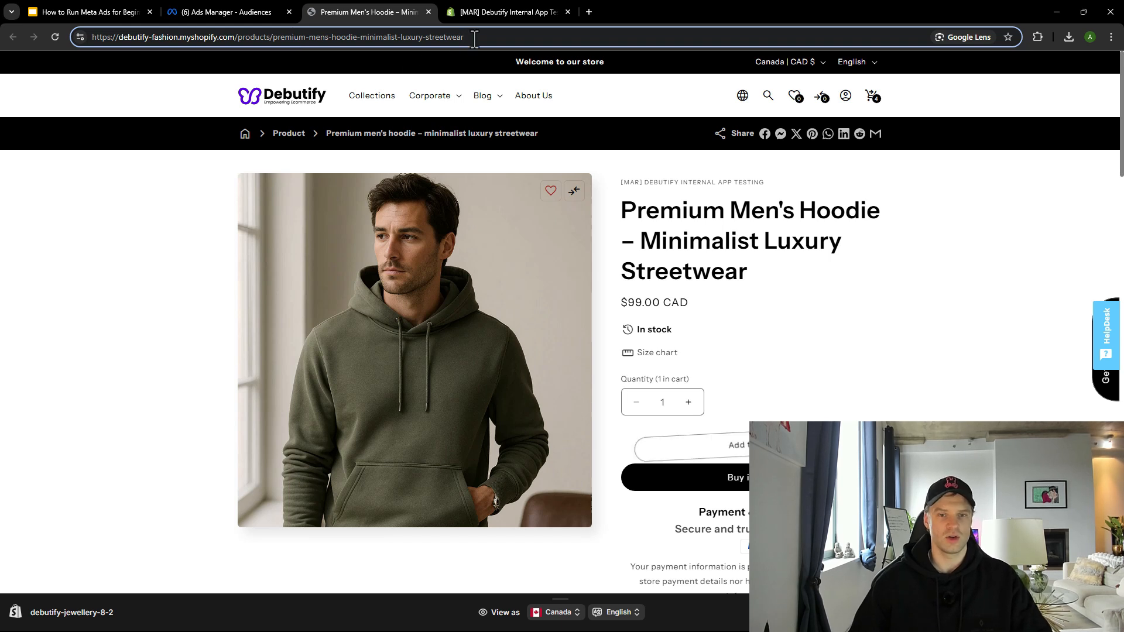
{"action": "left_click_drag", "start_coordinate": [475, 40], "coordinate": [271, 49]}
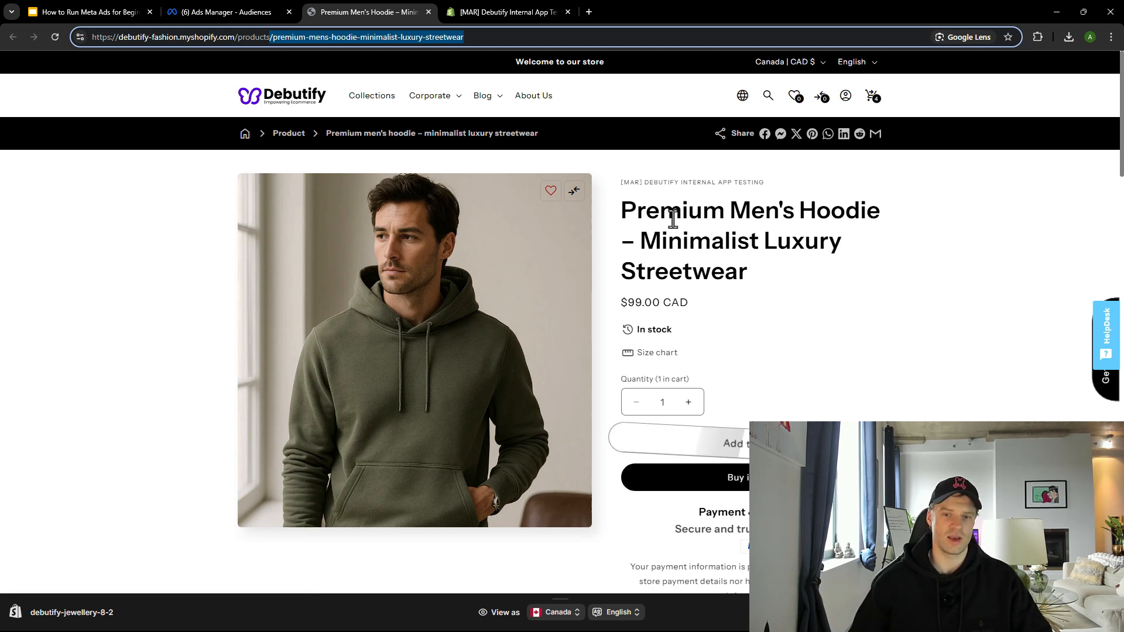
{"action": "left_click", "coordinate": [501, 37]}
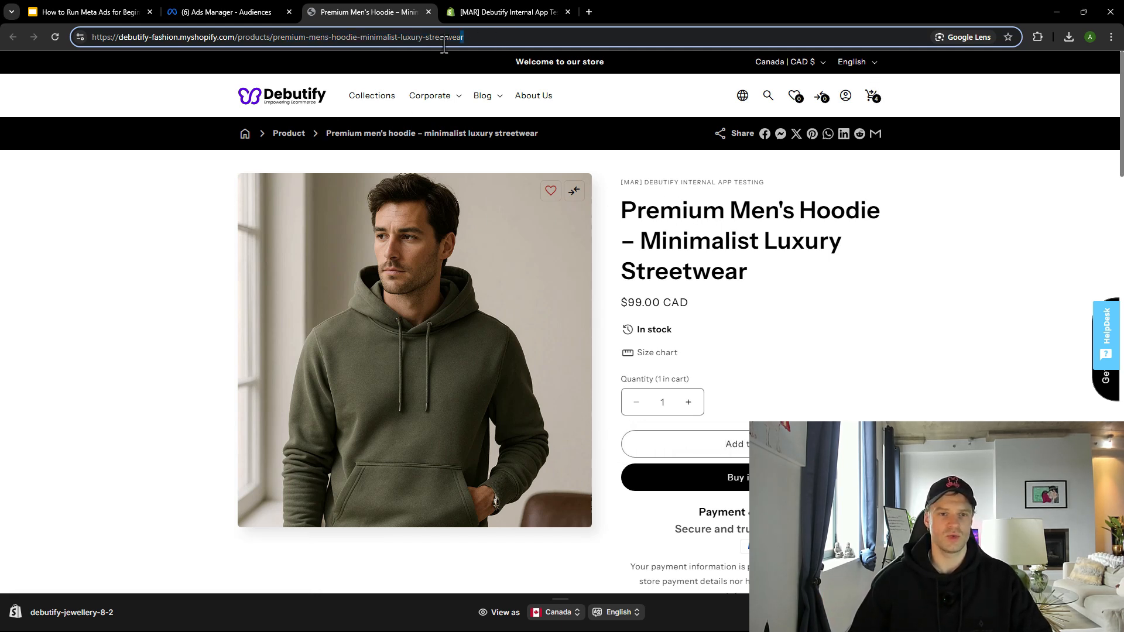
{"action": "left_click_drag", "start_coordinate": [466, 37], "coordinate": [272, 59]}
{"action": "key", "text": "ctrl+c"}
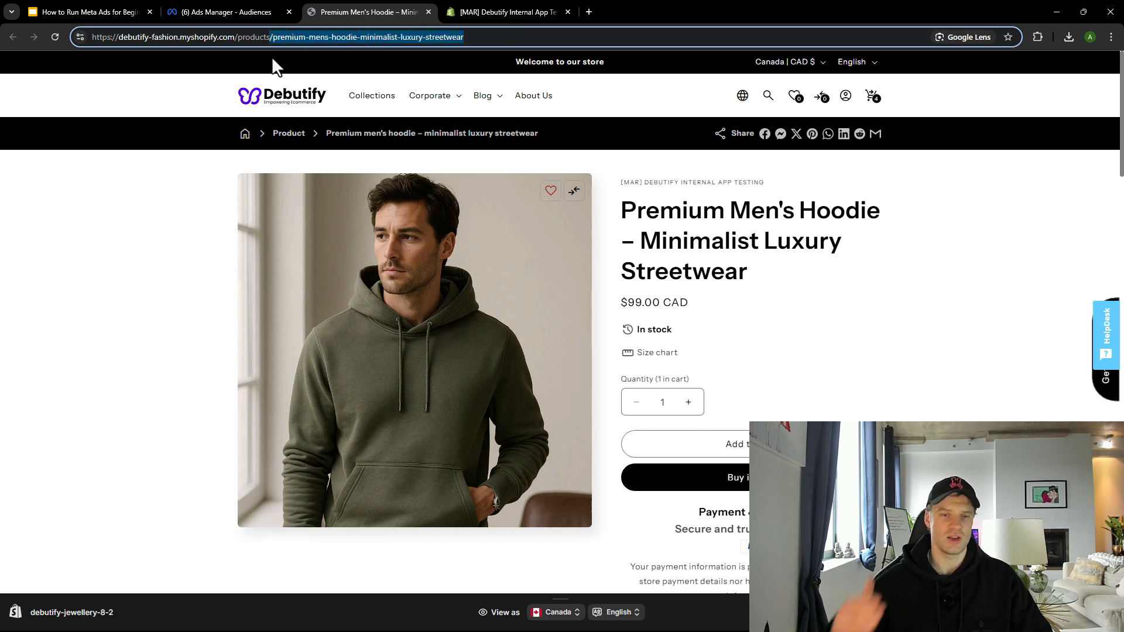
- Paste "/premium-mens-hoodie-minimalist-luxury-streetwear" as the URL value in the website custom audience rule
{"action": "left_click", "coordinate": [263, 12]}
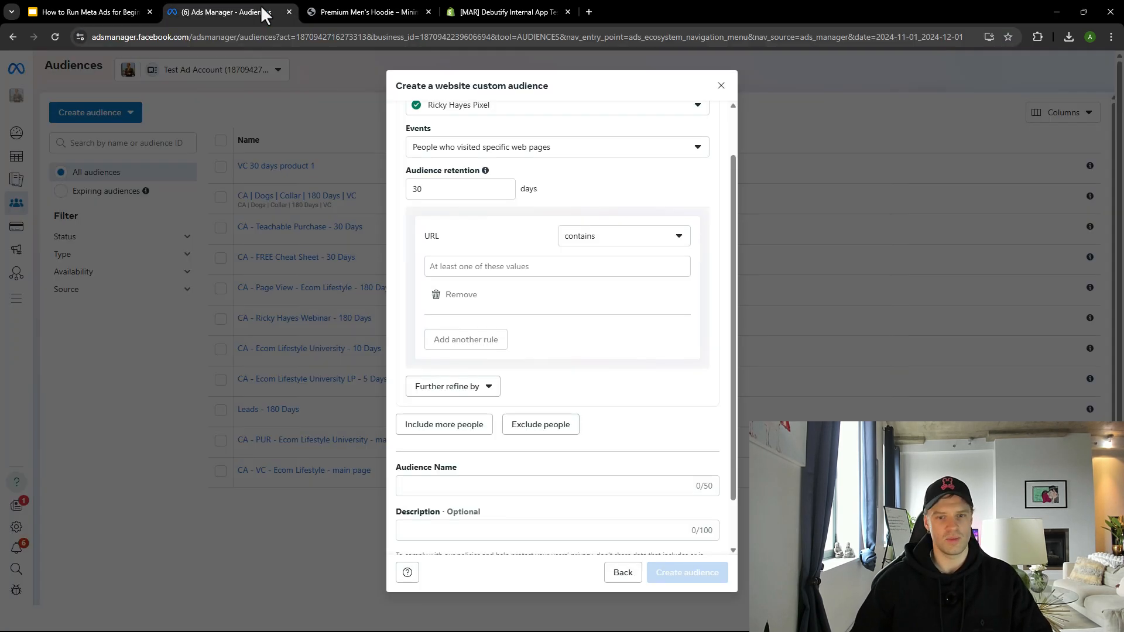
{"action": "left_click", "coordinate": [478, 269]}
{"action": "key", "text": "ctrl+v"}
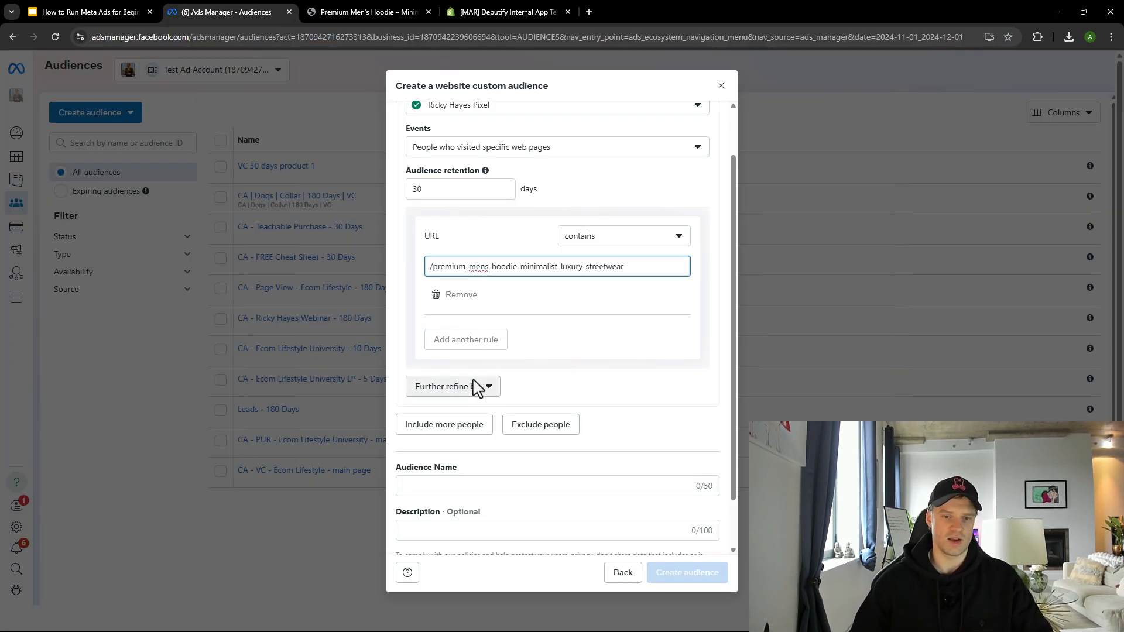
{"action": "scroll", "coordinate": [492, 410], "scroll_direction": "down", "scroll_amount": 2}
- Name the audience "Visited - Premium Men's Hoodie – Minimalist Luxury", copying the product title from the hoodie's store page
{"action": "left_click", "coordinate": [479, 434]}
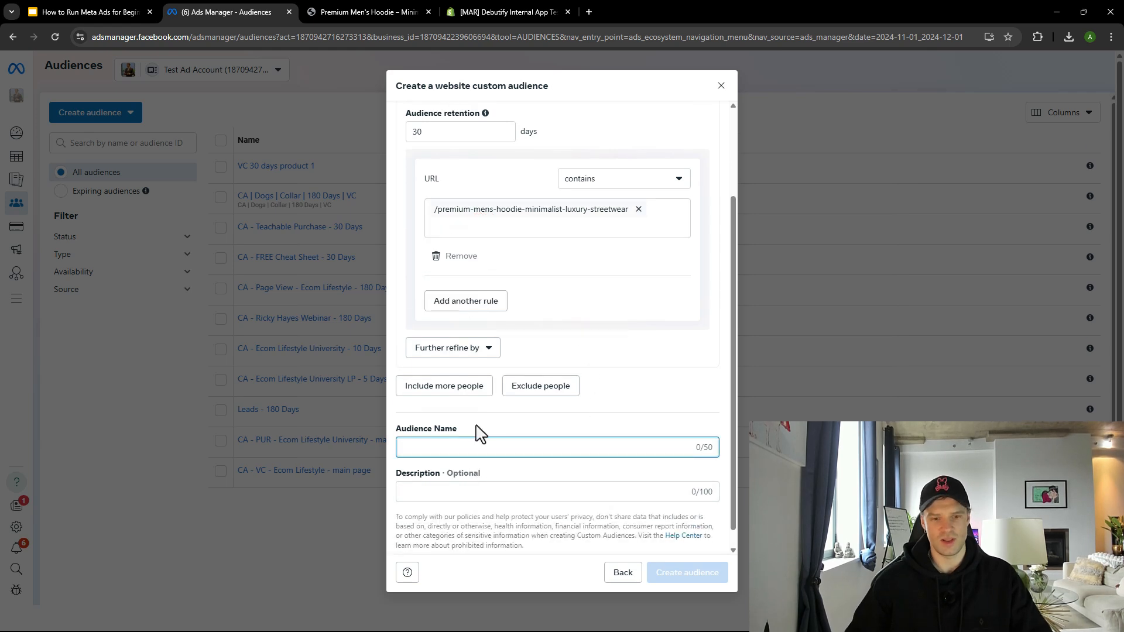
{"action": "type", "text": "Visited"}
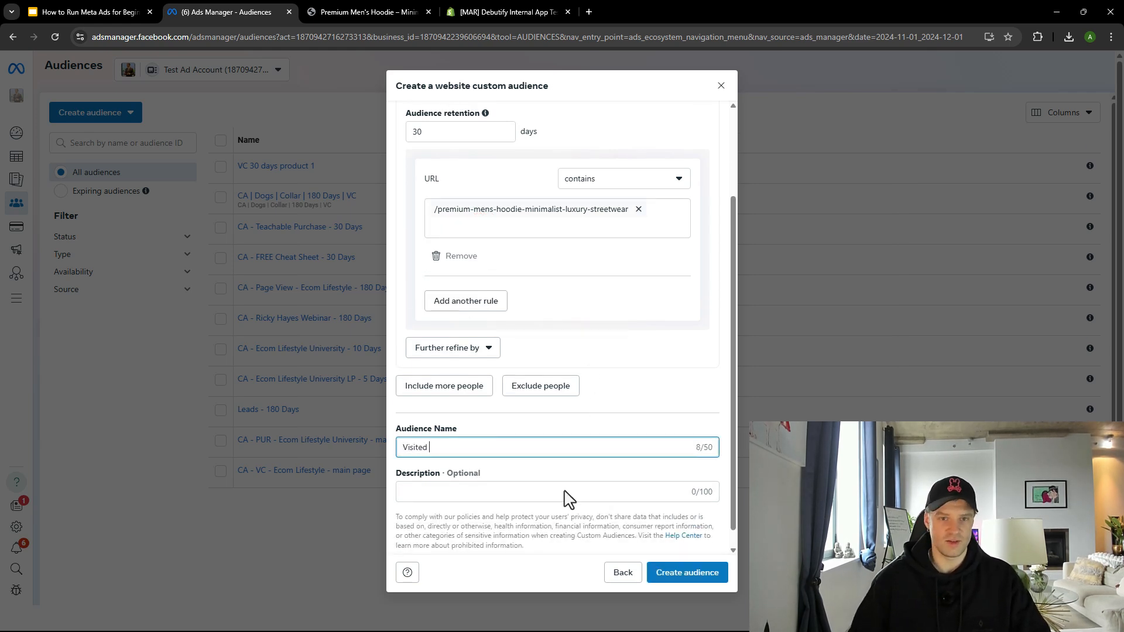
{"action": "key", "text": "ctrl+Tab"}
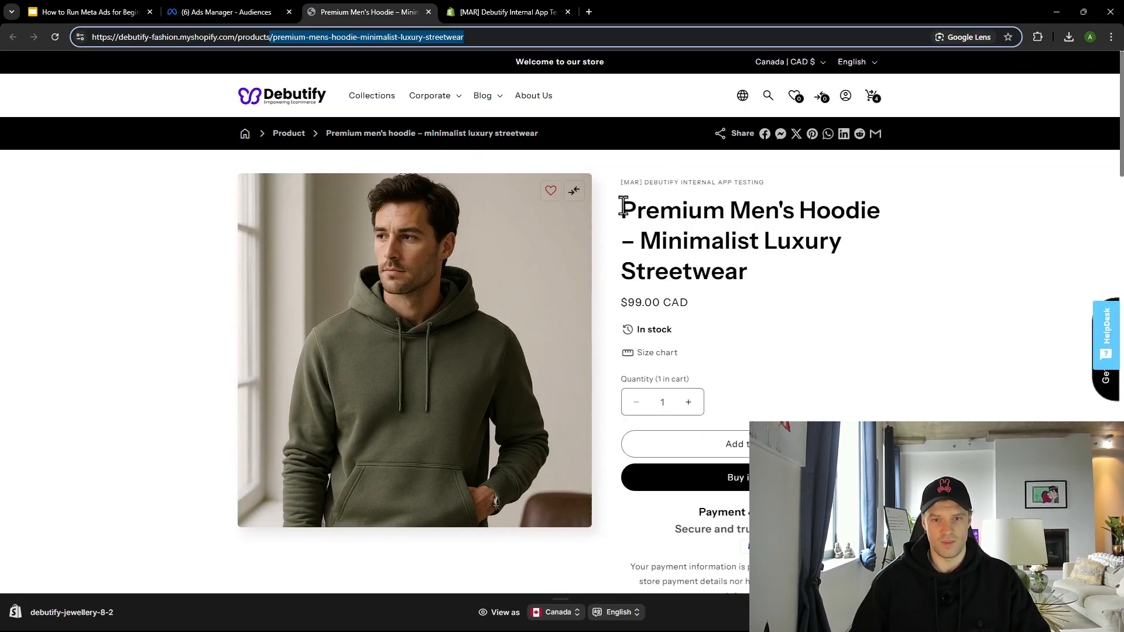
{"action": "left_click_drag", "start_coordinate": [622, 205], "coordinate": [772, 282]}
{"action": "left_click", "coordinate": [484, 9]}
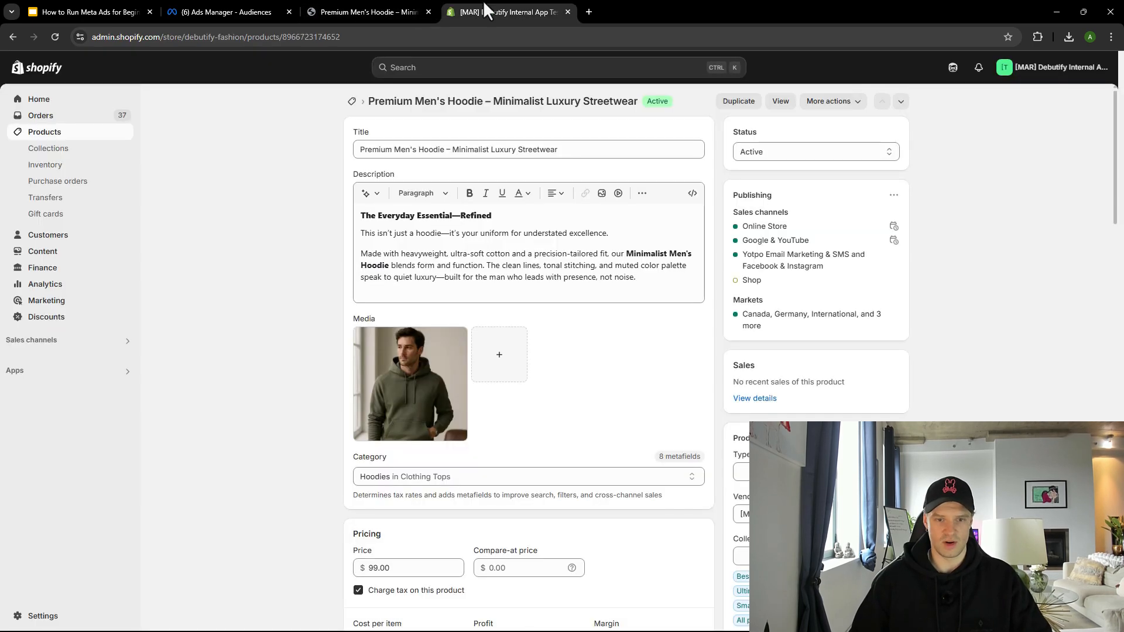
{"action": "left_click", "coordinate": [240, 12]}
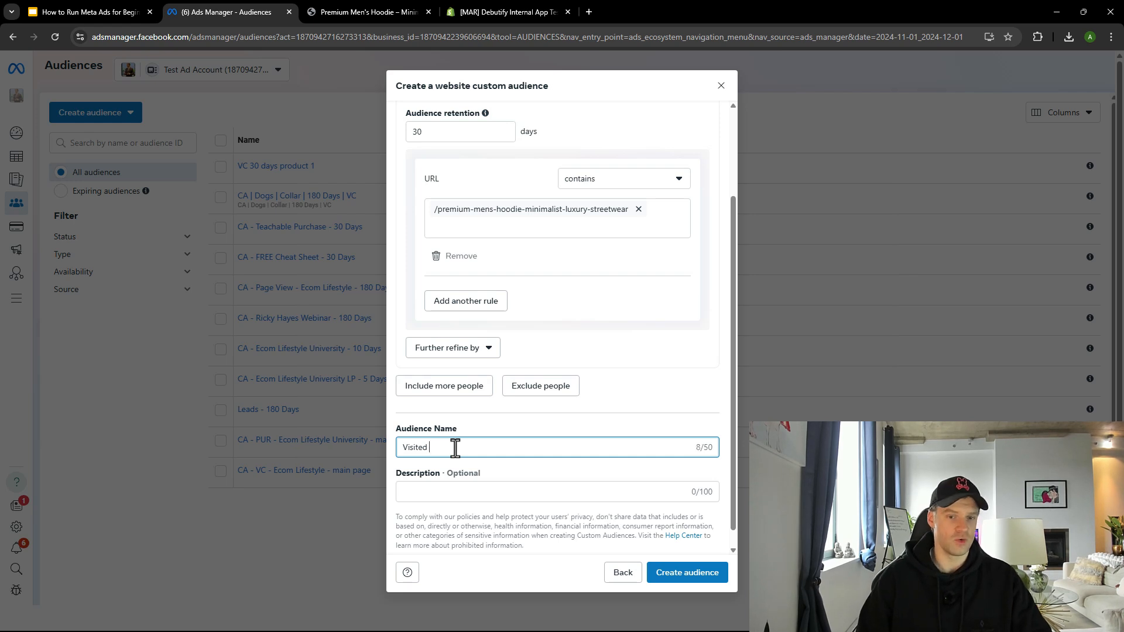
{"action": "type", "text": "Premium Men's Hoodie – Minimalist Luxury"}
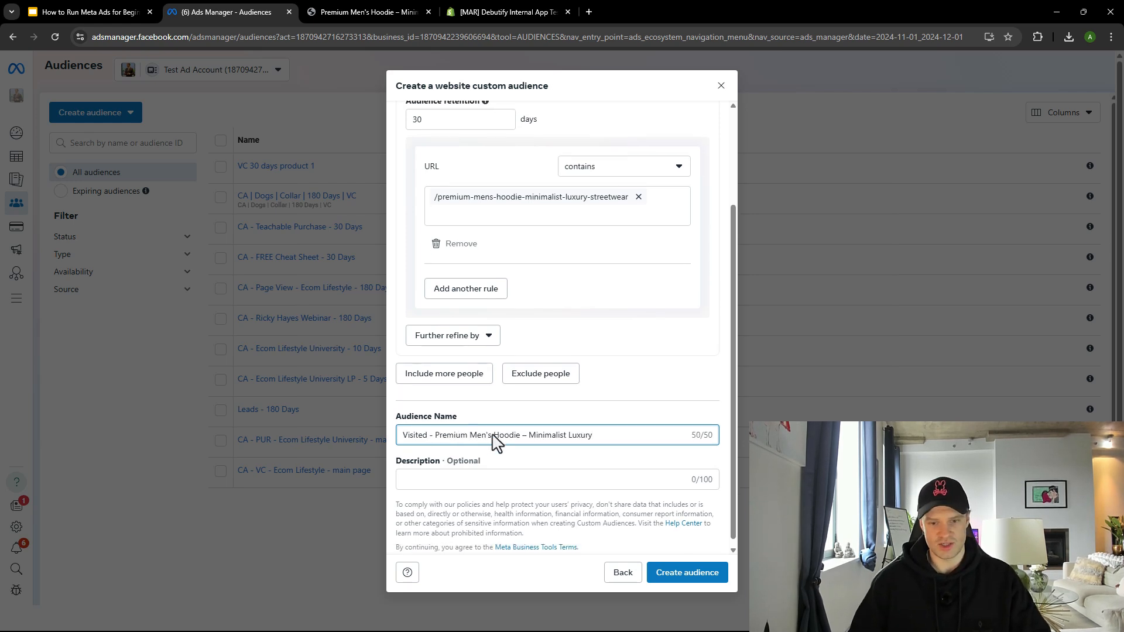
- Check the audience rule, create the website custom audience and close the next-steps dialog
{"action": "scroll", "coordinate": [488, 470], "scroll_direction": "up", "scroll_amount": 2}
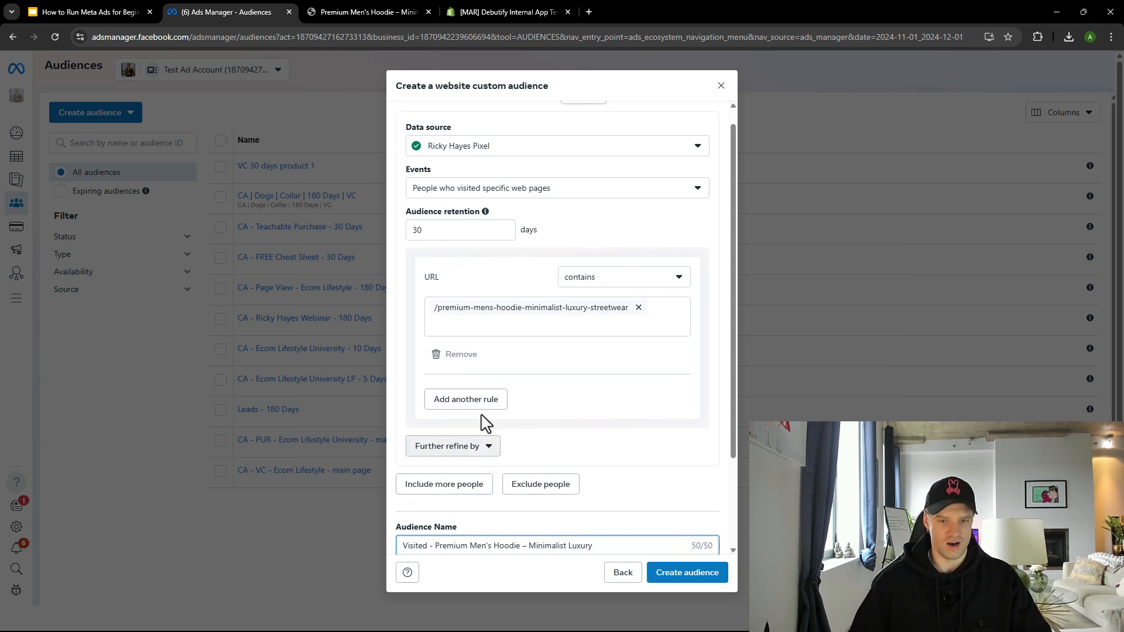
{"action": "scroll", "coordinate": [485, 422], "scroll_direction": "down", "scroll_amount": 2}
{"action": "left_click", "coordinate": [696, 582]}
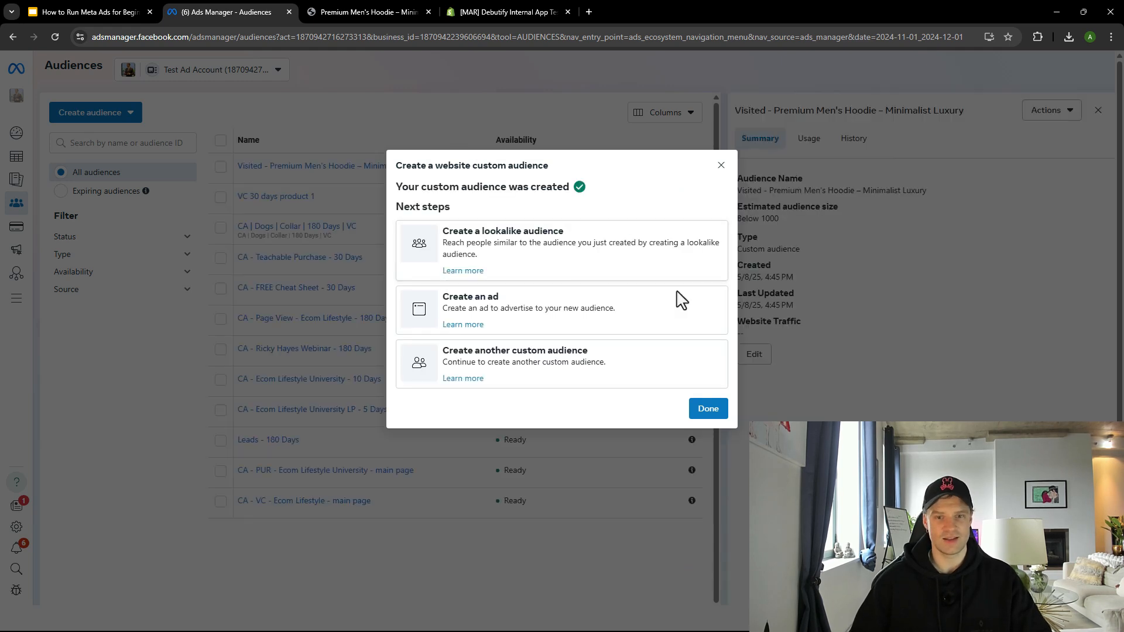
{"action": "left_click", "coordinate": [721, 165]}
{"action": "left_click", "coordinate": [503, 12]}
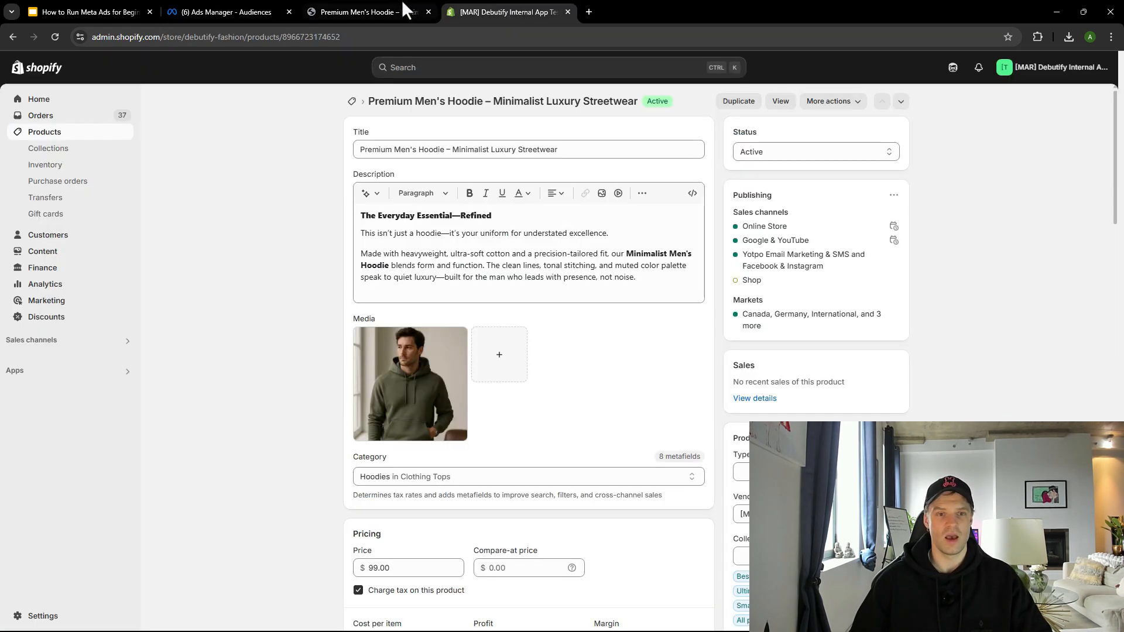
{"action": "left_click", "coordinate": [402, 11]}
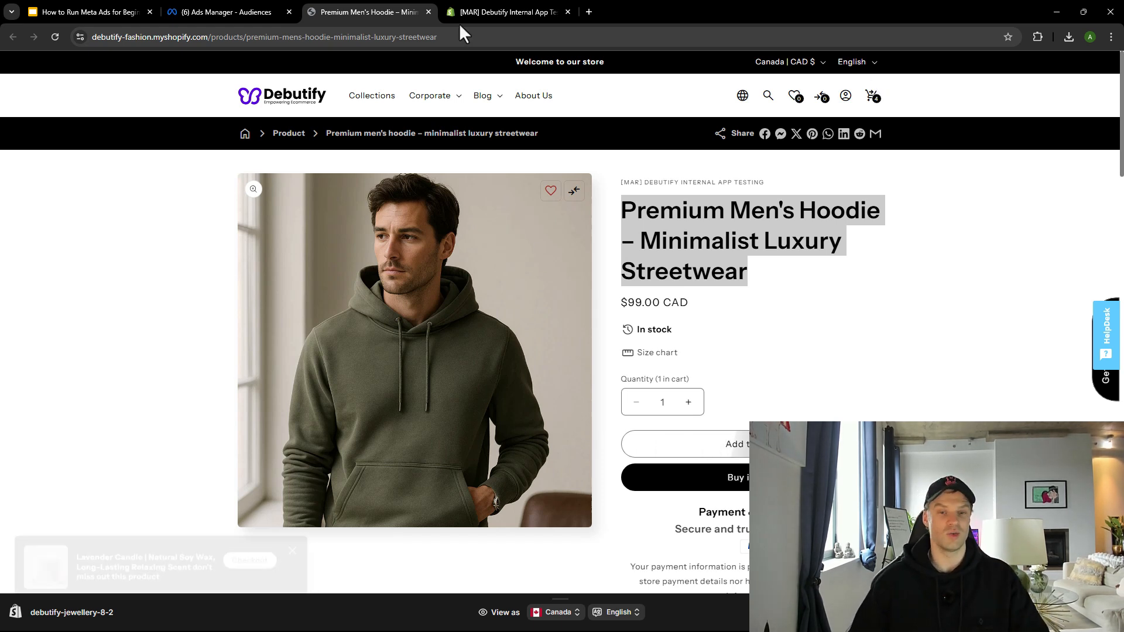
{"action": "left_click", "coordinate": [485, 7]}
{"action": "left_click", "coordinate": [240, 12]}
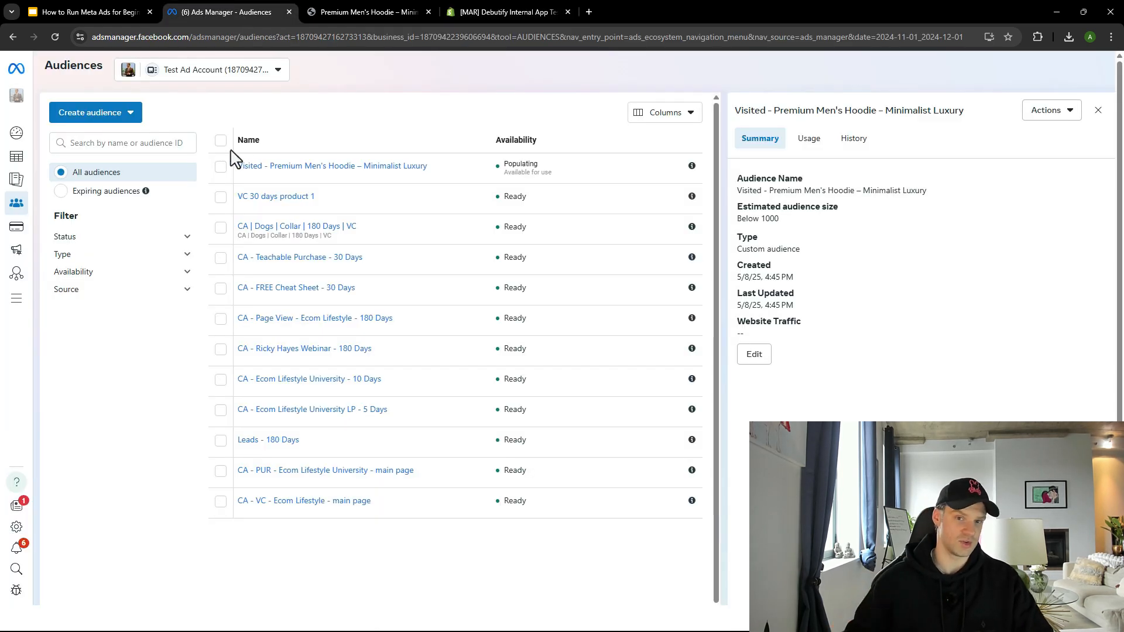
- Create a new auction campaign with the Sales objective from the campaigns overview, dismissing the payment verification notice
{"action": "left_click", "coordinate": [65, 158]}
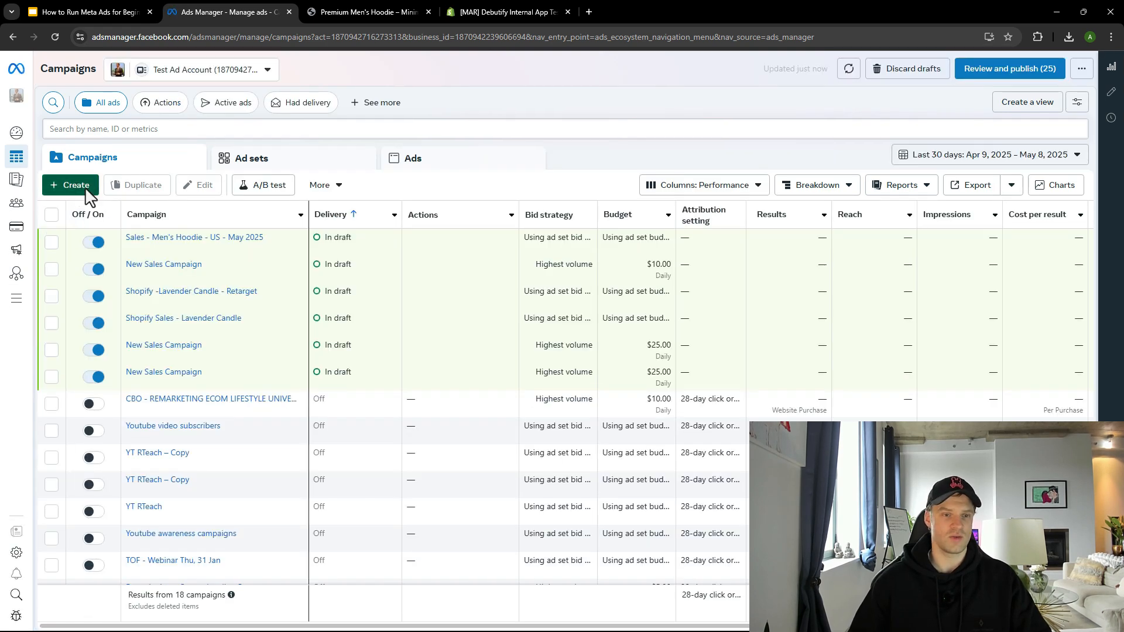
{"action": "left_click", "coordinate": [76, 185]}
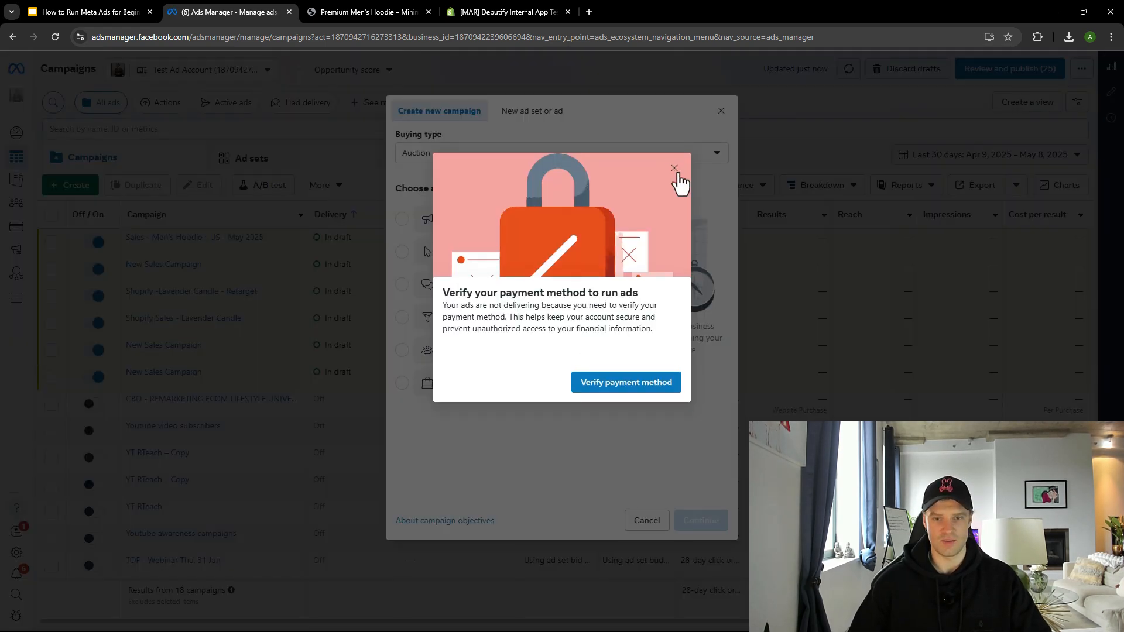
{"action": "left_click", "coordinate": [674, 168]}
{"action": "left_click", "coordinate": [515, 382]}
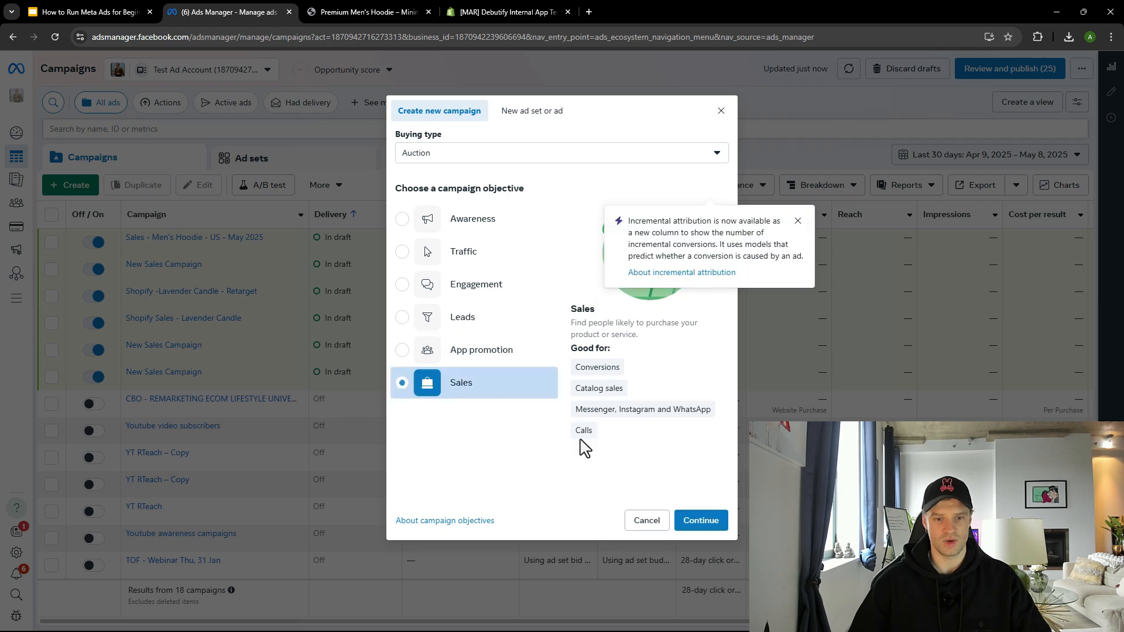
{"action": "left_click", "coordinate": [698, 530]}
- Name the campaign "Sales - Retargeting - Men's Hoodie - US - May 2025"
{"action": "left_click", "coordinate": [527, 149]}
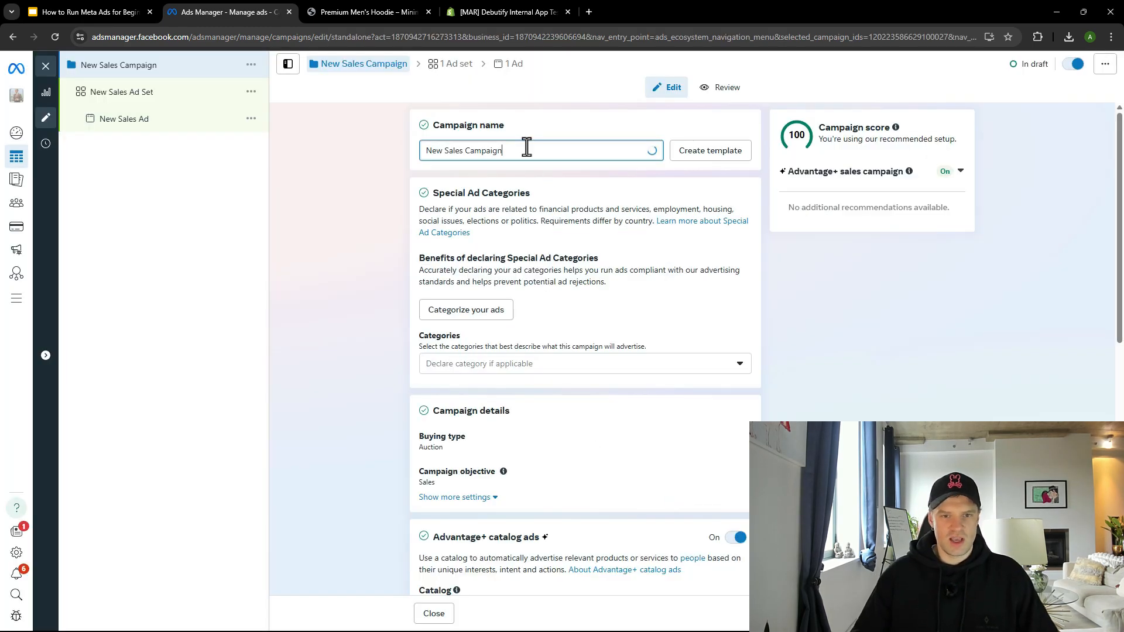
{"action": "key", "text": "ctrl+shift+Left"}
{"action": "key", "text": "ctrl+shift+Left"}
{"action": "key", "text": "ctrl+shift+Left"}
{"action": "type", "text": "Sales - Men's Hoodie - US - May 2025"}
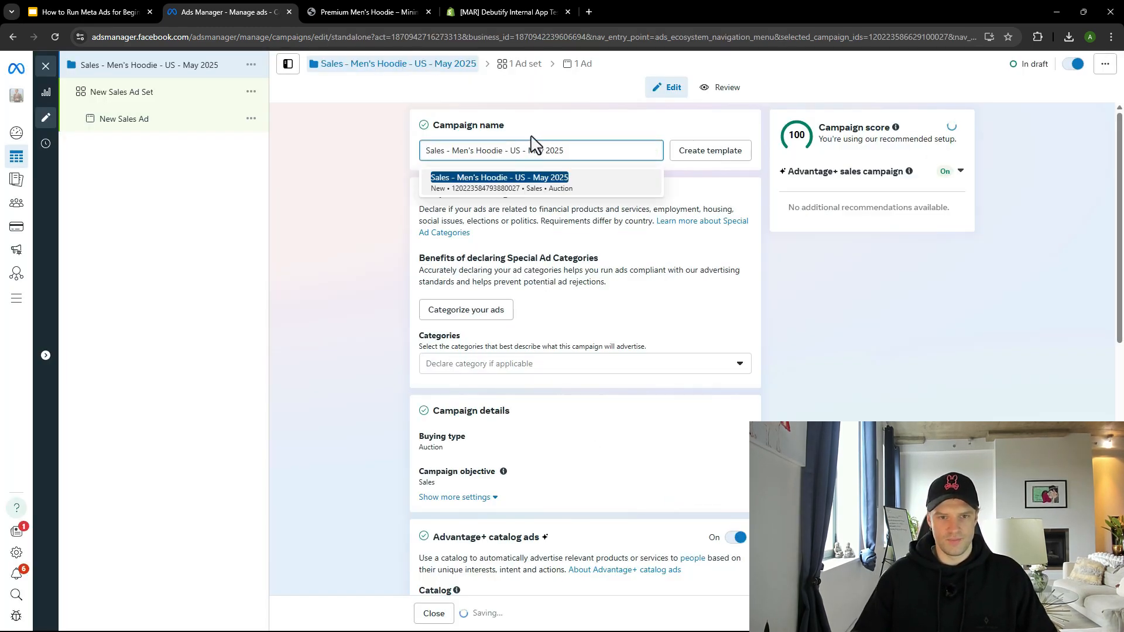
{"action": "left_click", "coordinate": [445, 150]}
{"action": "type", "text": "- "}
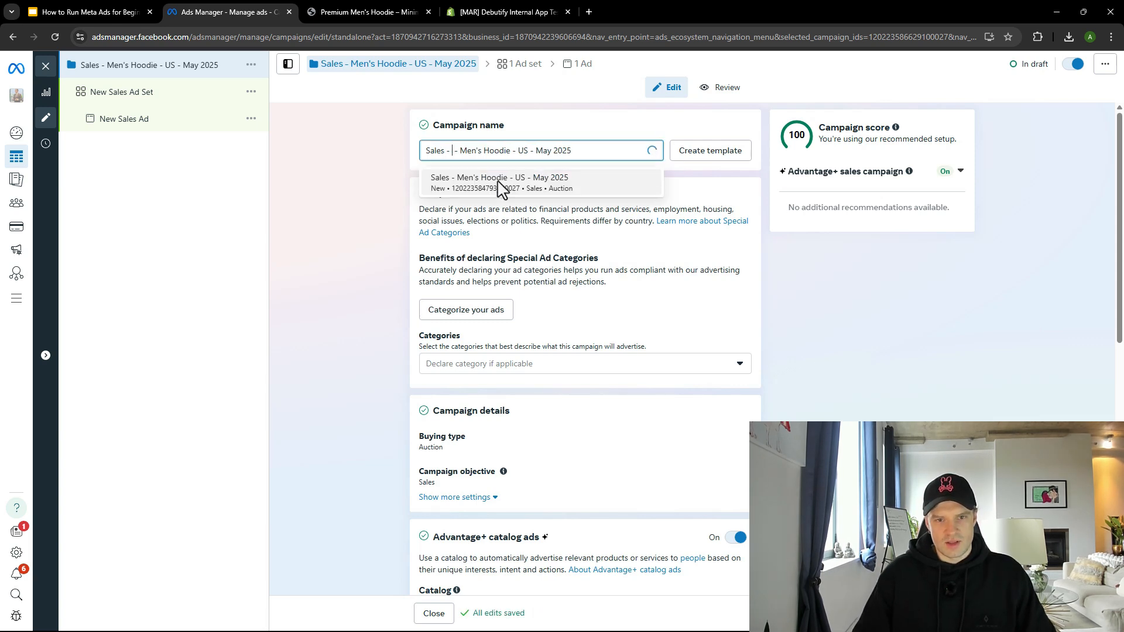
{"action": "type", "text": "Retarge"}
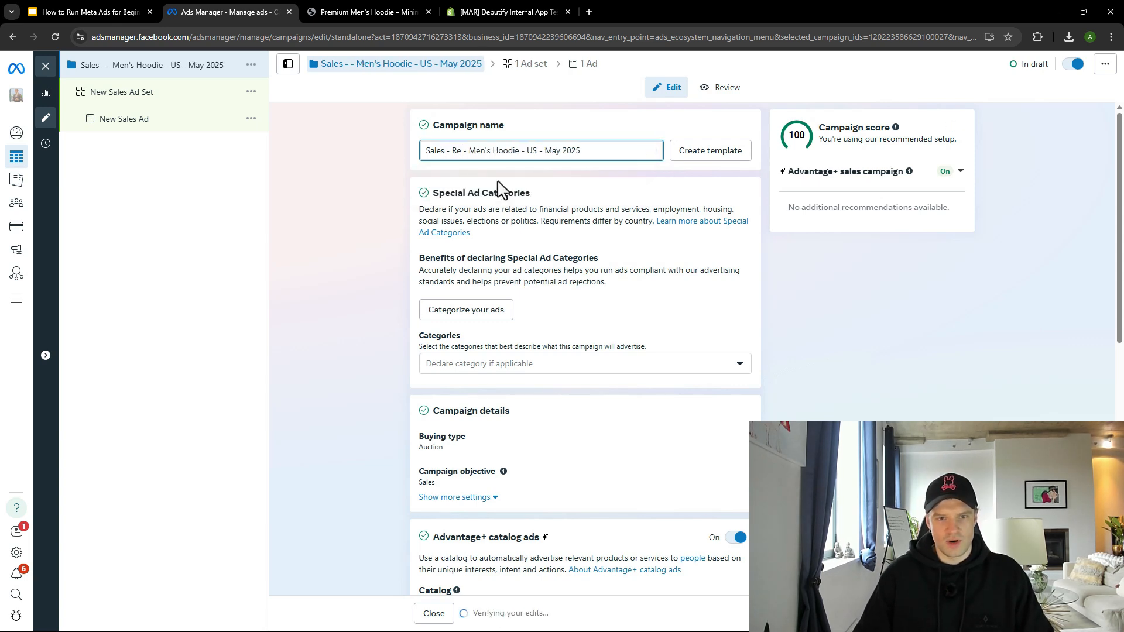
{"action": "type", "text": "tting"}
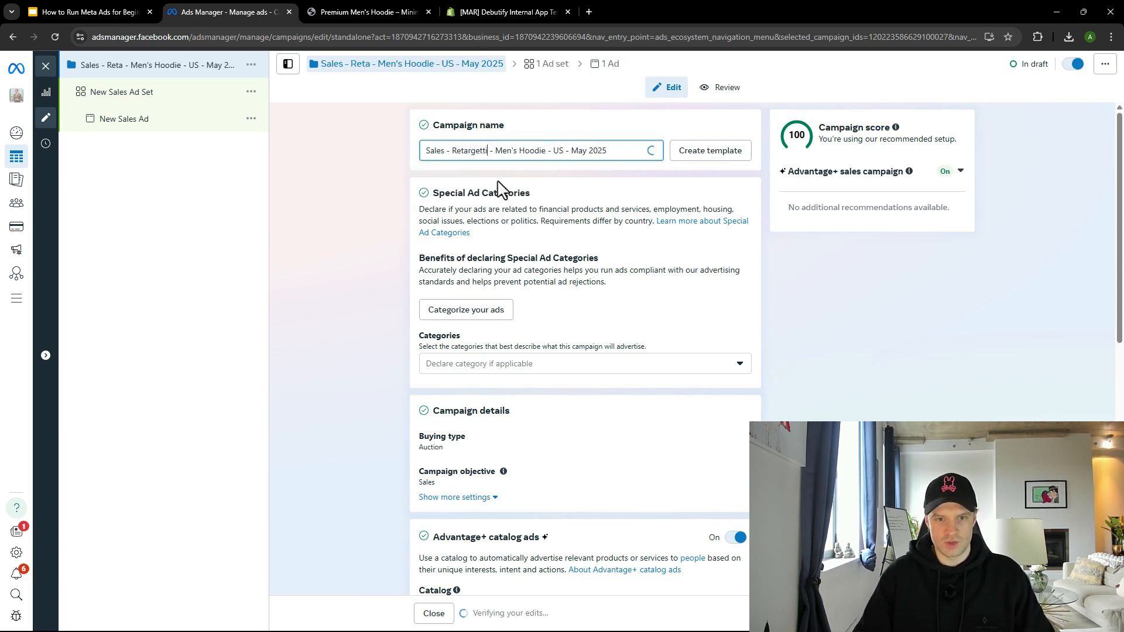
{"action": "right_click", "coordinate": [467, 151]}
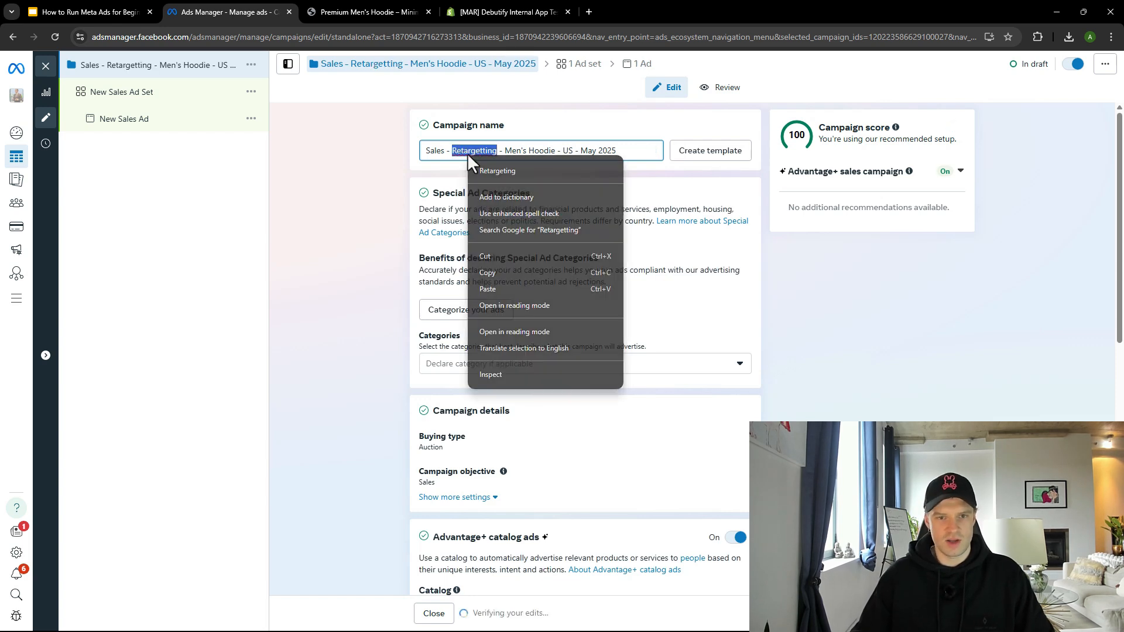
{"action": "left_click", "coordinate": [489, 168]}
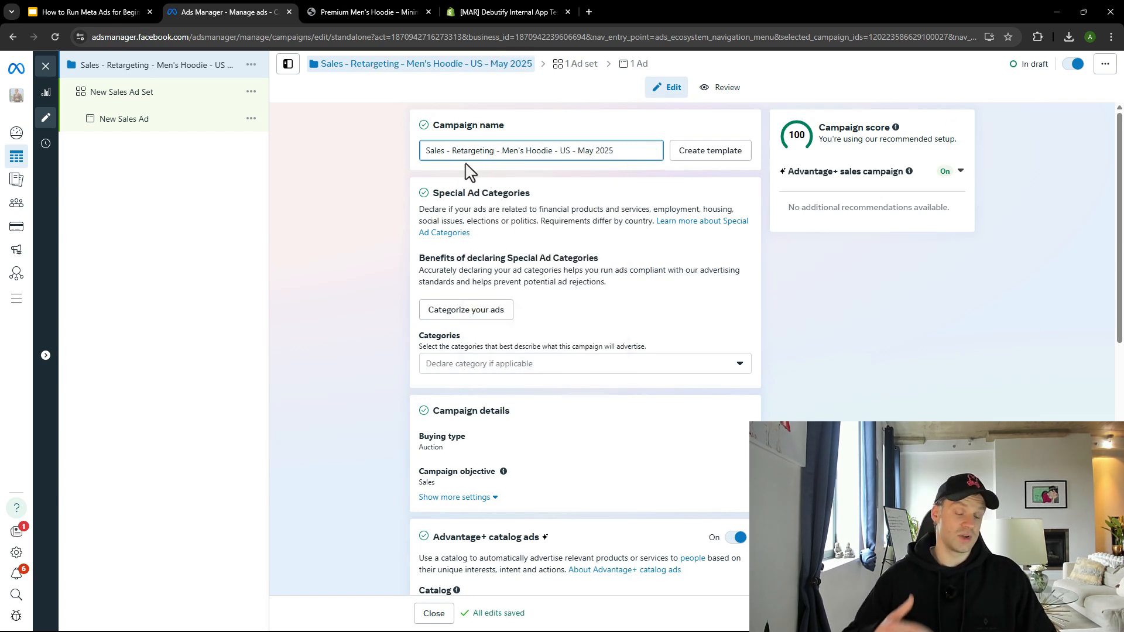
- Shorten "Retargeting" to "RET" in the campaign name, giving "Sales - RET - Men's Hoodie - US - May 2025"
{"action": "left_click", "coordinate": [496, 151]}
{"action": "key", "text": "BackSpace"}
{"action": "key", "text": "BackSpace"}
{"action": "key", "text": "BackSpace"}
{"action": "key", "text": "BackSpace"}
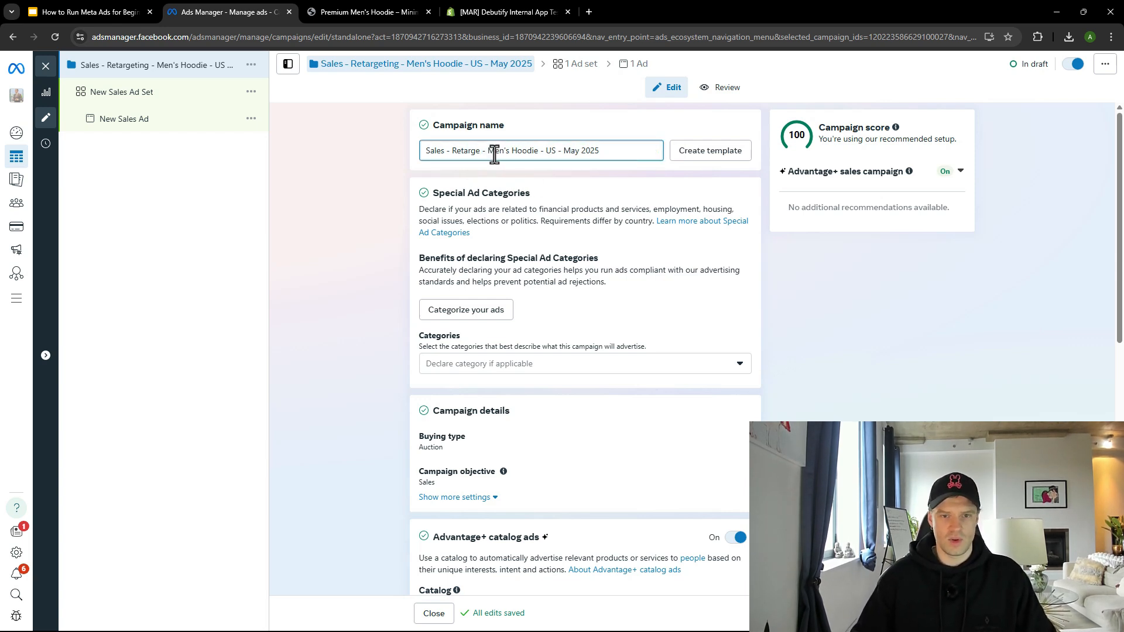
{"action": "key", "text": "BackSpace"}
{"action": "key", "text": "BackSpace"}
{"action": "key", "text": "BackSpace"}
{"action": "key", "text": "BackSpace"}
{"action": "key", "text": "BackSpace"}
{"action": "key", "text": "BackSpace"}
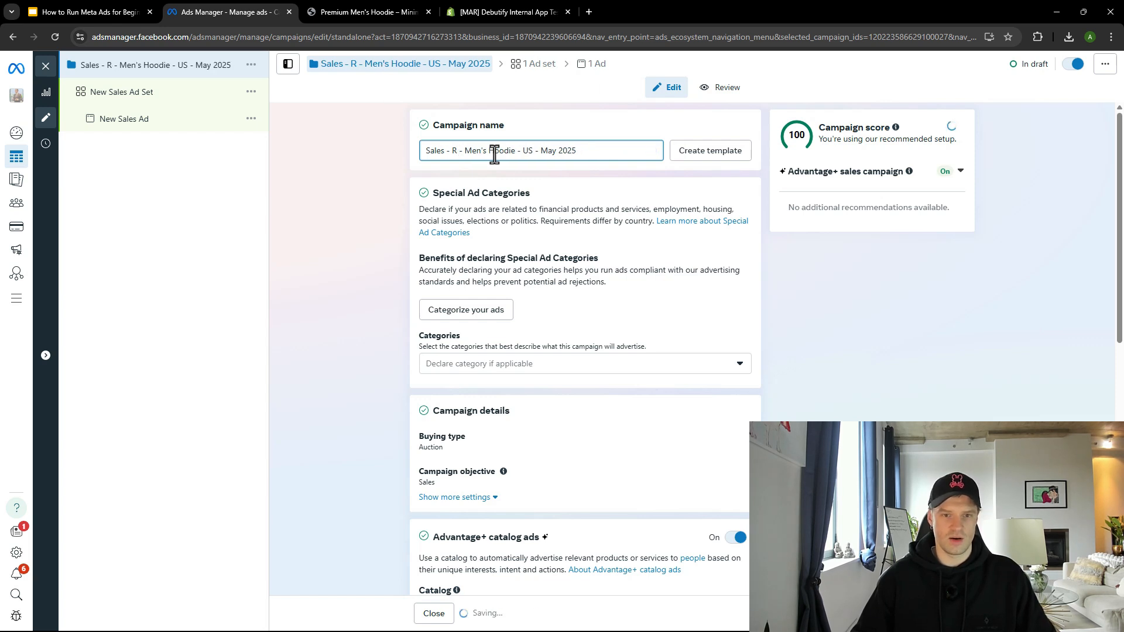
{"action": "type", "text": "ET"}
{"action": "left_click", "coordinate": [409, 183]}
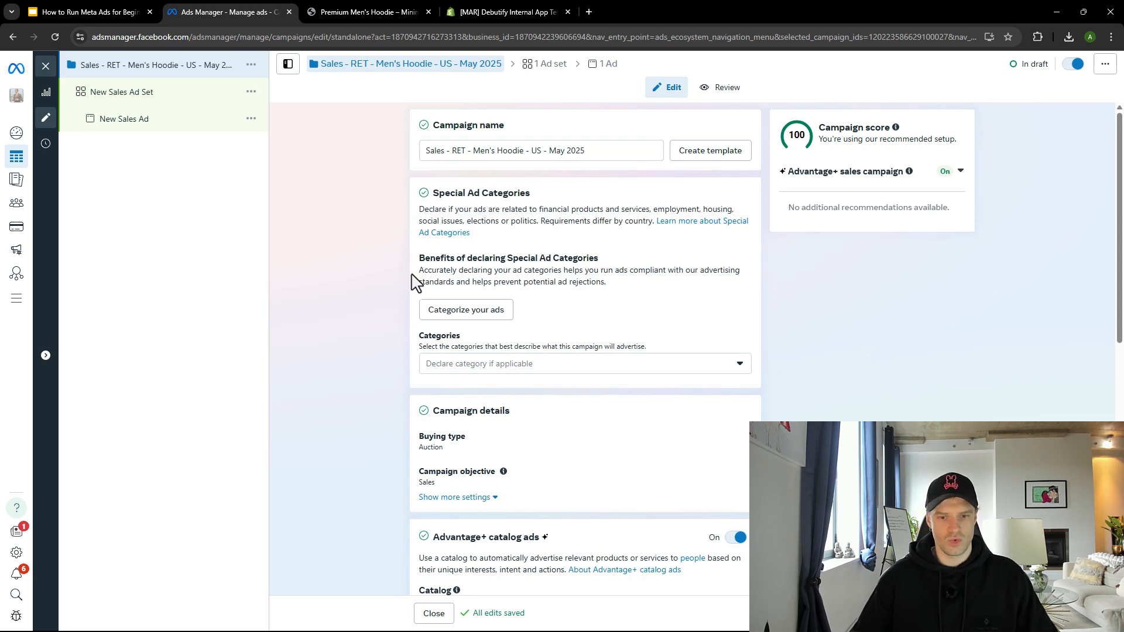
- Set the campaign's budget strategy to Ad set budget
{"action": "scroll", "coordinate": [420, 320], "scroll_direction": "down", "scroll_amount": 4}
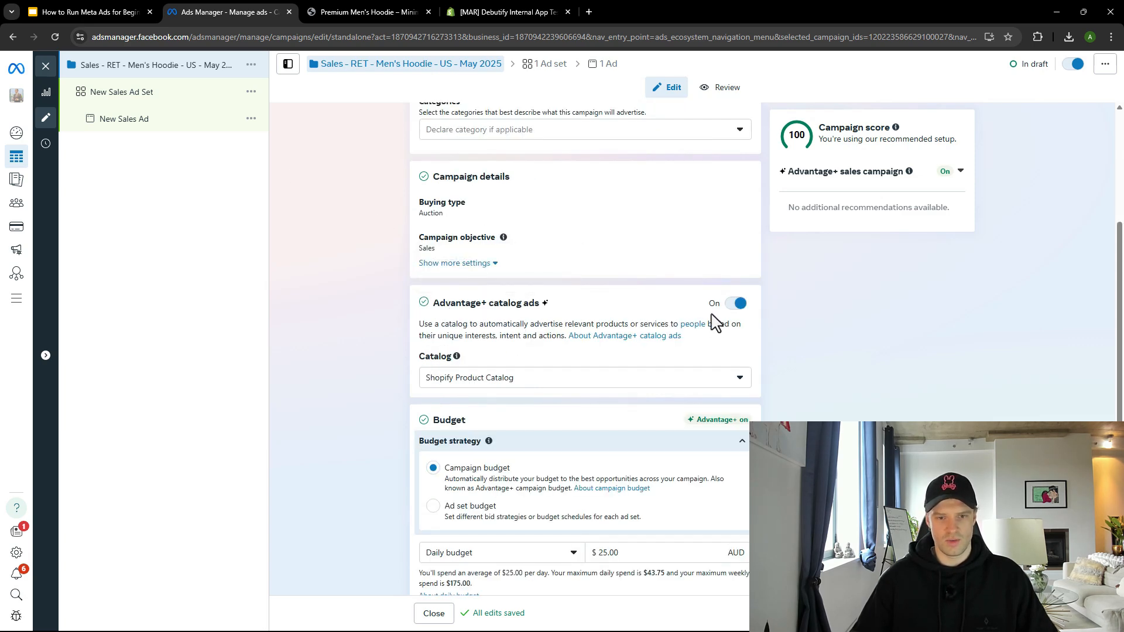
{"action": "scroll", "coordinate": [381, 446], "scroll_direction": "down", "scroll_amount": 3}
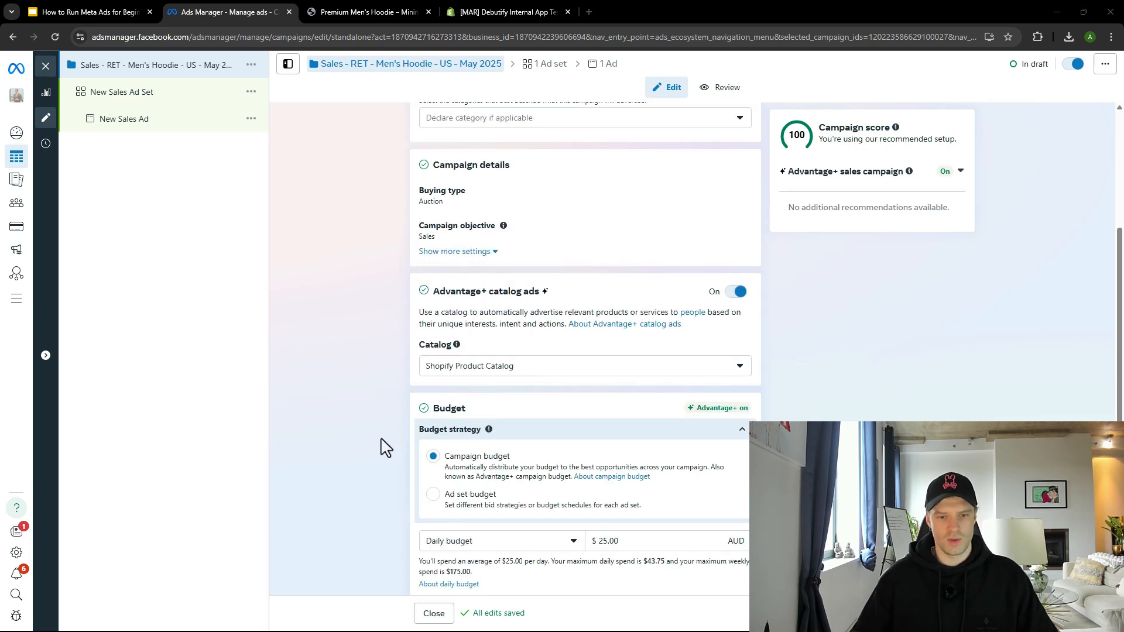
{"action": "left_click", "coordinate": [433, 330]}
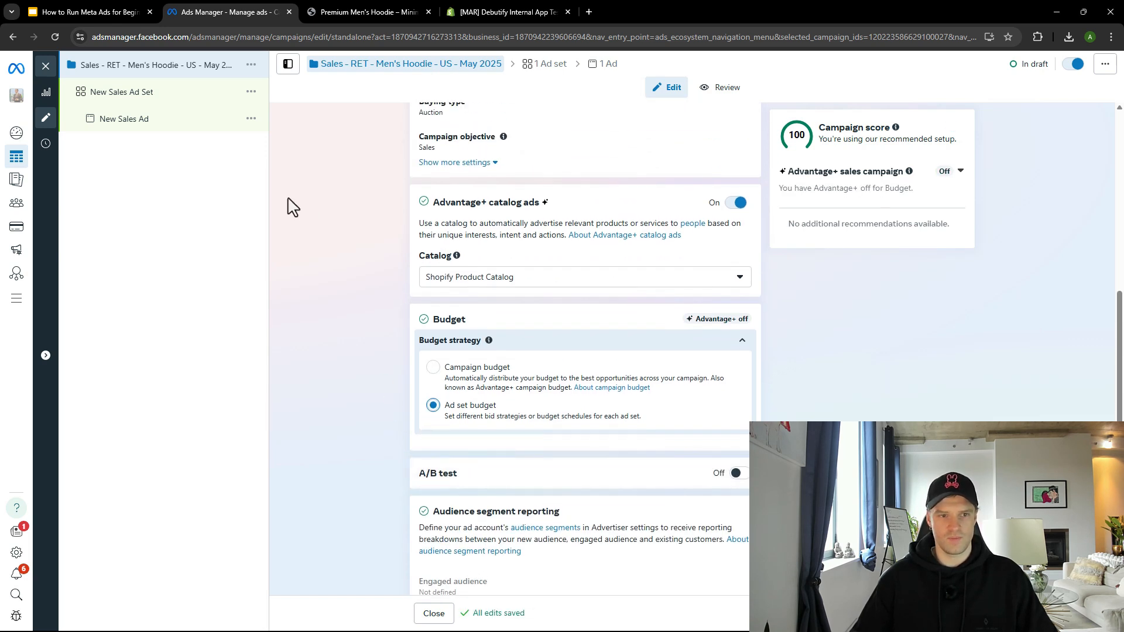
- Name the ad set "Sales - RET - Men's Hoodie - US - May 2025 - Ad Set 1" and set its performance goal to maximize number of conversions
{"action": "left_click", "coordinate": [161, 96]}
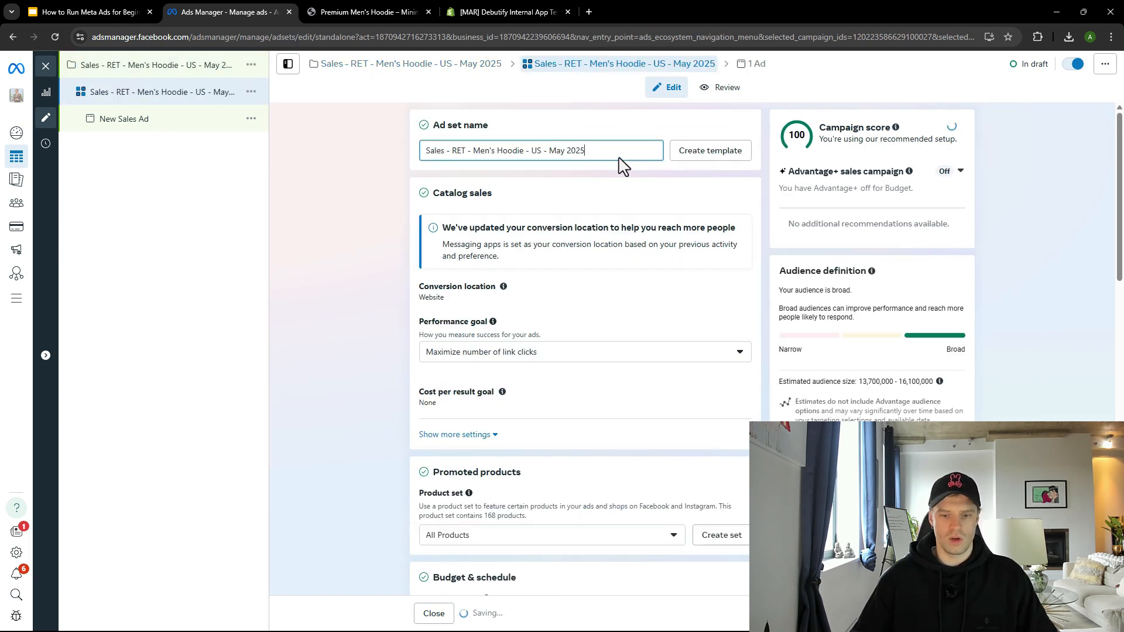
{"action": "type", "text": "d Set 1"}
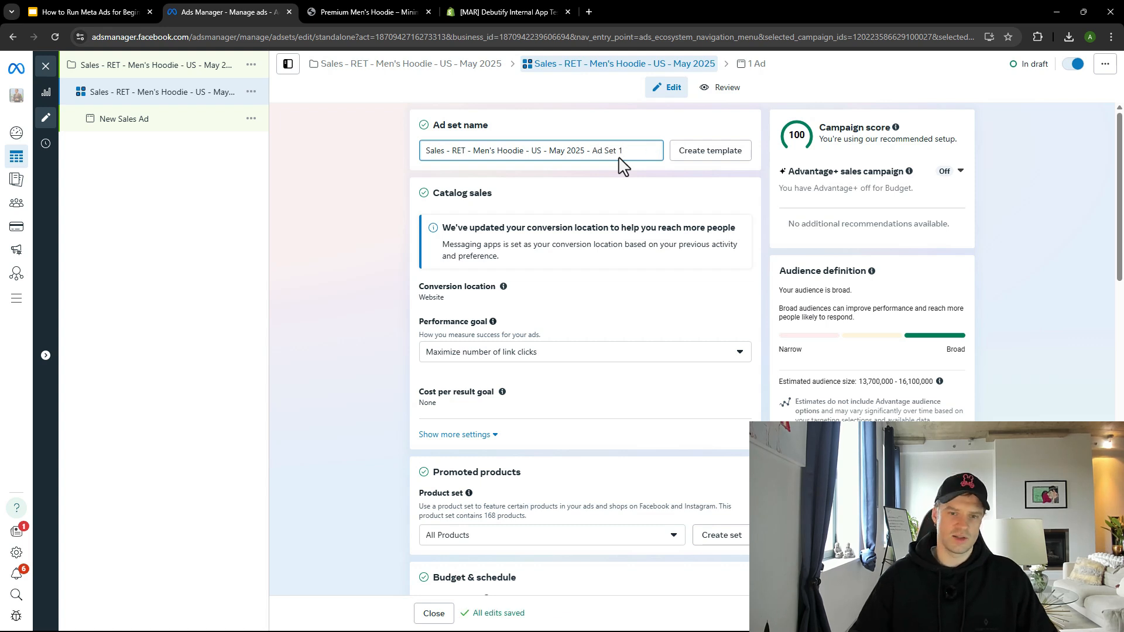
{"action": "scroll", "coordinate": [459, 264], "scroll_direction": "down", "scroll_amount": 2}
{"action": "left_click", "coordinate": [472, 240]}
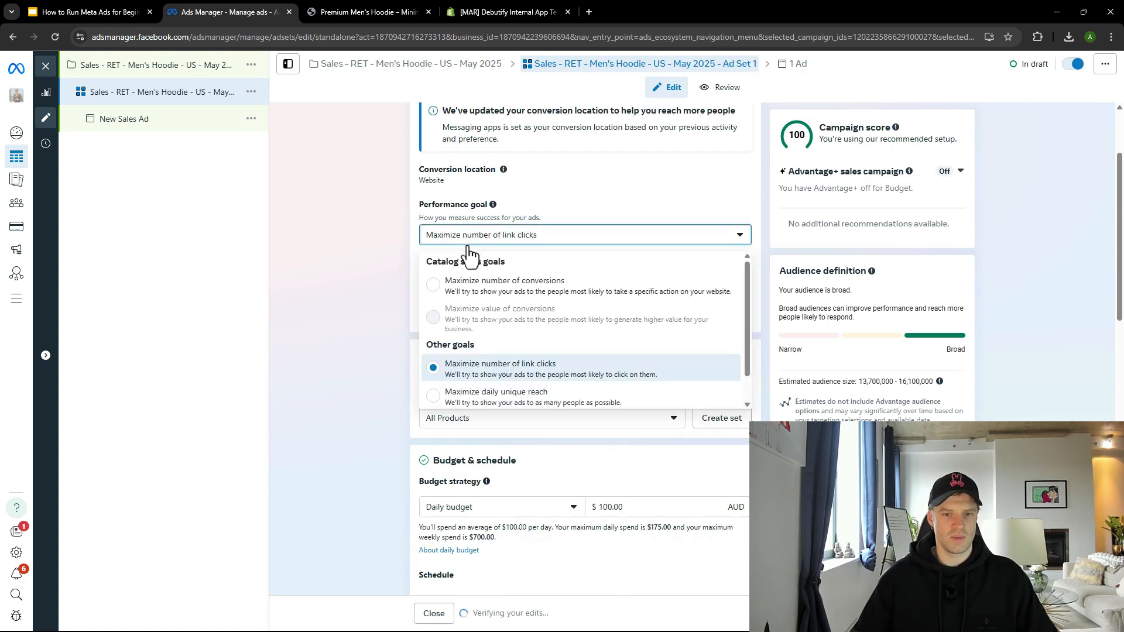
{"action": "left_click", "coordinate": [490, 296]}
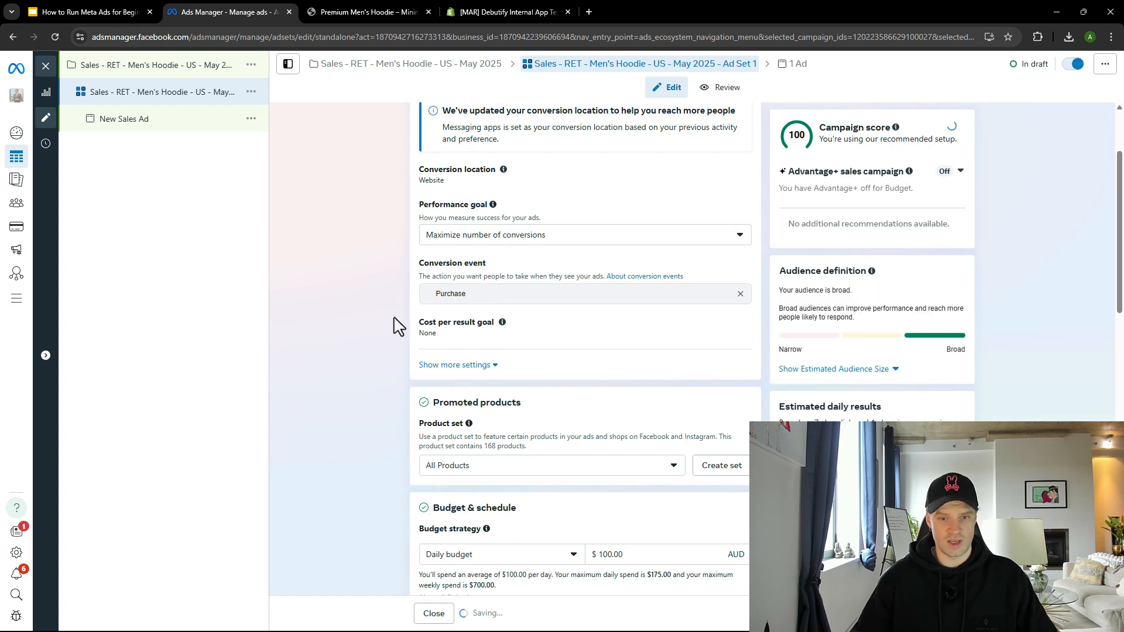
- Review the ad set's budget strategy options and keep the daily budget
{"action": "scroll", "coordinate": [394, 328], "scroll_direction": "down", "scroll_amount": 4}
{"action": "left_click", "coordinate": [466, 328]}
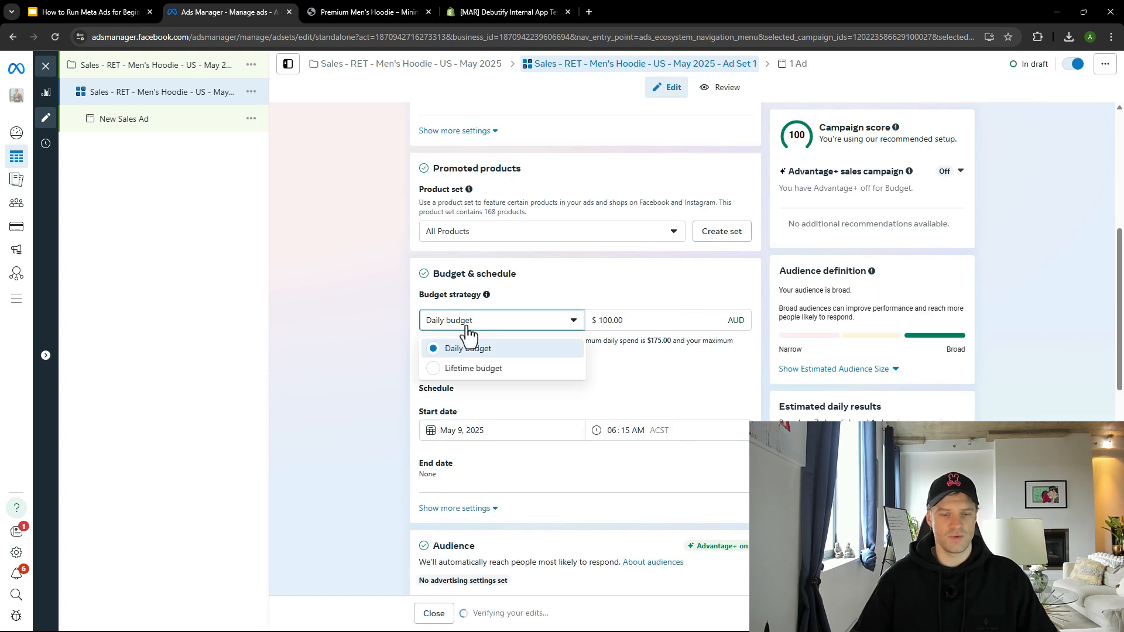
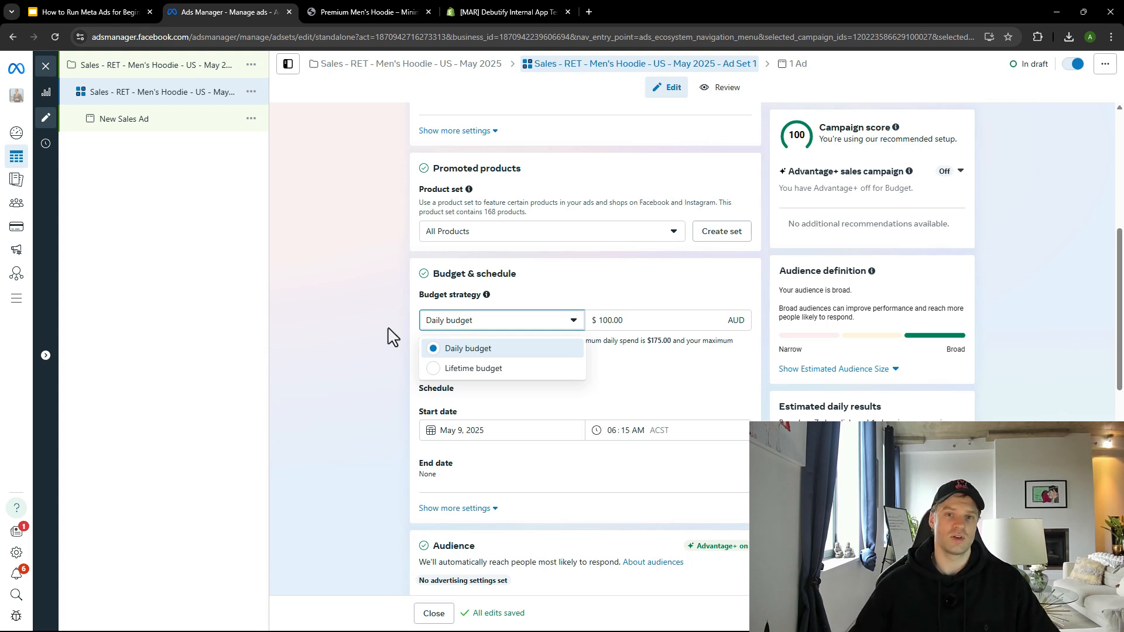
{"action": "left_click", "coordinate": [390, 336]}
{"action": "left_click", "coordinate": [428, 322]}
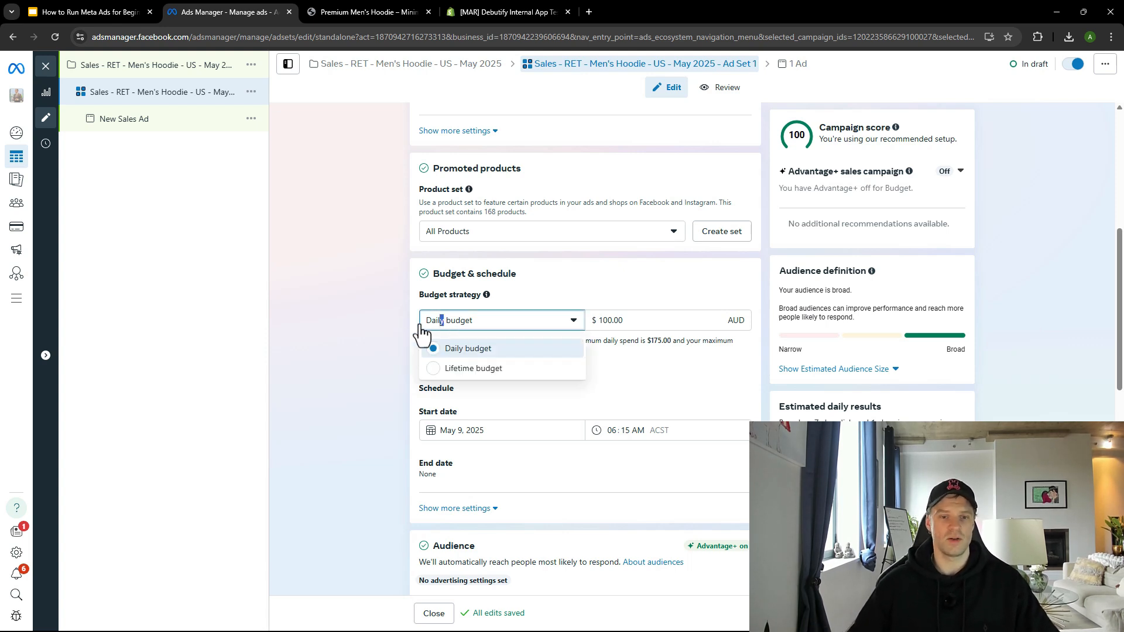
{"action": "left_click", "coordinate": [434, 327]}
{"action": "left_click", "coordinate": [434, 327]}
{"action": "left_click", "coordinate": [396, 323]}
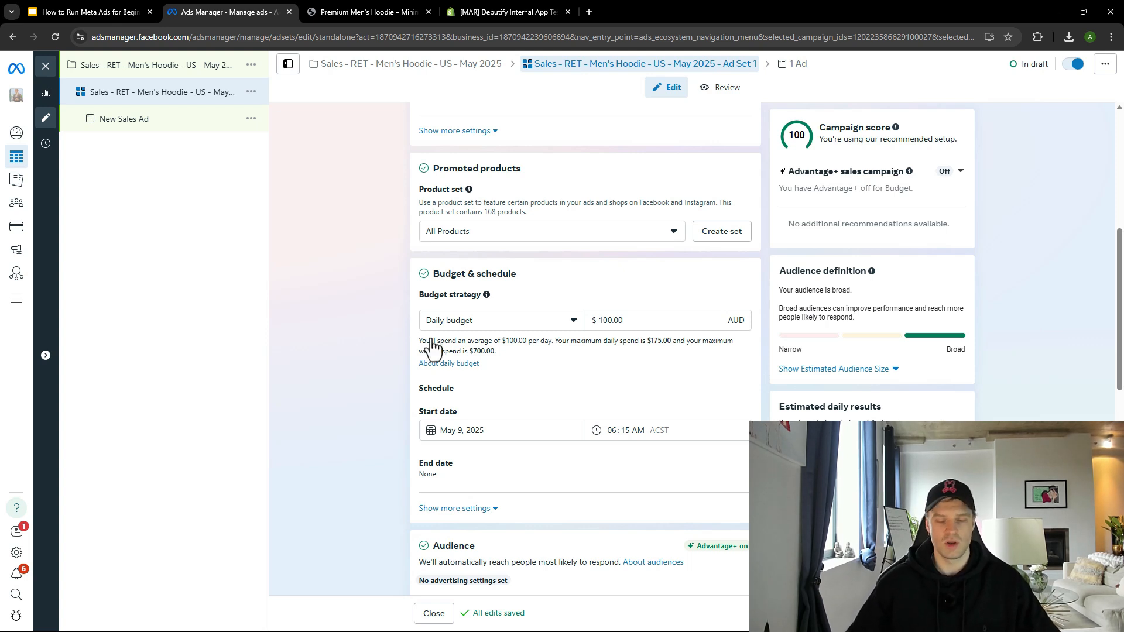
- Set the ad set's daily budget to 2.00 AUD
{"action": "scroll", "coordinate": [532, 334], "scroll_direction": "down", "scroll_amount": 1}
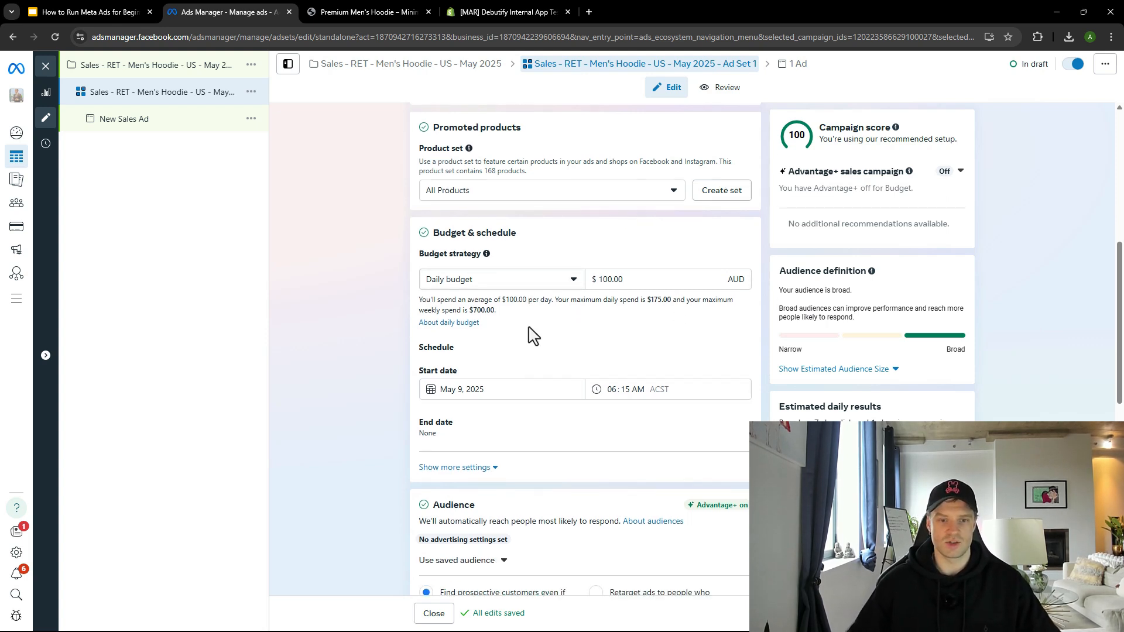
{"action": "left_click", "coordinate": [649, 264]}
{"action": "double_click", "coordinate": [649, 264]}
{"action": "type", "text": "2"}
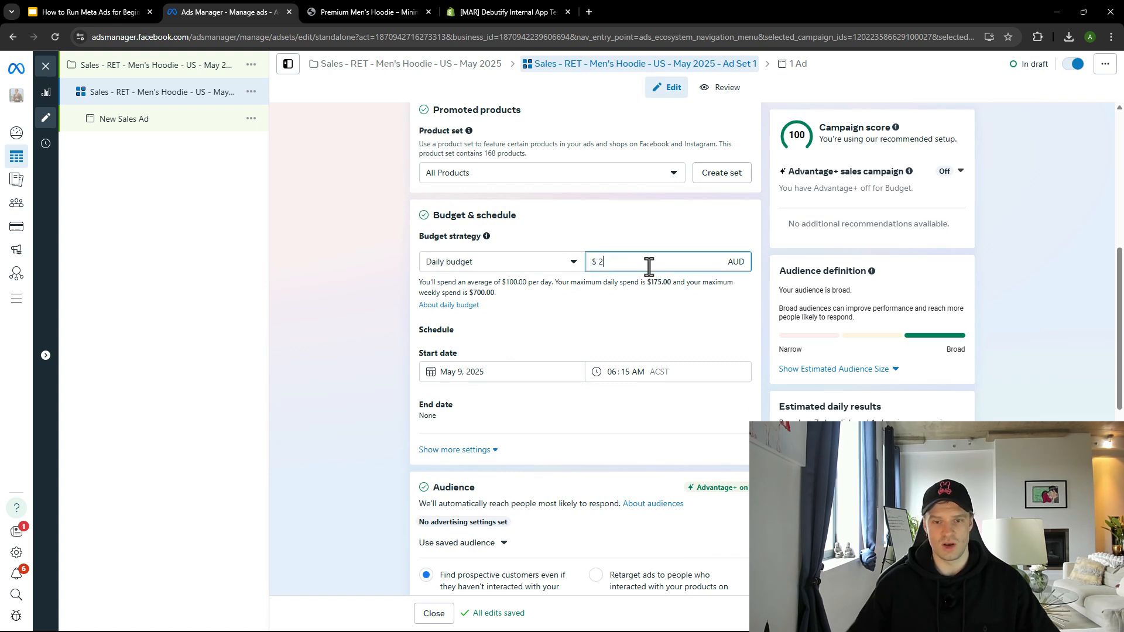
{"action": "left_click", "coordinate": [377, 291]}
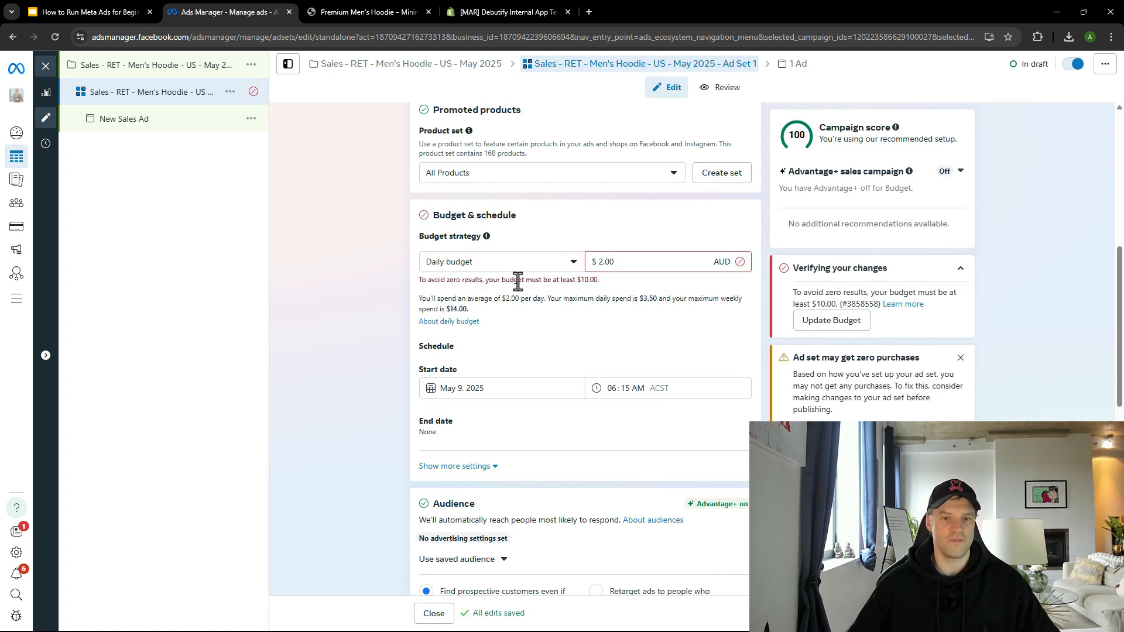
- Examine the minimum daily budget requirement and collapse the change verification notice
{"action": "left_click_drag", "start_coordinate": [420, 280], "coordinate": [545, 284]}
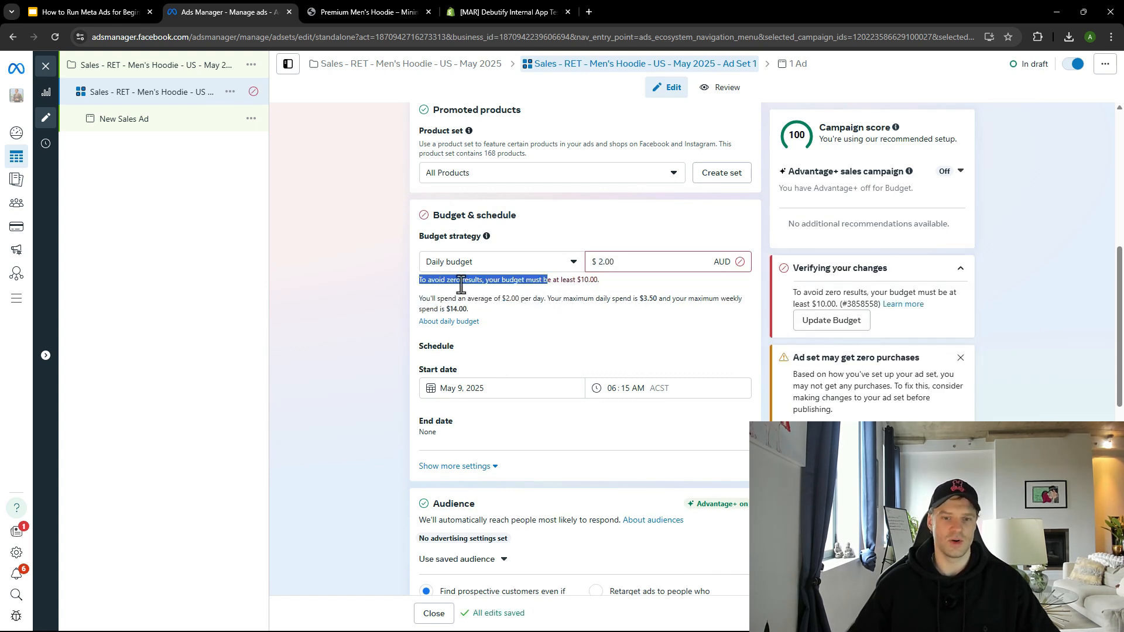
{"action": "left_click", "coordinate": [459, 287]}
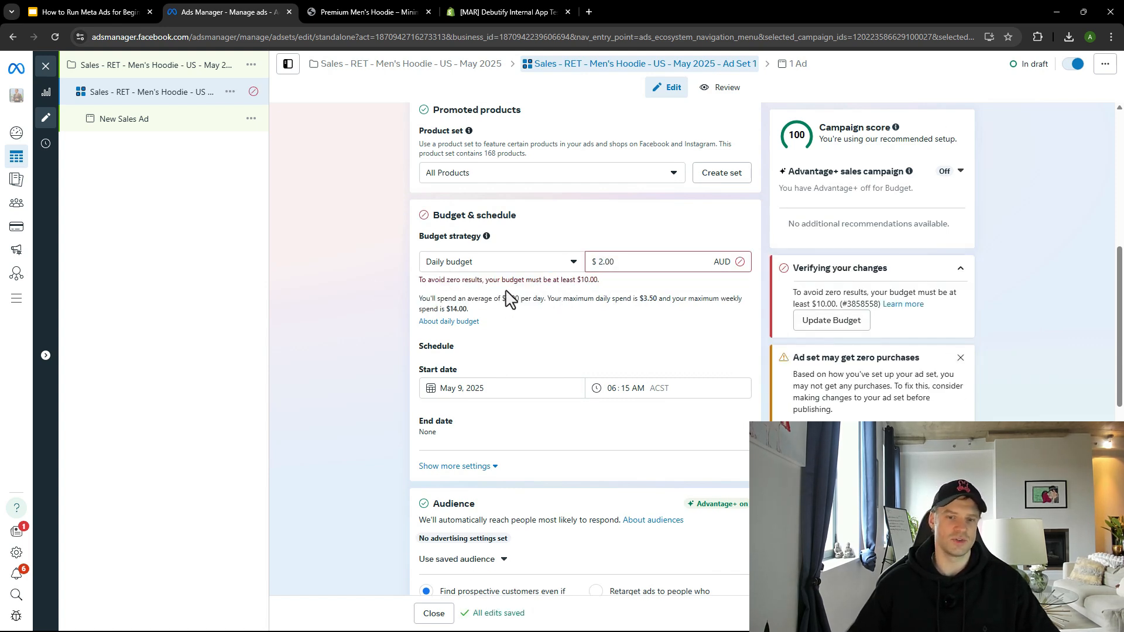
{"action": "double_click", "coordinate": [594, 281]}
{"action": "left_click", "coordinate": [379, 286]}
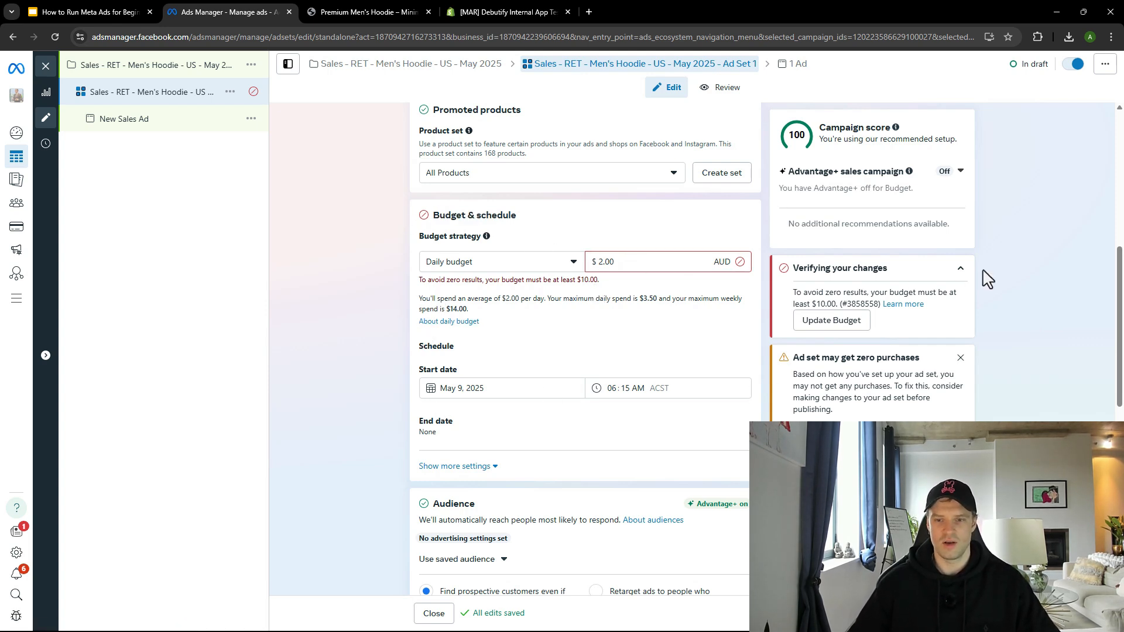
{"action": "left_click", "coordinate": [961, 269]}
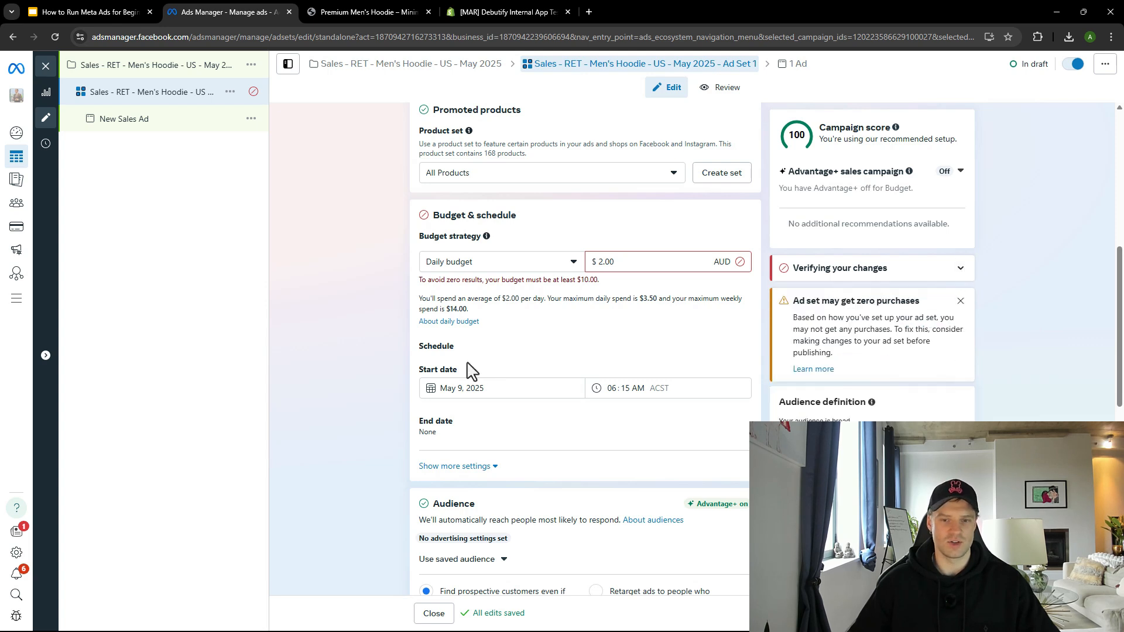
{"action": "scroll", "coordinate": [410, 340], "scroll_direction": "down", "scroll_amount": 1}
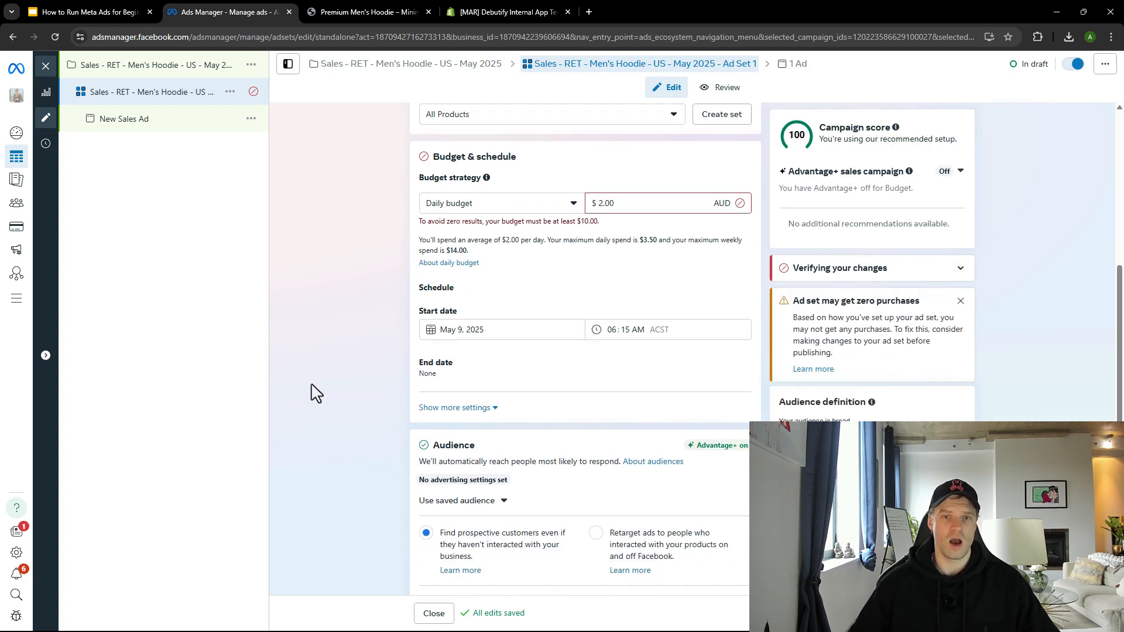
{"action": "scroll", "coordinate": [328, 398], "scroll_direction": "up", "scroll_amount": 3}
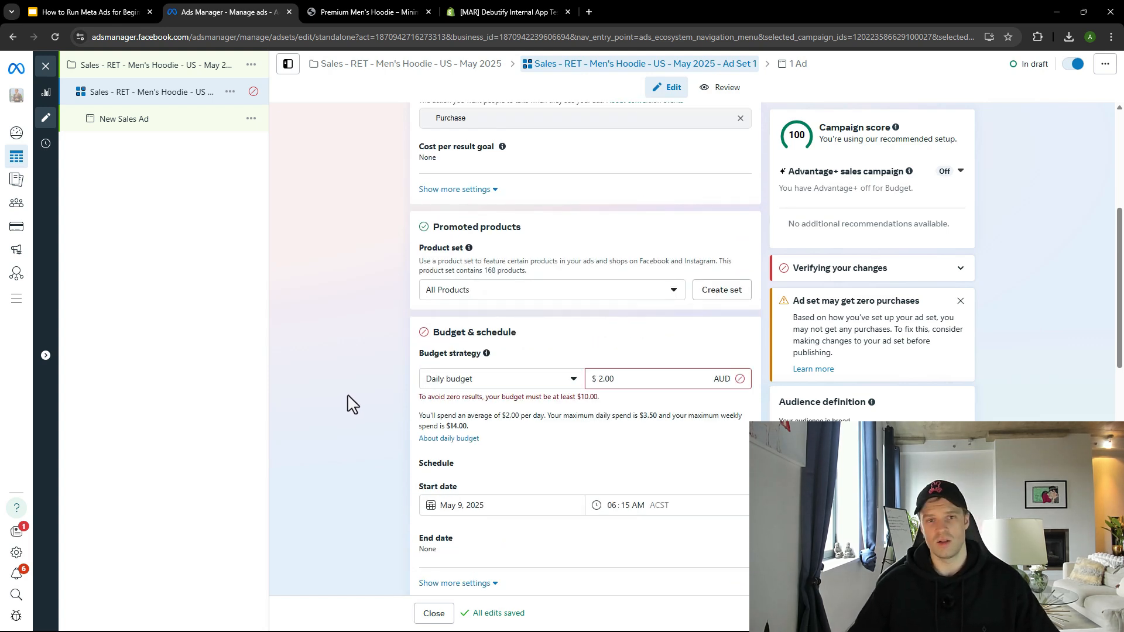
{"action": "scroll", "coordinate": [404, 411], "scroll_direction": "down", "scroll_amount": 1}
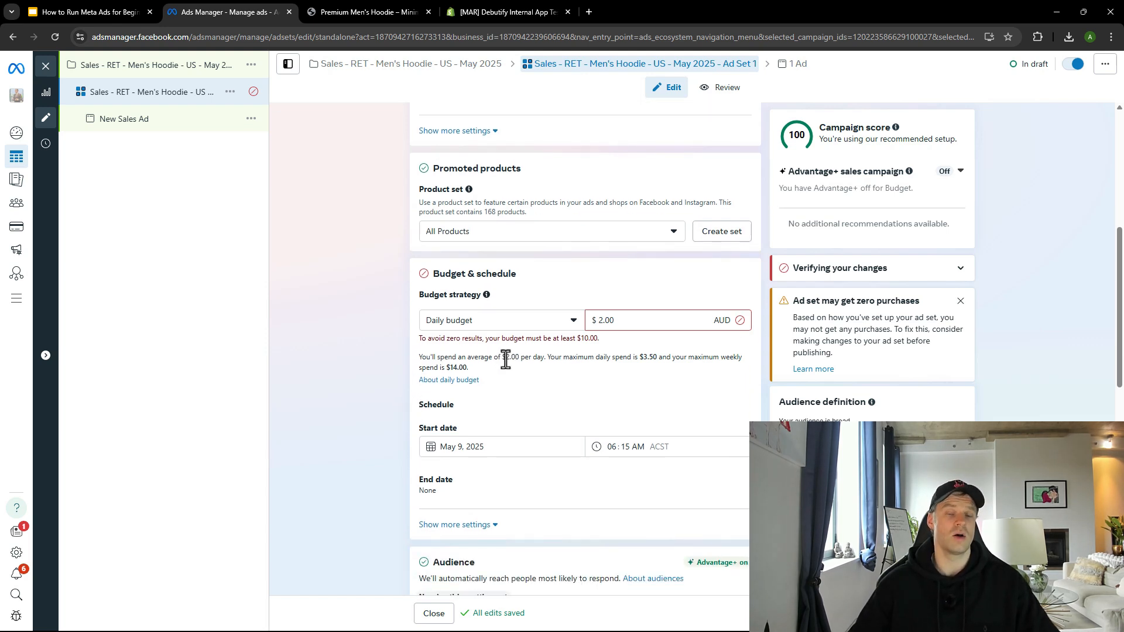
- Try a daily budget of 5.00 AUD and return it to 2.00 AUD
{"action": "double_click", "coordinate": [602, 321]}
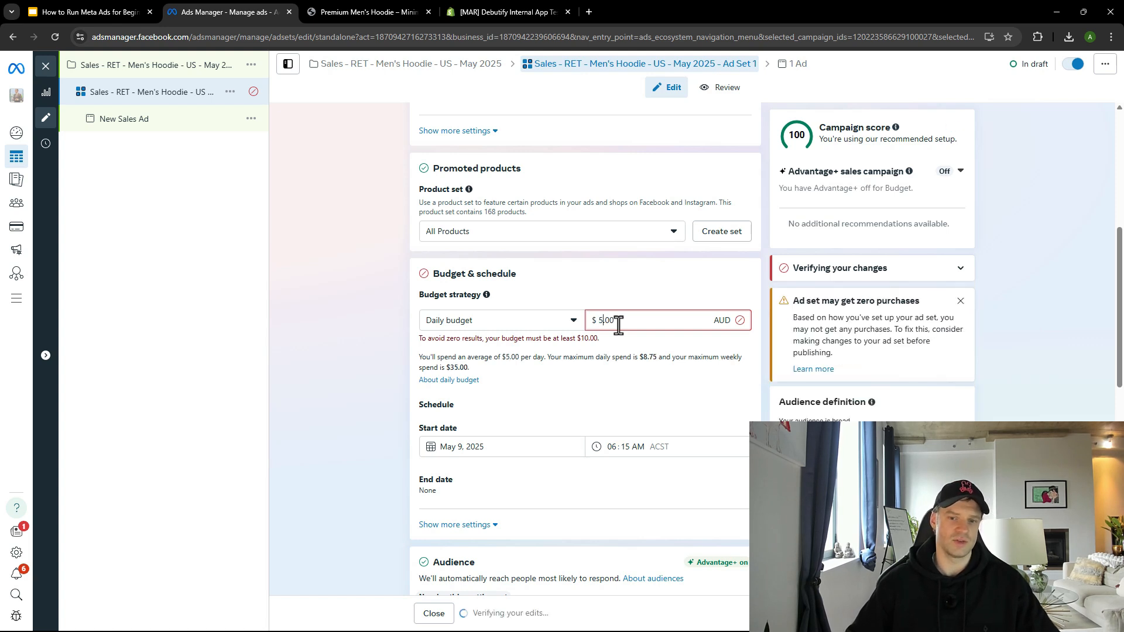
{"action": "key", "text": "BackSpace"}
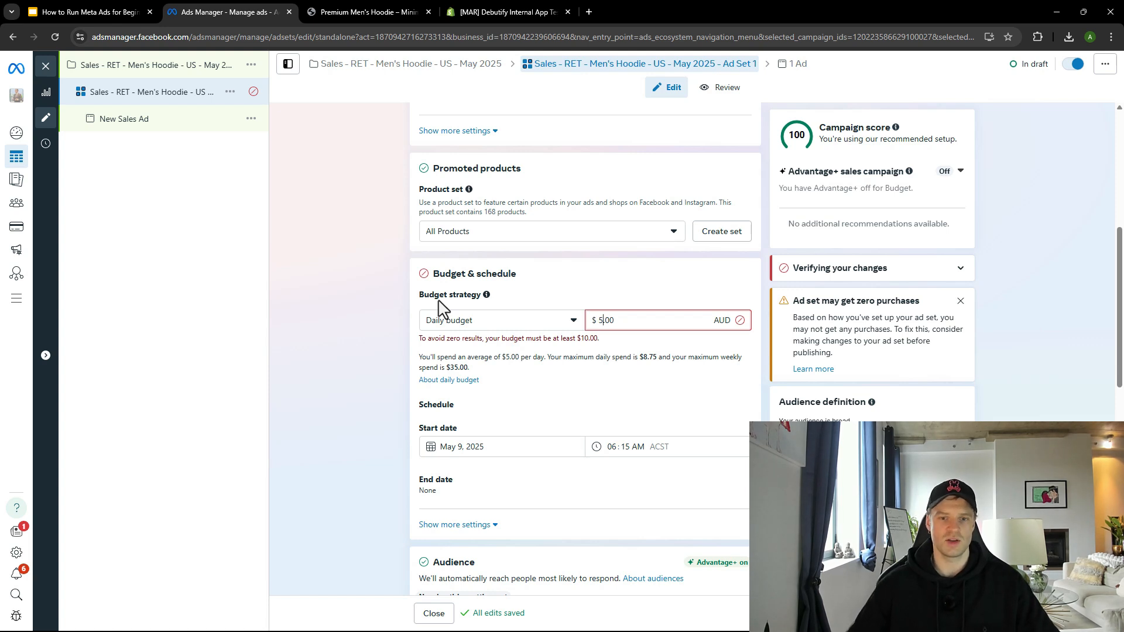
{"action": "left_click", "coordinate": [354, 317]}
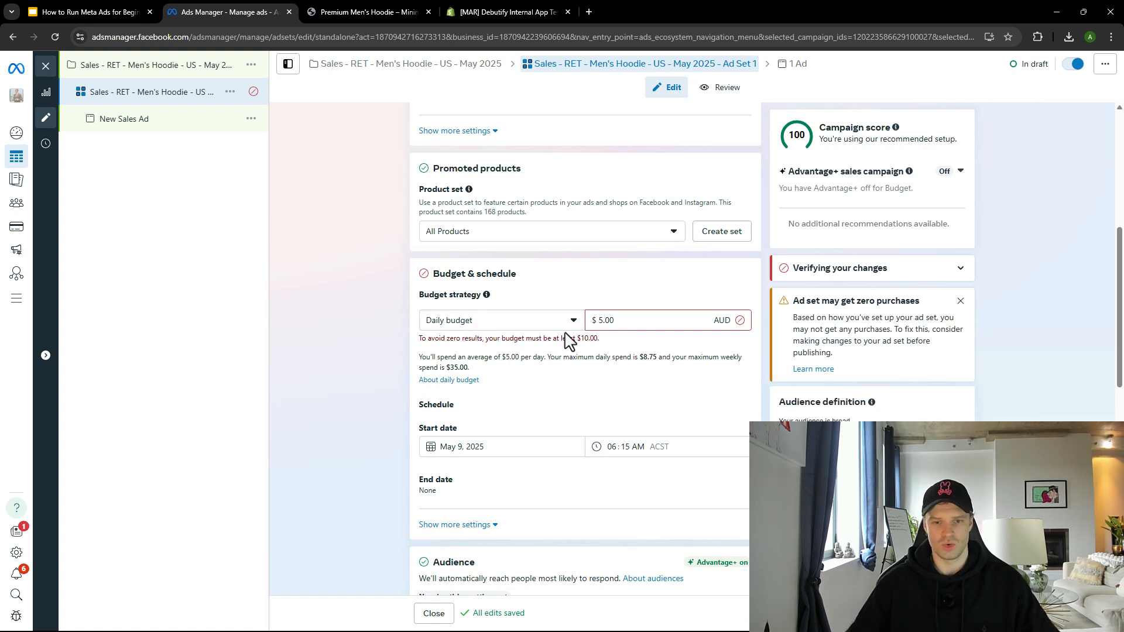
{"action": "left_click", "coordinate": [599, 322]}
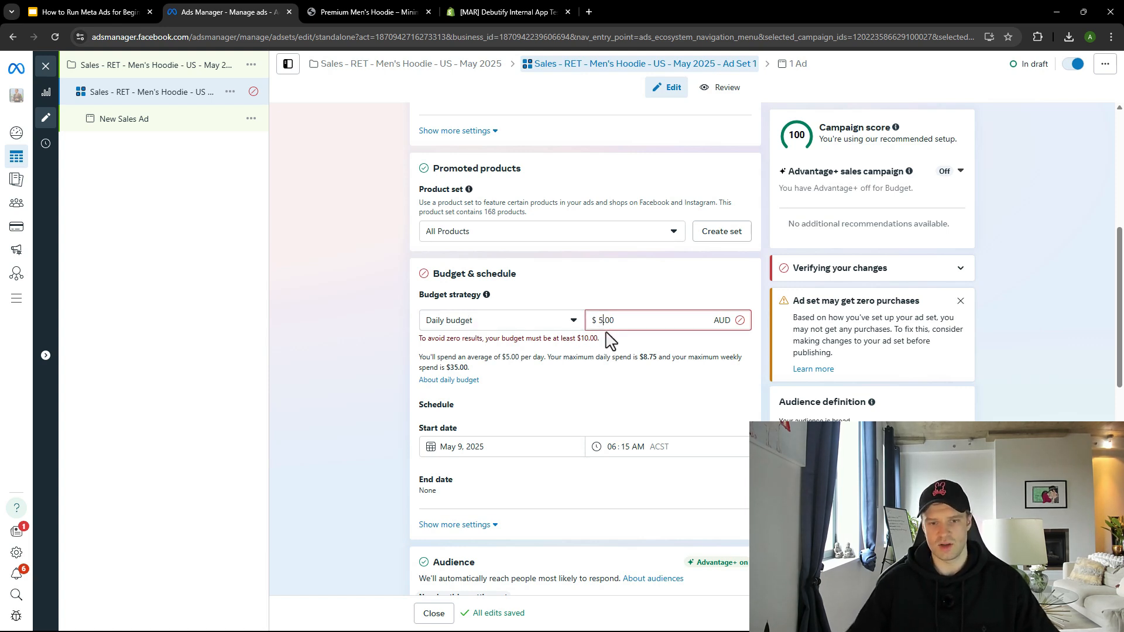
{"action": "type", "text": "2"}
- Select May 9, 2025 as the ad set's start date and reset the start date to today
{"action": "scroll", "coordinate": [410, 369], "scroll_direction": "down", "scroll_amount": 3}
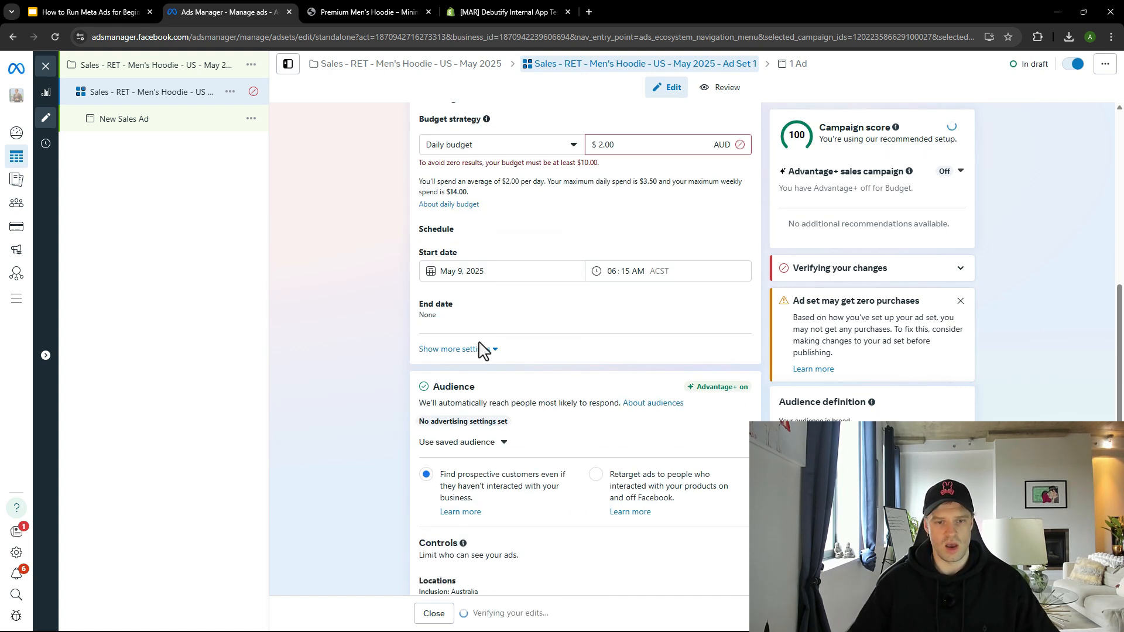
{"action": "left_click", "coordinate": [472, 271]}
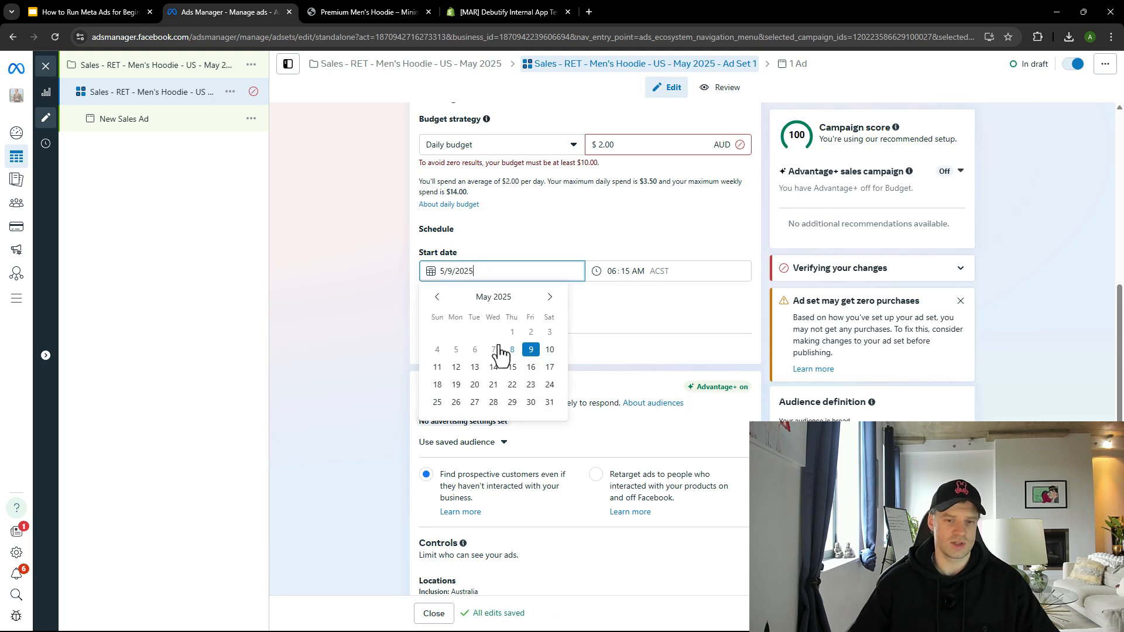
{"action": "left_click", "coordinate": [531, 351]}
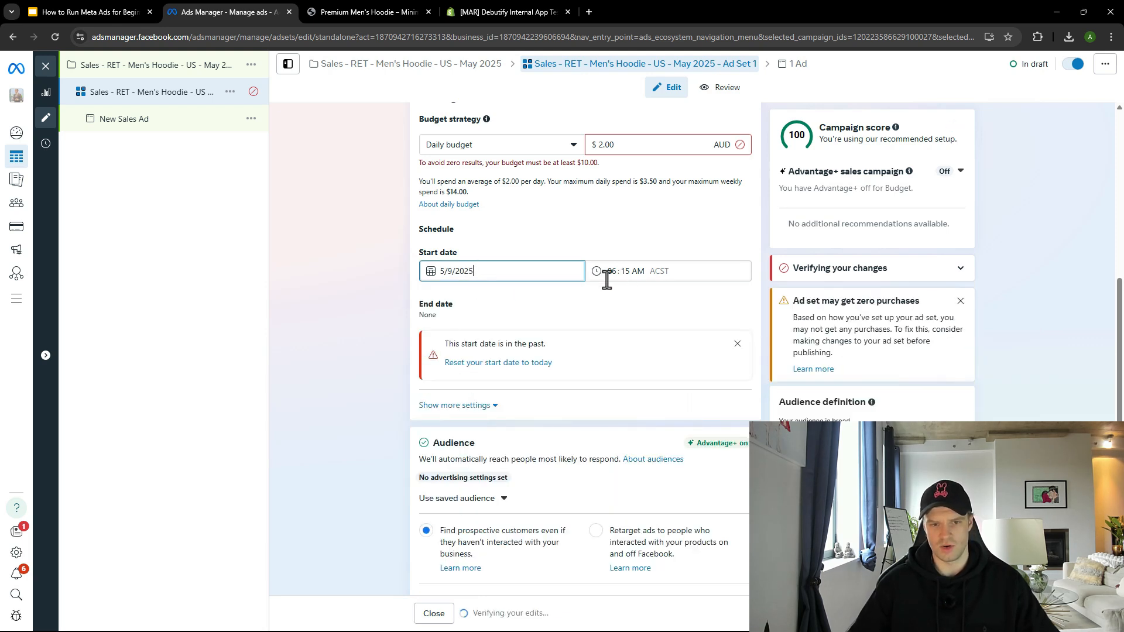
{"action": "left_click", "coordinate": [515, 363]}
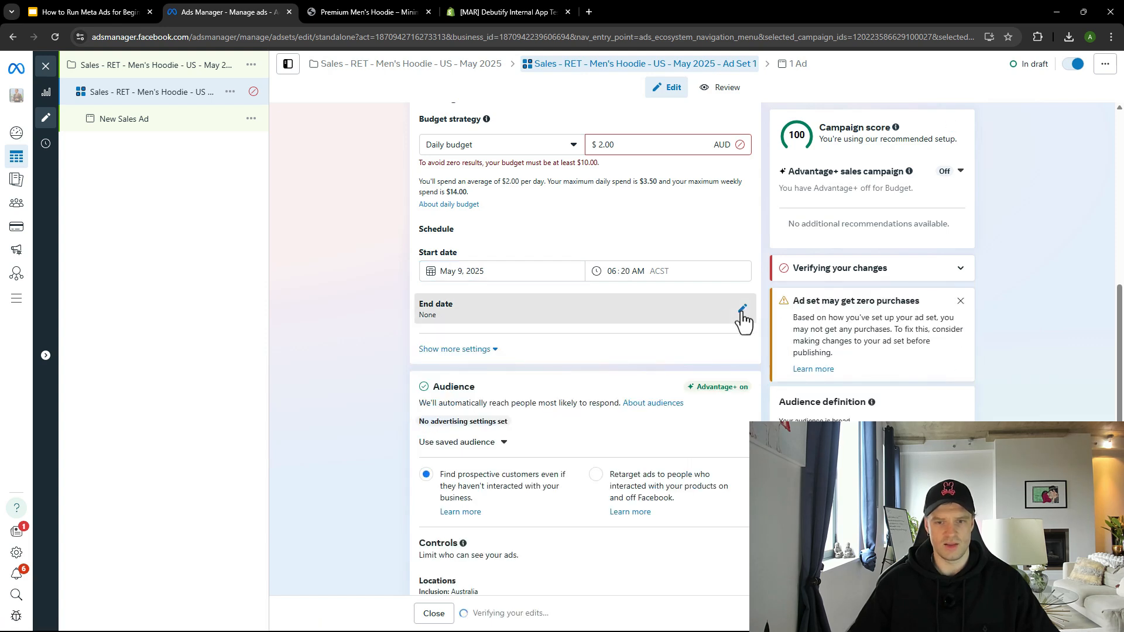
- Give the ad set a custom end date of May 14, 2025 at 11:59 PM
{"action": "left_click", "coordinate": [743, 308]}
{"action": "left_click", "coordinate": [433, 336]}
{"action": "left_click", "coordinate": [540, 376]}
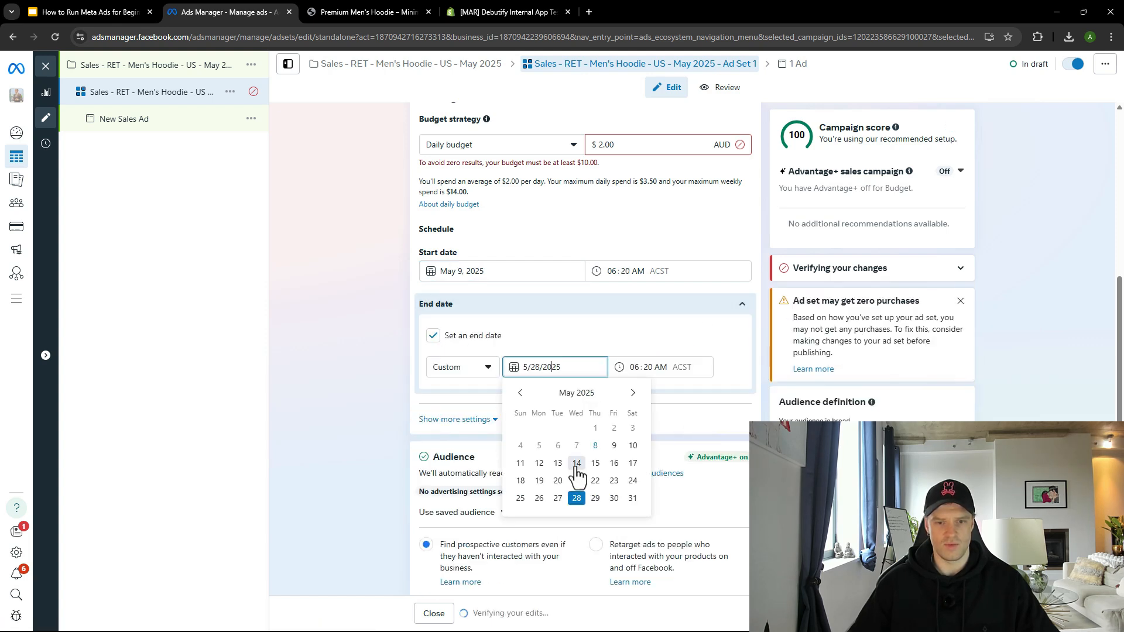
{"action": "left_click", "coordinate": [576, 473]}
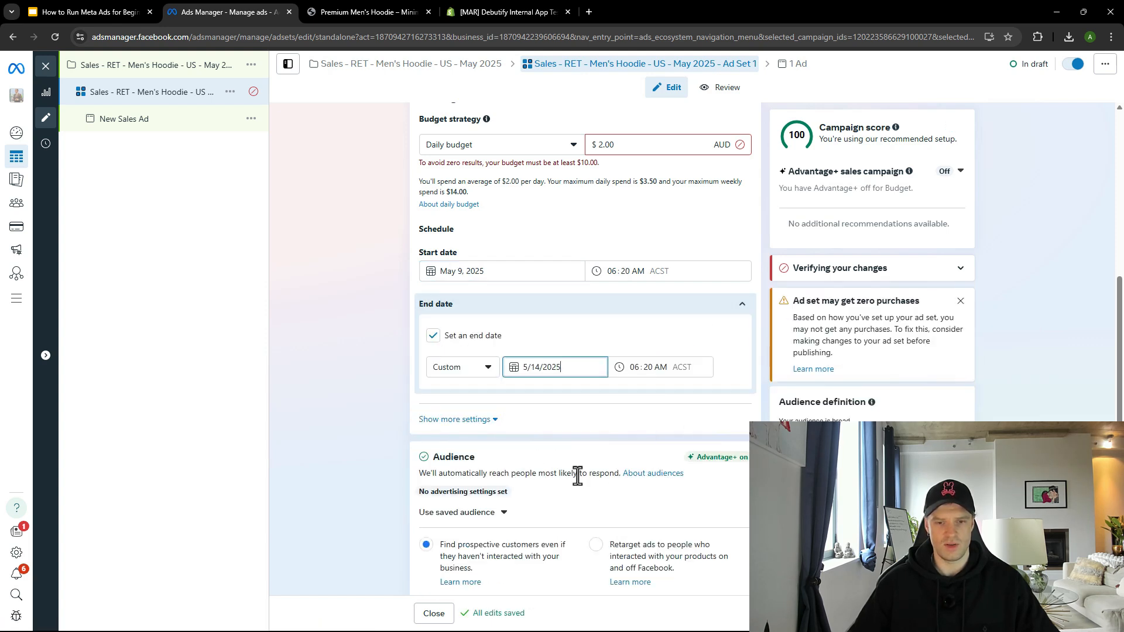
{"action": "left_click", "coordinate": [635, 367]}
{"action": "left_click", "coordinate": [650, 369]}
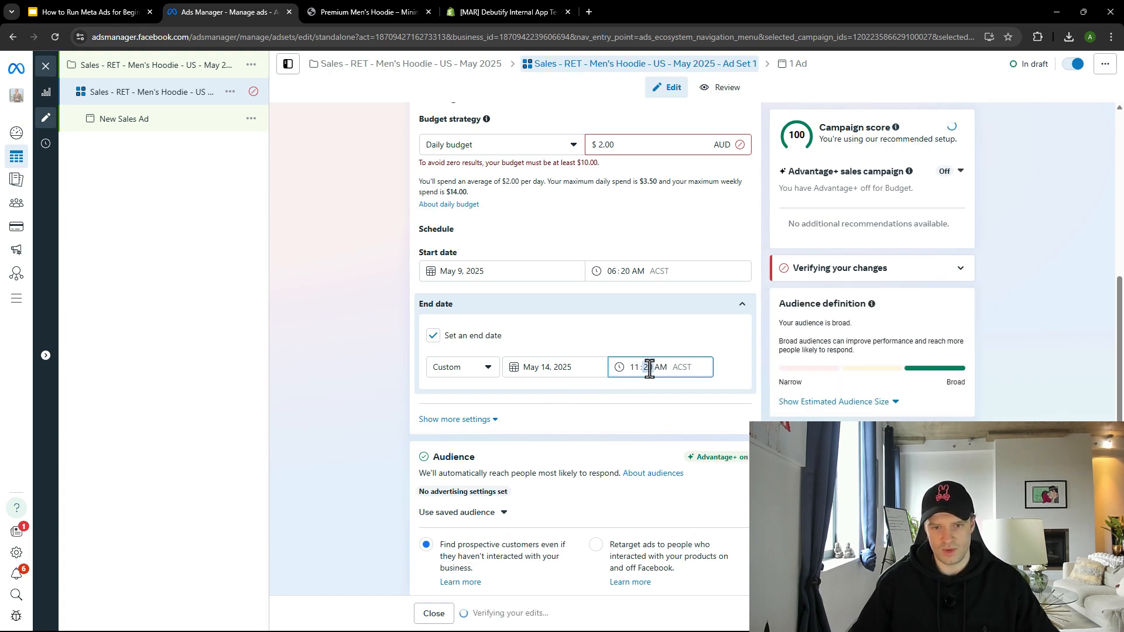
{"action": "type", "text": "59"}
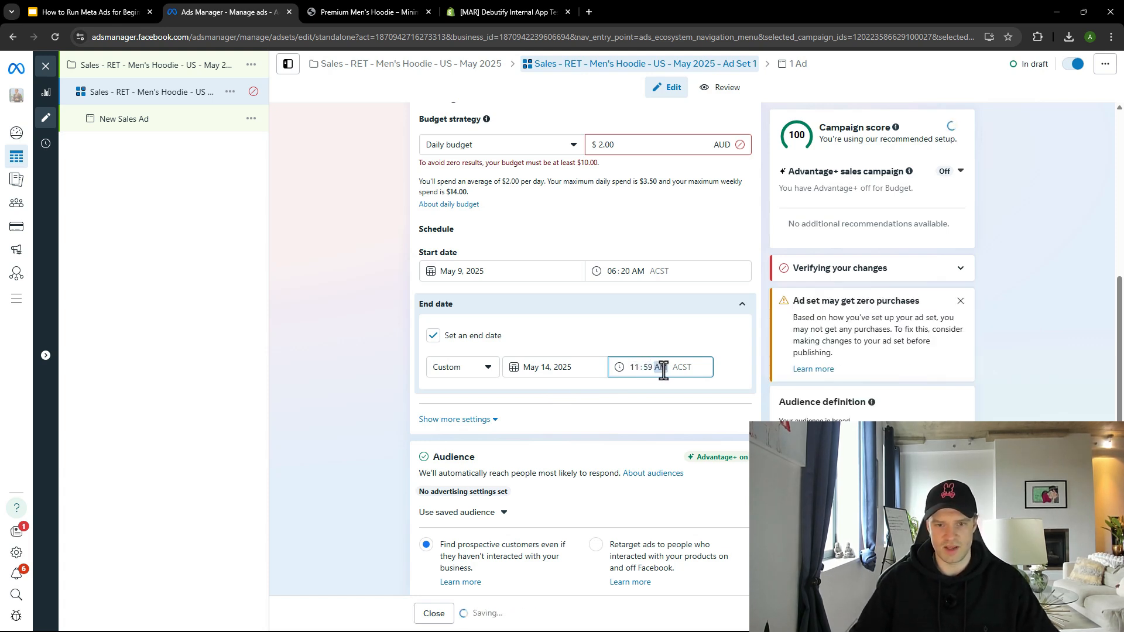
{"action": "left_click", "coordinate": [448, 385]}
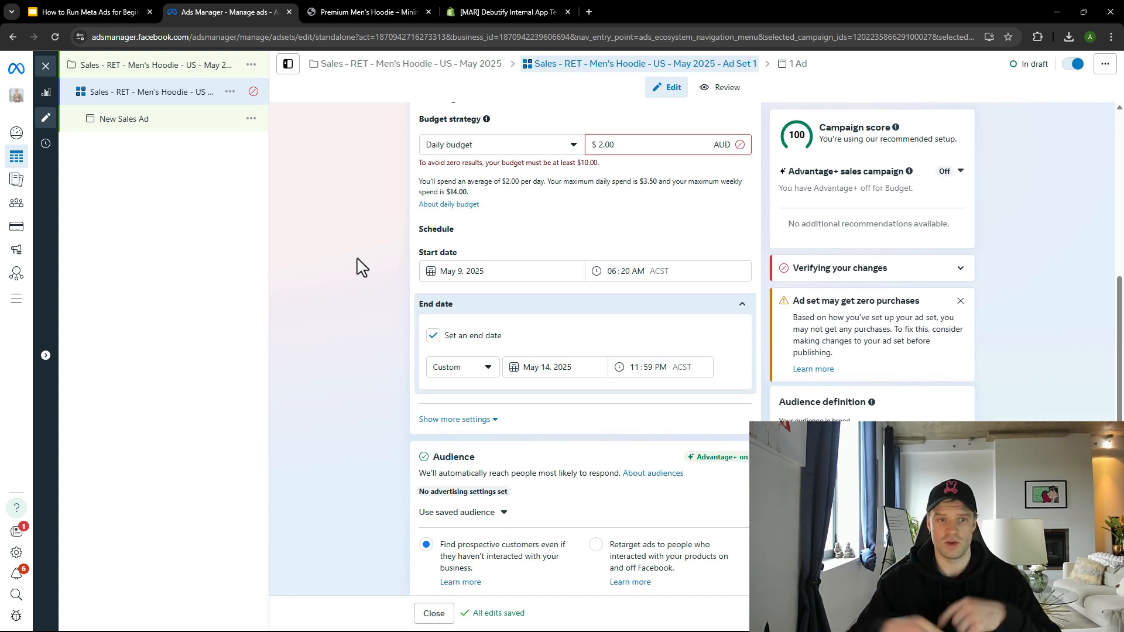
- Copy the full ad set name "Sales - RET - Men's Hoodie - US - May 2025 - Ad Set 1"
{"action": "scroll", "coordinate": [428, 202], "scroll_direction": "up", "scroll_amount": 10}
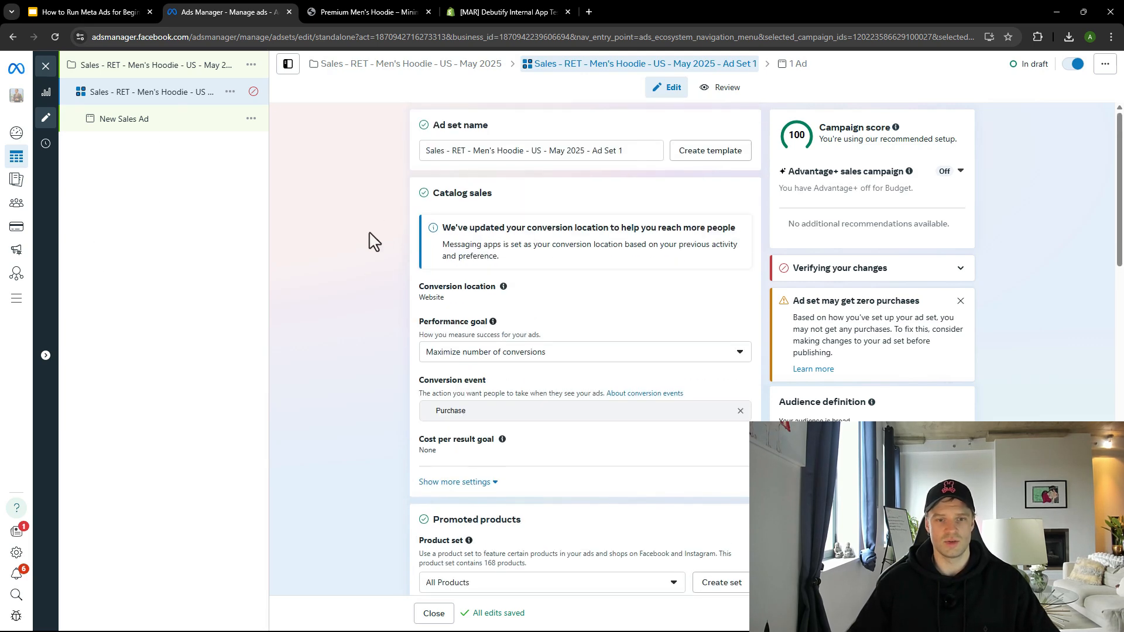
{"action": "triple_click", "coordinate": [596, 150]}
{"action": "key", "text": "ctrl+c"}
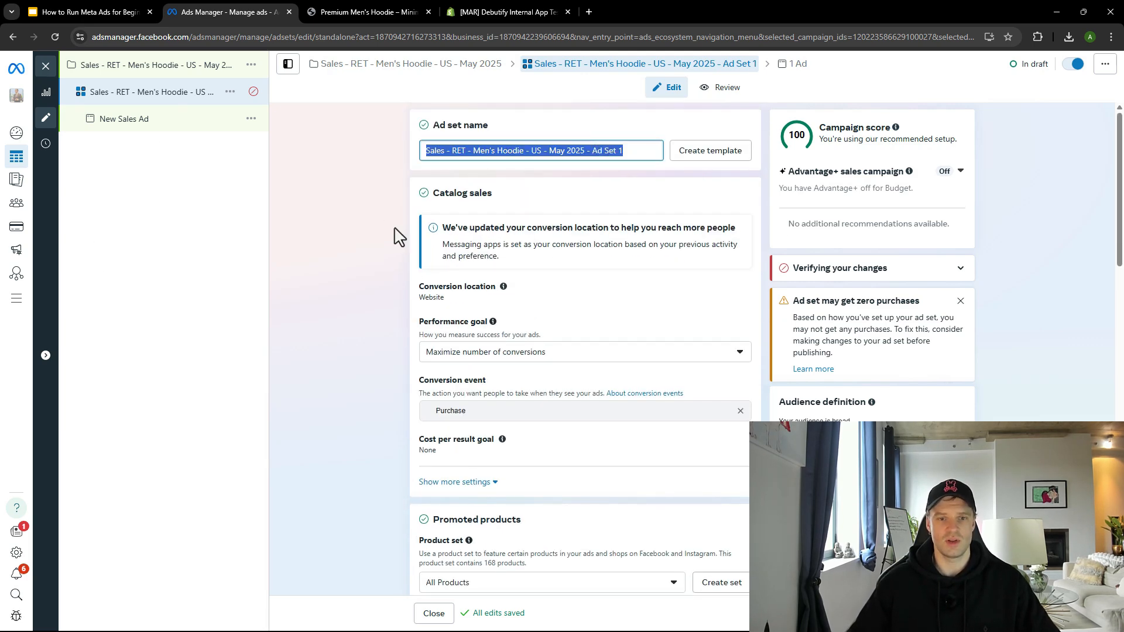
{"action": "left_click", "coordinate": [395, 228]}
{"action": "scroll", "coordinate": [387, 345], "scroll_direction": "down", "scroll_amount": 1}
{"action": "scroll", "coordinate": [392, 353], "scroll_direction": "down", "scroll_amount": 10}
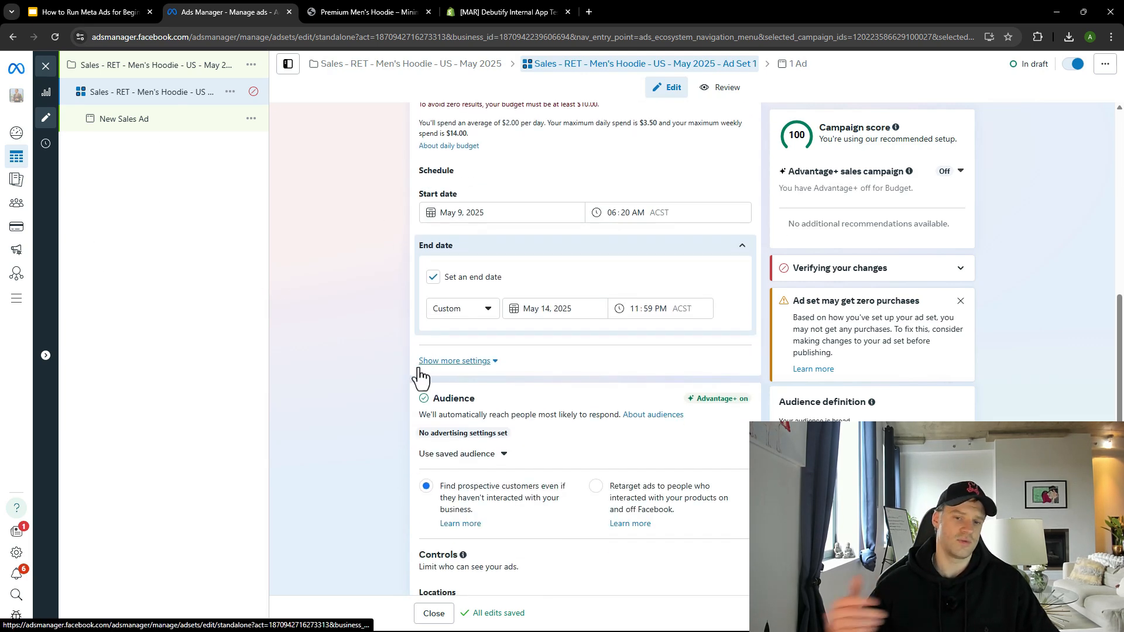
{"action": "scroll", "coordinate": [421, 378], "scroll_direction": "down", "scroll_amount": 7}
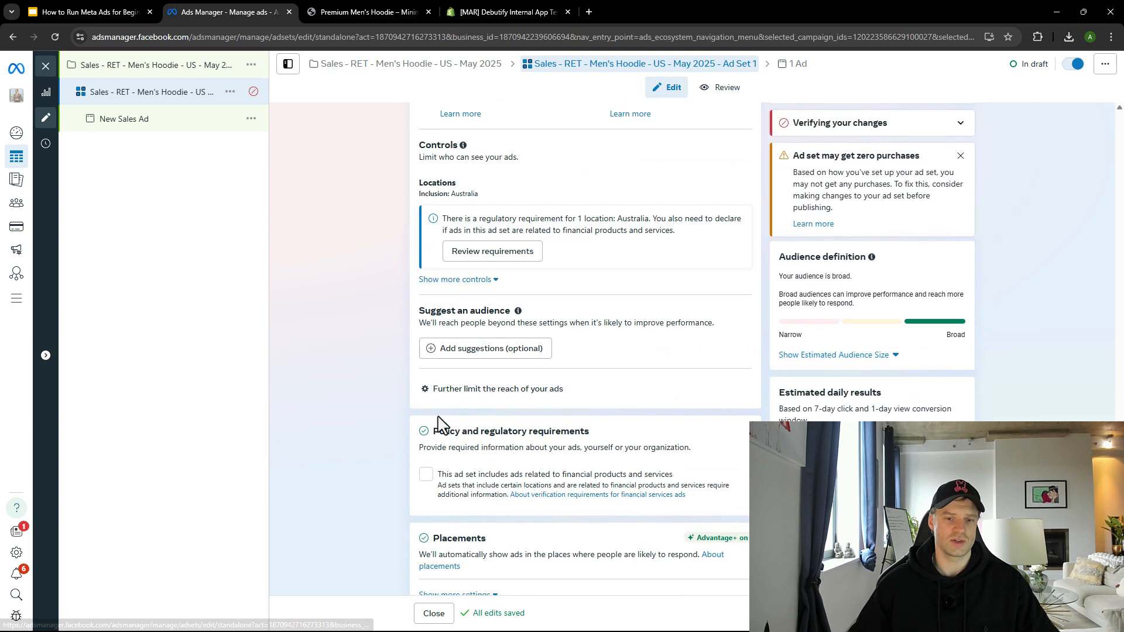
{"action": "scroll", "coordinate": [339, 454], "scroll_direction": "up", "scroll_amount": 15}
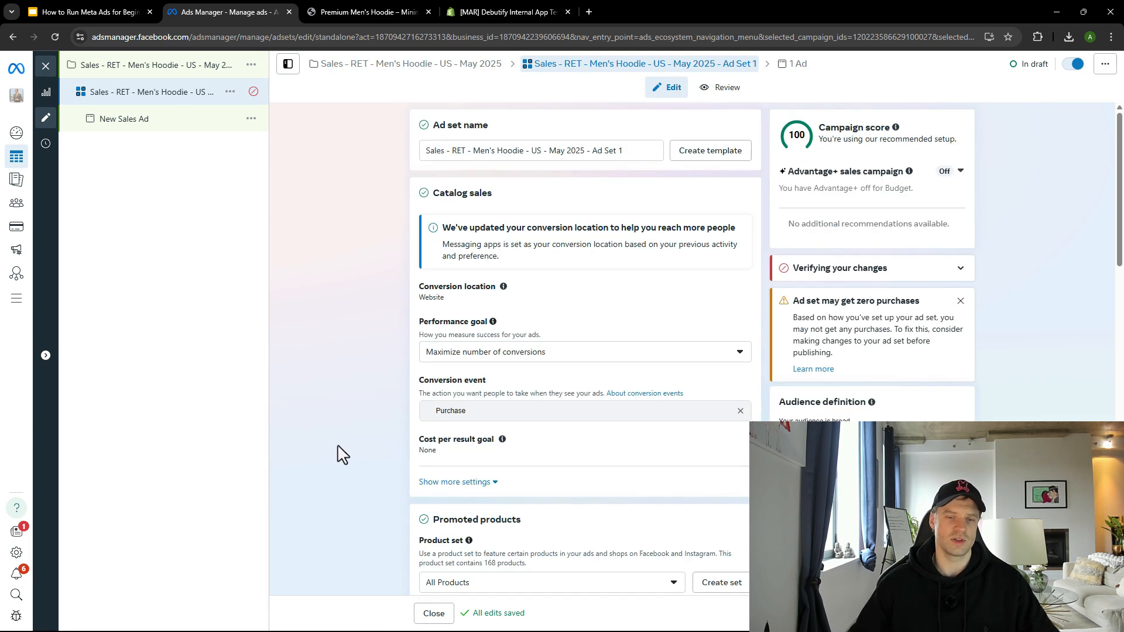
{"action": "scroll", "coordinate": [350, 456], "scroll_direction": "down", "scroll_amount": 8}
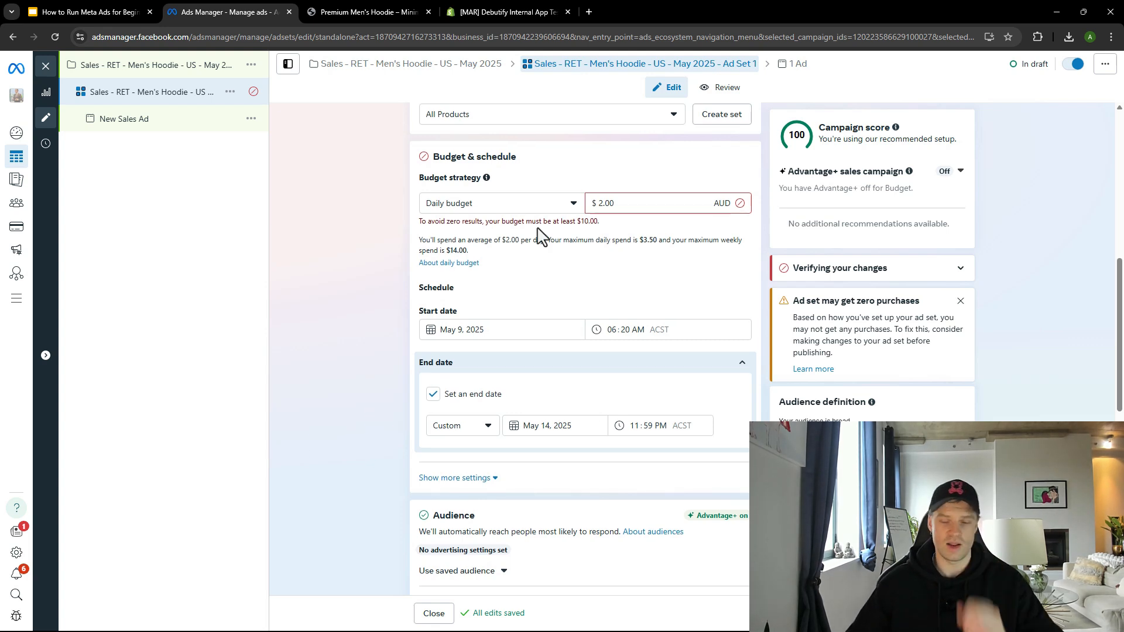
- Proceed to the ad and rename it "Sales - RET - Men's Hoodie - US - May 2025 - Ad Set 2" using the copied name
{"action": "left_click", "coordinate": [955, 613]}
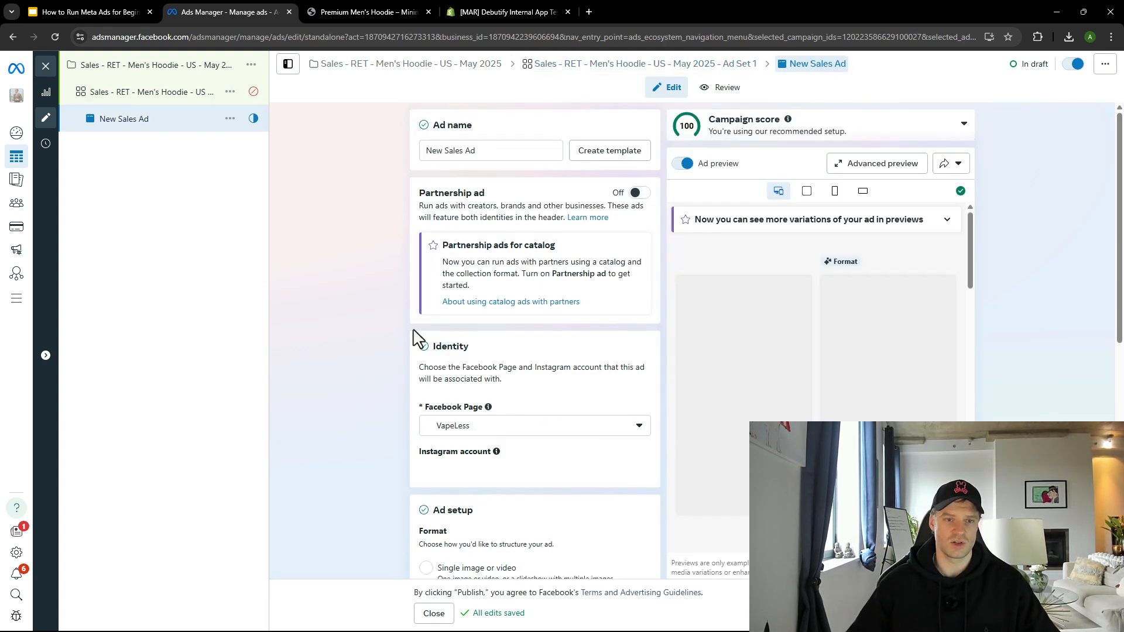
{"action": "triple_click", "coordinate": [492, 152]}
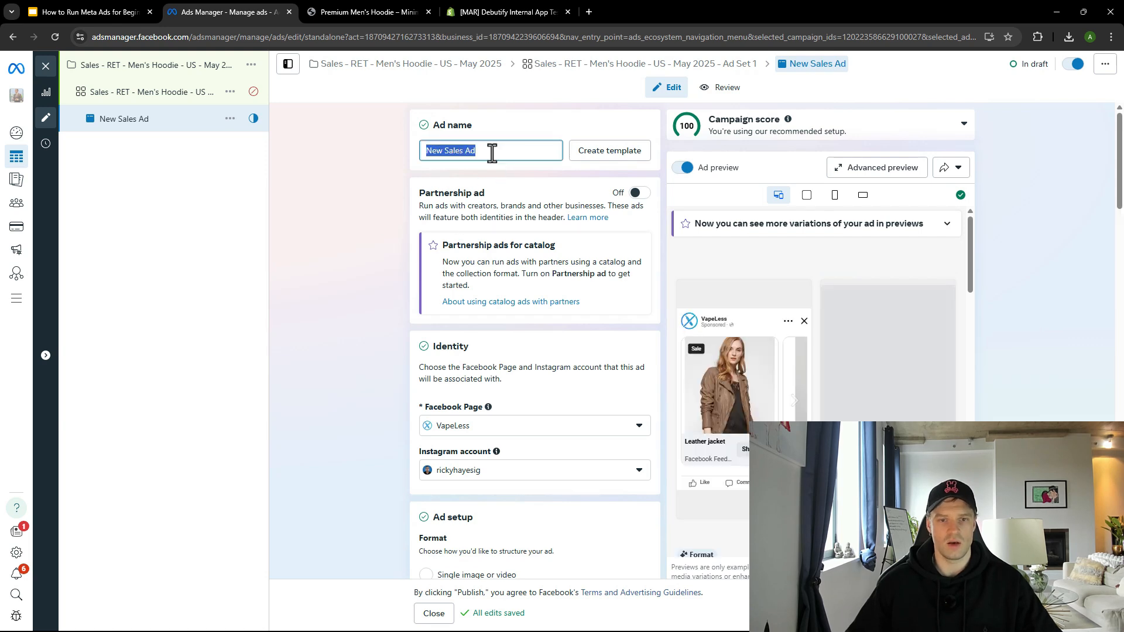
{"action": "key", "text": "ctrl+v"}
{"action": "key", "text": "BackSpace"}
{"action": "type", "text": "2"}
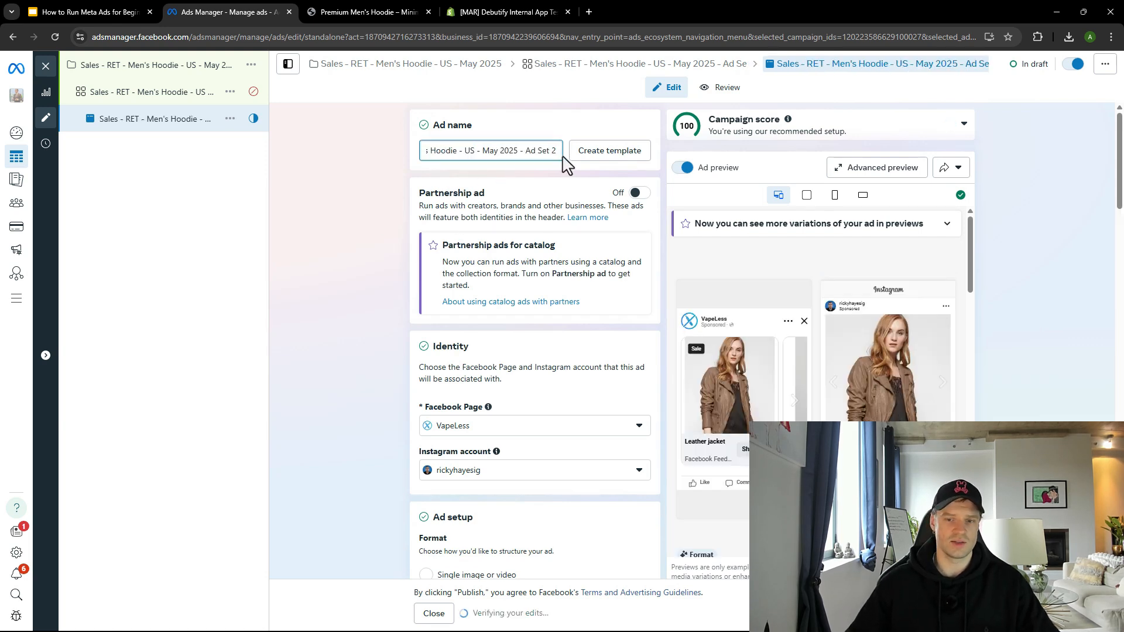
{"action": "left_click", "coordinate": [362, 304]}
- Set the ad's Facebook Page to Debutify and its Instagram account to debutify
{"action": "scroll", "coordinate": [381, 343], "scroll_direction": "down", "scroll_amount": 3}
{"action": "left_click", "coordinate": [469, 253]}
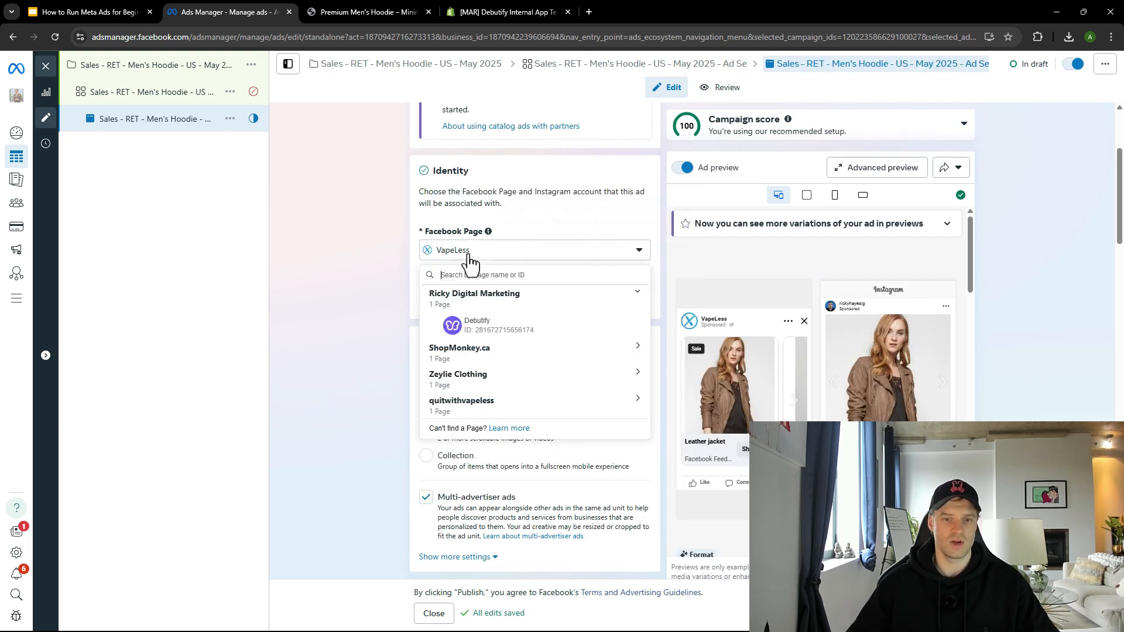
{"action": "left_click", "coordinate": [463, 326]}
{"action": "left_click", "coordinate": [469, 295]}
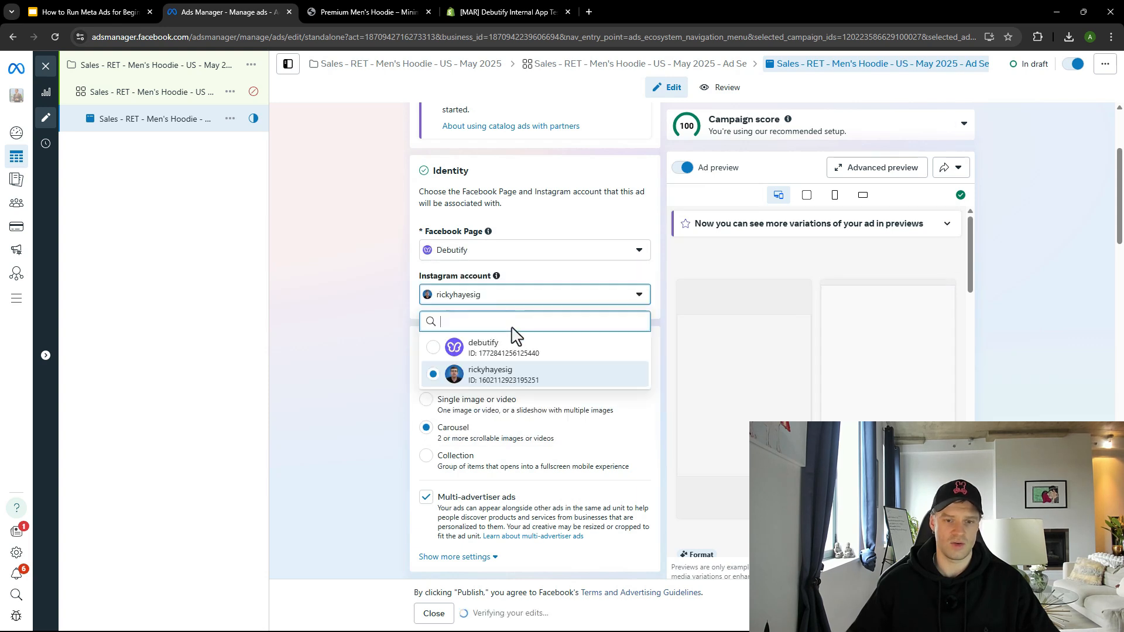
{"action": "left_click", "coordinate": [483, 350]}
{"action": "scroll", "coordinate": [363, 354], "scroll_direction": "down", "scroll_amount": 1}
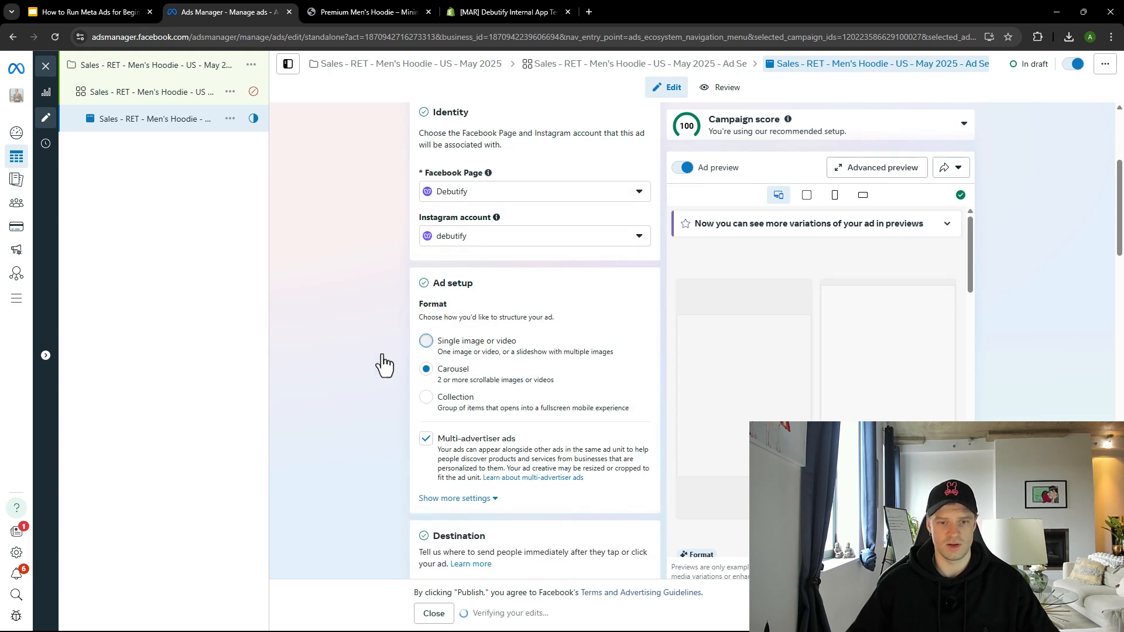
- Set the ad format to Single image or video and turn off multi-advertiser ads
{"action": "left_click", "coordinate": [425, 341]}
{"action": "left_click", "coordinate": [426, 439]}
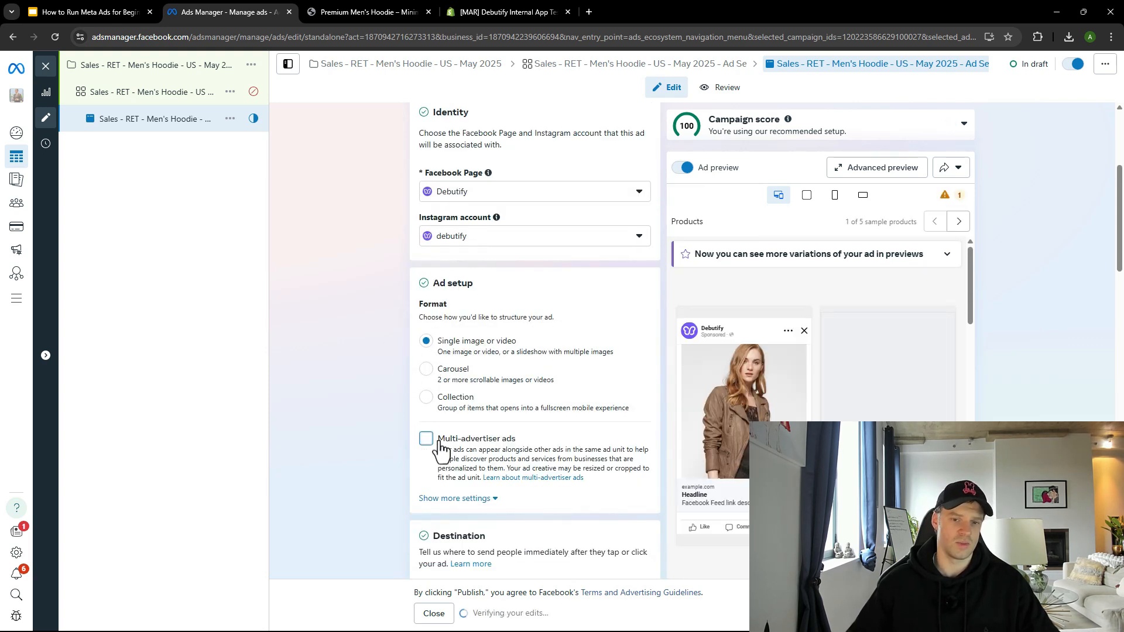
- Switch the ad creative's media setup from the catalog to manual upload
{"action": "scroll", "coordinate": [387, 406], "scroll_direction": "down", "scroll_amount": 3}
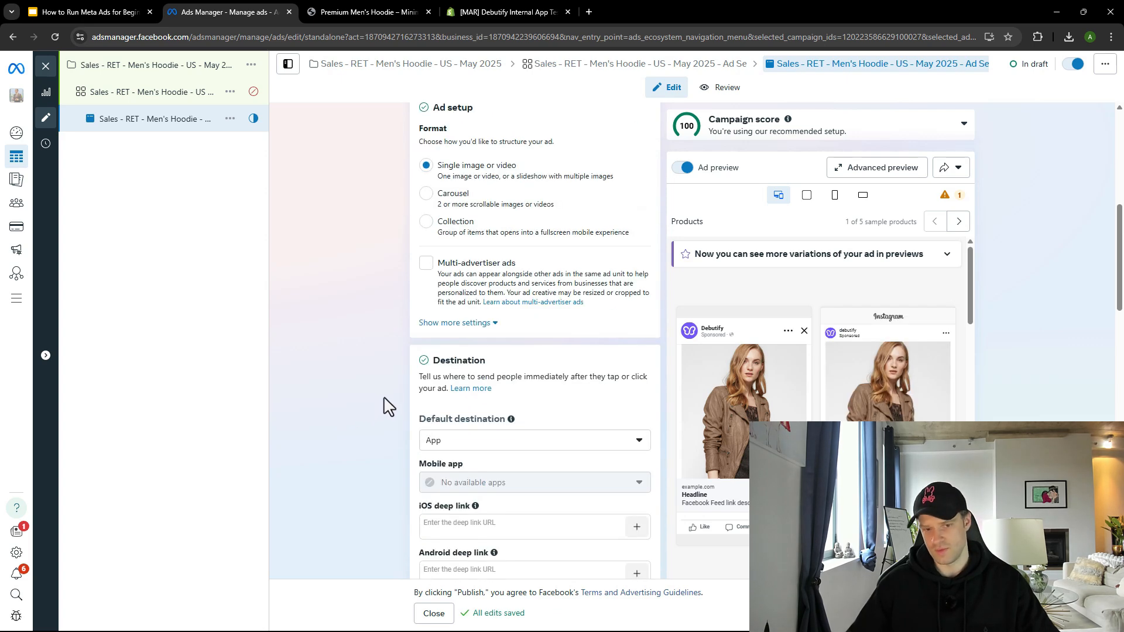
{"action": "scroll", "coordinate": [385, 406], "scroll_direction": "down", "scroll_amount": 3}
{"action": "scroll", "coordinate": [385, 406], "scroll_direction": "down", "scroll_amount": 4}
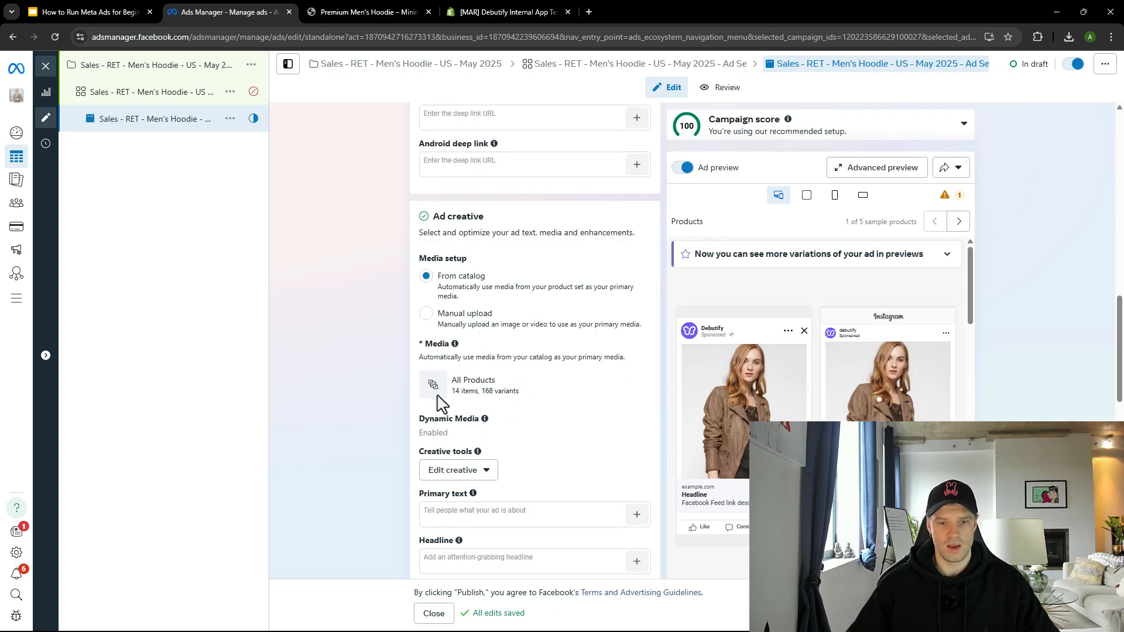
{"action": "left_click", "coordinate": [426, 313]}
{"action": "scroll", "coordinate": [380, 397], "scroll_direction": "down", "scroll_amount": 2}
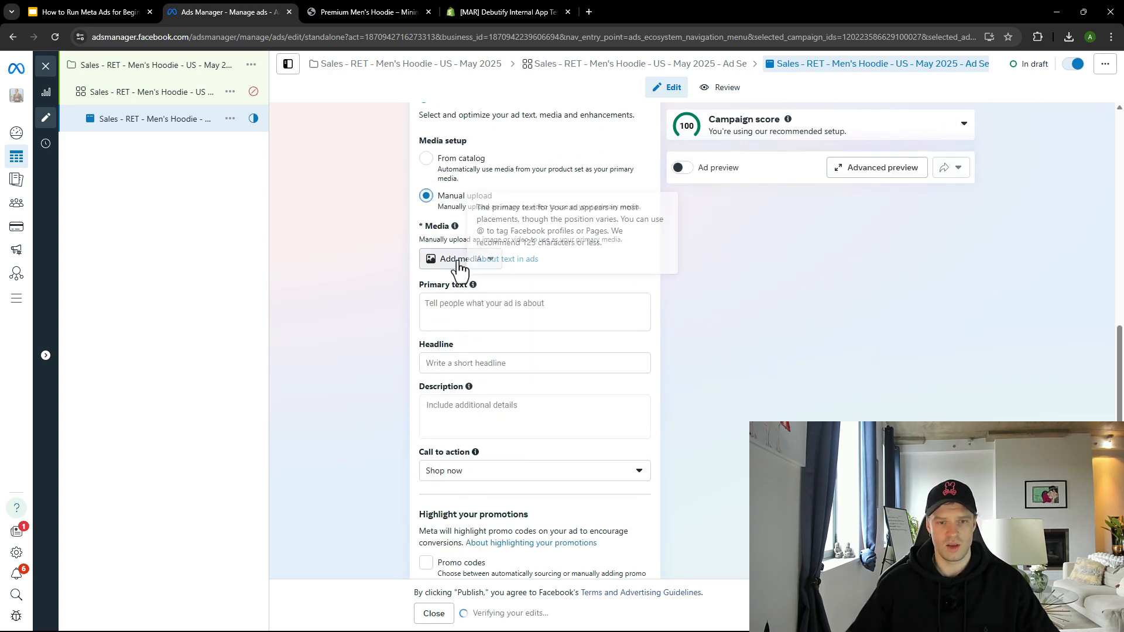
{"action": "left_click", "coordinate": [459, 260]}
{"action": "left_click", "coordinate": [462, 263]}
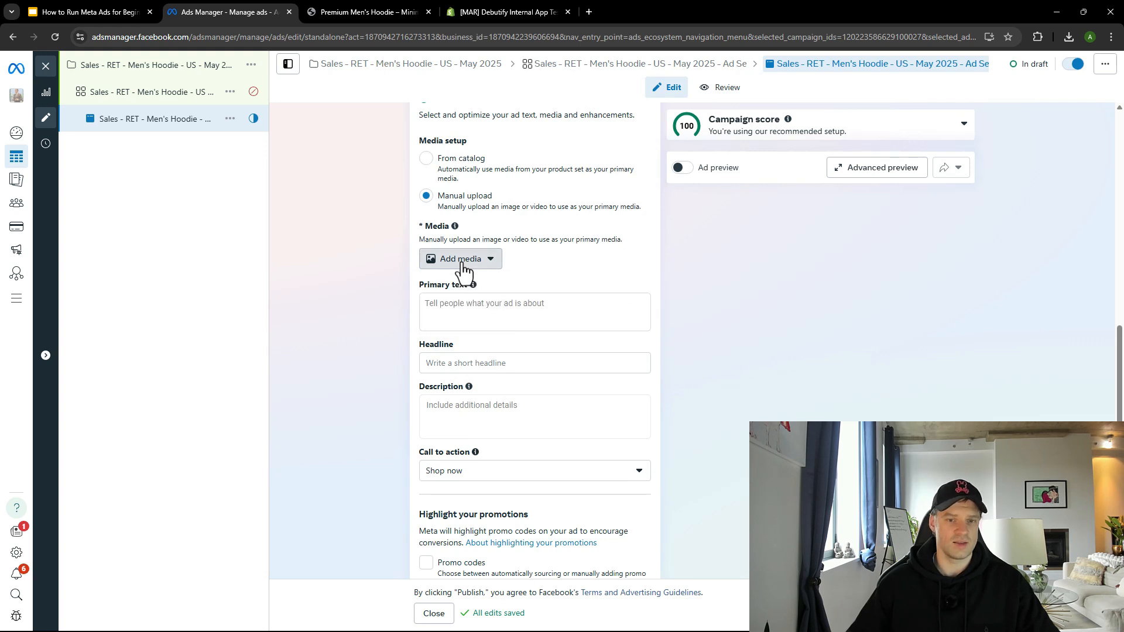
{"action": "left_click", "coordinate": [481, 319]}
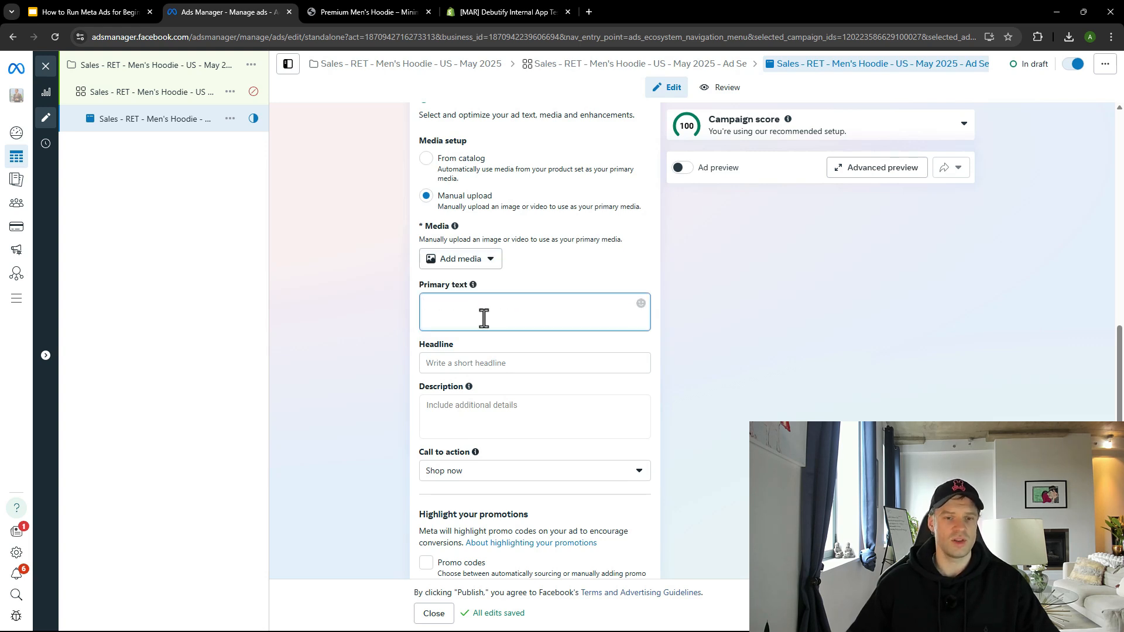
{"action": "left_click", "coordinate": [360, 300]}
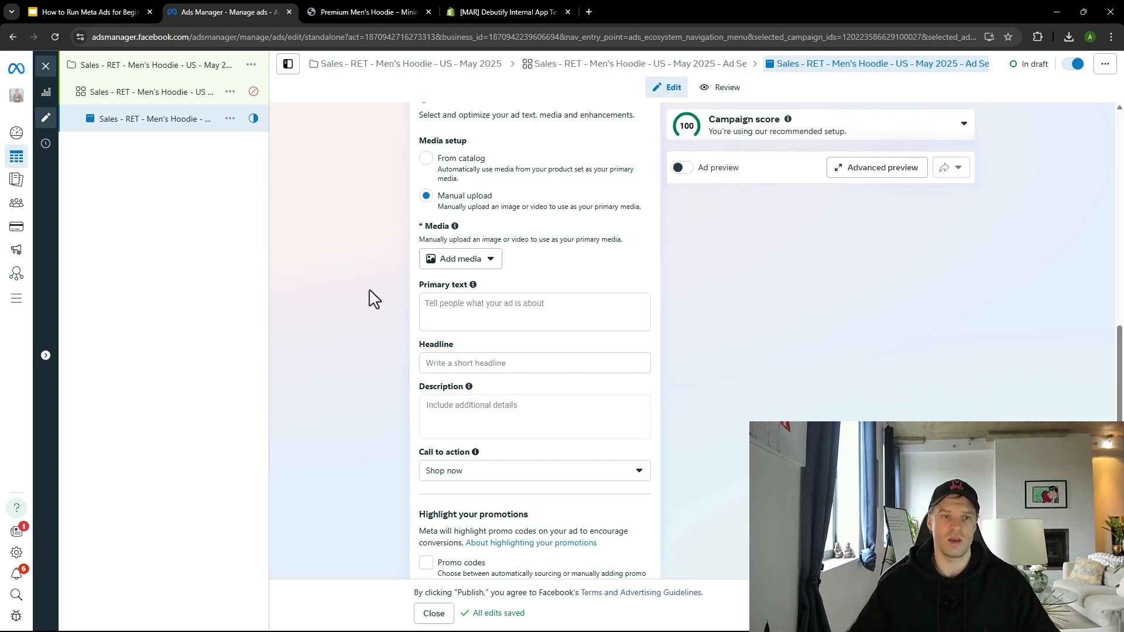
- Copy the Premium Men's Hoodie product page URL from the store and return to Ads Manager
{"action": "left_click", "coordinate": [389, 5]}
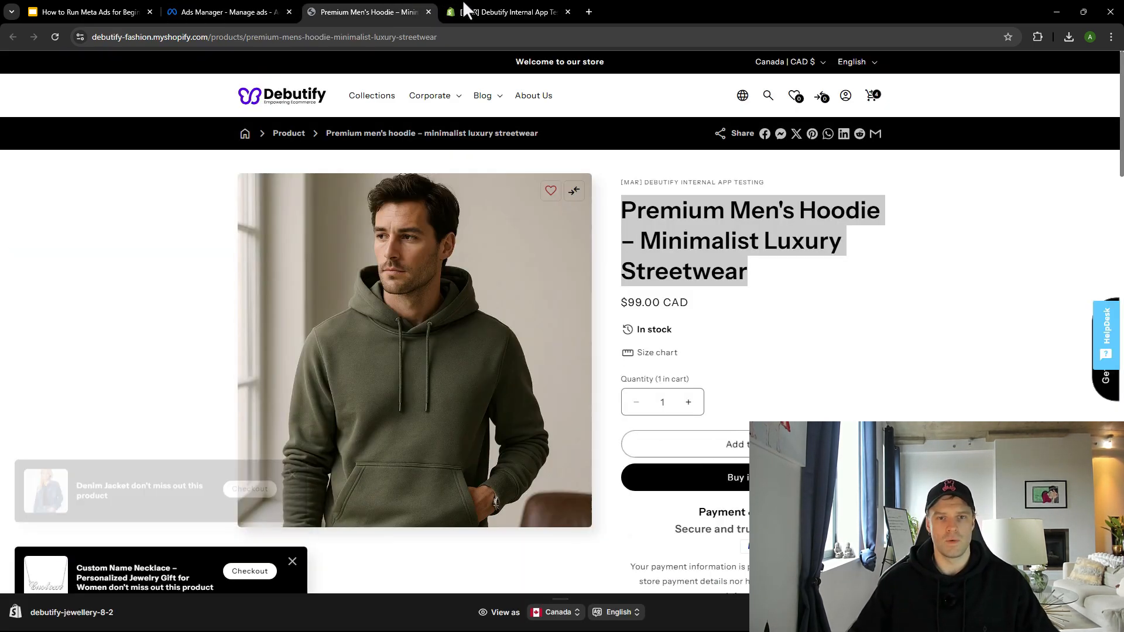
{"action": "left_click", "coordinate": [371, 35]}
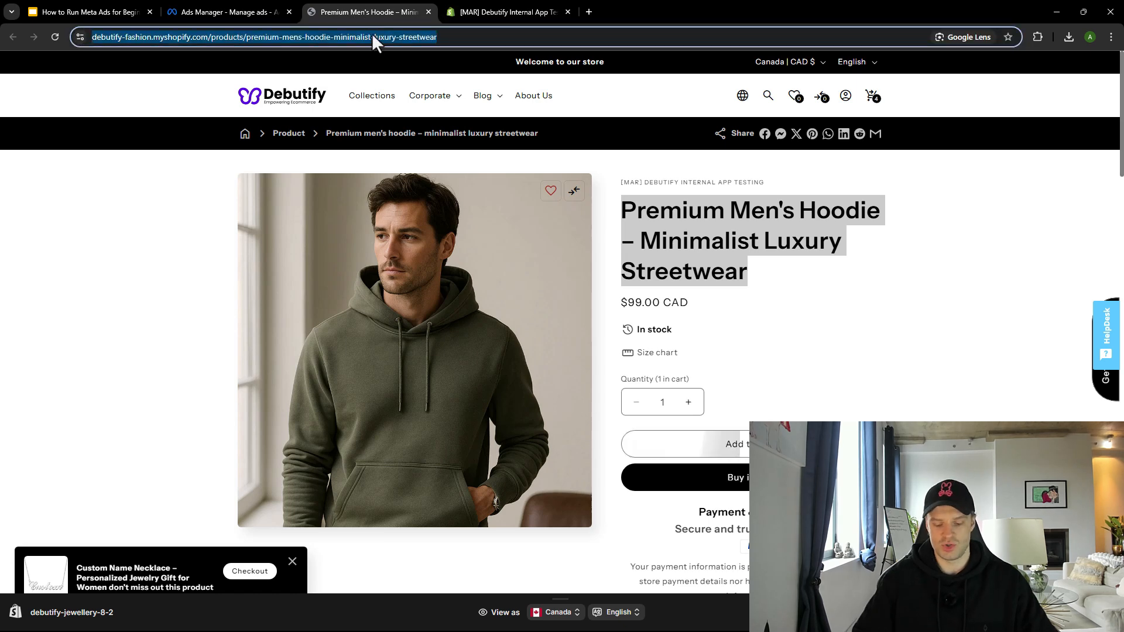
{"action": "left_click", "coordinate": [283, 9]}
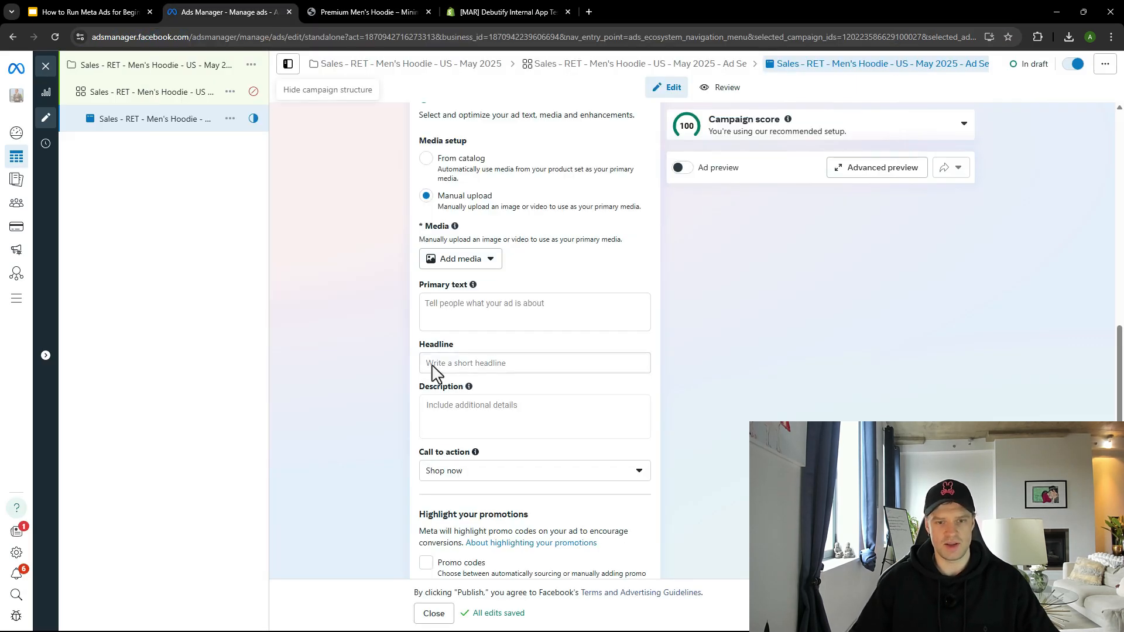
- Set the ad's default destination to Website and enter the copied hoodie page address as the website URL
{"action": "scroll", "coordinate": [418, 322], "scroll_direction": "down", "scroll_amount": 8}
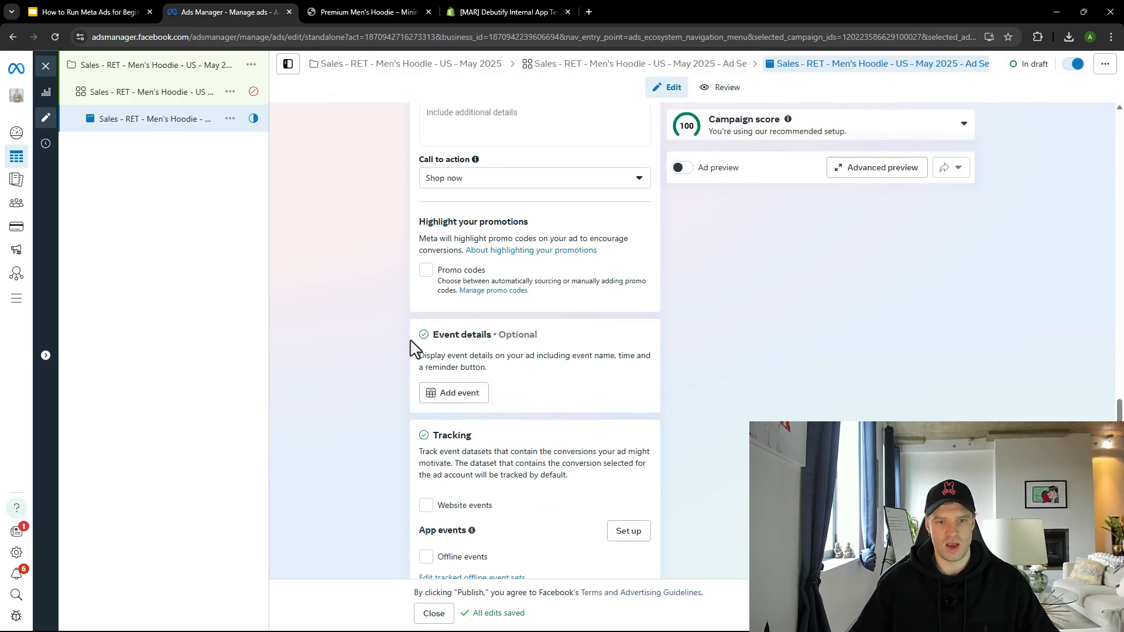
{"action": "scroll", "coordinate": [456, 398], "scroll_direction": "up", "scroll_amount": 15}
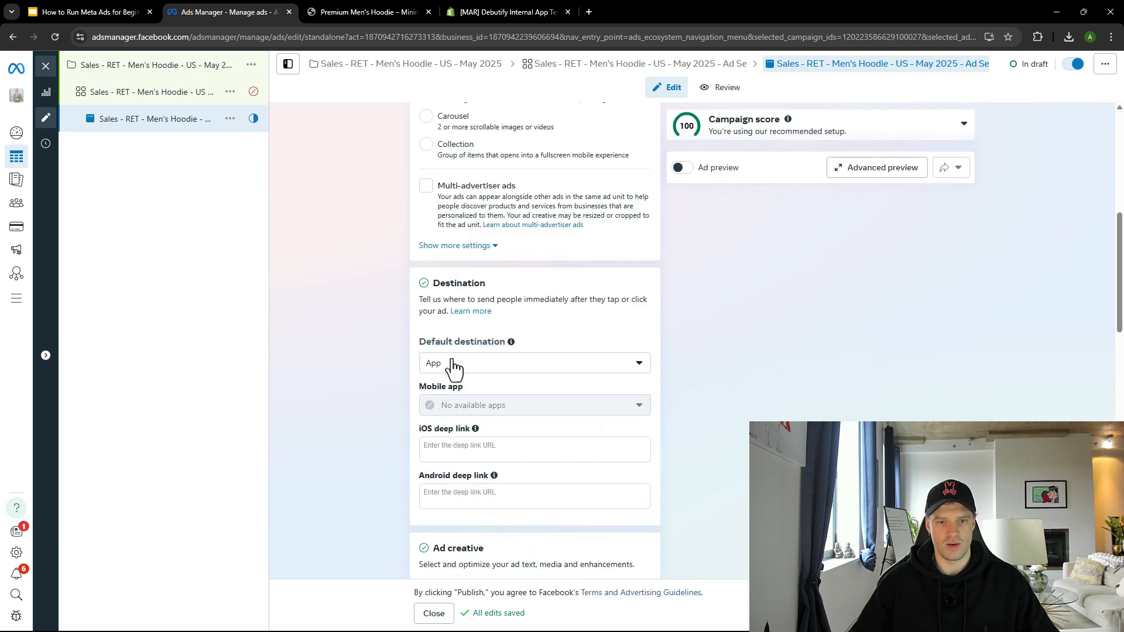
{"action": "scroll", "coordinate": [459, 386], "scroll_direction": "down", "scroll_amount": 5}
{"action": "left_click", "coordinate": [456, 306]}
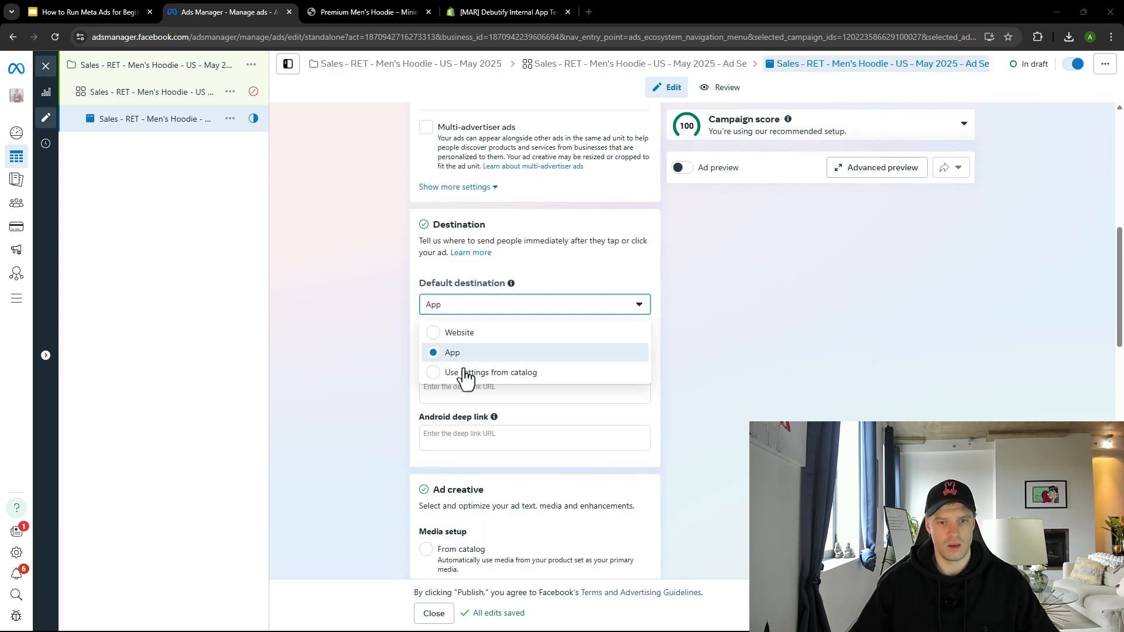
{"action": "left_click", "coordinate": [455, 333]}
{"action": "key", "text": "ctrl+v"}
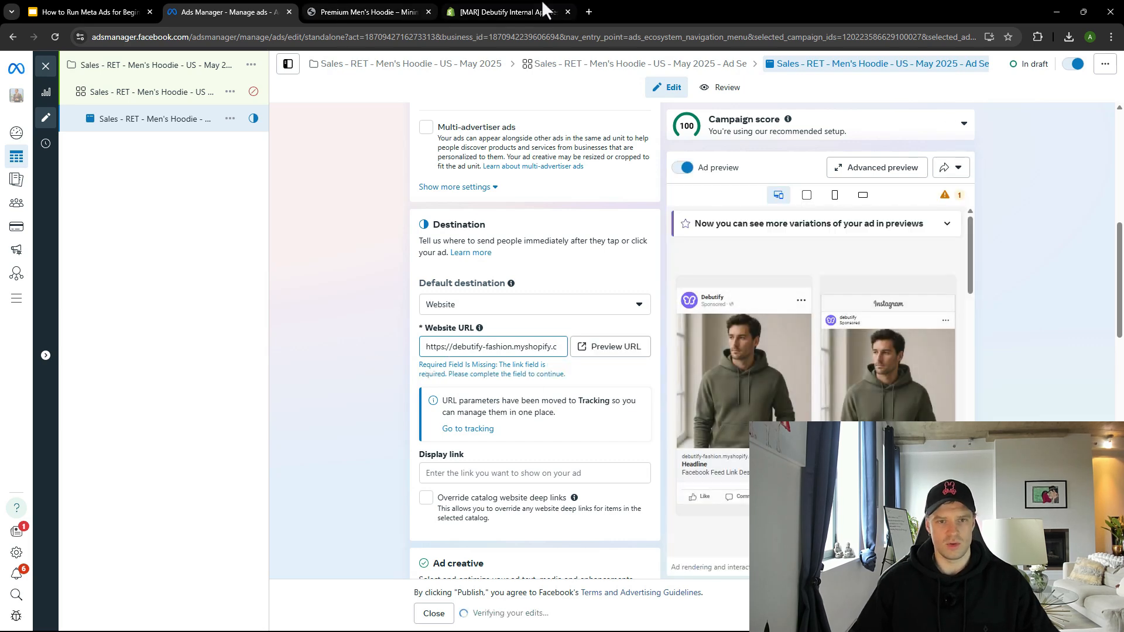
- Switch to ChatGPT at chatgpt.com, open the "Emotional Ad Copy" chat and collapse the chat list
{"action": "left_click", "coordinate": [507, 12]}
{"action": "left_click", "coordinate": [507, 37]}
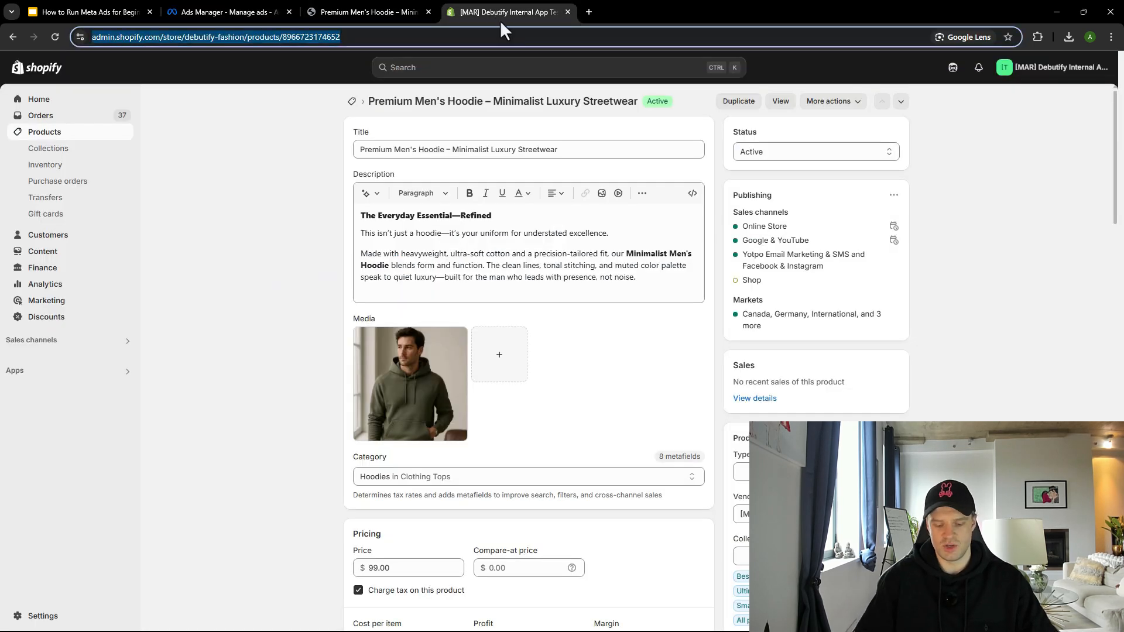
{"action": "type", "text": "chatgpt.com"}
{"action": "key", "text": "Return"}
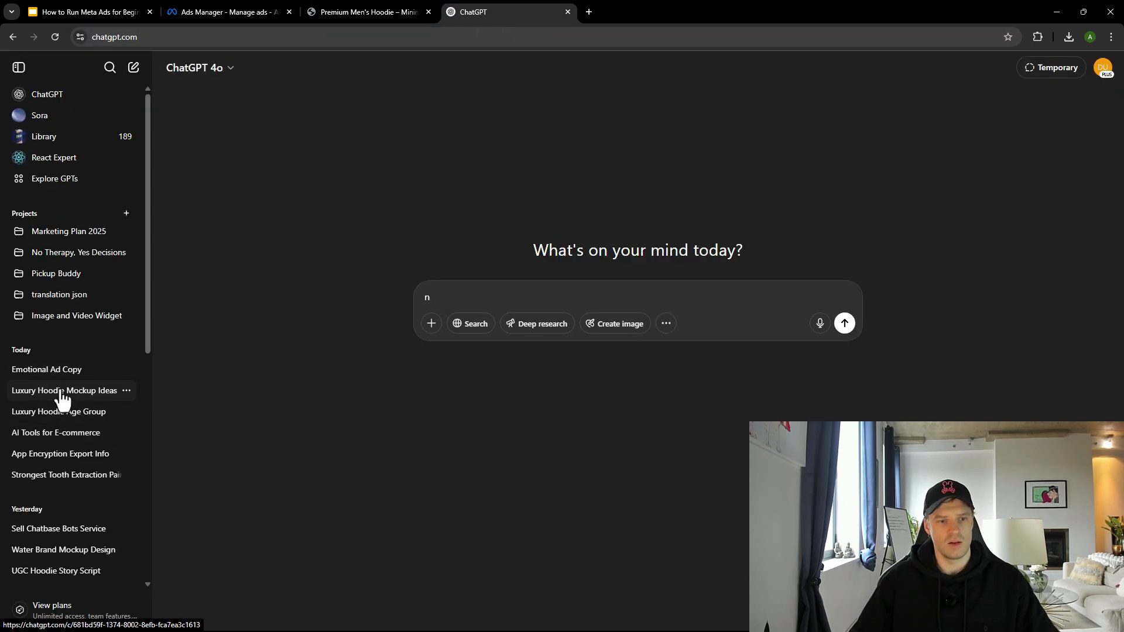
{"action": "left_click", "coordinate": [53, 370]}
{"action": "left_click", "coordinate": [19, 67]}
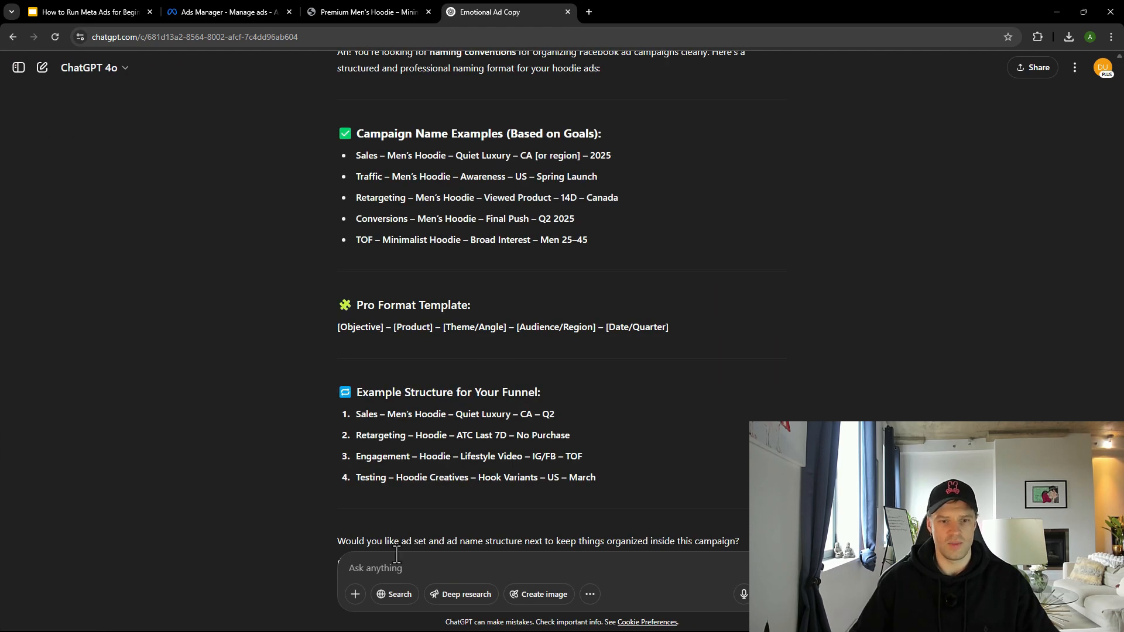
- Find the original Facebook ad copy in the chat and copy its headline and primary text
{"action": "scroll", "coordinate": [456, 468], "scroll_direction": "up", "scroll_amount": 10}
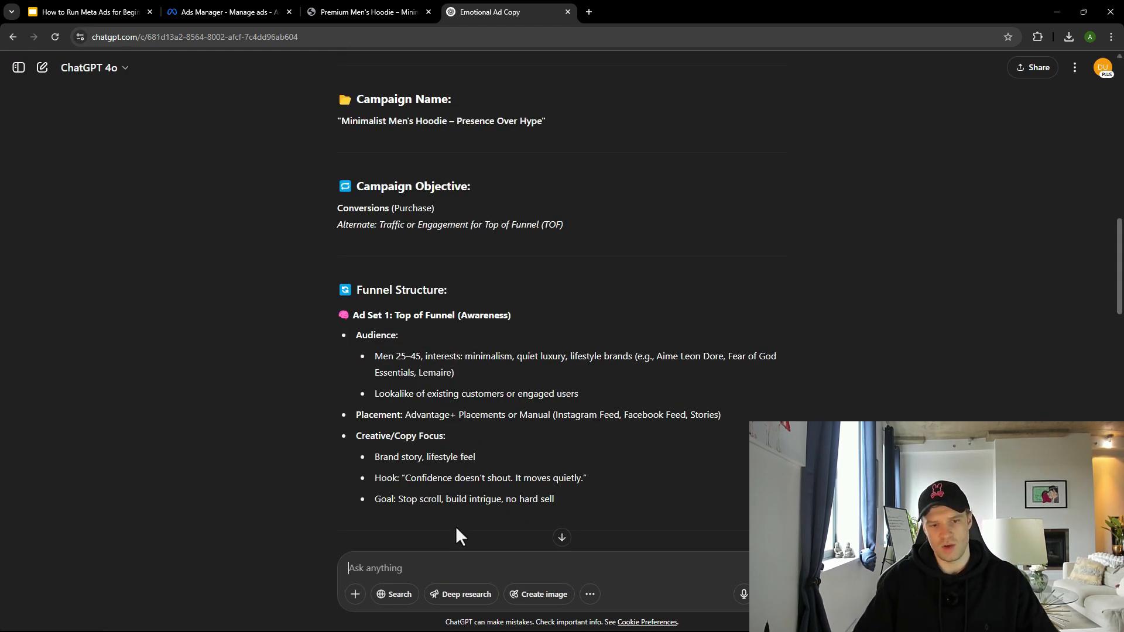
{"action": "scroll", "coordinate": [424, 354], "scroll_direction": "up", "scroll_amount": 8}
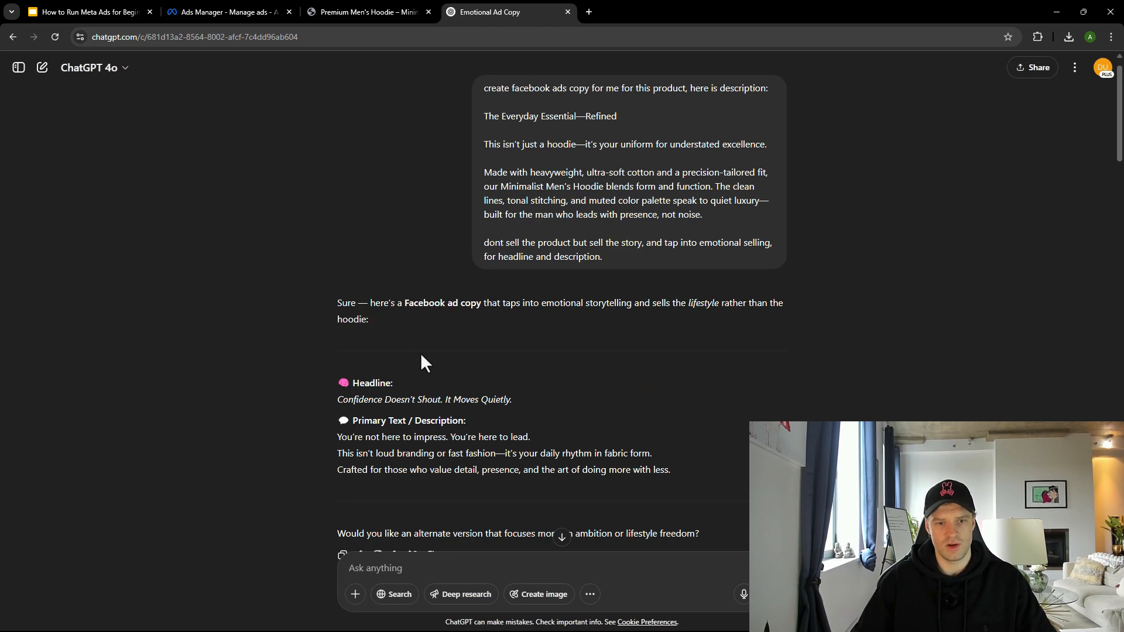
{"action": "left_click_drag", "start_coordinate": [355, 276], "coordinate": [692, 359]}
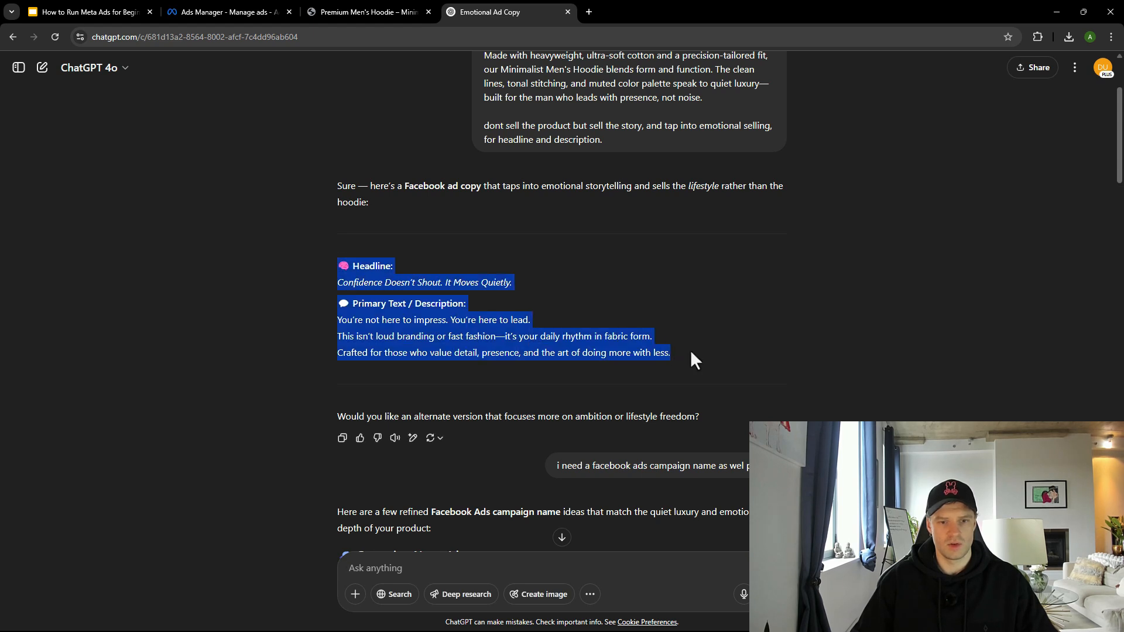
- Send the prompt "now convert this to retargeting copy:" followed by the copied headline and primary text
{"action": "left_click", "coordinate": [474, 553]}
{"action": "type", "text": "now conver"}
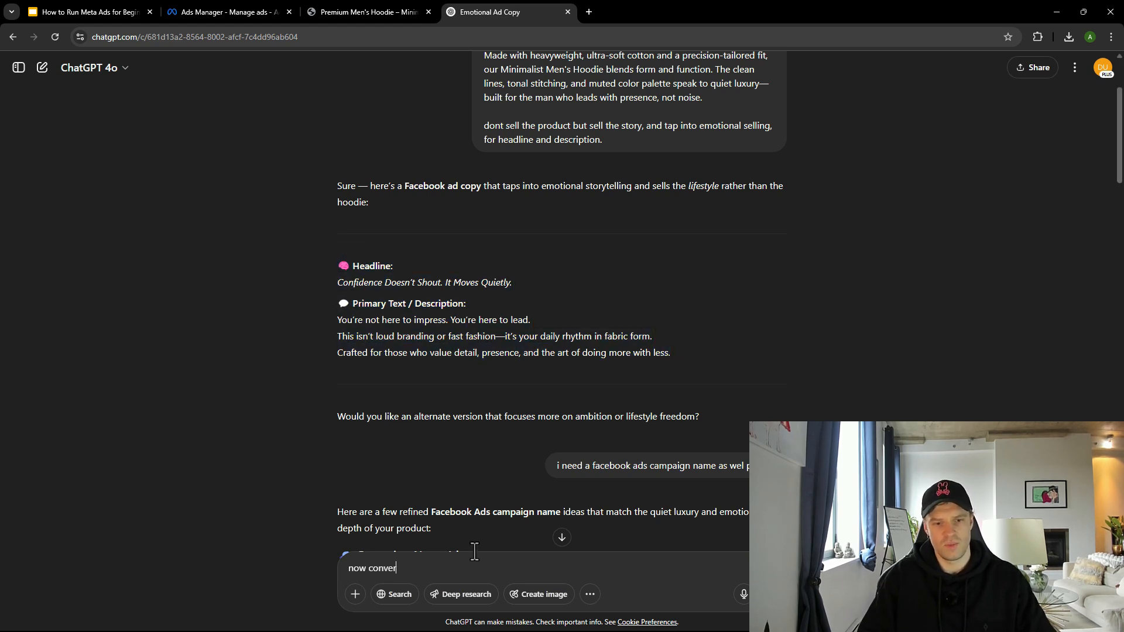
{"action": "type", "text": "t this to retar"}
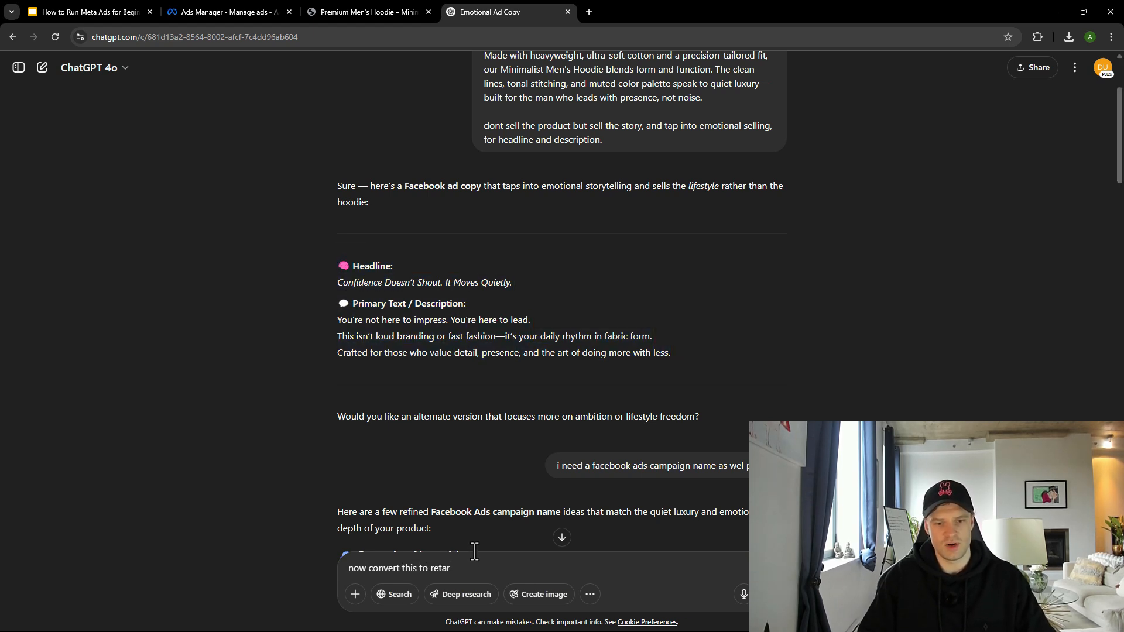
{"action": "type", "text": "geting copy:"}
{"action": "key", "text": "shift+Return"}
{"action": "type", "text": "🧠 Headline: Confidence Doesn’t Shout. It Moves Quietly.  💬 Primary Text / Description: You’re not here to impress. You’re here to lead. This isn’t loud branding or fast fashion—it’s your daily rhythm in fabric form. Crafted for those who value detail, presence, and the art of doing more with less."}
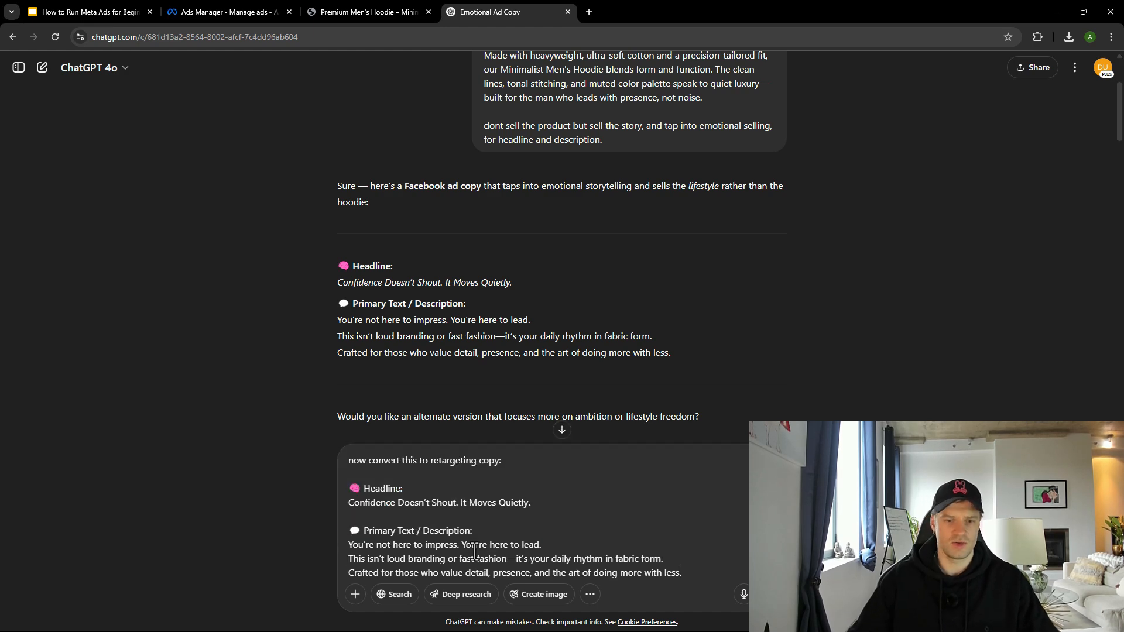
{"action": "key", "text": "Return"}
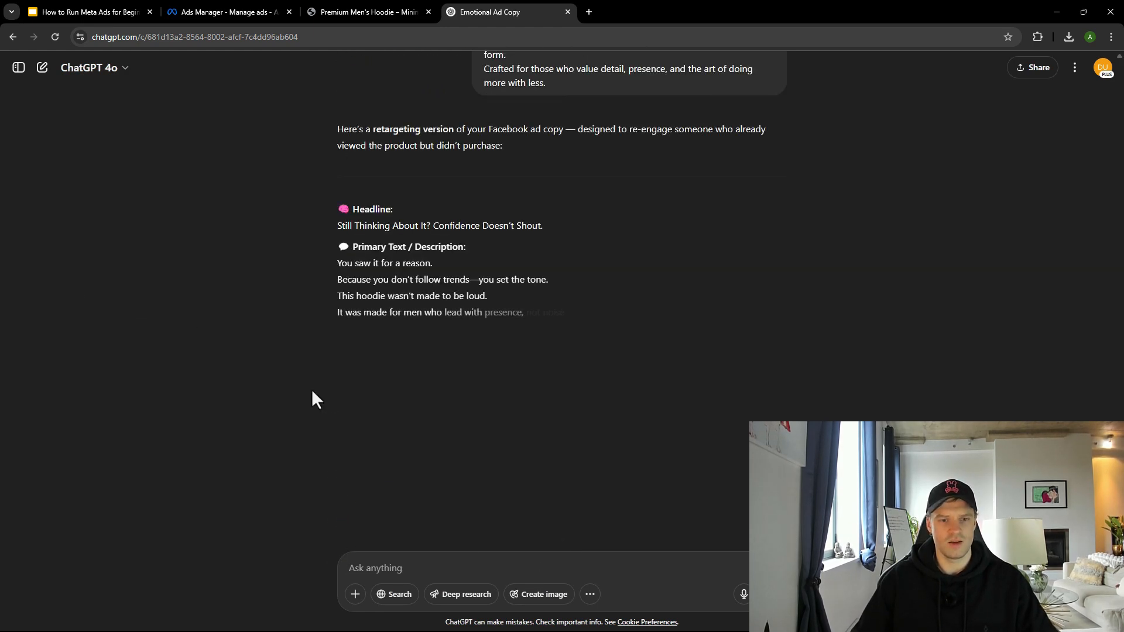
- Copy ChatGPT's retargeting headline "Still Thinking About It? Confidence Doesn't Shout." into the ad's headline in Ads Manager
{"action": "scroll", "coordinate": [308, 391], "scroll_direction": "up", "scroll_amount": 1}
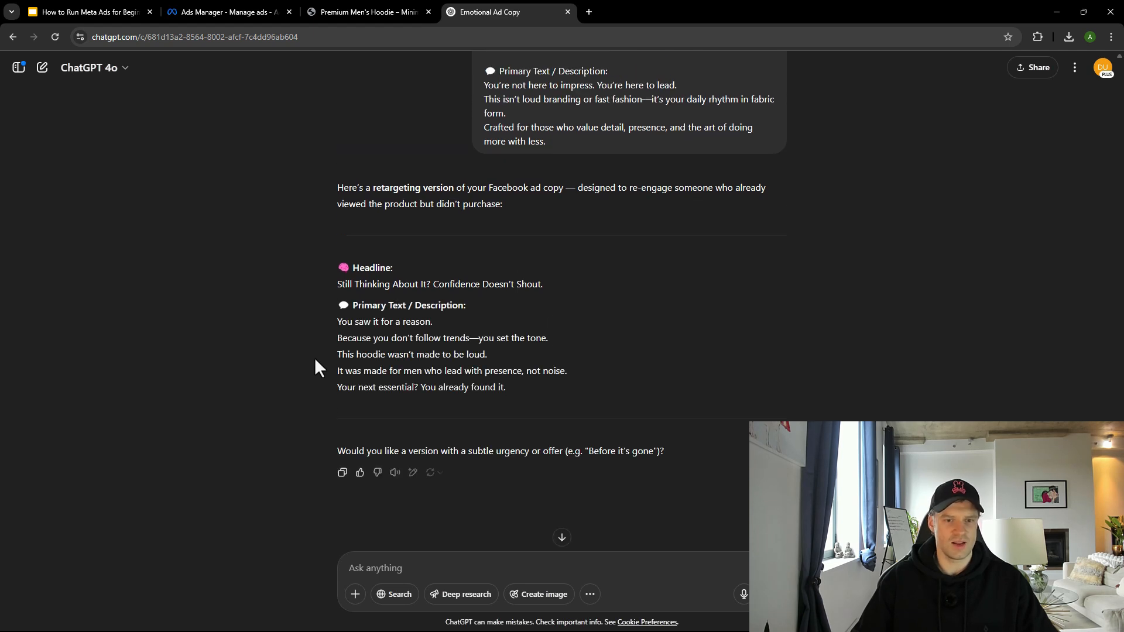
{"action": "scroll", "coordinate": [315, 358], "scroll_direction": "down", "scroll_amount": 1}
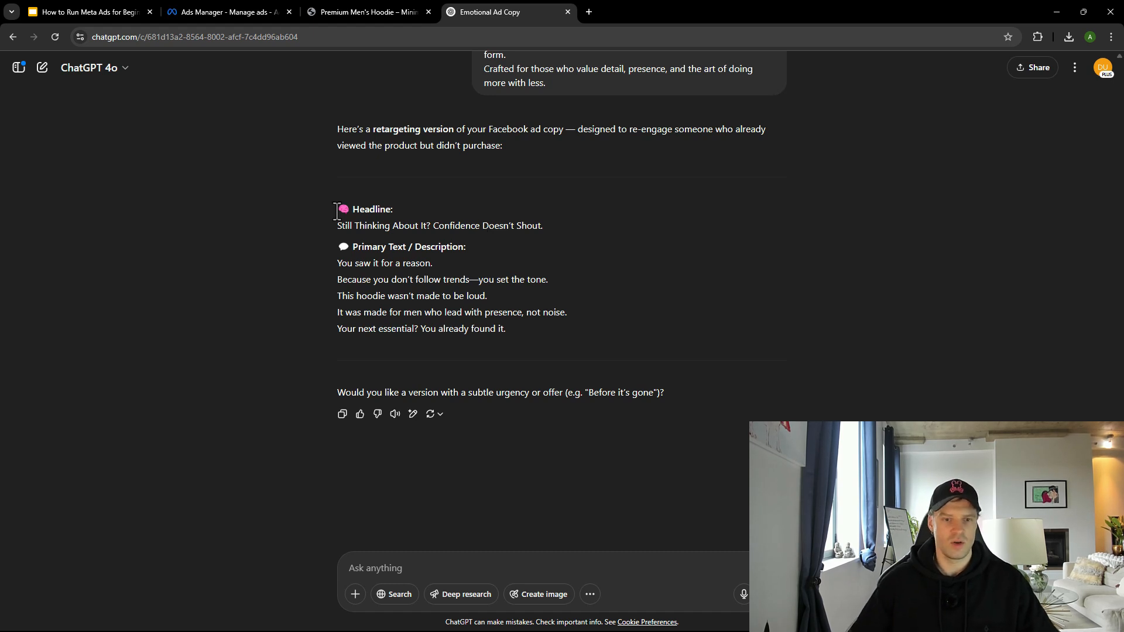
{"action": "left_click_drag", "start_coordinate": [337, 226], "coordinate": [532, 231]}
{"action": "key", "text": "ctrl+c"}
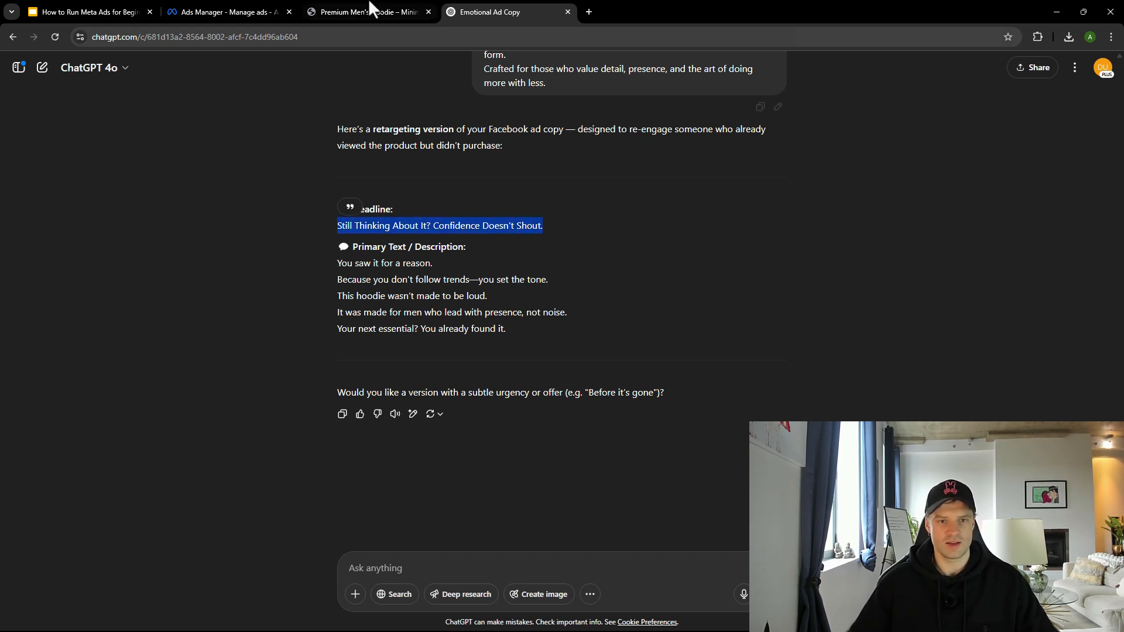
{"action": "left_click", "coordinate": [371, 12]}
{"action": "left_click_drag", "start_coordinate": [268, 8], "coordinate": [402, 12]}
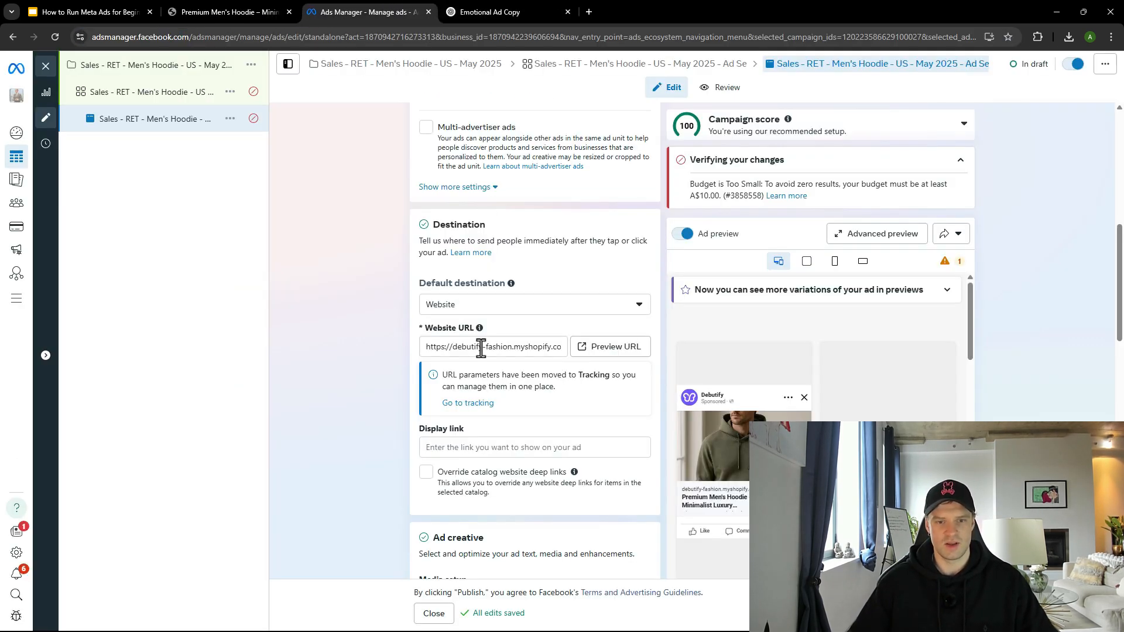
{"action": "scroll", "coordinate": [482, 445], "scroll_direction": "down", "scroll_amount": 4}
{"action": "scroll", "coordinate": [448, 433], "scroll_direction": "down", "scroll_amount": 3}
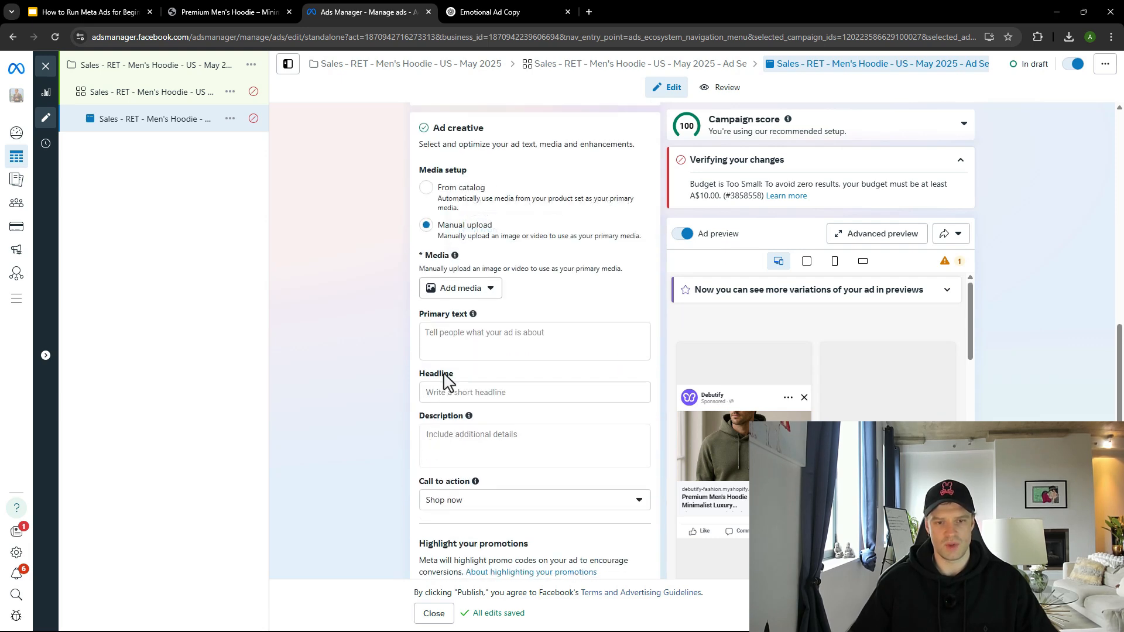
{"action": "left_click", "coordinate": [449, 393]}
{"action": "key", "text": "ctrl+v"}
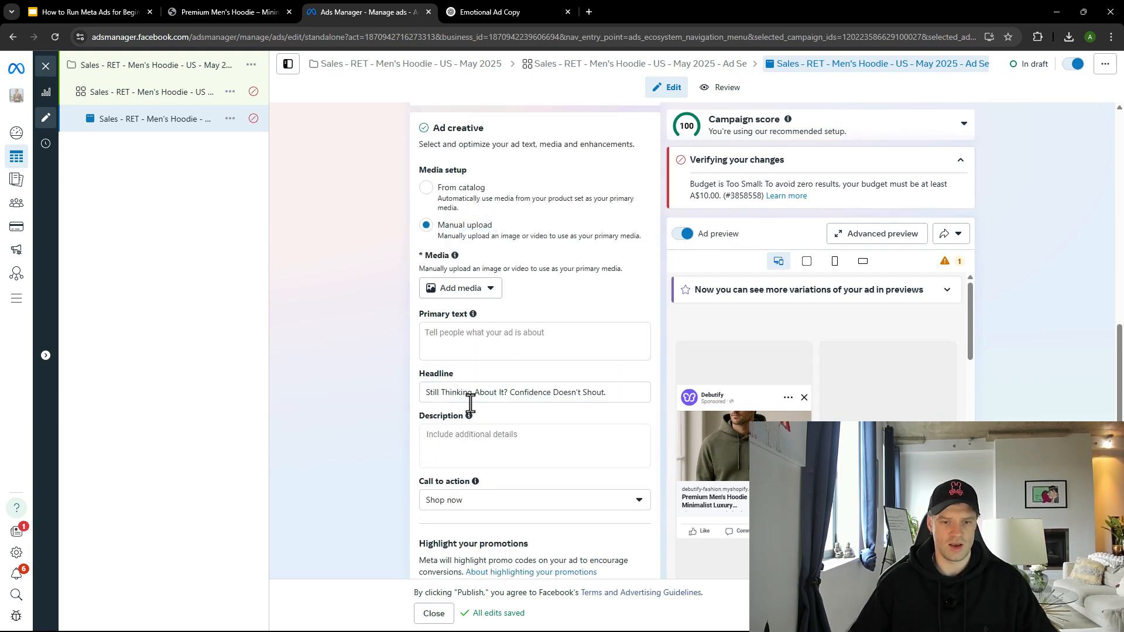
- Switch back to ChatGPT and copy the first three lines of the retargeting primary text
{"action": "left_click", "coordinate": [486, 12]}
{"action": "left_click", "coordinate": [344, 281]}
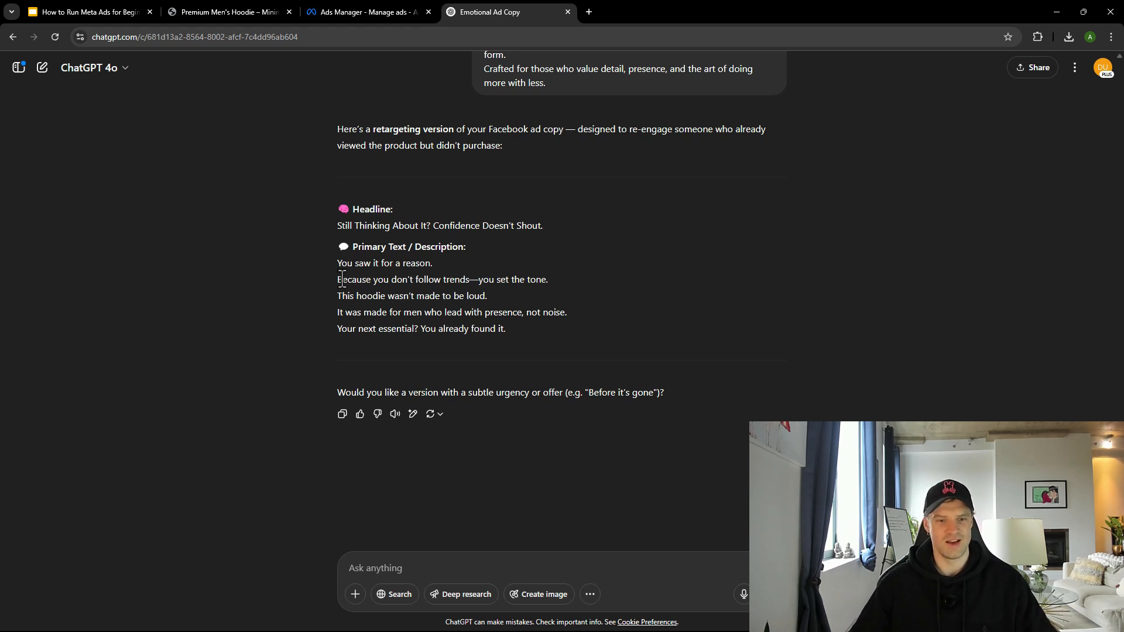
{"action": "left_click_drag", "start_coordinate": [336, 267], "coordinate": [533, 303]}
{"action": "key", "text": "ctrl+c"}
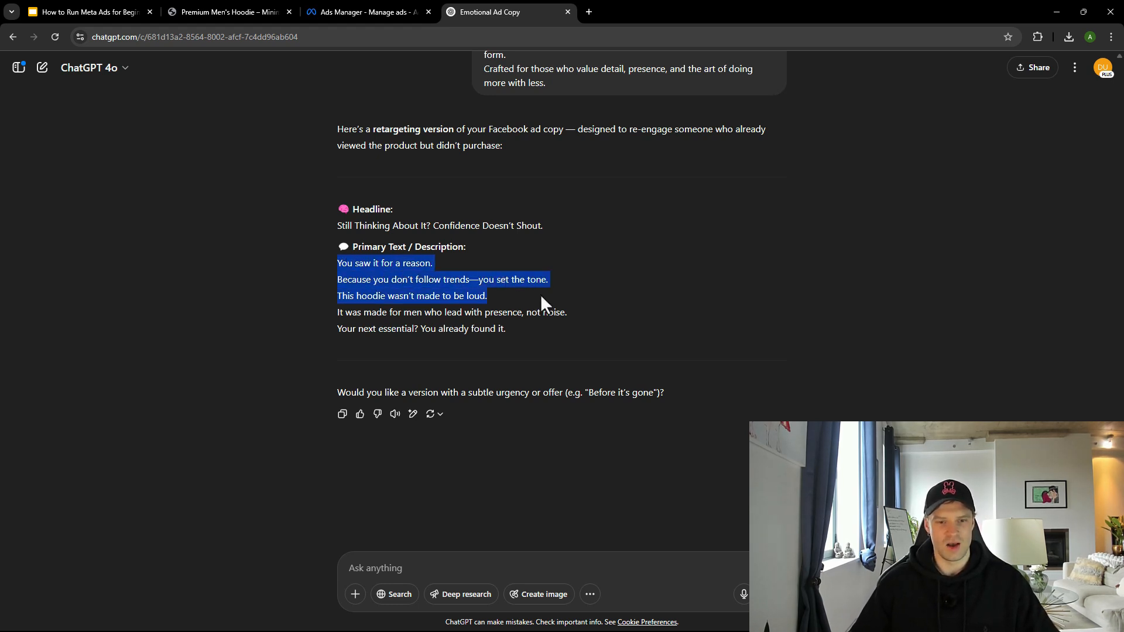
- Paste the copied lines as the ad's primary text in Ads Manager and delete the line "This hoodie wasn't made to be loud."
{"action": "left_click", "coordinate": [340, 9]}
{"action": "left_click", "coordinate": [466, 339]}
{"action": "key", "text": "ctrl+v"}
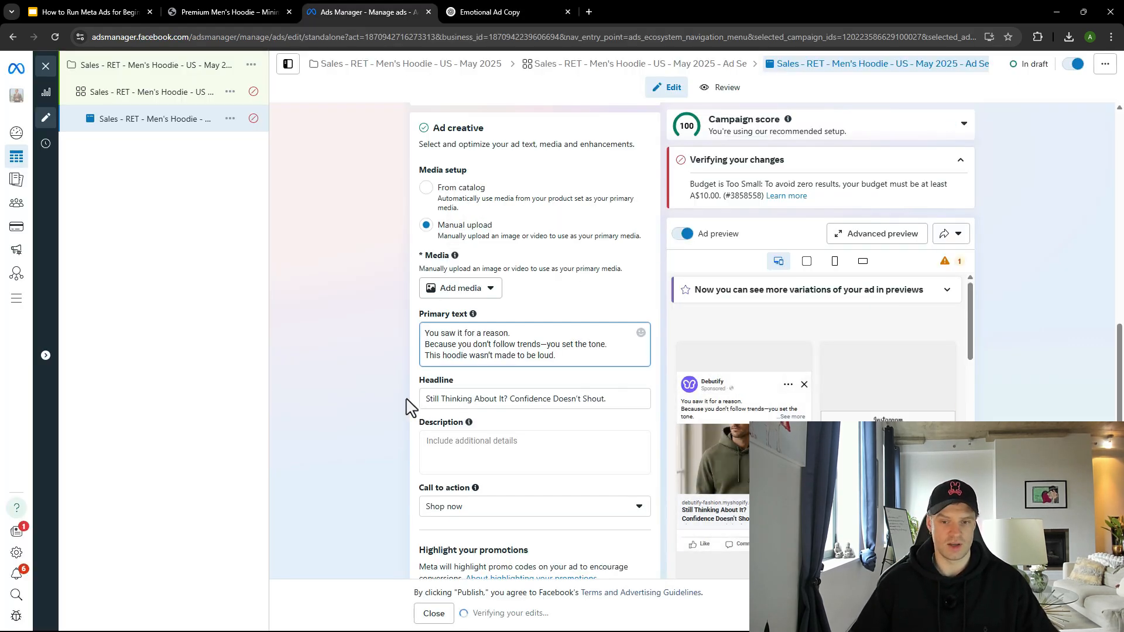
{"action": "left_click_drag", "start_coordinate": [568, 356], "coordinate": [400, 367]}
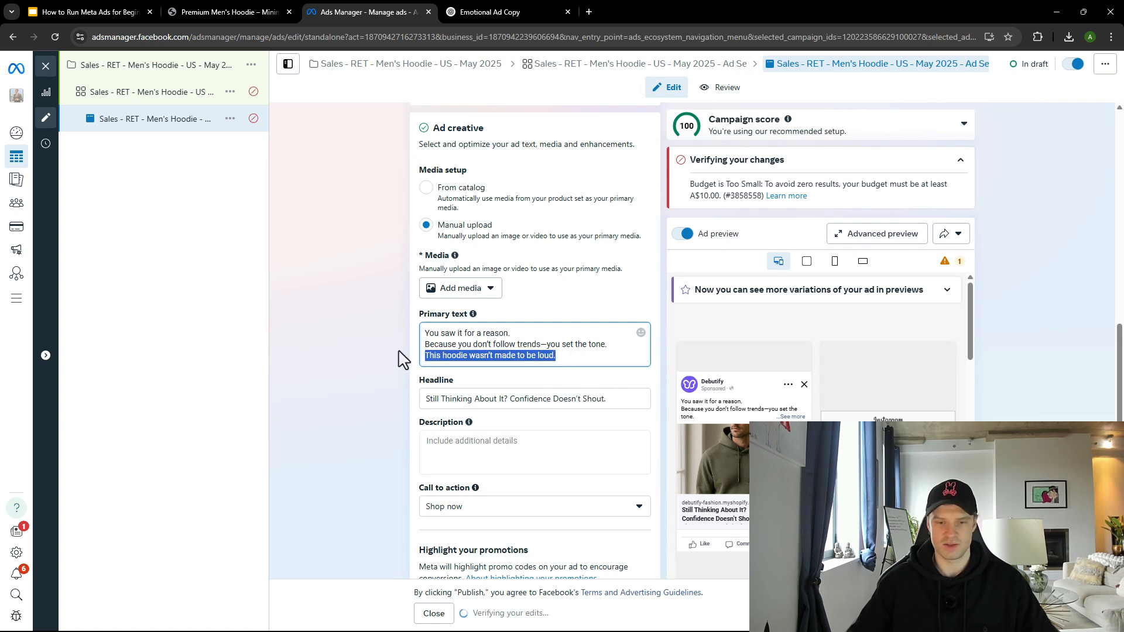
{"action": "key", "text": "BackSpace"}
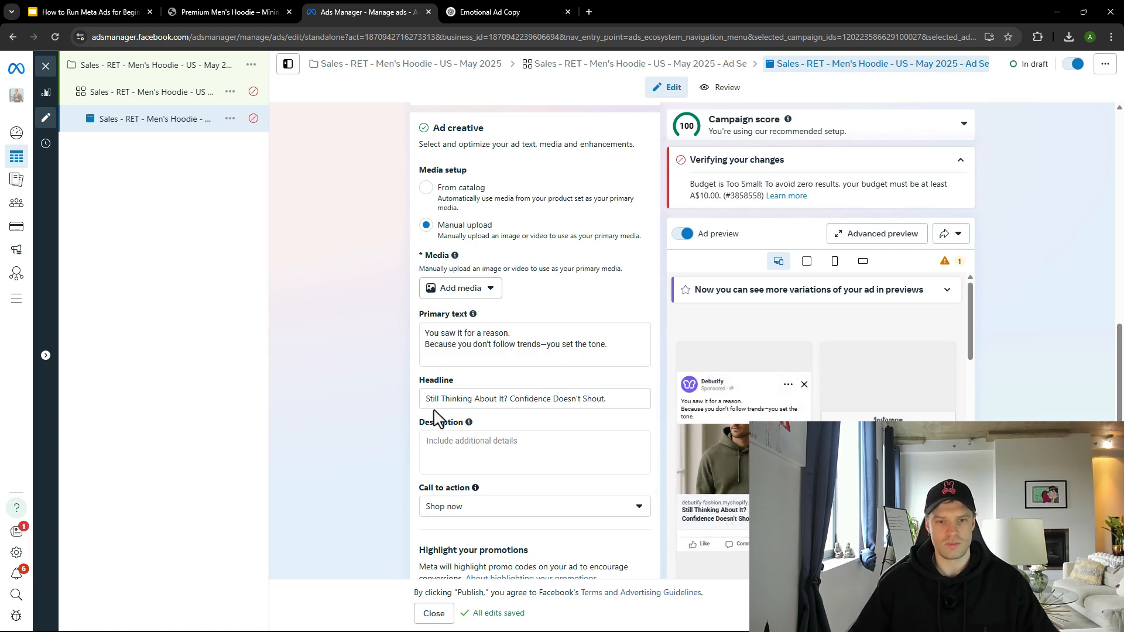
- Review the retargeting ad's remaining settings from call to action through tracking, and check the hoodie's product page
{"action": "scroll", "coordinate": [398, 410], "scroll_direction": "down", "scroll_amount": 1}
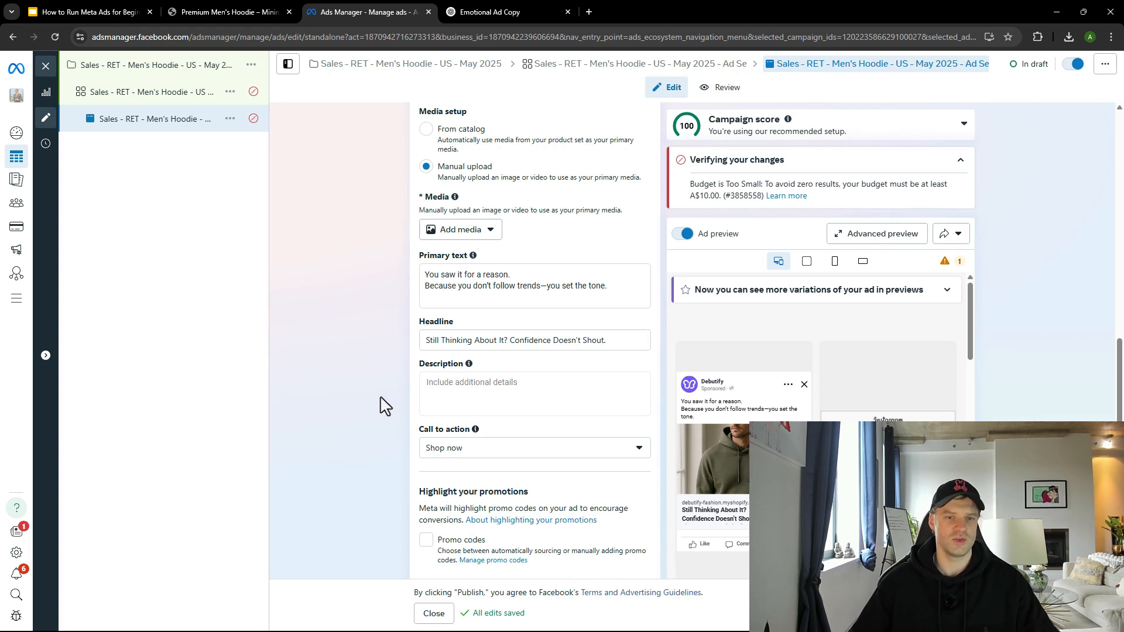
{"action": "scroll", "coordinate": [385, 406], "scroll_direction": "down", "scroll_amount": 1}
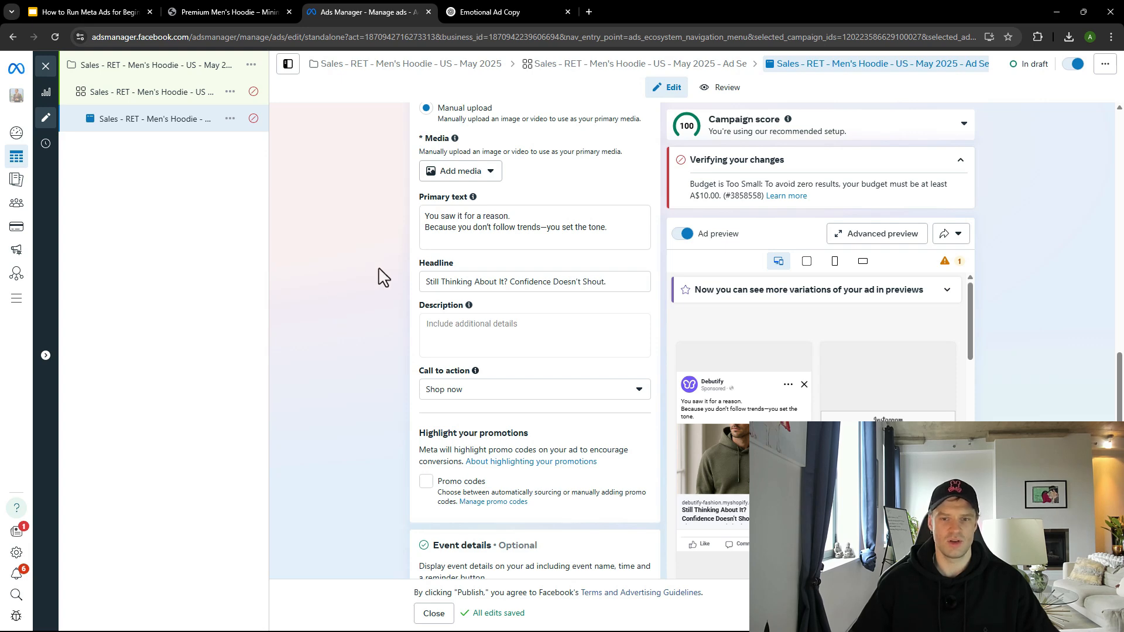
{"action": "scroll", "coordinate": [366, 384], "scroll_direction": "down", "scroll_amount": 5}
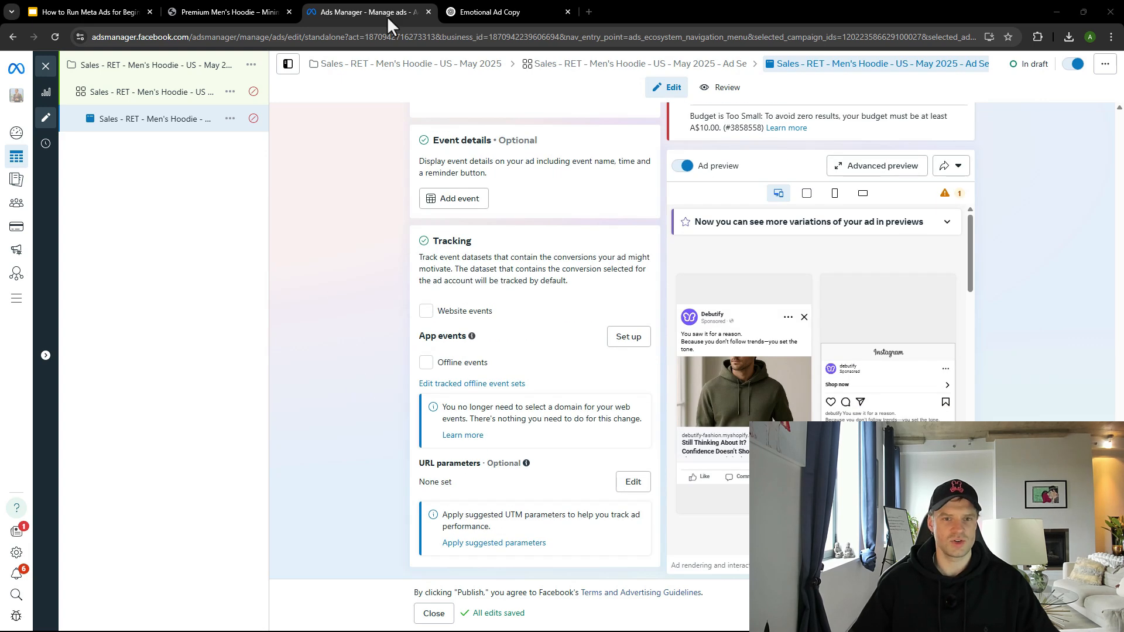
{"action": "left_click", "coordinate": [225, 12]}
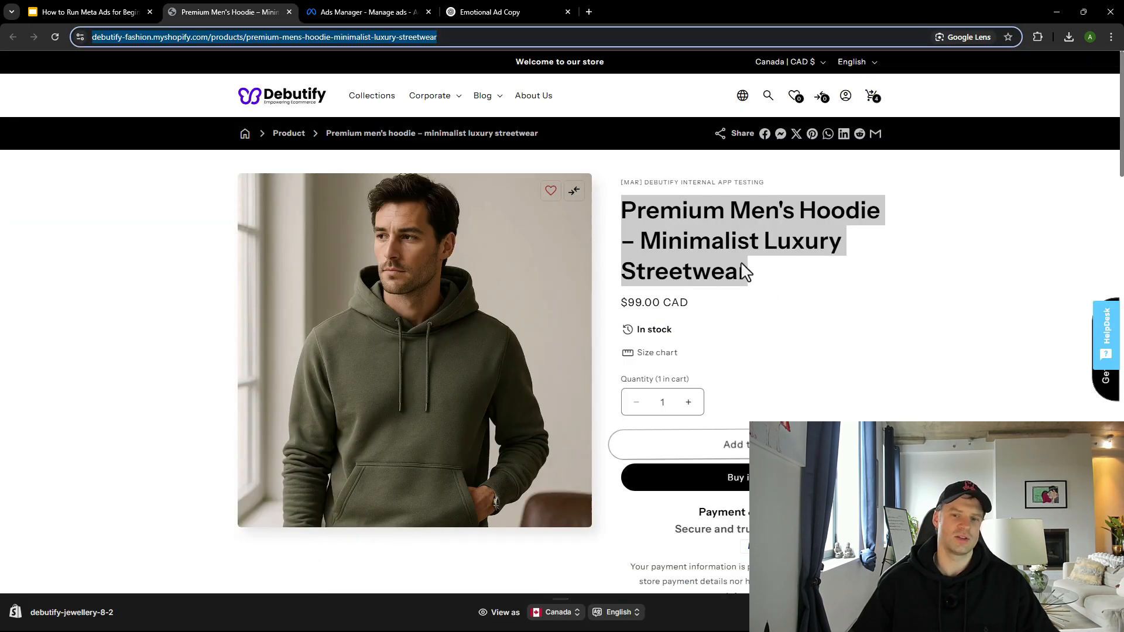
{"action": "left_click", "coordinate": [711, 251]}
{"action": "left_click", "coordinate": [372, 12]}
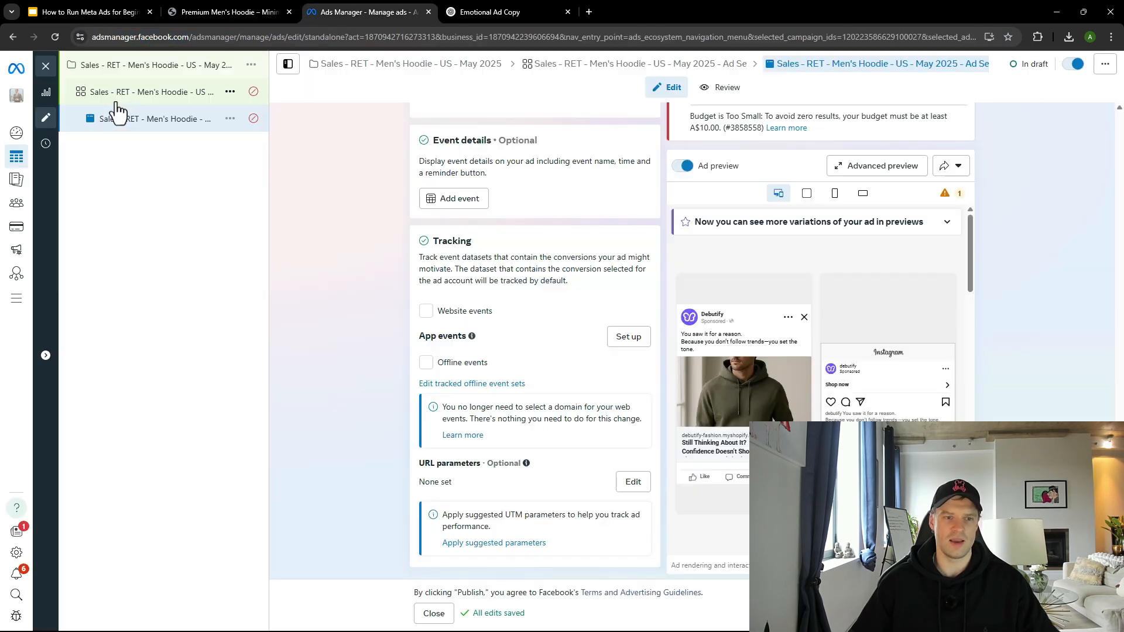
- Leave the ad editor, dismissing the payment verification notice, and return to the campaigns list with the retargeting campaign deselected
{"action": "left_click", "coordinate": [35, 117]}
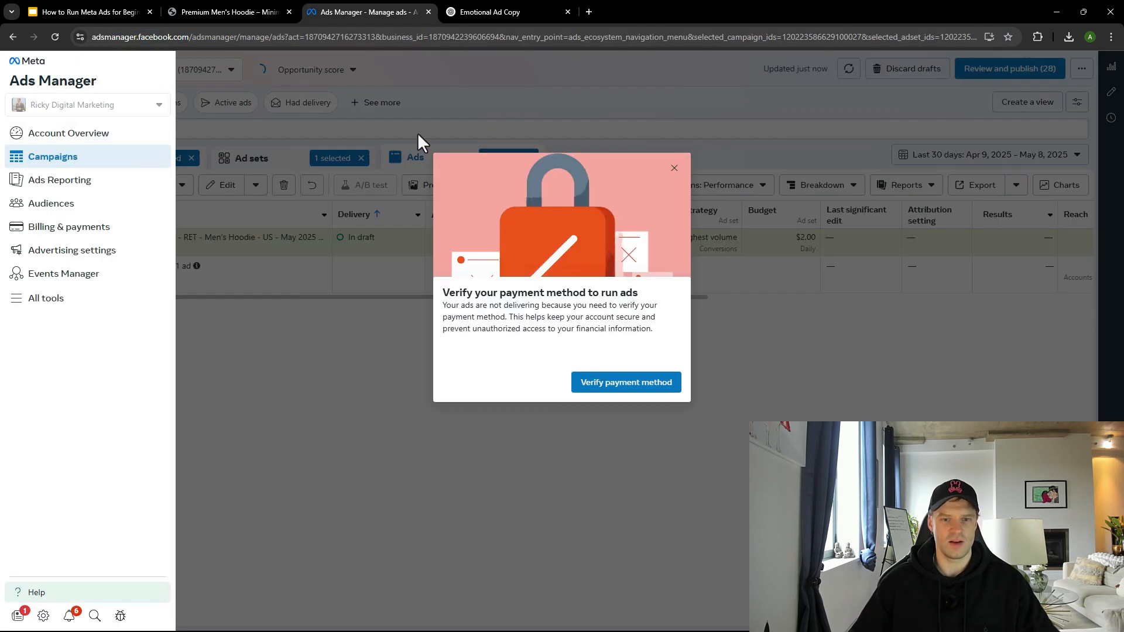
{"action": "left_click", "coordinate": [675, 166]}
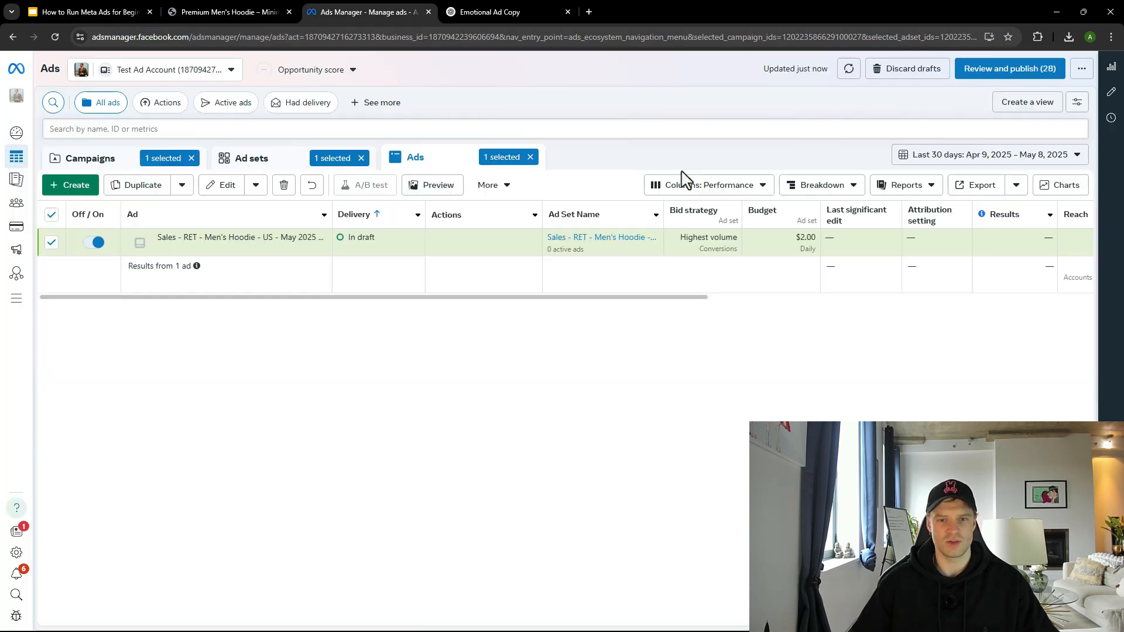
{"action": "left_click", "coordinate": [89, 155]}
{"action": "left_click", "coordinate": [51, 269]}
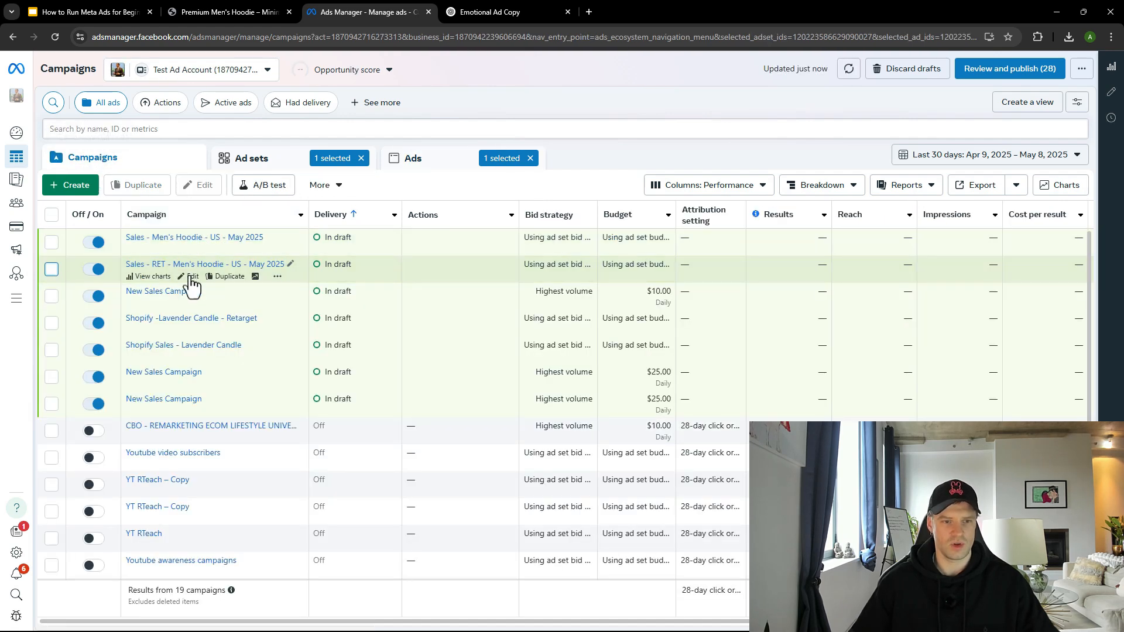
{"action": "left_click_drag", "start_coordinate": [121, 249], "coordinate": [280, 248]}
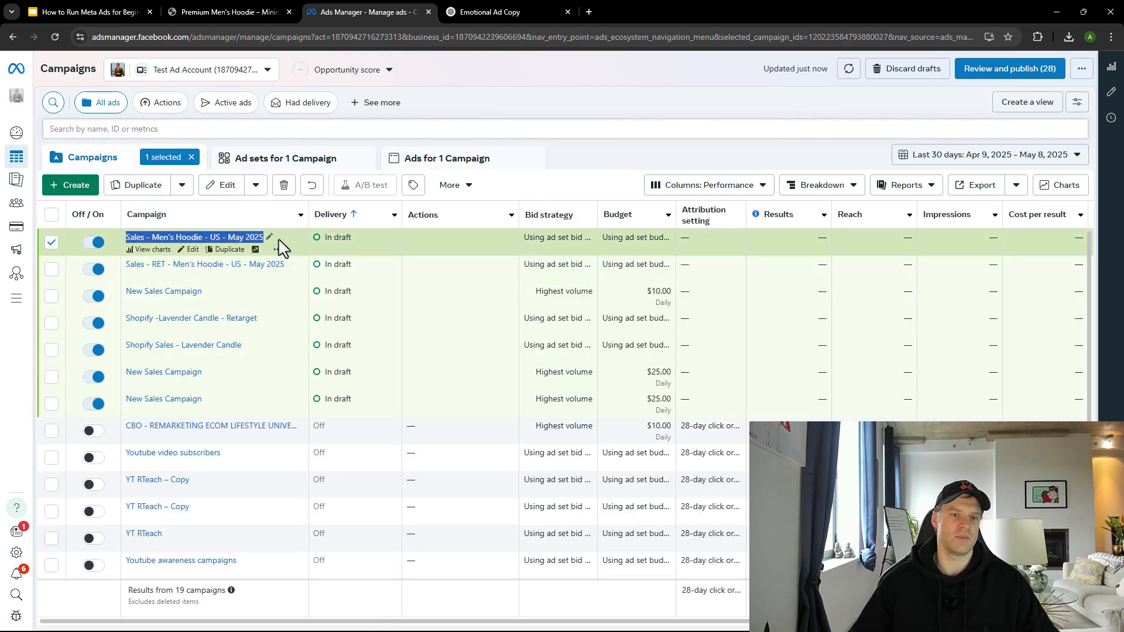
{"action": "left_click", "coordinate": [257, 11]}
{"action": "left_click_drag", "start_coordinate": [256, 1], "coordinate": [417, 2]}
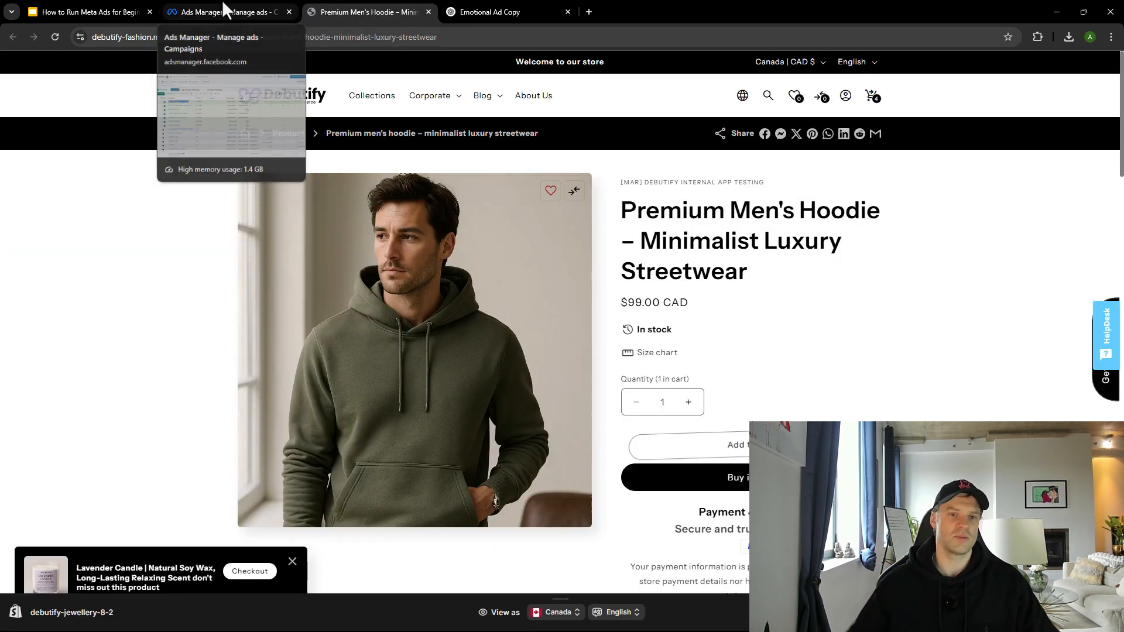
{"action": "left_click_drag", "start_coordinate": [226, 10], "coordinate": [332, 6]}
{"action": "left_click", "coordinate": [268, 5]}
{"action": "left_click", "coordinate": [349, 11]}
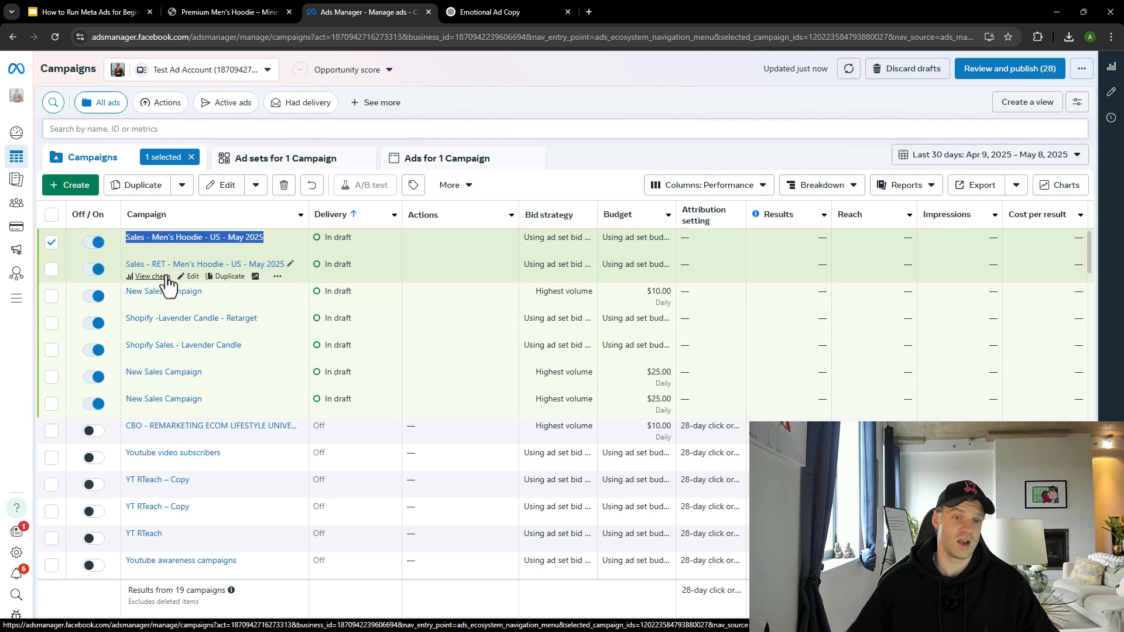
{"action": "left_click", "coordinate": [52, 242]}
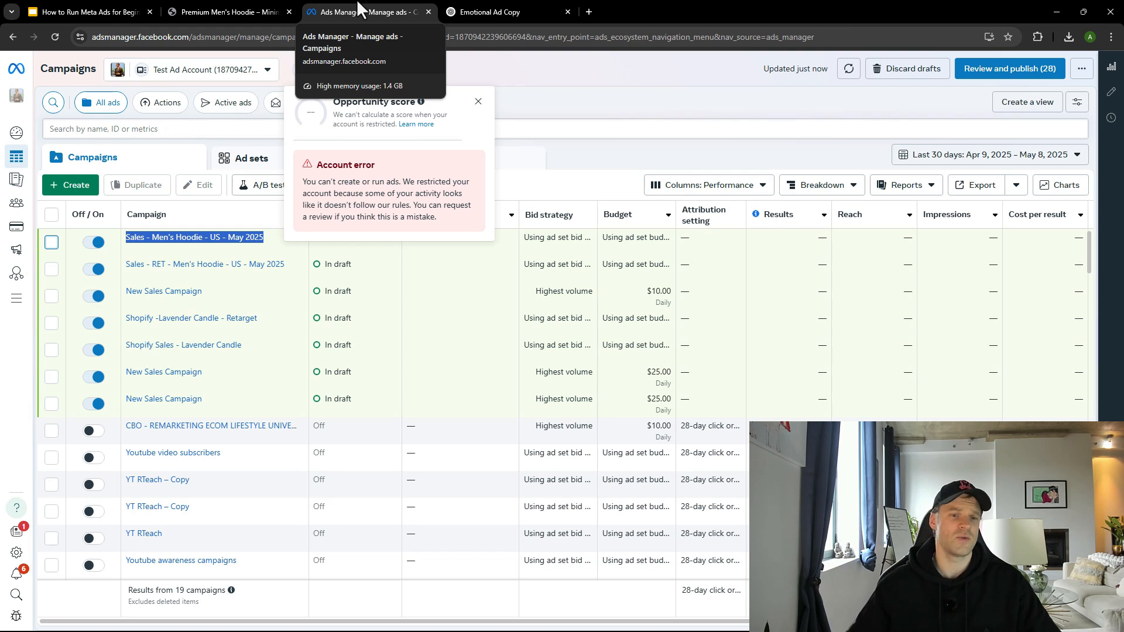
{"action": "left_click", "coordinate": [182, 156]}
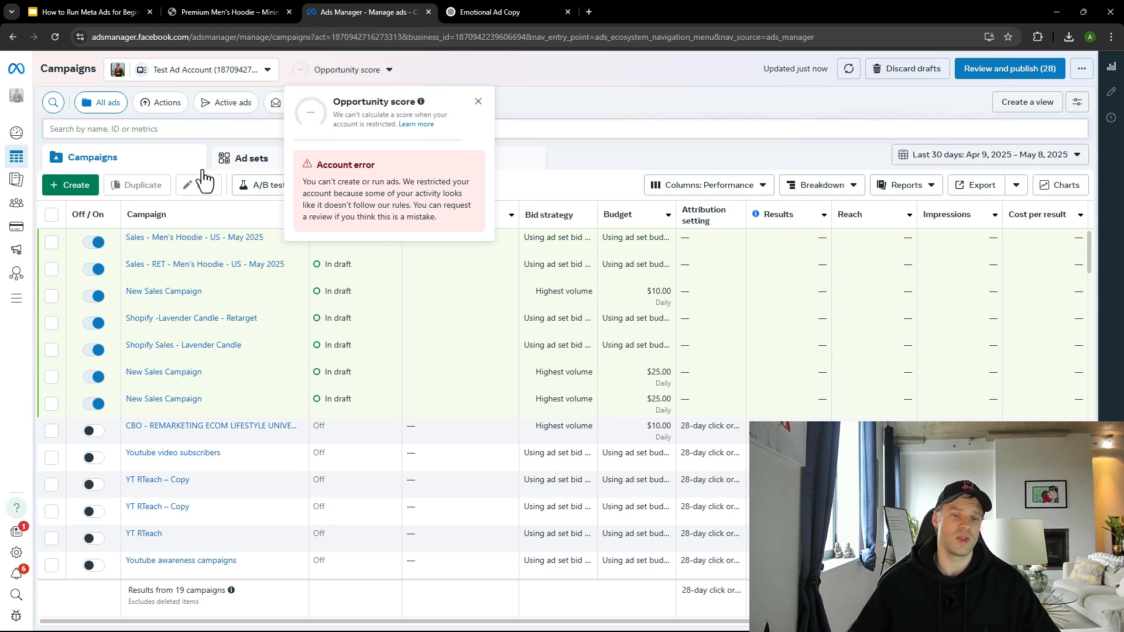